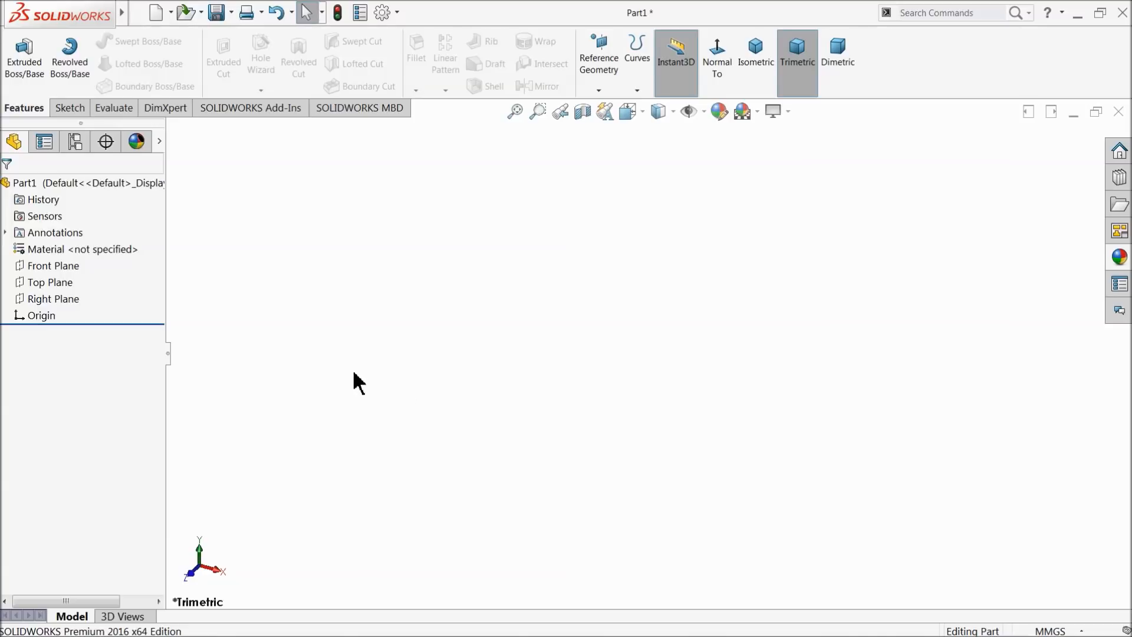
# Start a sketch on the Front Plane with a vertical centerline up from the origin and a horizontal one about 145 mm to its left
pyautogui.click(19, 267)
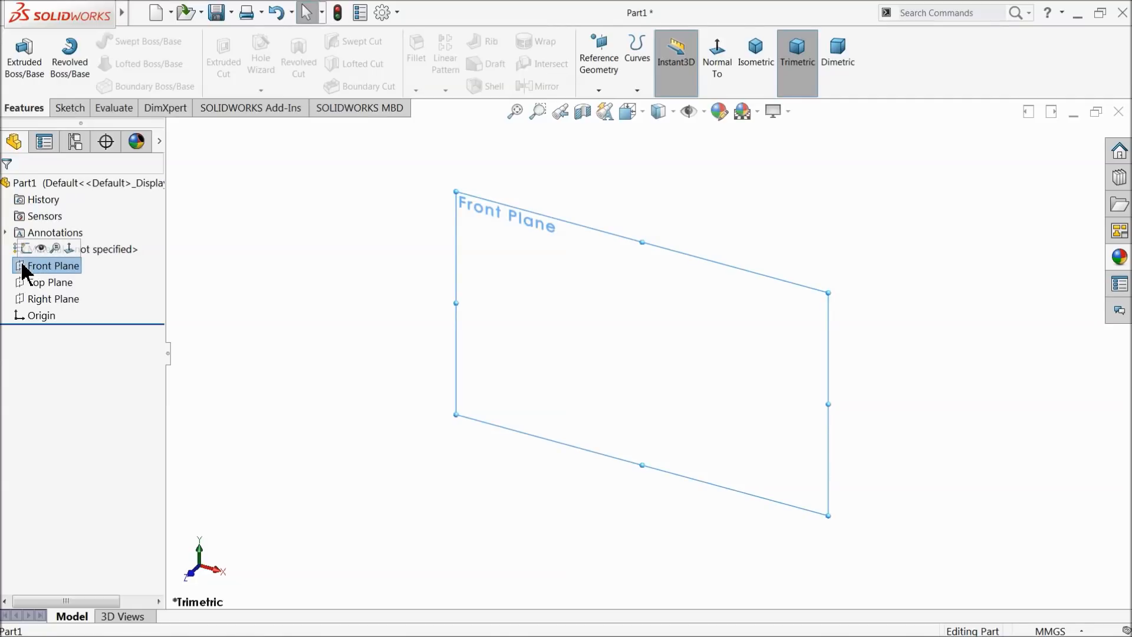
pyautogui.click(28, 248)
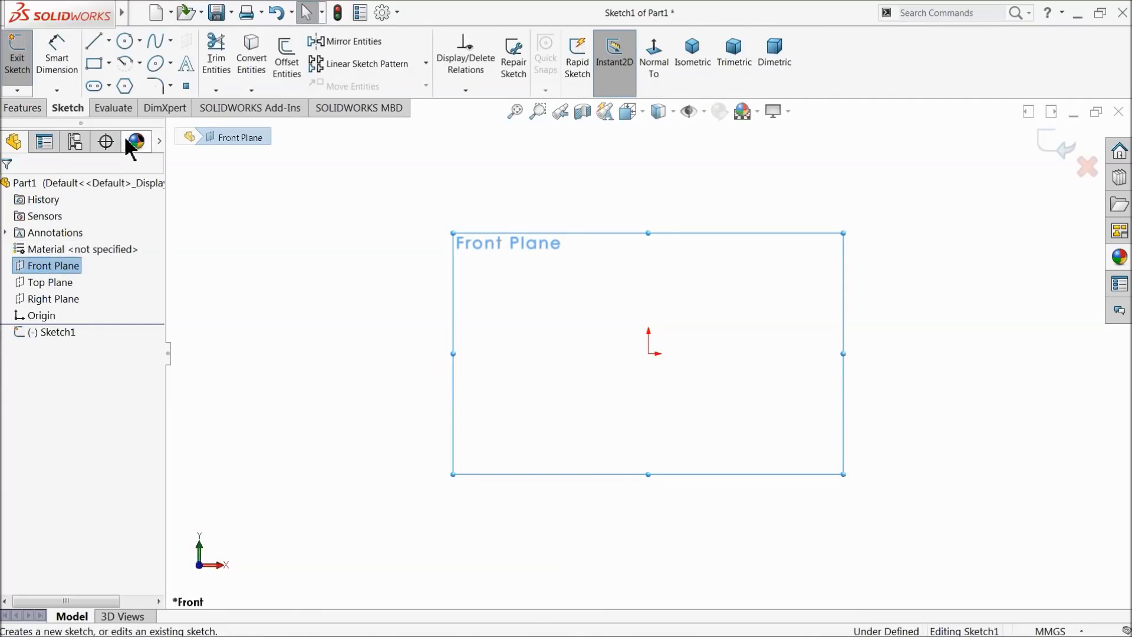
pyautogui.click(109, 40)
pyautogui.click(112, 78)
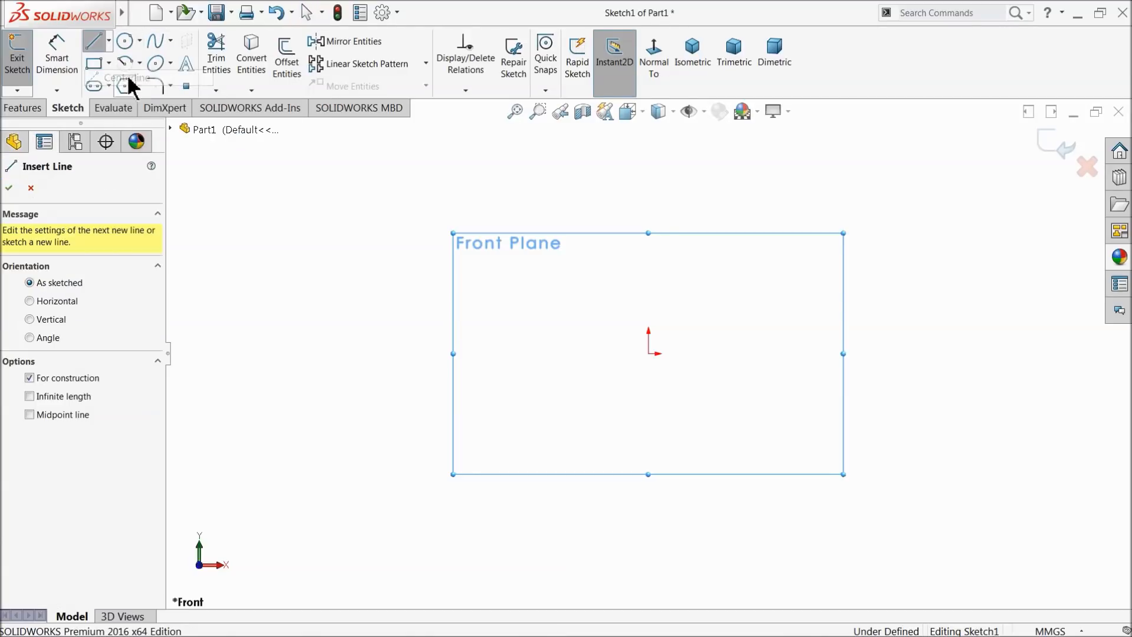
pyautogui.click(649, 181)
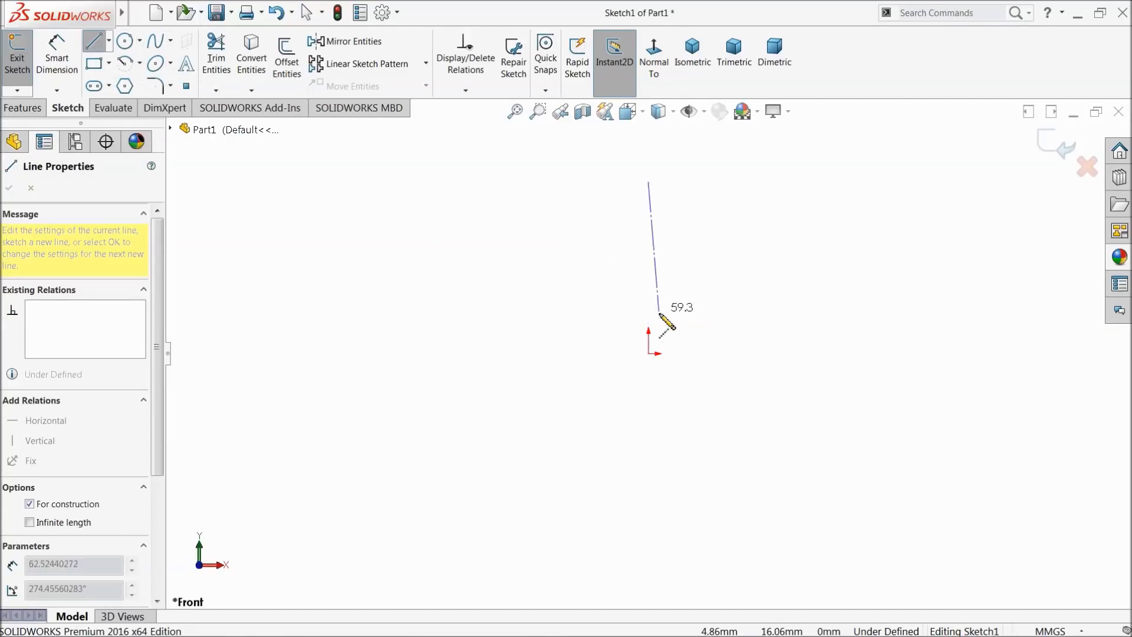
pyautogui.click(648, 353)
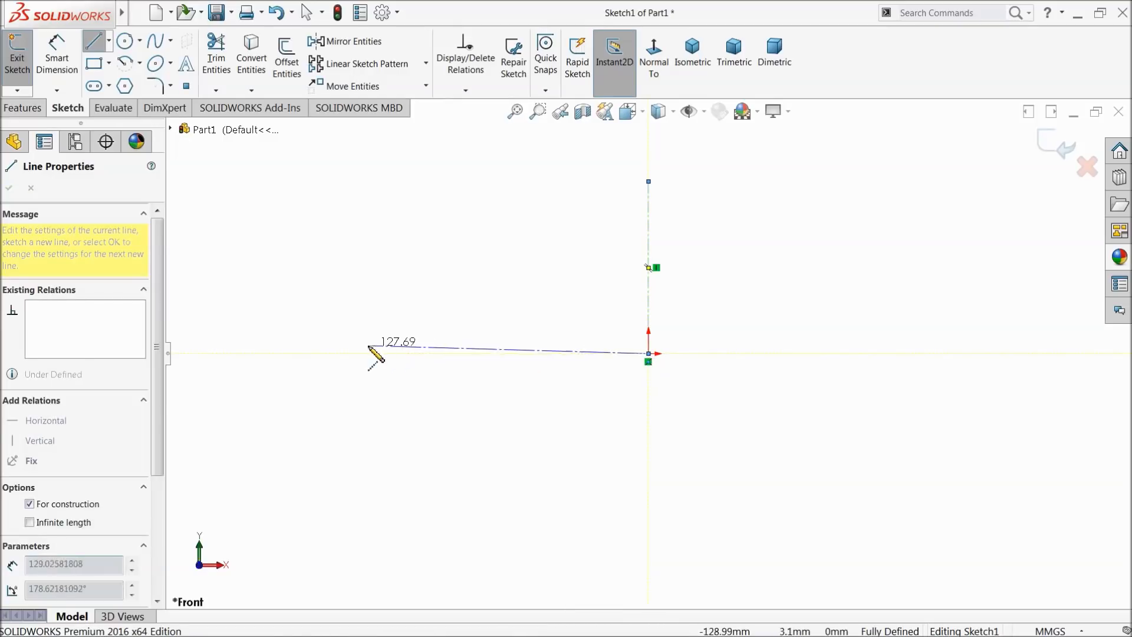
pyautogui.rightClick(326, 231)
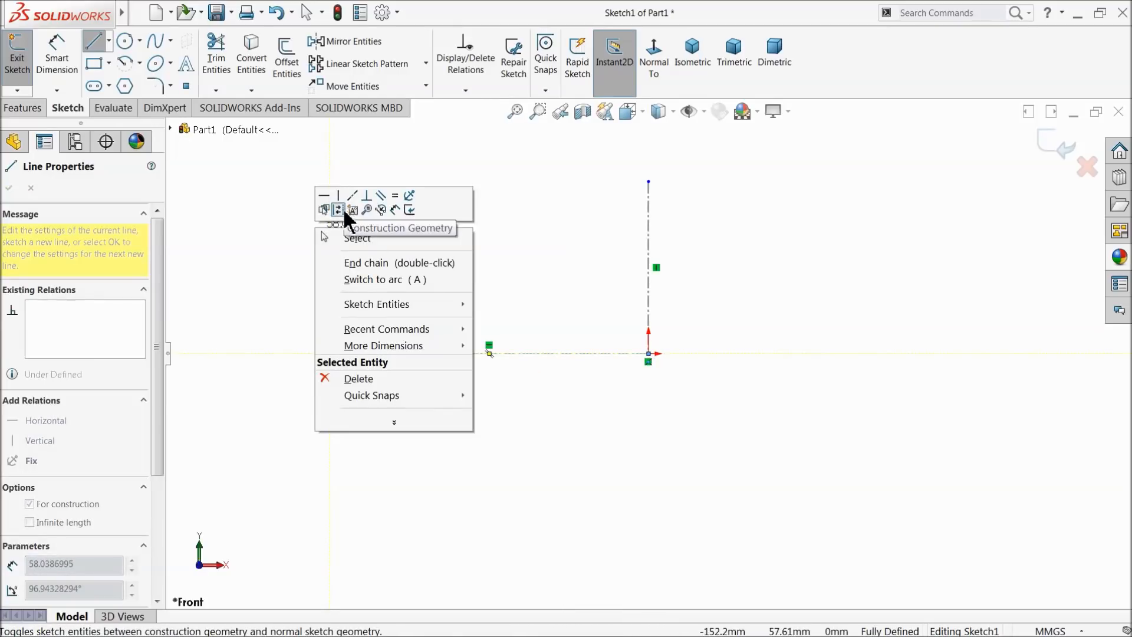
pyautogui.click(357, 239)
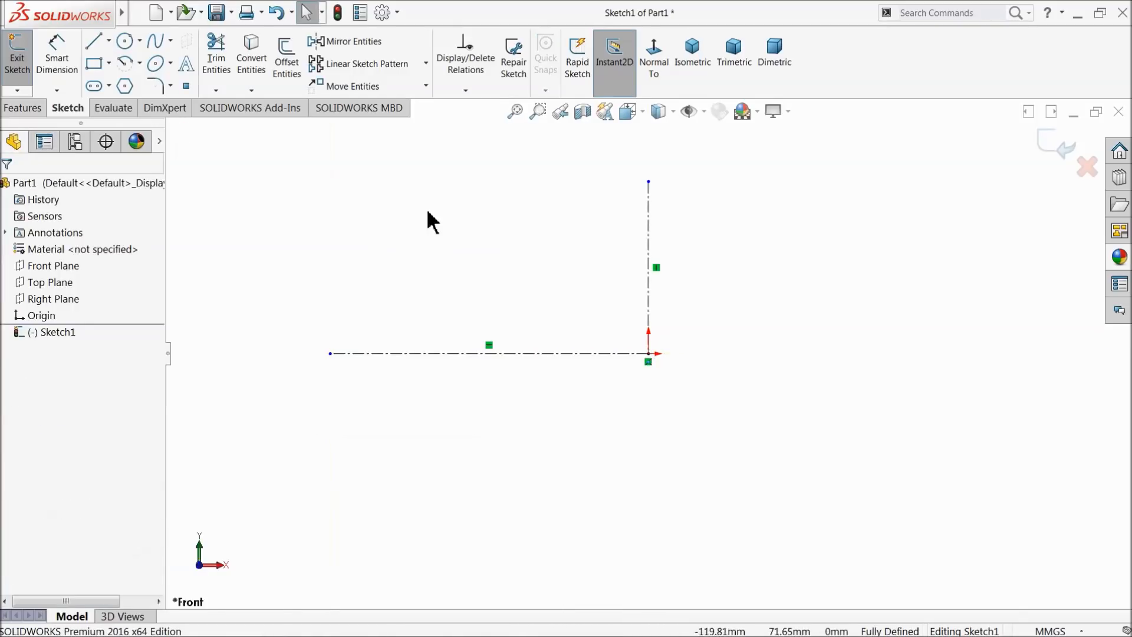
# Sketch two concentric circles centered on the horizontal centerline's left end, with radii of about 77 mm and 42 mm
pyautogui.click(126, 41)
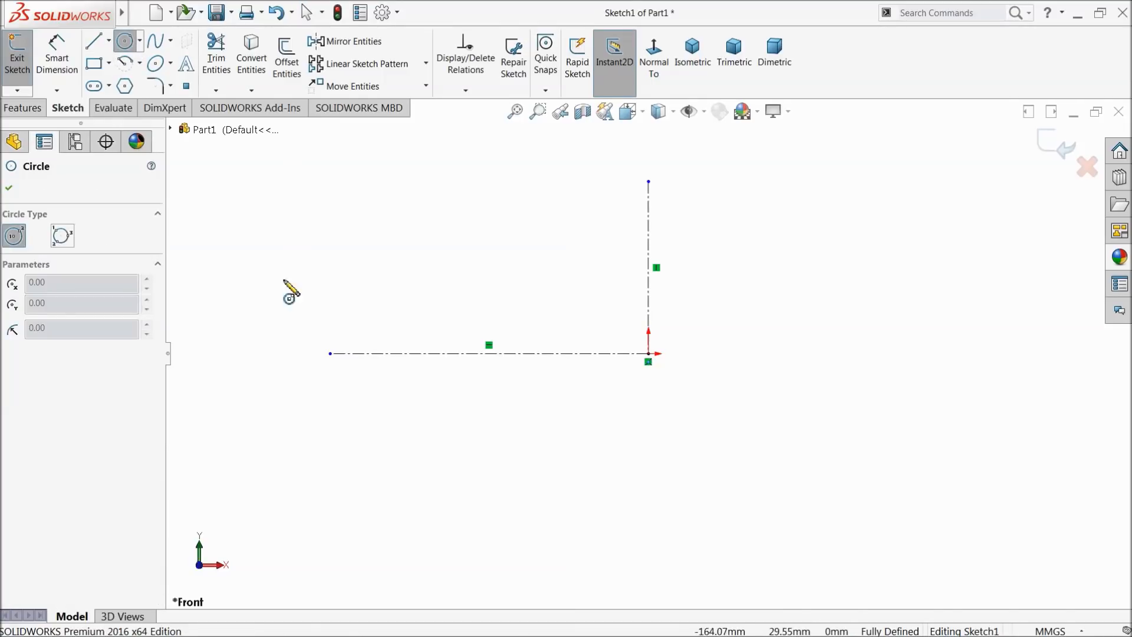
pyautogui.click(330, 353)
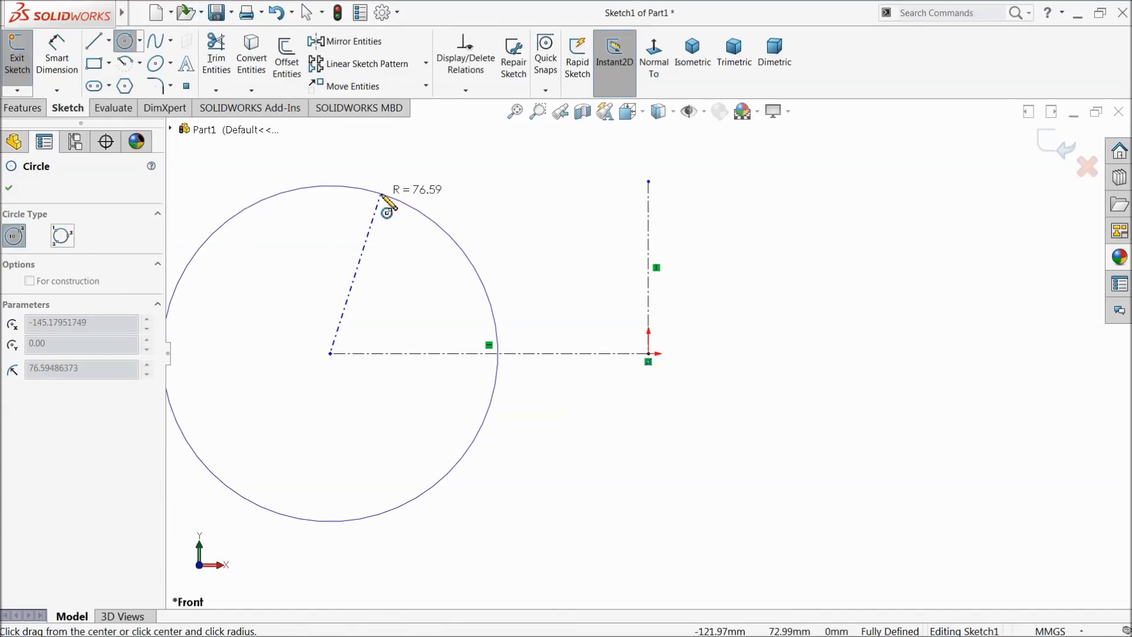
pyautogui.click(382, 194)
pyautogui.click(330, 354)
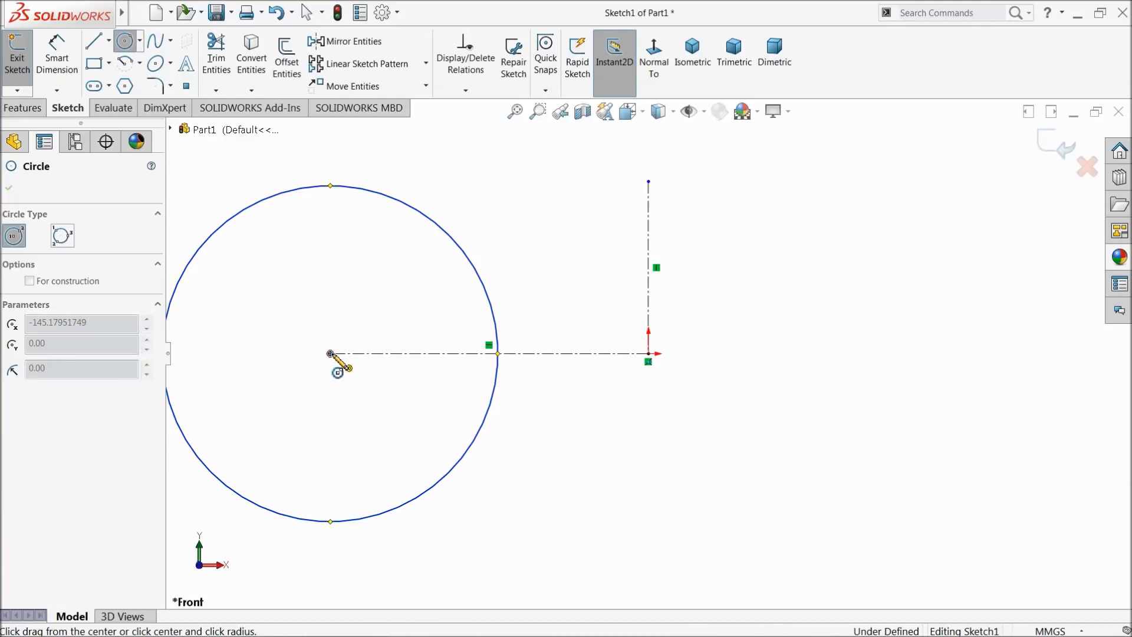
pyautogui.click(361, 282)
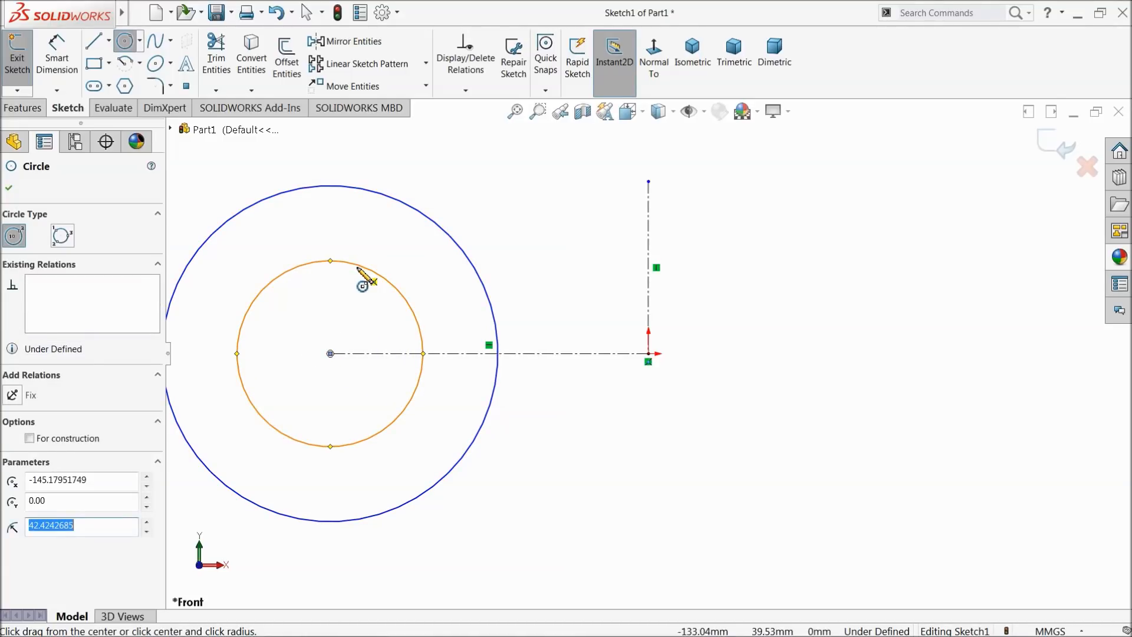
# Dimension the outer circle's diameter as 10.795 mm
pyautogui.click(57, 62)
pyautogui.scroll(3, 599, 324)
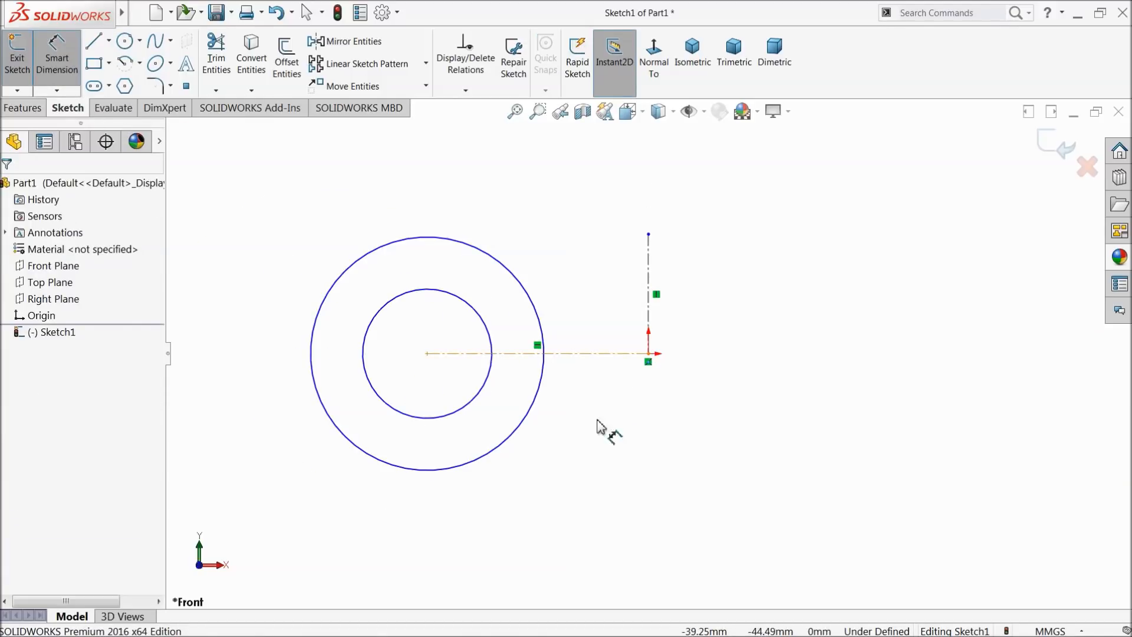
pyautogui.scroll(-1, 535, 426)
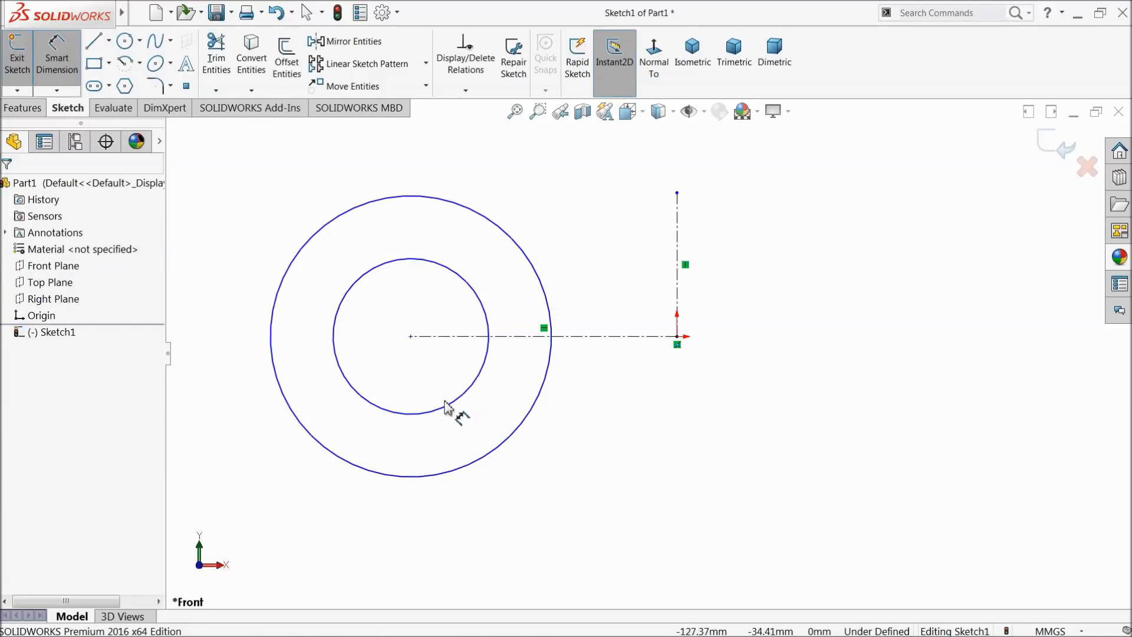
pyautogui.click(275, 333)
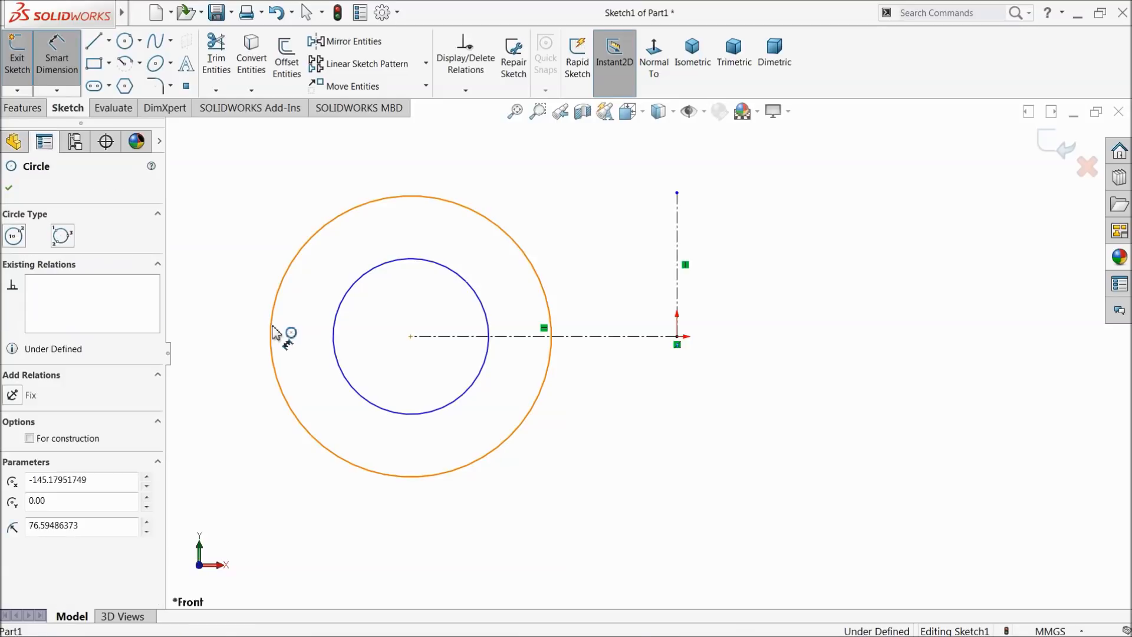
pyautogui.click(222, 326)
pyautogui.write('10.795')
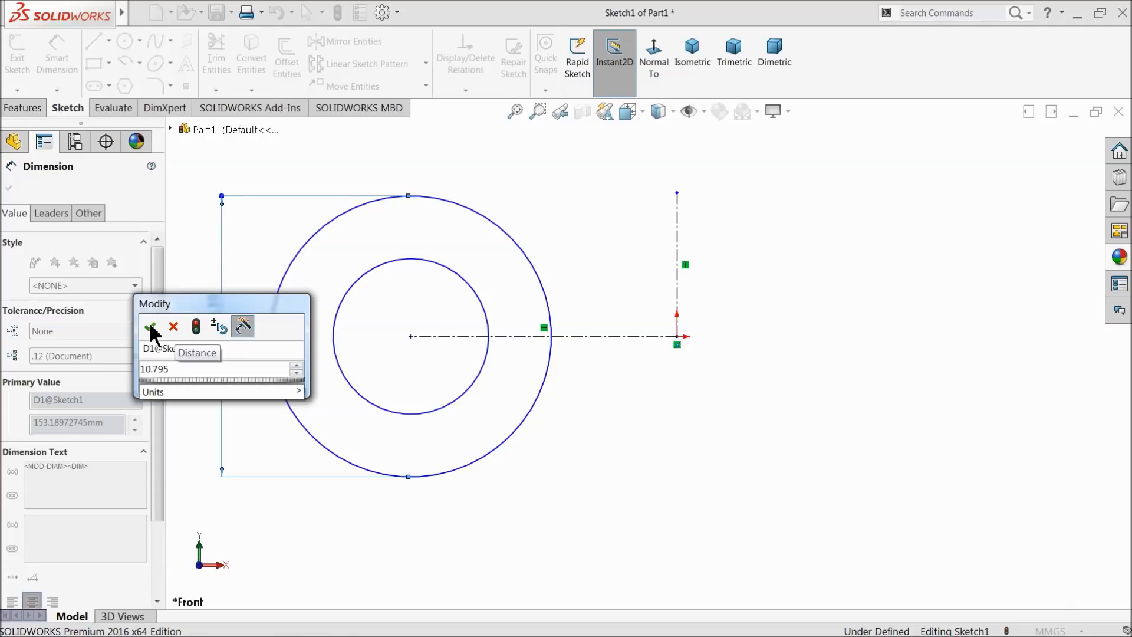
pyautogui.click(151, 329)
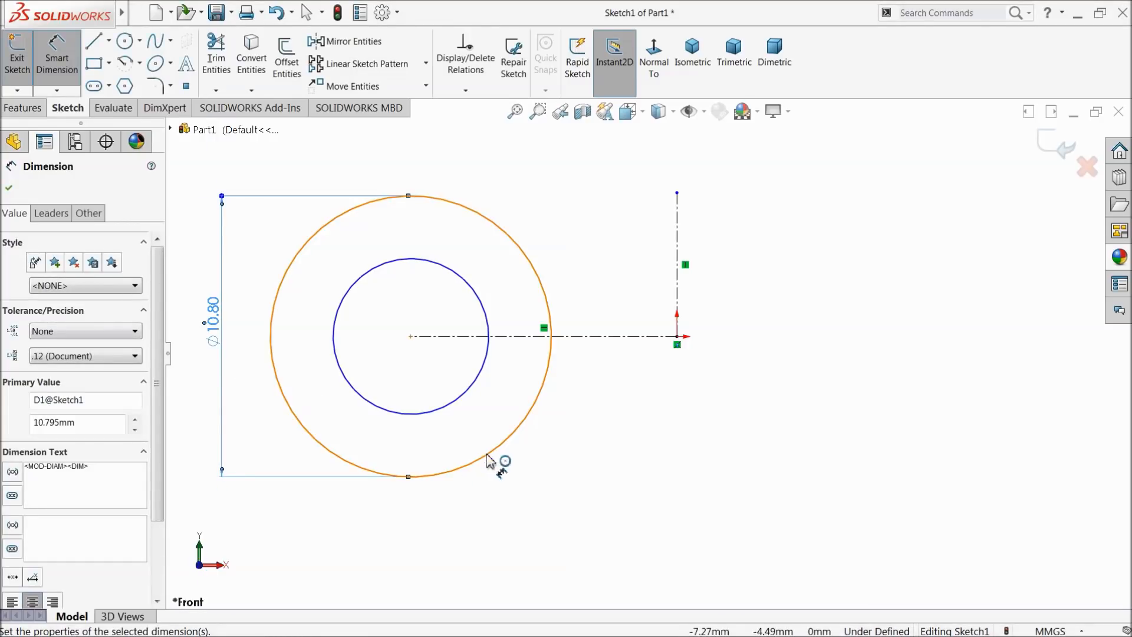
# Dimension the inner circle's diameter as 3.9624 mm
pyautogui.click(448, 404)
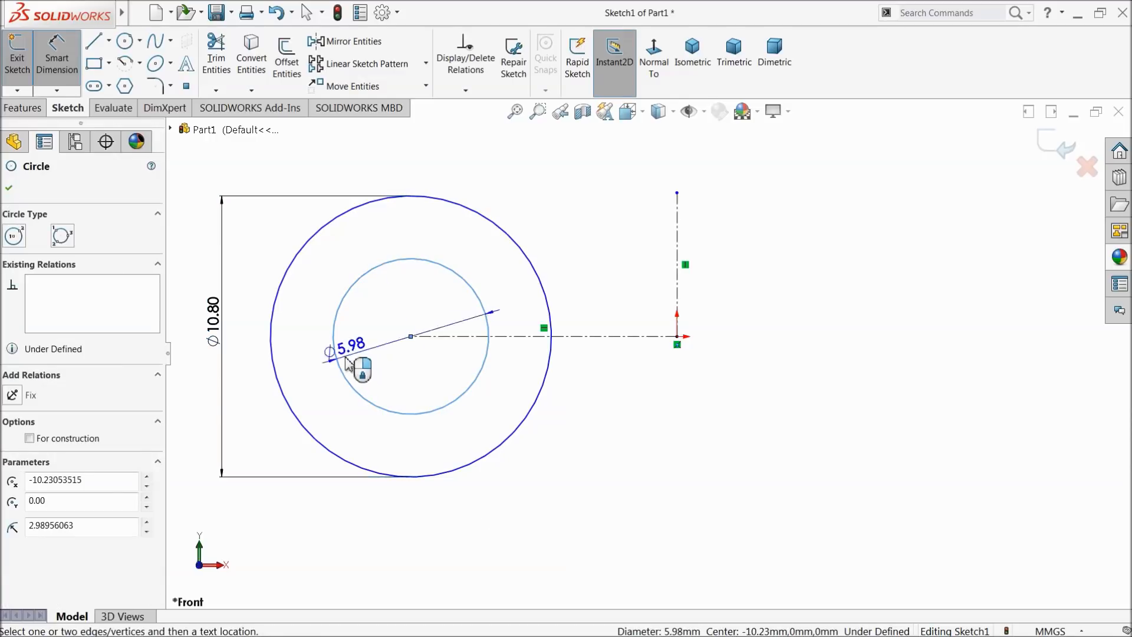
pyautogui.click(316, 336)
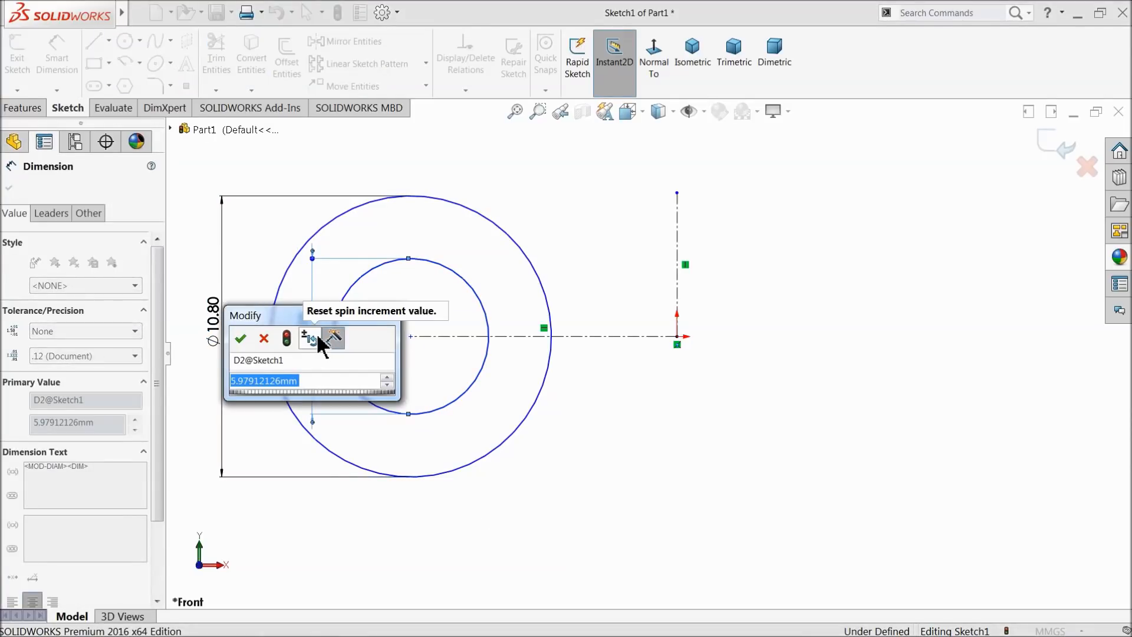
pyautogui.write('3.9624')
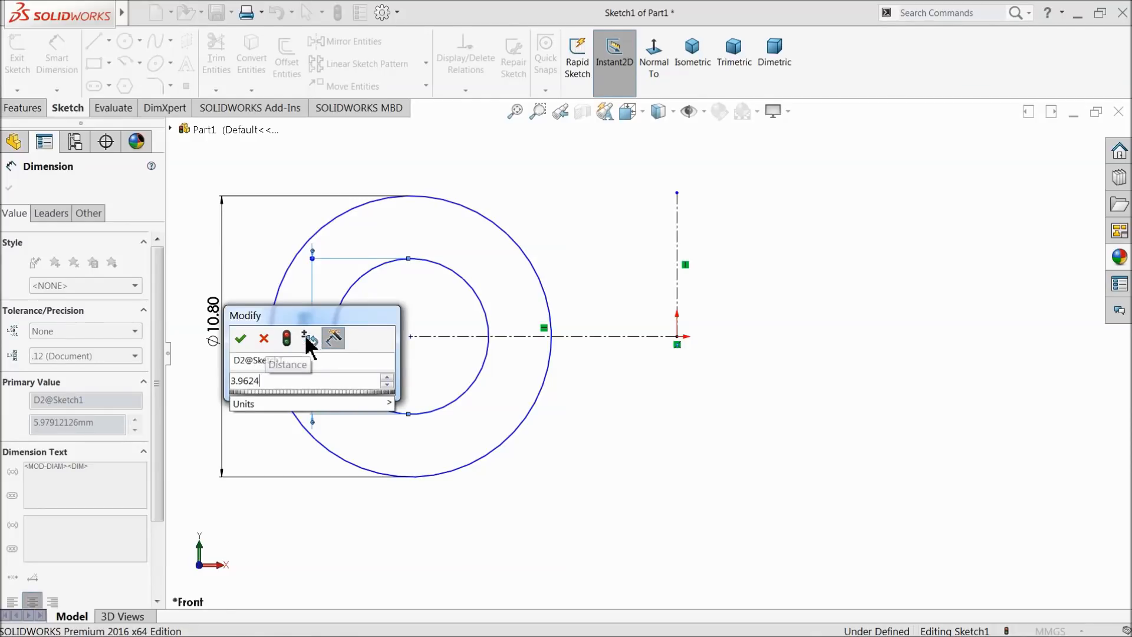
pyautogui.click(264, 337)
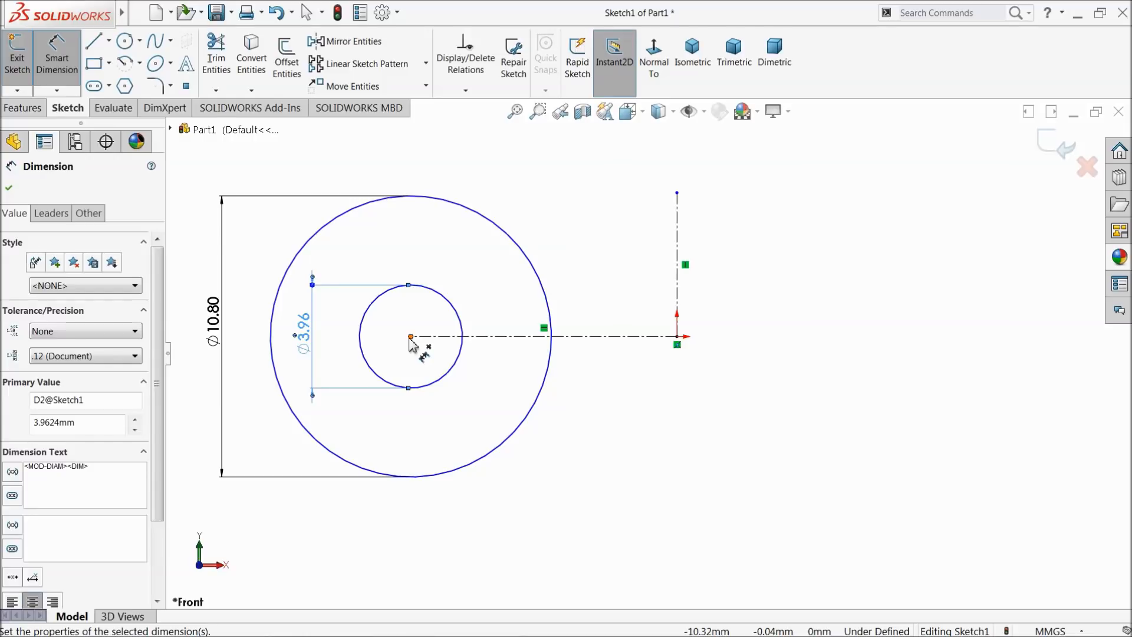
# Dimension the horizontal distance from the circles' center to the origin as 6 mm
pyautogui.click(411, 337)
pyautogui.click(677, 336)
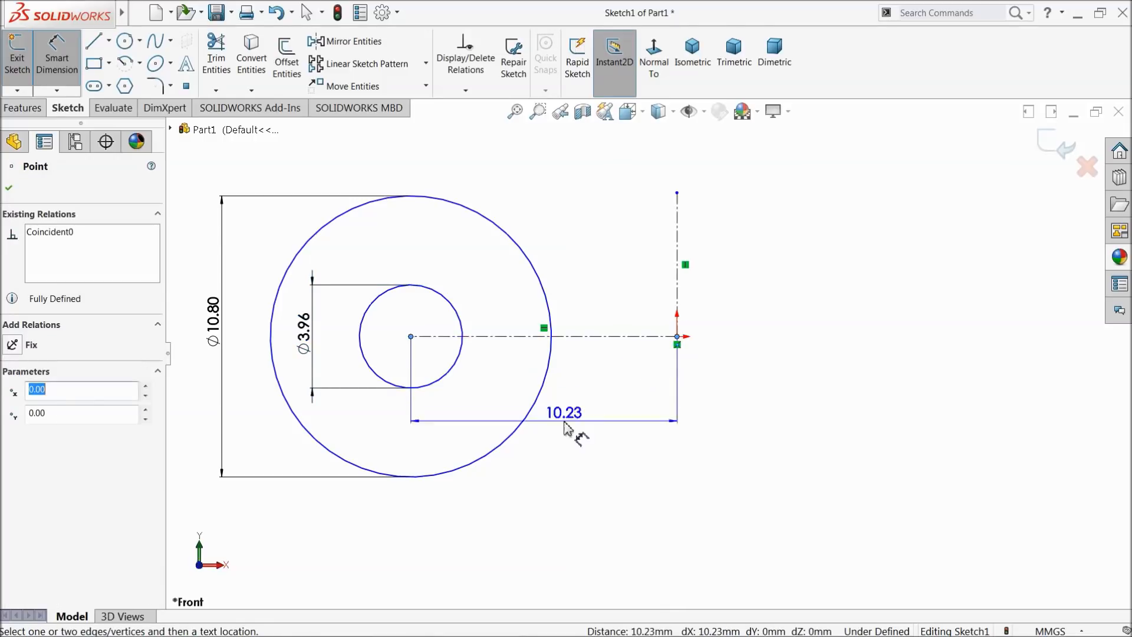
pyautogui.click(538, 496)
pyautogui.write('6')
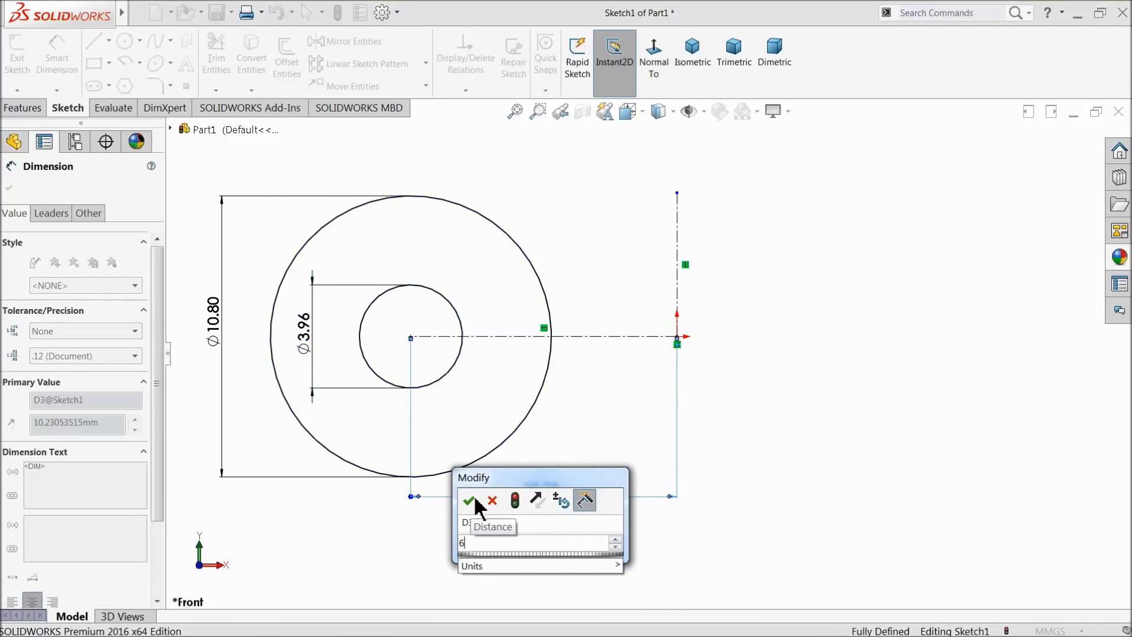
pyautogui.click(469, 501)
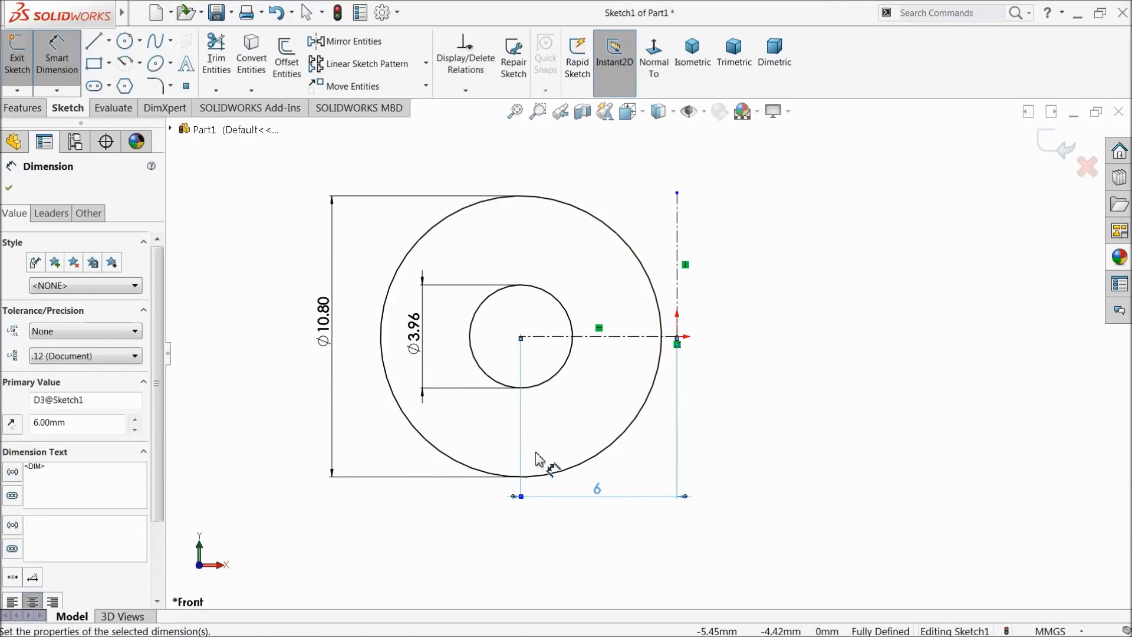
pyautogui.click(8, 189)
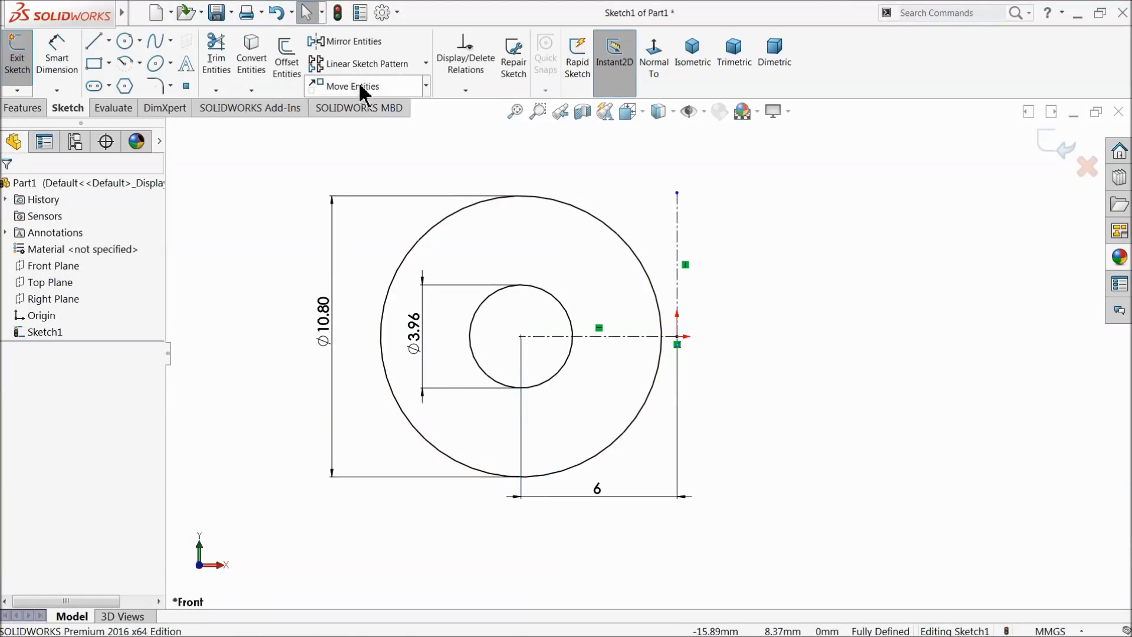
# Mirror both circles about the vertical centerline, keeping the originals
pyautogui.click(375, 50)
pyautogui.click(448, 219)
pyautogui.click(483, 302)
pyautogui.click(112, 396)
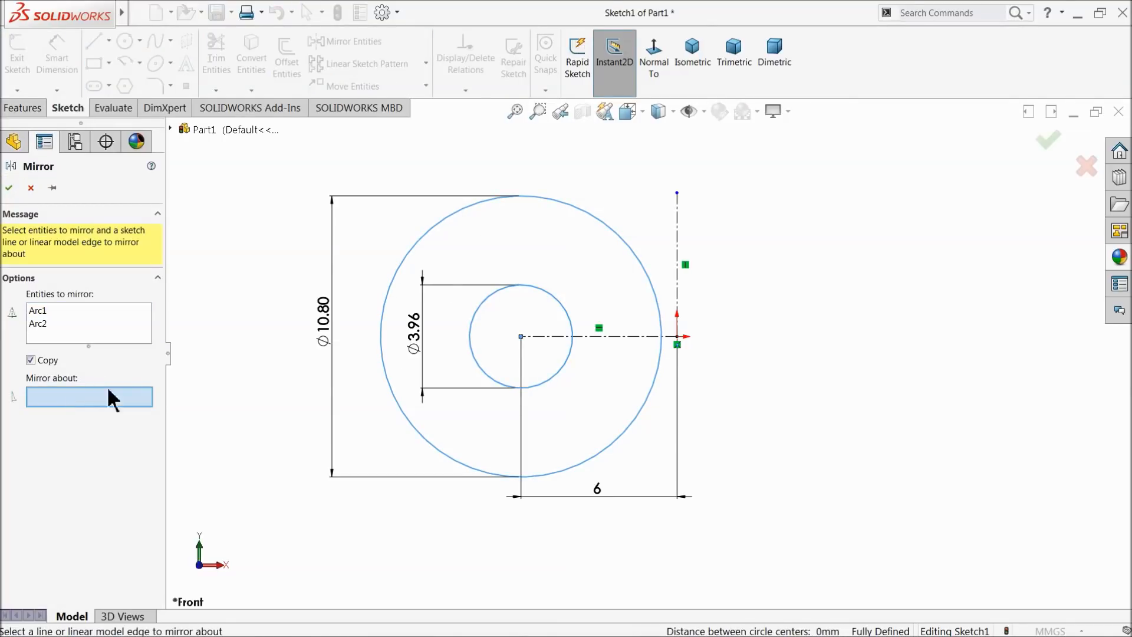
pyautogui.click(677, 254)
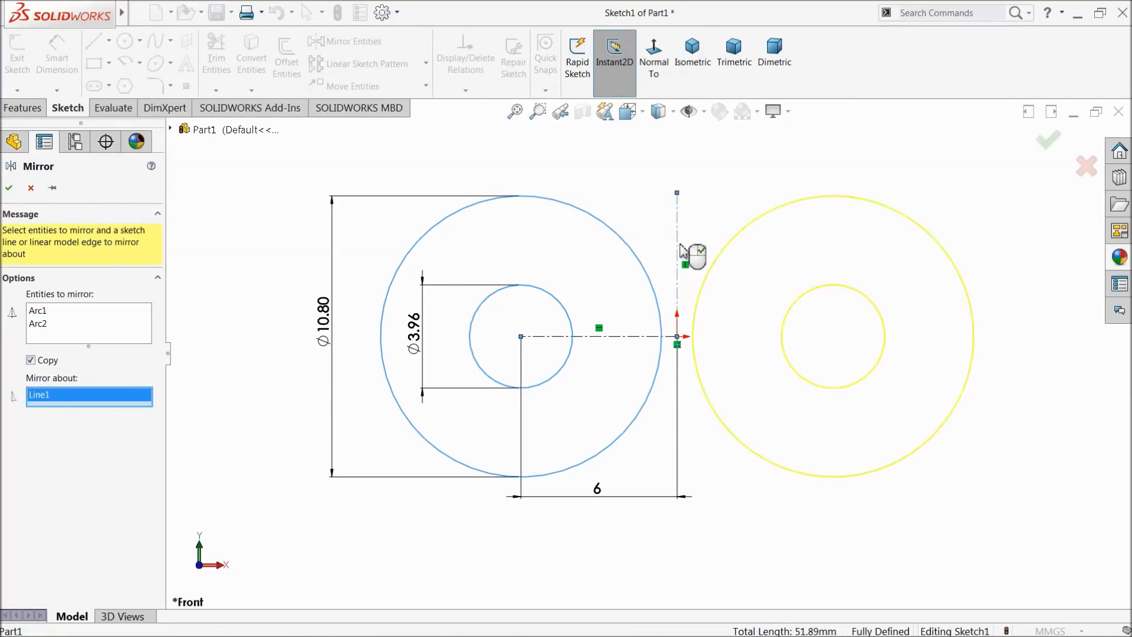
pyautogui.click(9, 188)
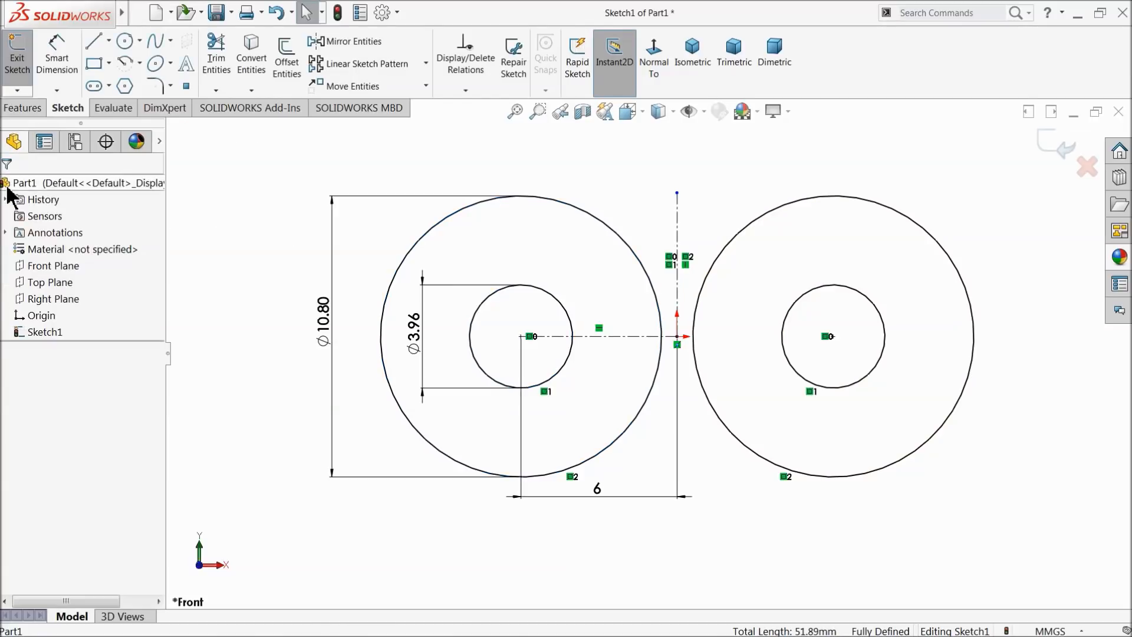
# Sketch a downward-bulging 3 Point Arc joining the upper inner sides of the two outer circles across the vertical centerline
pyautogui.click(140, 60)
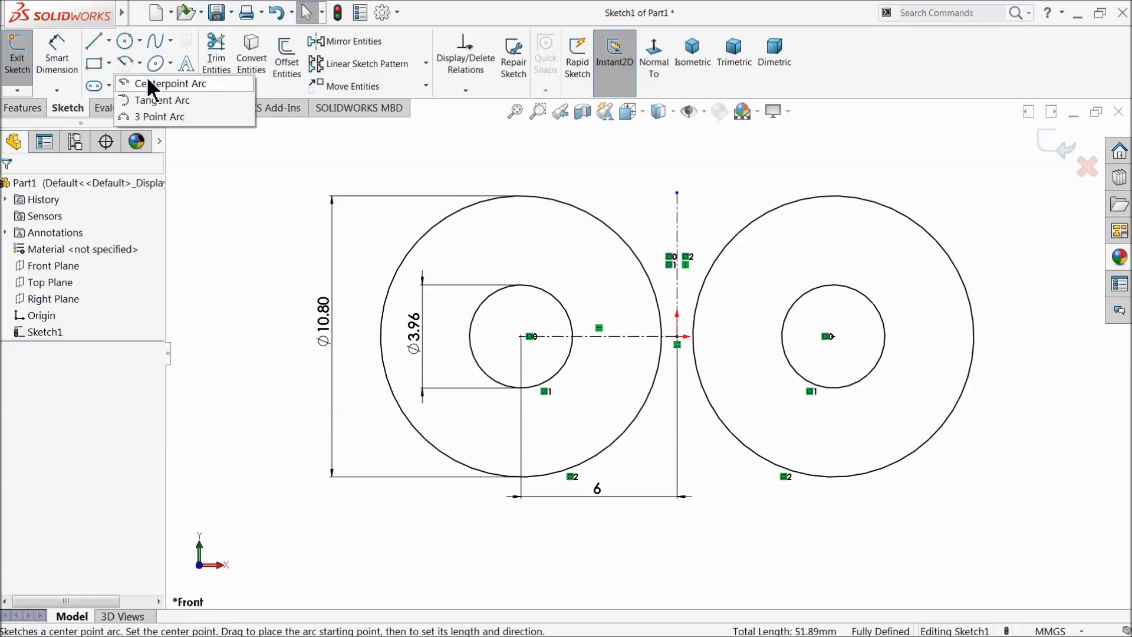
pyautogui.click(146, 119)
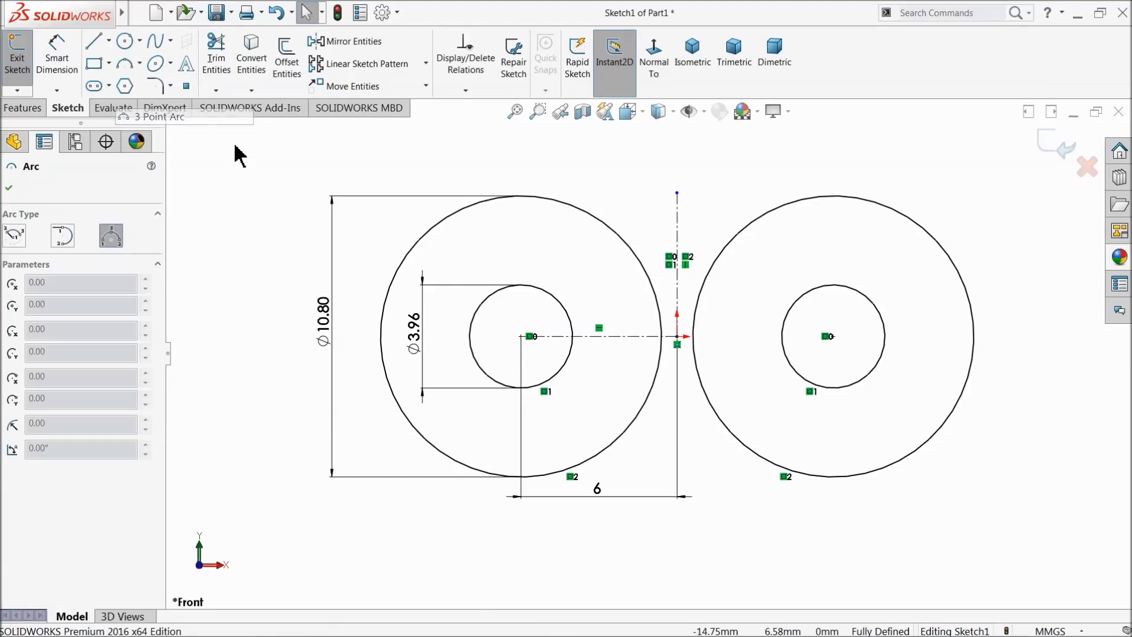
pyautogui.click(591, 214)
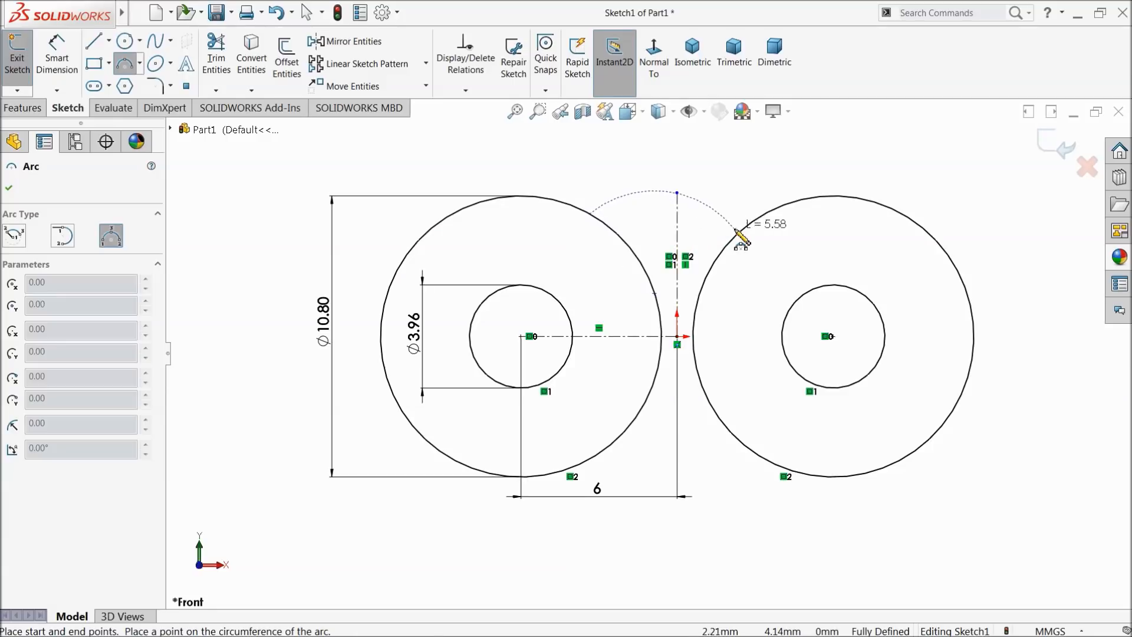
pyautogui.click(757, 235)
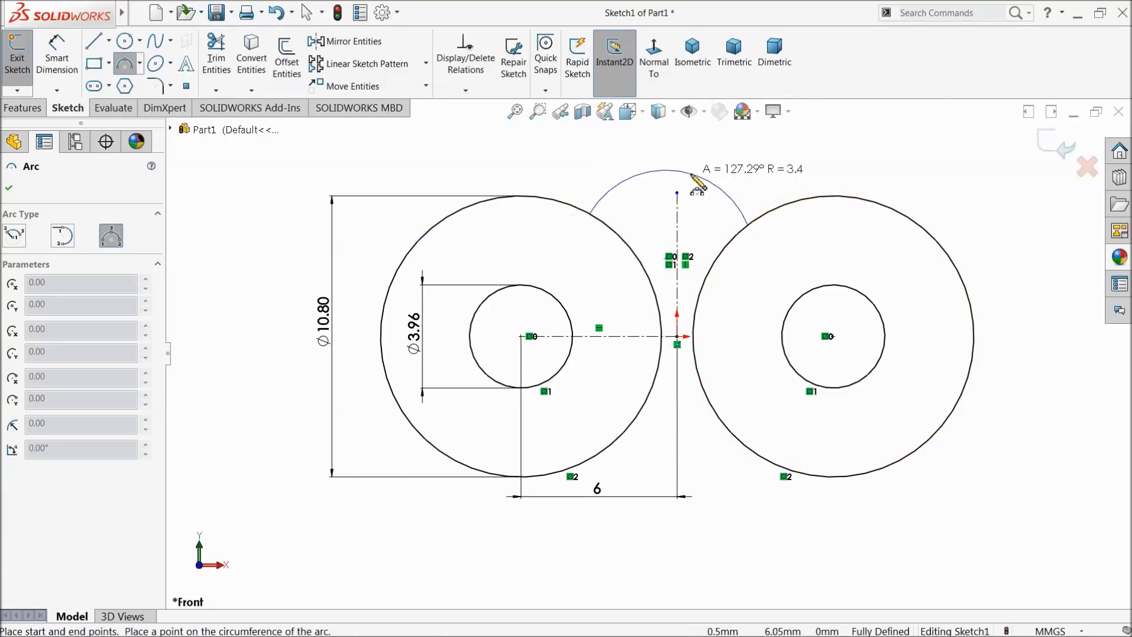
pyautogui.click(696, 234)
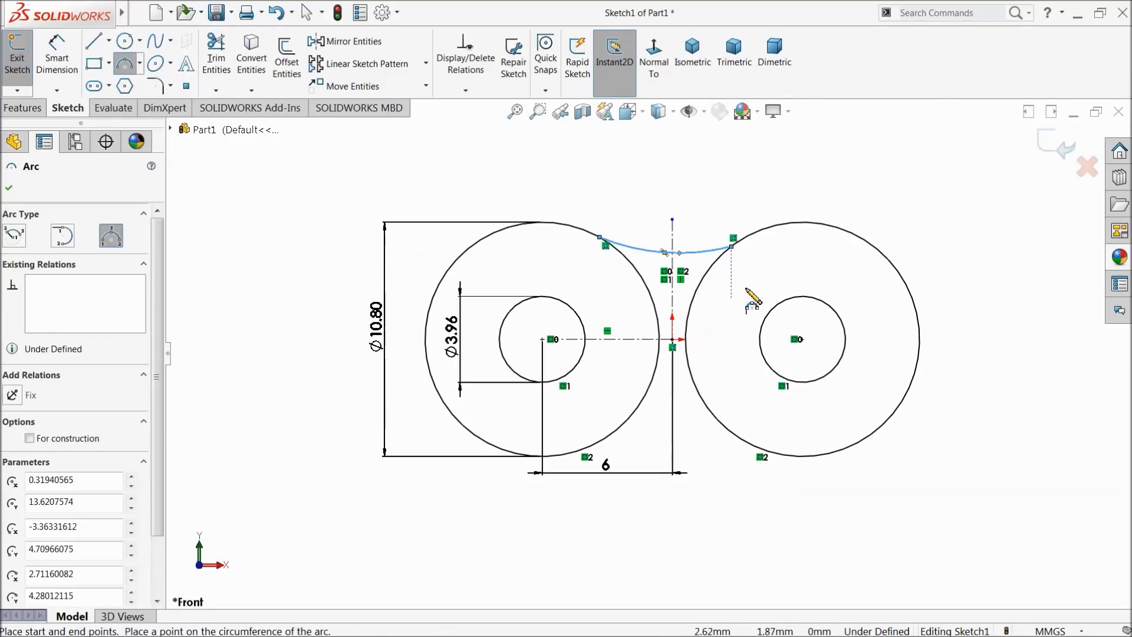
pyautogui.scroll(-2, 731, 289)
pyautogui.rightClick(462, 148)
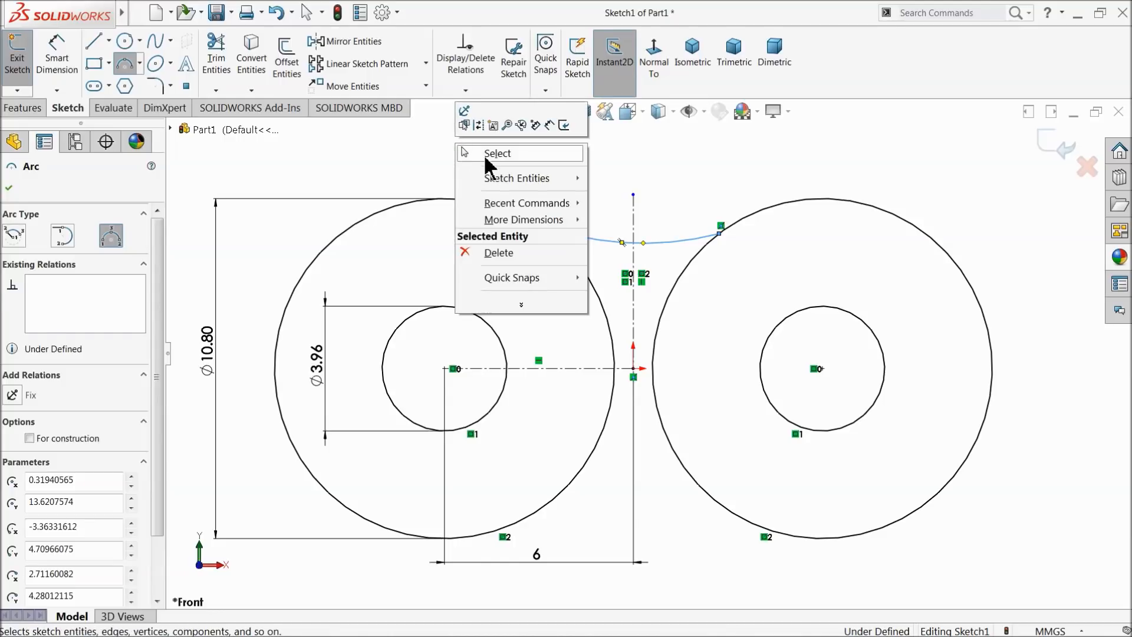
pyautogui.click(482, 155)
pyautogui.scroll(-3, 652, 259)
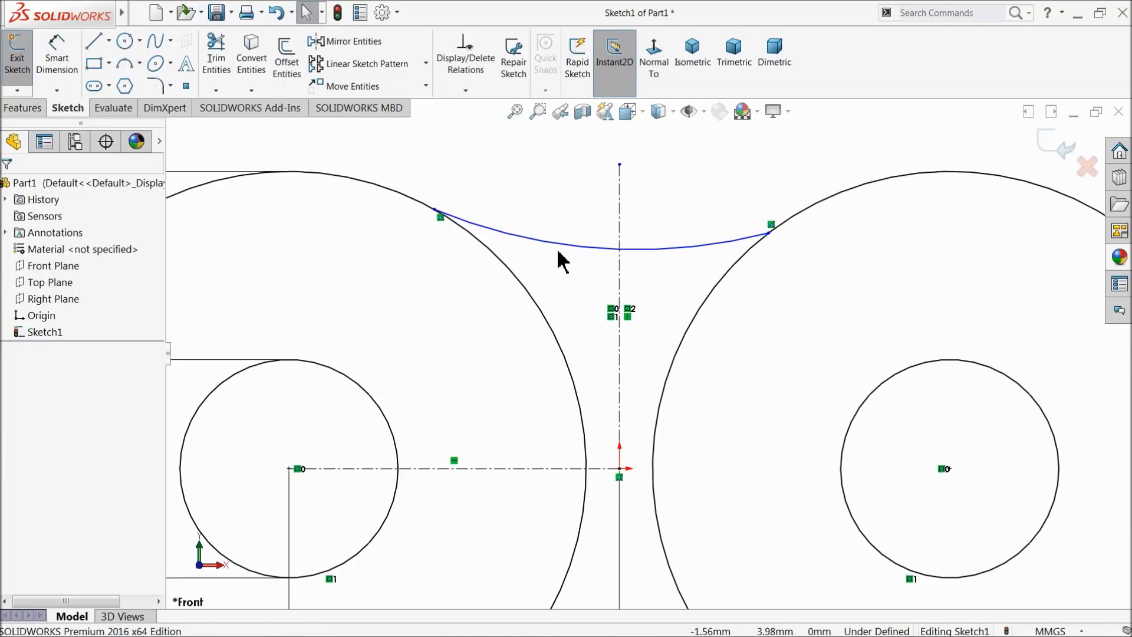
pyautogui.click(435, 211)
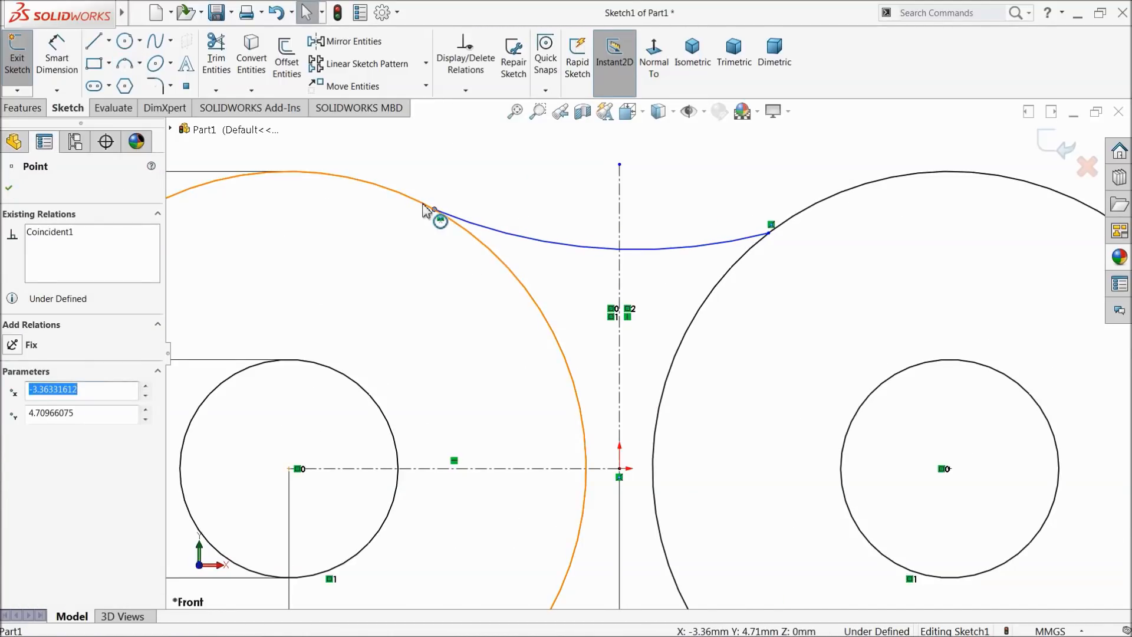
pyautogui.keyDown('ctrl'); pyautogui.click(436, 216); pyautogui.keyUp('ctrl')
pyautogui.click(442, 197)
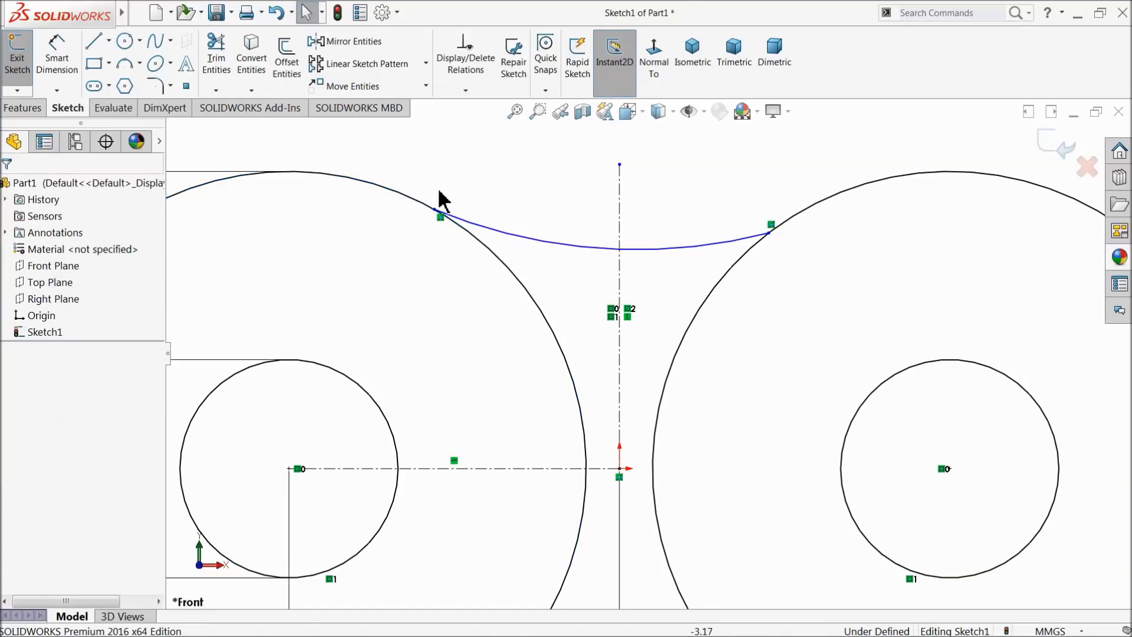
# Add a Tangent relation between the connecting arc and the left outer circle
pyautogui.click(466, 224)
pyautogui.keyDown('ctrl'); pyautogui.click(459, 230); pyautogui.keyUp('ctrl')
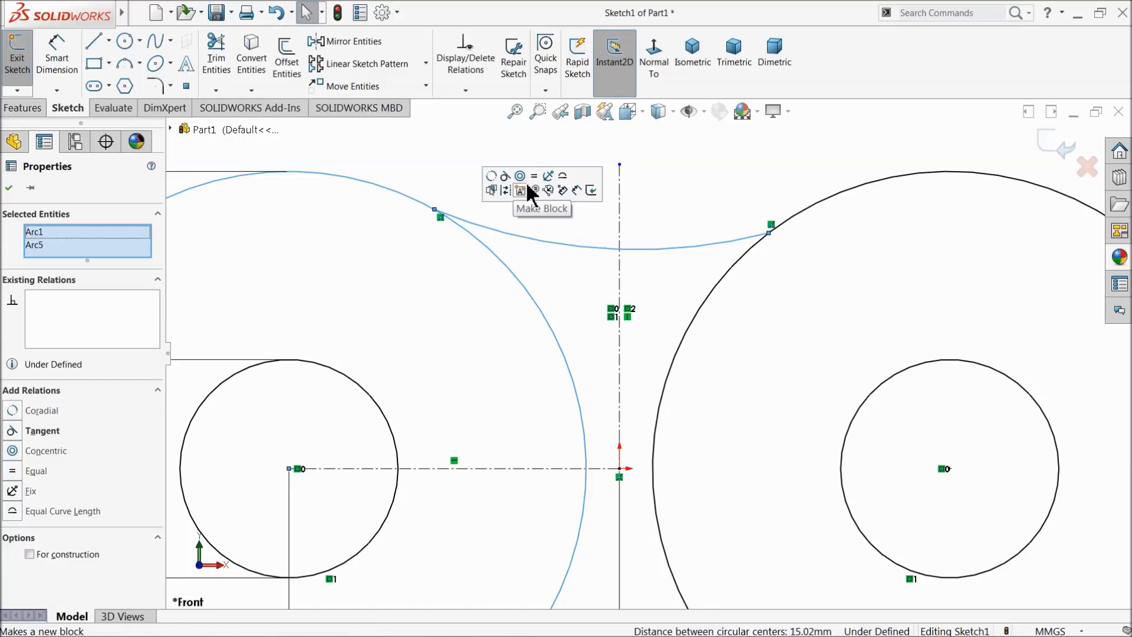
pyautogui.click(505, 176)
pyautogui.click(741, 203)
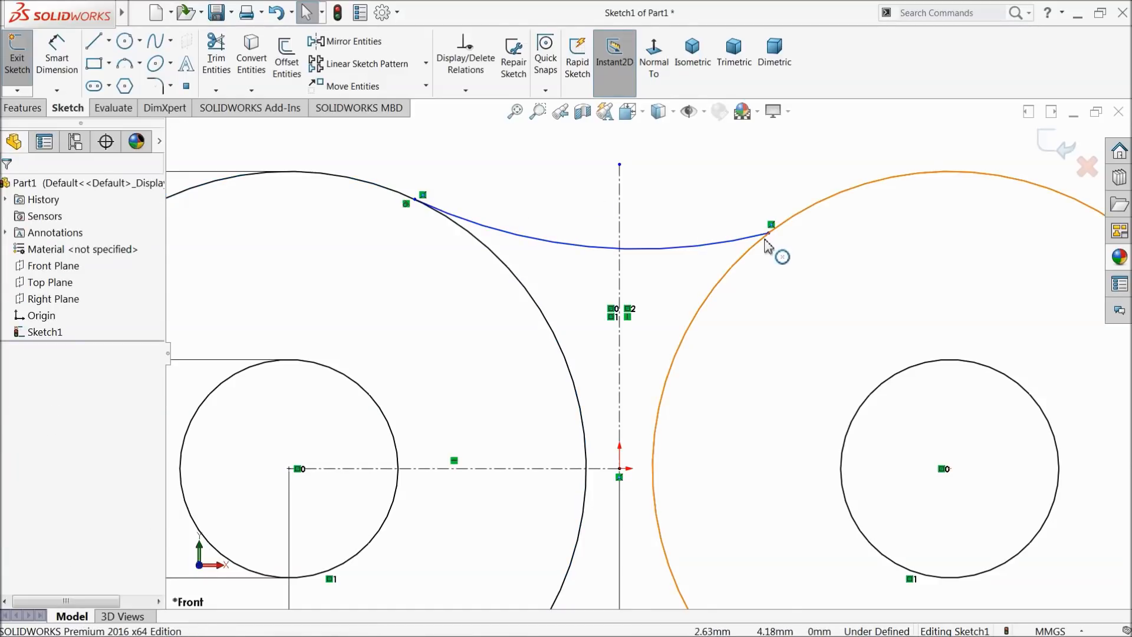
# Make the connecting arc tangent to the right outer circle as well
pyautogui.click(766, 237)
pyautogui.keyDown('ctrl'); pyautogui.click(746, 236); pyautogui.keyUp('ctrl')
pyautogui.click(790, 188)
pyautogui.click(699, 168)
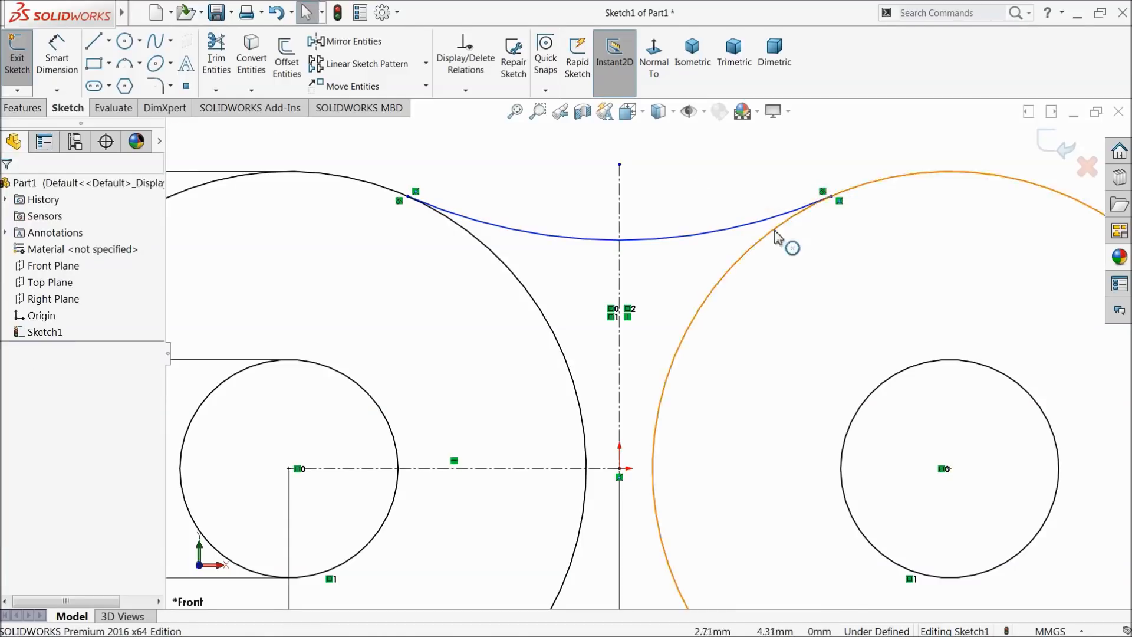
# Mirror the connecting arc about the horizontal centerline, keeping the original
pyautogui.click(368, 47)
pyautogui.scroll(4, 544, 240)
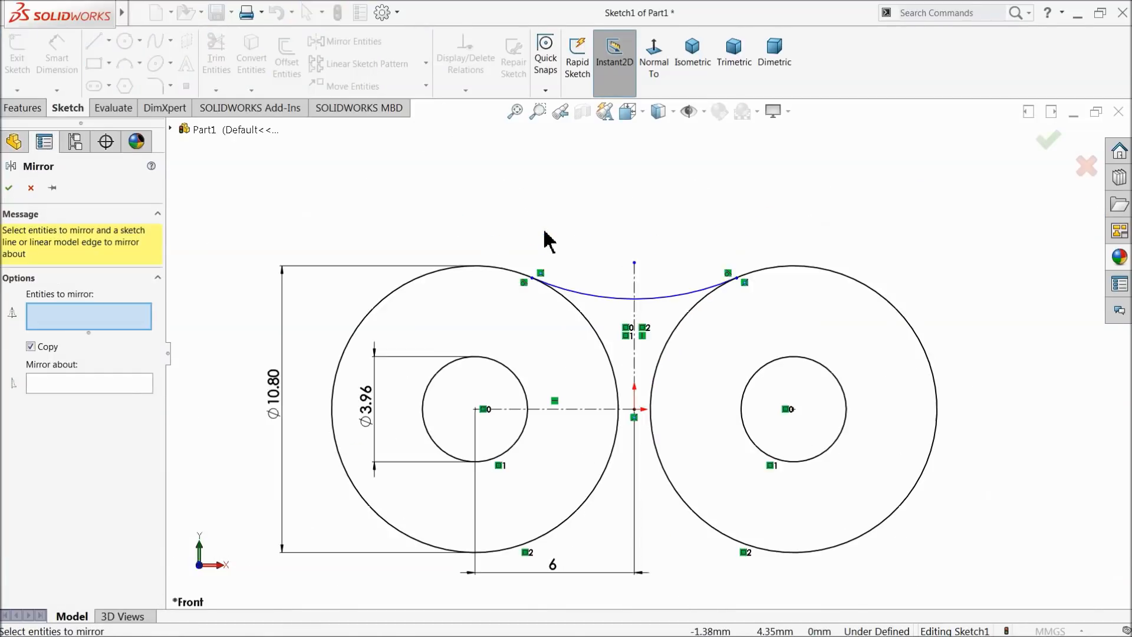
pyautogui.scroll(-2, 707, 404)
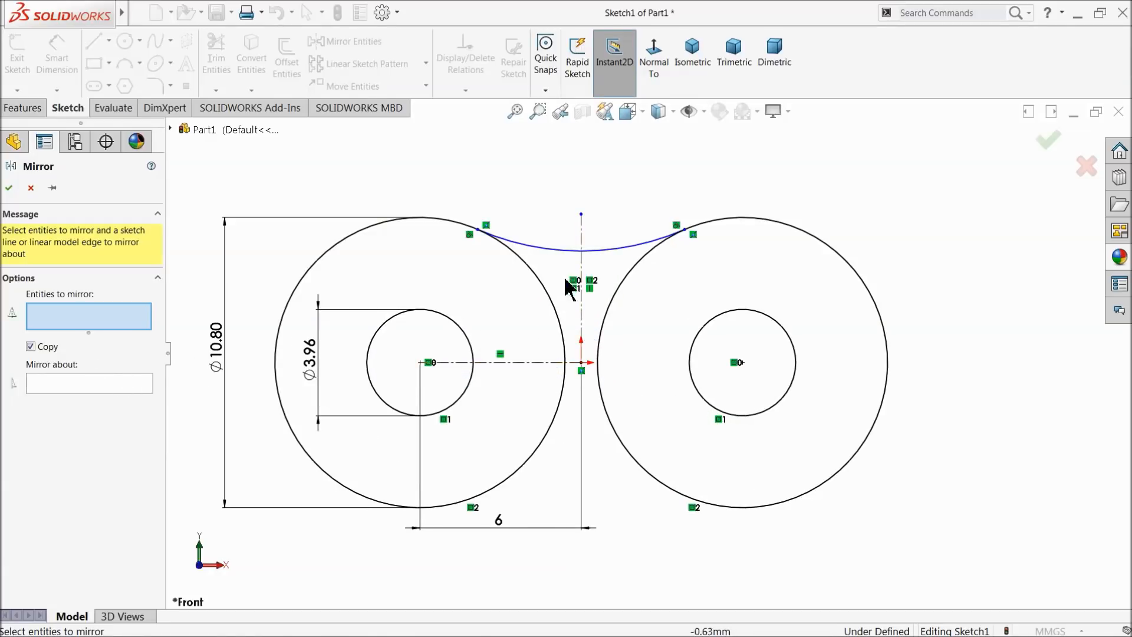
pyautogui.click(578, 251)
pyautogui.click(112, 388)
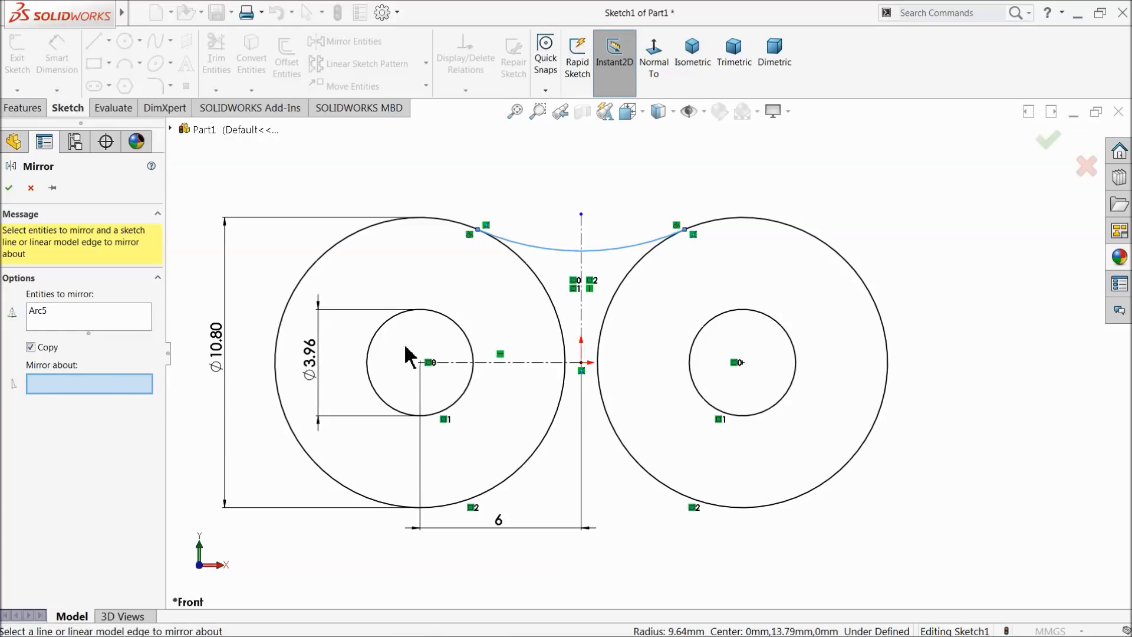
pyautogui.click(542, 363)
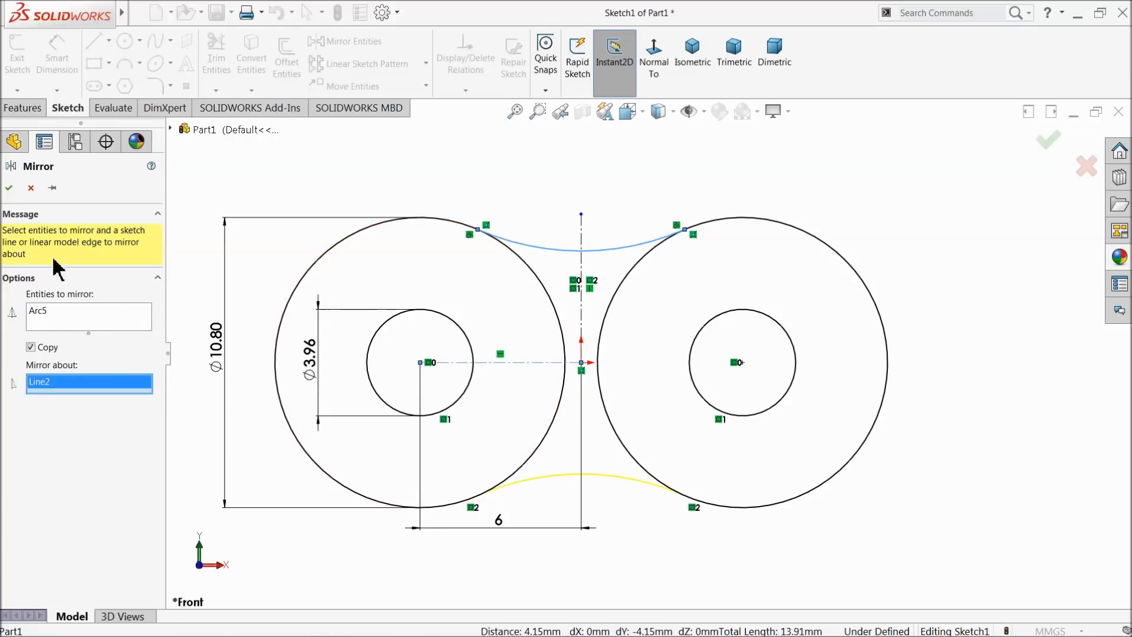
pyautogui.click(8, 188)
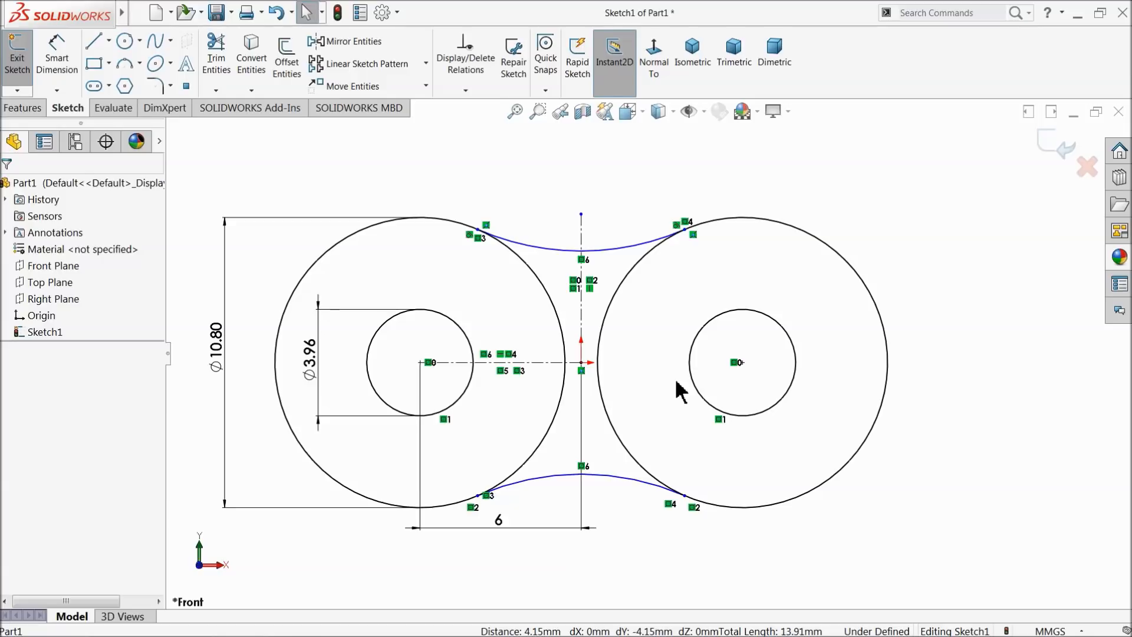
# Power trim the inner portions of both outer circles between the upper and lower arcs, leaving one continuous link outline
pyautogui.scroll(-1, 702, 405)
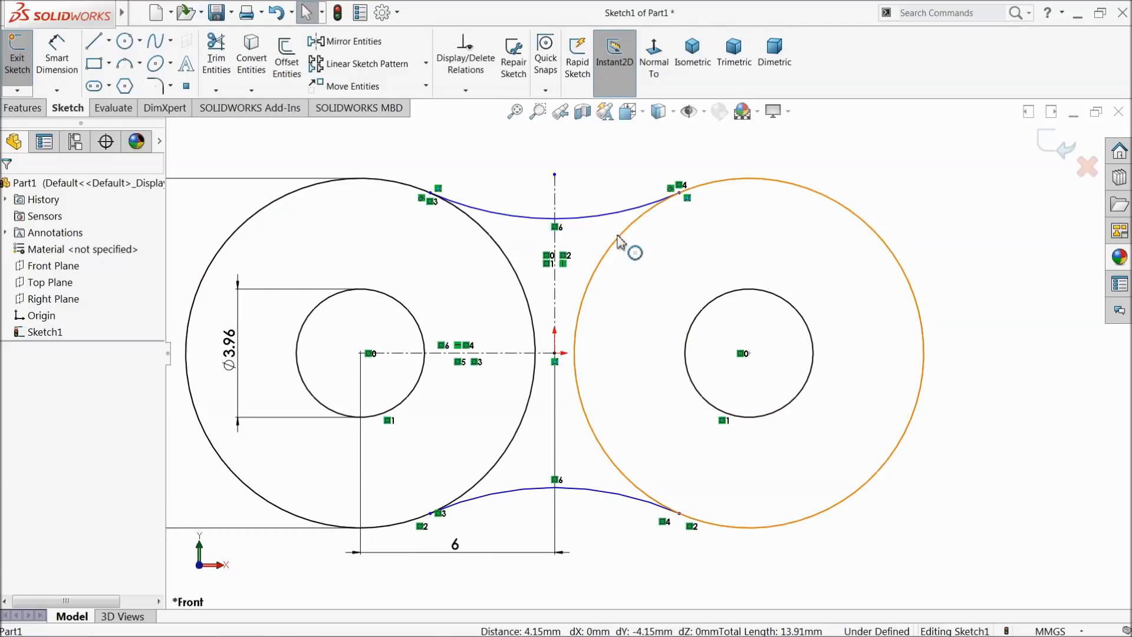
pyautogui.click(223, 71)
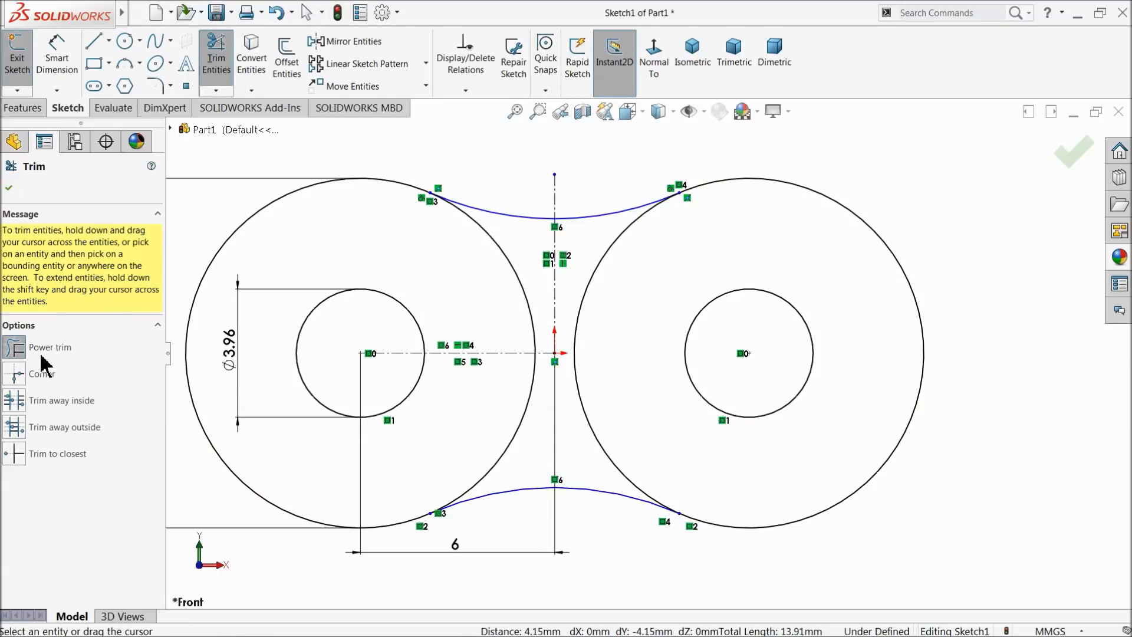
pyautogui.moveTo(460, 272)
pyautogui.mouseDown()
pyautogui.moveTo(508, 261)
pyautogui.moveTo(518, 277)
pyautogui.mouseUp()
pyautogui.moveTo(520, 330); pyautogui.dragTo(523, 331)
pyautogui.moveTo(565, 287); pyautogui.dragTo(594, 348)
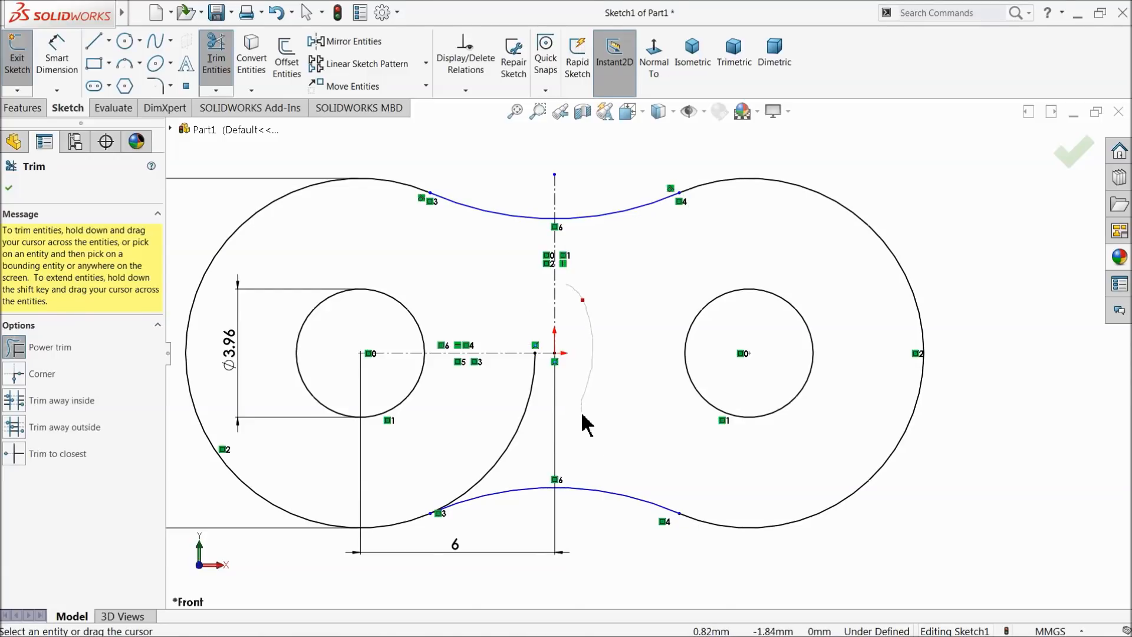
pyautogui.moveTo(538, 431); pyautogui.dragTo(522, 422)
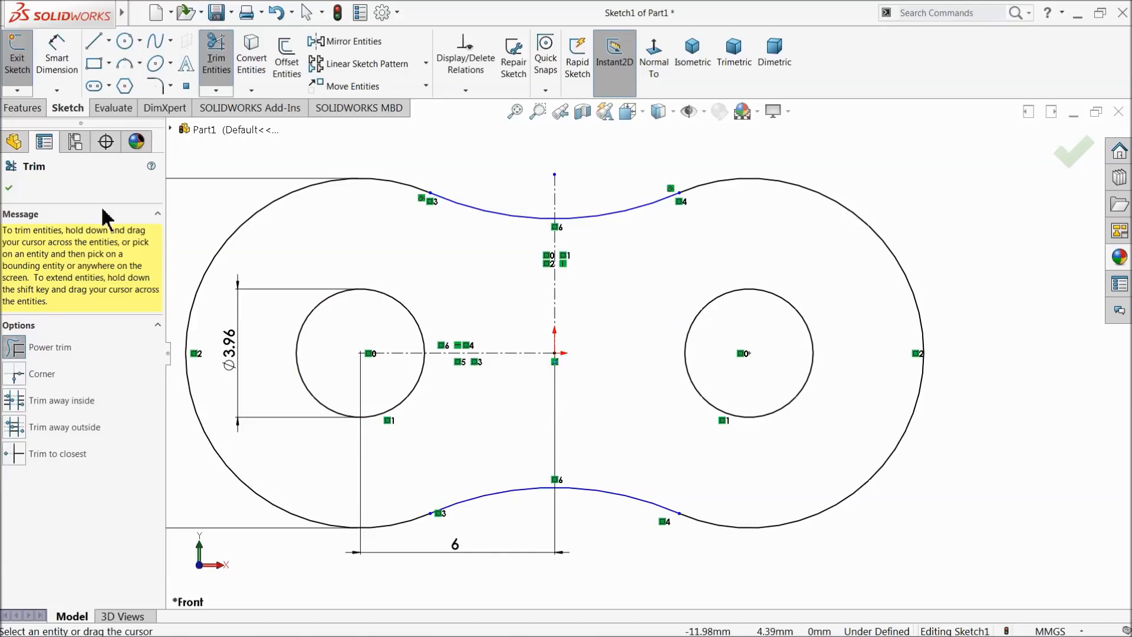
pyautogui.click(8, 188)
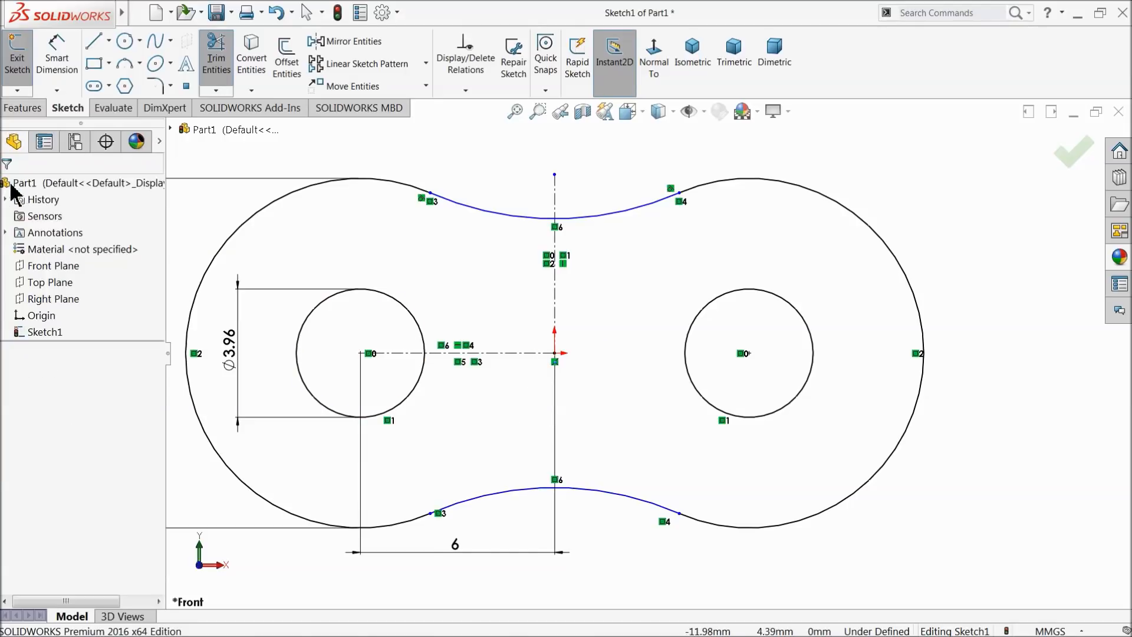
# Fully define the sketch by calculating relations and dimensions for all entities
pyautogui.click(469, 90)
pyautogui.click(482, 138)
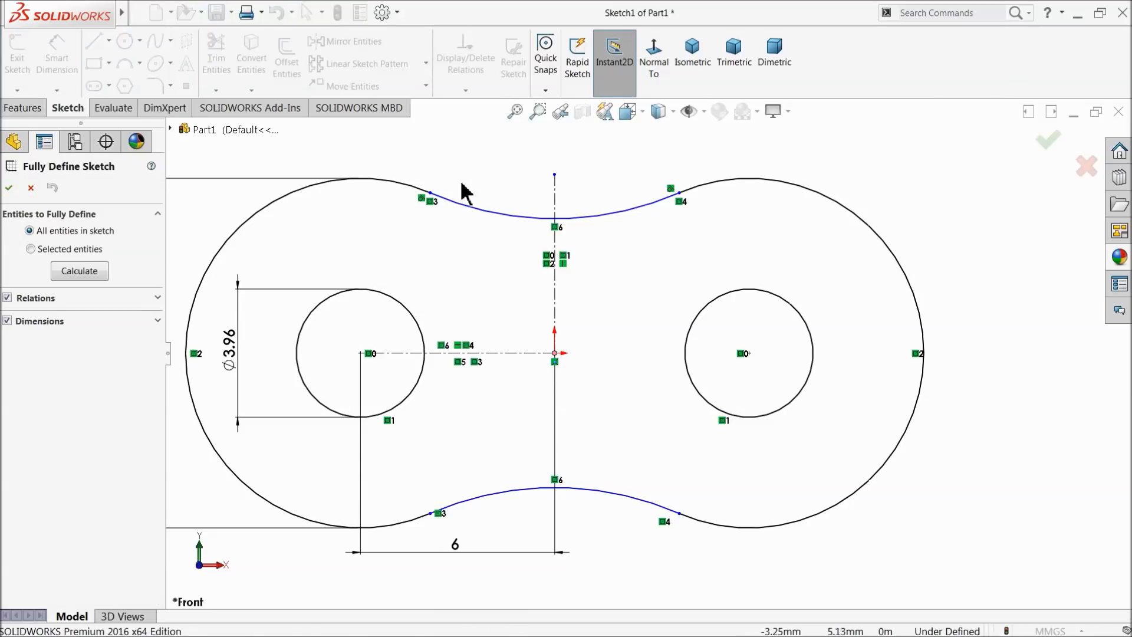
pyautogui.click(102, 270)
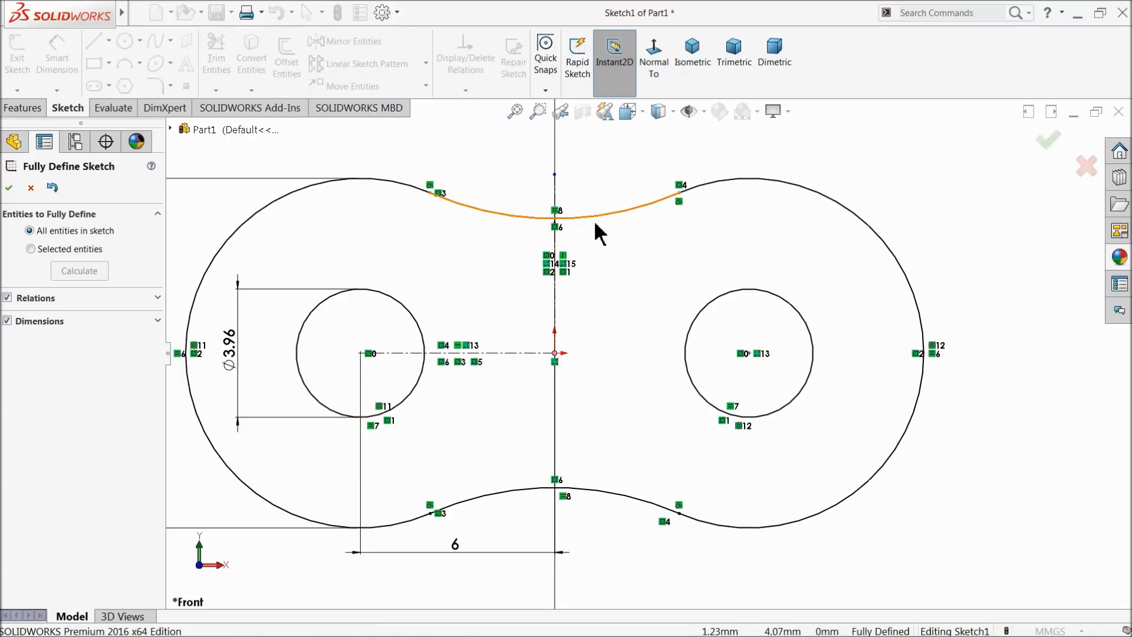
pyautogui.scroll(4, 511, 273)
pyautogui.scroll(-2, 597, 330)
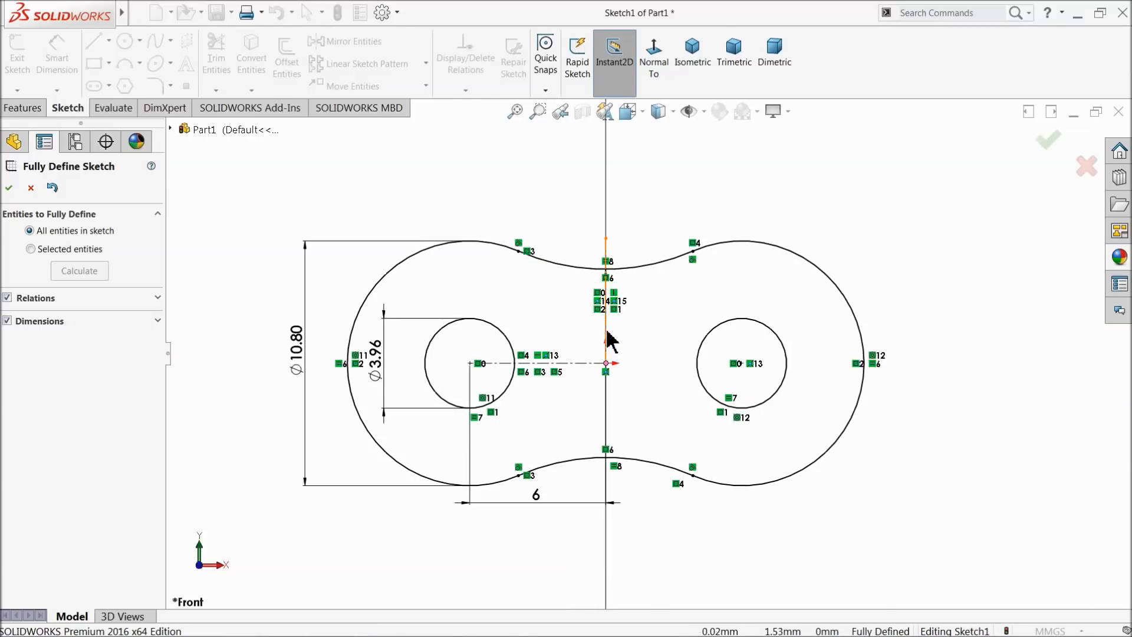
pyautogui.click(9, 187)
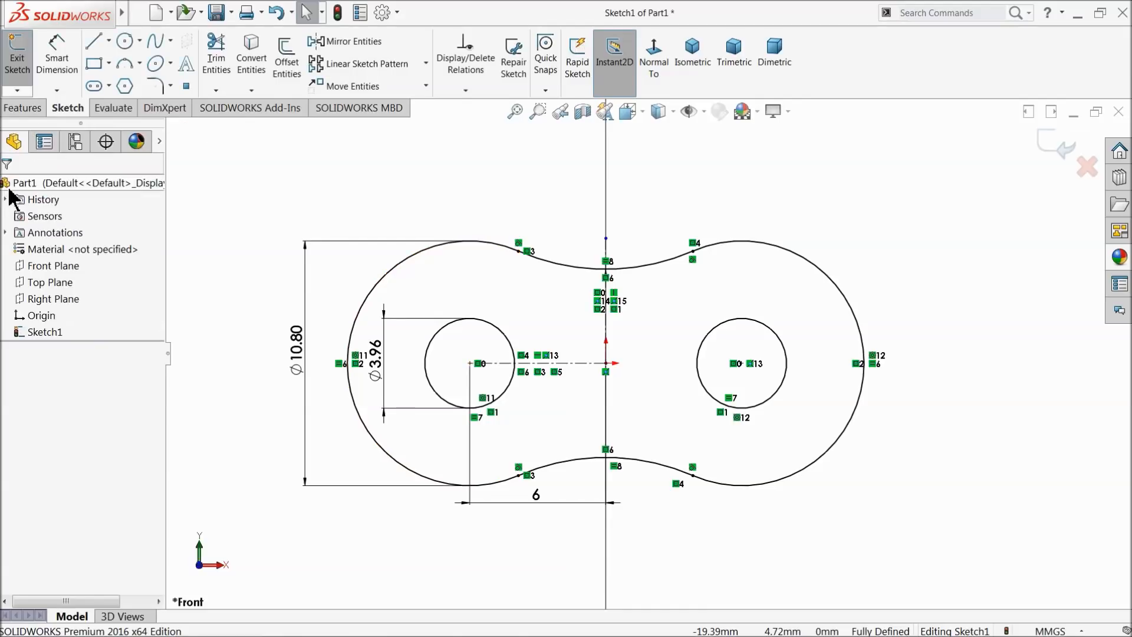
# Extrude the link profile as a boss from the sketch plane, Blind, to a depth of 1.5875 mm
pyautogui.click(24, 108)
pyautogui.click(27, 76)
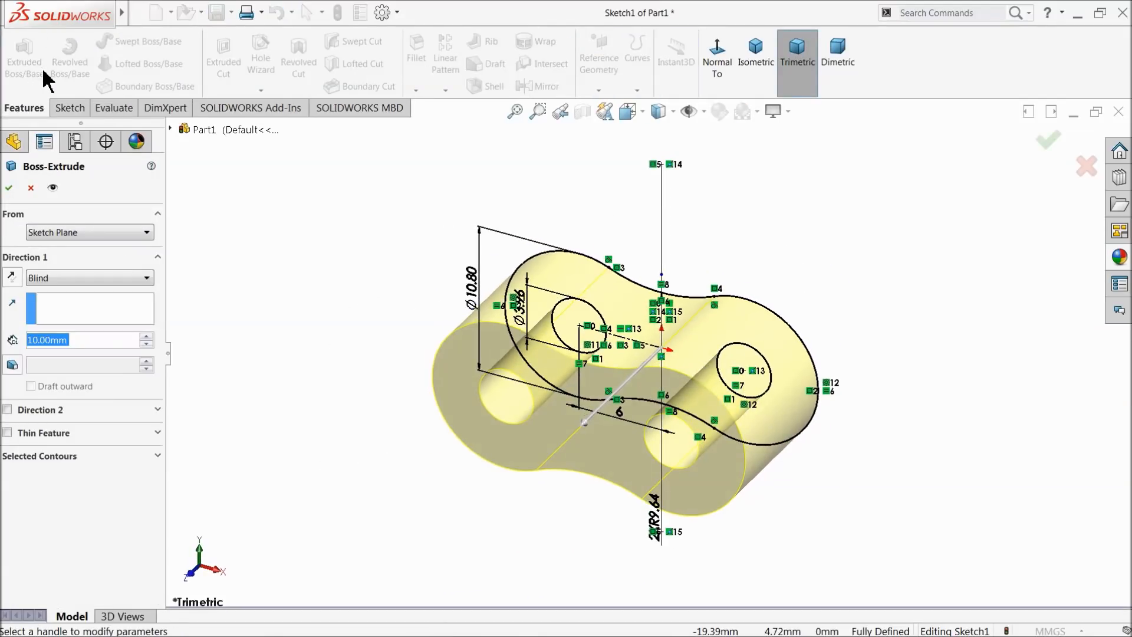
pyautogui.write('1.5')
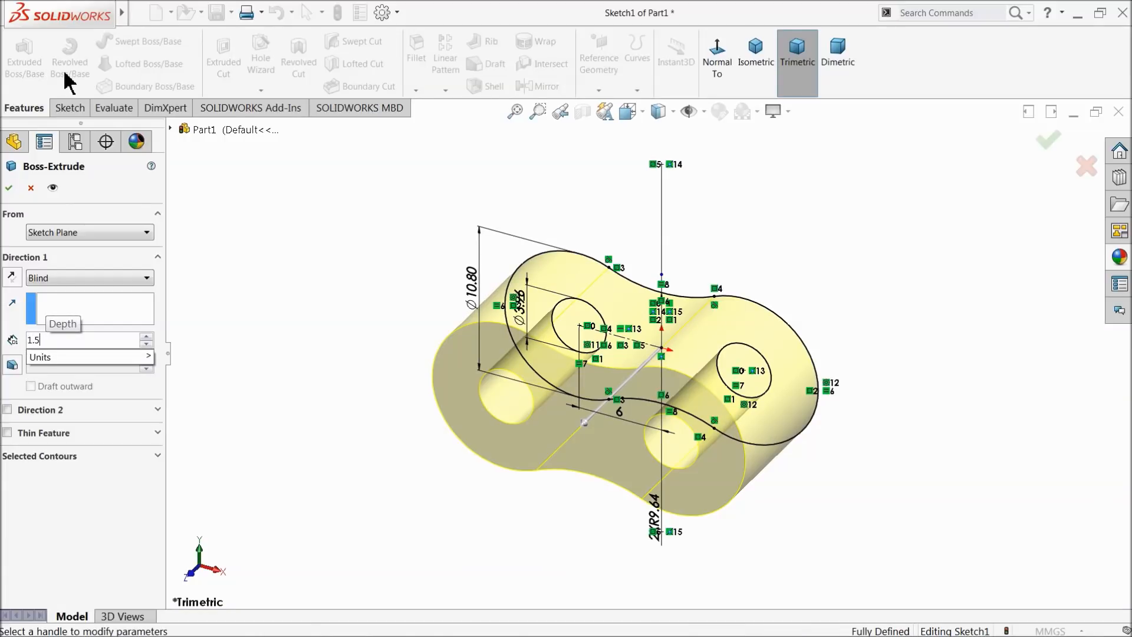
pyautogui.write('875')
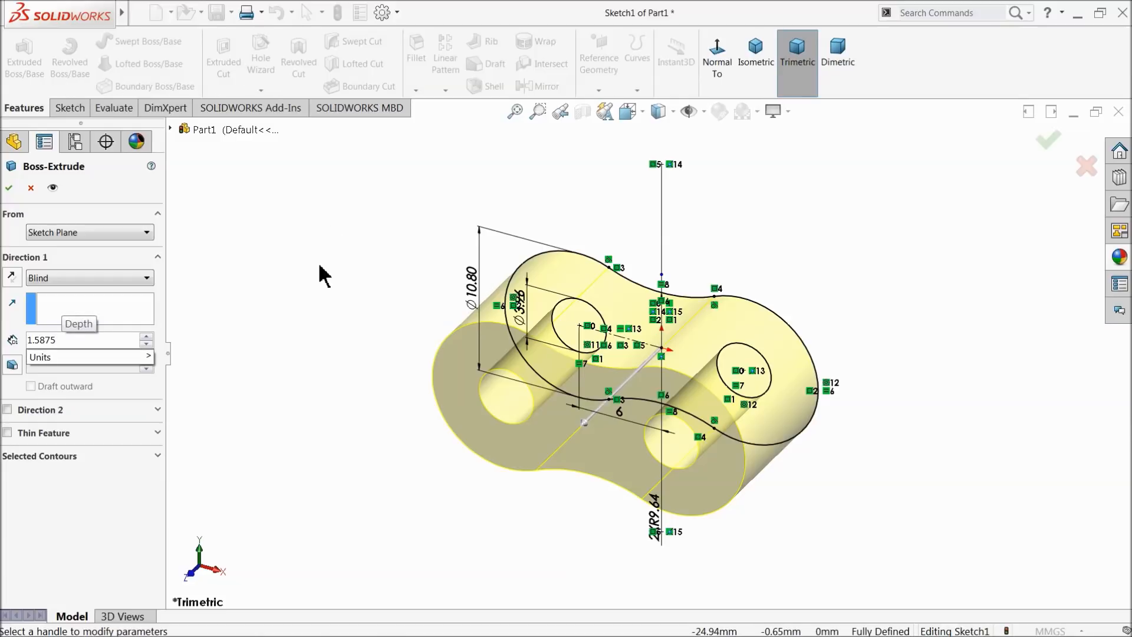
pyautogui.press('Return')
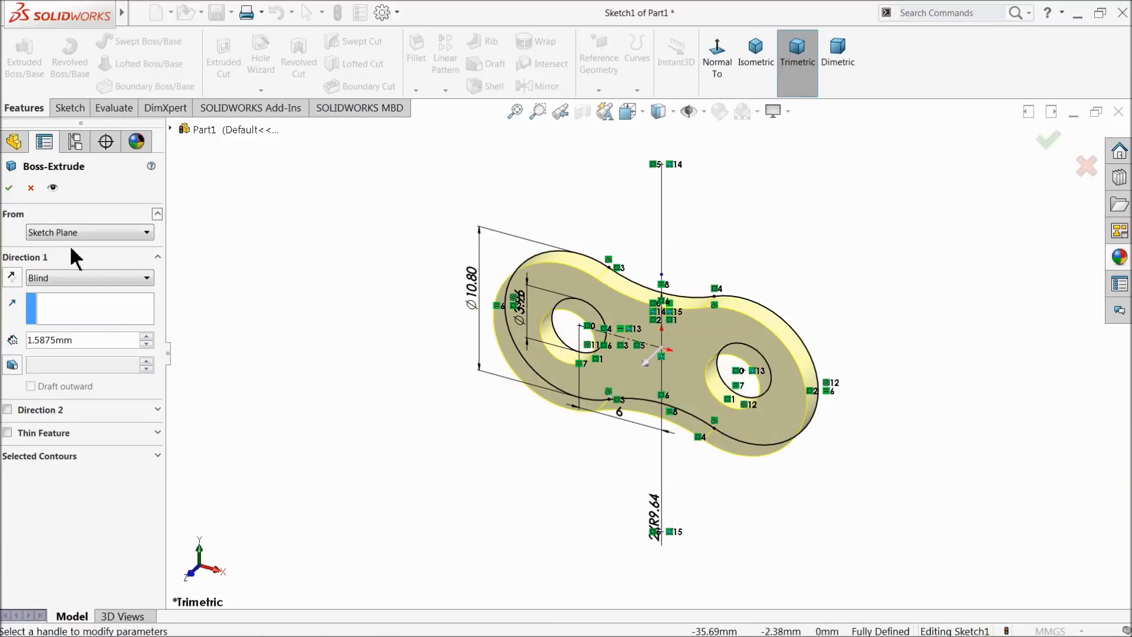
pyautogui.click(8, 188)
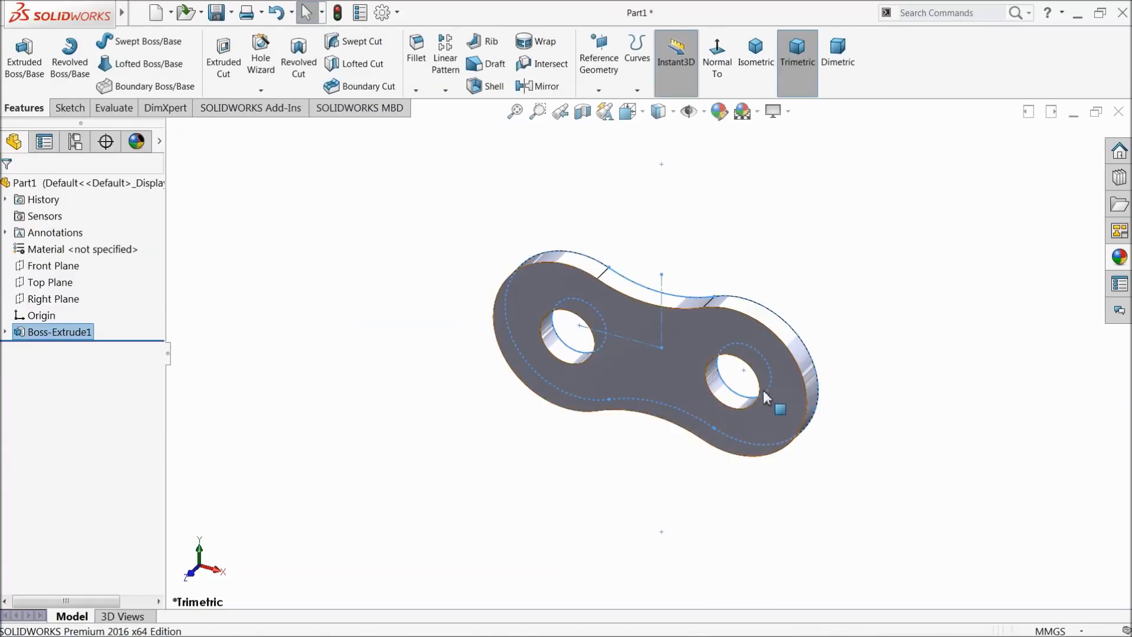
# Apply the satin finish stainless steel appearance from the Metal > Steel category to the whole part
pyautogui.scroll(-1, 688, 362)
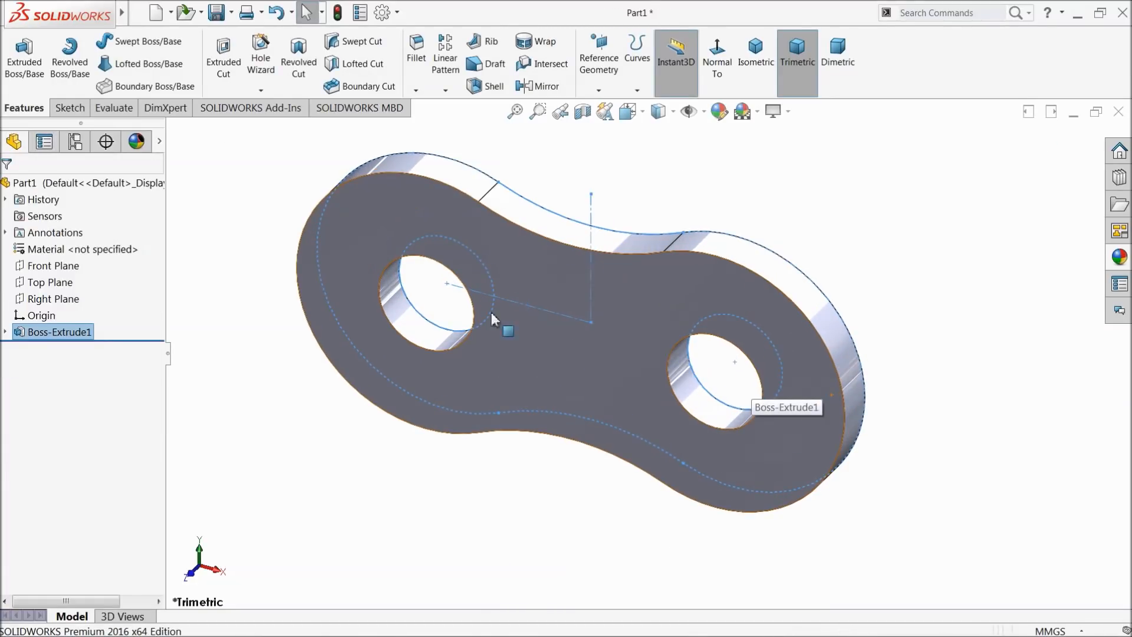
pyautogui.click(94, 186)
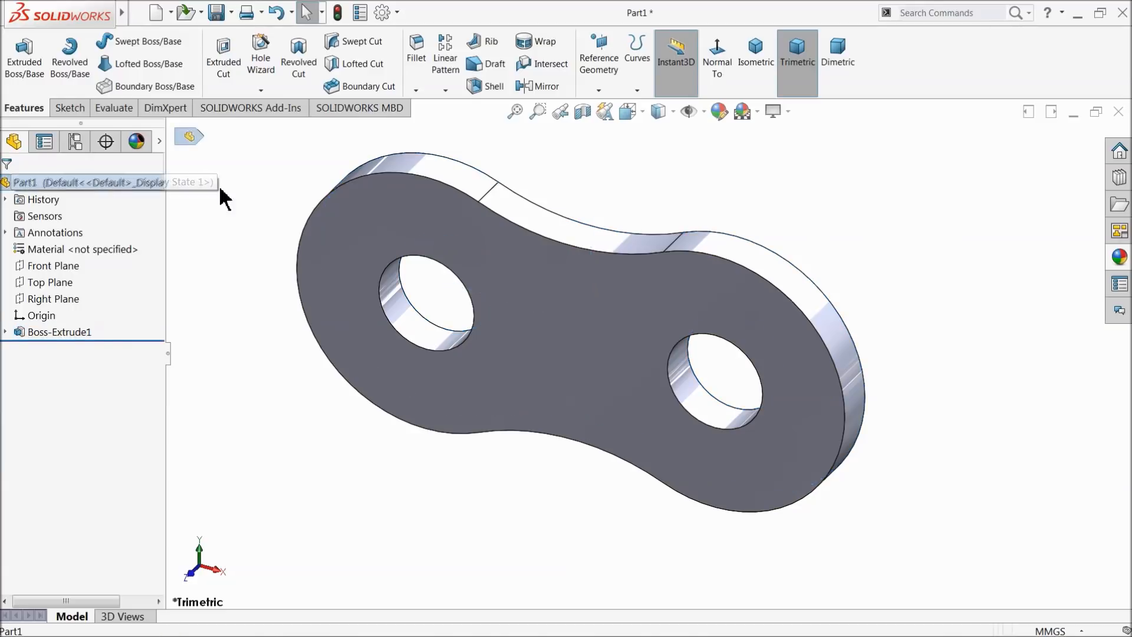
pyautogui.click(1118, 262)
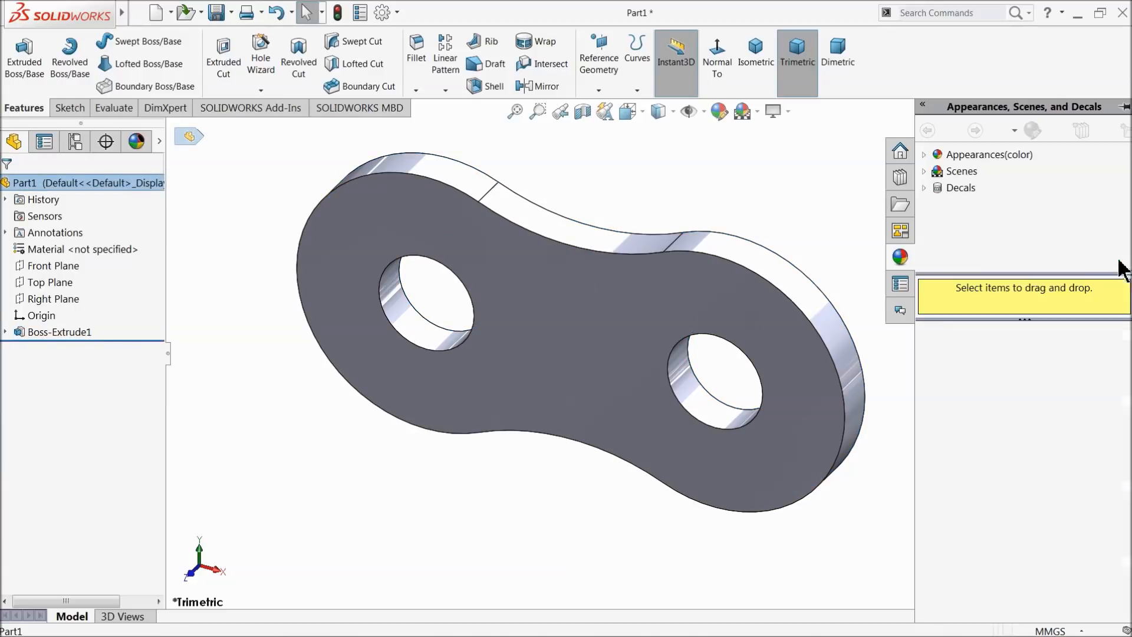
pyautogui.click(924, 155)
pyautogui.click(936, 188)
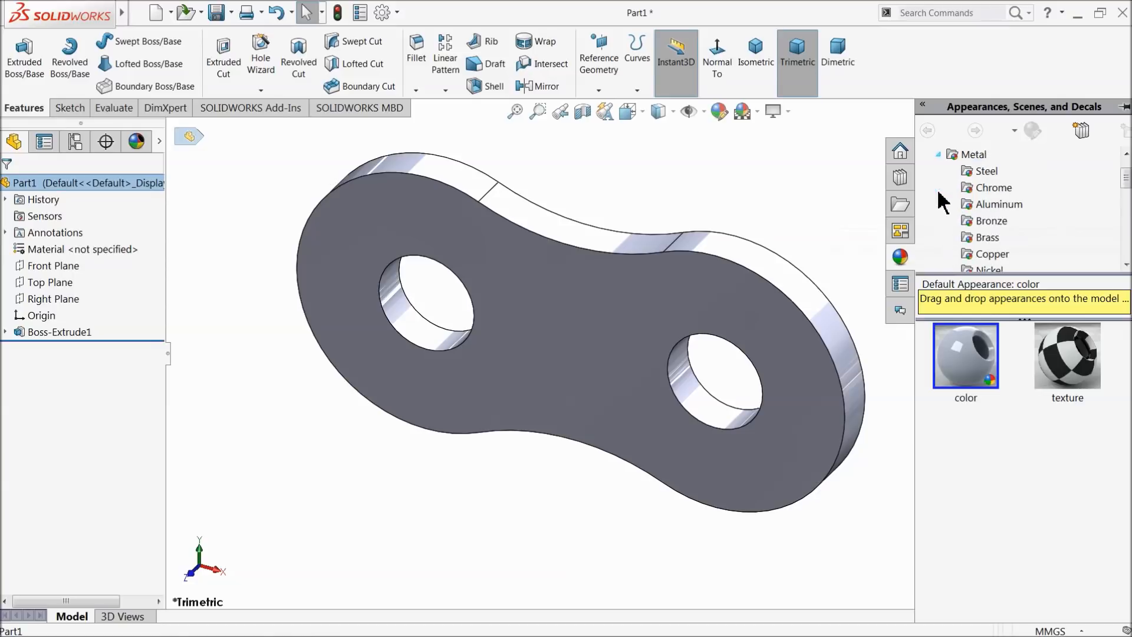
pyautogui.click(986, 171)
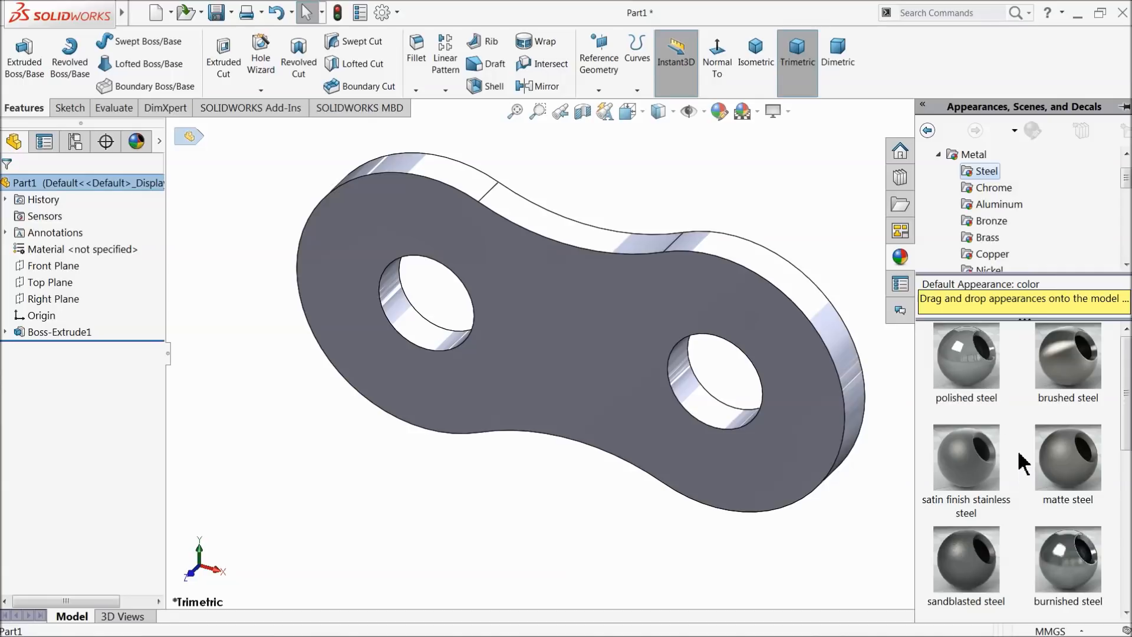
pyautogui.doubleClick(982, 464)
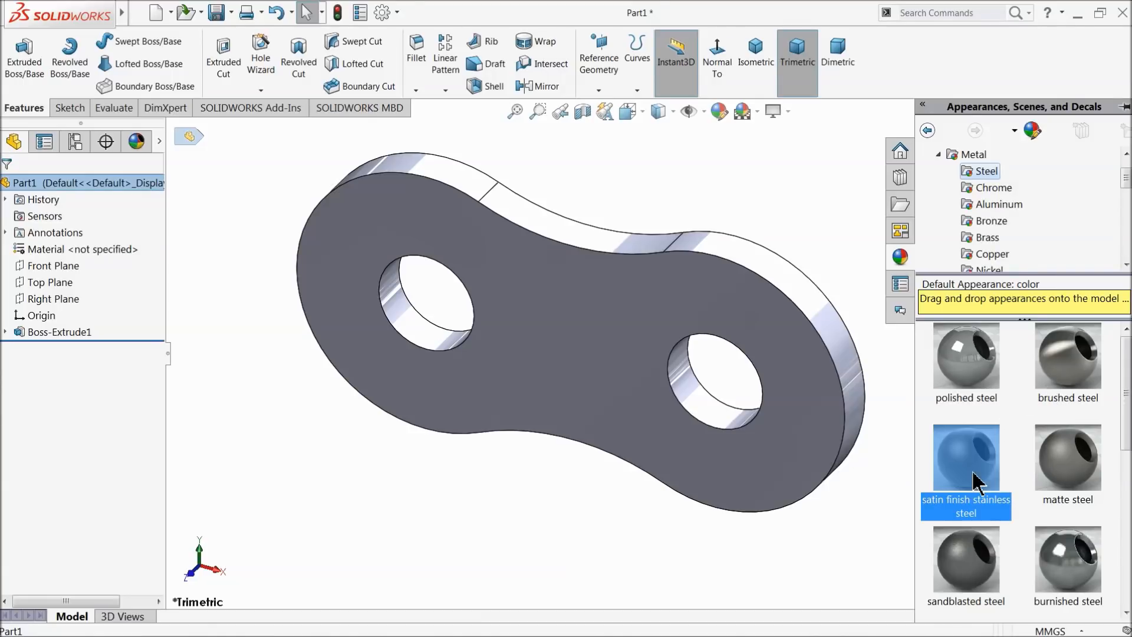
pyautogui.moveTo(772, 307); pyautogui.dragTo(762, 328, button='middle')
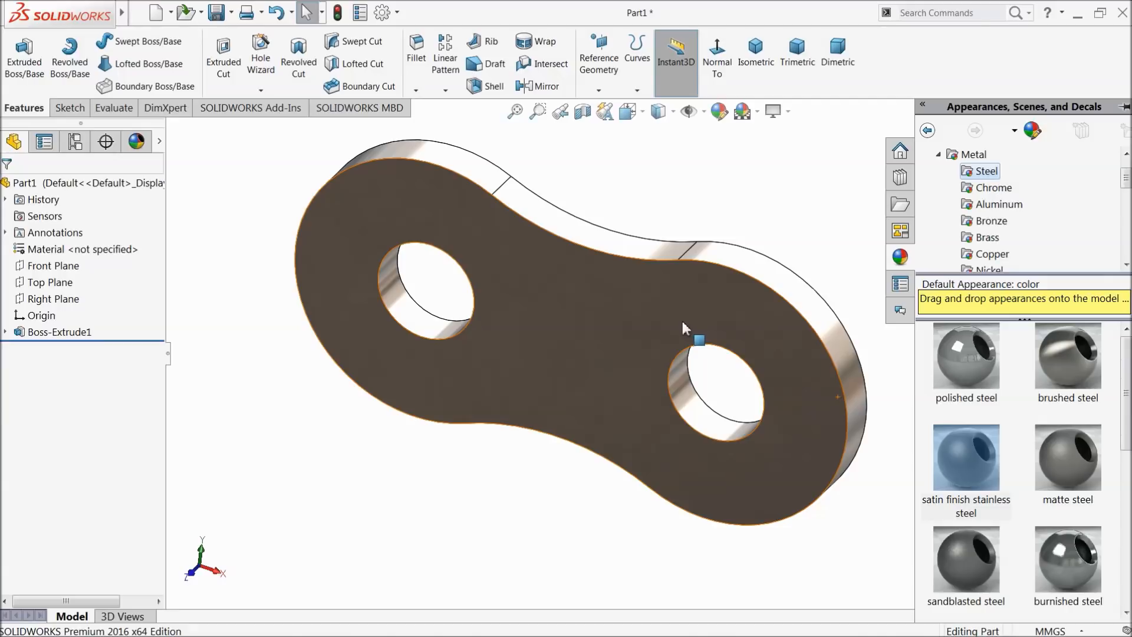
pyautogui.click(687, 172)
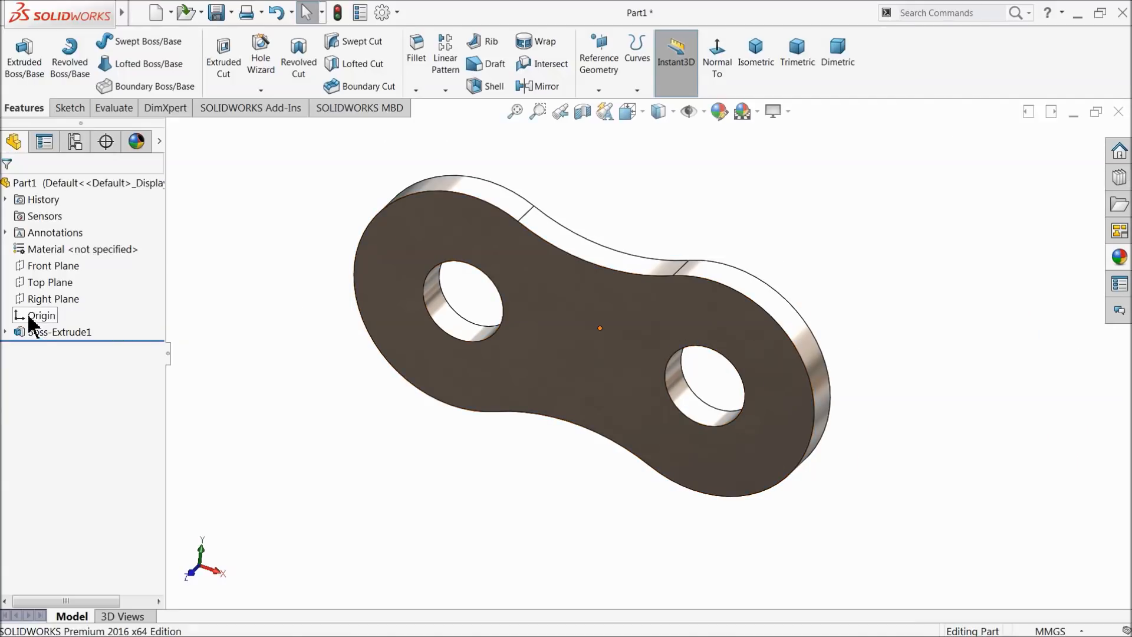
# Start a sketch on the Front Plane and convert the circular edge of the plate's left hole into a sketch circle
pyautogui.click(21, 270)
pyautogui.click(28, 254)
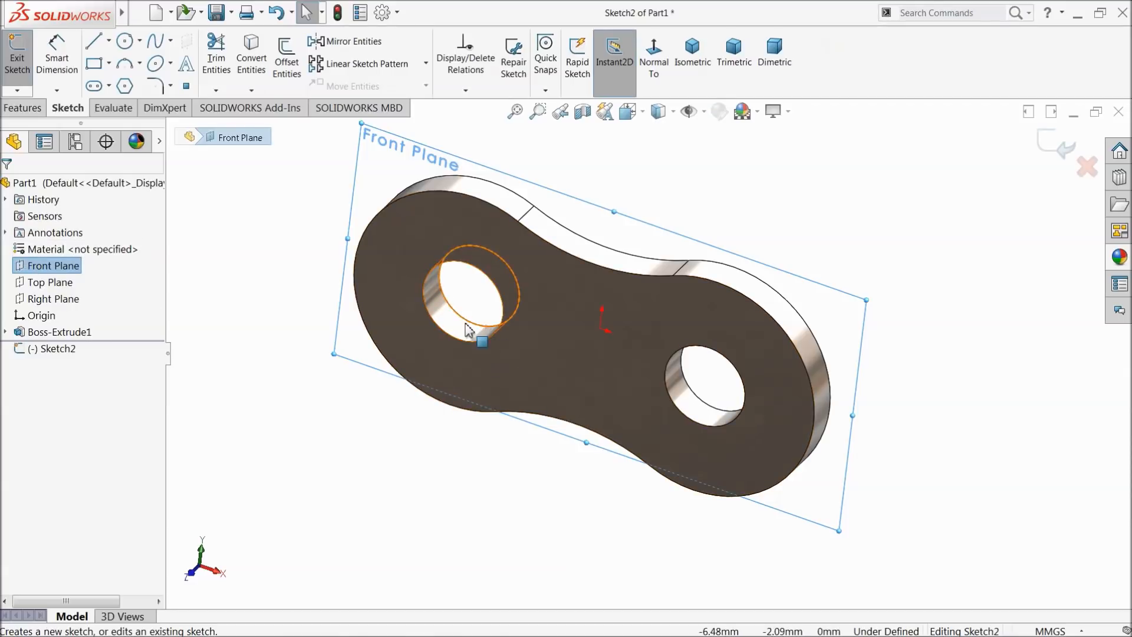
pyautogui.click(443, 283)
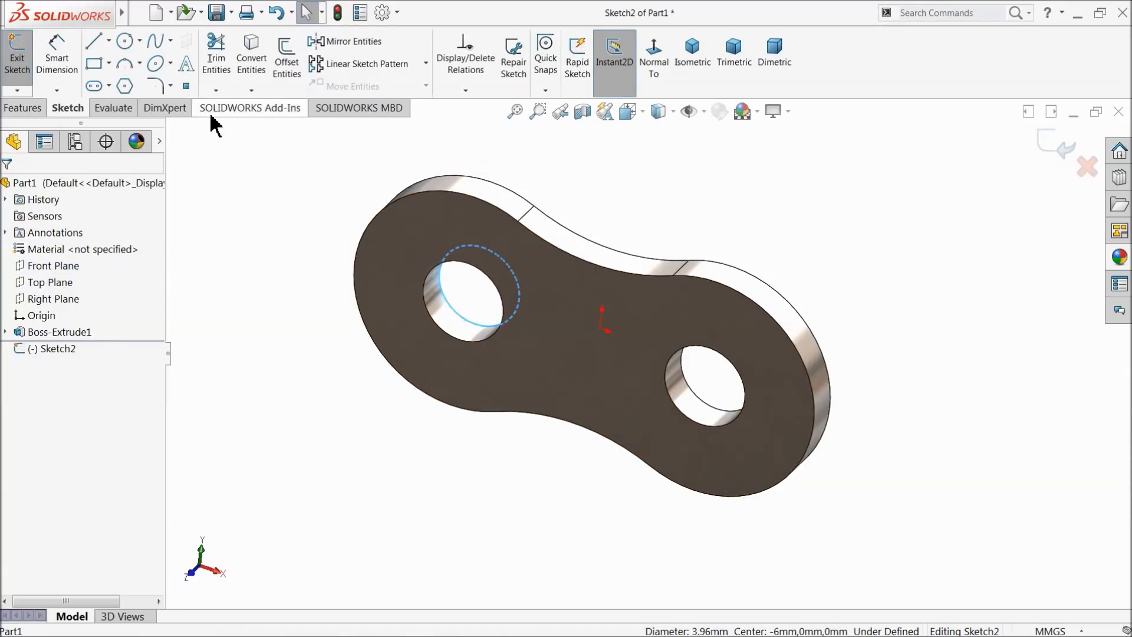
pyautogui.click(251, 56)
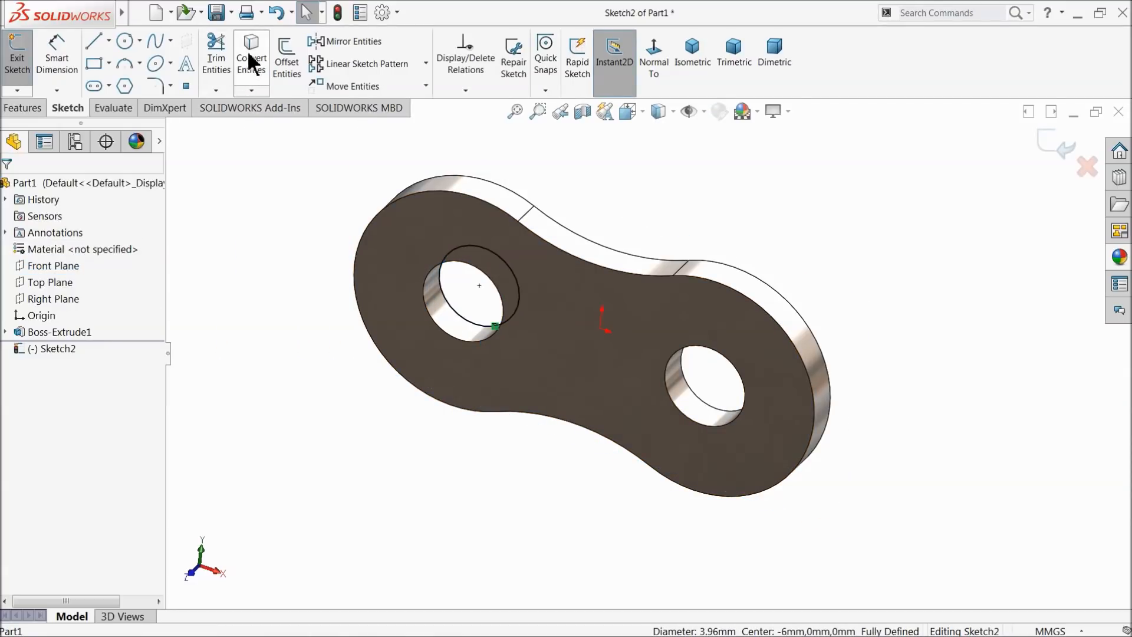
# Extrude the converted circle as a merged boss from the sketch plane, with a Blind first-direction depth of 15.065248 mm
pyautogui.click(22, 108)
pyautogui.click(22, 56)
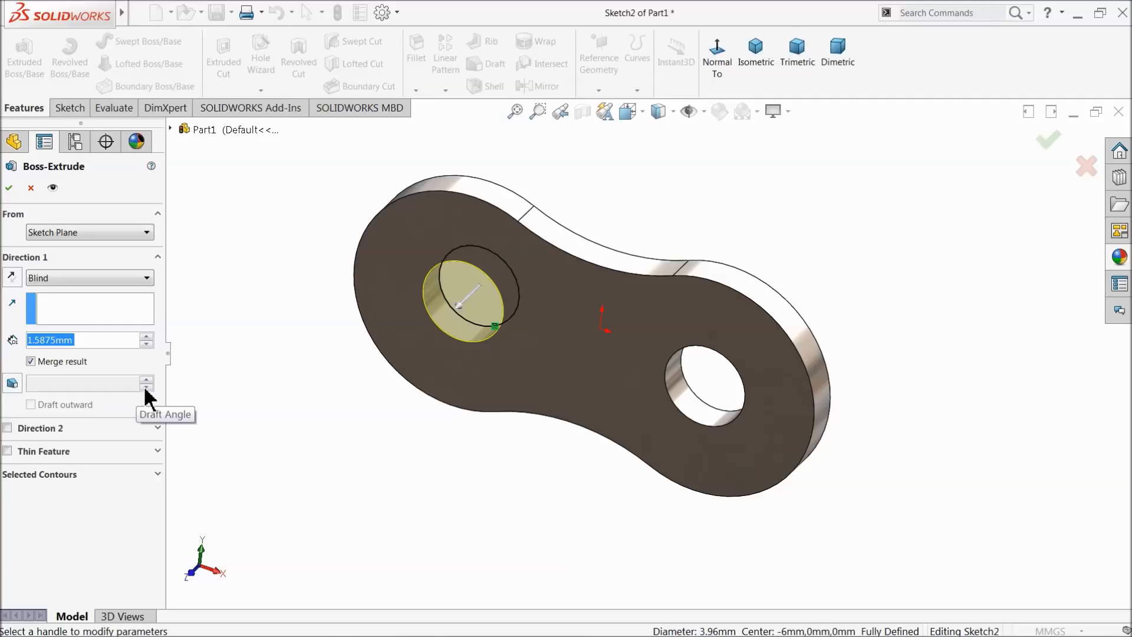
pyautogui.write('15.')
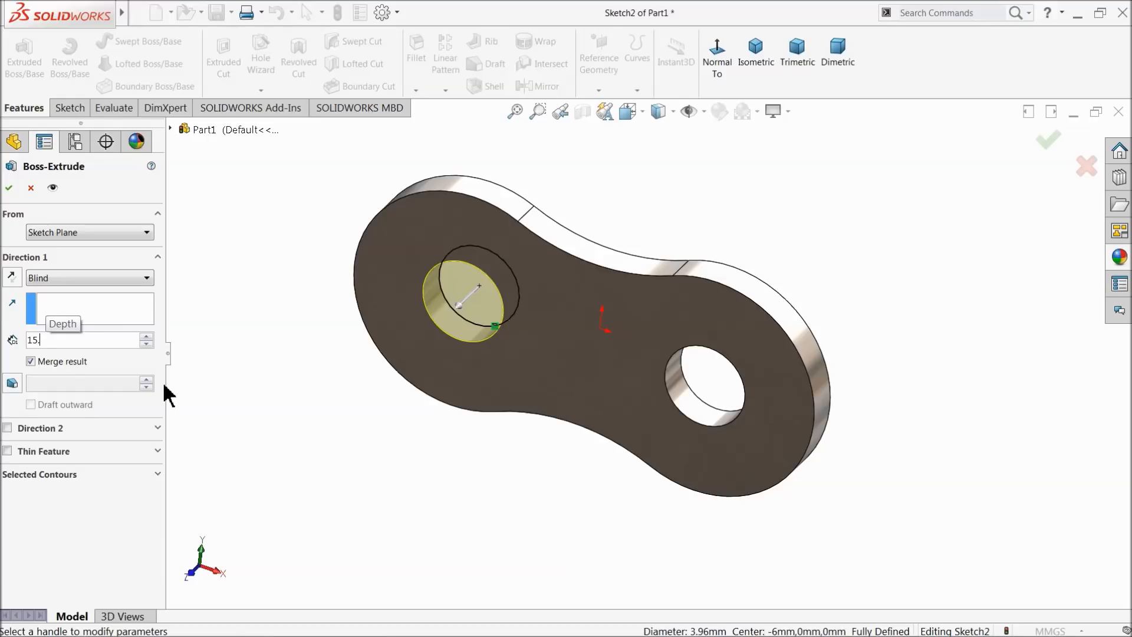
pyautogui.write('065')
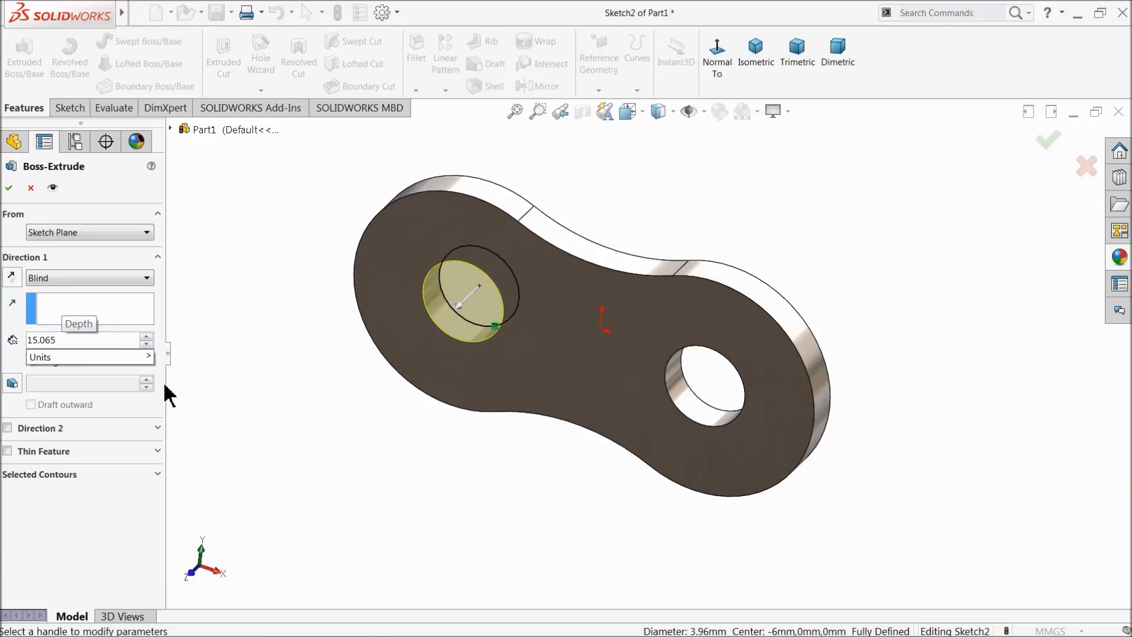
pyautogui.write('248')
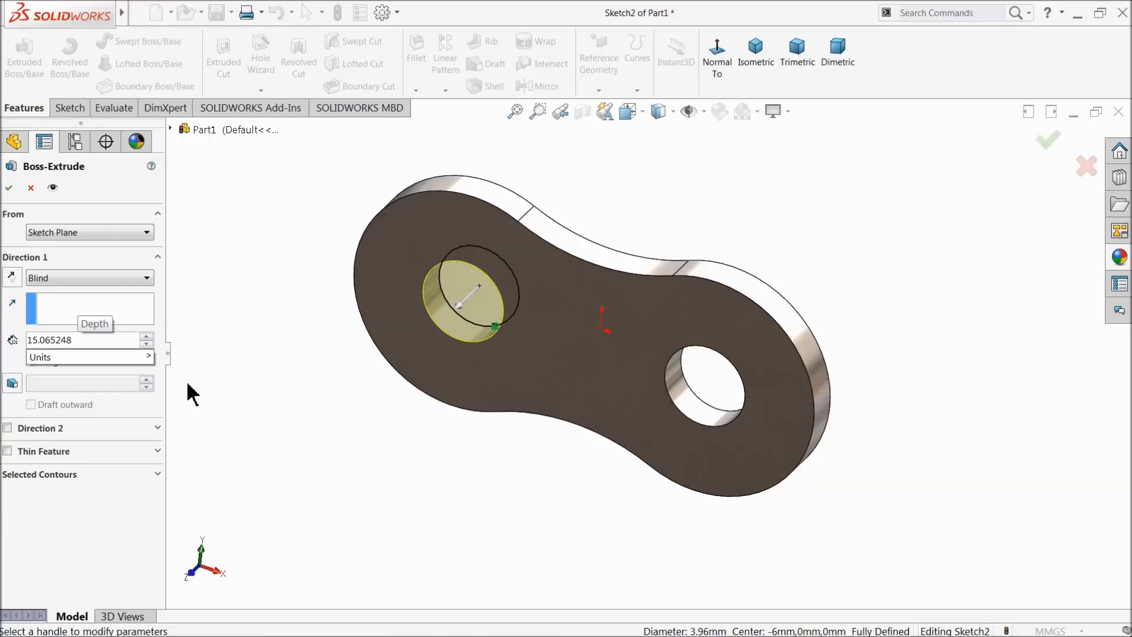
pyautogui.press('Return')
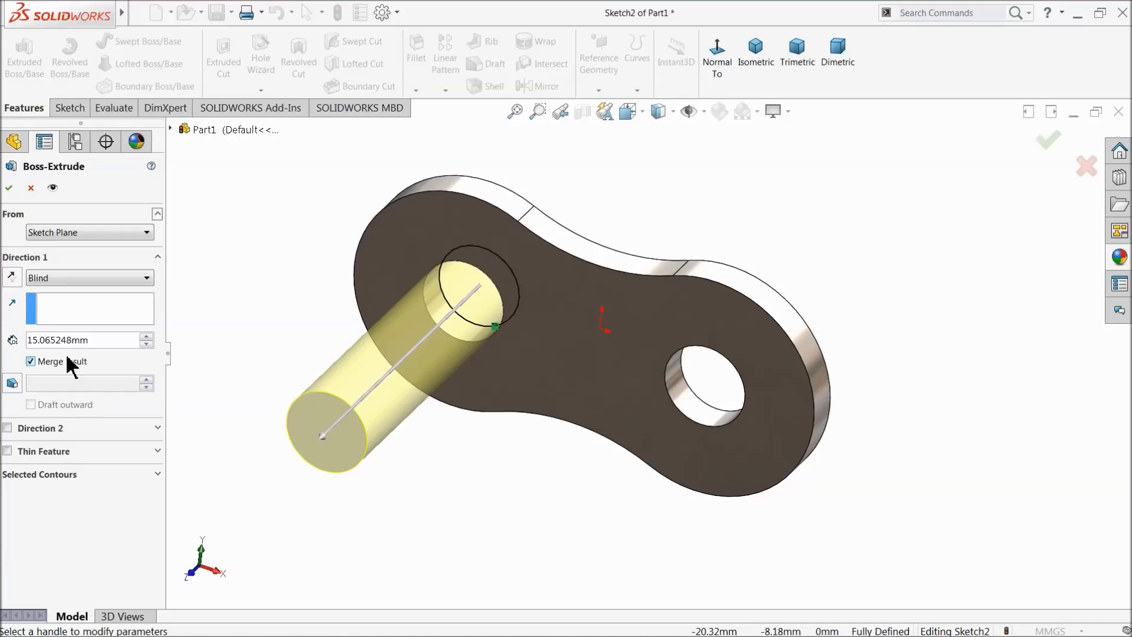
pyautogui.moveTo(175, 364); pyautogui.dragTo(290, 371, button='middle')
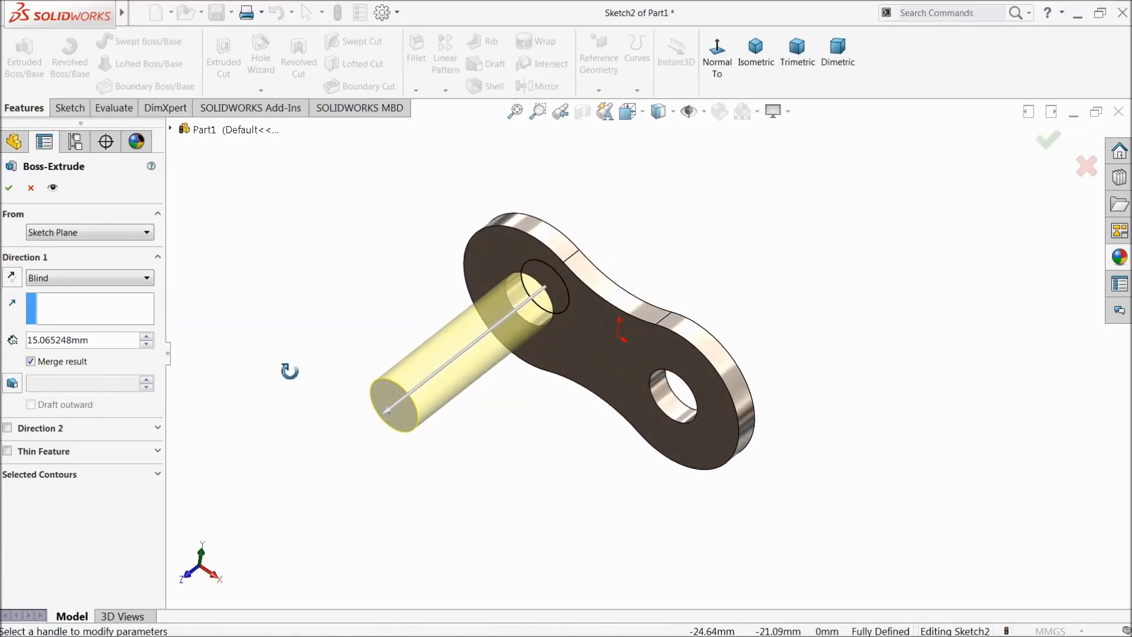
# Add a Blind second direction of 0.508 mm to the pin extrusion and complete the boss
pyautogui.click(7, 428)
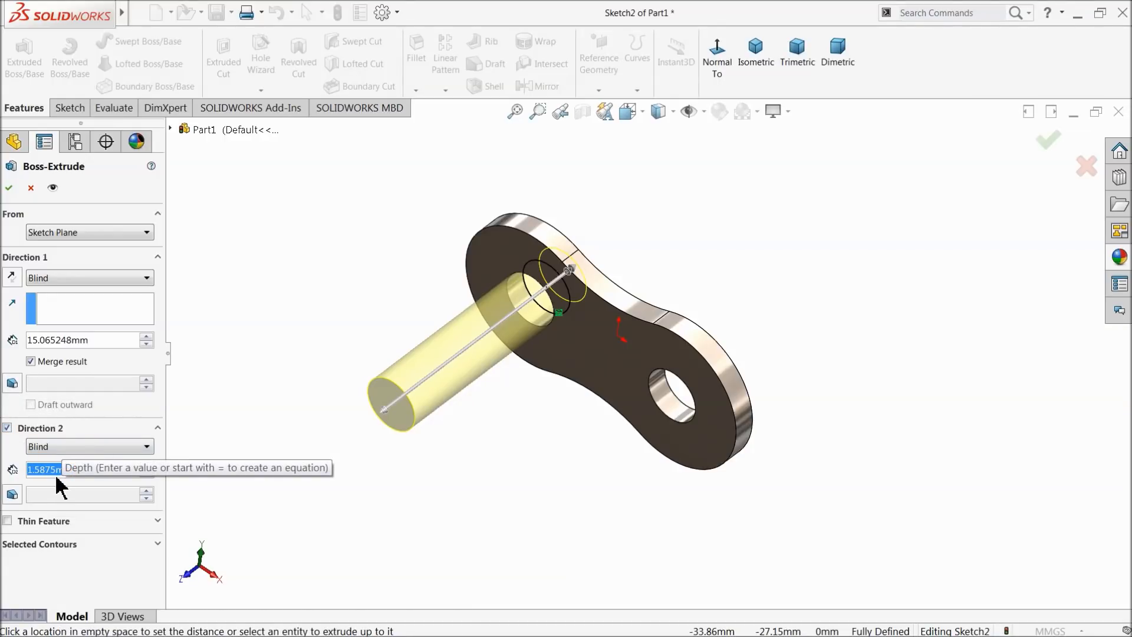
pyautogui.write('0.508')
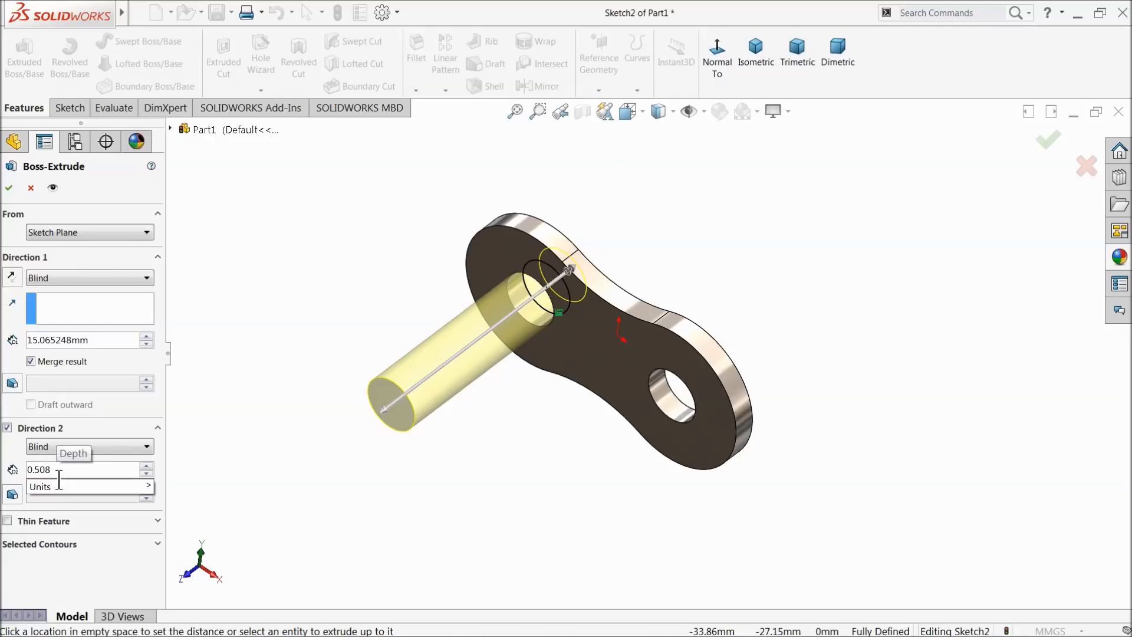
pyautogui.press('Return')
pyautogui.moveTo(349, 273)
pyautogui.mouseDown(button='middle')
pyautogui.moveTo(303, 308)
pyautogui.moveTo(364, 269)
pyautogui.mouseUp(button='middle')
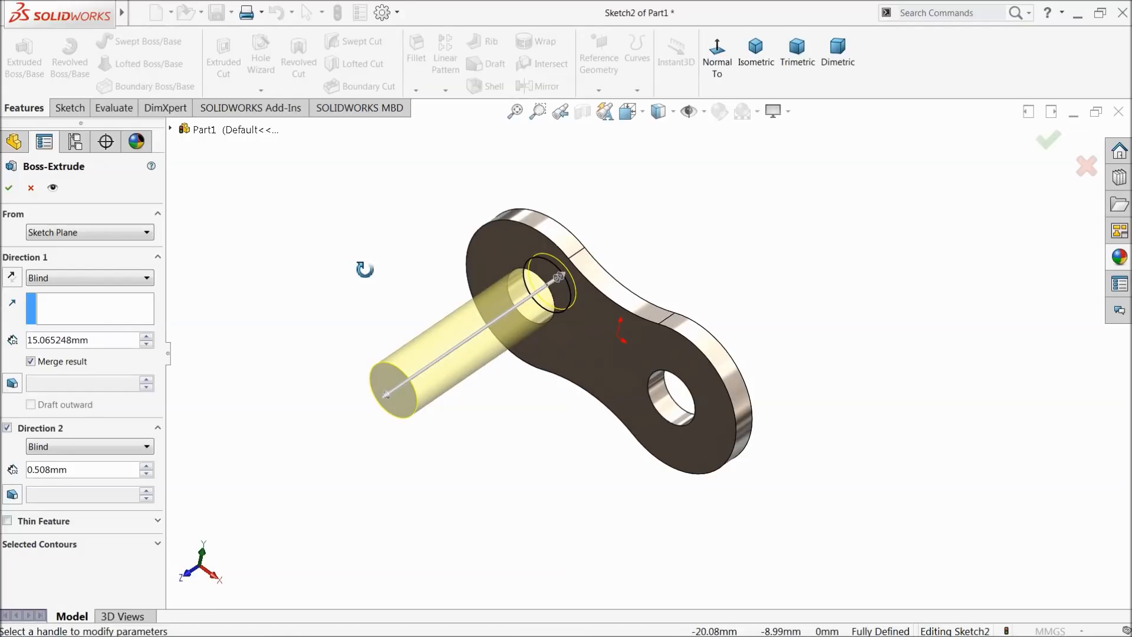
pyautogui.click(9, 188)
# Create a mid-plane reference plane between the two opposite end faces of the pin
pyautogui.moveTo(372, 303)
pyautogui.mouseDown(button='middle')
pyautogui.moveTo(349, 291)
pyautogui.moveTo(290, 293)
pyautogui.moveTo(373, 288)
pyautogui.mouseUp(button='middle')
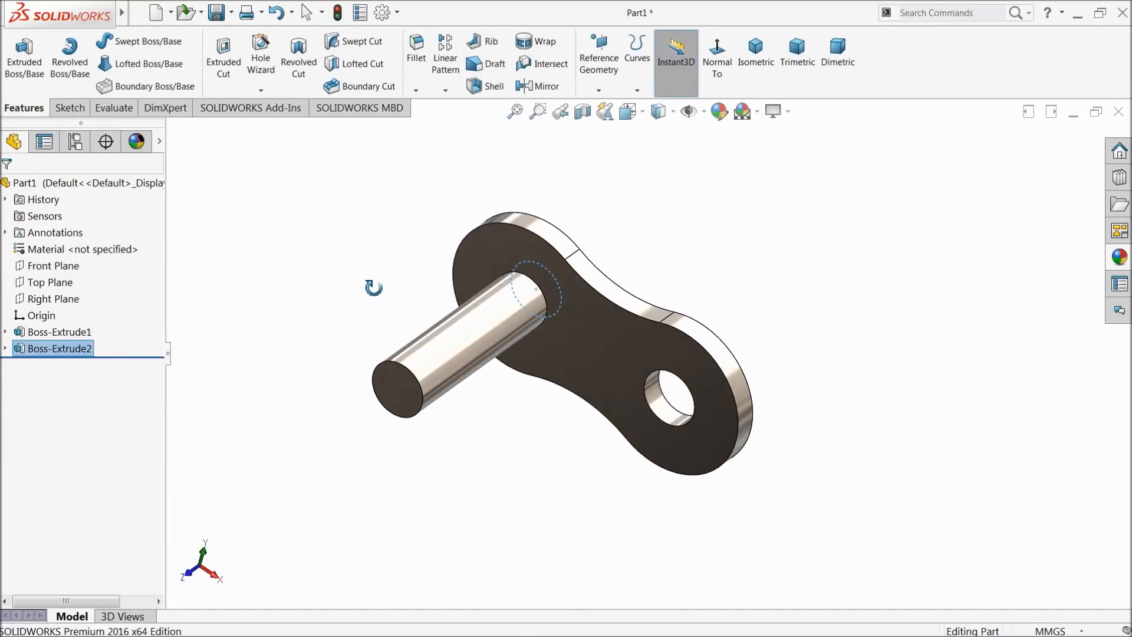
pyautogui.scroll(-5, 532, 332)
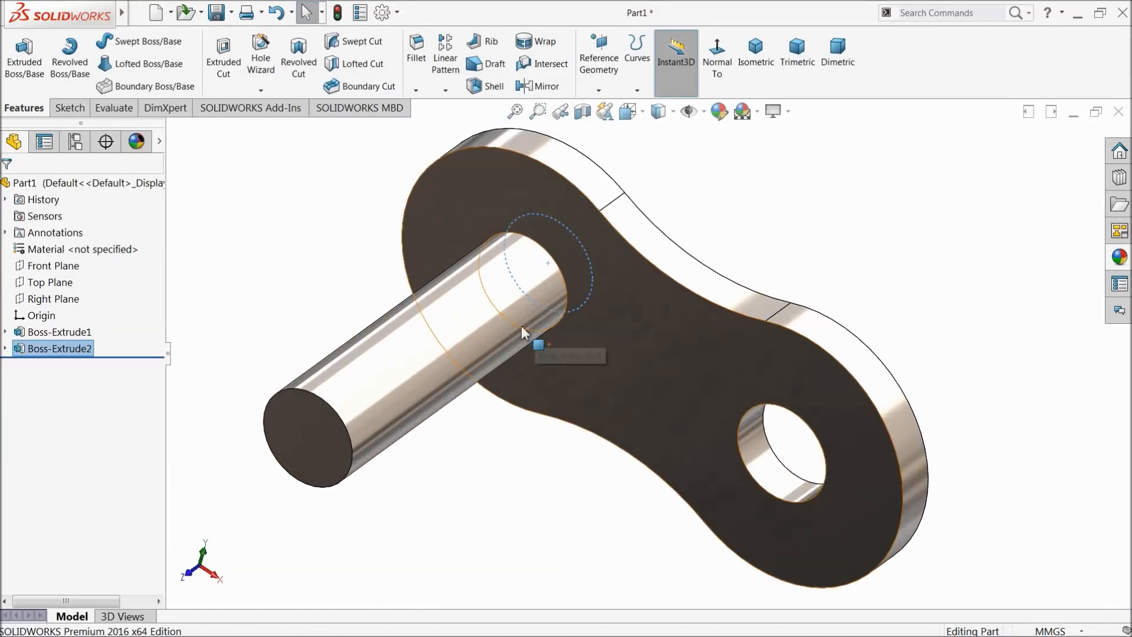
pyautogui.moveTo(447, 303); pyautogui.dragTo(371, 212, button='middle')
pyautogui.moveTo(312, 321); pyautogui.dragTo(288, 285, button='middle')
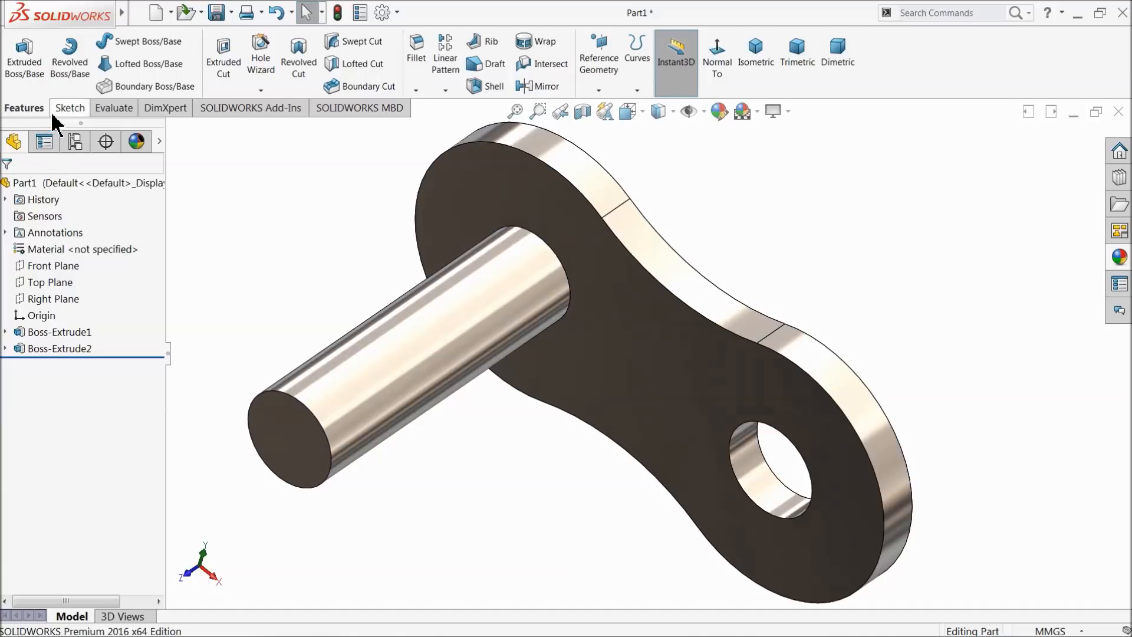
pyautogui.click(599, 92)
pyautogui.click(607, 106)
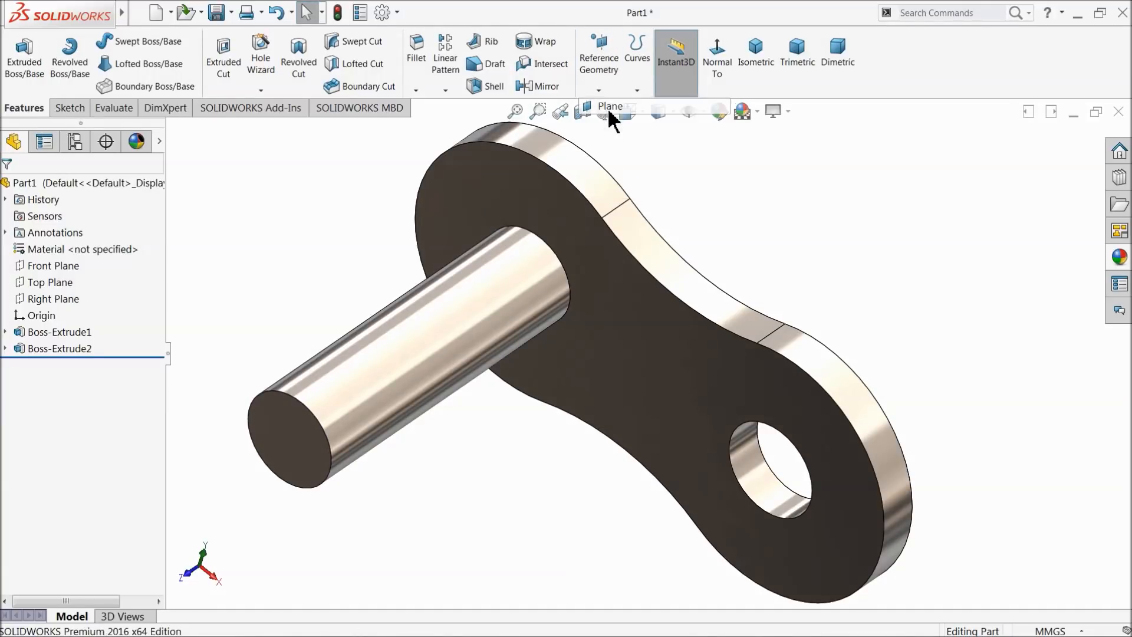
pyautogui.click(289, 451)
pyautogui.moveTo(528, 447); pyautogui.dragTo(495, 405, button='middle')
pyautogui.click(528, 264)
pyautogui.moveTo(561, 356); pyautogui.dragTo(603, 331, button='middle')
pyautogui.scroll(-3, 603, 331)
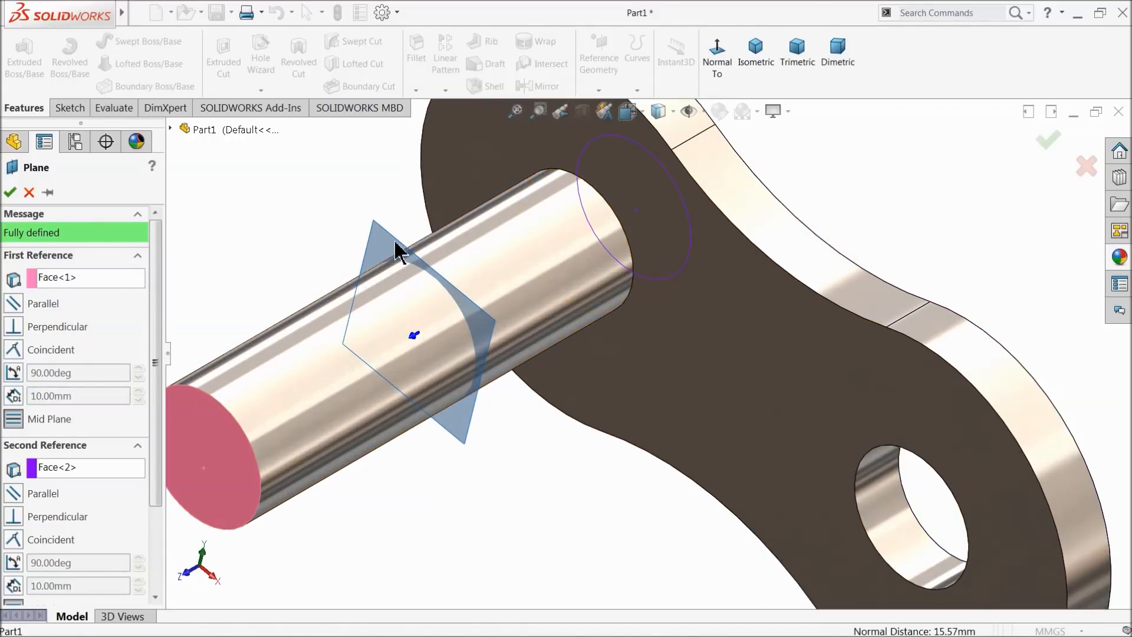
pyautogui.click(9, 191)
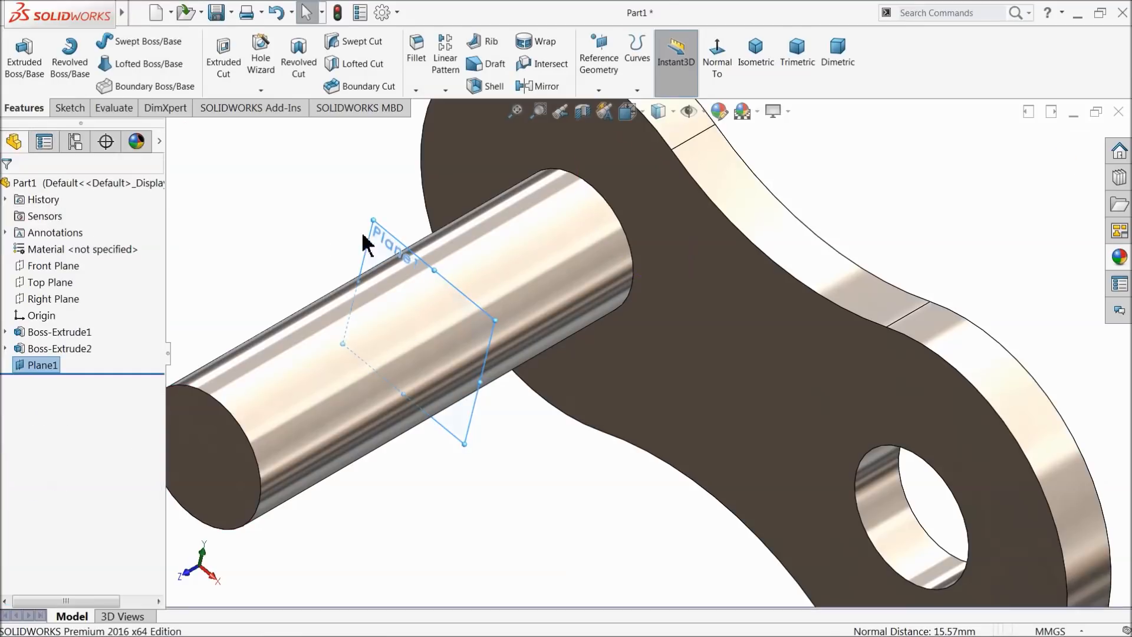
pyautogui.scroll(3, 378, 248)
pyautogui.click(394, 261)
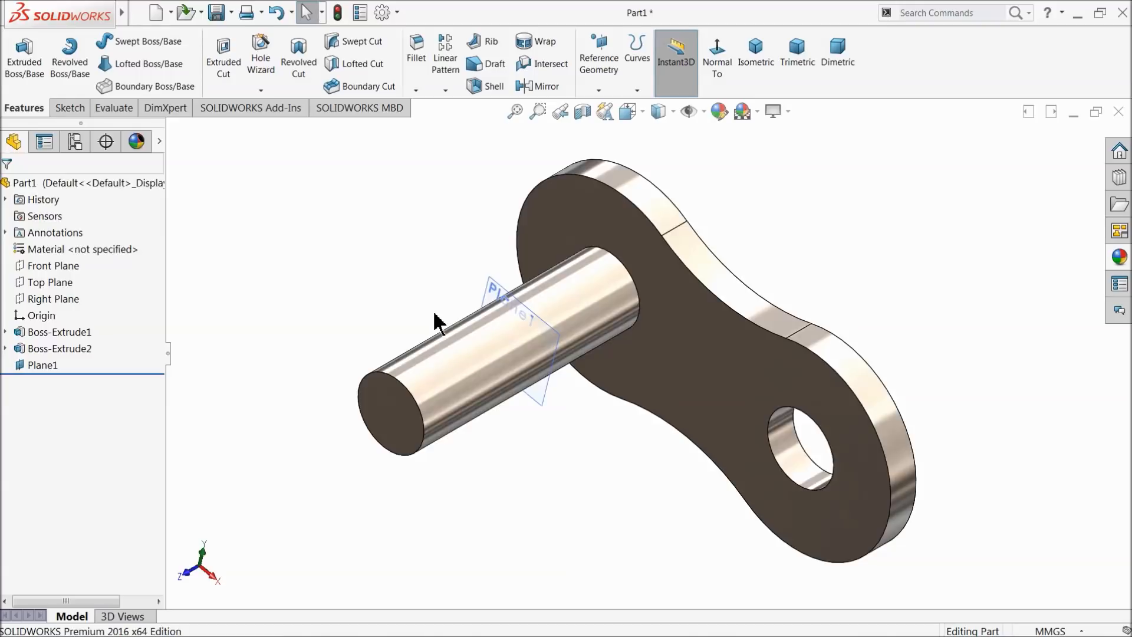
# Mirror the link plate extrusion about the new mid plane to form the opposite plate
pyautogui.scroll(1, 436, 322)
pyautogui.scroll(1, 715, 423)
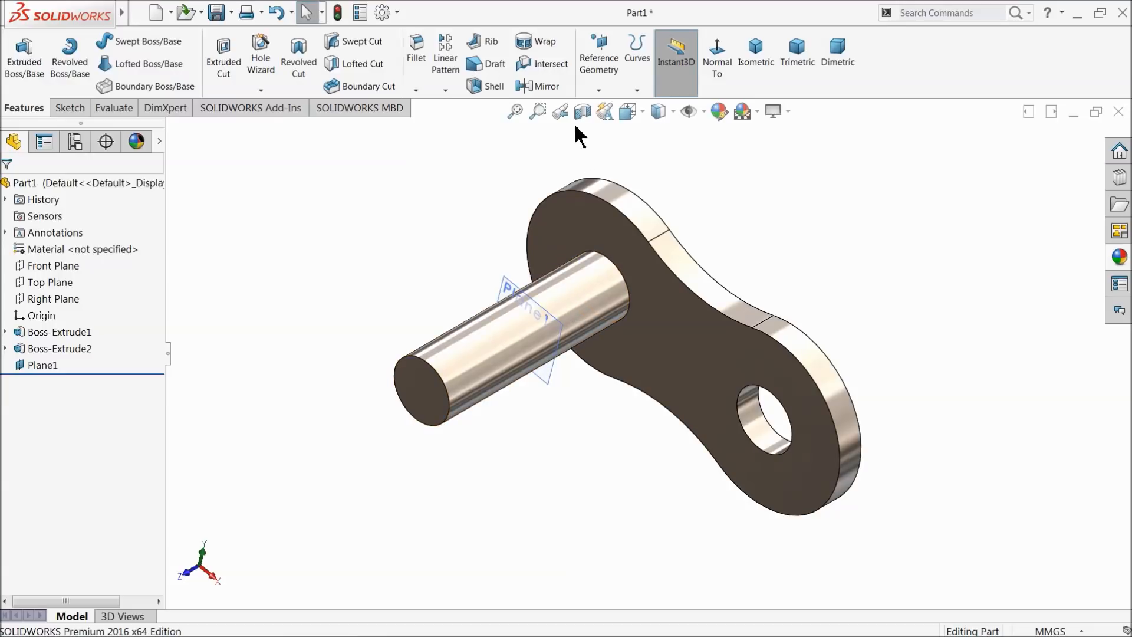
pyautogui.click(509, 282)
pyautogui.click(537, 88)
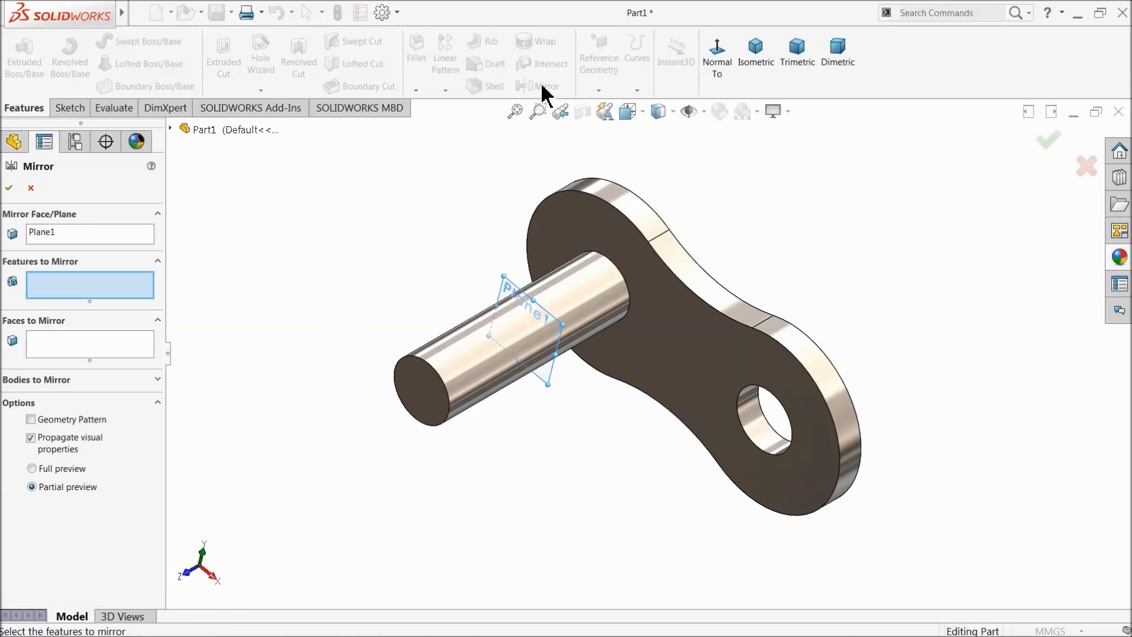
pyautogui.click(596, 213)
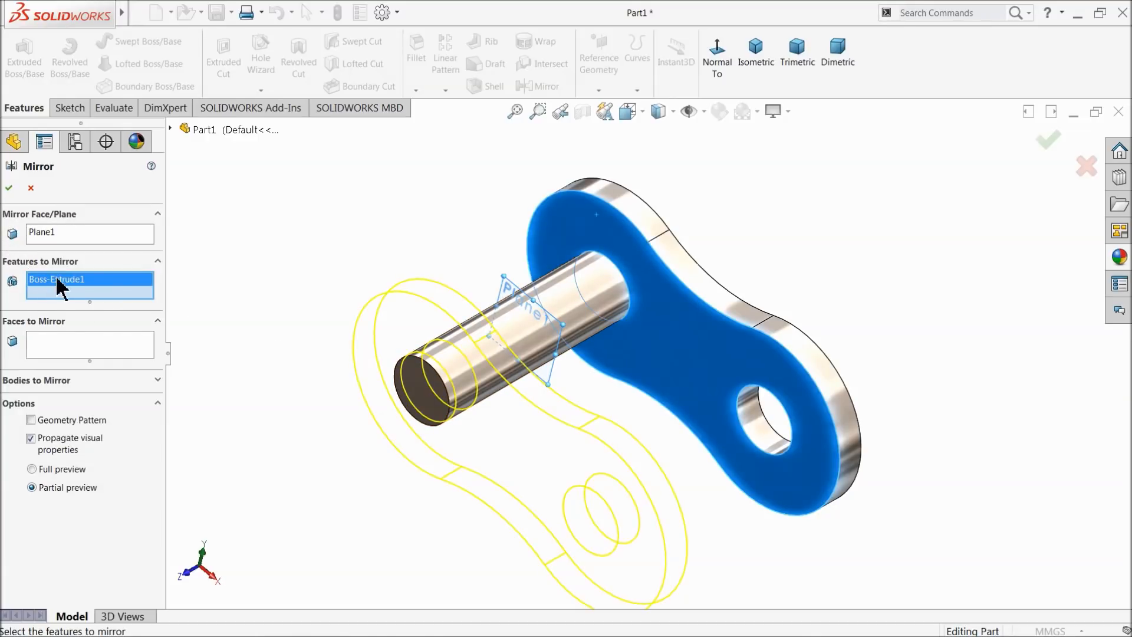
pyautogui.click(9, 187)
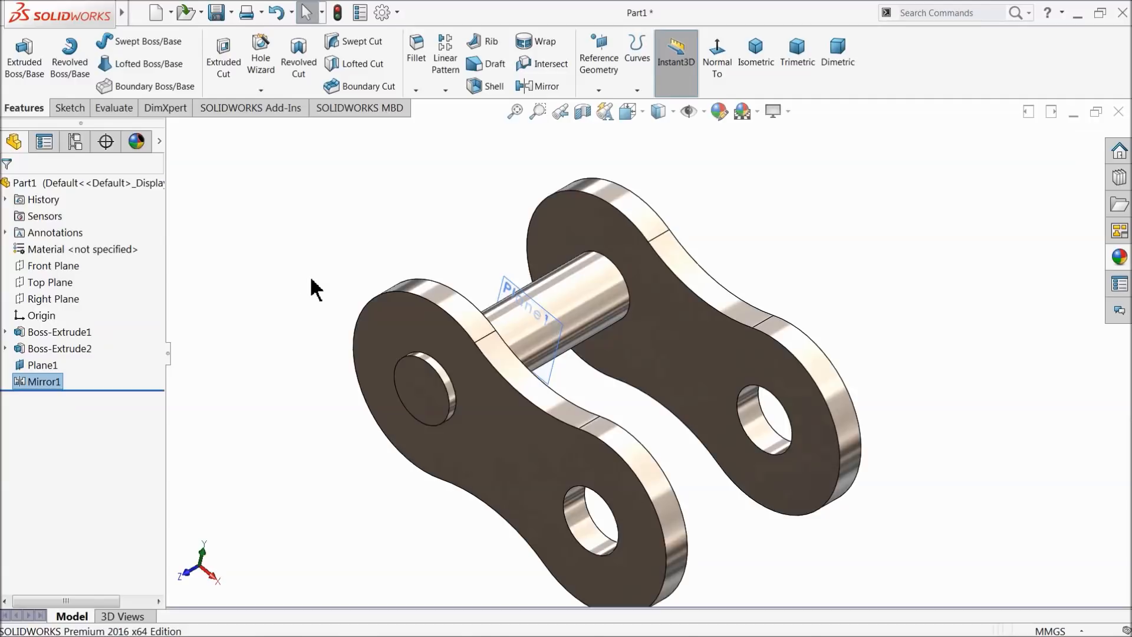
pyautogui.moveTo(335, 296); pyautogui.dragTo(345, 273, button='middle')
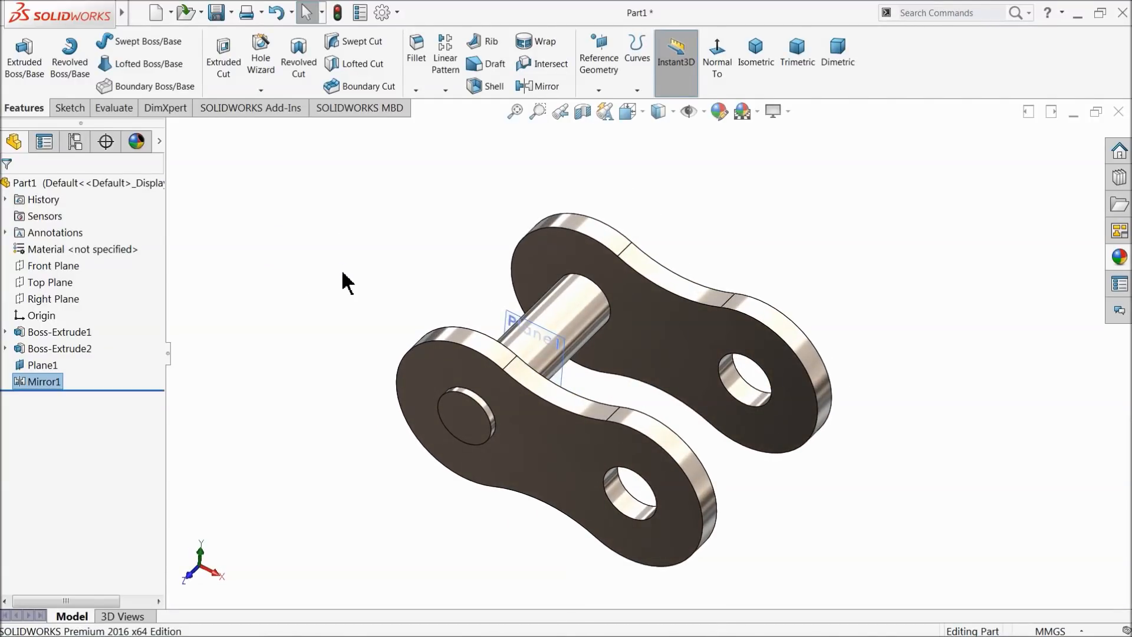
# Start a sketch on the Top Plane and draw a vertical centerline along the pin axis, from the mirrored plate's outer edge past the pin end
pyautogui.click(35, 282)
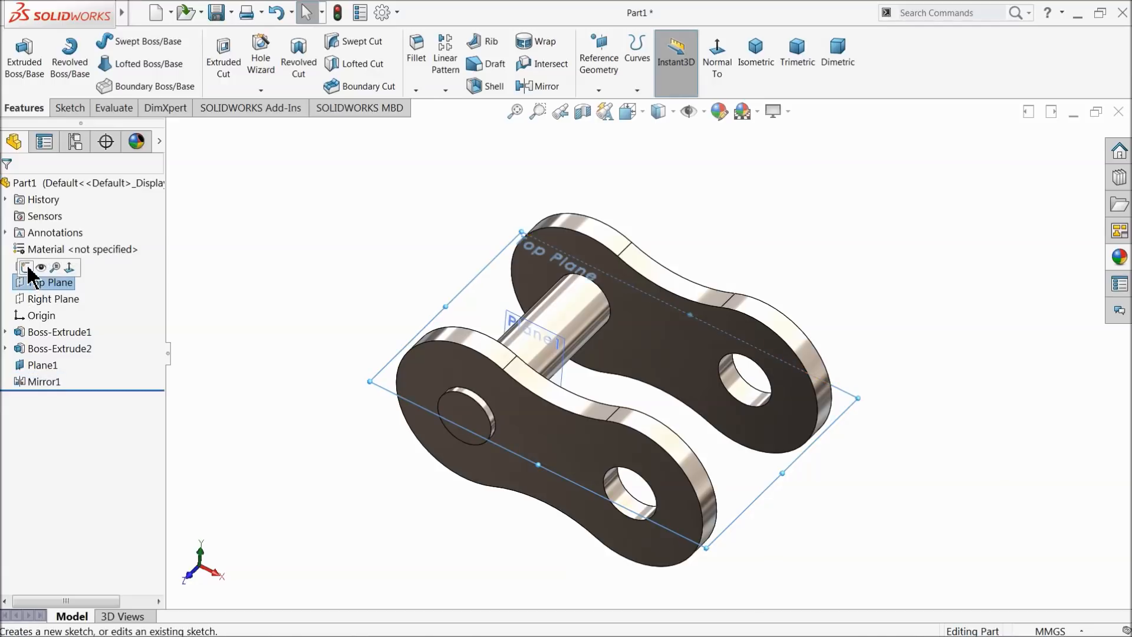
pyautogui.click(31, 261)
pyautogui.click(653, 59)
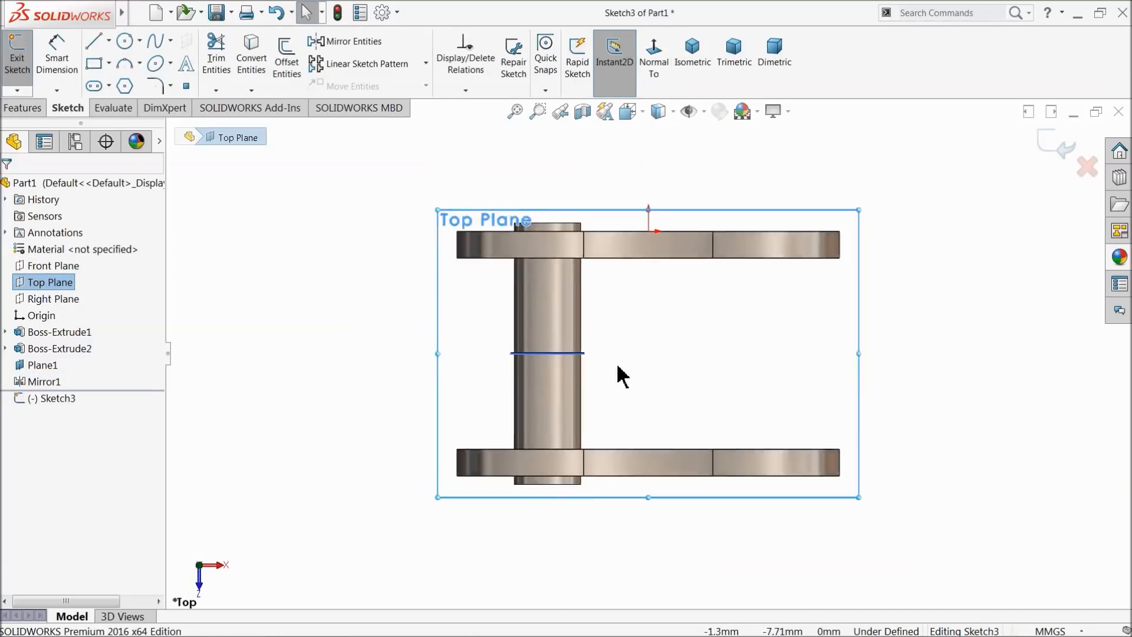
pyautogui.scroll(3, 601, 424)
pyautogui.scroll(4, 584, 471)
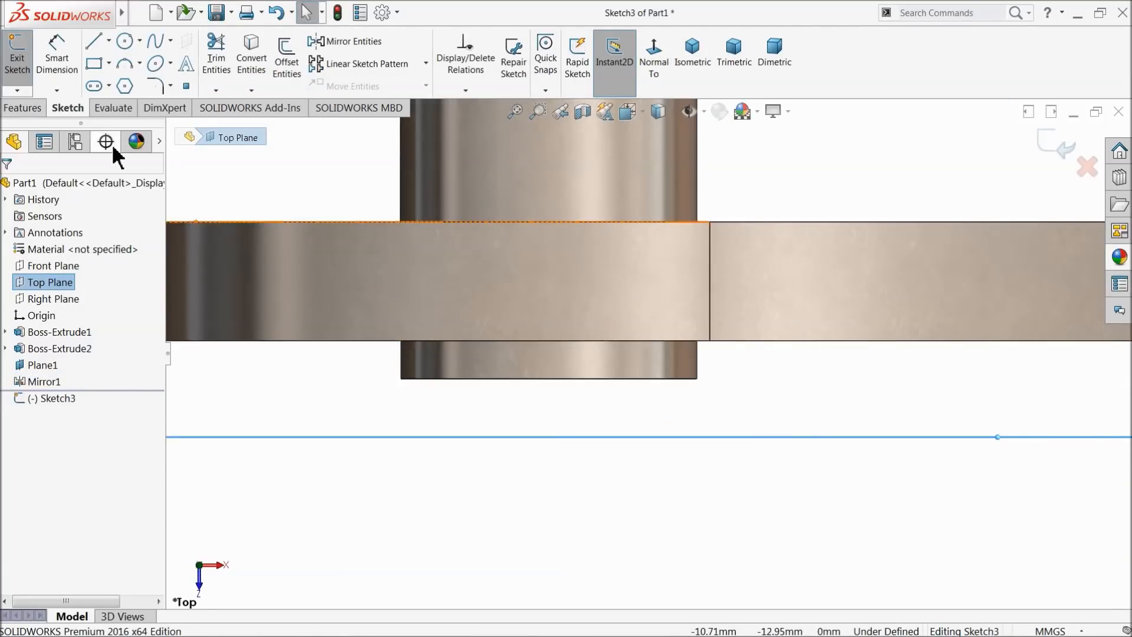
pyautogui.click(109, 41)
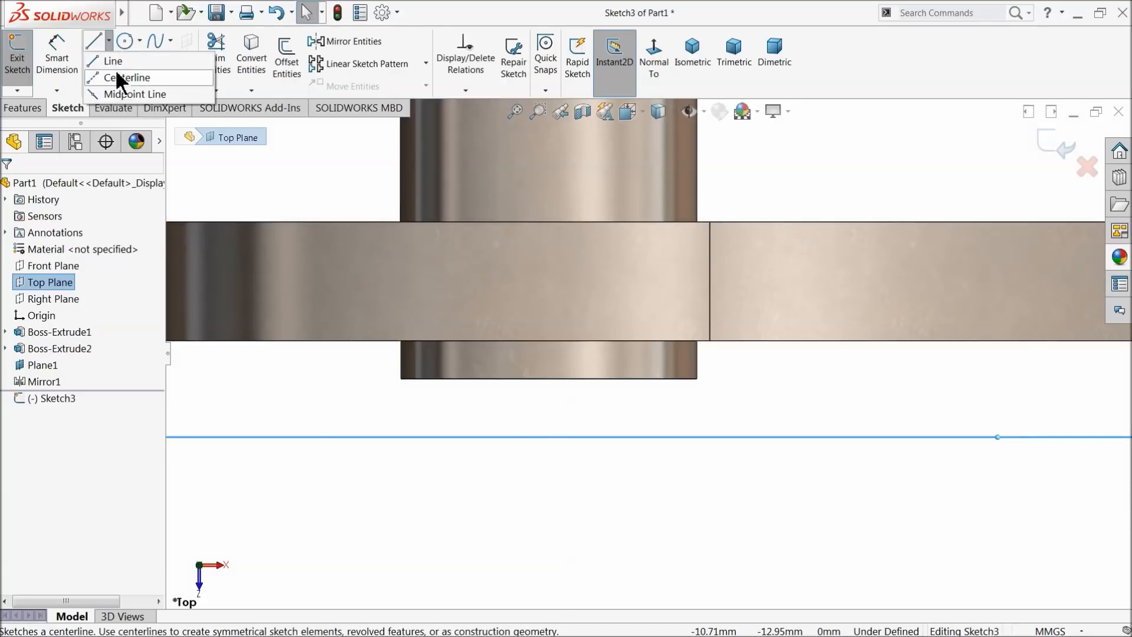
pyautogui.click(120, 77)
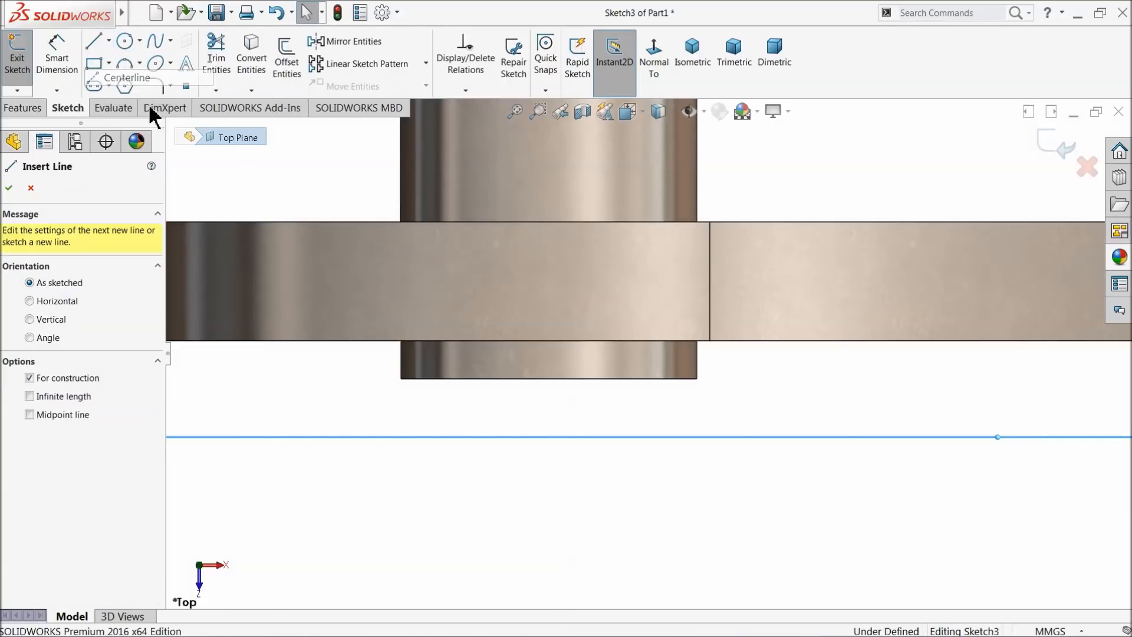
pyautogui.click(548, 341)
pyautogui.rightClick(591, 417)
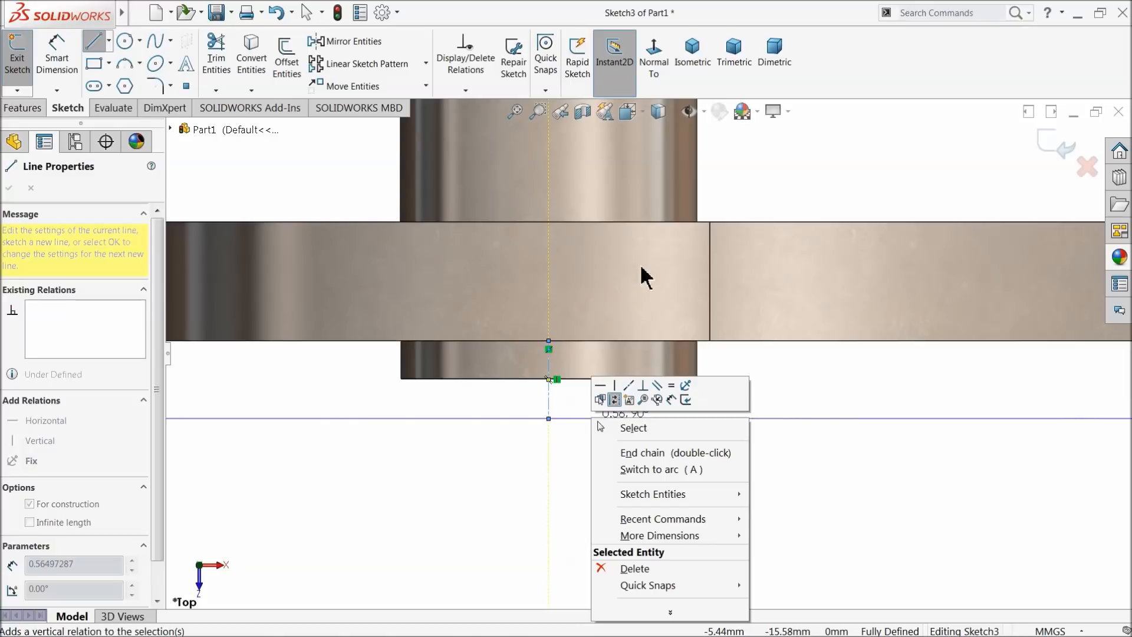
pyautogui.click(648, 428)
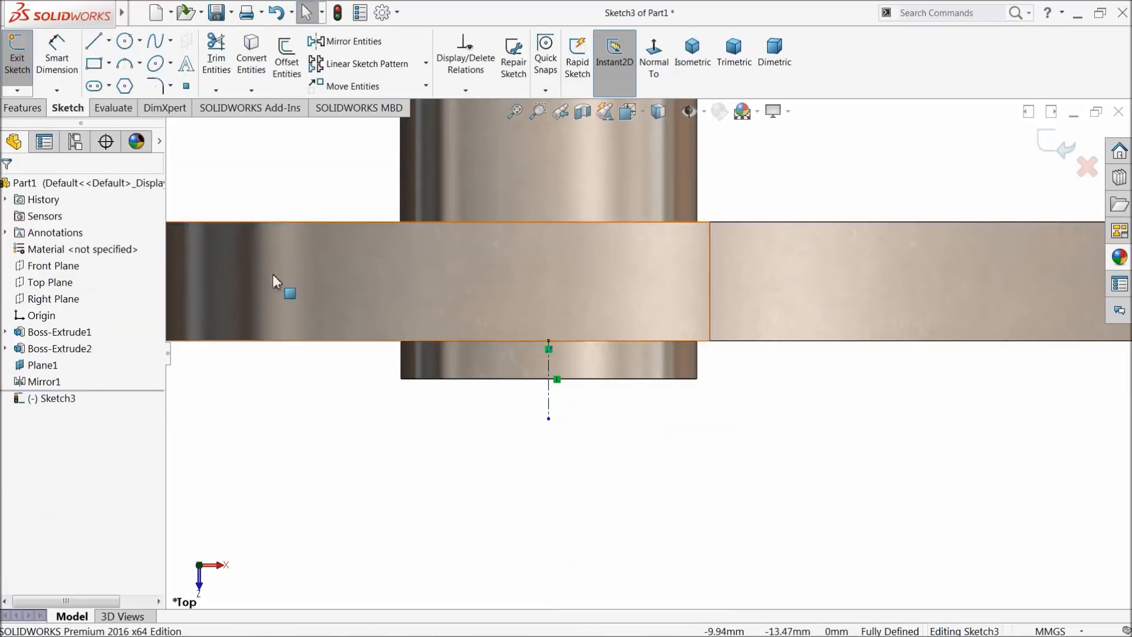
# Draw a vertical line about 0.9 mm long from the plate's outer edge along the centerline, then a horizontal line about 2 mm to the pin's side
pyautogui.click(93, 43)
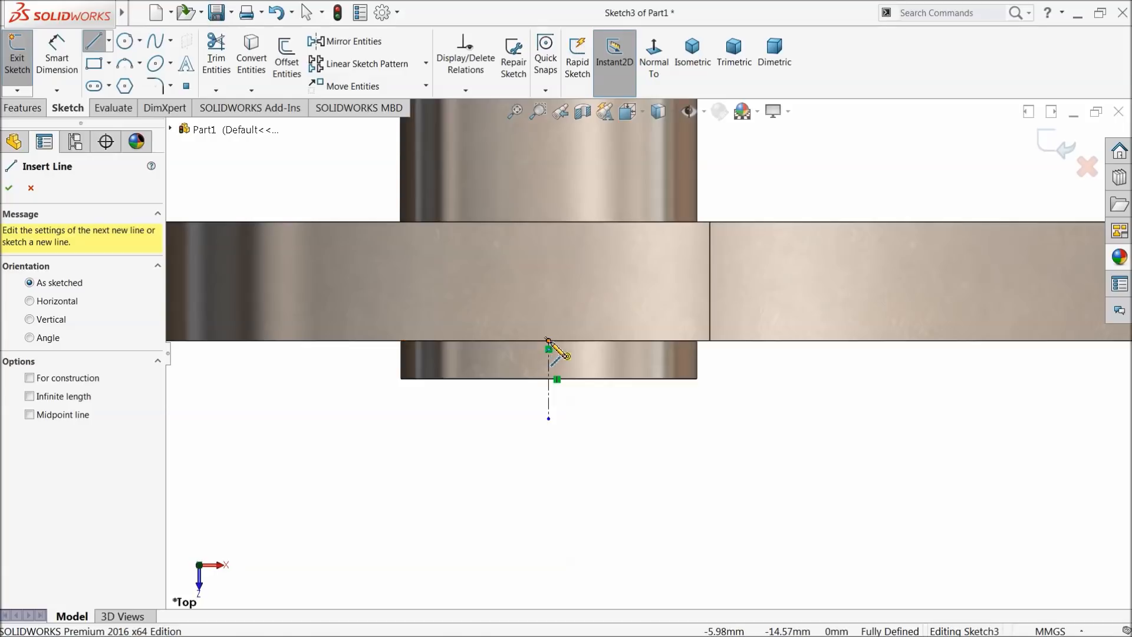
pyautogui.click(547, 340)
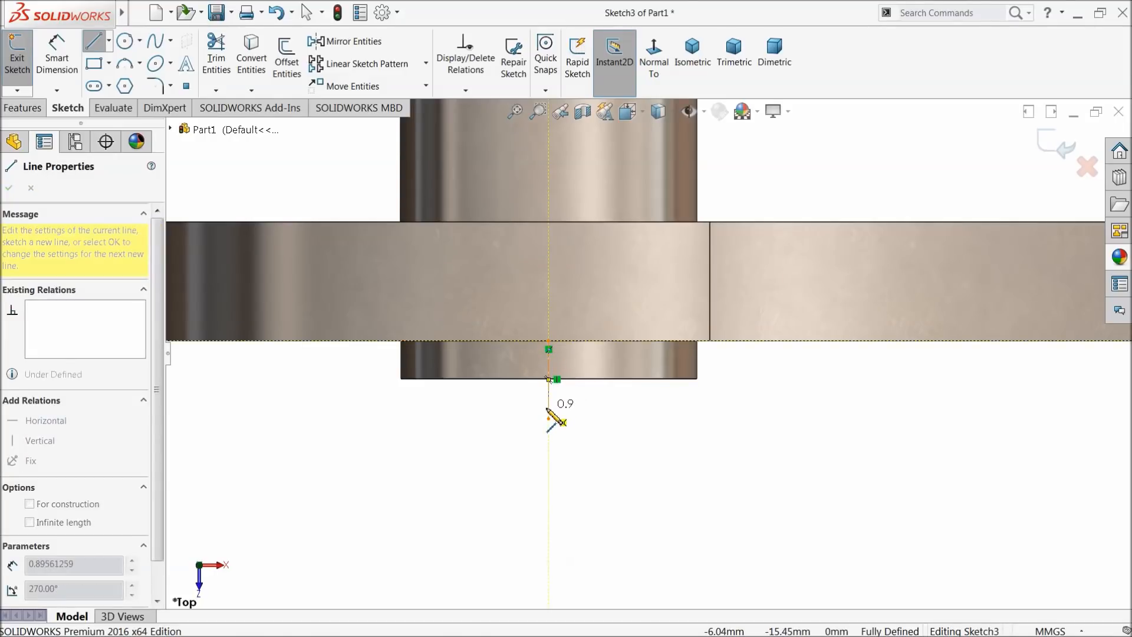
pyautogui.click(548, 407)
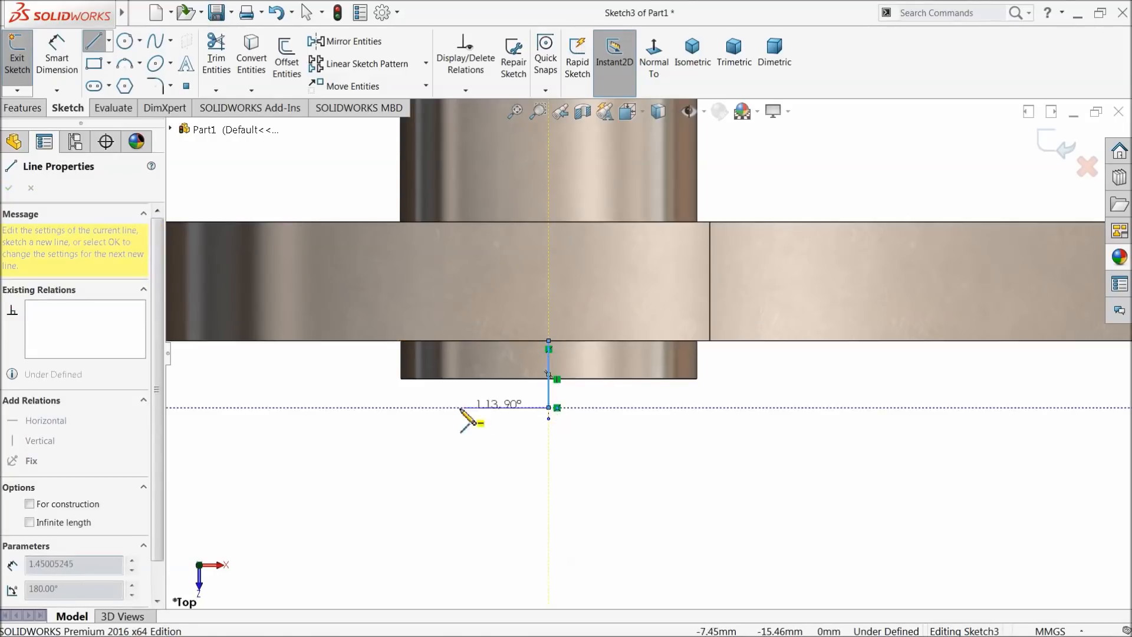
pyautogui.click(401, 406)
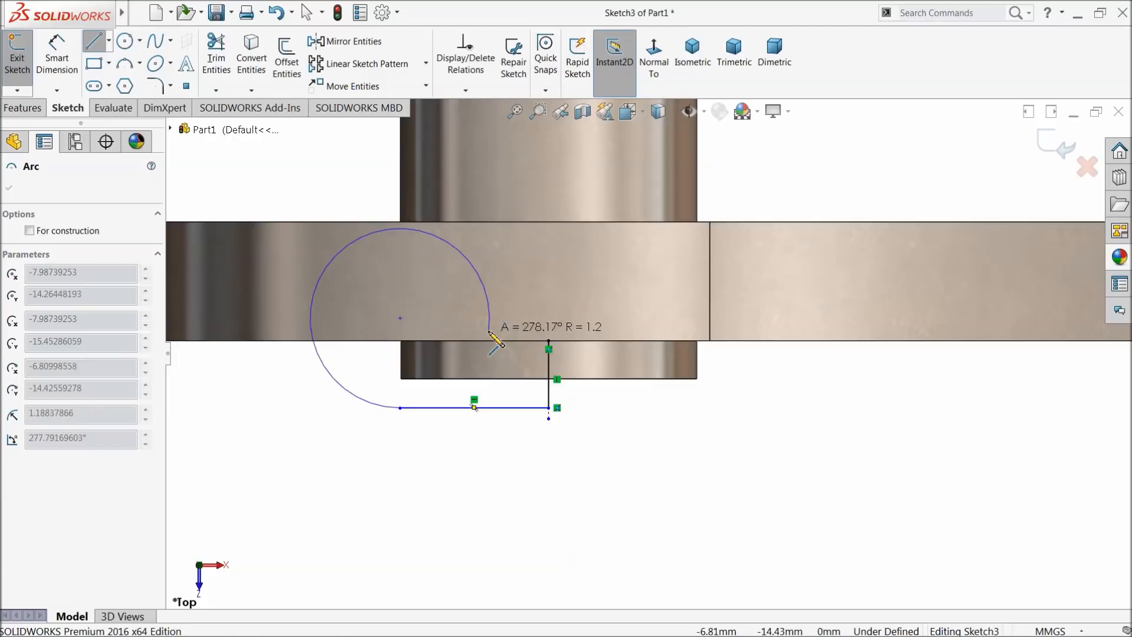
pyautogui.press('Escape')
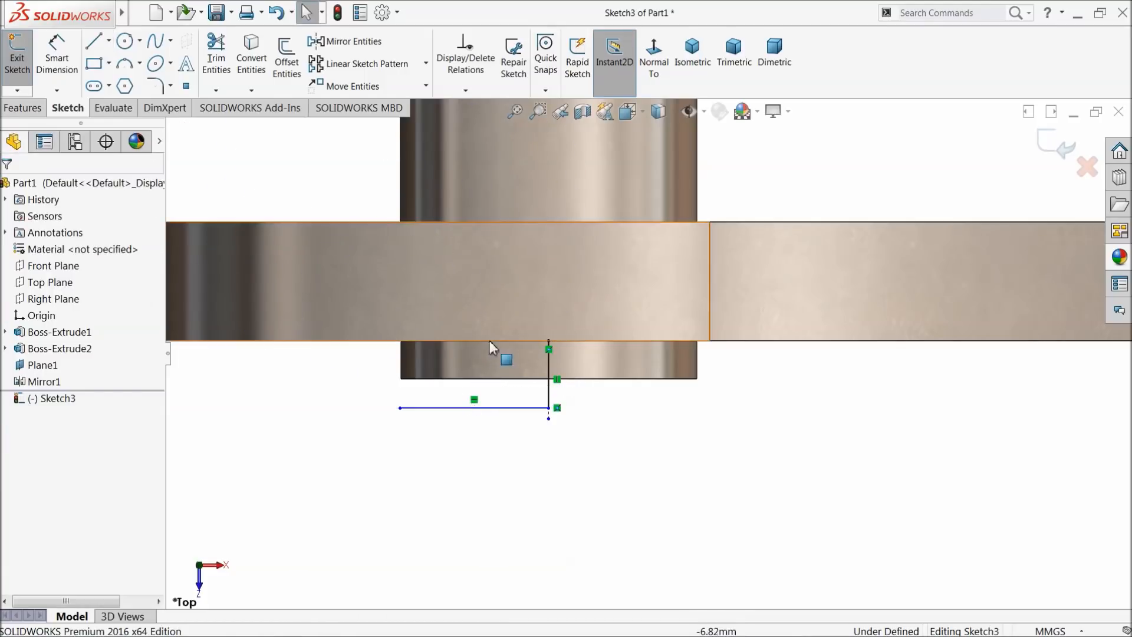
# Draw a three-point arc from the horizontal line's free end to the vertical line's start on the plate edge, closing the profile
pyautogui.click(125, 65)
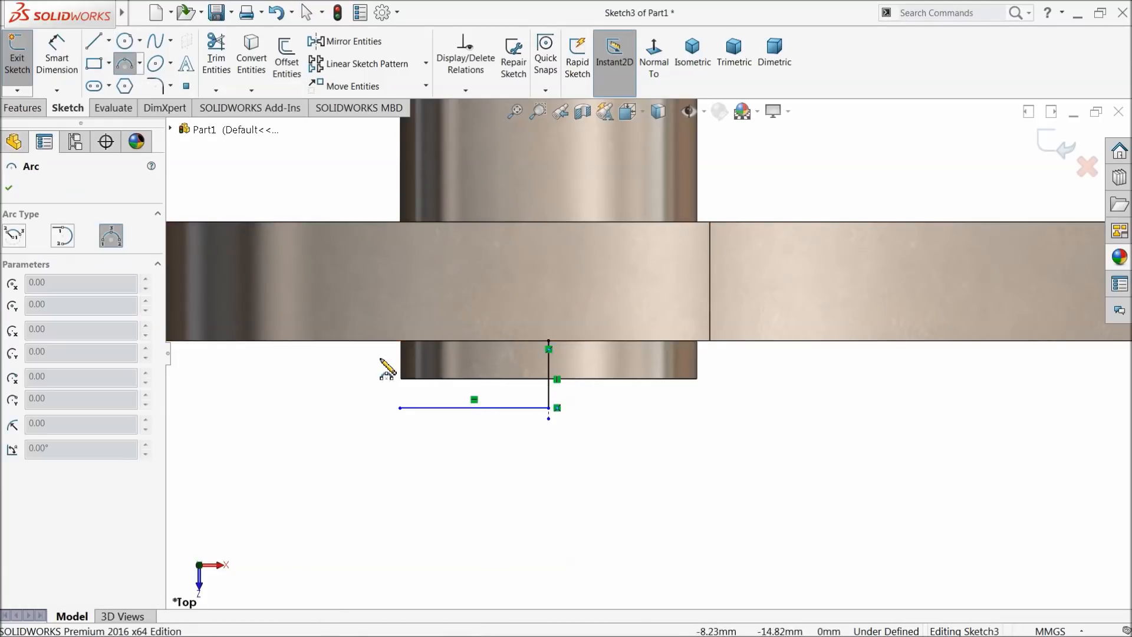
pyautogui.click(400, 407)
pyautogui.click(548, 340)
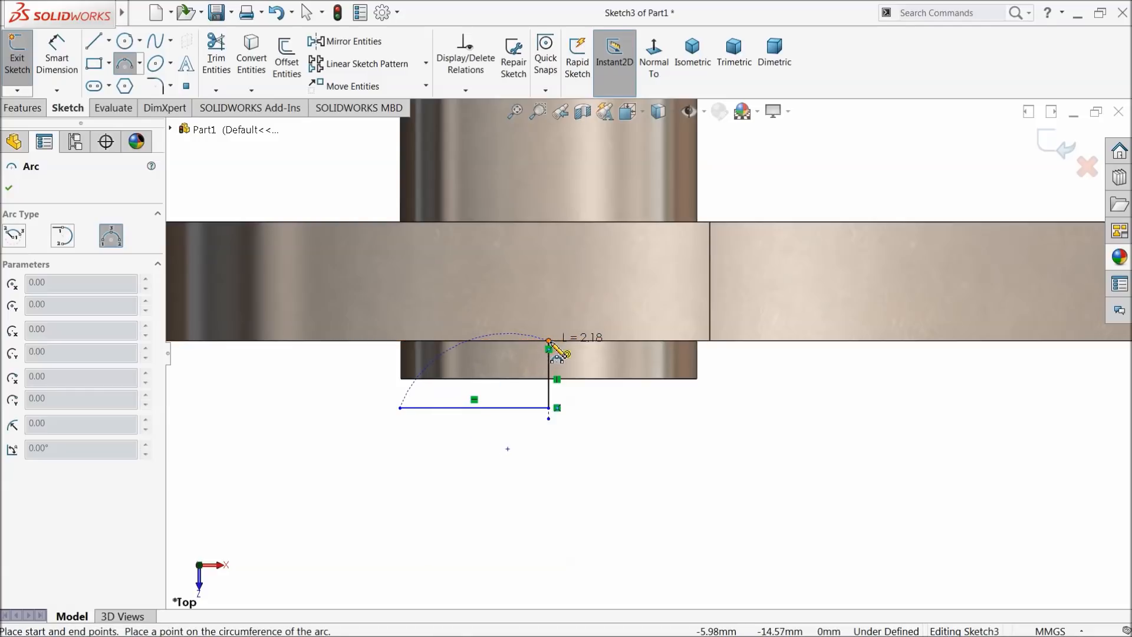
pyautogui.click(504, 354)
pyautogui.rightClick(348, 364)
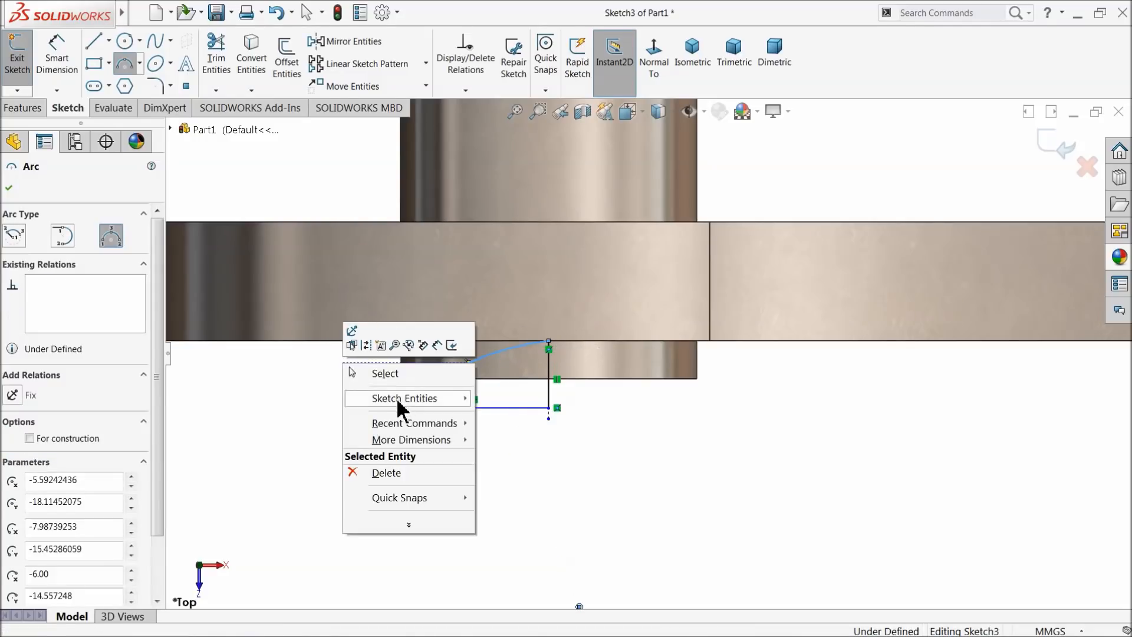
pyautogui.click(389, 373)
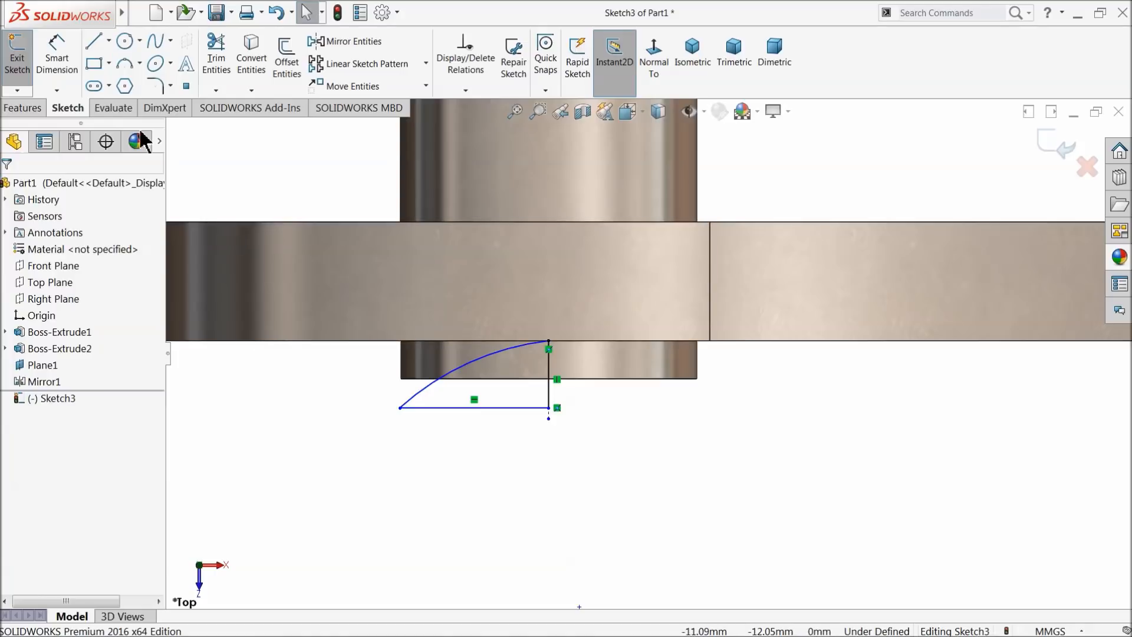
# Dimension the profile's vertical line on the pin axis to 0.762 mm
pyautogui.click(551, 382)
pyautogui.click(773, 392)
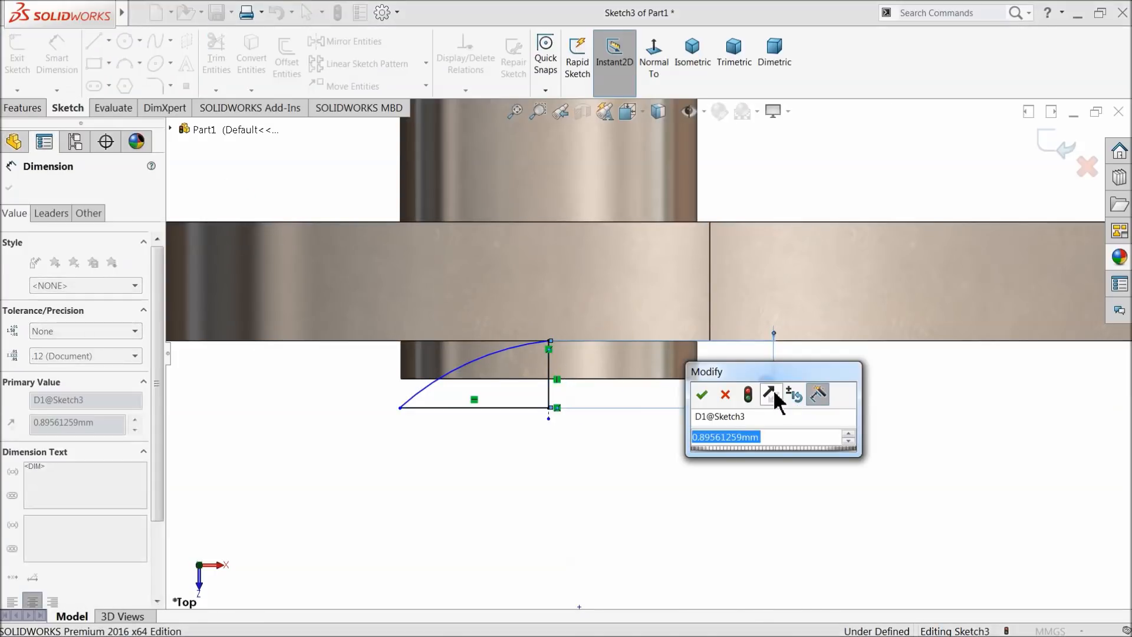
pyautogui.write('0.762')
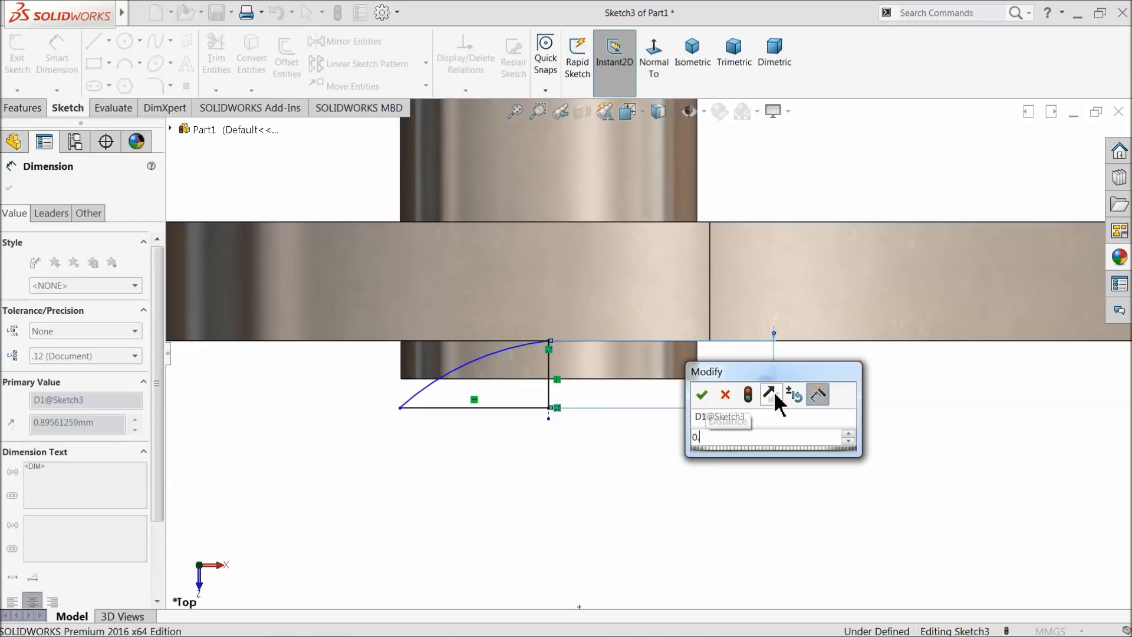
pyautogui.click(701, 395)
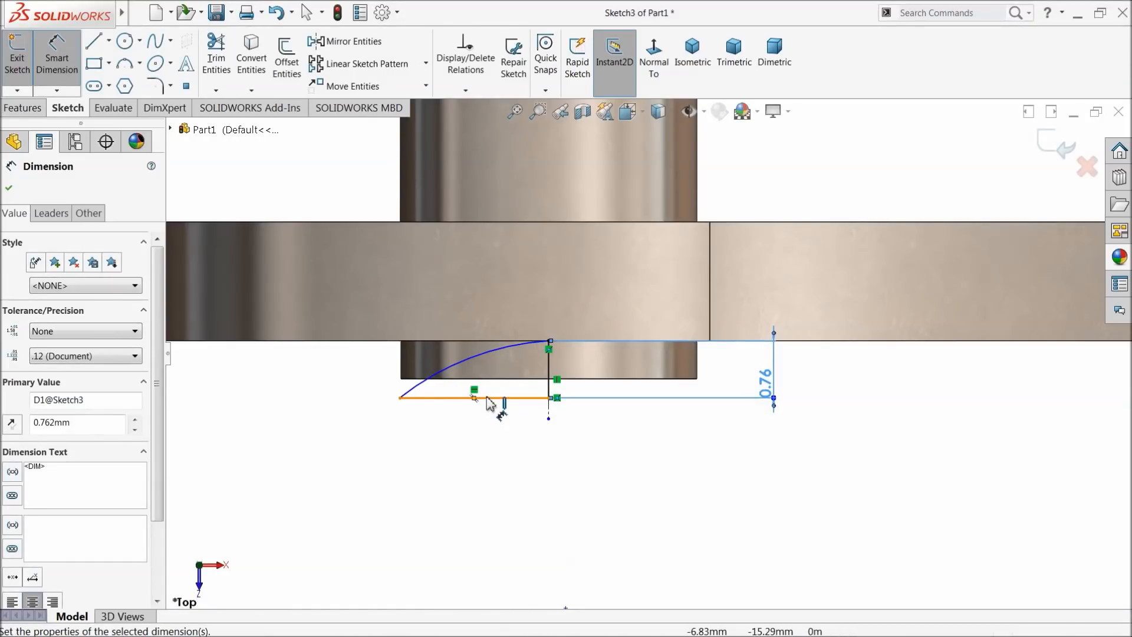
# Dimension the profile arc's radius to 3.302 mm and finish dimensioning
pyautogui.click(447, 369)
pyautogui.click(483, 436)
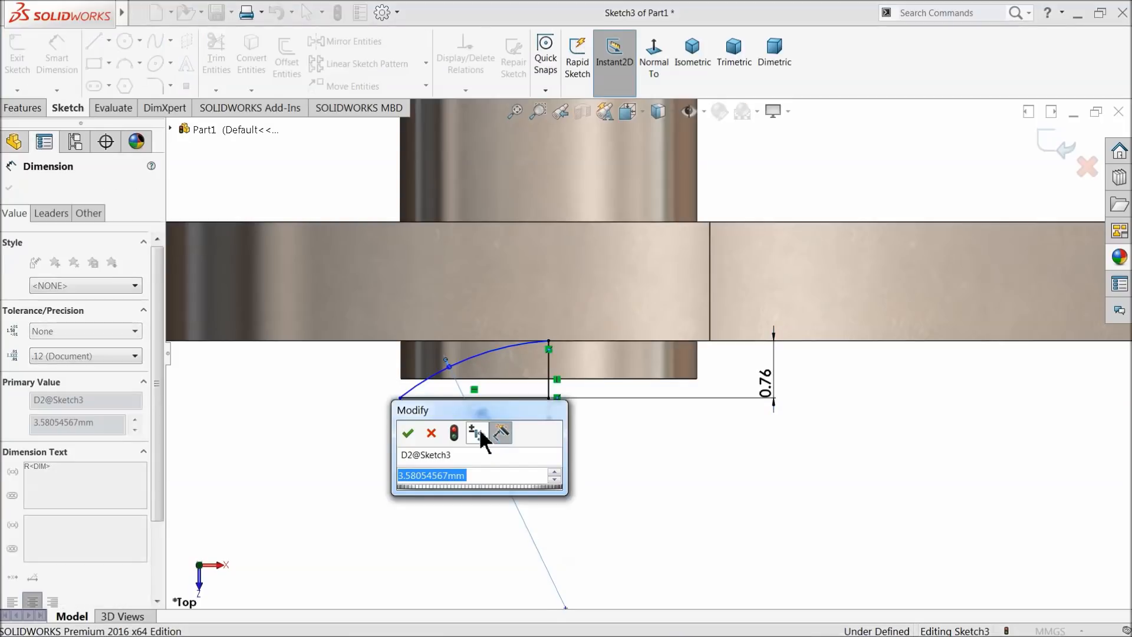
pyautogui.write('3.302')
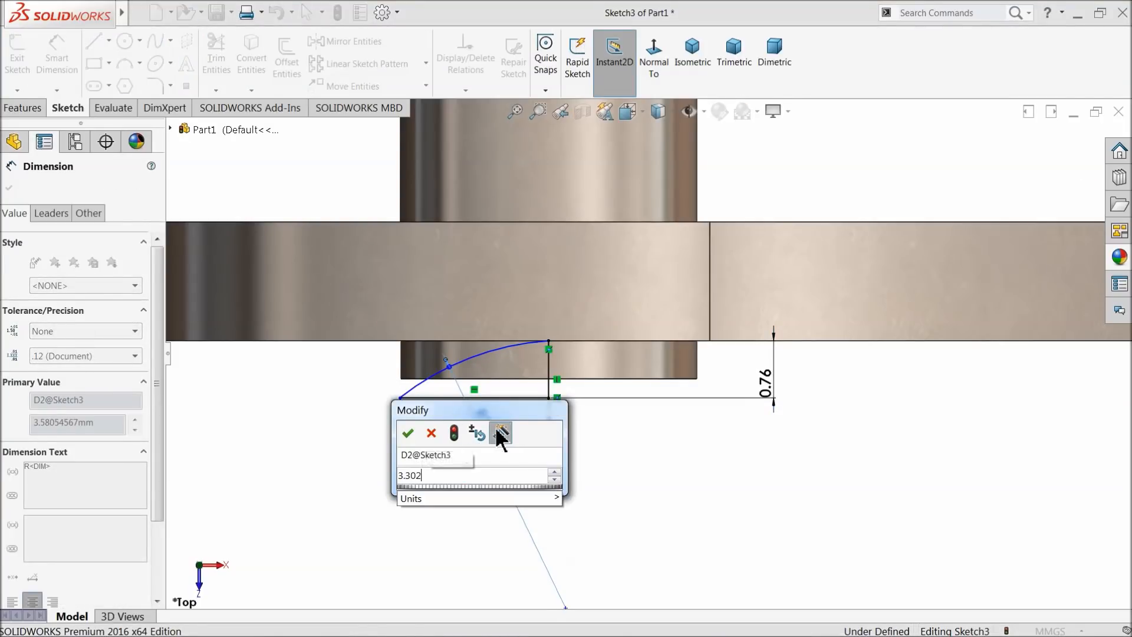
pyautogui.click(408, 435)
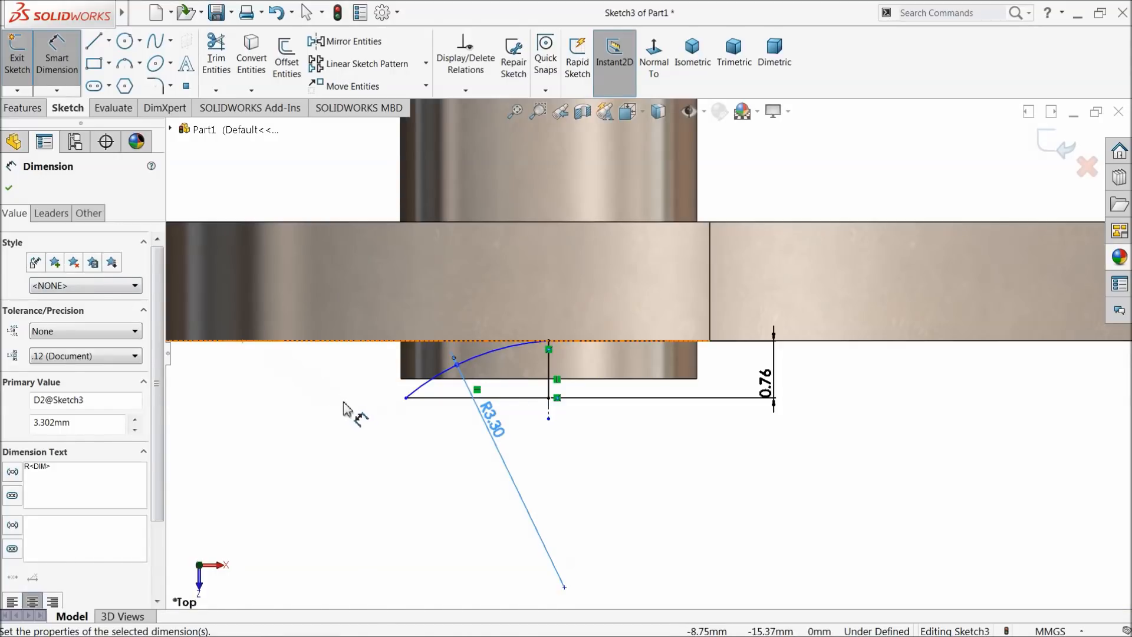
pyautogui.click(9, 187)
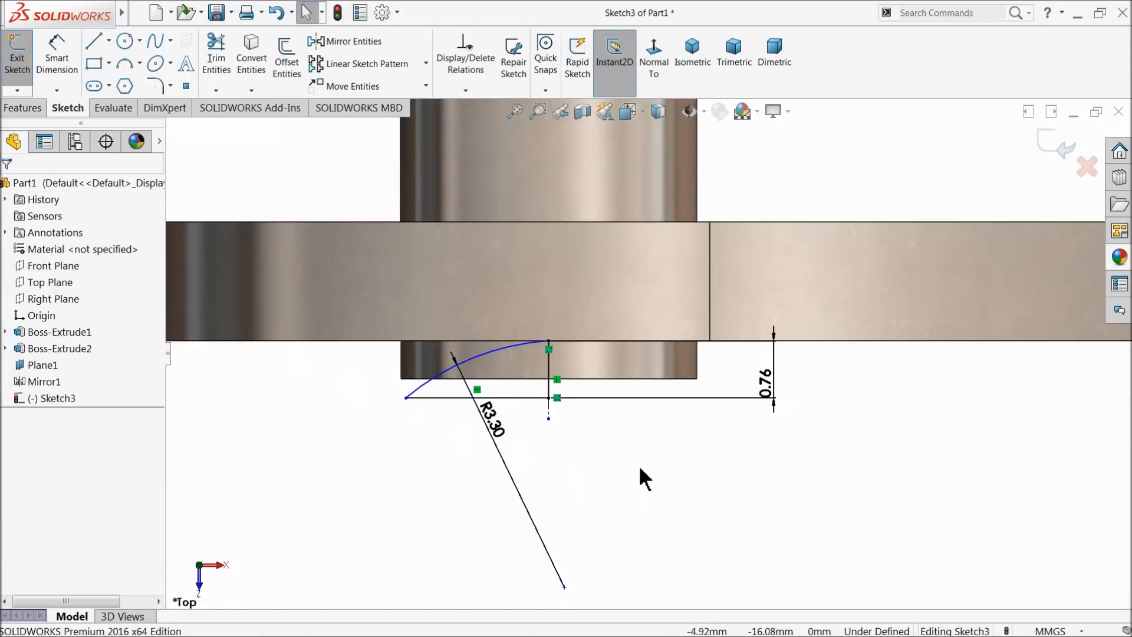
# Make the arc's center point coincident with the vertical centerline
pyautogui.click(549, 419)
pyautogui.click(549, 413)
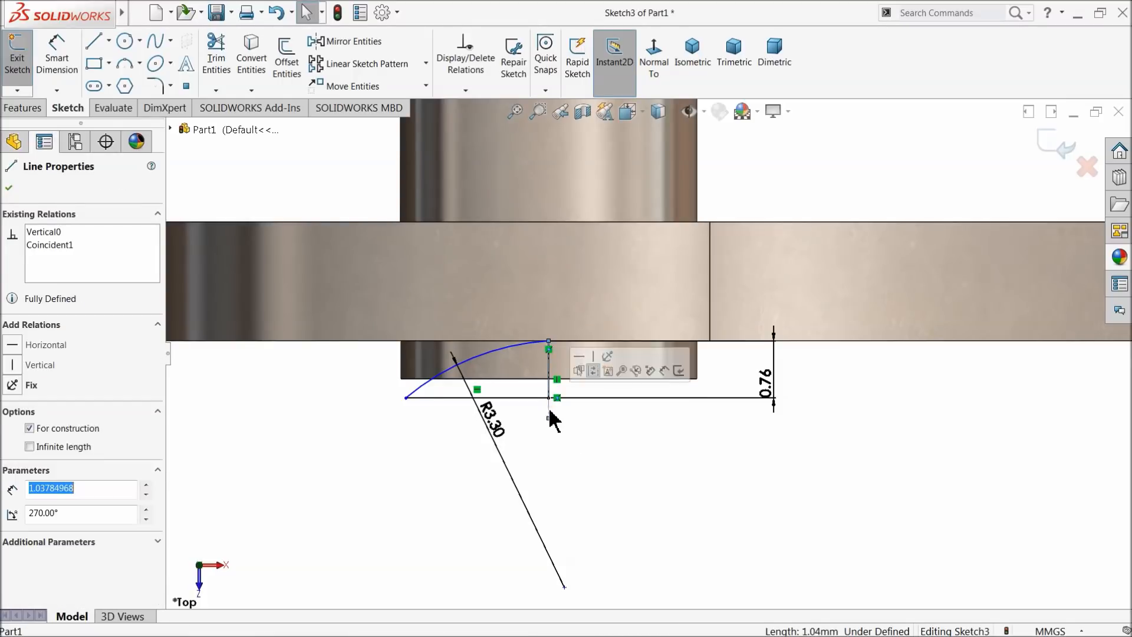
pyautogui.keyDown('ctrl'); pyautogui.click(564, 587); pyautogui.keyUp('ctrl')
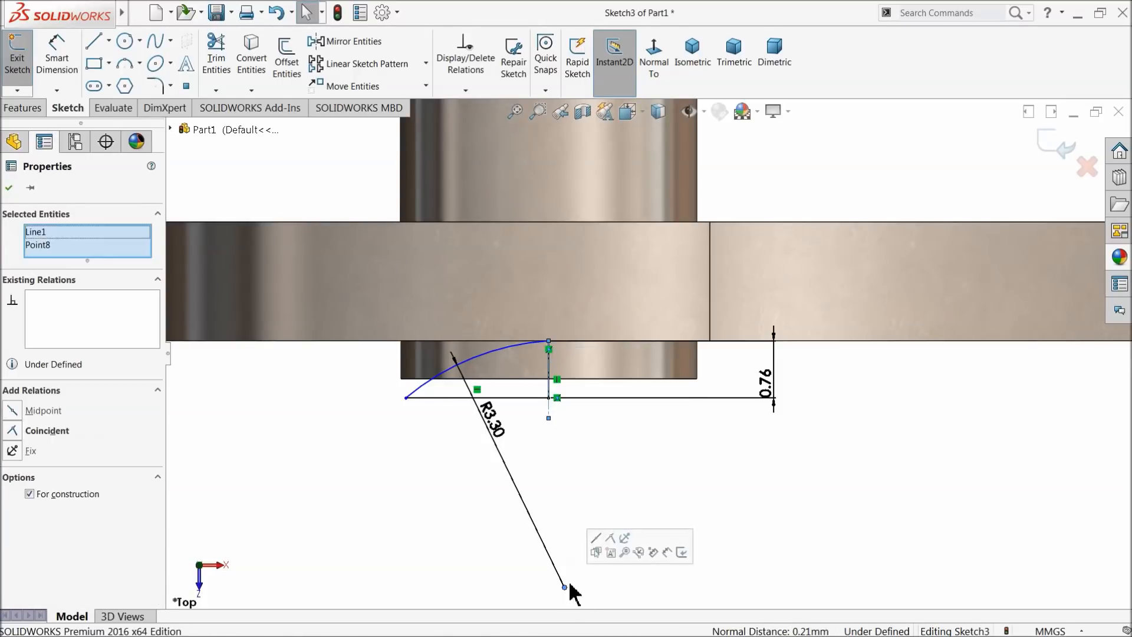
pyautogui.click(611, 538)
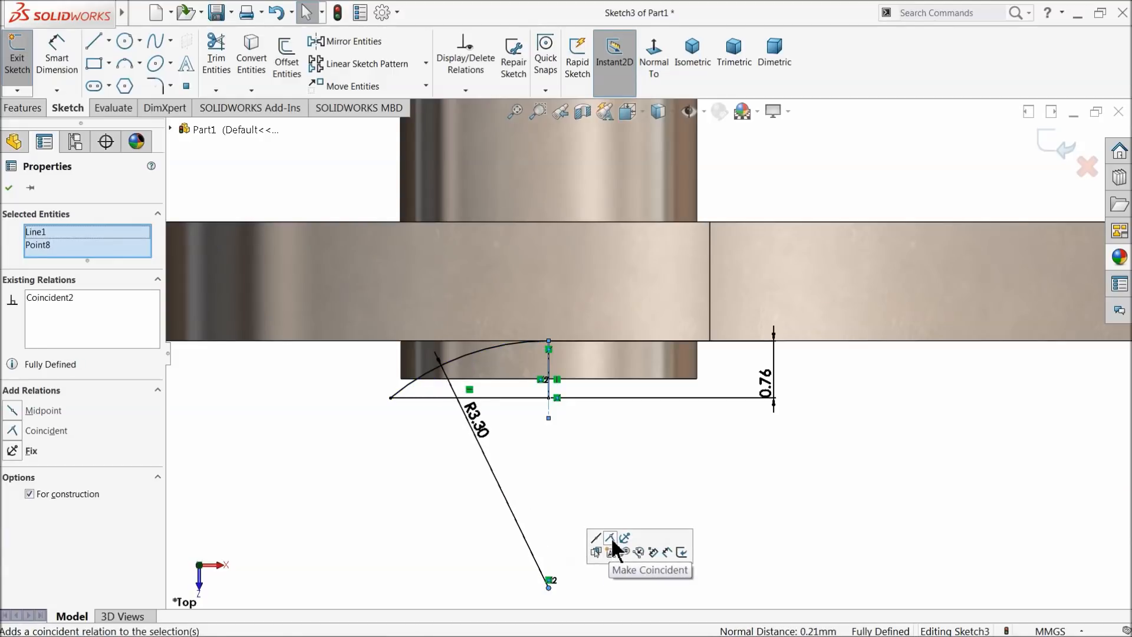
pyautogui.click(588, 473)
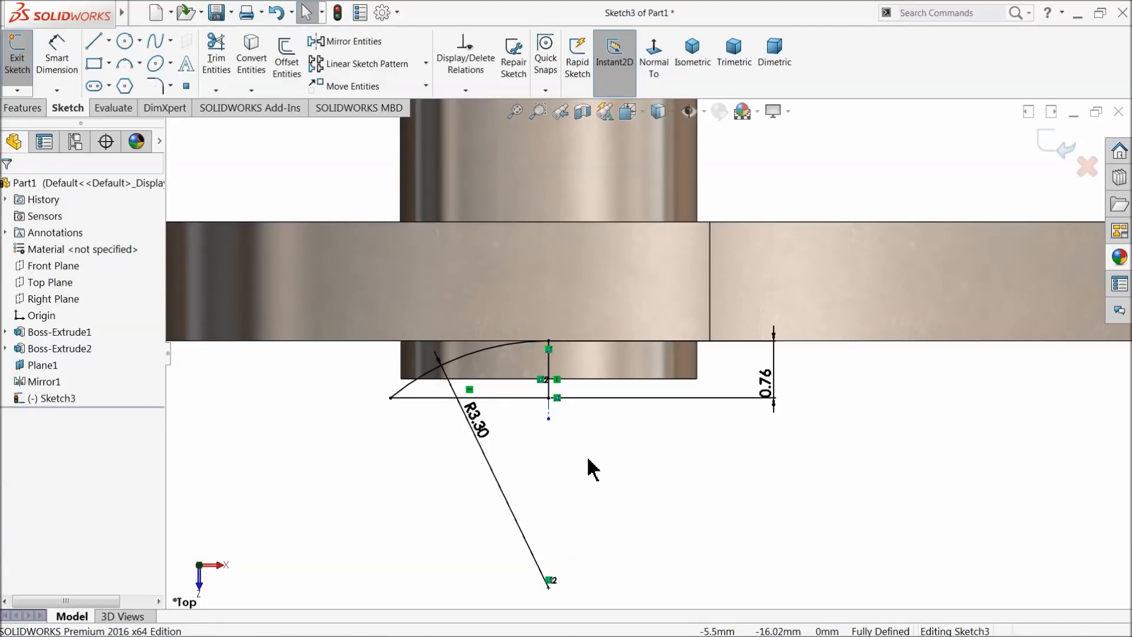
# Cut the pin end with a 360-degree Revolved Cut of the arc profile about the centerline
pyautogui.click(23, 109)
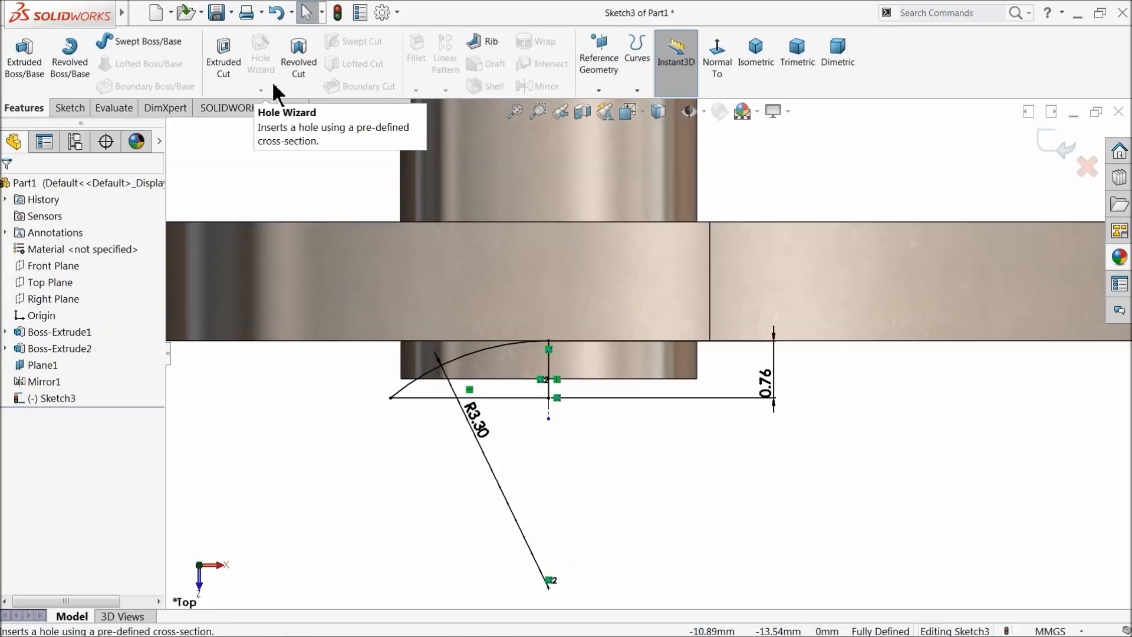
pyautogui.click(301, 82)
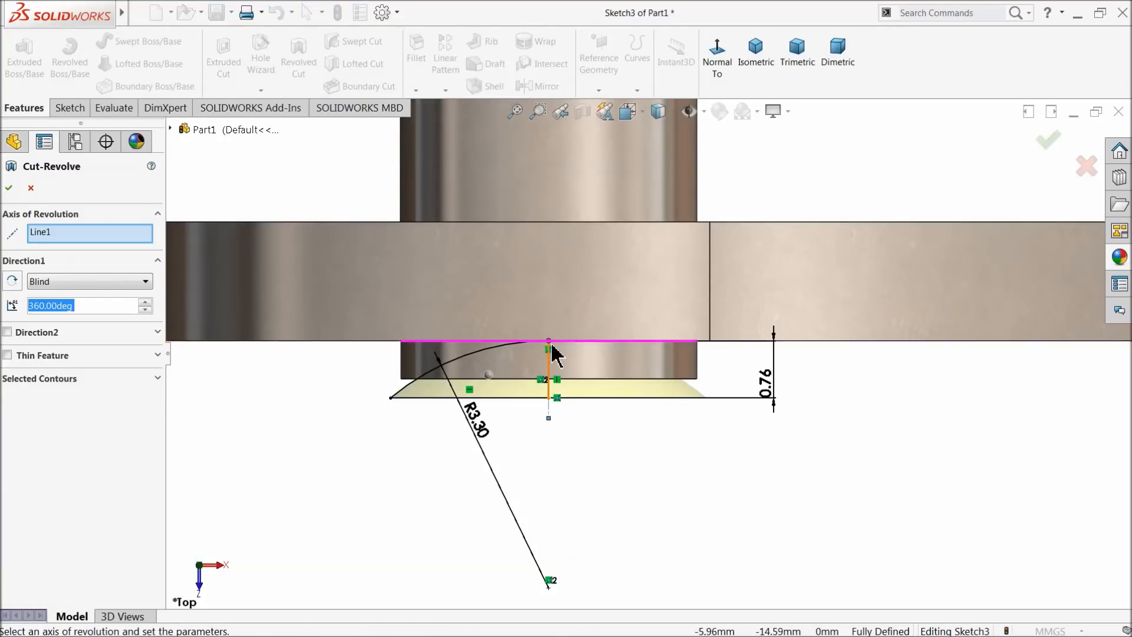
pyautogui.click(9, 187)
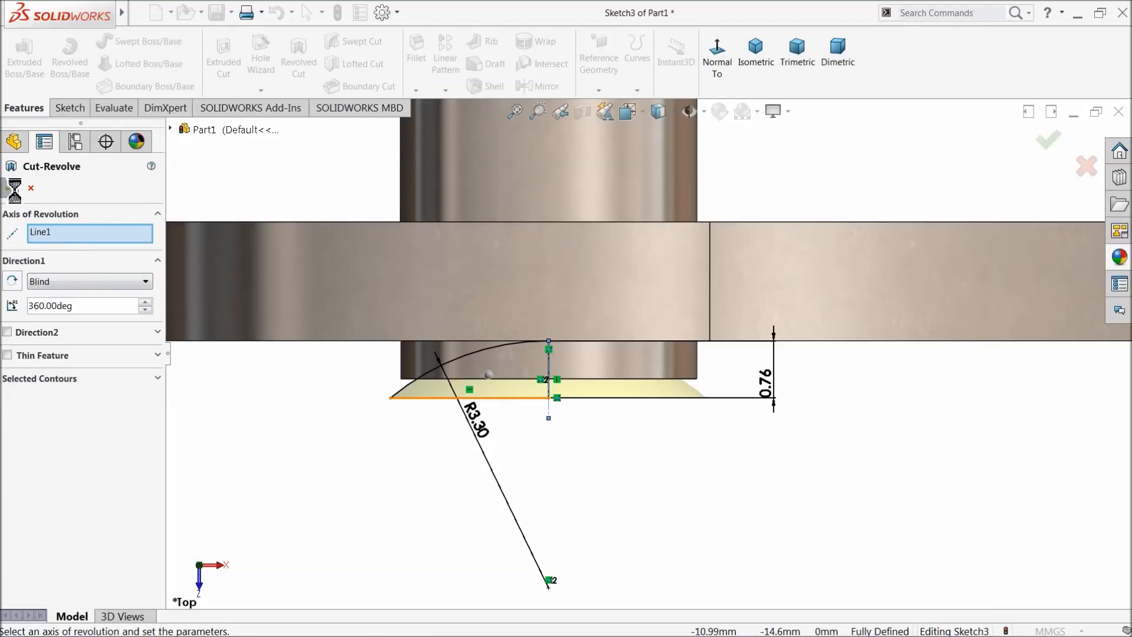
pyautogui.click(576, 472)
# Mirror the revolved cut about the mid plane to the pin's opposite end
pyautogui.moveTo(575, 472)
pyautogui.mouseDown(button='middle')
pyautogui.moveTo(572, 301)
pyautogui.moveTo(489, 514)
pyautogui.moveTo(541, 537)
pyautogui.moveTo(543, 462)
pyautogui.moveTo(502, 516)
pyautogui.moveTo(504, 392)
pyautogui.moveTo(495, 500)
pyautogui.mouseUp(button='middle')
pyautogui.scroll(8, 493, 516)
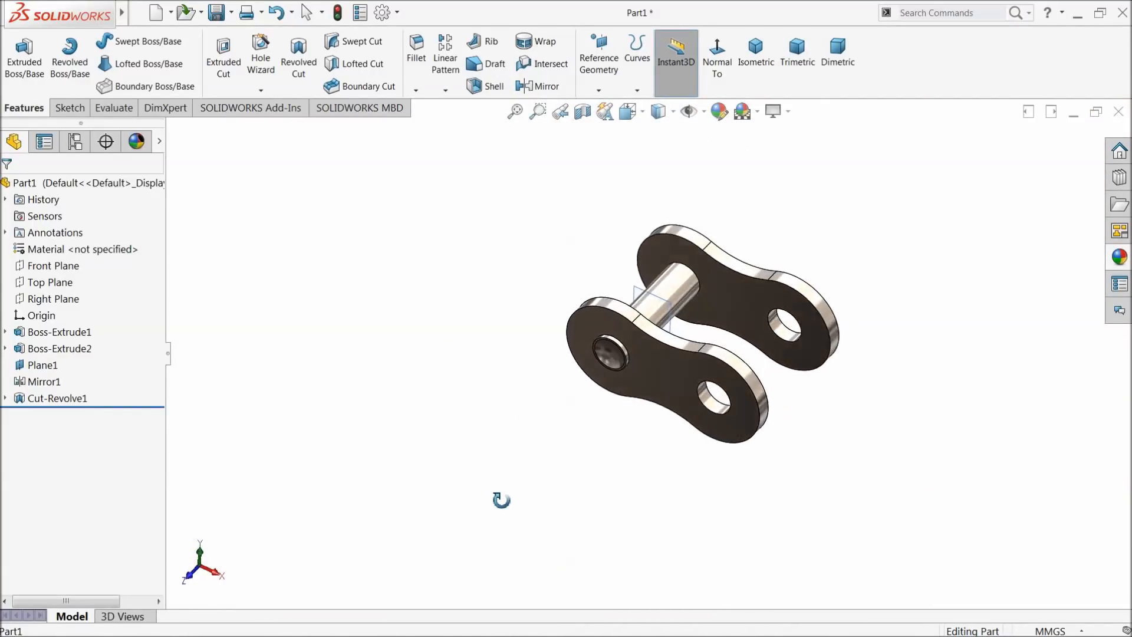
pyautogui.scroll(-5, 798, 331)
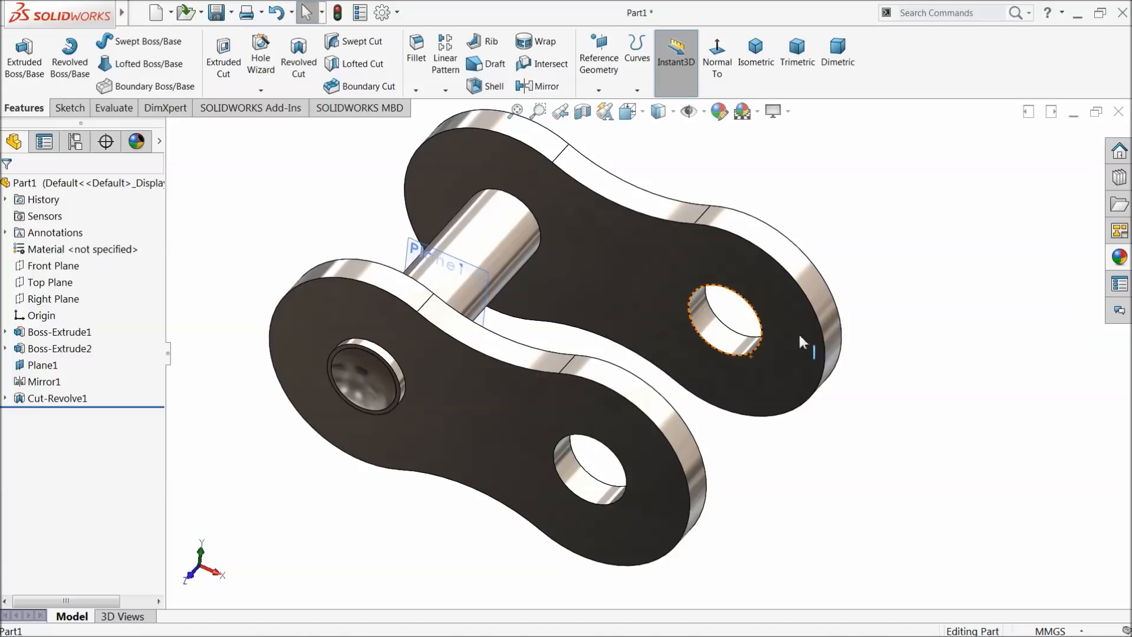
pyautogui.click(419, 250)
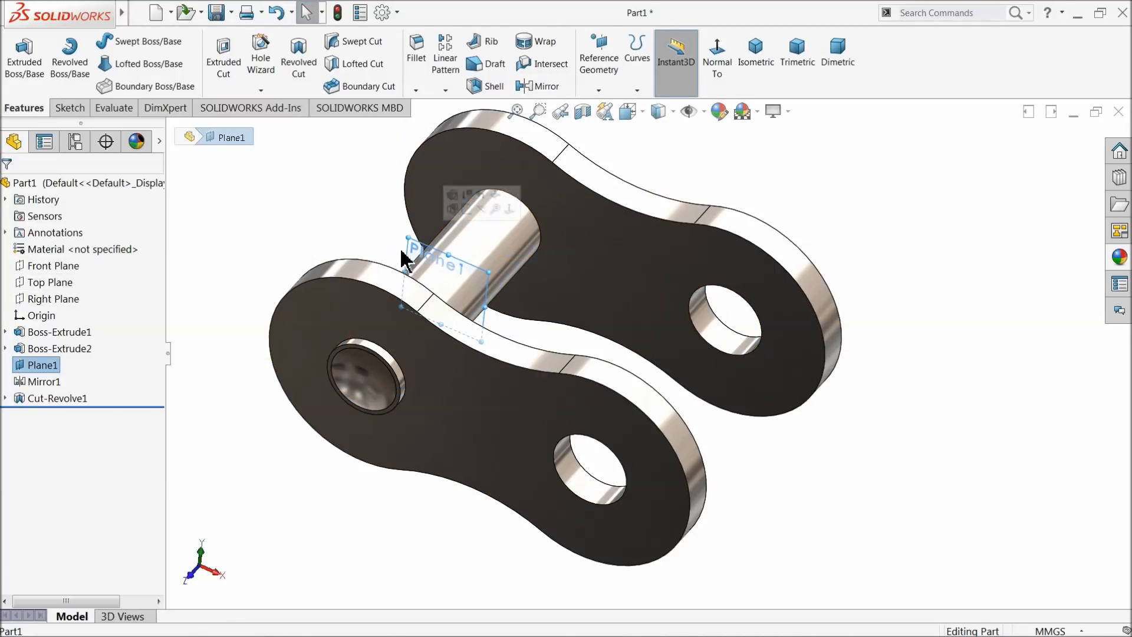
pyautogui.click(550, 90)
pyautogui.click(356, 382)
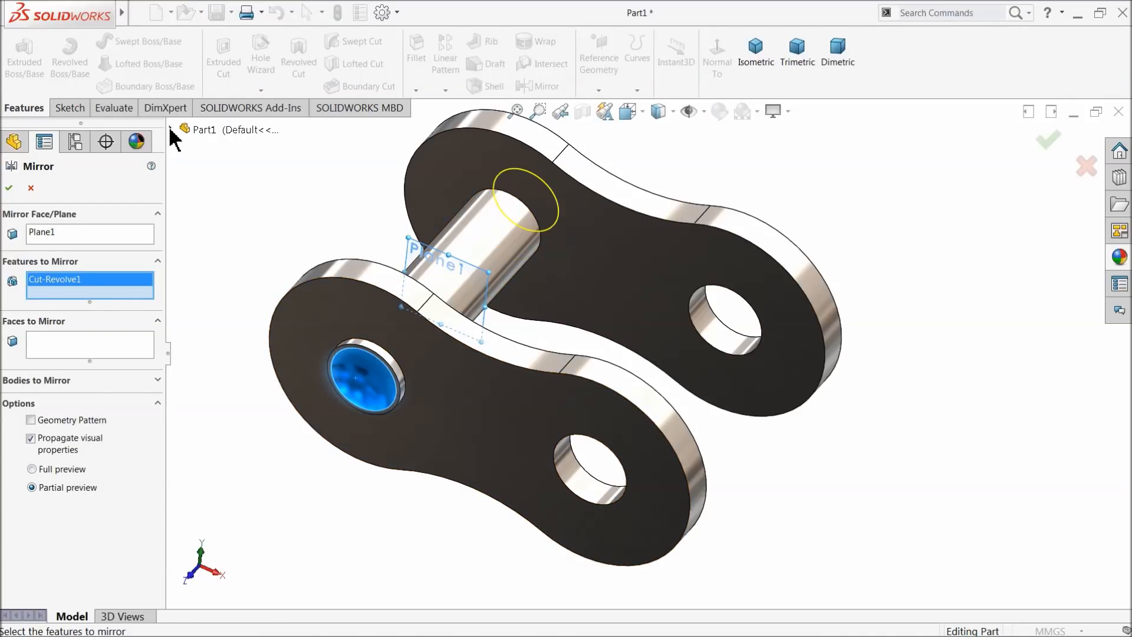
pyautogui.click(170, 129)
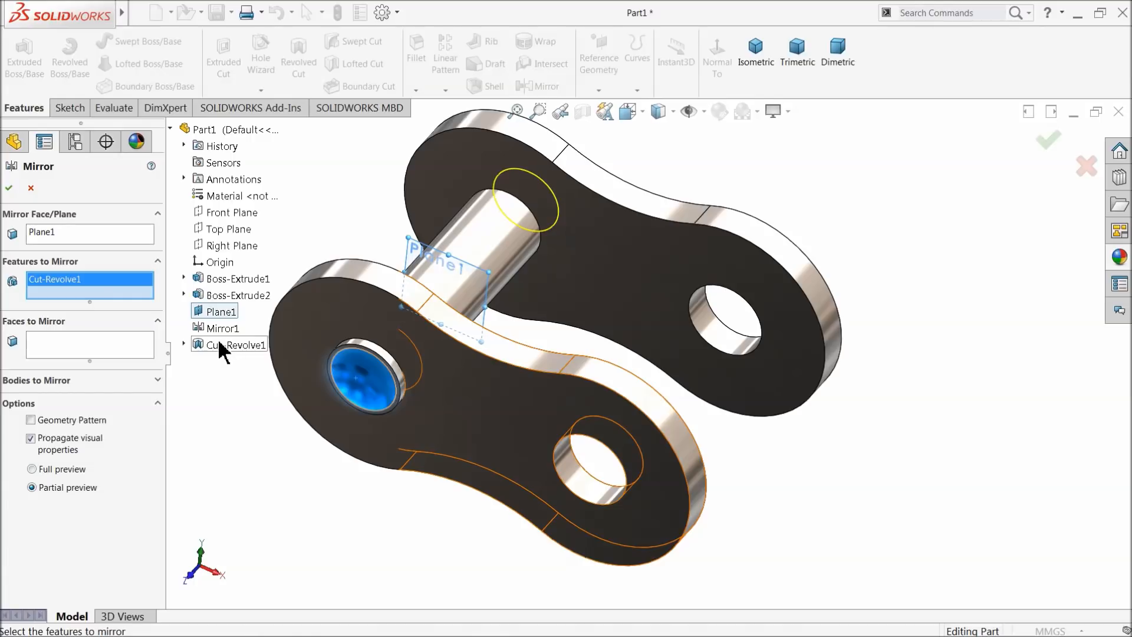
pyautogui.click(9, 187)
# Mirror the pin extrusion and the mirrored revolved cut about the Right Plane to add the second pin
pyautogui.scroll(3, 541, 293)
pyautogui.moveTo(541, 293)
pyautogui.mouseDown(button='middle')
pyautogui.moveTo(436, 350)
pyautogui.moveTo(530, 285)
pyautogui.mouseUp(button='middle')
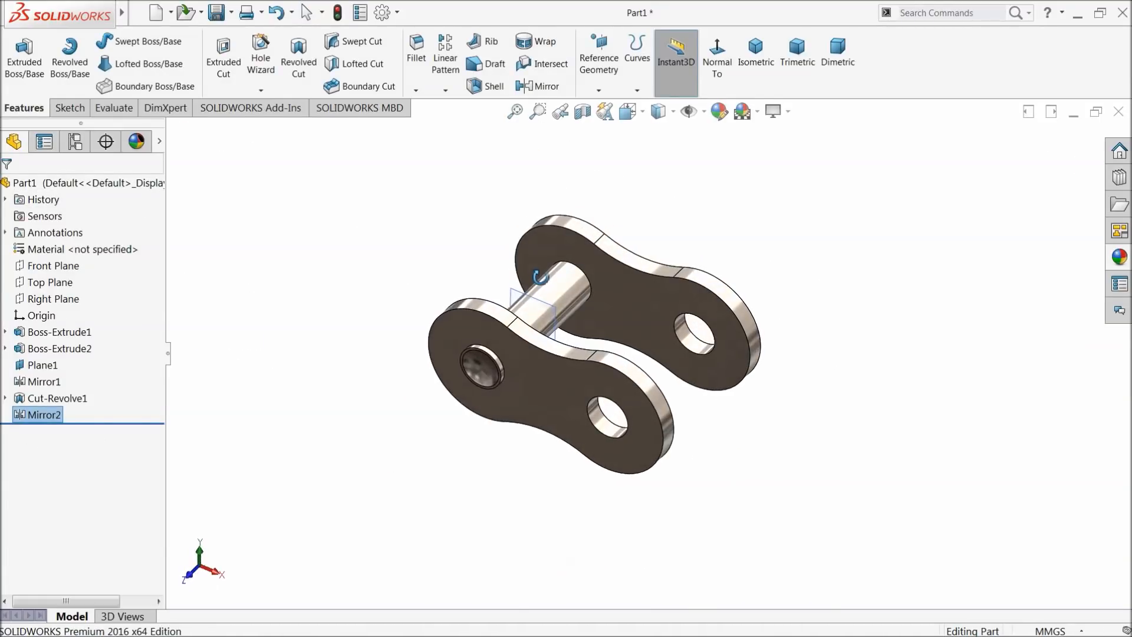
pyautogui.scroll(-3, 524, 287)
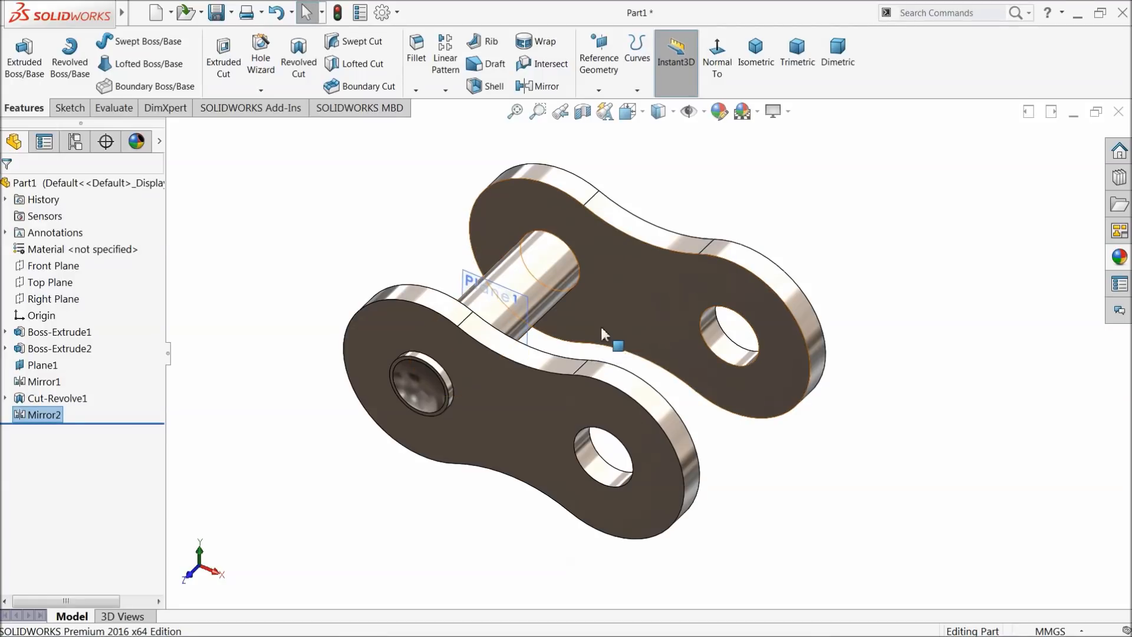
pyautogui.click(53, 299)
pyautogui.moveTo(221, 295)
pyautogui.mouseDown(button='middle')
pyautogui.moveTo(273, 301)
pyautogui.moveTo(228, 306)
pyautogui.moveTo(215, 289)
pyautogui.mouseUp(button='middle')
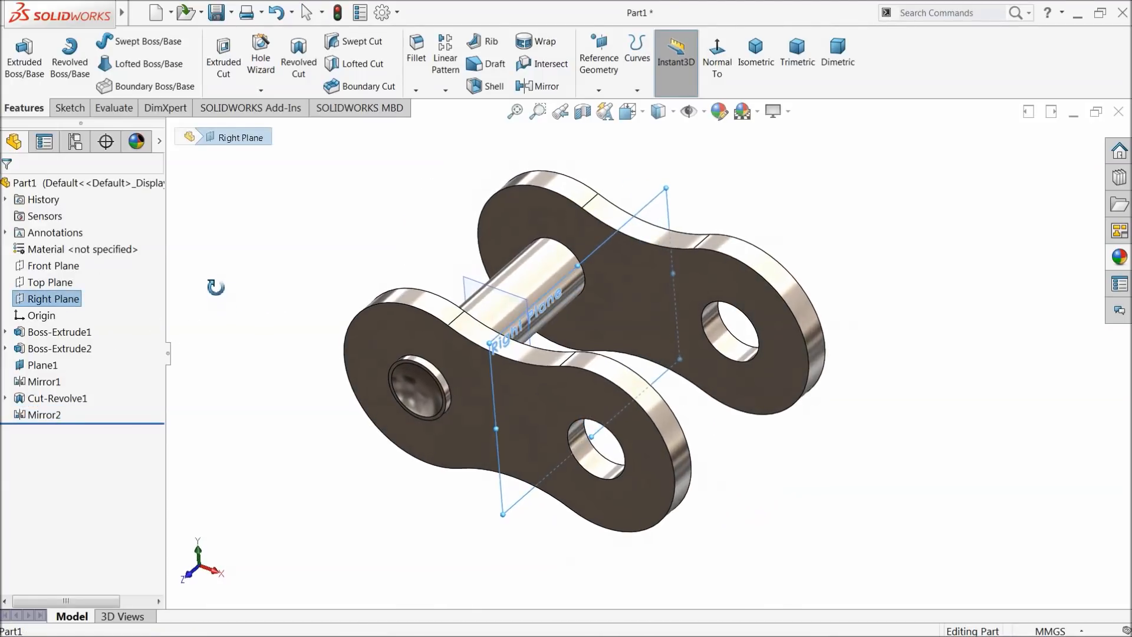
pyautogui.click(538, 86)
pyautogui.click(538, 308)
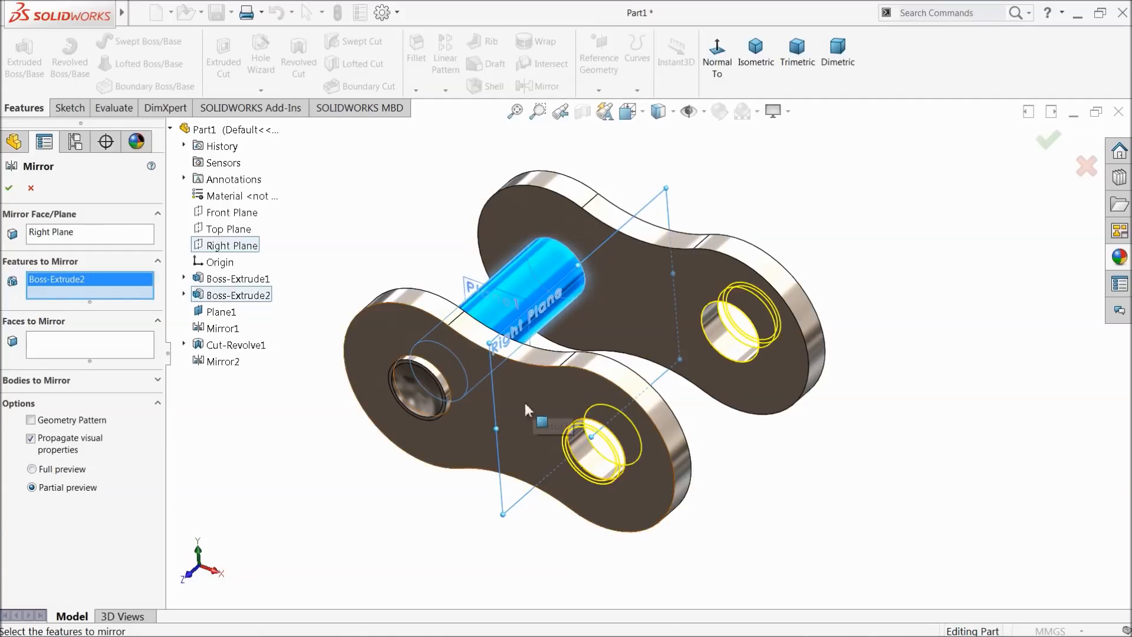
pyautogui.click(223, 361)
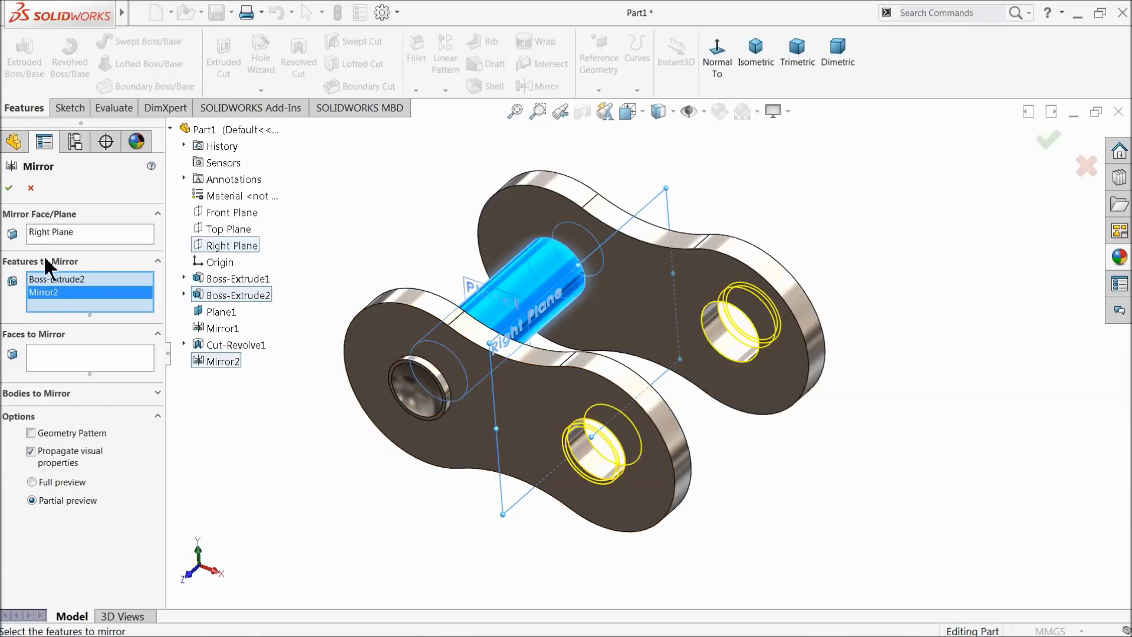
pyautogui.click(9, 188)
# Fillet the inner and outer perimeter edges of both link plates with a 0.25 mm symmetric radius
pyautogui.moveTo(189, 316); pyautogui.dragTo(415, 261, button='middle')
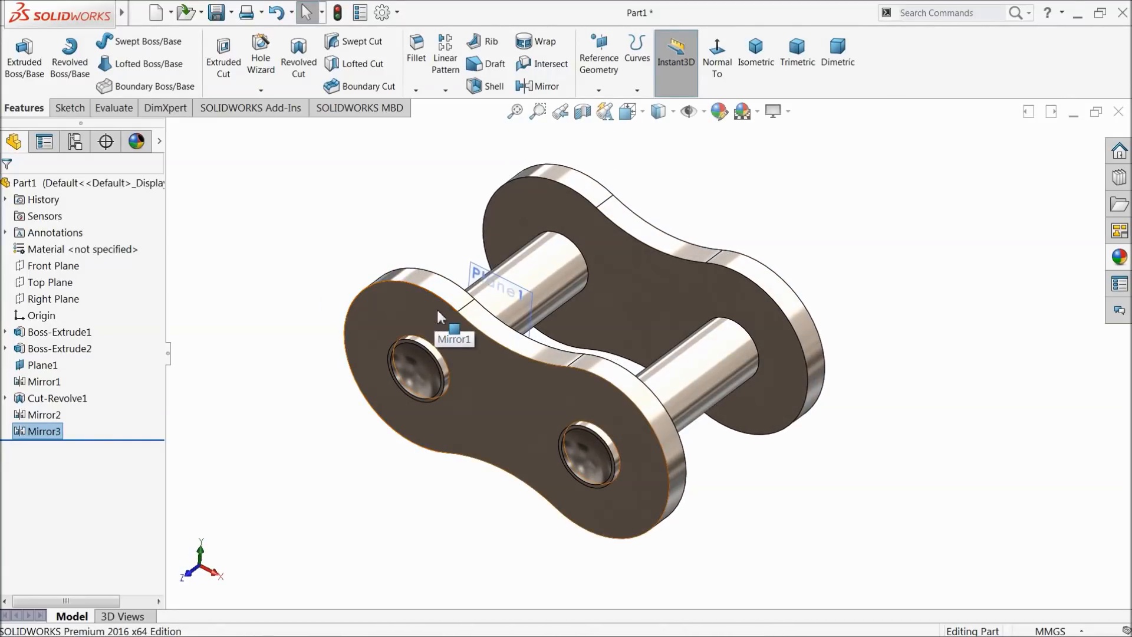
pyautogui.click(419, 59)
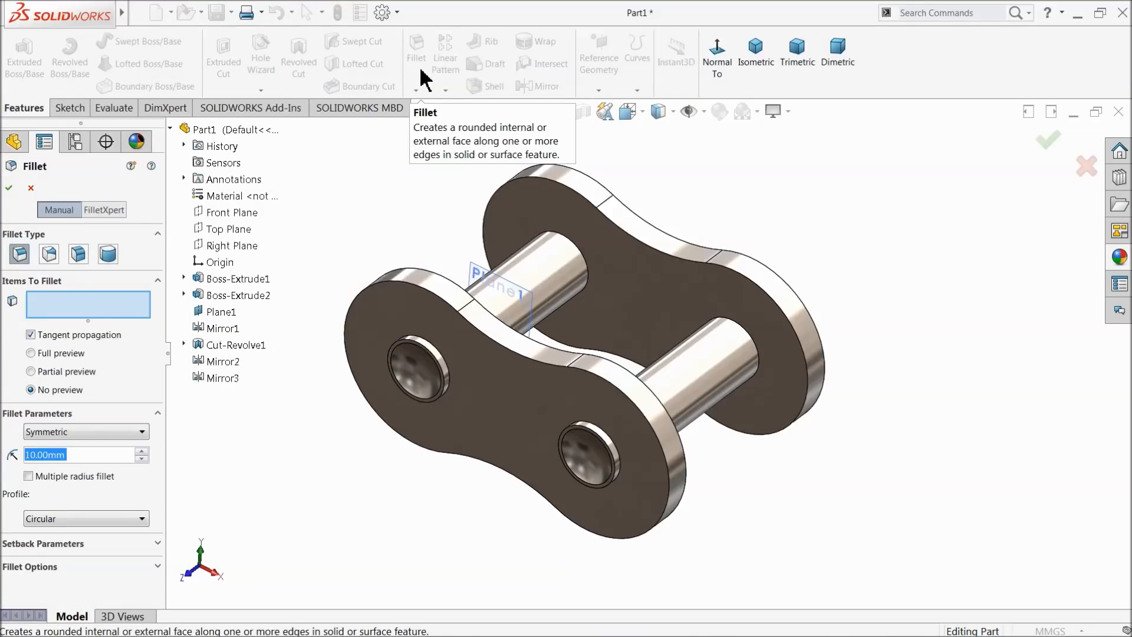
pyautogui.write('0.254')
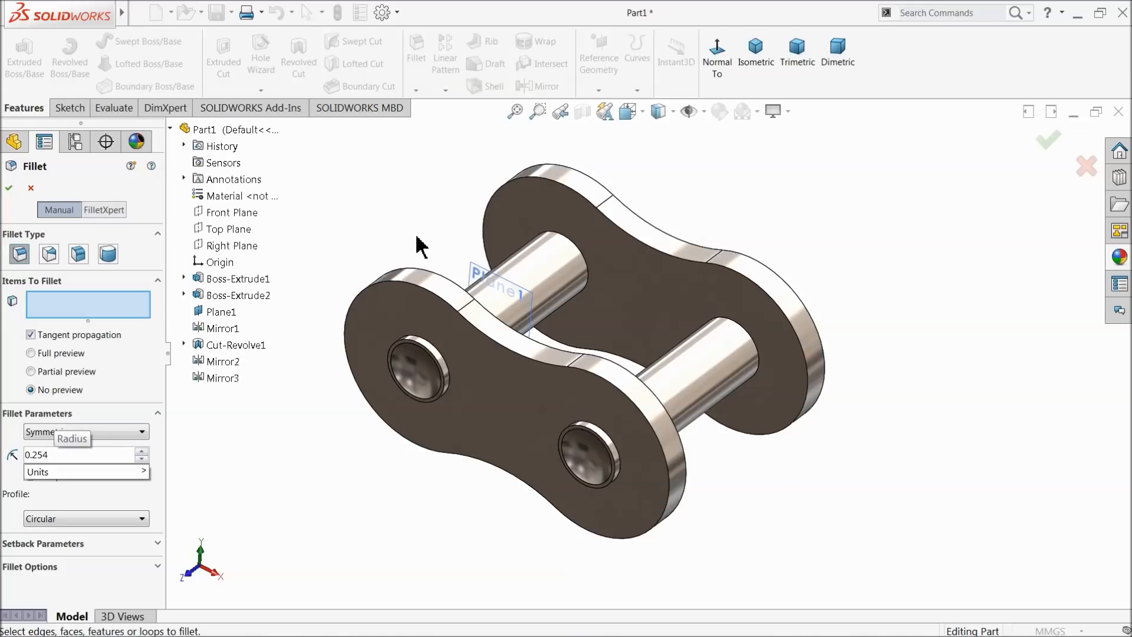
pyautogui.press('Return')
pyautogui.scroll(-3, 533, 373)
pyautogui.click(517, 367)
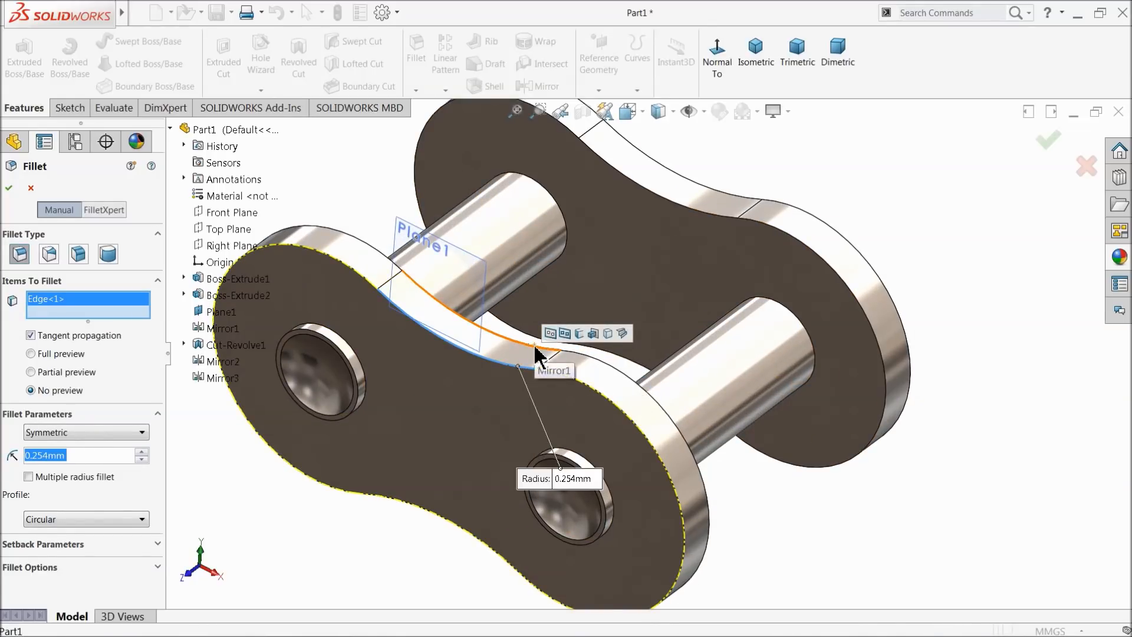
pyautogui.click(536, 352)
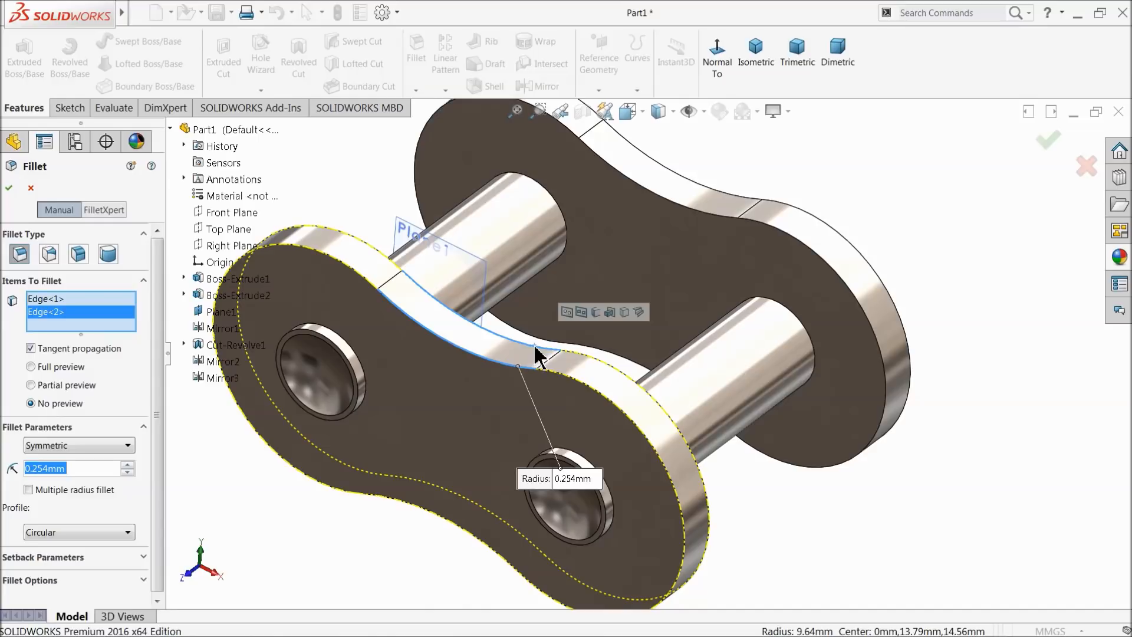
pyautogui.click(720, 224)
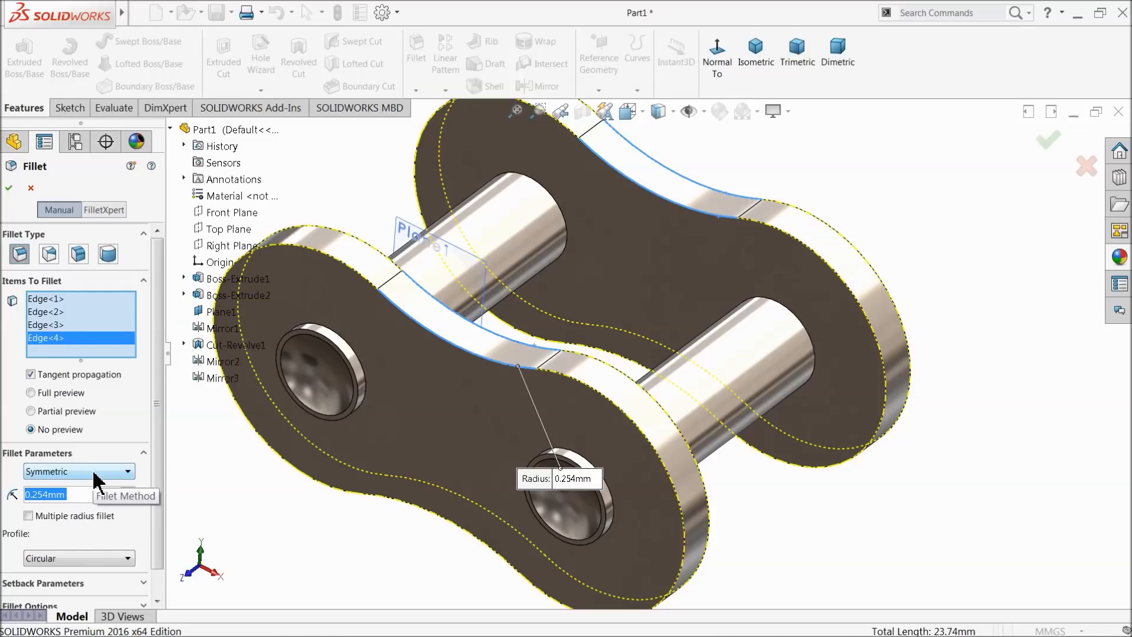
pyautogui.write('0.25')
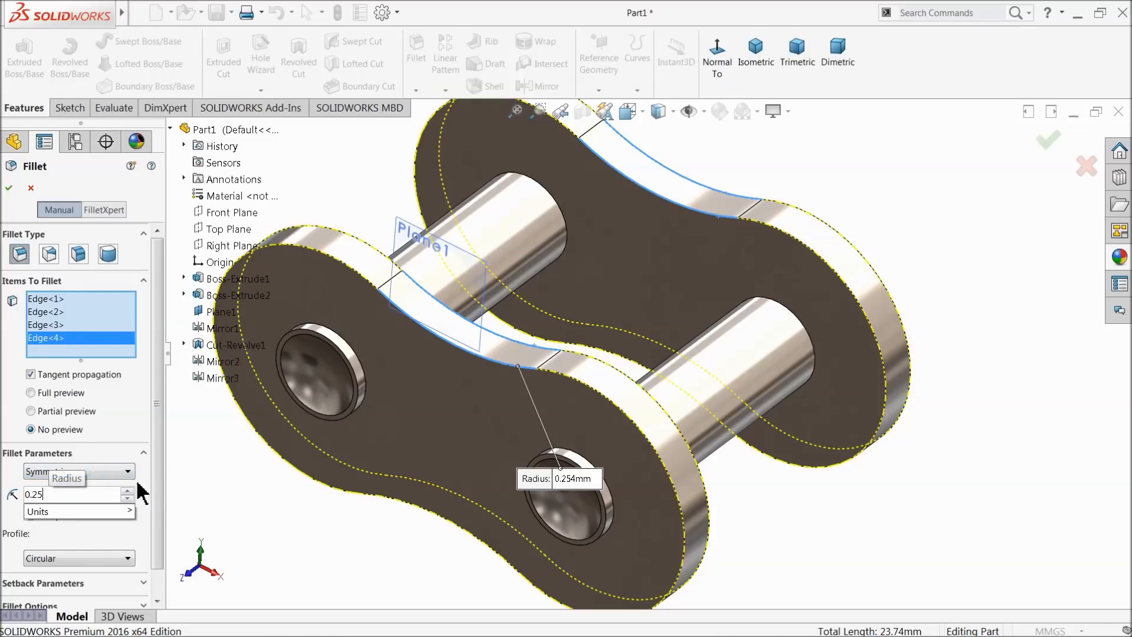
pyautogui.press('Return')
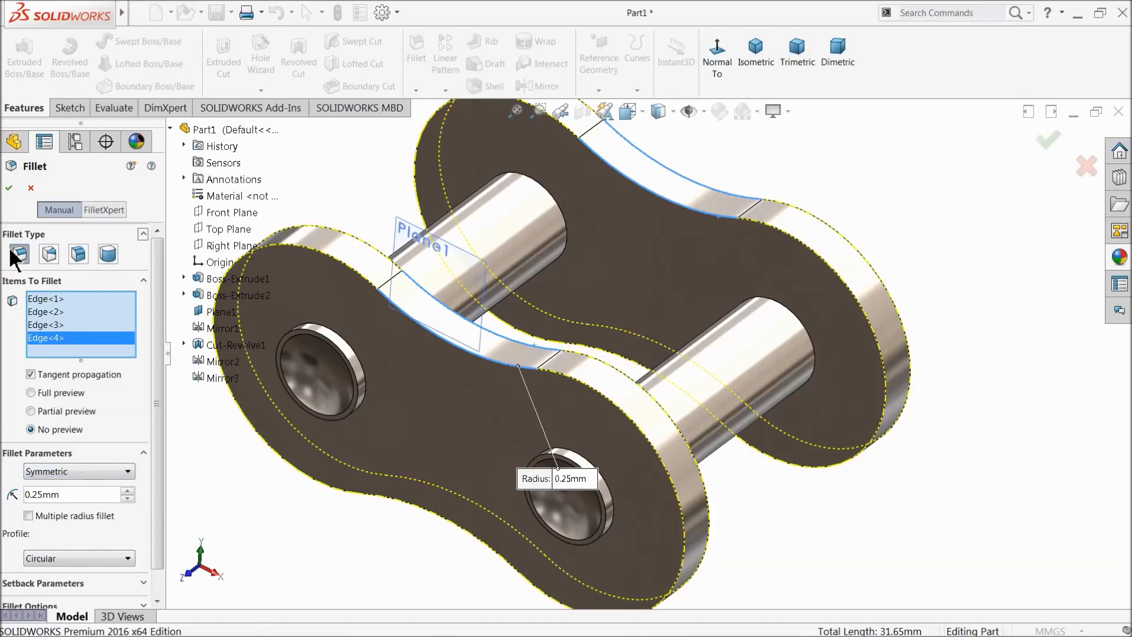
pyautogui.click(8, 188)
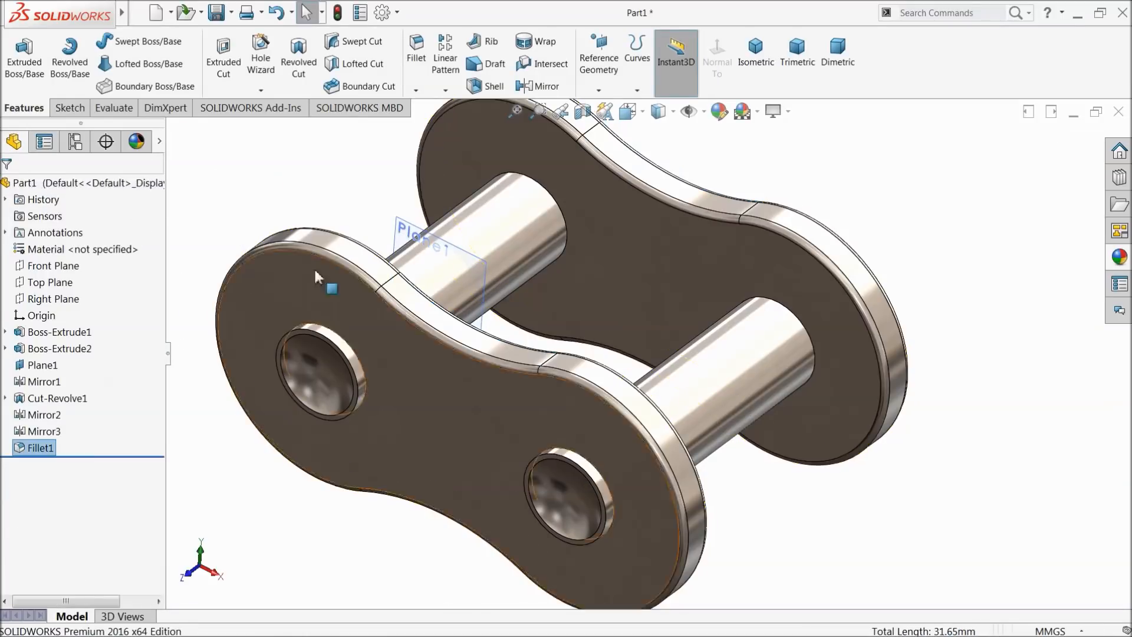
# Fillet the outer circular edges of both pin ends on the front plate with a 0.25 mm radius
pyautogui.moveTo(566, 390)
pyautogui.mouseDown(button='middle')
pyautogui.moveTo(518, 379)
pyautogui.moveTo(530, 362)
pyautogui.moveTo(556, 391)
pyautogui.mouseUp(button='middle')
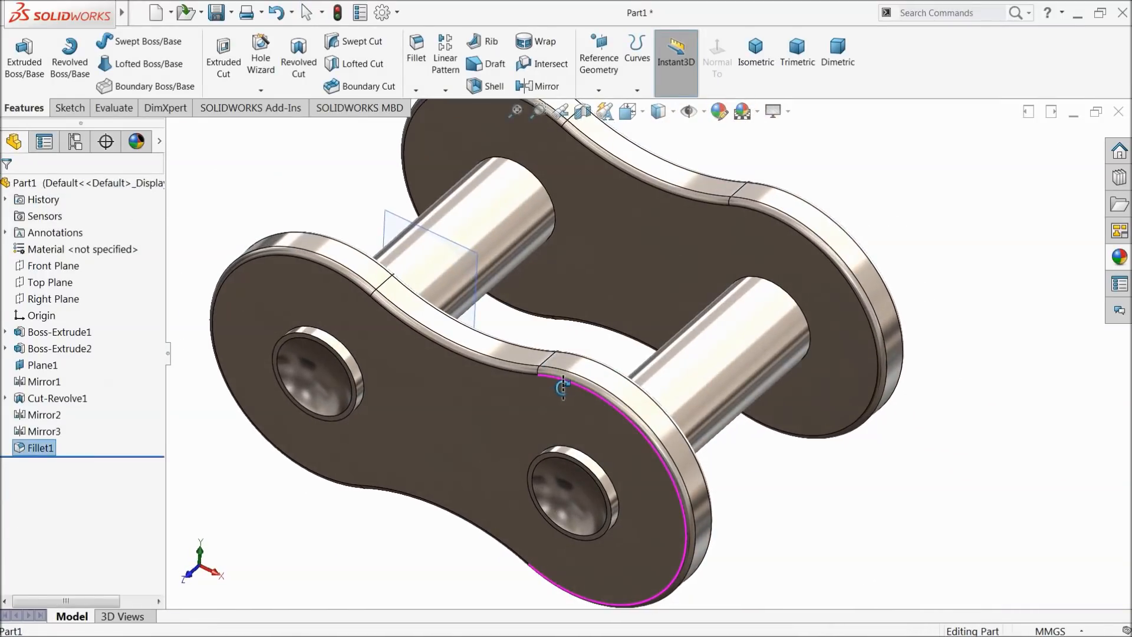
pyautogui.click(417, 80)
pyautogui.scroll(-4, 391, 421)
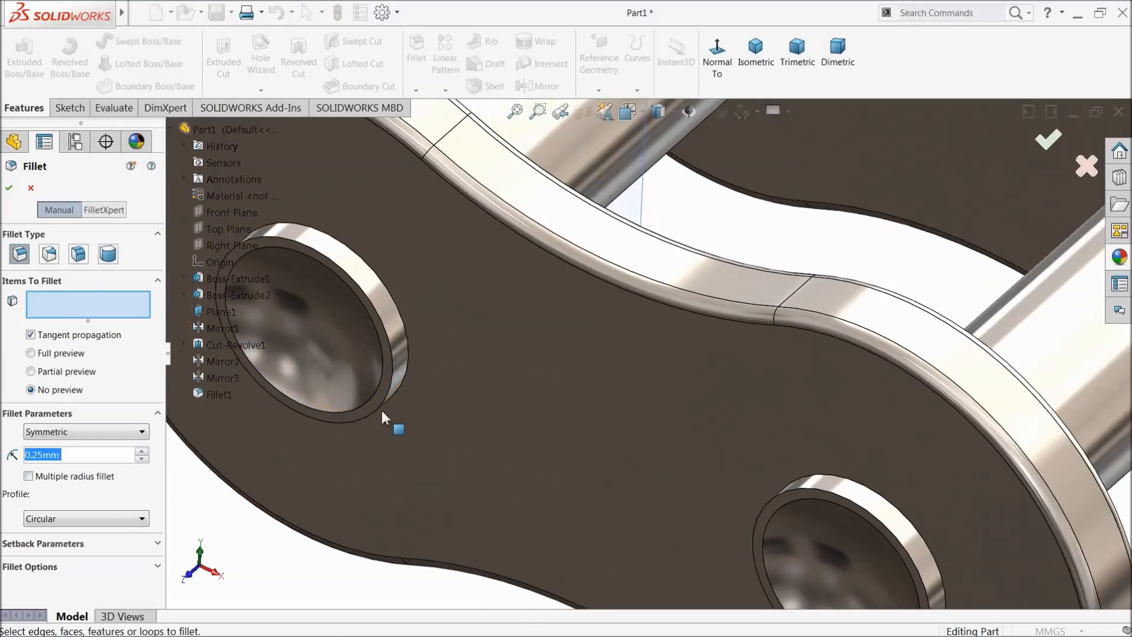
pyautogui.click(394, 377)
pyautogui.scroll(3, 460, 412)
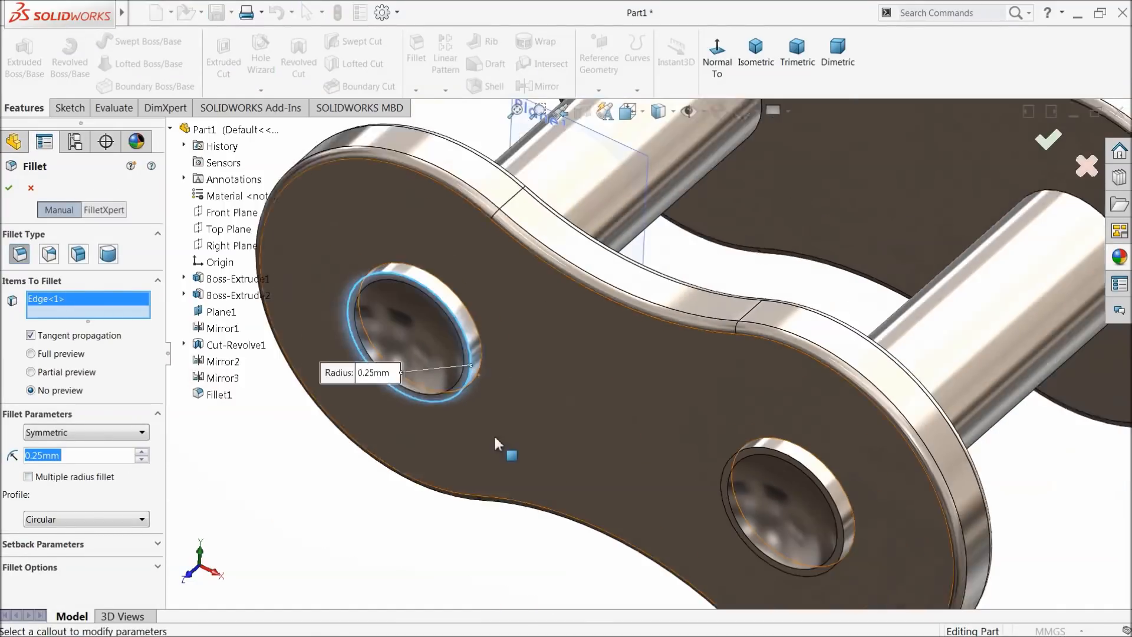
pyautogui.scroll(-1, 724, 450)
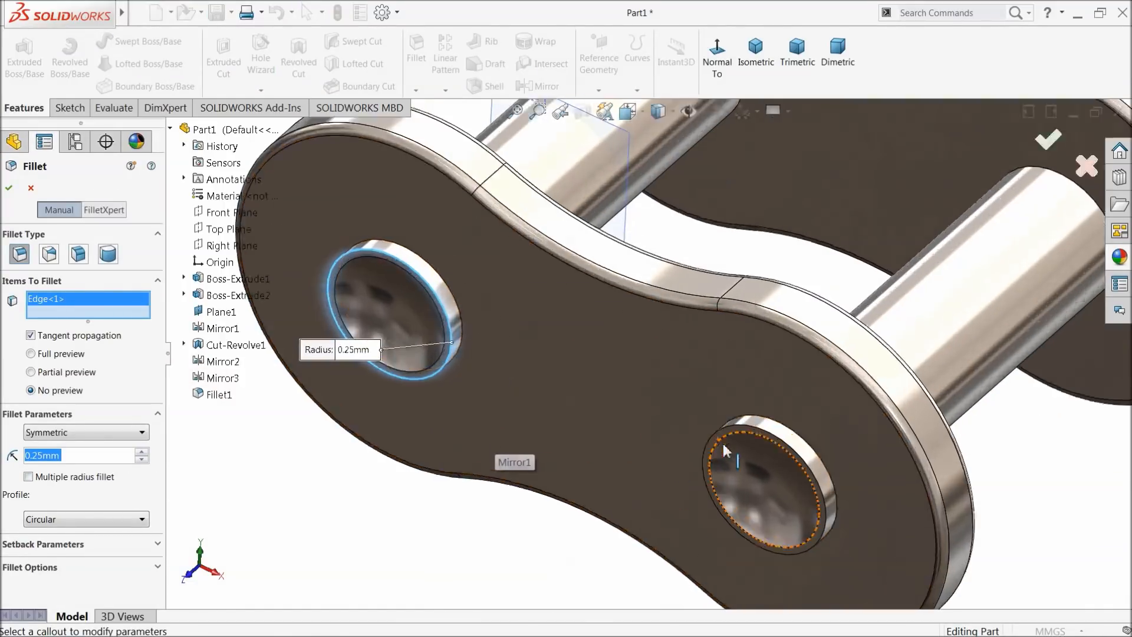
pyautogui.click(766, 439)
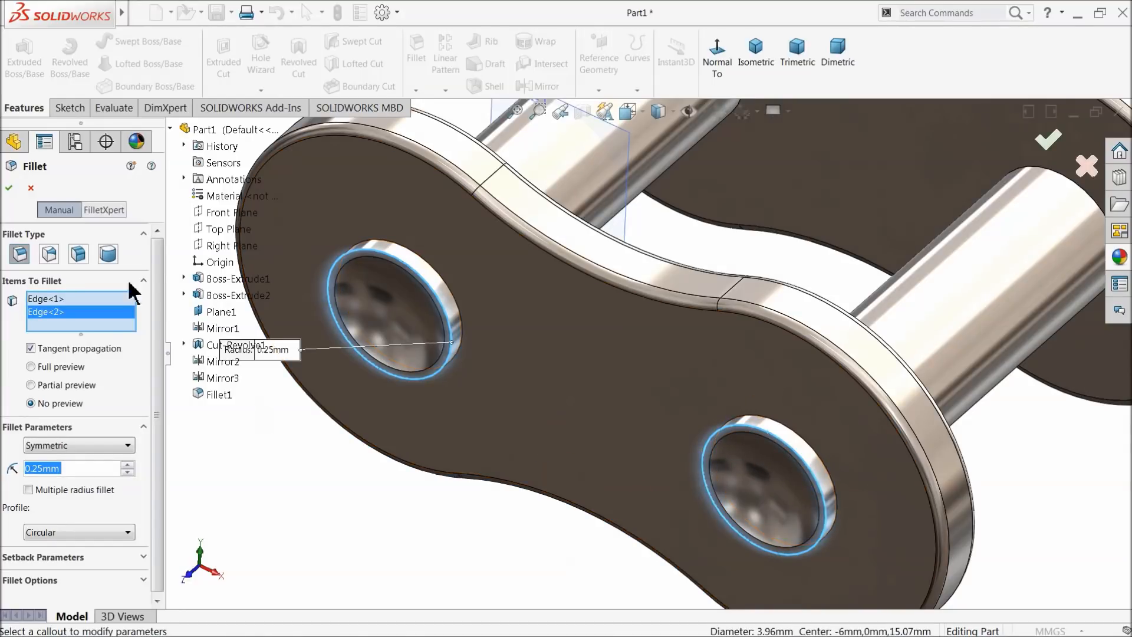
pyautogui.click(9, 187)
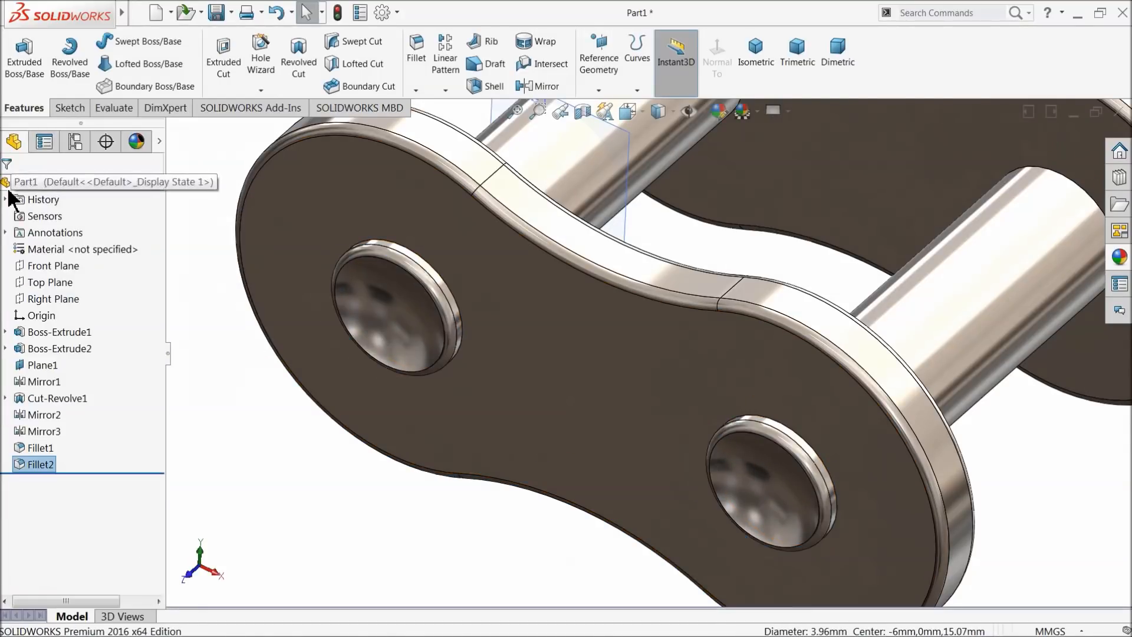
# Edit the pin-end fillet to also include the two pin-end edges on the opposite plate
pyautogui.click(21, 465)
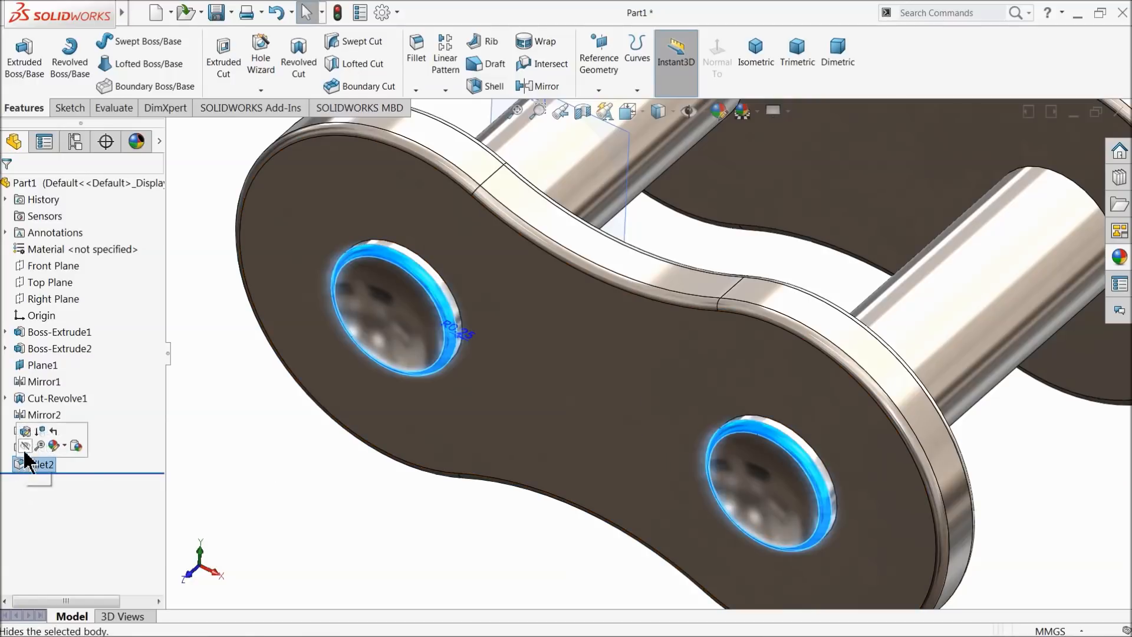
pyautogui.click(24, 436)
pyautogui.scroll(3, 562, 395)
pyautogui.moveTo(561, 395); pyautogui.dragTo(769, 226, button='middle')
pyautogui.scroll(-5, 772, 224)
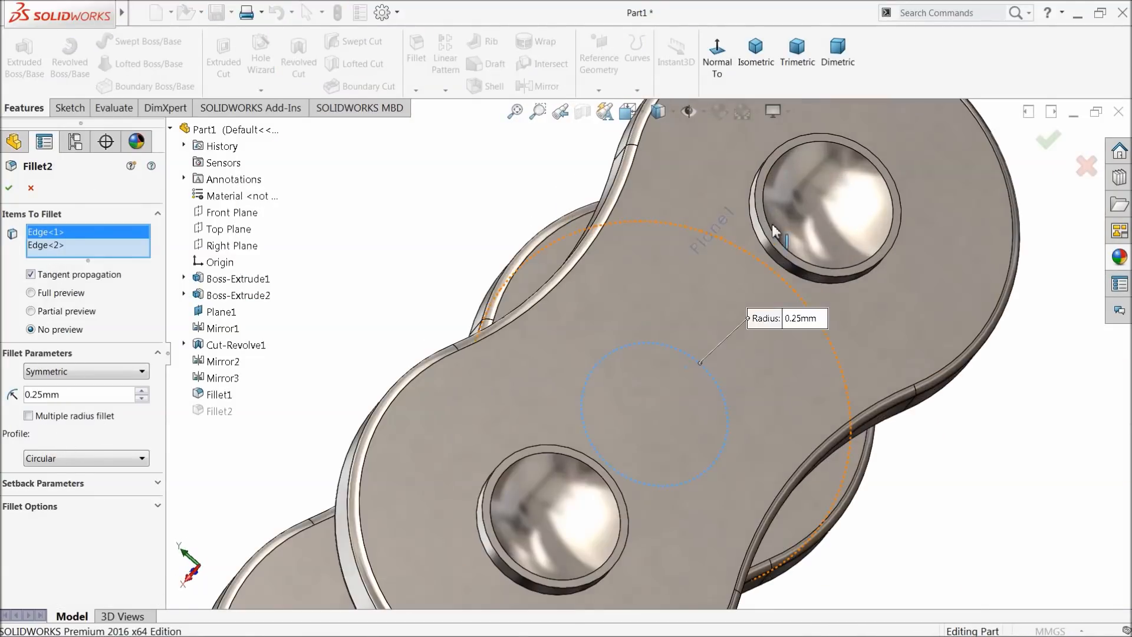
pyautogui.click(777, 259)
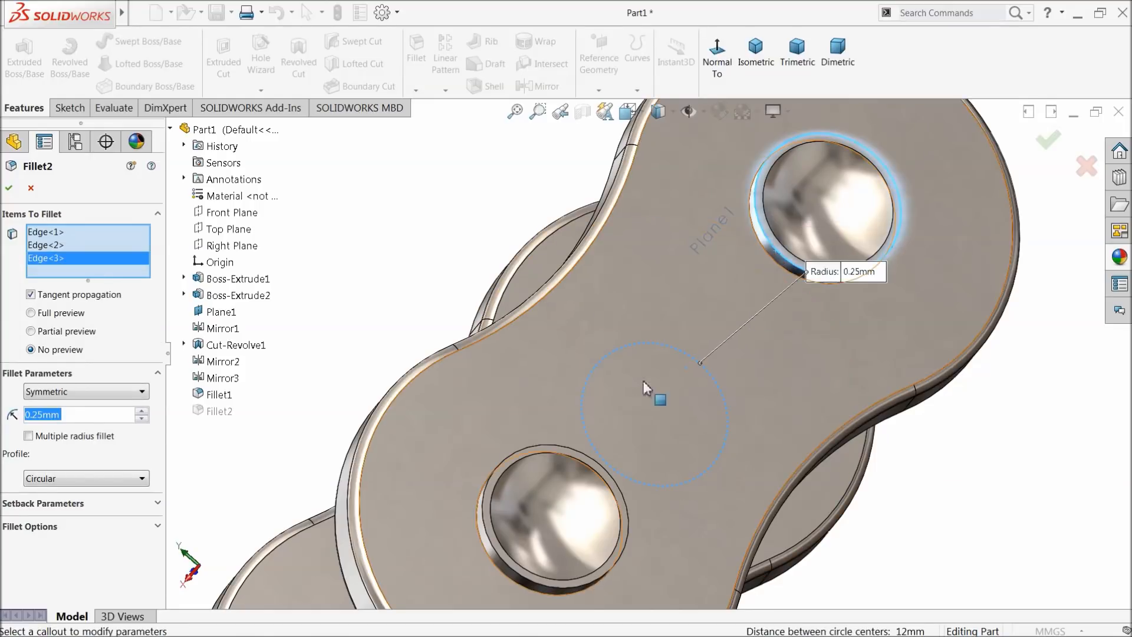
pyautogui.click(546, 444)
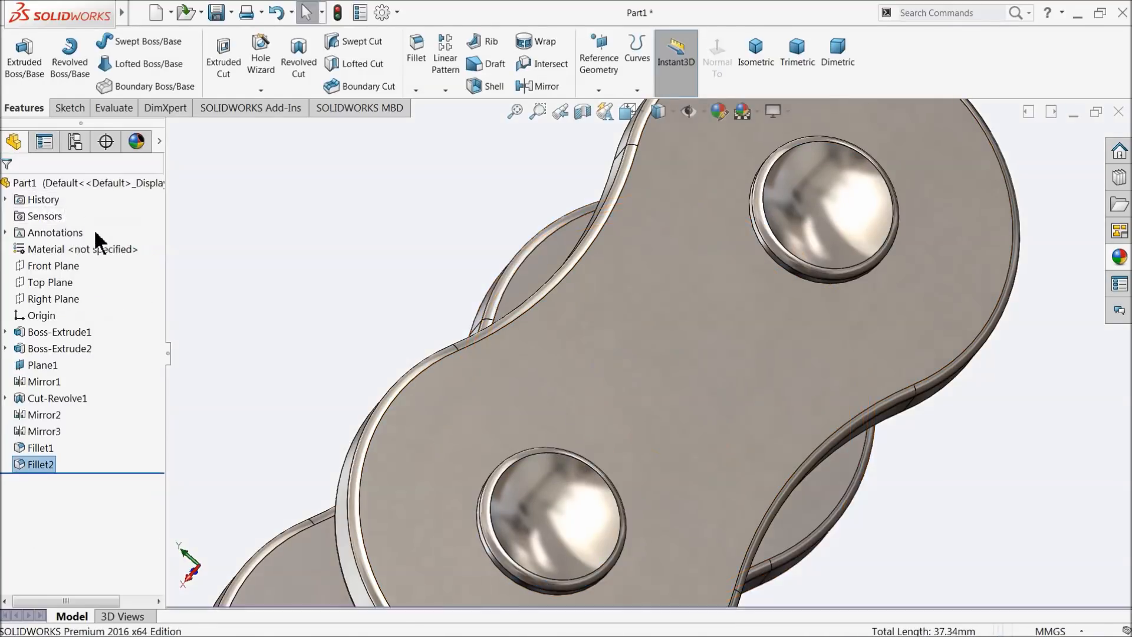
pyautogui.scroll(6, 432, 329)
pyautogui.moveTo(432, 328); pyautogui.dragTo(590, 391, button='middle')
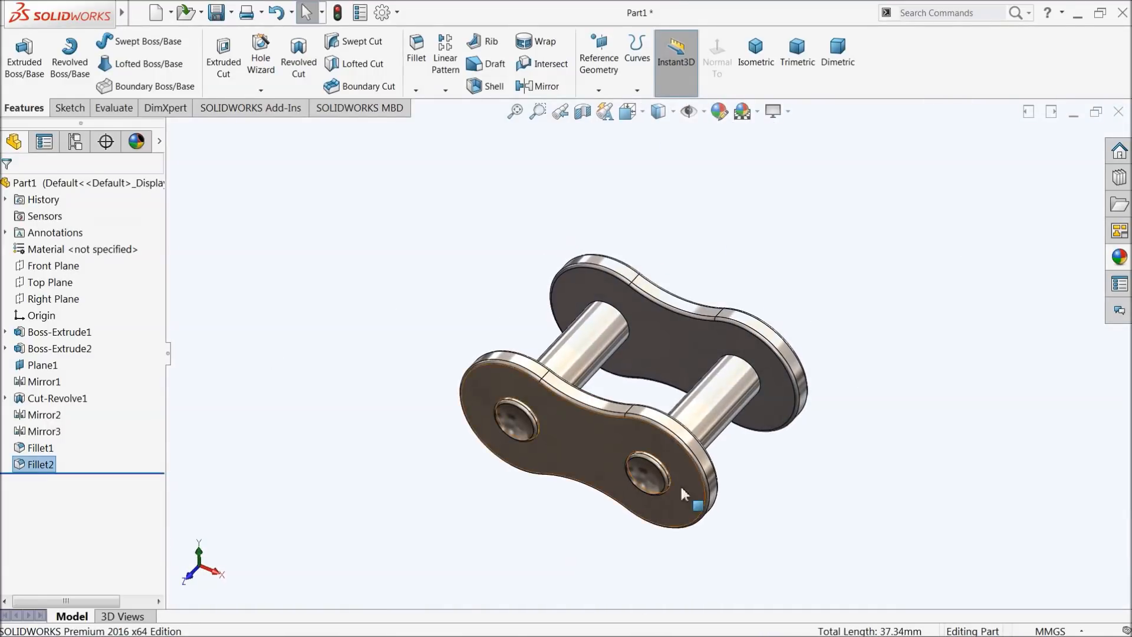
pyautogui.scroll(-3, 590, 392)
pyautogui.scroll(-2, 655, 366)
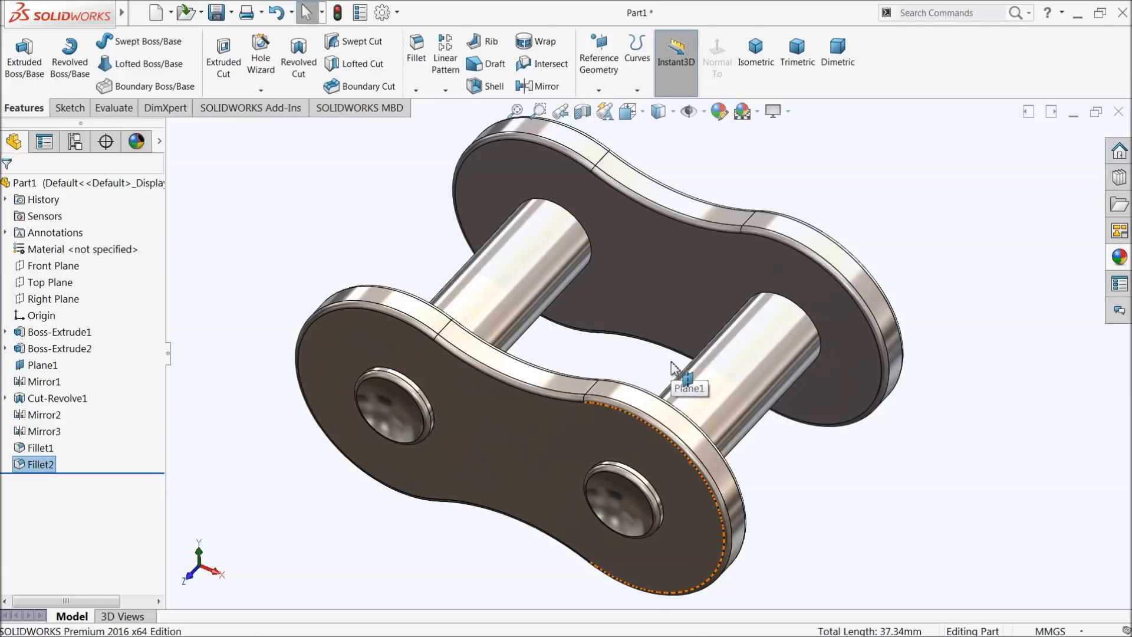
pyautogui.moveTo(677, 374); pyautogui.dragTo(667, 331, button='middle')
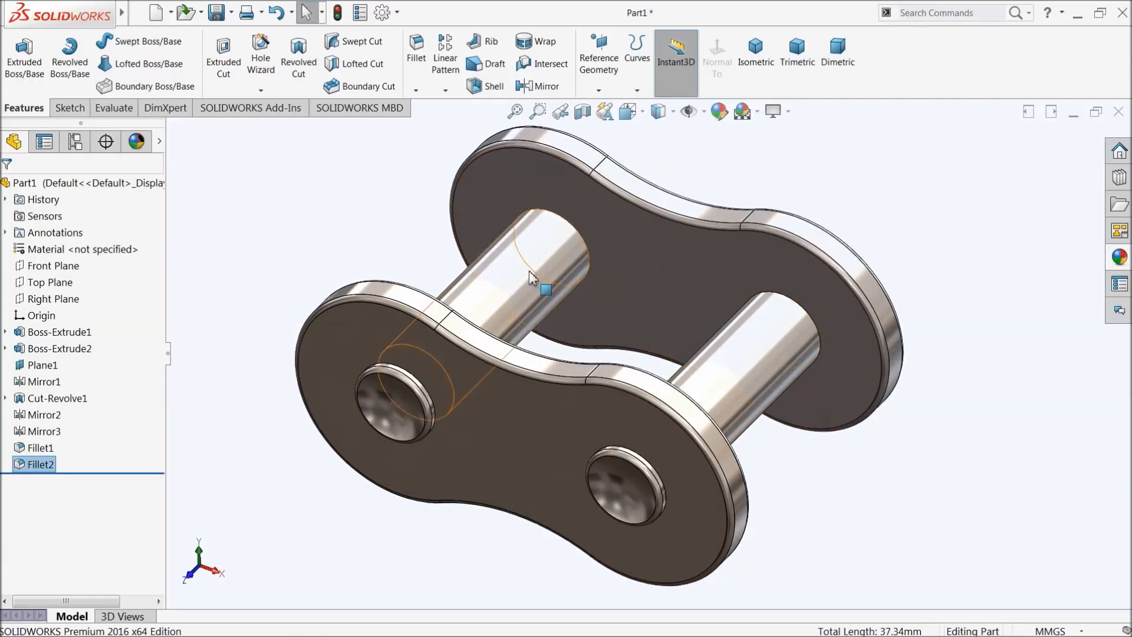
# Save the part as "1.Outer Chain" in a new desktop folder named "Chain & Sproket mechanism"
pyautogui.click(218, 13)
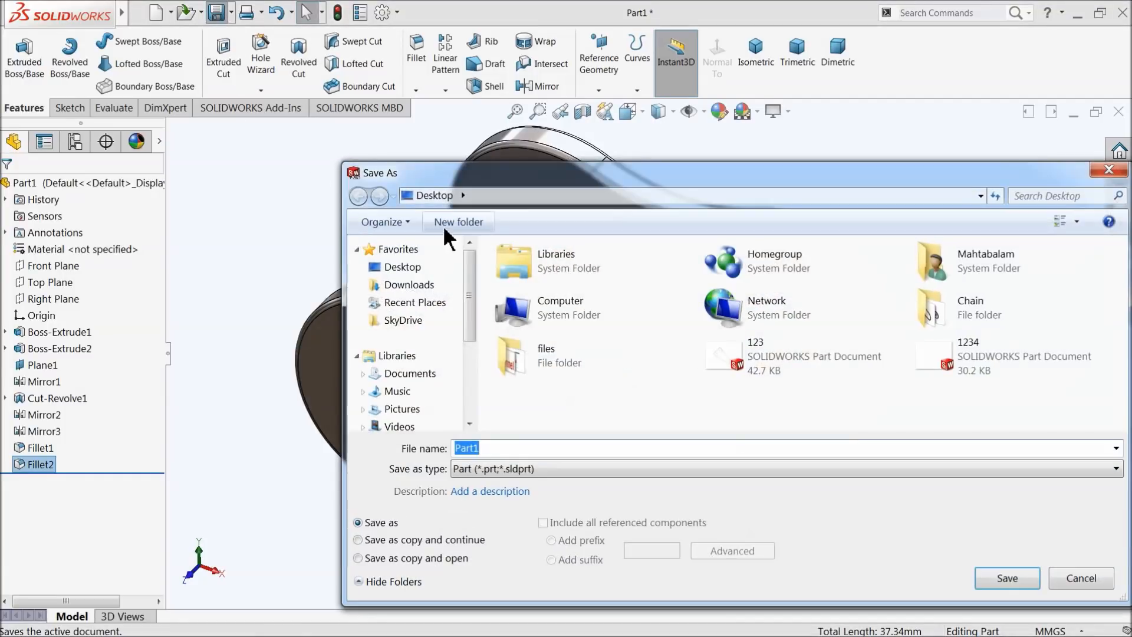
pyautogui.click(399, 269)
pyautogui.click(464, 221)
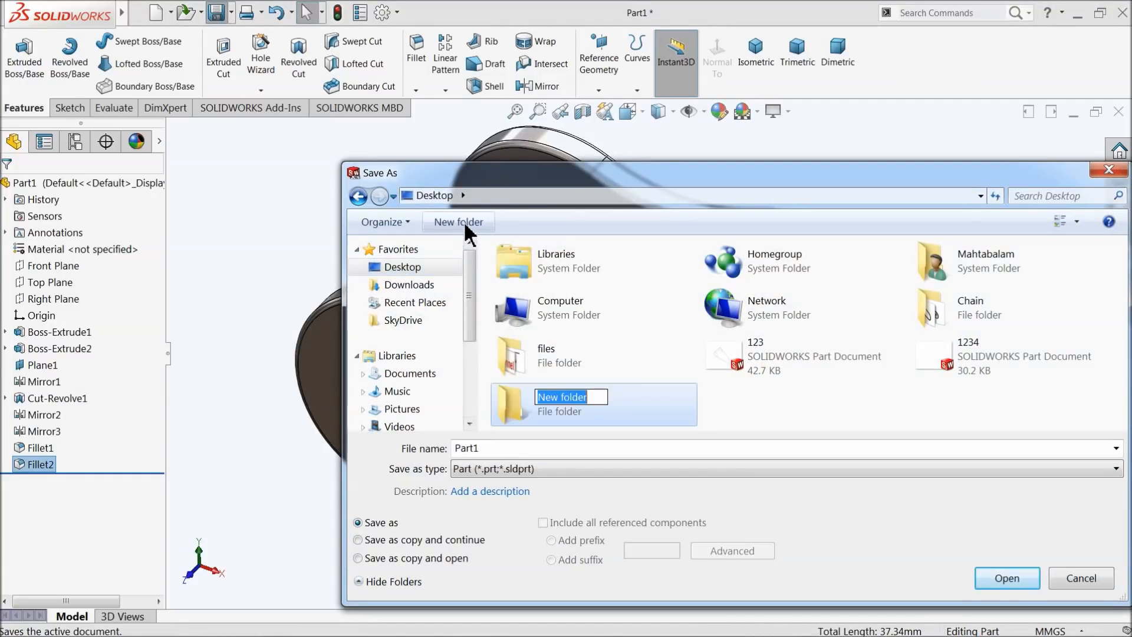
pyautogui.write('Chain & Sp')
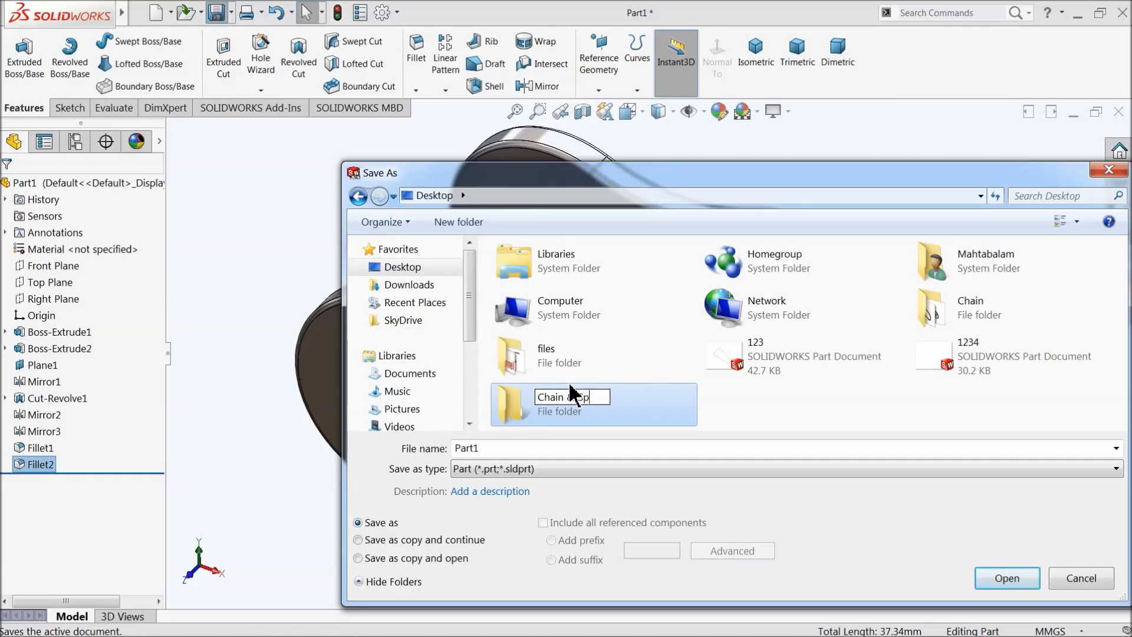
pyautogui.write('roket mechanism')
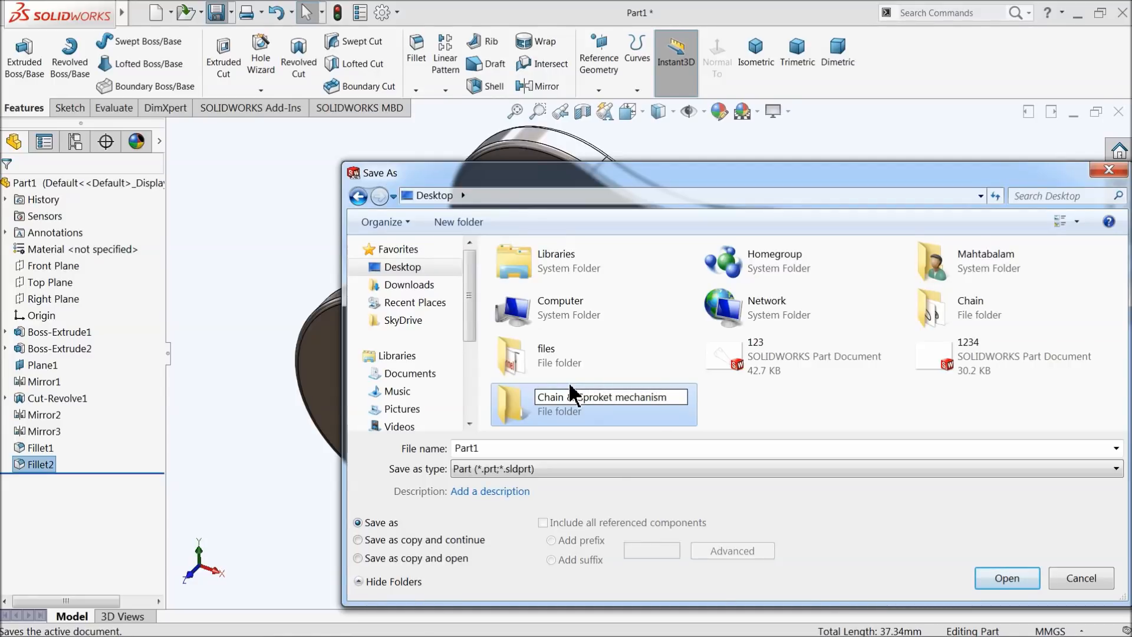
pyautogui.doubleClick(606, 416)
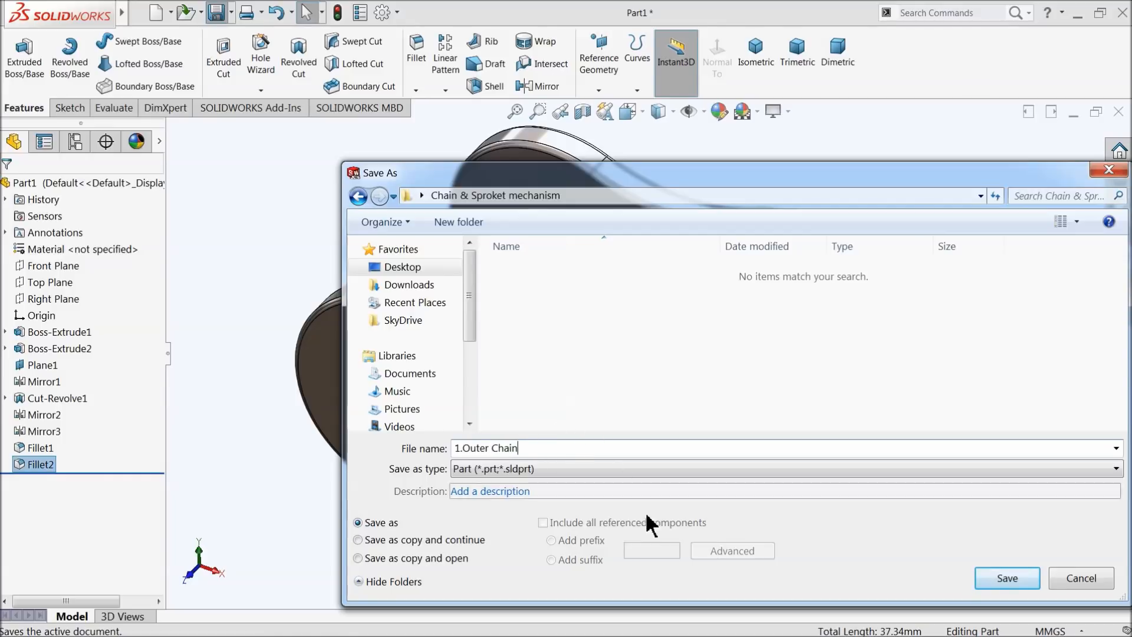
pyautogui.click(1005, 579)
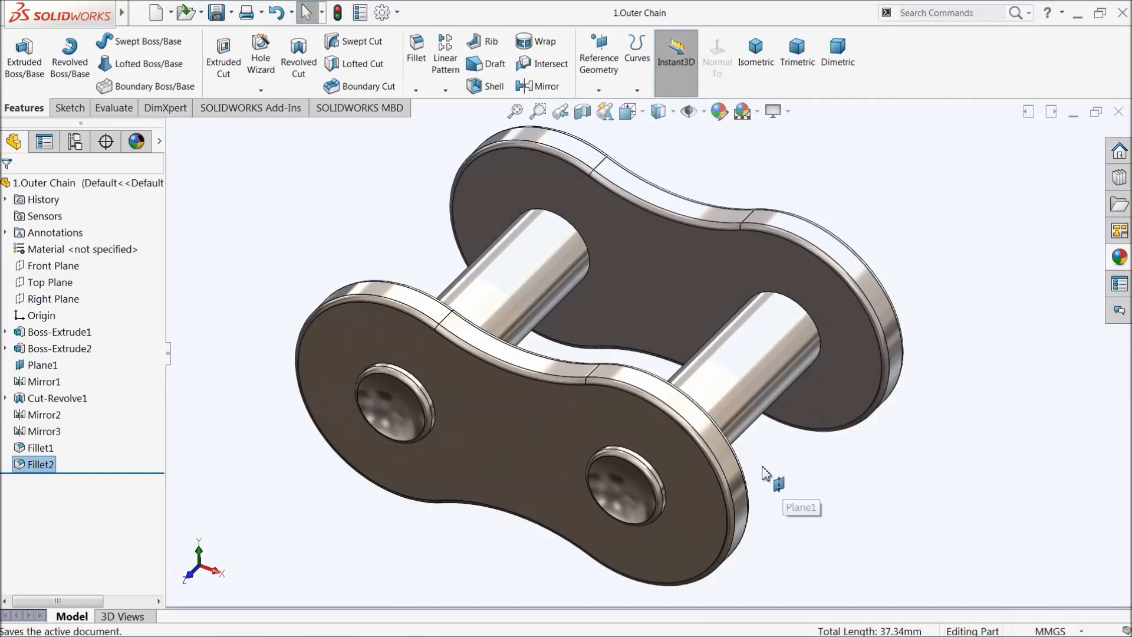
pyautogui.moveTo(639, 397)
pyautogui.mouseDown(button='middle')
pyautogui.moveTo(627, 399)
pyautogui.moveTo(609, 361)
pyautogui.moveTo(636, 394)
pyautogui.moveTo(643, 291)
pyautogui.moveTo(637, 389)
pyautogui.mouseUp(button='middle')
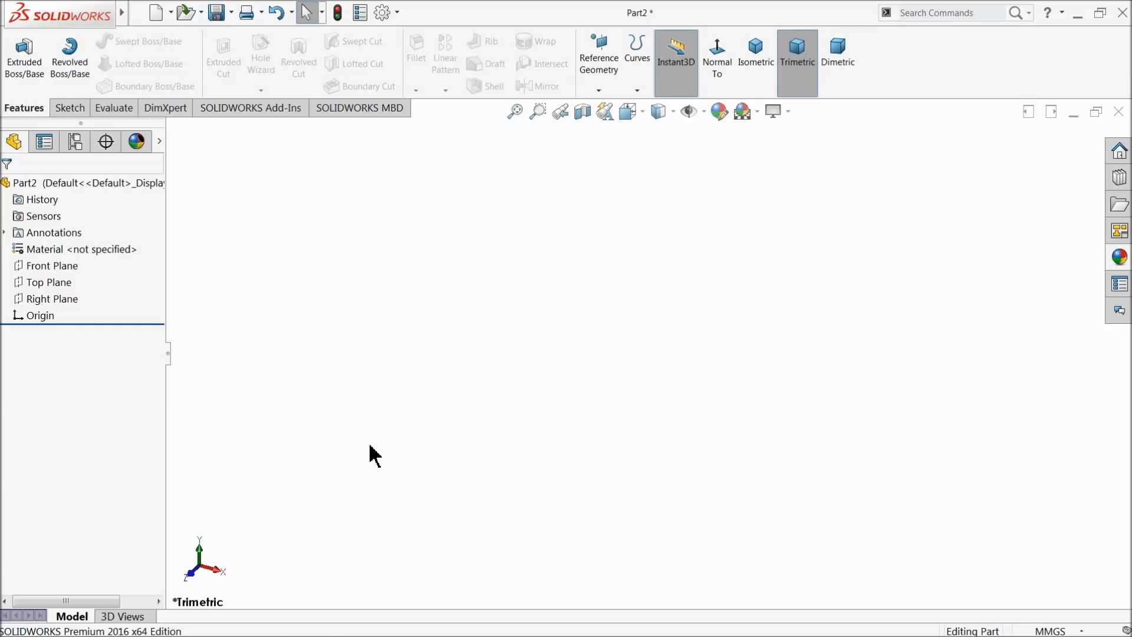
# On the Front Plane, sketch a vertical centerline about 69 mm long down to the origin and a horizontal centerline from the origin toward negative X
pyautogui.click(23, 272)
pyautogui.click(36, 246)
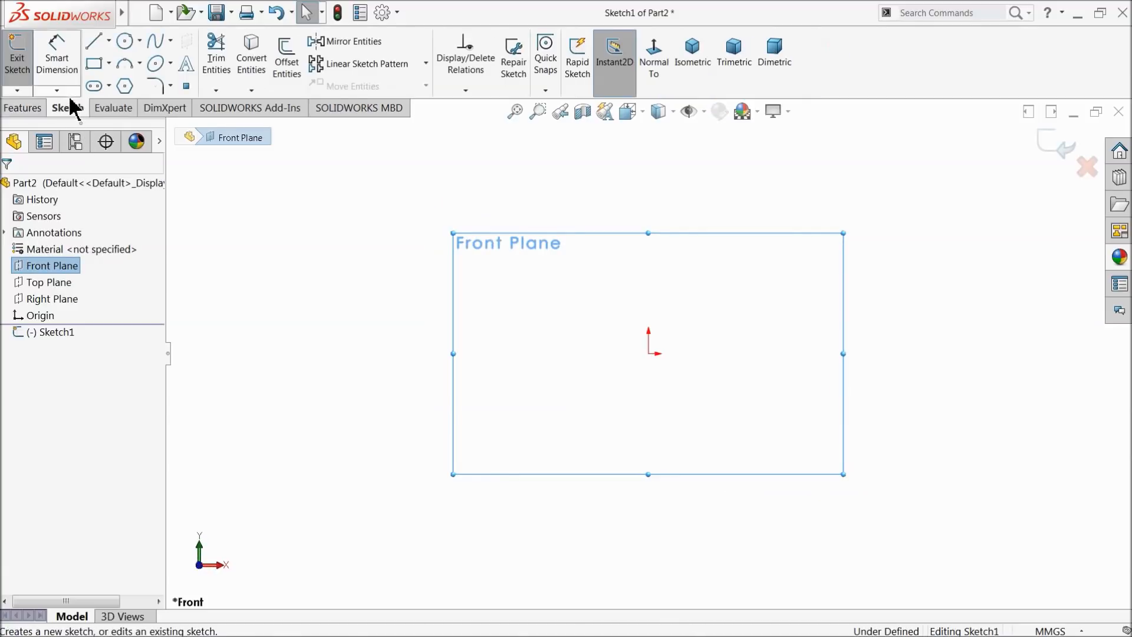
pyautogui.click(110, 39)
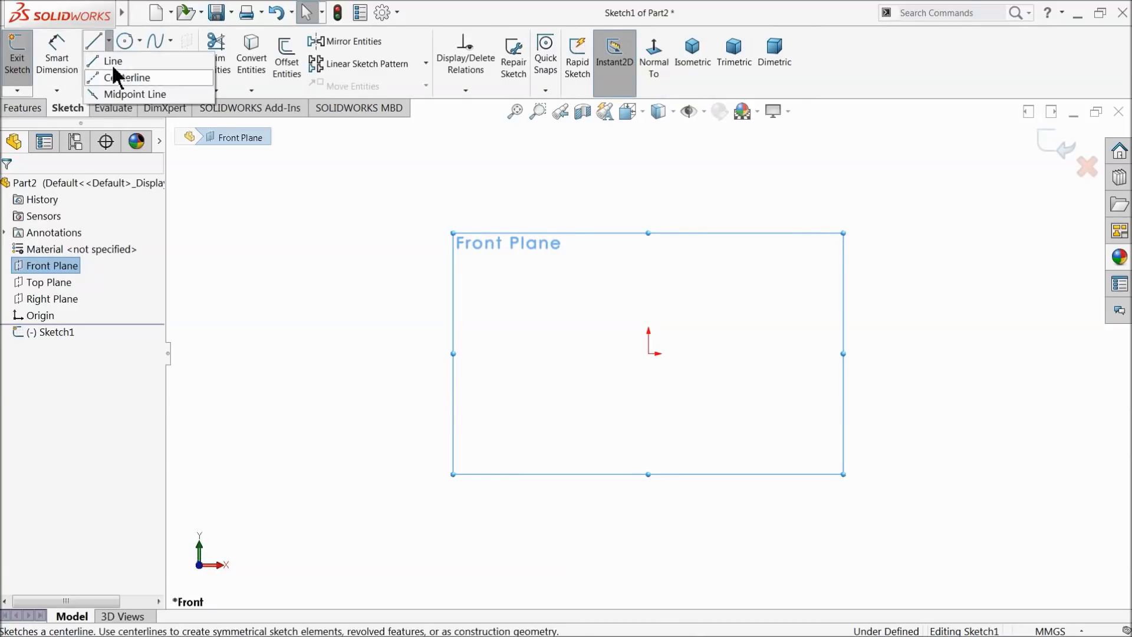
pyautogui.click(125, 77)
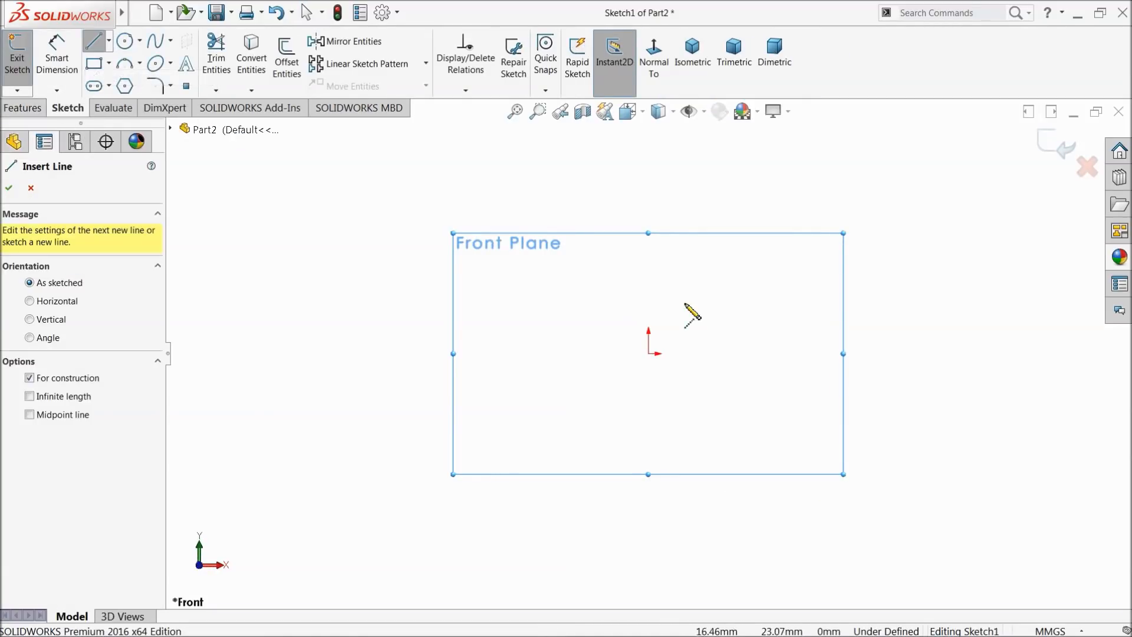
pyautogui.click(648, 202)
pyautogui.click(649, 353)
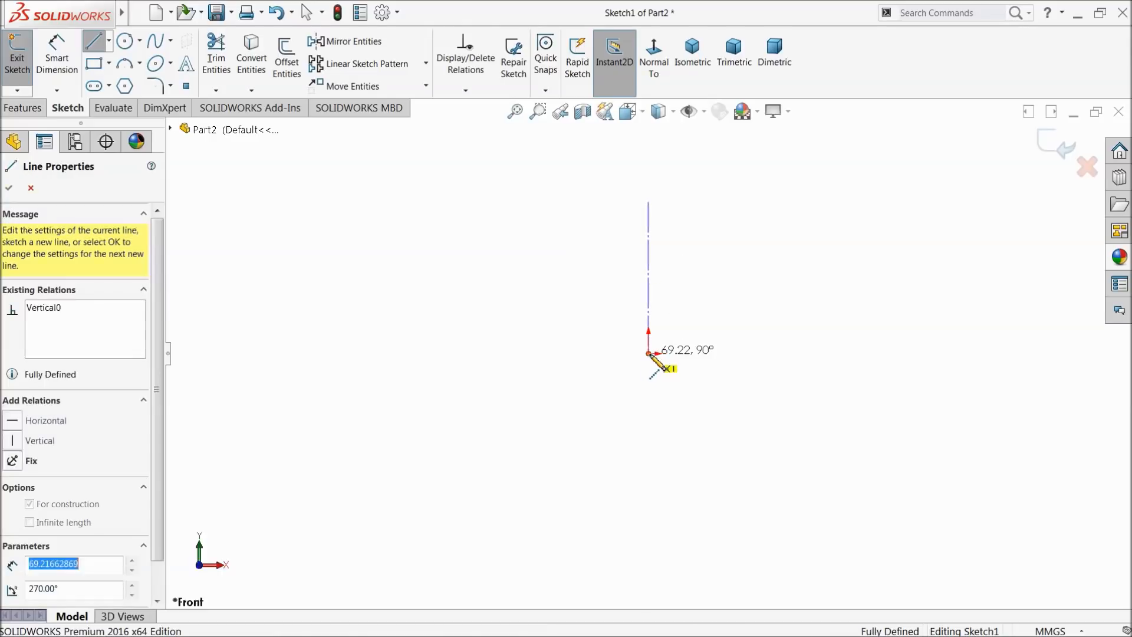
pyautogui.click(321, 354)
pyautogui.rightClick(340, 278)
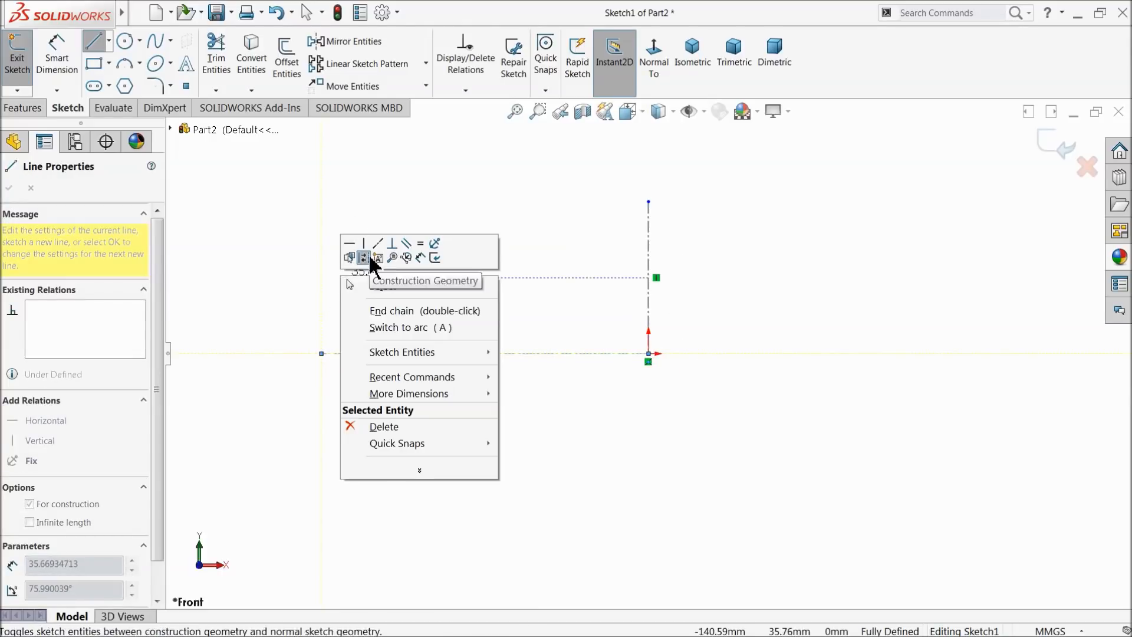
pyautogui.click(386, 288)
# Sketch two concentric circles with radii of about 77 mm and 44 mm, centred on the horizontal centerline's free end
pyautogui.click(124, 41)
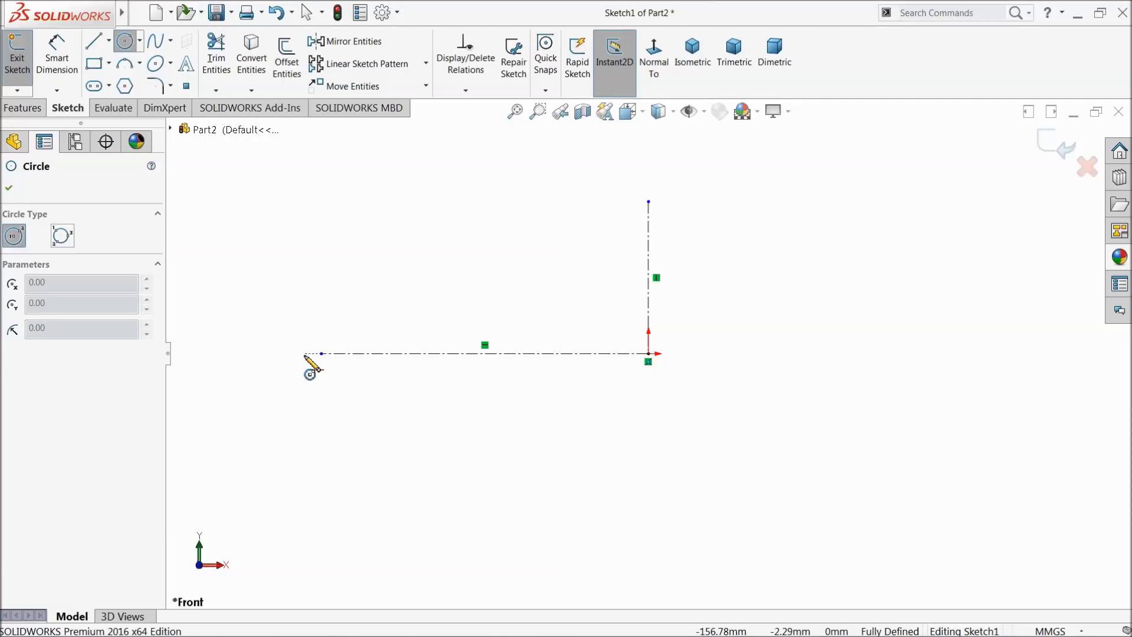
pyautogui.moveTo(321, 354); pyautogui.dragTo(321, 186)
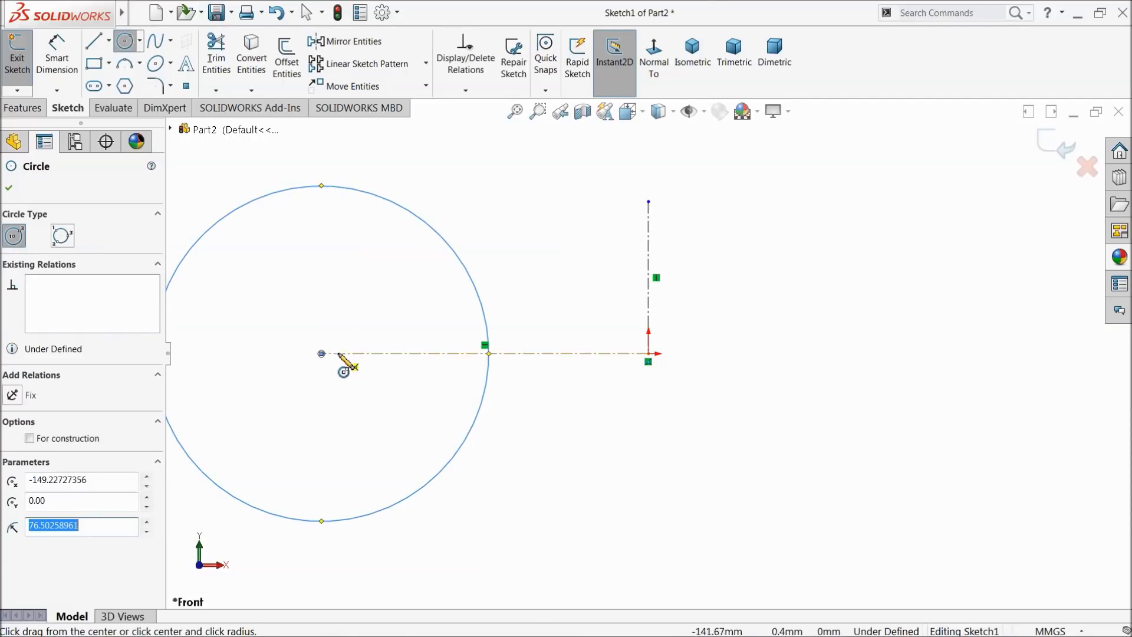
pyautogui.click(322, 256)
pyautogui.scroll(1, 553, 433)
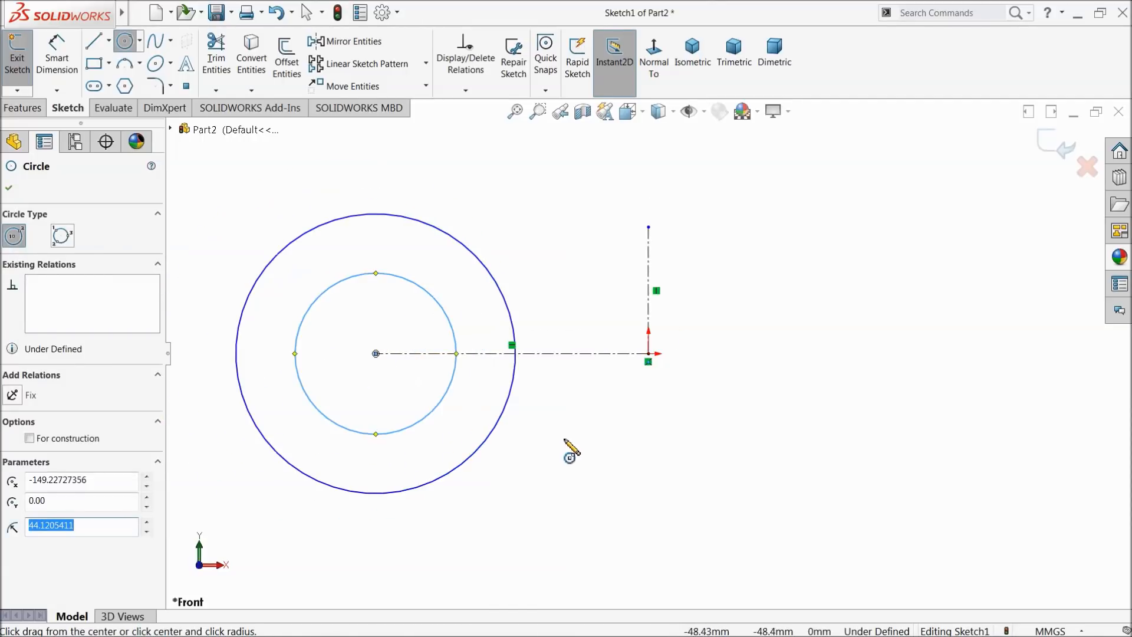
pyautogui.scroll(-1, 563, 438)
pyautogui.click(8, 187)
# Dimension the inner circle's diameter as 3.9624 mm
pyautogui.click(56, 58)
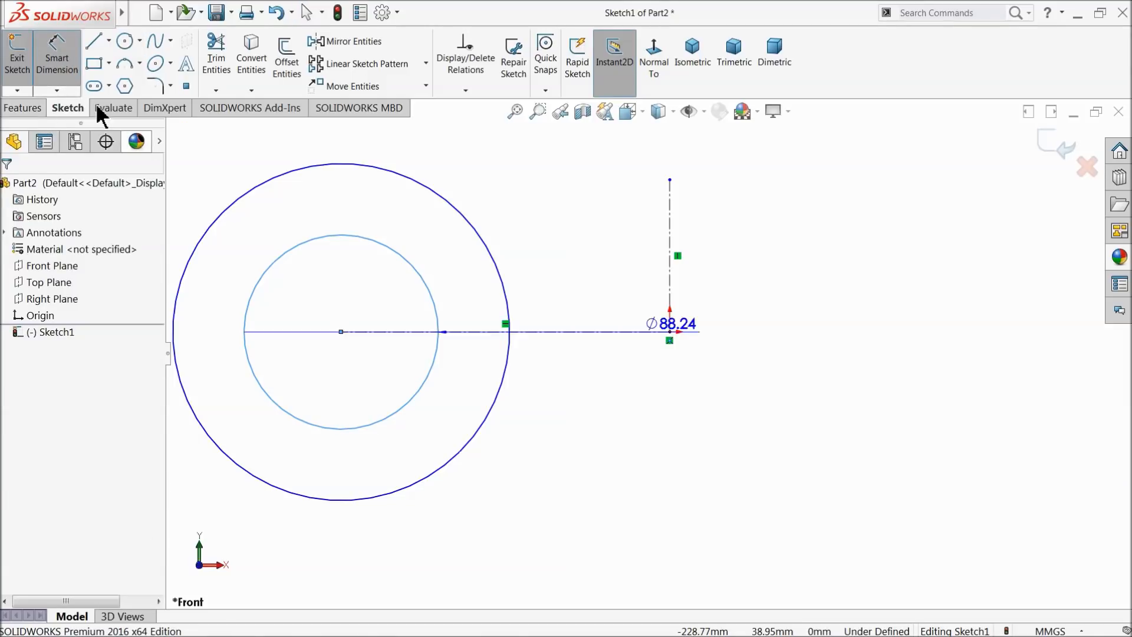
pyautogui.scroll(1, 648, 354)
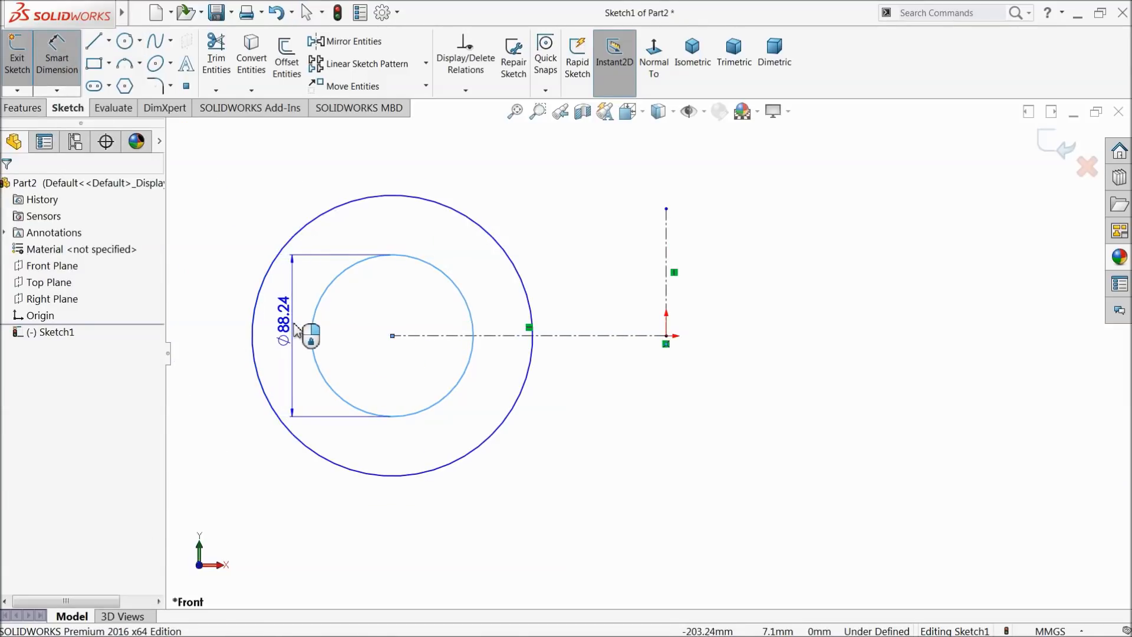
pyautogui.click(295, 328)
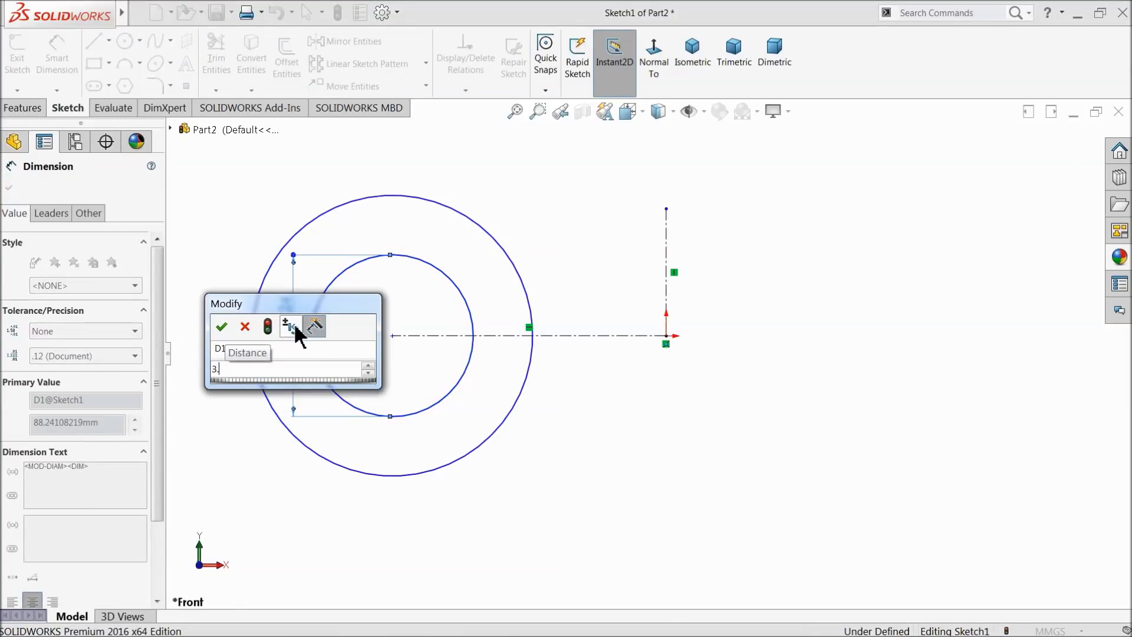
pyautogui.write('9624')
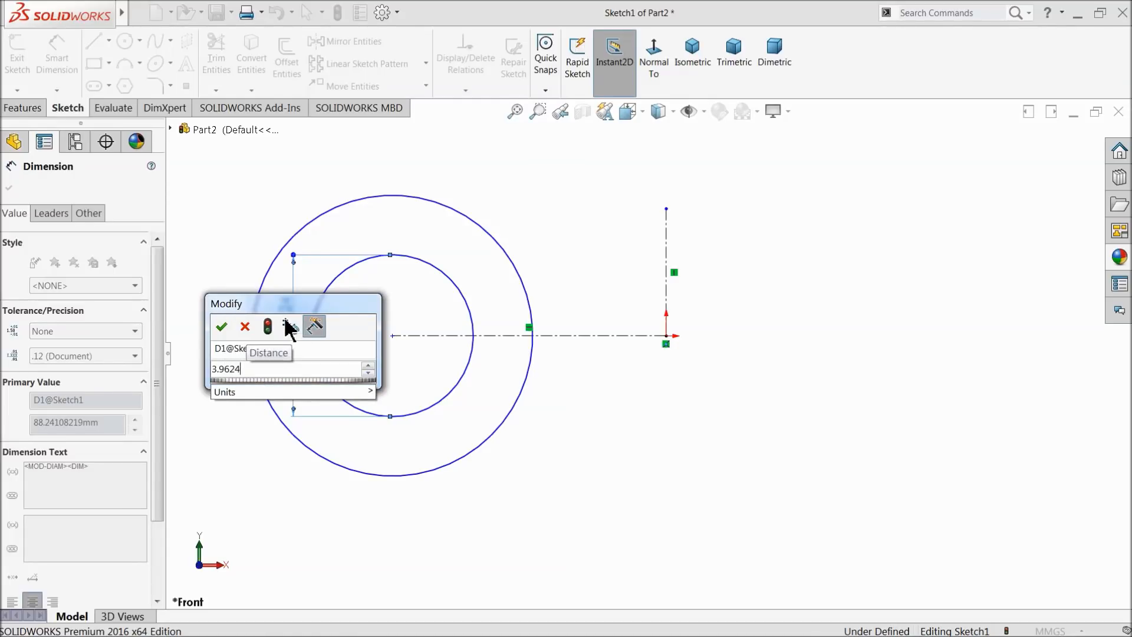
pyautogui.click(222, 326)
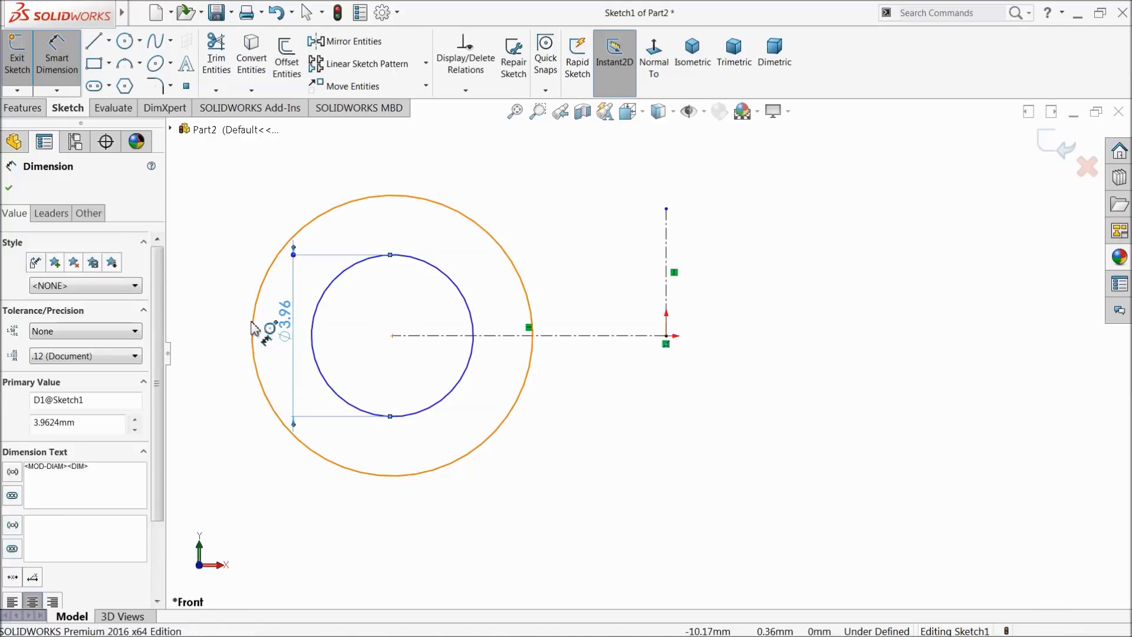
# Dimension the outer circle's diameter as 12.065 mm
pyautogui.click(254, 325)
pyautogui.click(214, 327)
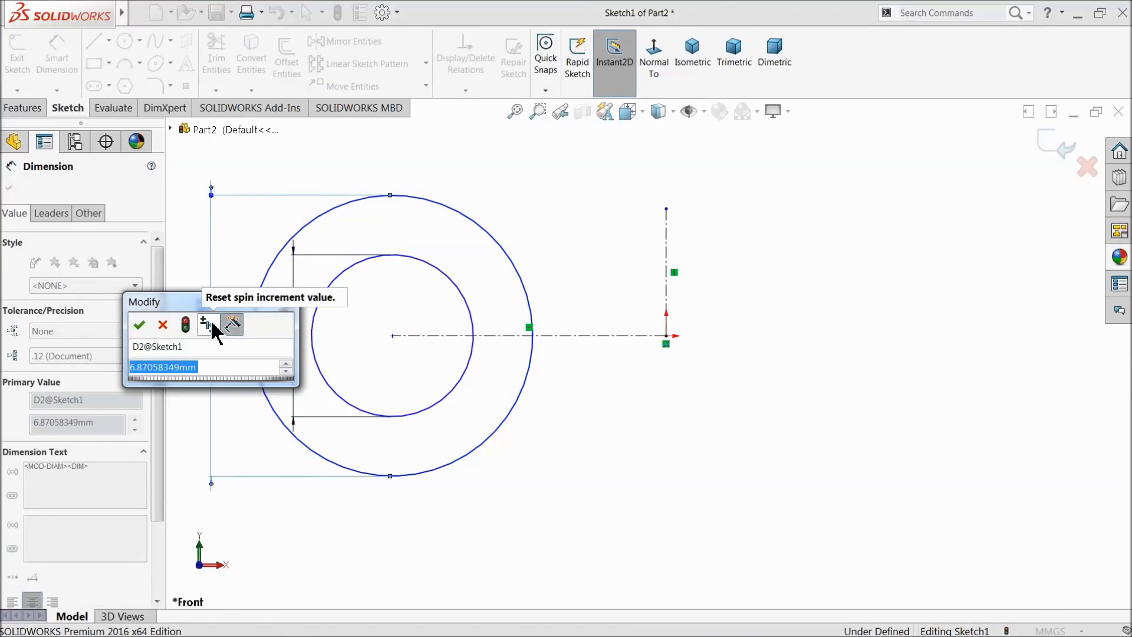
pyautogui.write('12')
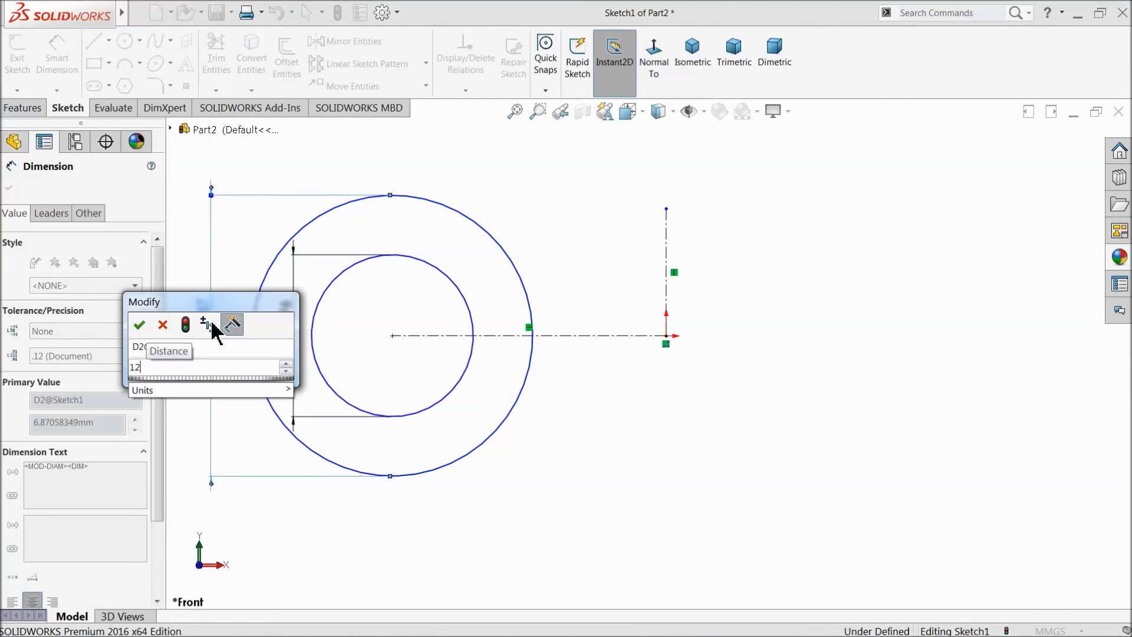
pyautogui.write('.')
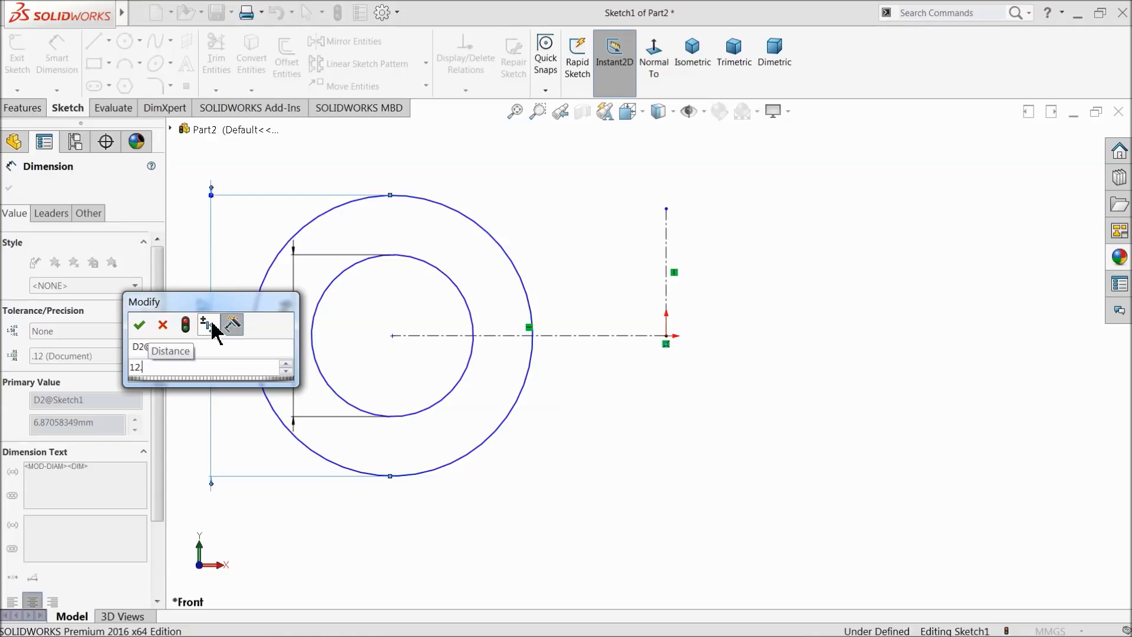
pyautogui.write('065')
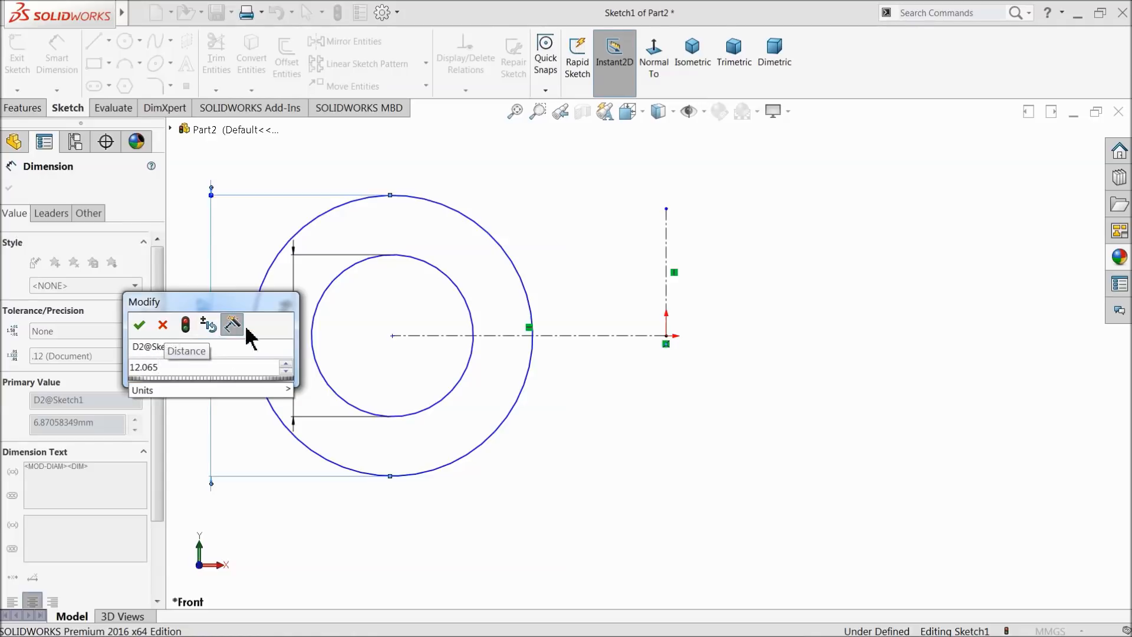
pyautogui.click(140, 324)
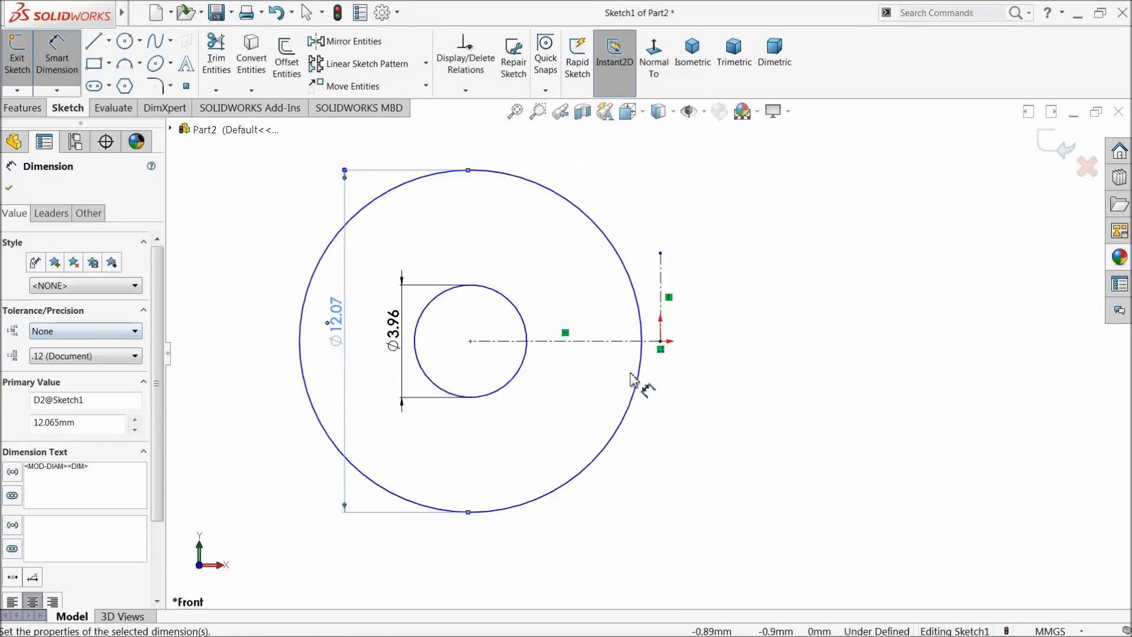
# Dimension the horizontal centerline's length as 6 mm and move both diameter dimensions outside the outer circle
pyautogui.scroll(-3, 629, 379)
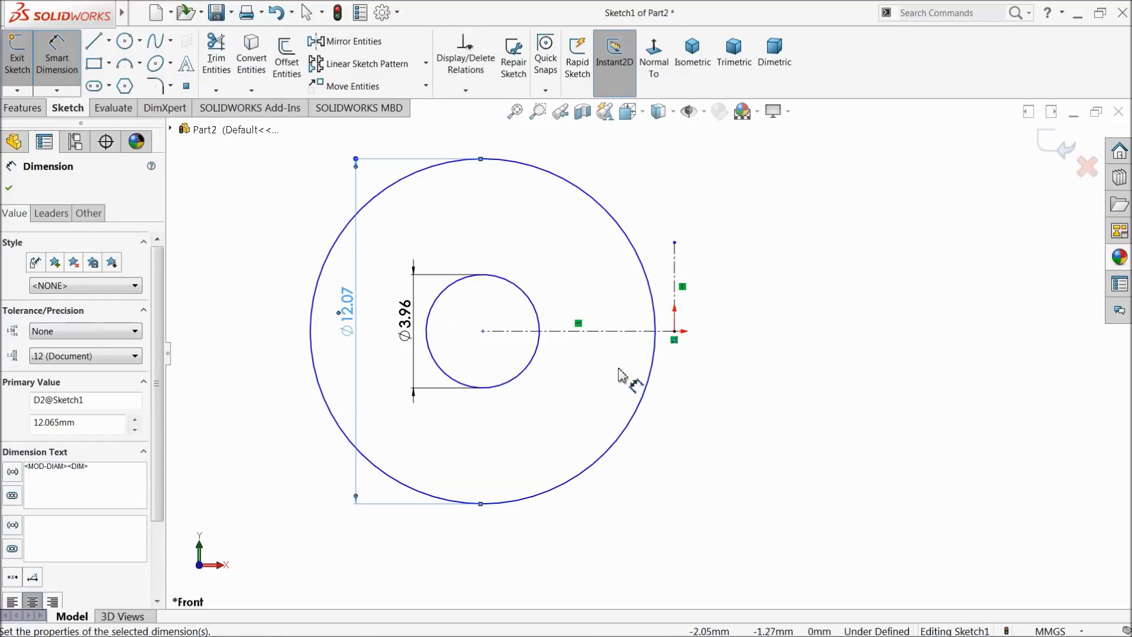
pyautogui.click(589, 337)
pyautogui.click(586, 531)
pyautogui.write('6')
pyautogui.press('Return')
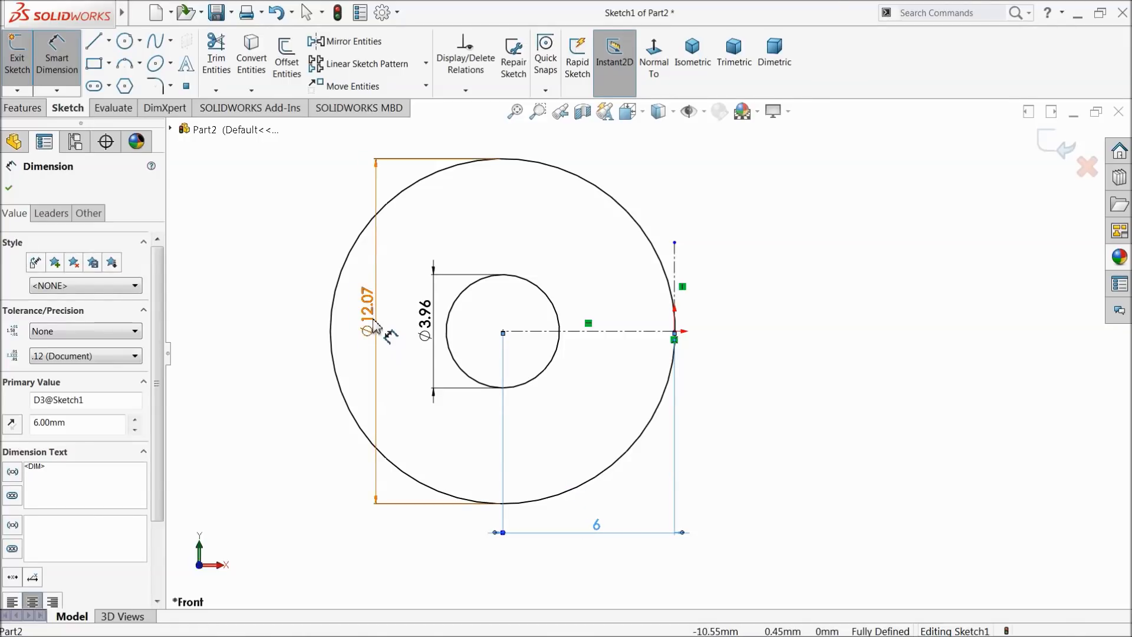
pyautogui.moveTo(382, 323); pyautogui.dragTo(246, 325)
pyautogui.moveTo(427, 327); pyautogui.dragTo(262, 320)
pyautogui.click(9, 188)
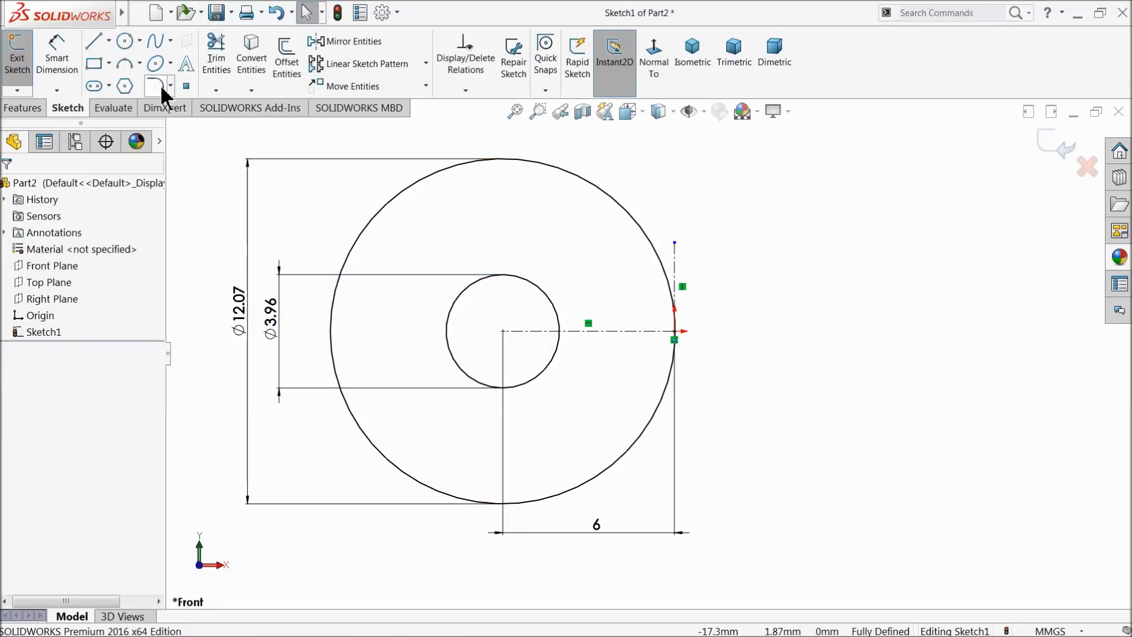
# Mirror both concentric circles about the vertical centerline, keeping the originals
pyautogui.click(339, 42)
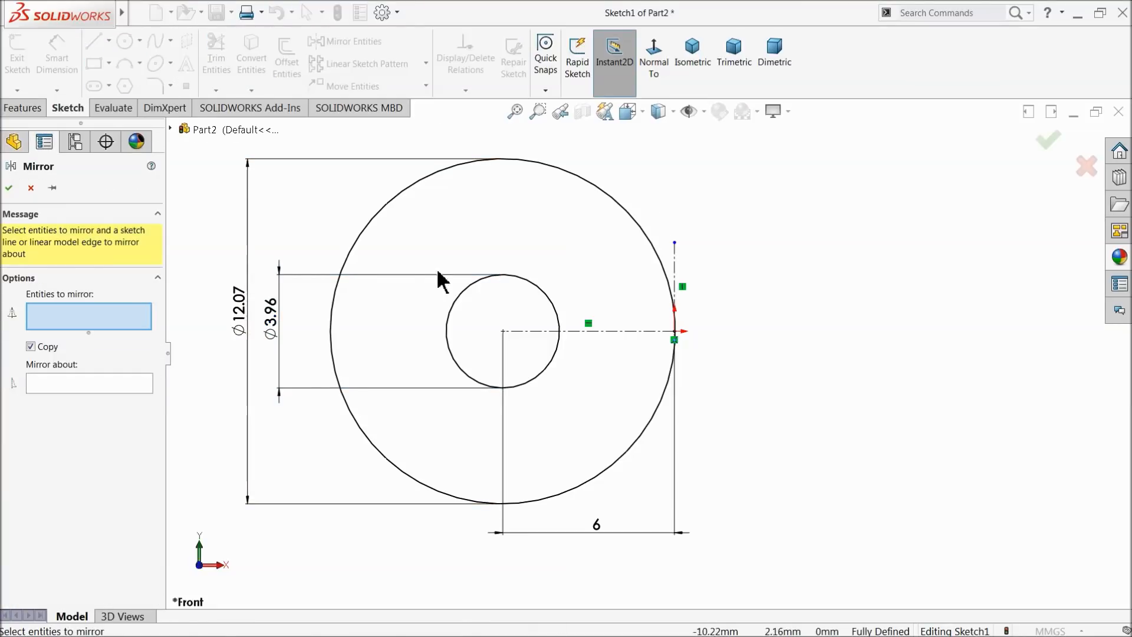
pyautogui.click(461, 304)
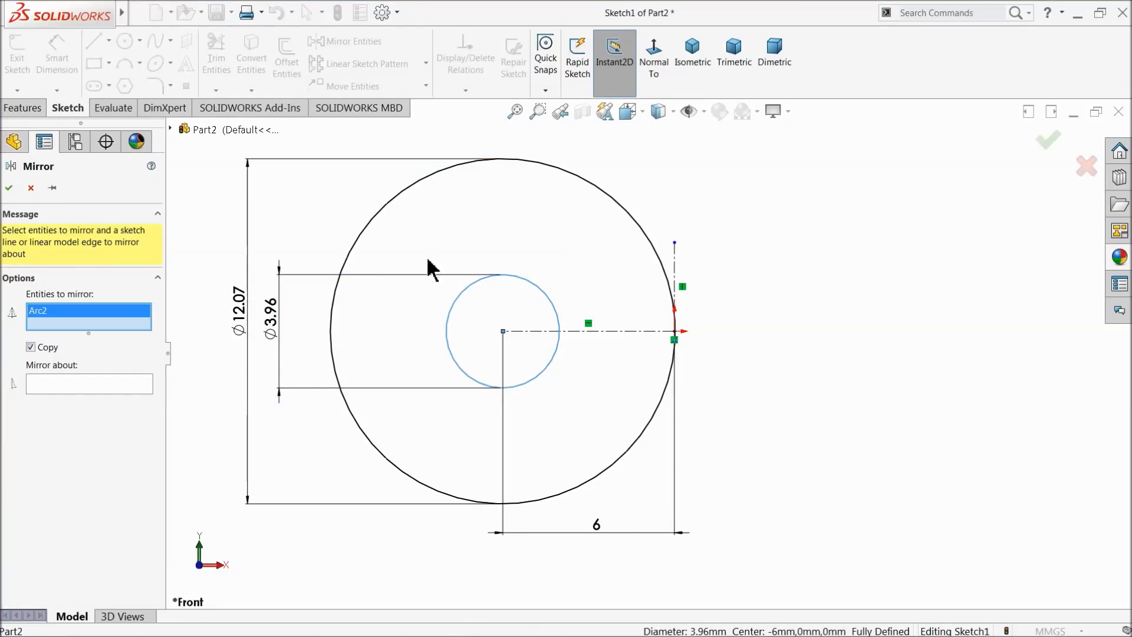
pyautogui.click(382, 224)
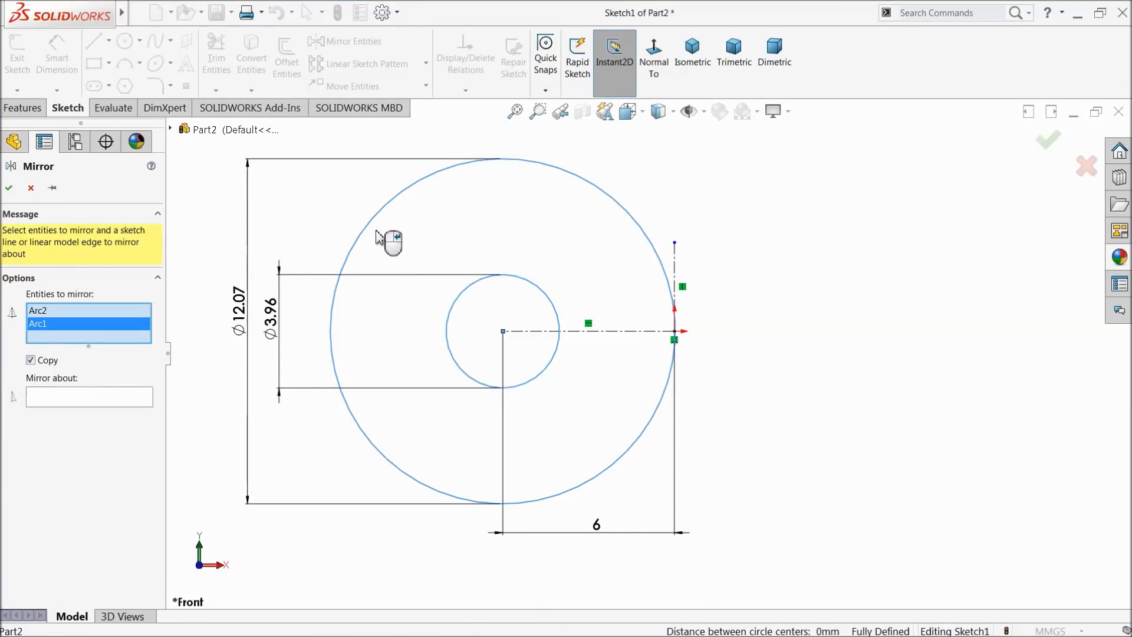
pyautogui.click(675, 260)
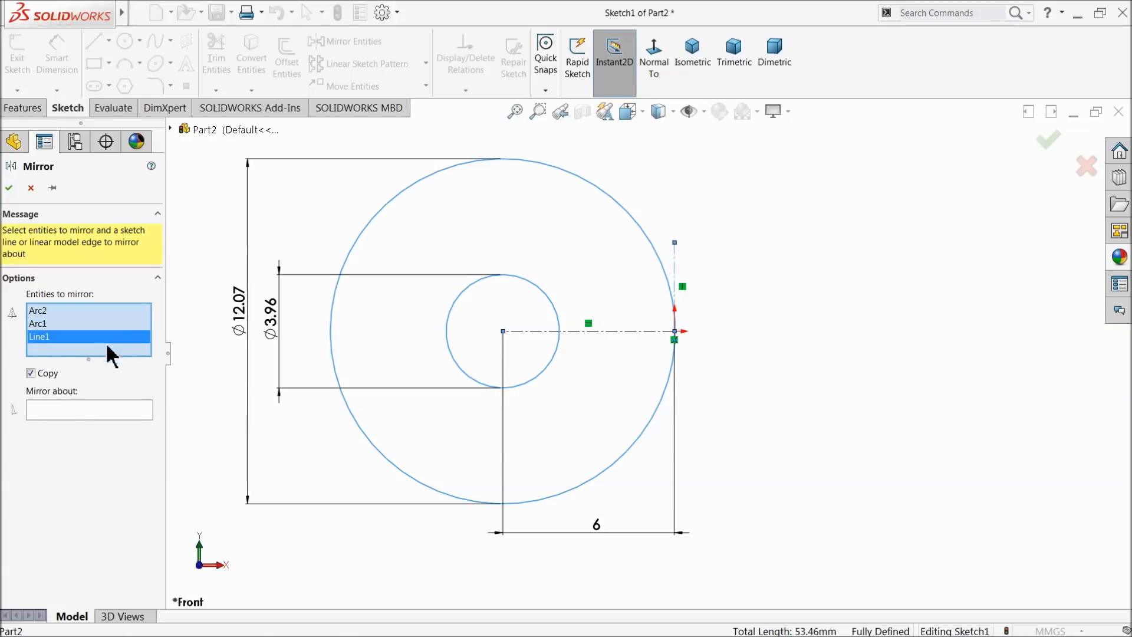
pyautogui.click(73, 411)
pyautogui.click(675, 266)
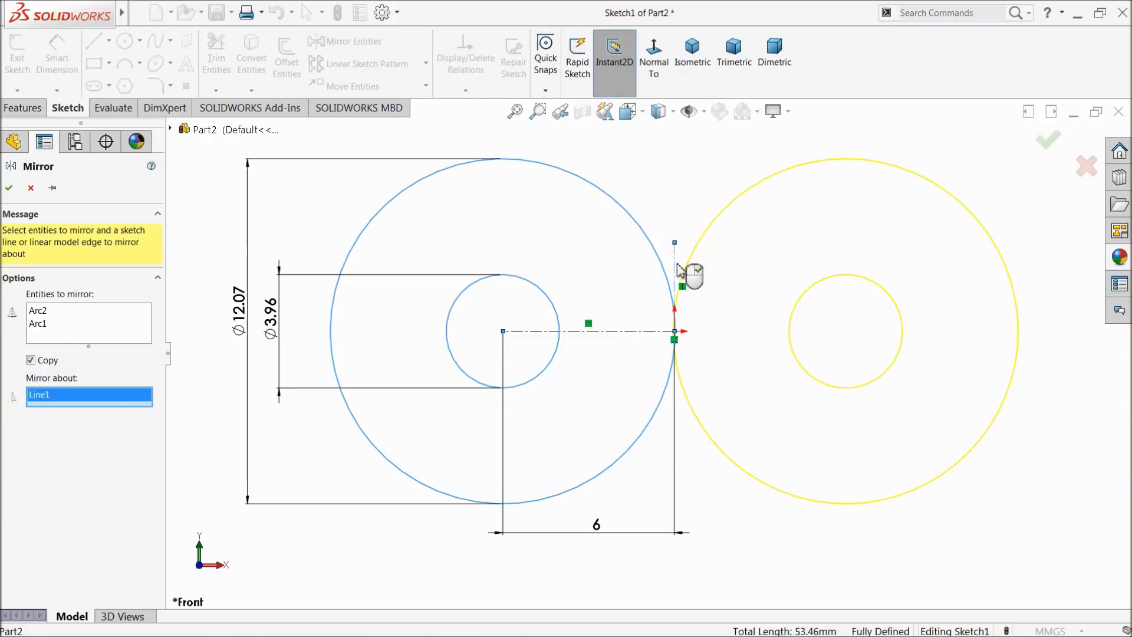
pyautogui.click(8, 188)
# Sketch a downward-bulging three-point arc joining the upper inner sides of the two large circles across the vertical centerline
pyautogui.click(125, 64)
pyautogui.scroll(-3, 771, 210)
pyautogui.click(511, 201)
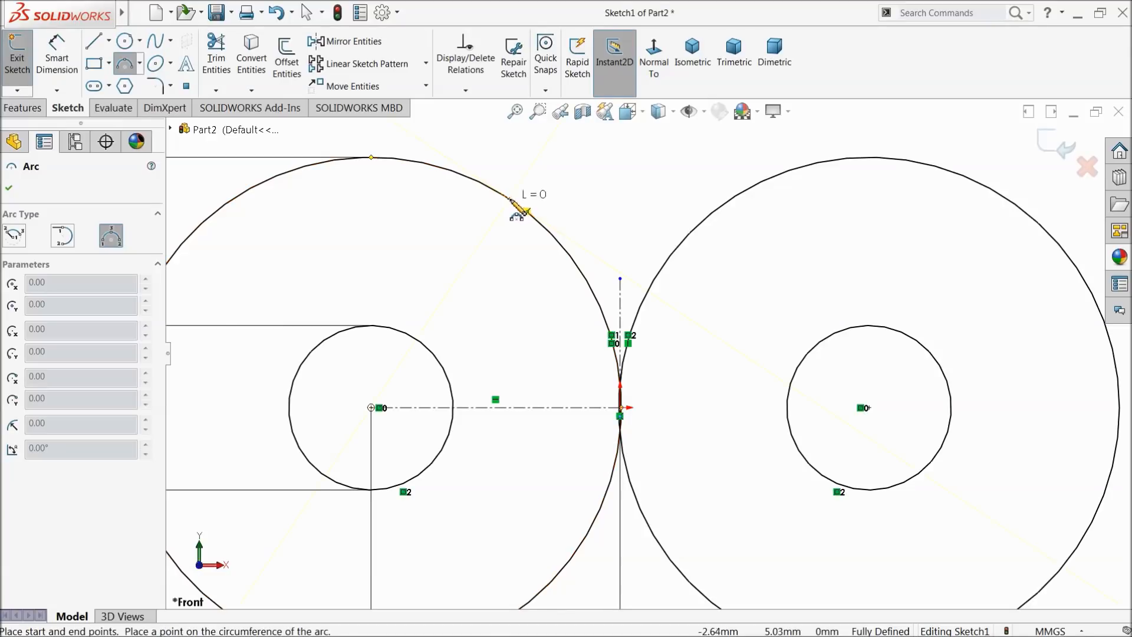
pyautogui.click(709, 218)
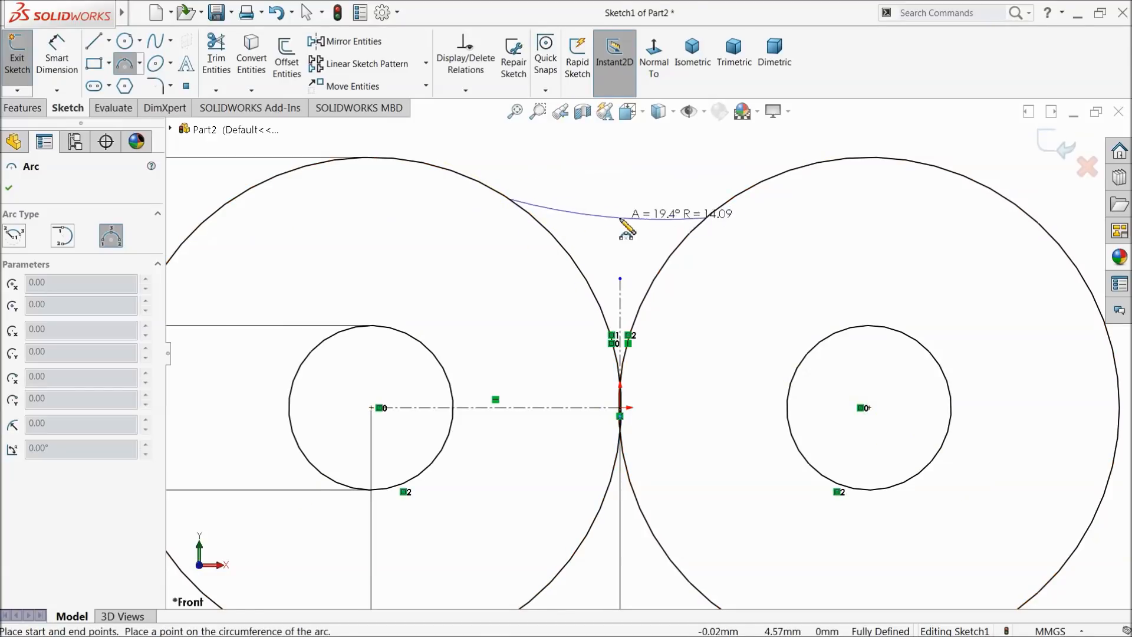
pyautogui.click(626, 230)
pyautogui.rightClick(616, 154)
pyautogui.click(660, 195)
# Add a tangent relation between the connecting arc and the original large circle on the negative X side
pyautogui.scroll(-1, 504, 200)
pyautogui.scroll(-3, 504, 201)
pyautogui.moveTo(598, 227); pyautogui.dragTo(527, 314)
pyautogui.click(571, 265)
pyautogui.scroll(3, 646, 346)
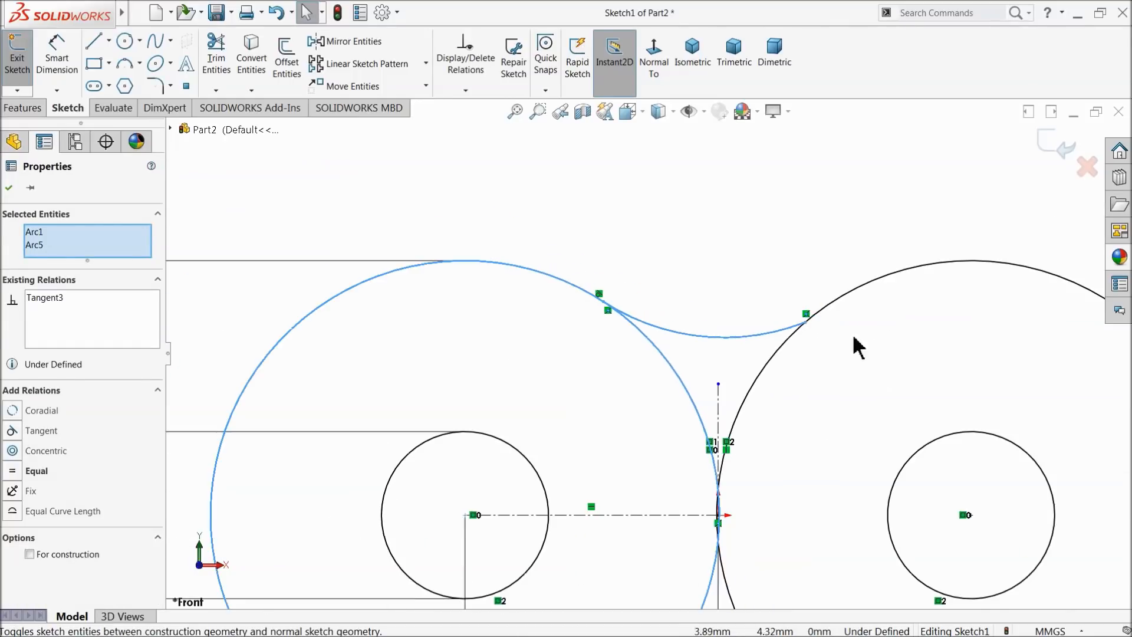
# Add a tangent relation between the connecting arc and the mirrored large circle
pyautogui.scroll(-3, 857, 346)
pyautogui.click(485, 207)
pyautogui.moveTo(732, 284); pyautogui.dragTo(664, 396)
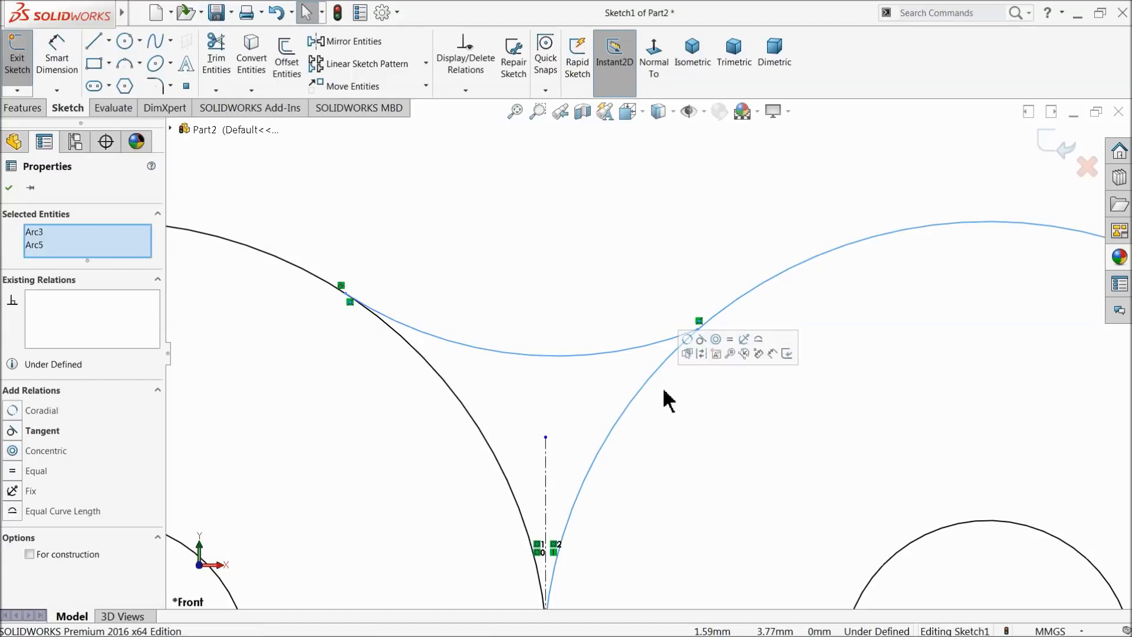
pyautogui.click(701, 342)
pyautogui.click(599, 233)
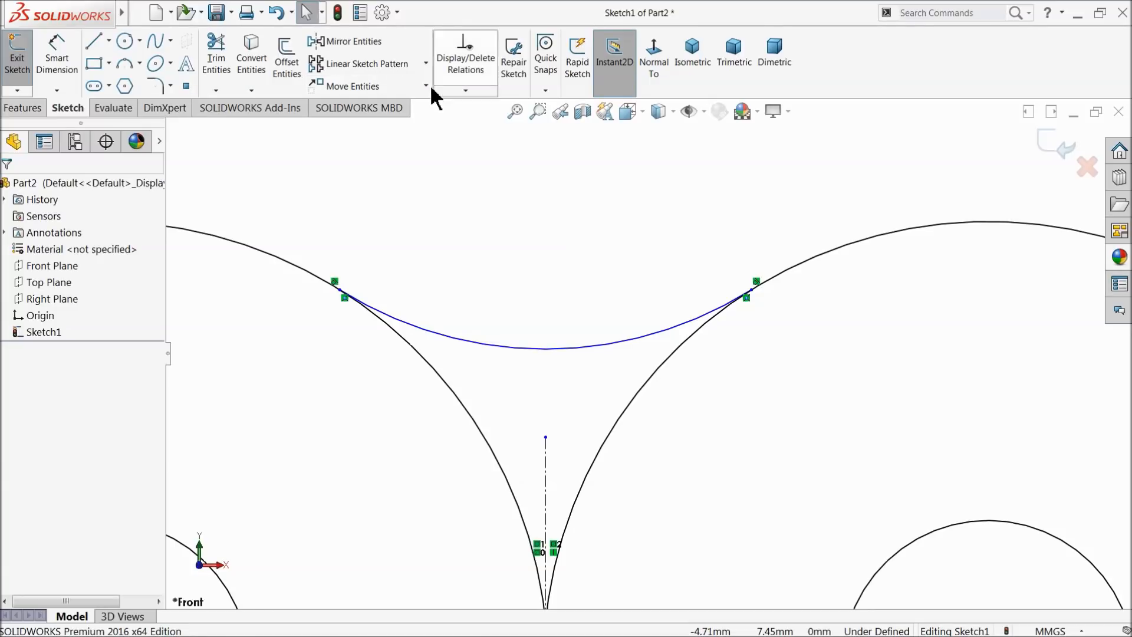
# Dimension the connecting arc's radius as 3.2140972 mm
pyautogui.click(62, 70)
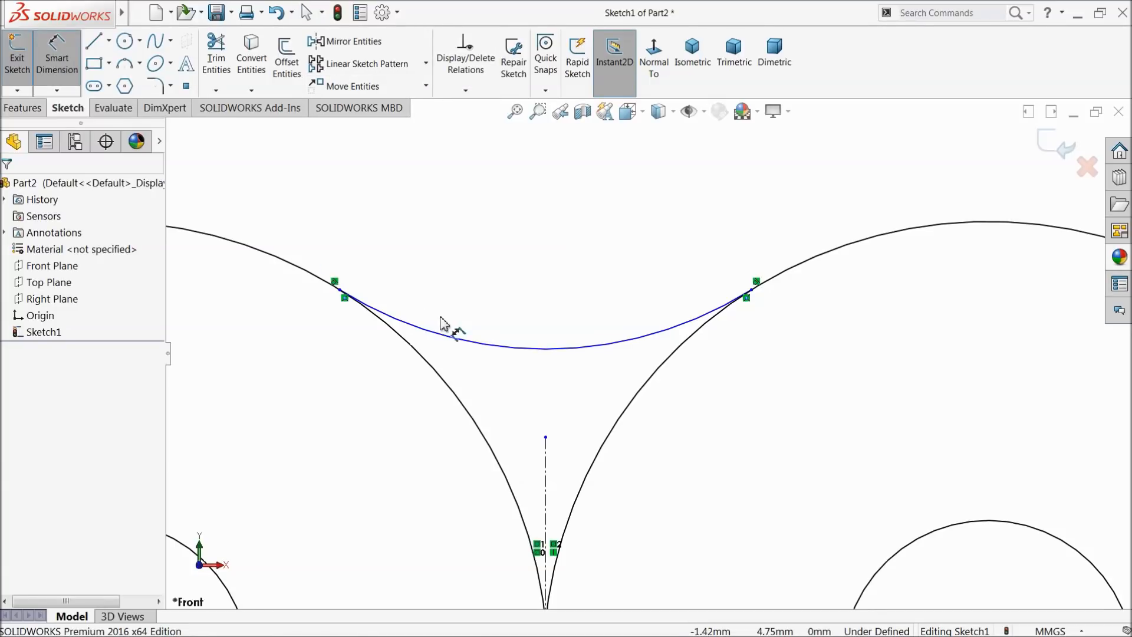
pyautogui.click(458, 342)
pyautogui.click(505, 261)
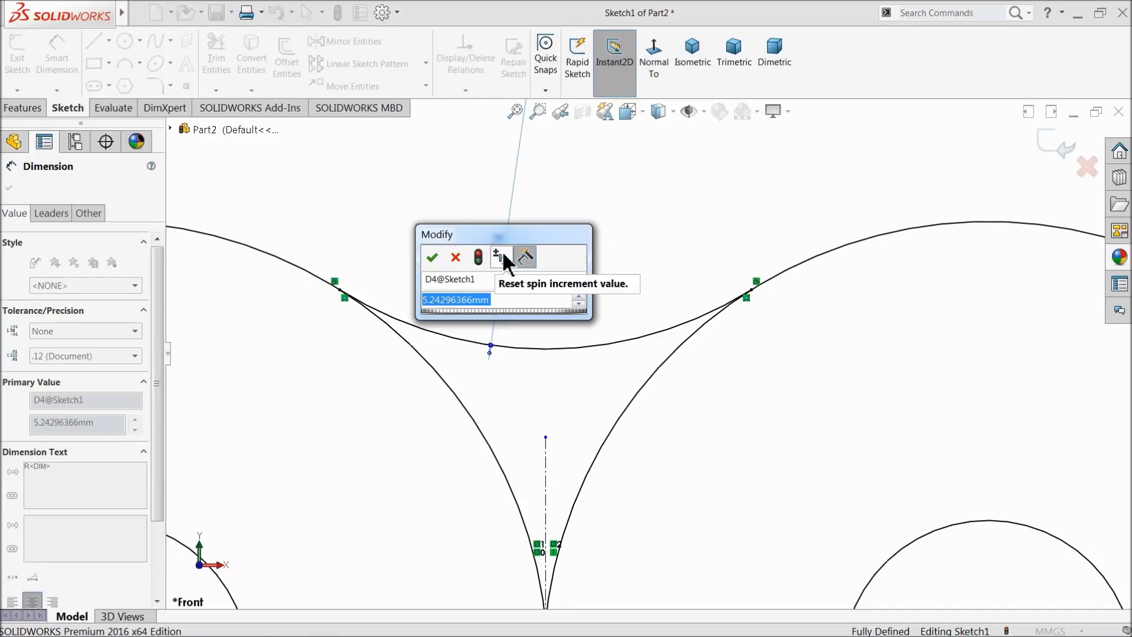
pyautogui.write('3.2')
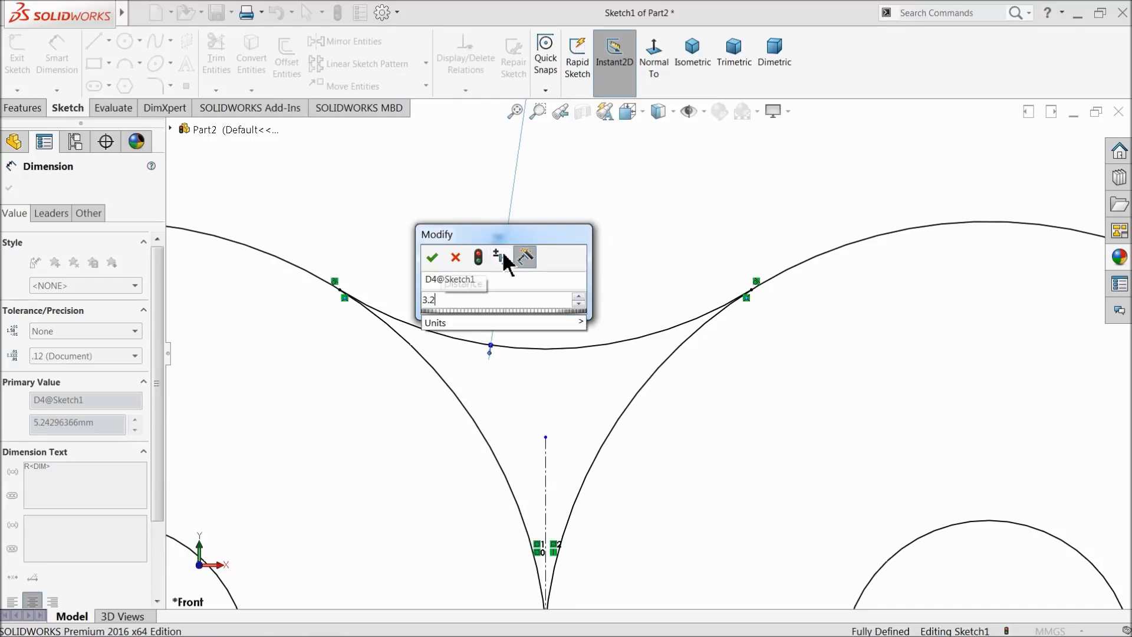
pyautogui.write('140')
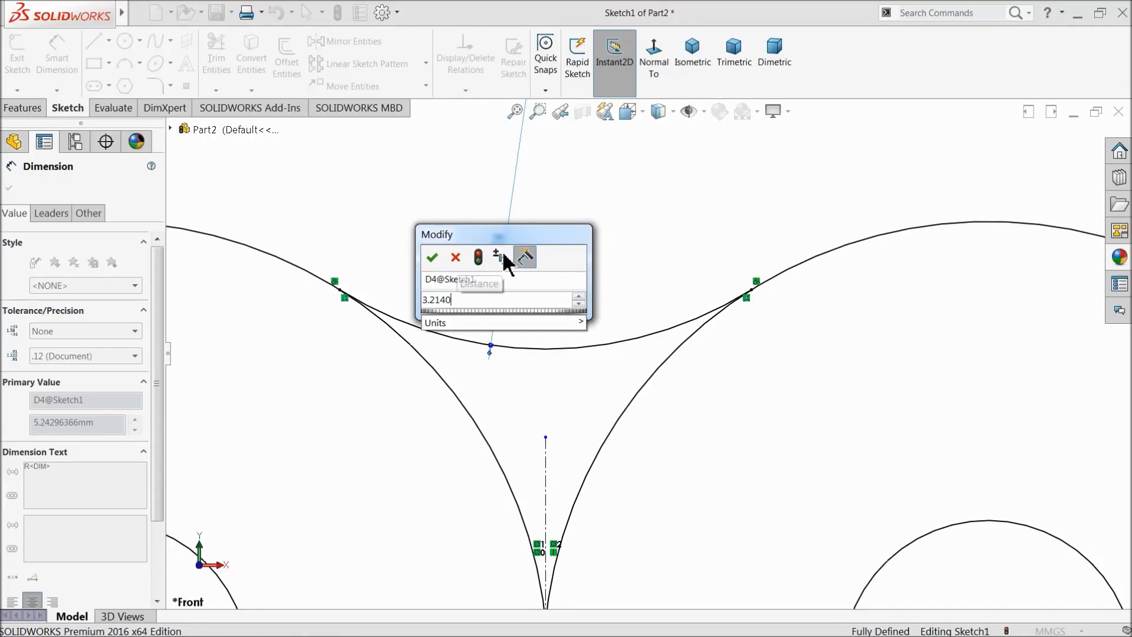
pyautogui.write('972')
pyautogui.click(432, 257)
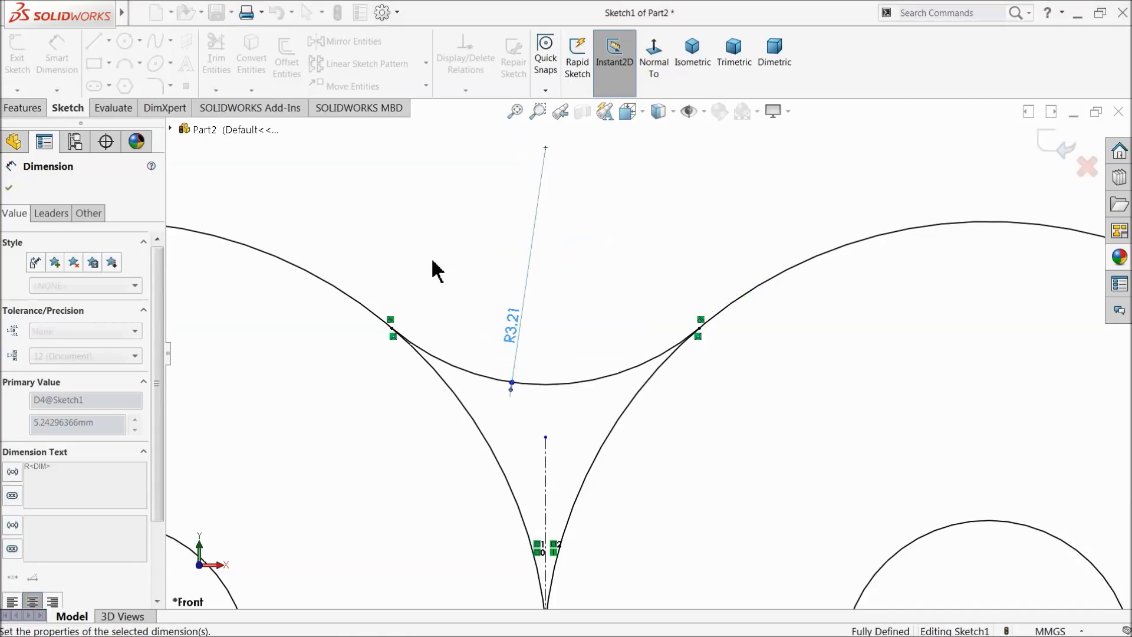
# Mirror the upper connecting arc about the horizontal centerline to join the lower inner sides of the large circles
pyautogui.press('f')
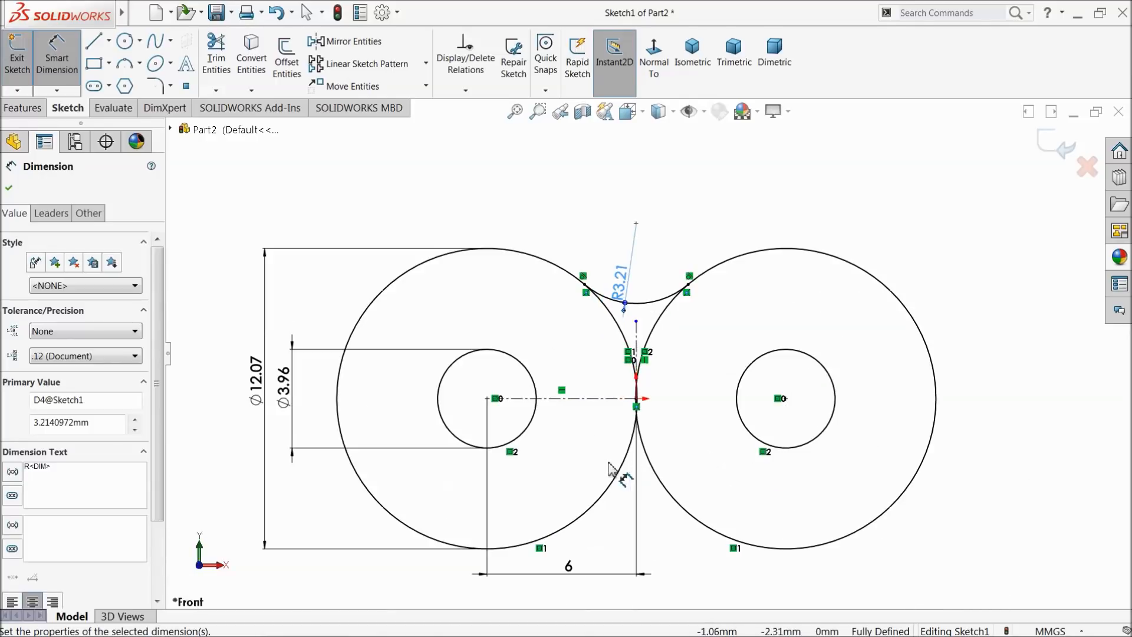
pyautogui.click(354, 41)
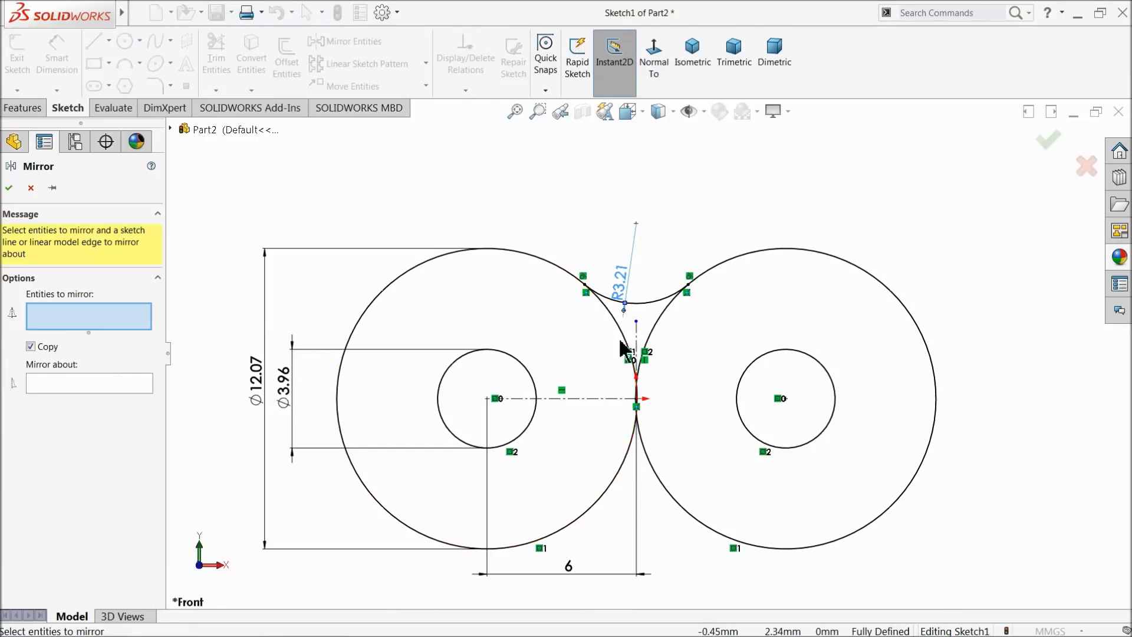
pyautogui.click(646, 302)
pyautogui.click(65, 384)
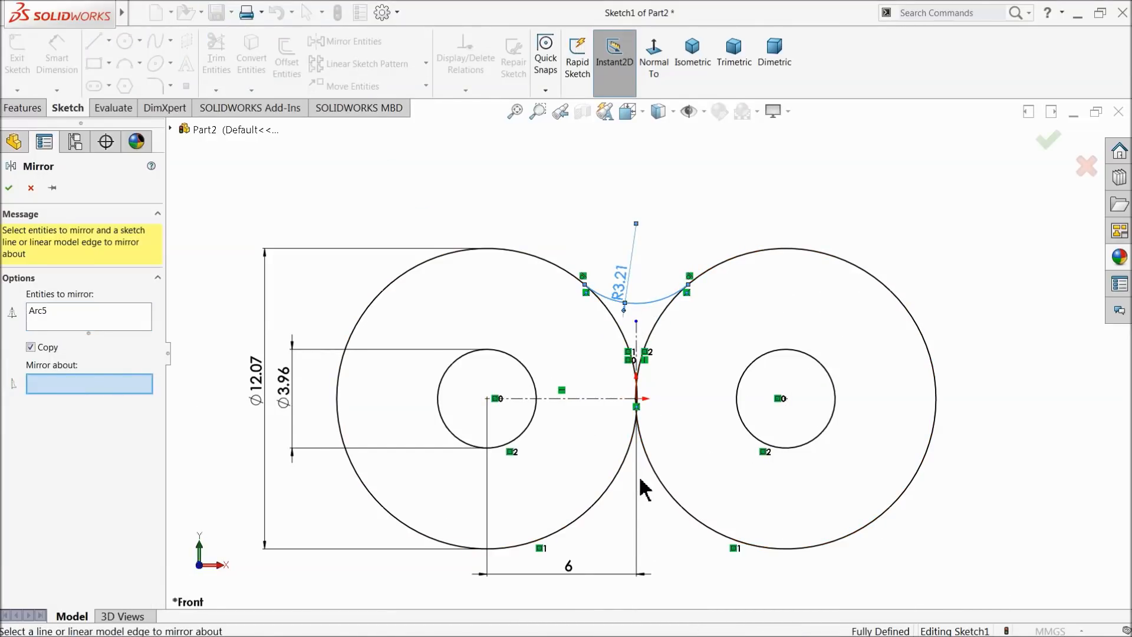
pyautogui.click(579, 399)
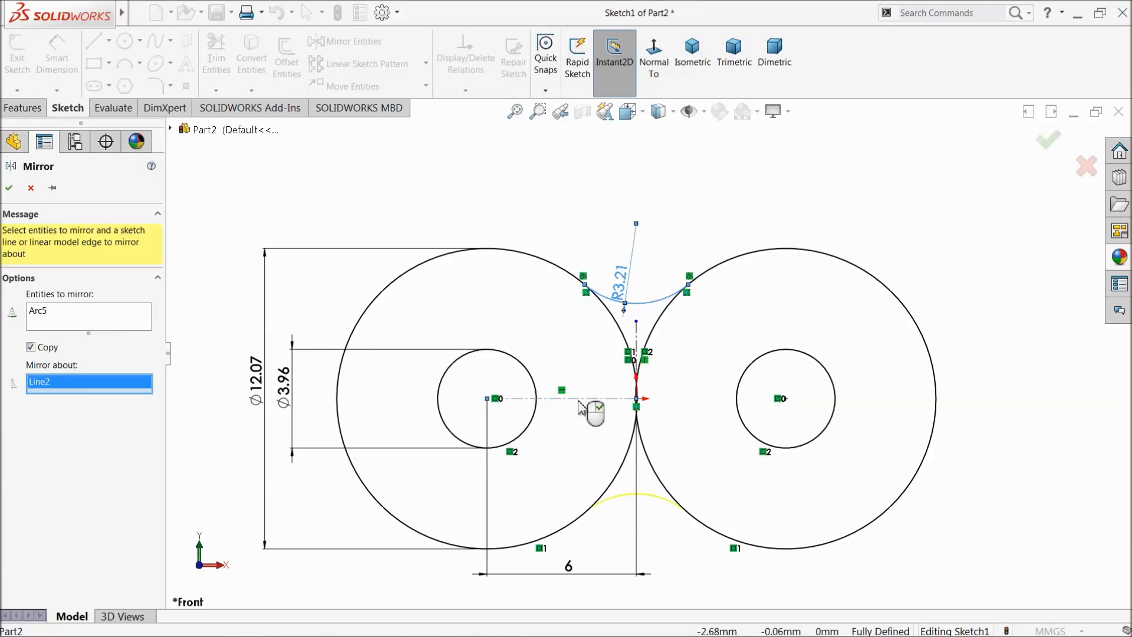
pyautogui.click(10, 188)
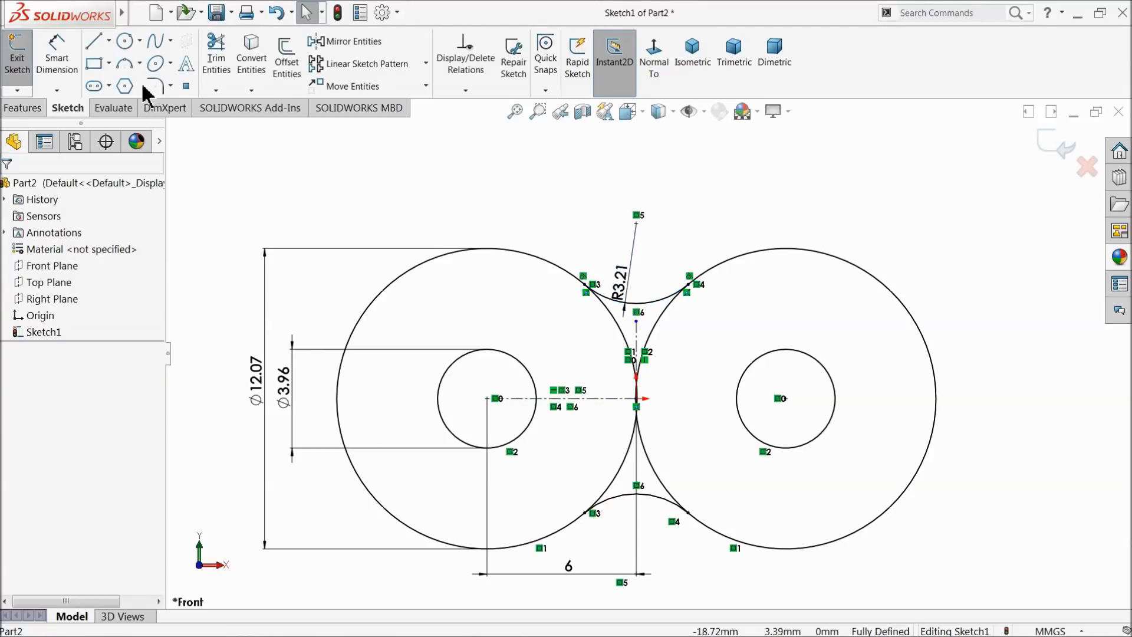
# Trim away the inner portions of both large circles between the connecting arcs, leaving one closed outer link profile
pyautogui.click(220, 59)
pyautogui.scroll(-3, 783, 403)
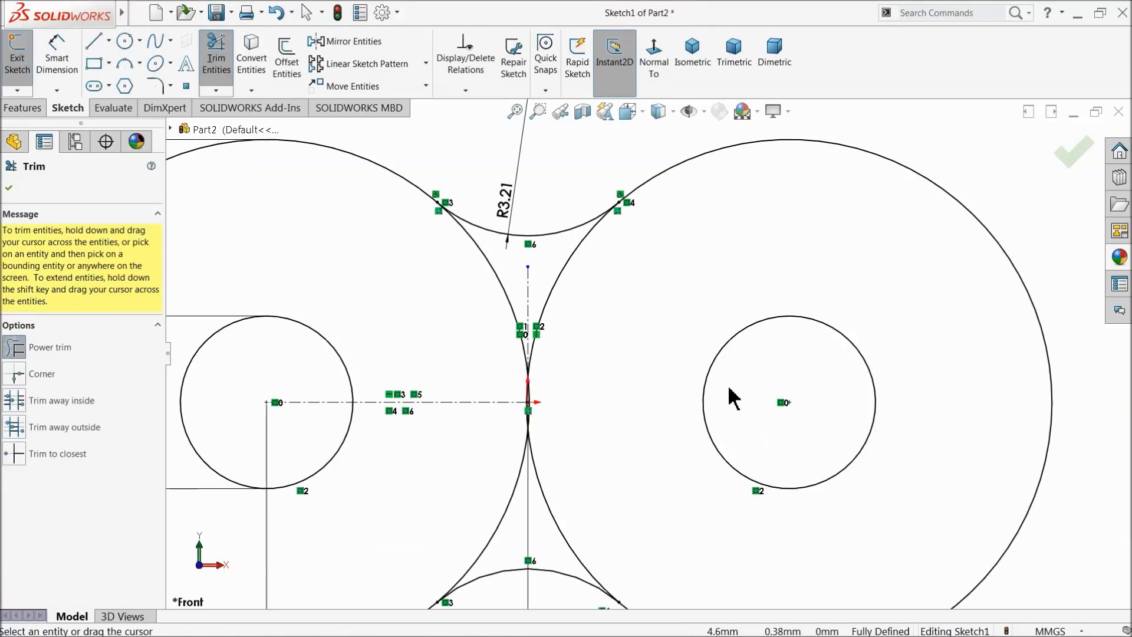
pyautogui.moveTo(471, 324)
pyautogui.mouseDown()
pyautogui.moveTo(518, 263)
pyautogui.moveTo(553, 262)
pyautogui.moveTo(568, 276)
pyautogui.moveTo(586, 336)
pyautogui.moveTo(587, 451)
pyautogui.mouseUp()
pyautogui.moveTo(565, 504)
pyautogui.mouseDown()
pyautogui.moveTo(553, 518)
pyautogui.moveTo(508, 510)
pyautogui.mouseUp()
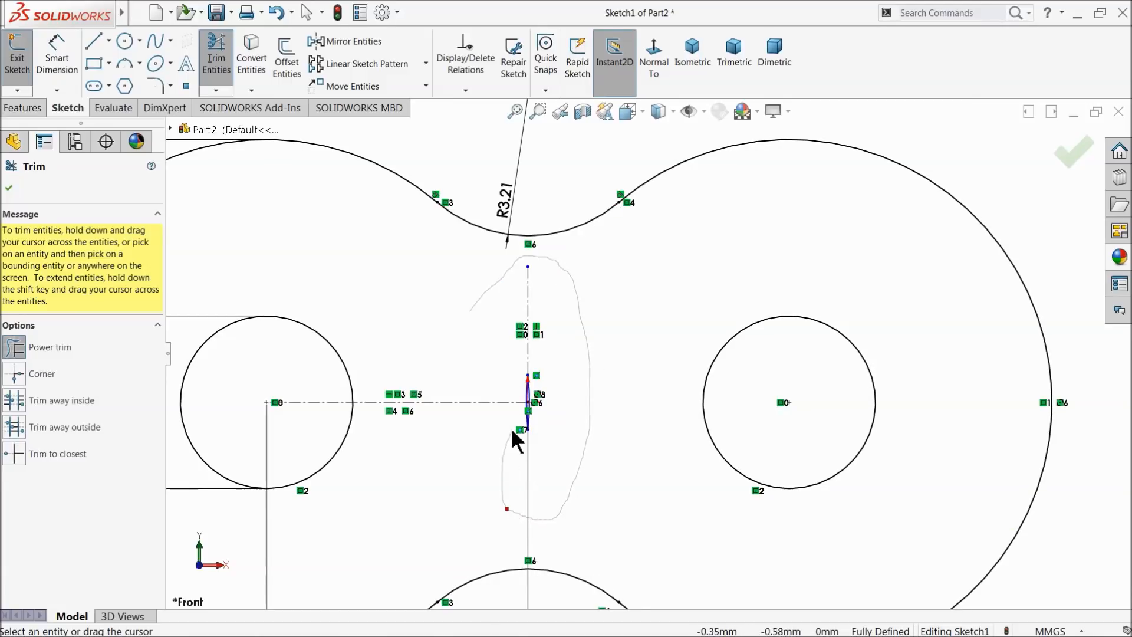
pyautogui.moveTo(526, 429)
pyautogui.mouseDown()
pyautogui.moveTo(537, 432)
pyautogui.moveTo(542, 395)
pyautogui.moveTo(523, 402)
pyautogui.mouseUp()
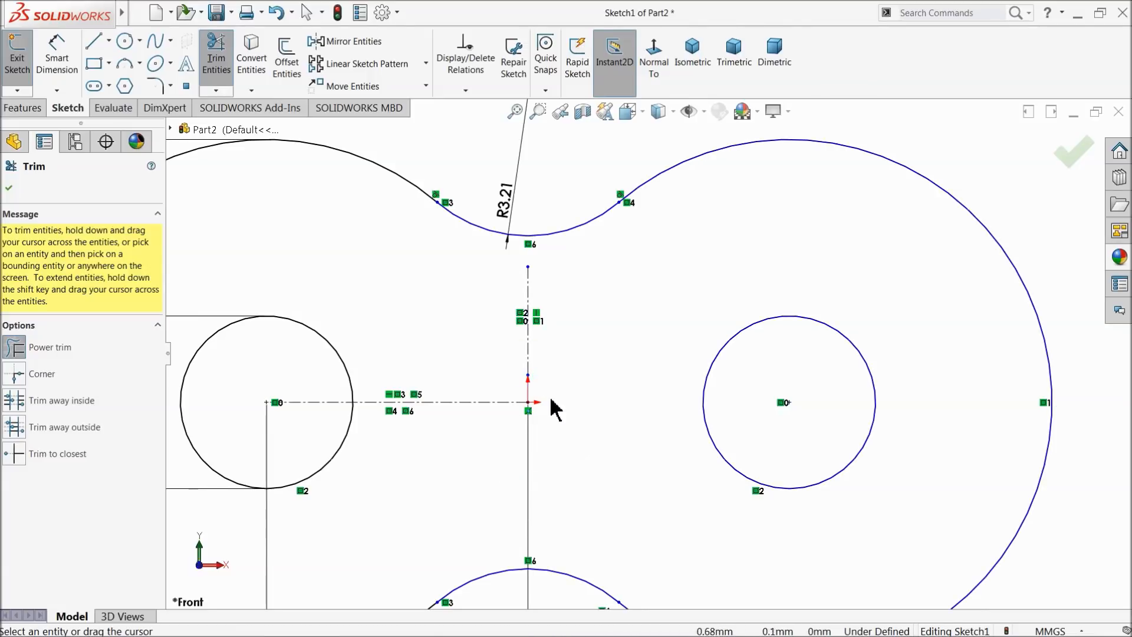
pyautogui.scroll(3, 660, 398)
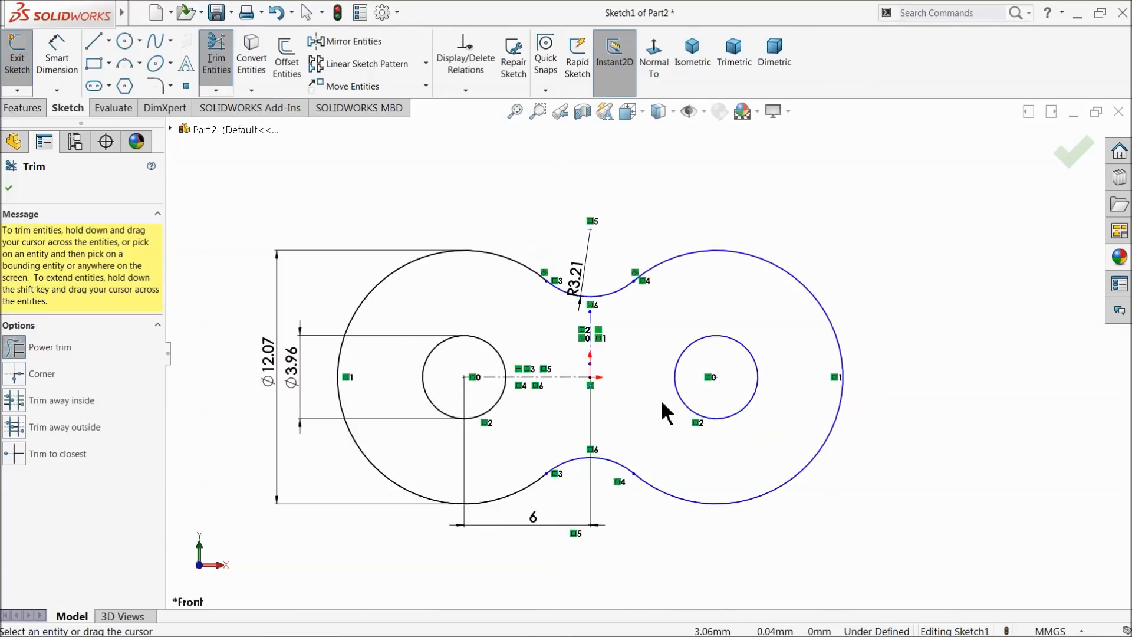
# Extend the lower end of the trimmed vertical centerline back to the sketch origin
pyautogui.scroll(-3, 586, 338)
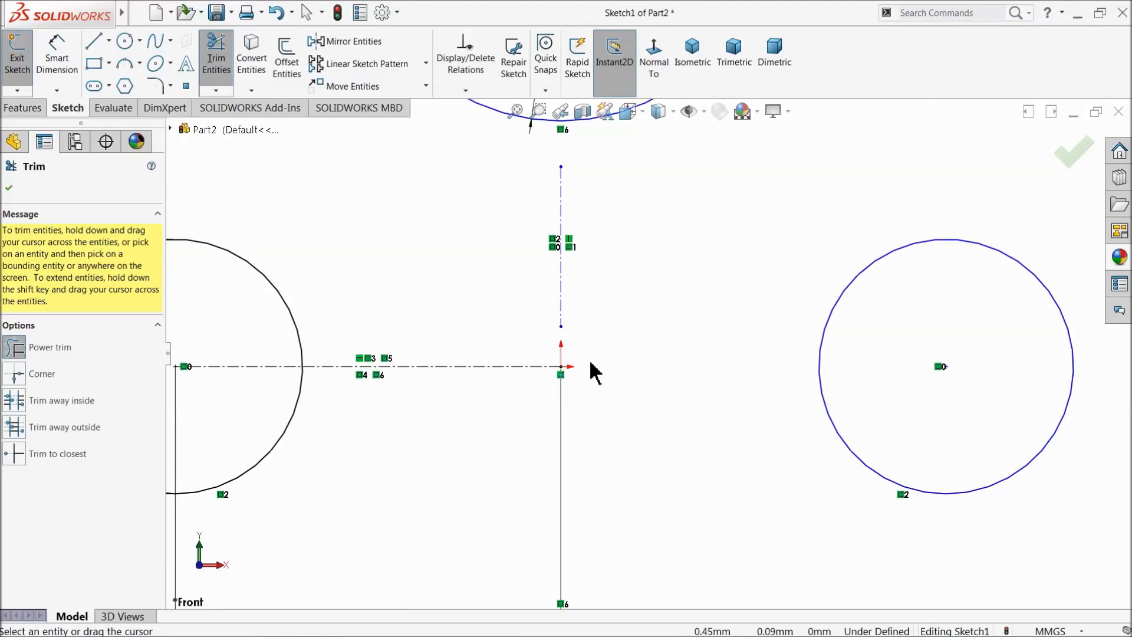
pyautogui.click(561, 332)
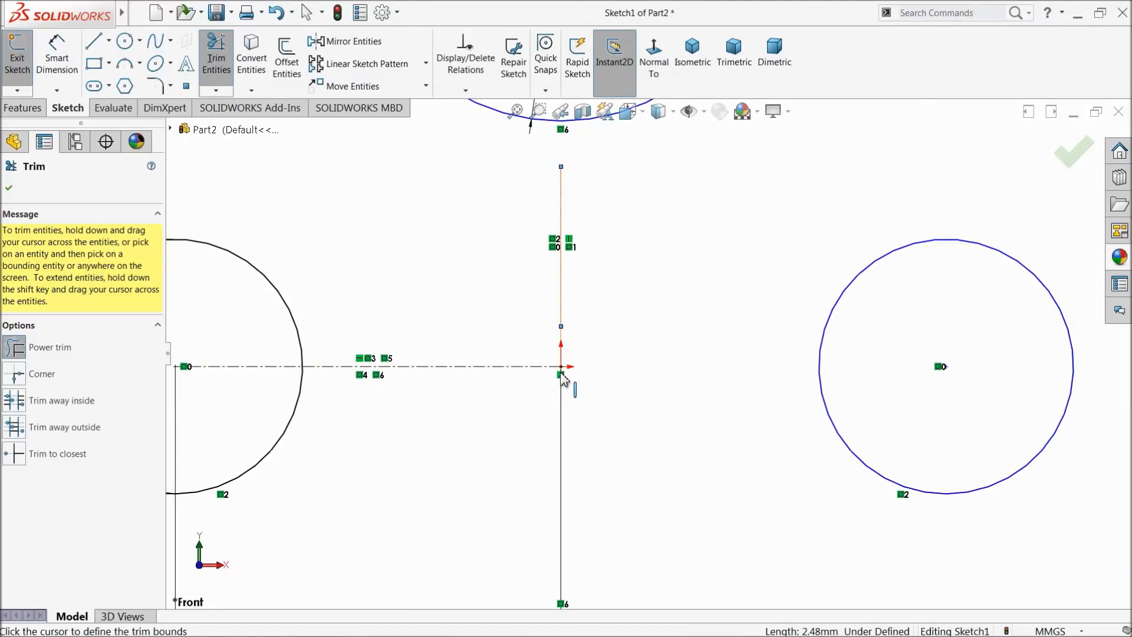
pyautogui.scroll(3, 621, 361)
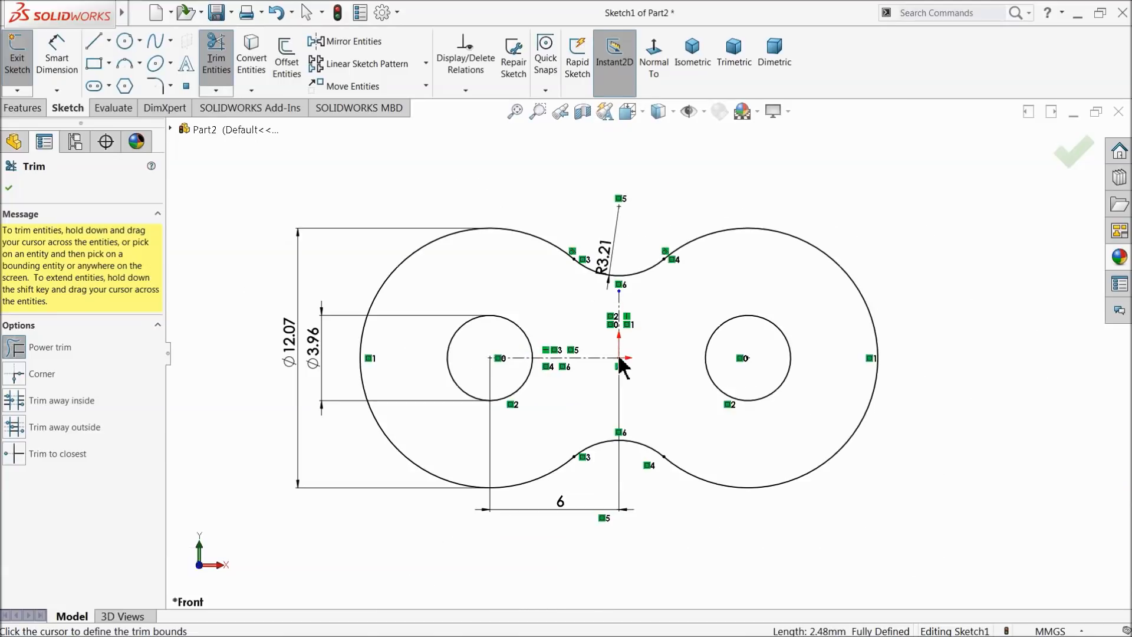
pyautogui.click(9, 188)
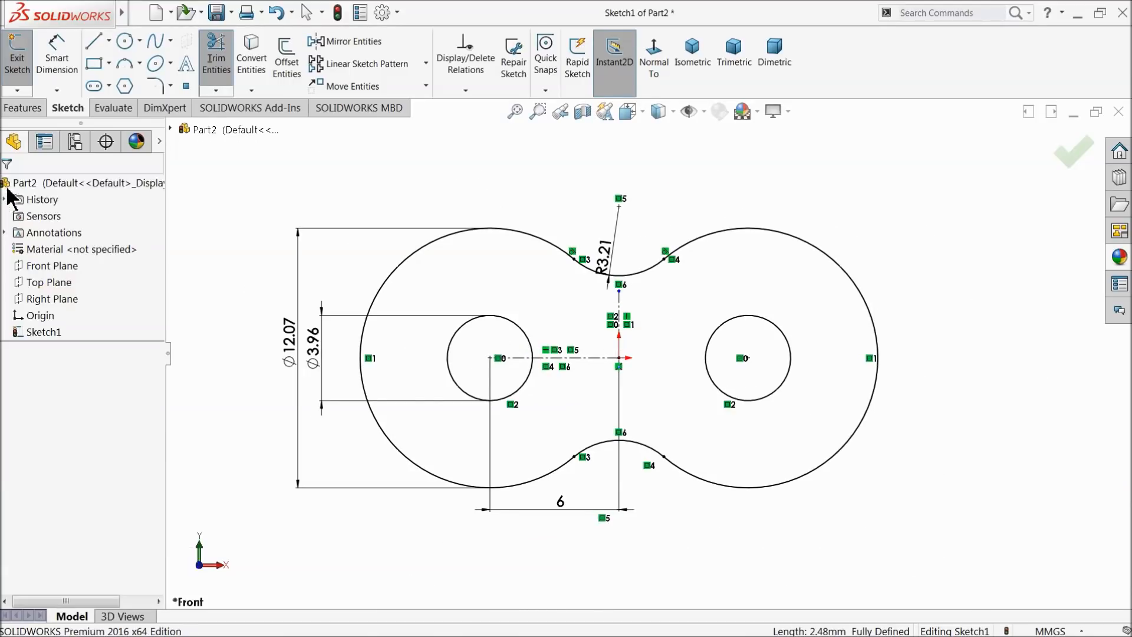
# Extrude the link profile as a blind boss 1.5875 mm deep
pyautogui.click(22, 108)
pyautogui.click(24, 56)
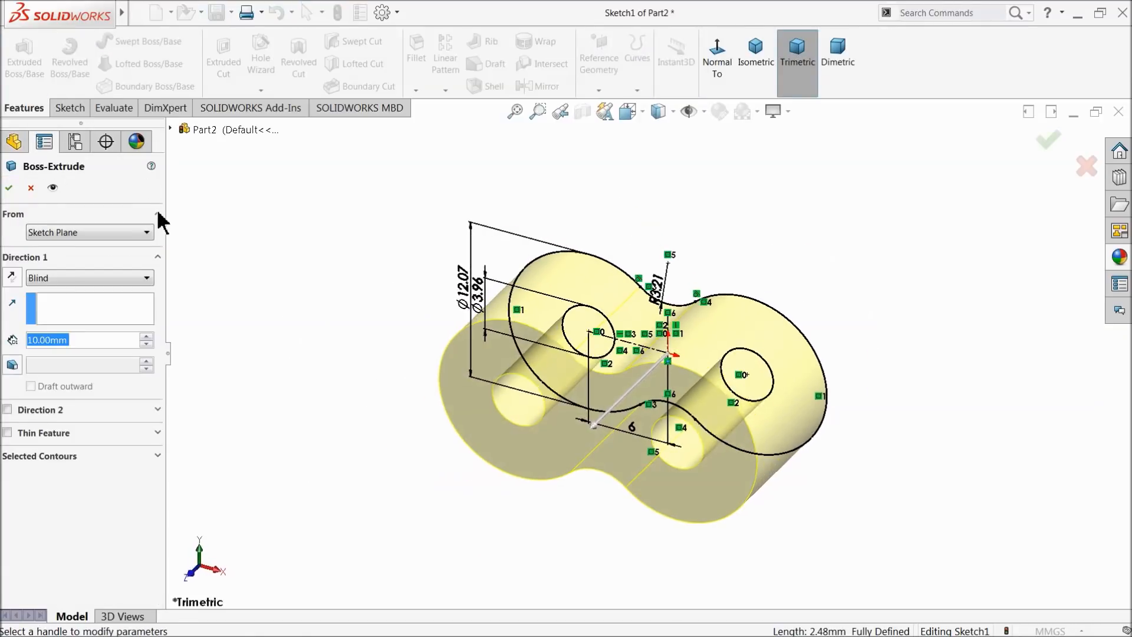
pyautogui.write('1.')
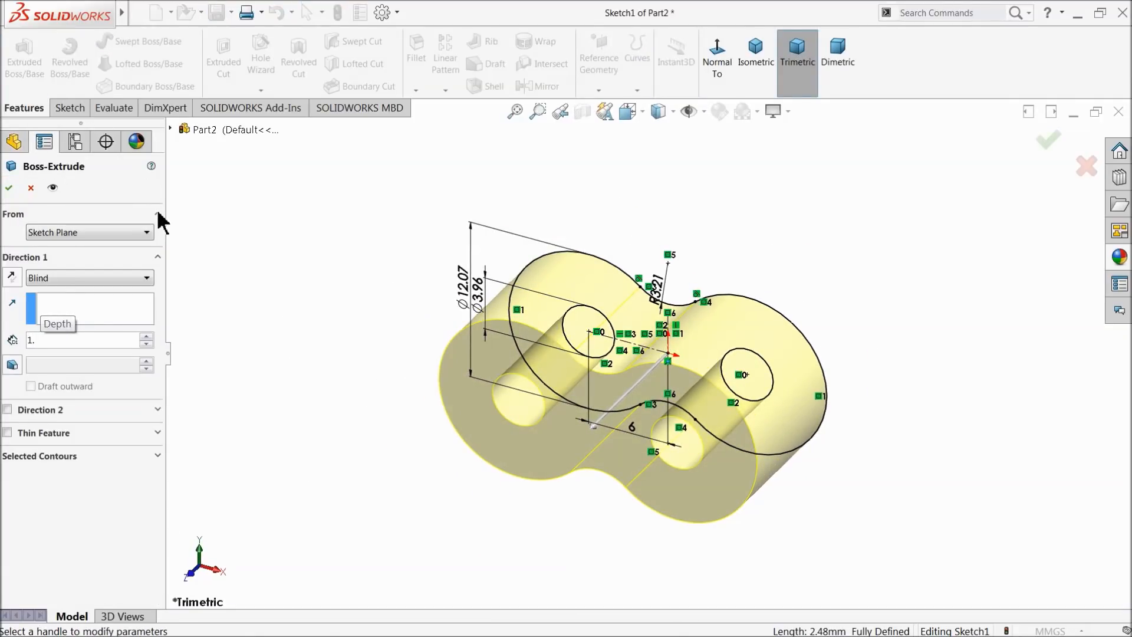
pyautogui.write('58')
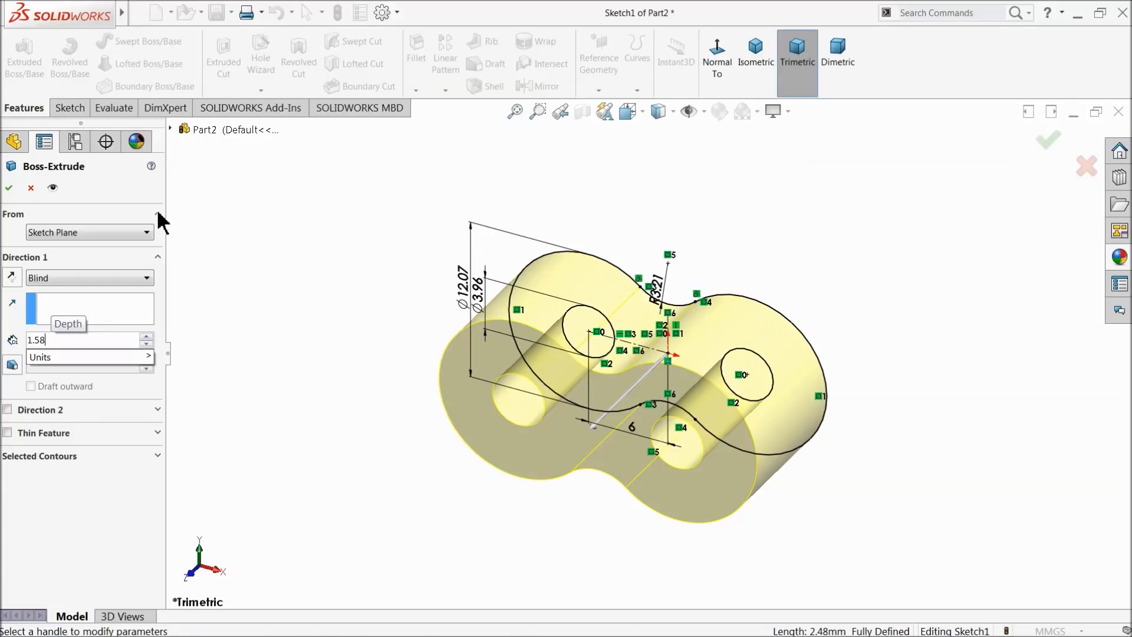
pyautogui.write('75')
pyautogui.press('Return')
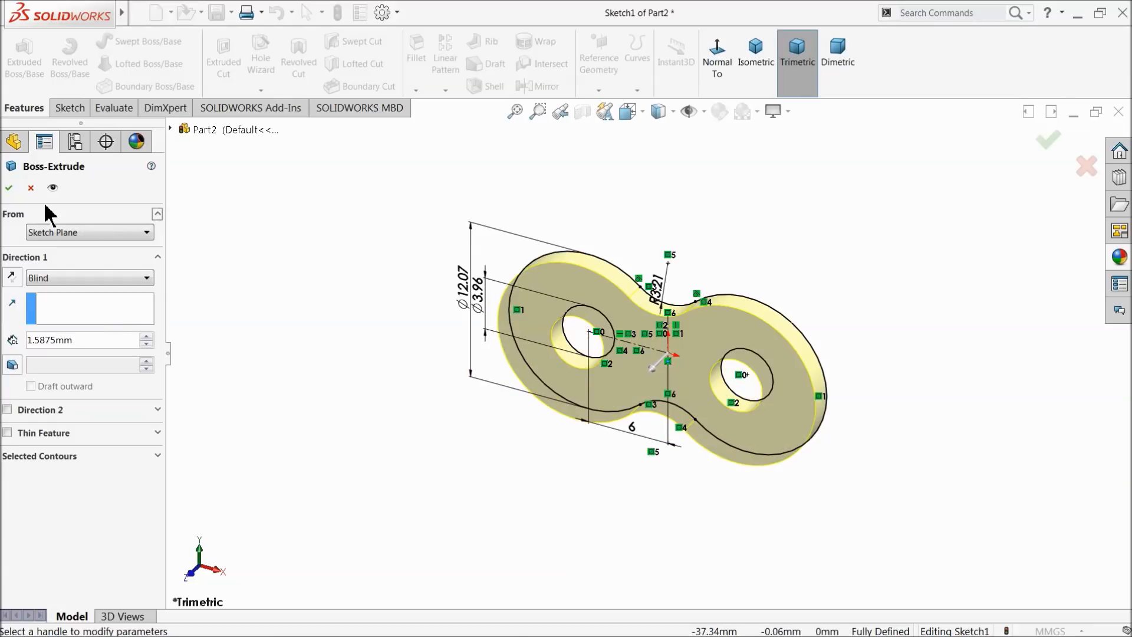
pyautogui.click(8, 188)
pyautogui.scroll(-3, 629, 367)
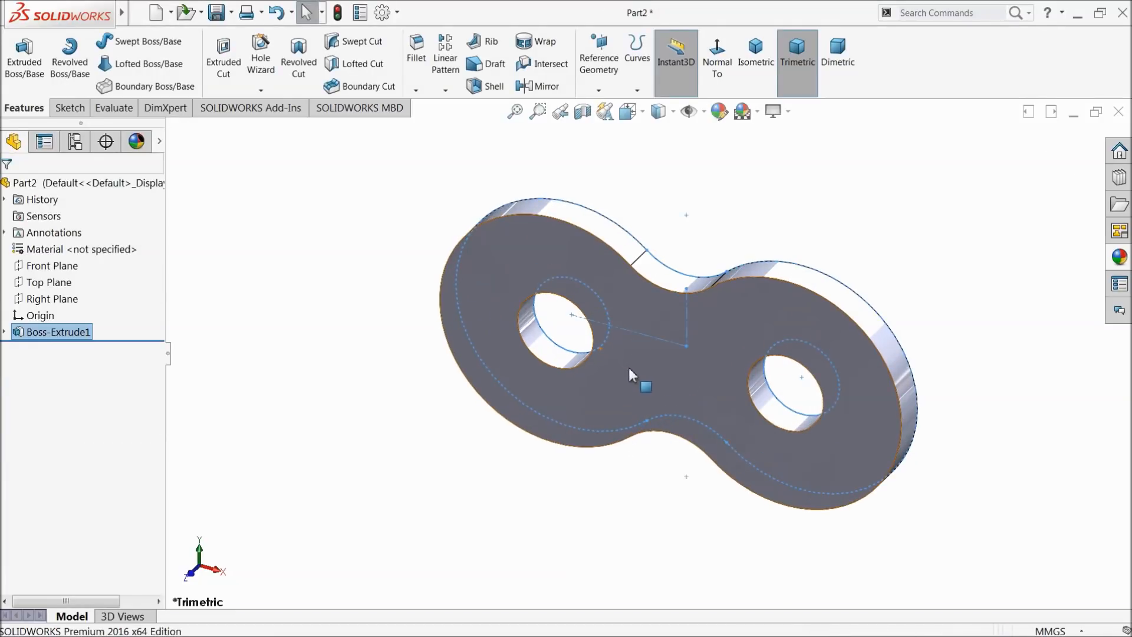
pyautogui.click(687, 224)
pyautogui.scroll(-2, 690, 262)
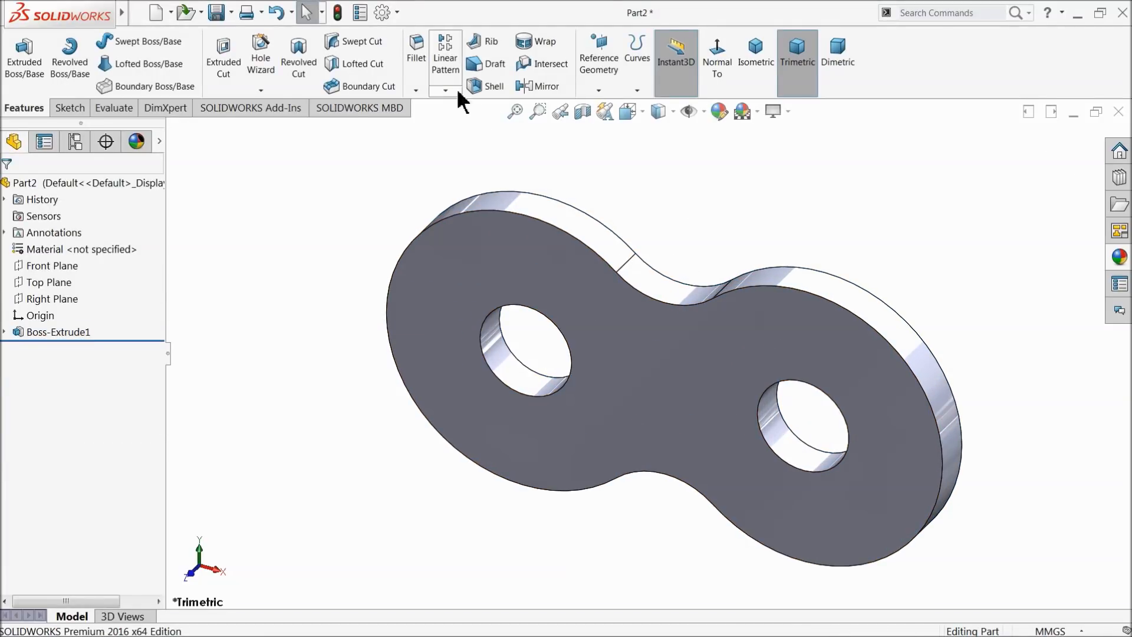
# Apply the satin finish stainless steel appearance to the whole part
pyautogui.click(101, 183)
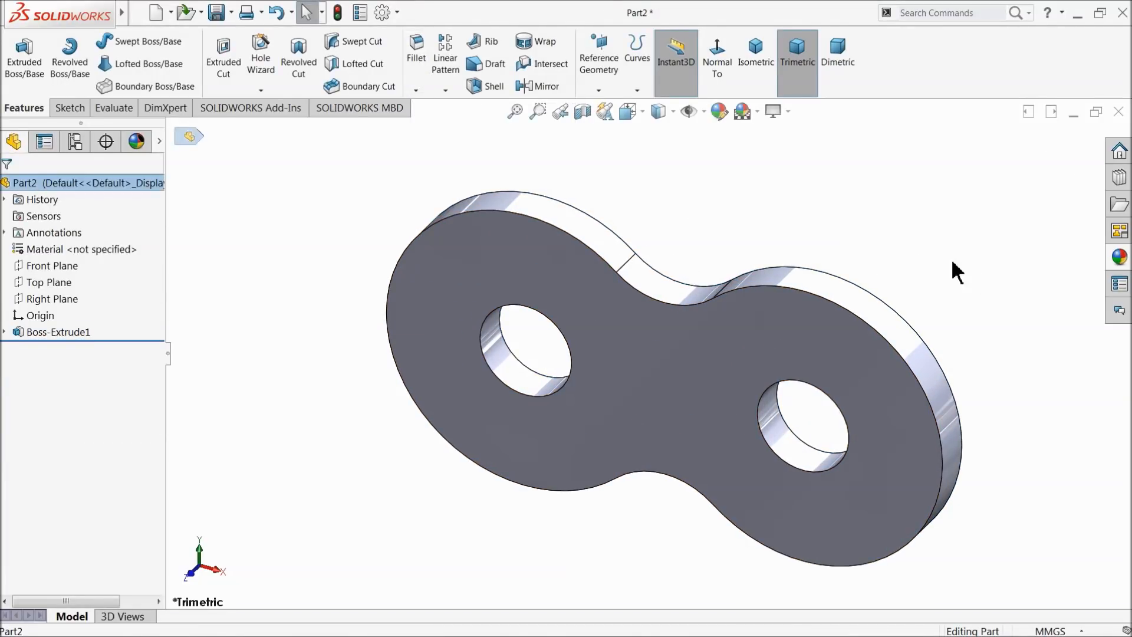
pyautogui.click(1119, 257)
pyautogui.click(989, 470)
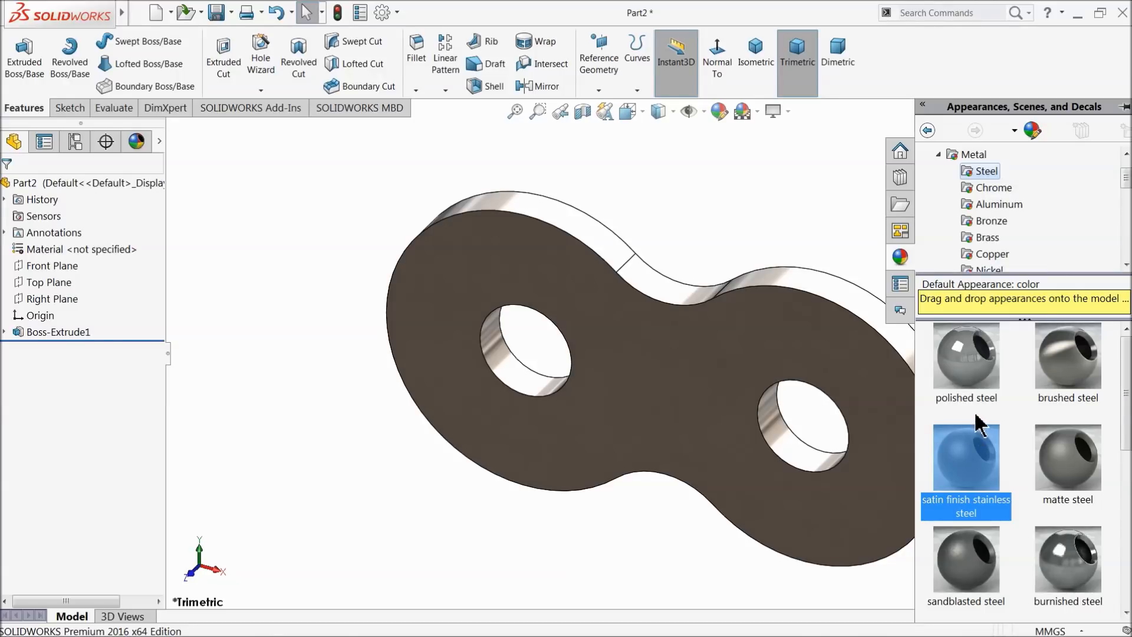
# Apply the satin finish chrome appearance to the link
pyautogui.scroll(-1, 993, 230)
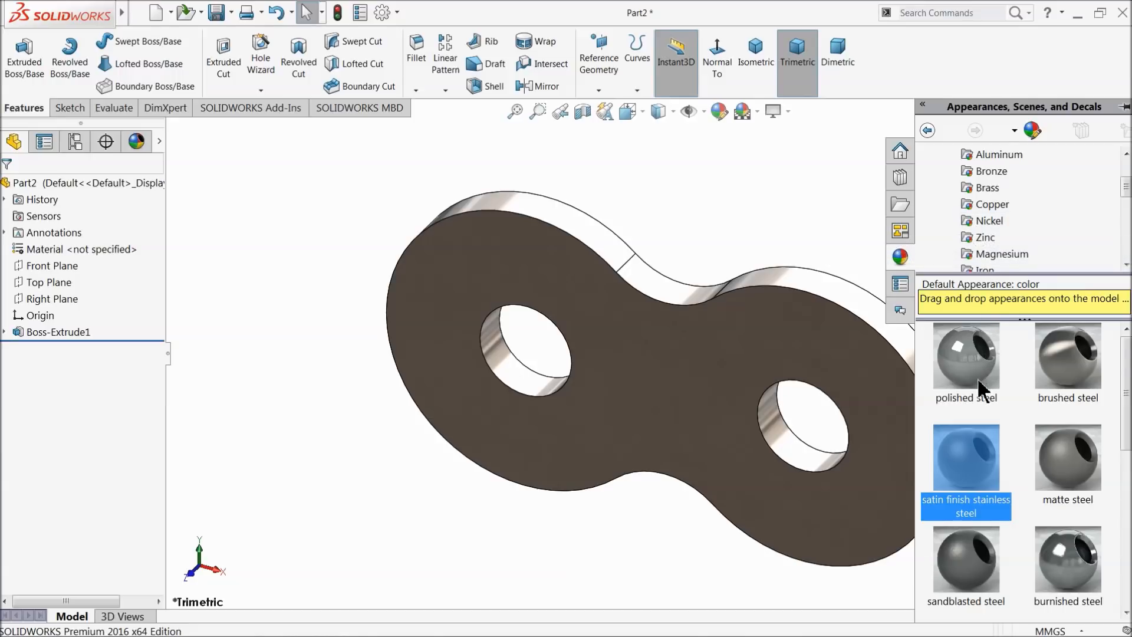
pyautogui.scroll(1, 992, 208)
pyautogui.click(993, 188)
pyautogui.moveTo(971, 489); pyautogui.dragTo(844, 390)
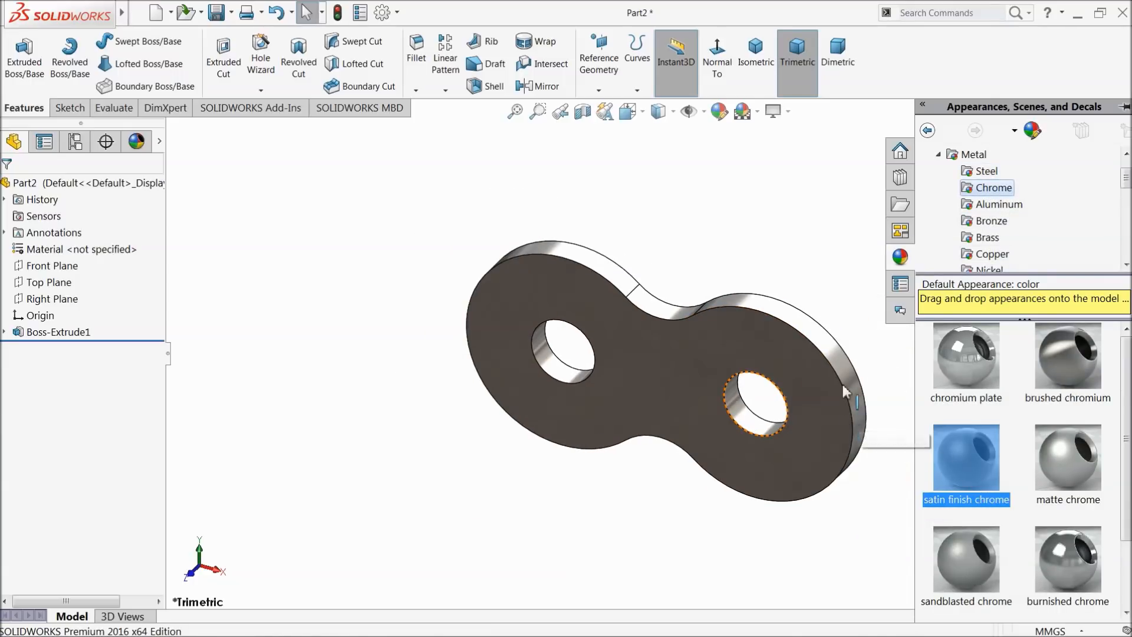
pyautogui.scroll(-1, 836, 385)
pyautogui.moveTo(765, 348)
pyautogui.mouseDown(button='middle')
pyautogui.moveTo(561, 379)
pyautogui.moveTo(555, 290)
pyautogui.moveTo(749, 345)
pyautogui.moveTo(813, 299)
pyautogui.moveTo(750, 324)
pyautogui.moveTo(773, 348)
pyautogui.moveTo(754, 346)
pyautogui.moveTo(769, 331)
pyautogui.mouseUp(button='middle')
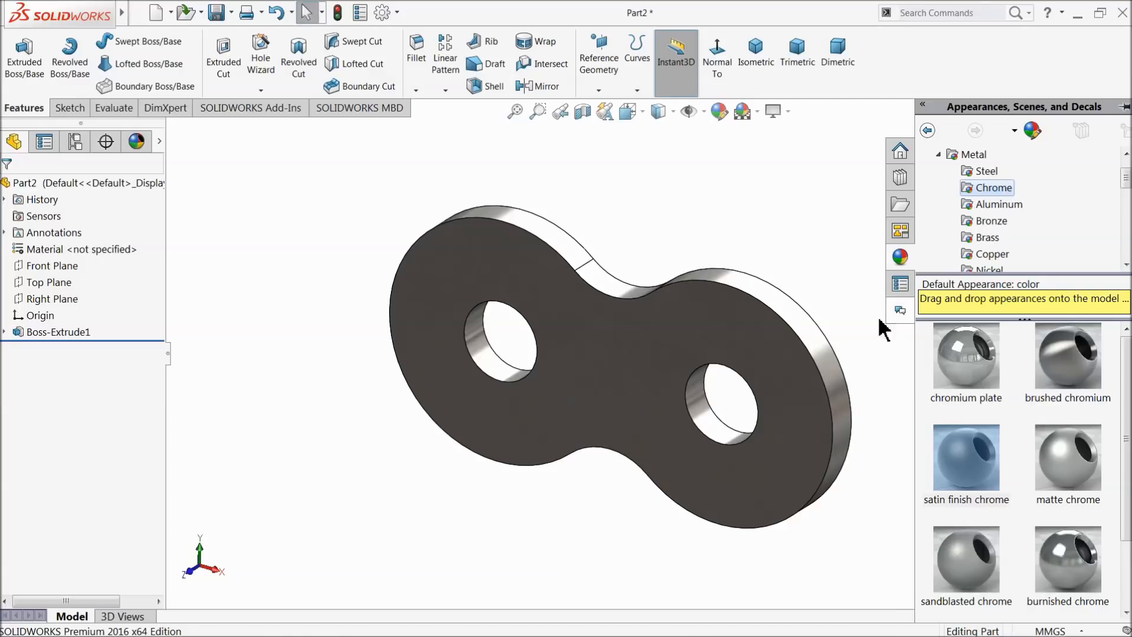
# Apply the candy apple red car paint appearance to the link
pyautogui.scroll(-4, 1020, 222)
pyautogui.scroll(-2, 1005, 217)
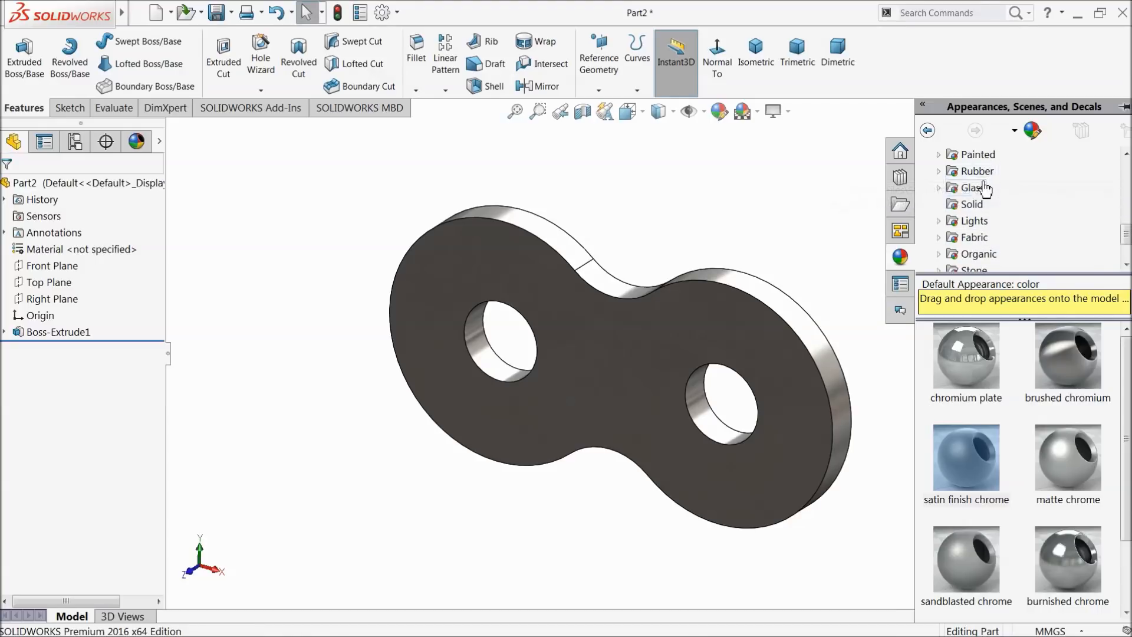
pyautogui.scroll(-1, 982, 215)
pyautogui.scroll(2, 979, 221)
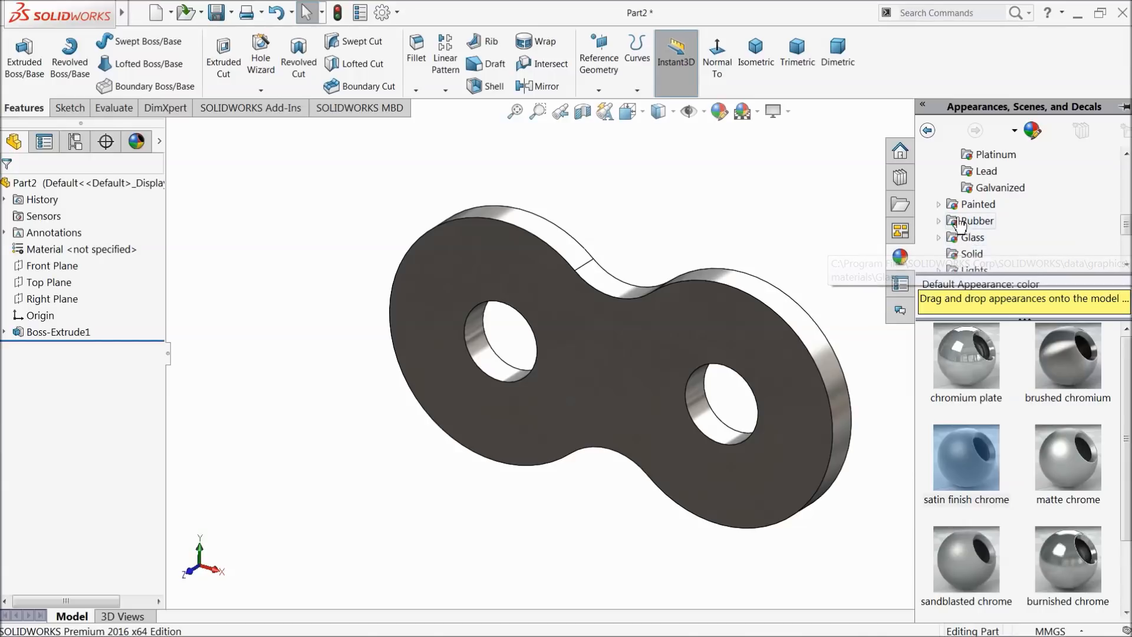
pyautogui.click(938, 205)
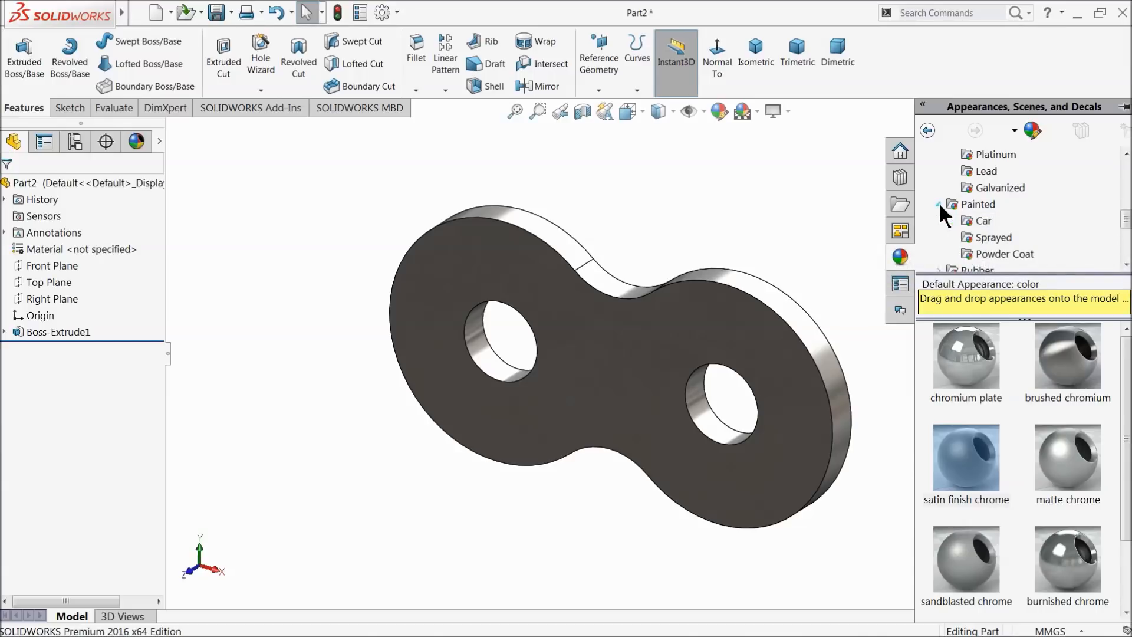
pyautogui.click(982, 222)
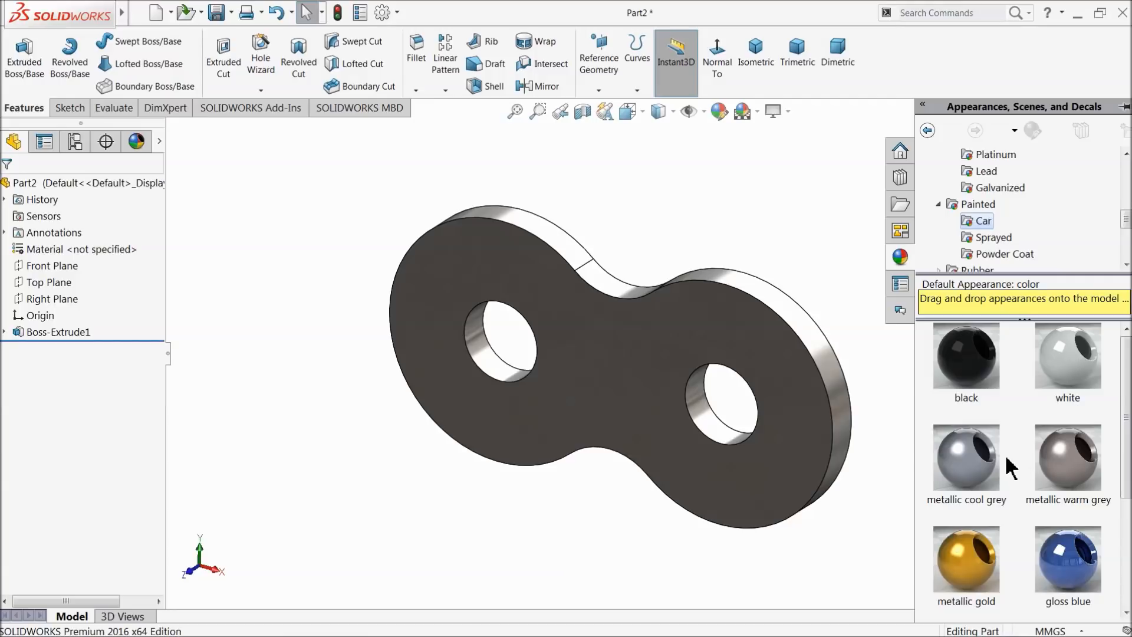
pyautogui.scroll(-3, 1009, 469)
pyautogui.scroll(-1, 1010, 469)
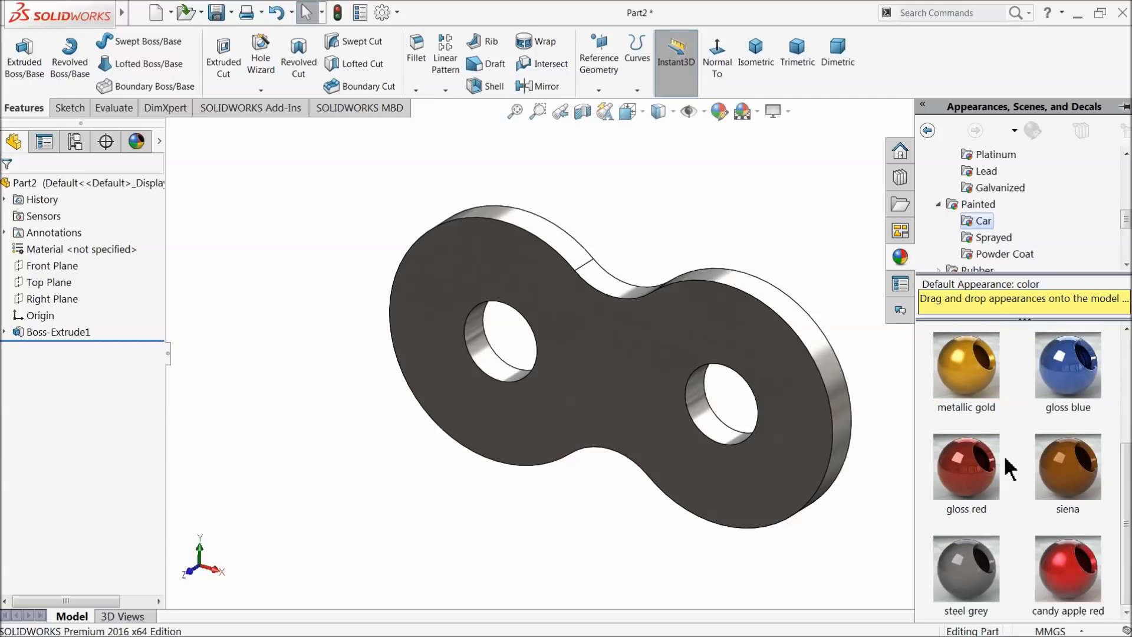
pyautogui.doubleClick(1066, 583)
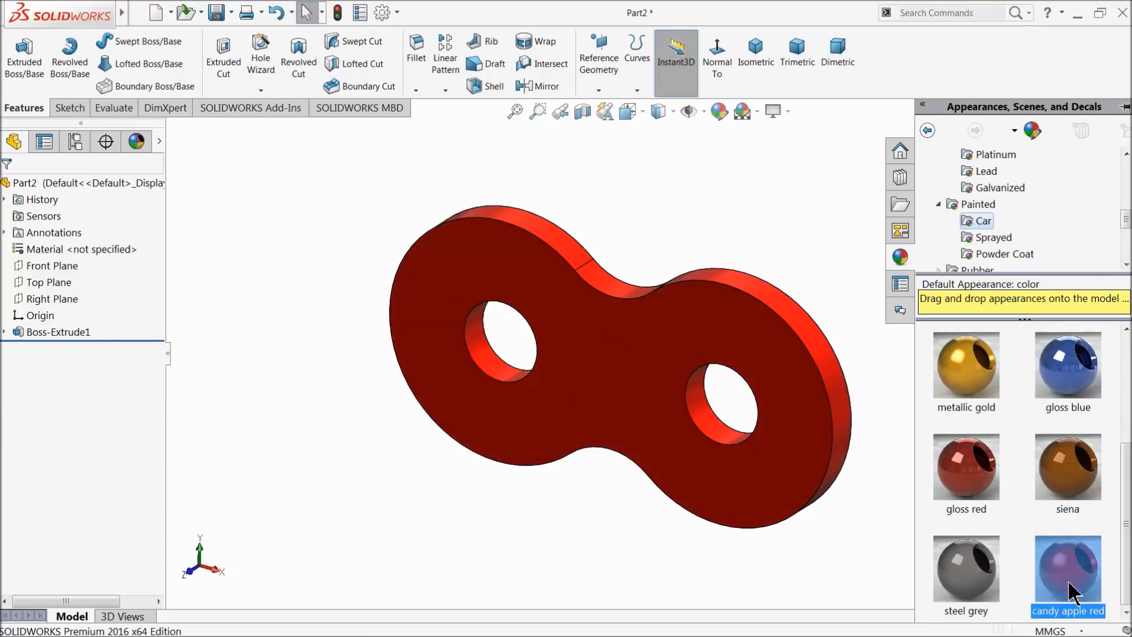
pyautogui.moveTo(858, 359); pyautogui.dragTo(866, 413, button='middle')
# Apply the chromium plate appearance from the chrome metals to the link
pyautogui.scroll(6, 1008, 195)
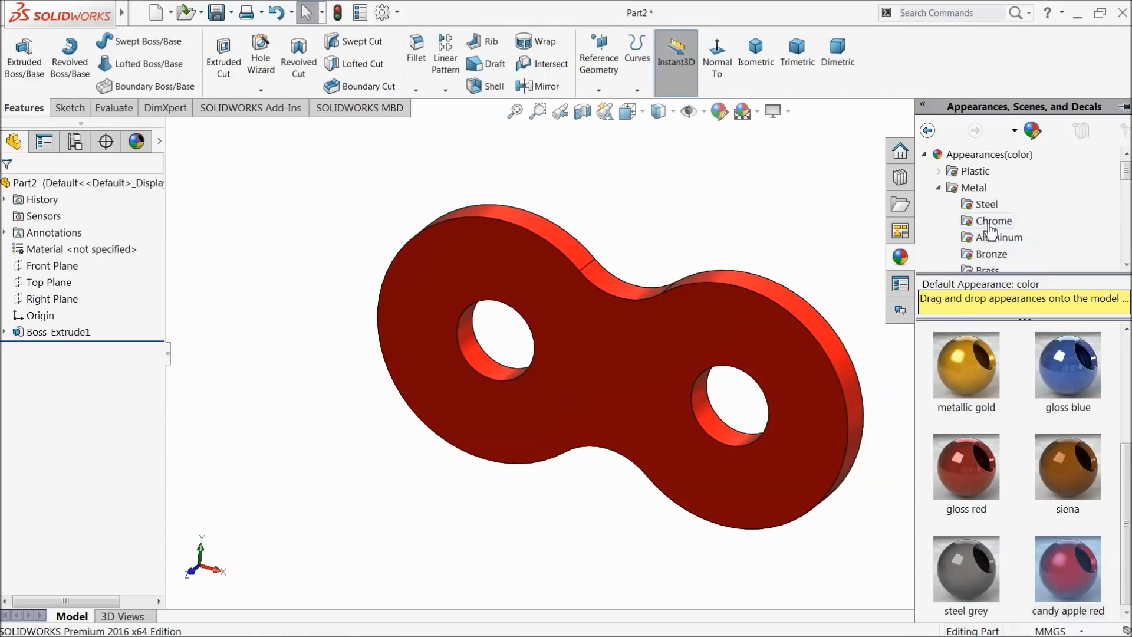
pyautogui.click(990, 221)
pyautogui.doubleClick(970, 380)
pyautogui.moveTo(860, 354); pyautogui.dragTo(823, 449, button='middle')
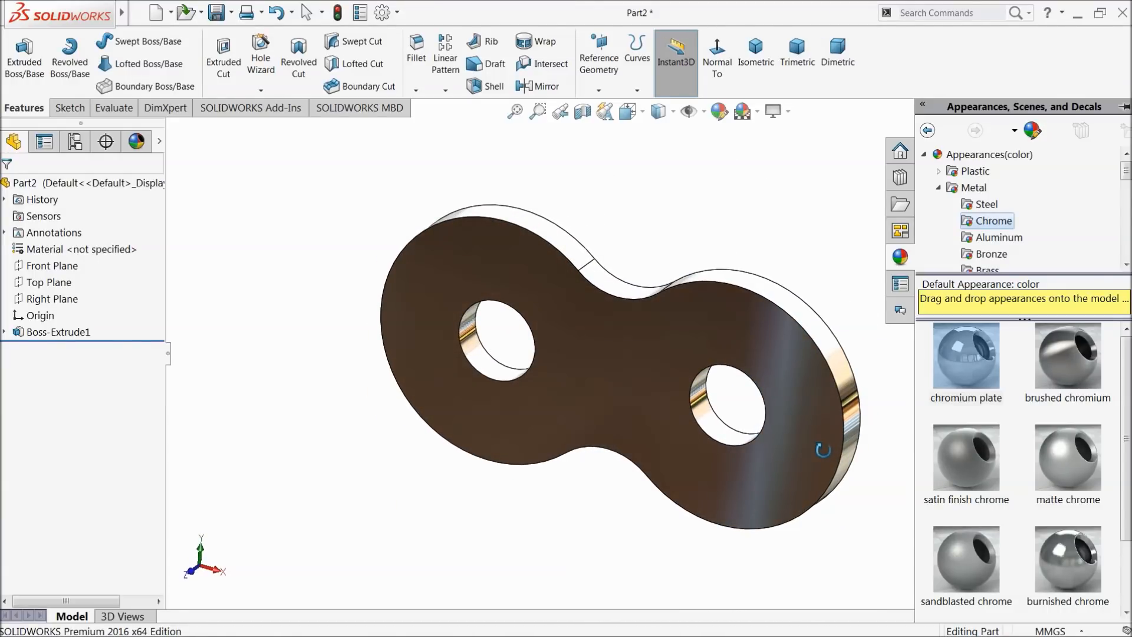
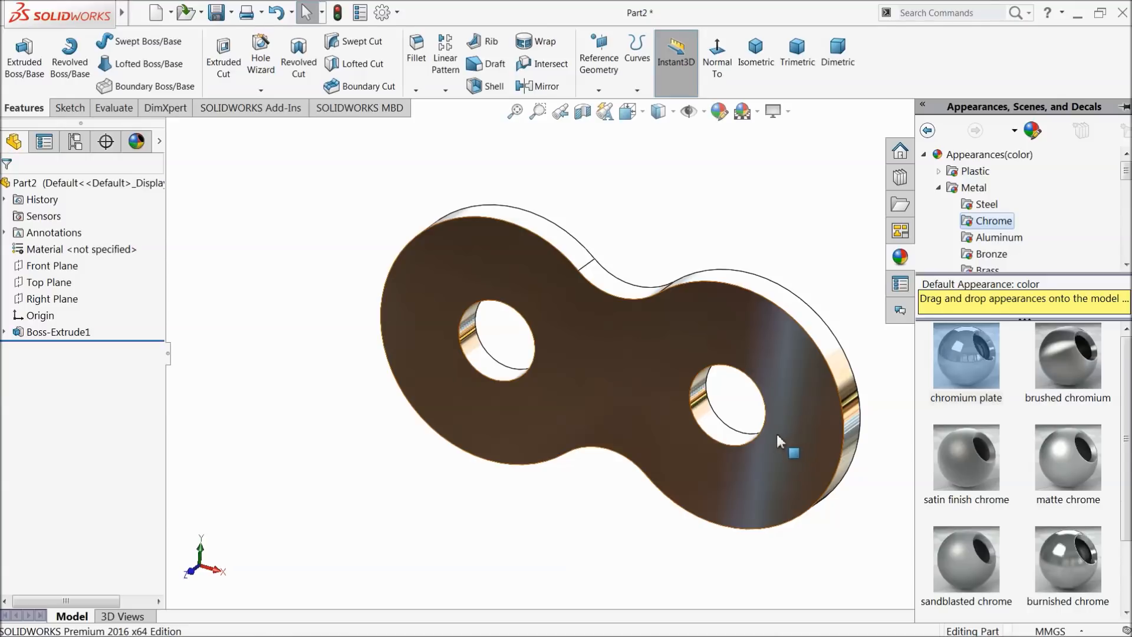
pyautogui.moveTo(772, 430); pyautogui.dragTo(771, 429)
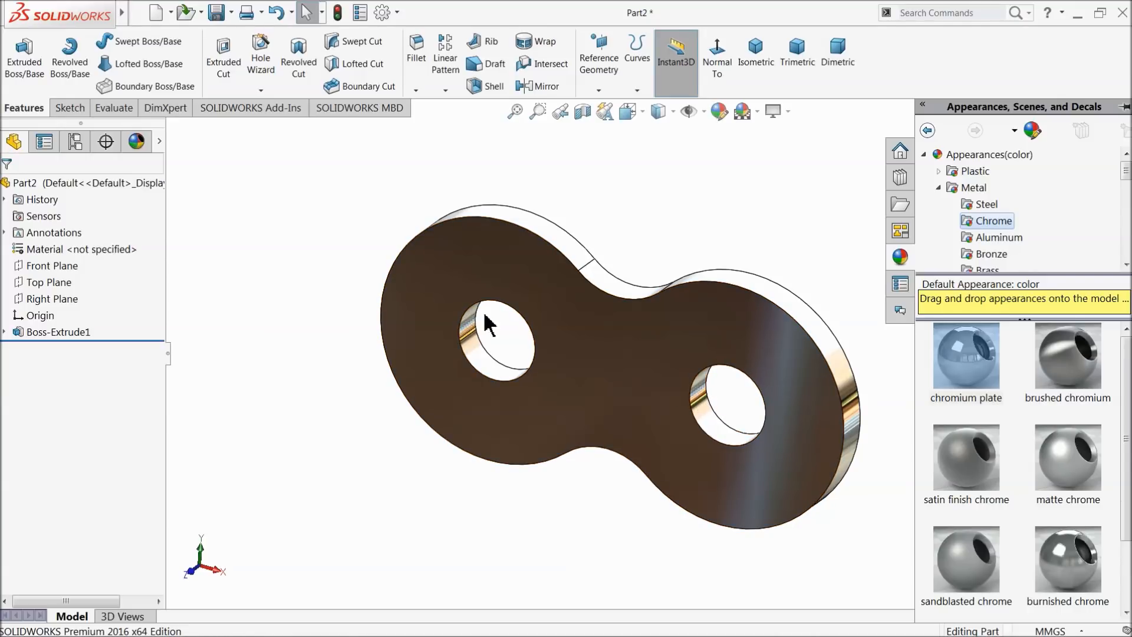
# Fillet the front and back outer perimeter edges of the link with a 0.25 mm radius
pyautogui.click(414, 66)
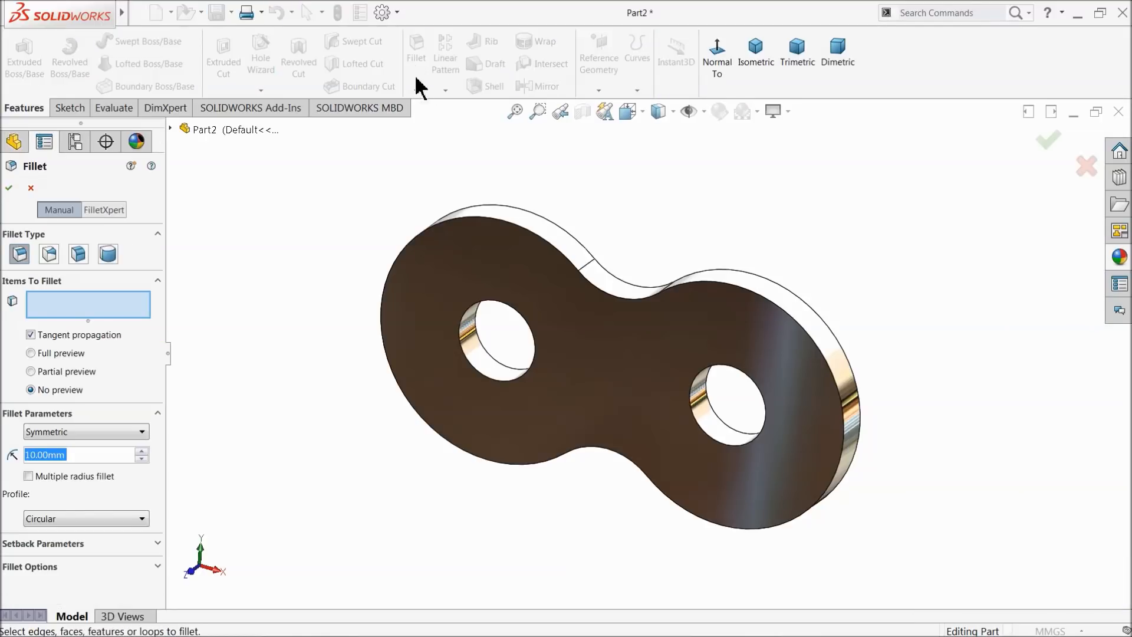
pyautogui.write('0.25')
pyautogui.click(491, 225)
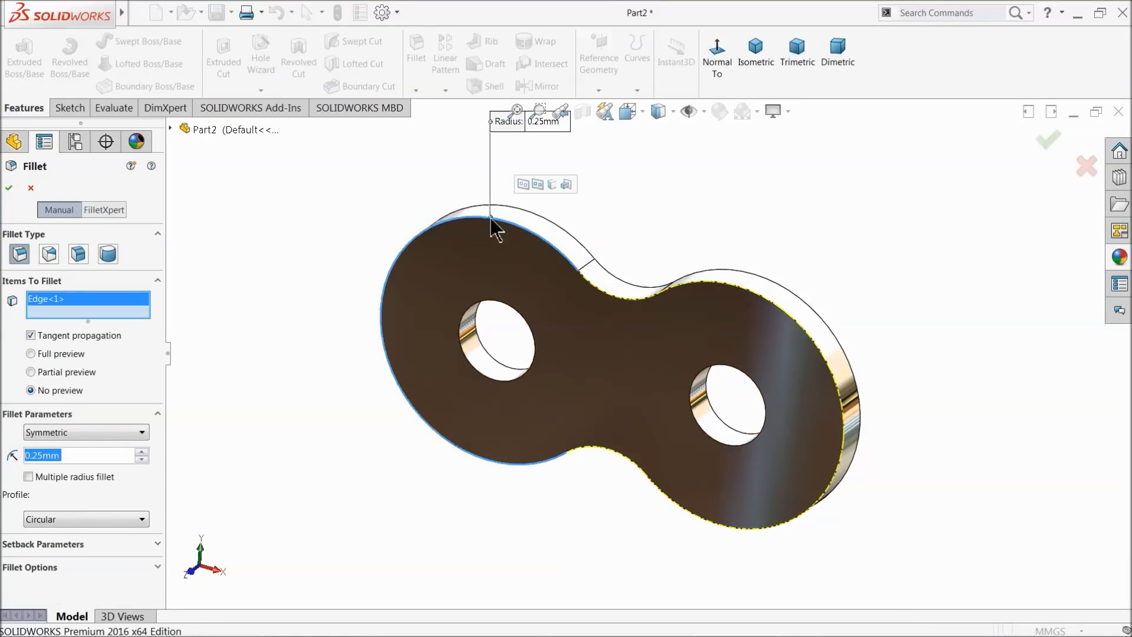
pyautogui.click(526, 213)
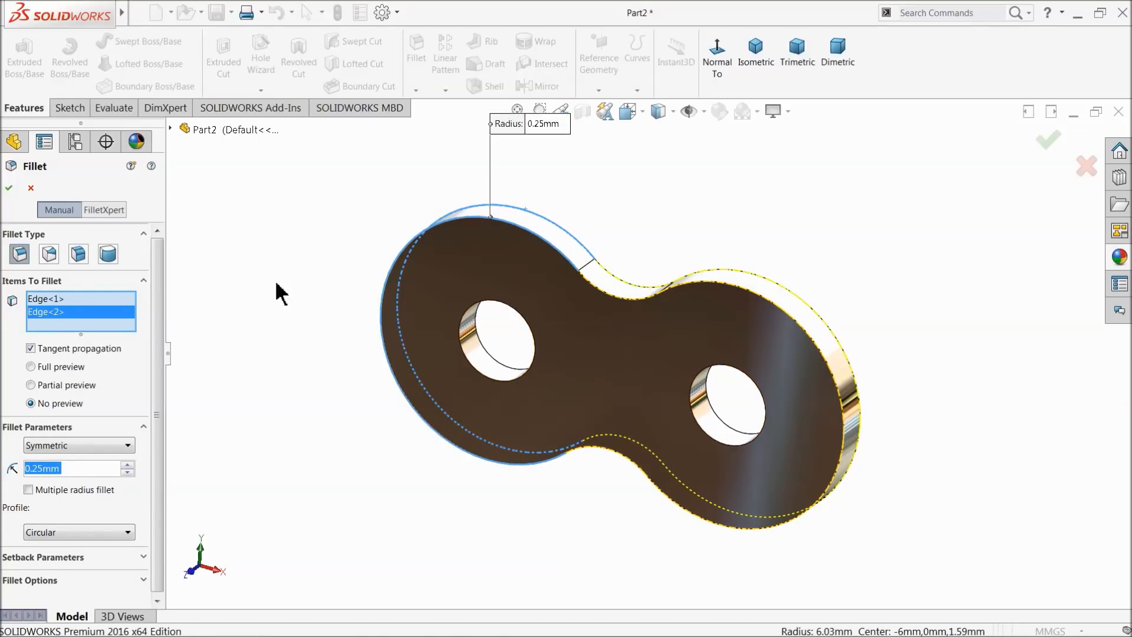
pyautogui.click(10, 189)
# Apply the candy apple red appearance from the painted car colours to the whole part
pyautogui.moveTo(275, 264)
pyautogui.mouseDown(button='middle')
pyautogui.moveTo(227, 258)
pyautogui.moveTo(260, 268)
pyautogui.mouseUp(button='middle')
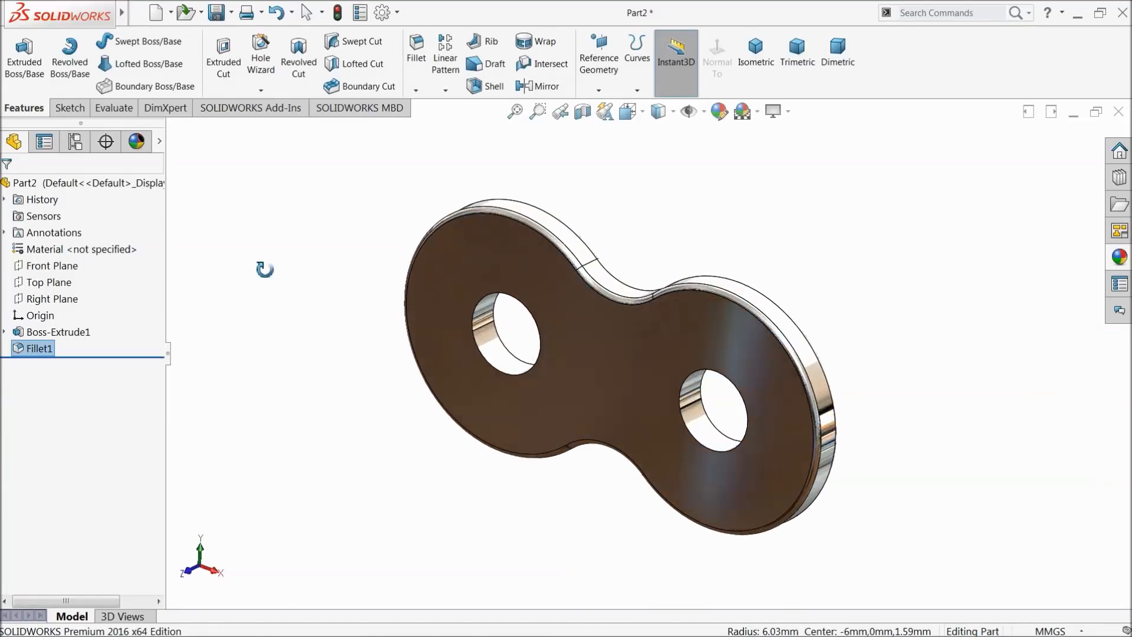
pyautogui.click(590, 334)
pyautogui.hotkey('ctrl', '8')
pyautogui.moveTo(682, 272); pyautogui.dragTo(652, 345, button='middle')
pyautogui.click(125, 182)
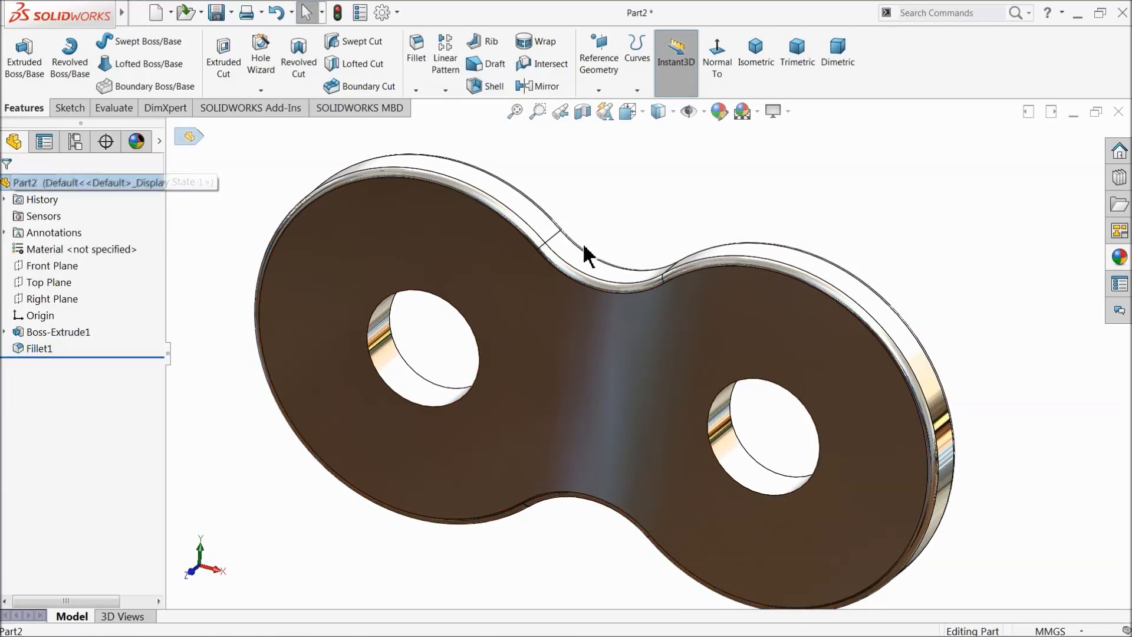
pyautogui.click(1119, 257)
pyautogui.moveTo(966, 357); pyautogui.dragTo(856, 366)
pyautogui.scroll(2, 681, 383)
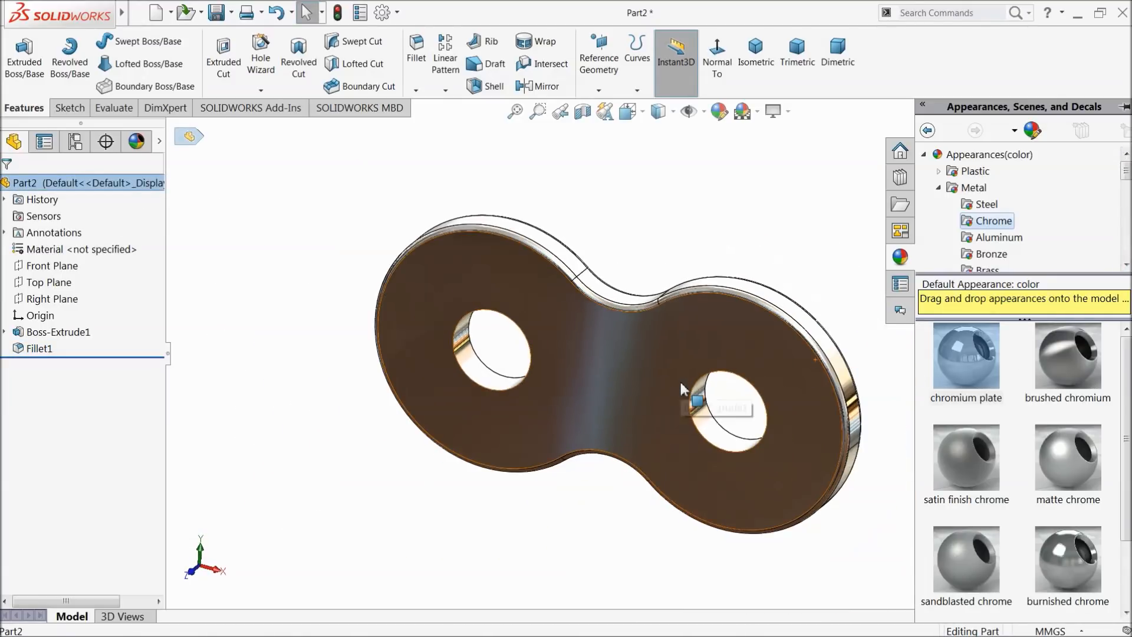
pyautogui.scroll(-2, 964, 242)
pyautogui.scroll(-5, 1029, 226)
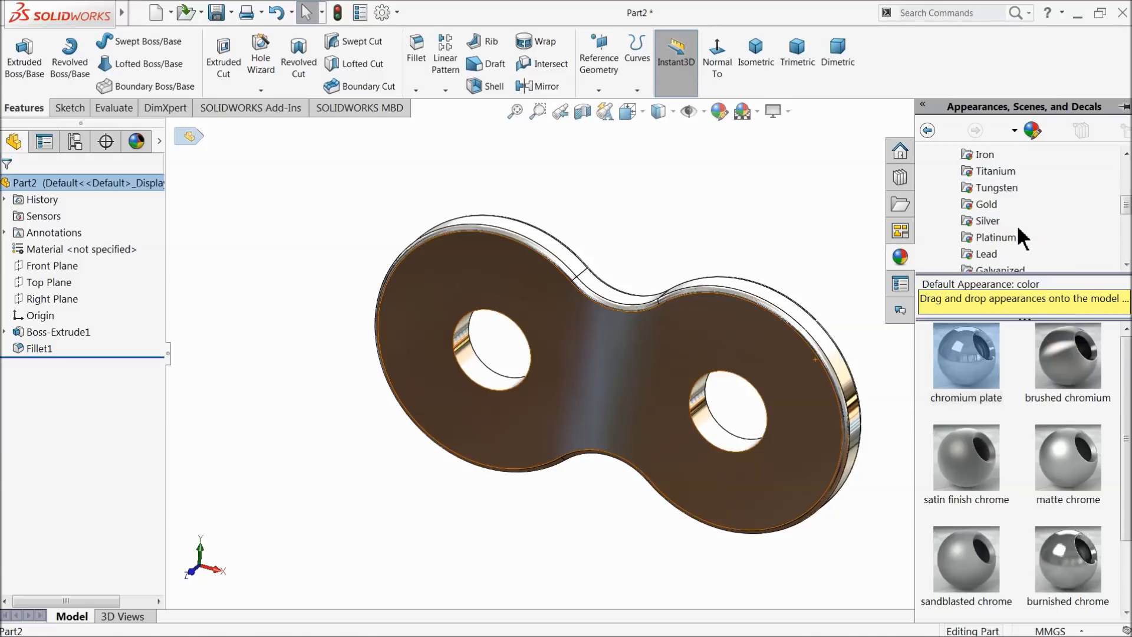
pyautogui.scroll(1, 979, 206)
pyautogui.click(983, 204)
pyautogui.scroll(-3, 1021, 503)
pyautogui.scroll(-1, 1015, 500)
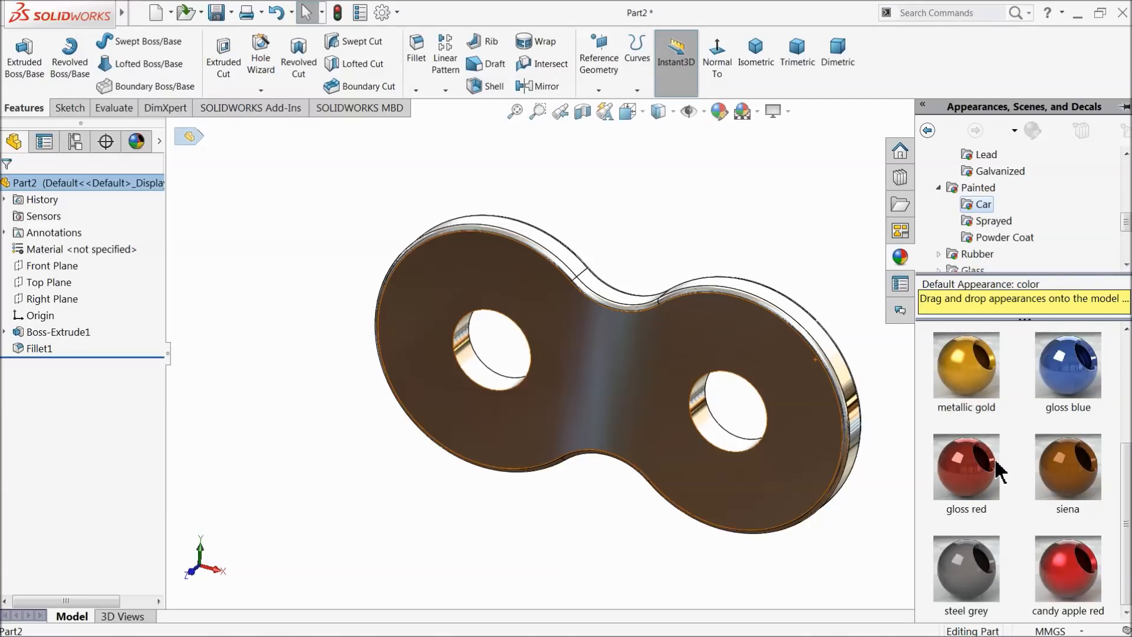
pyautogui.doubleClick(1076, 575)
# Try the gloss red car paint appearance on the whole part
pyautogui.moveTo(807, 435); pyautogui.dragTo(819, 462, button='middle')
pyautogui.click(129, 176)
pyautogui.click(1113, 256)
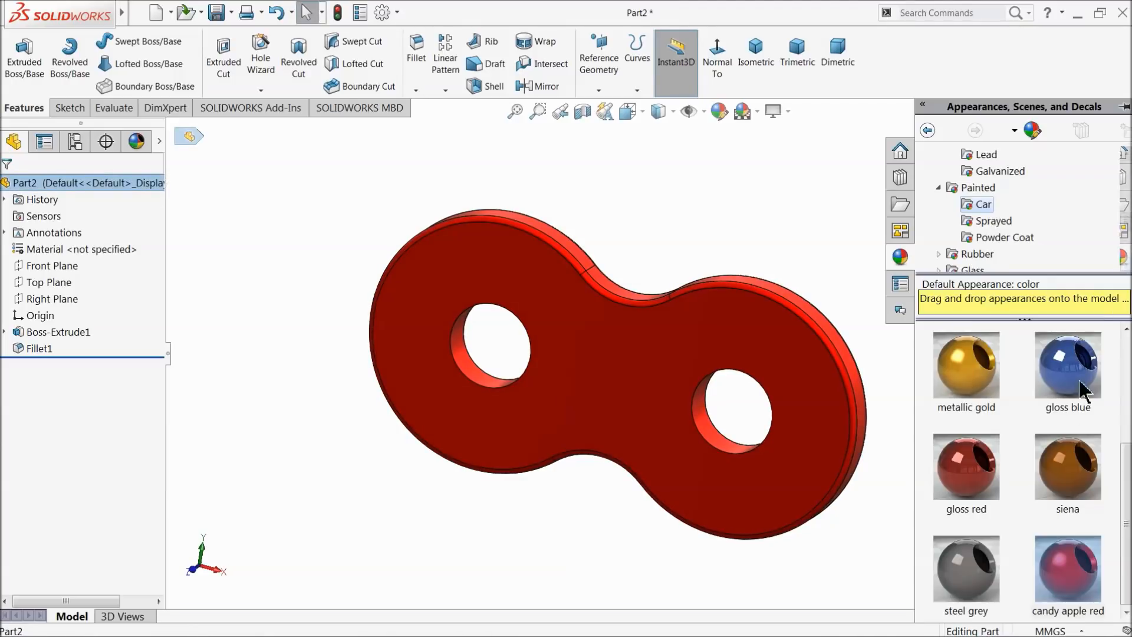
pyautogui.doubleClick(964, 471)
# Change the part's appearance back to candy apple red
pyautogui.moveTo(859, 458); pyautogui.dragTo(821, 399, button='middle')
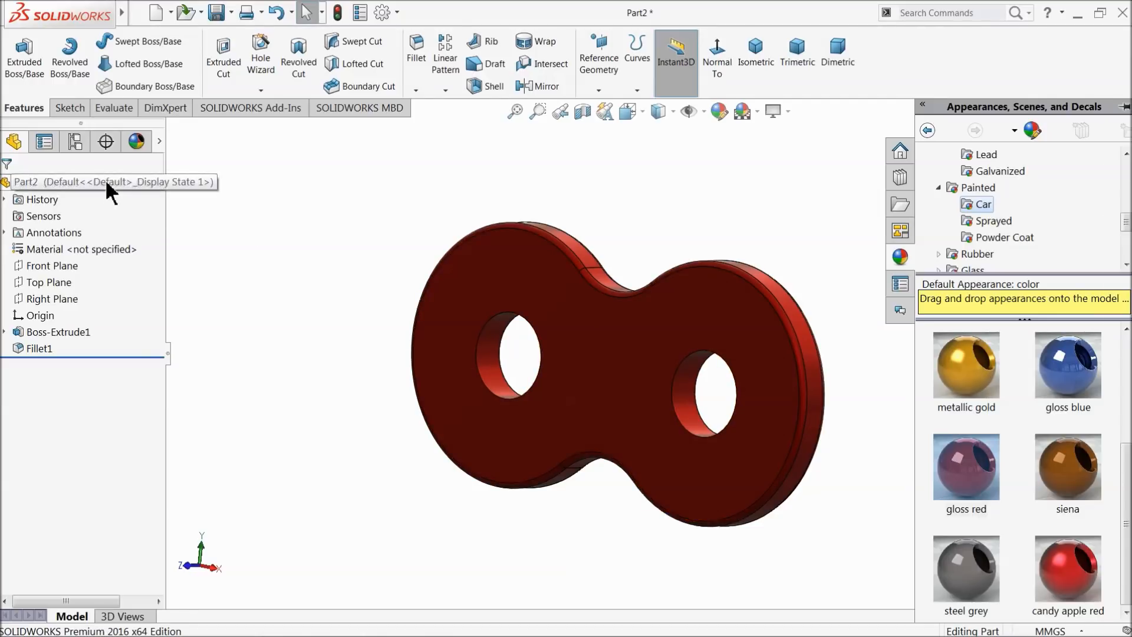
pyautogui.click(105, 179)
pyautogui.click(1116, 257)
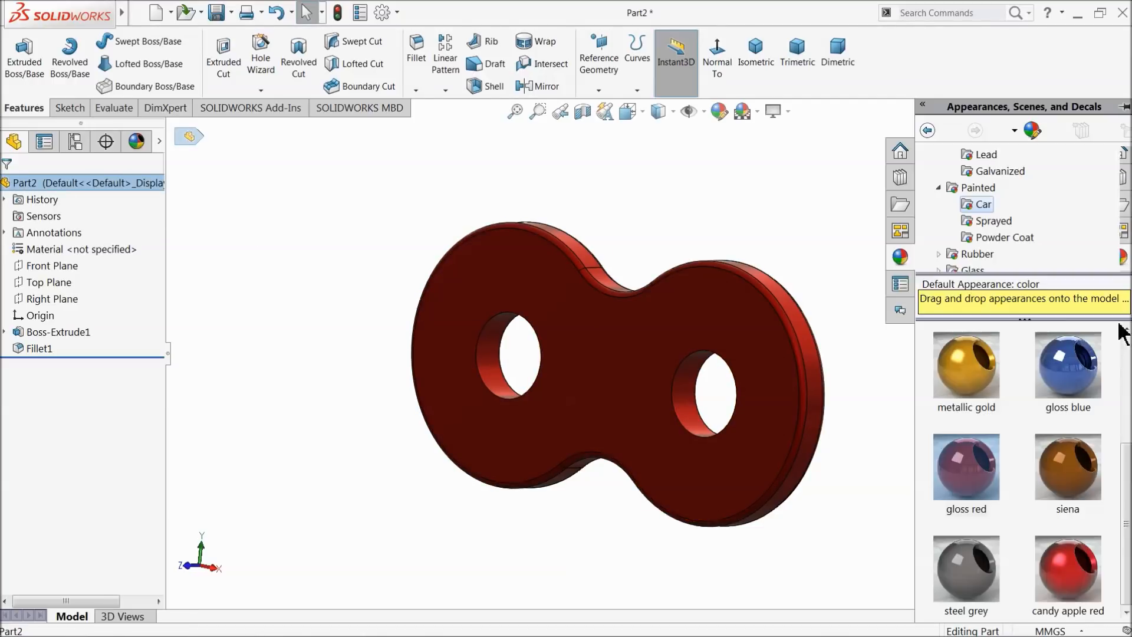
pyautogui.doubleClick(1088, 581)
pyautogui.moveTo(831, 354)
pyautogui.mouseDown(button='middle')
pyautogui.moveTo(841, 386)
pyautogui.moveTo(699, 513)
pyautogui.moveTo(747, 478)
pyautogui.moveTo(816, 348)
pyautogui.moveTo(815, 300)
pyautogui.moveTo(827, 355)
pyautogui.mouseUp(button='middle')
pyautogui.click(771, 228)
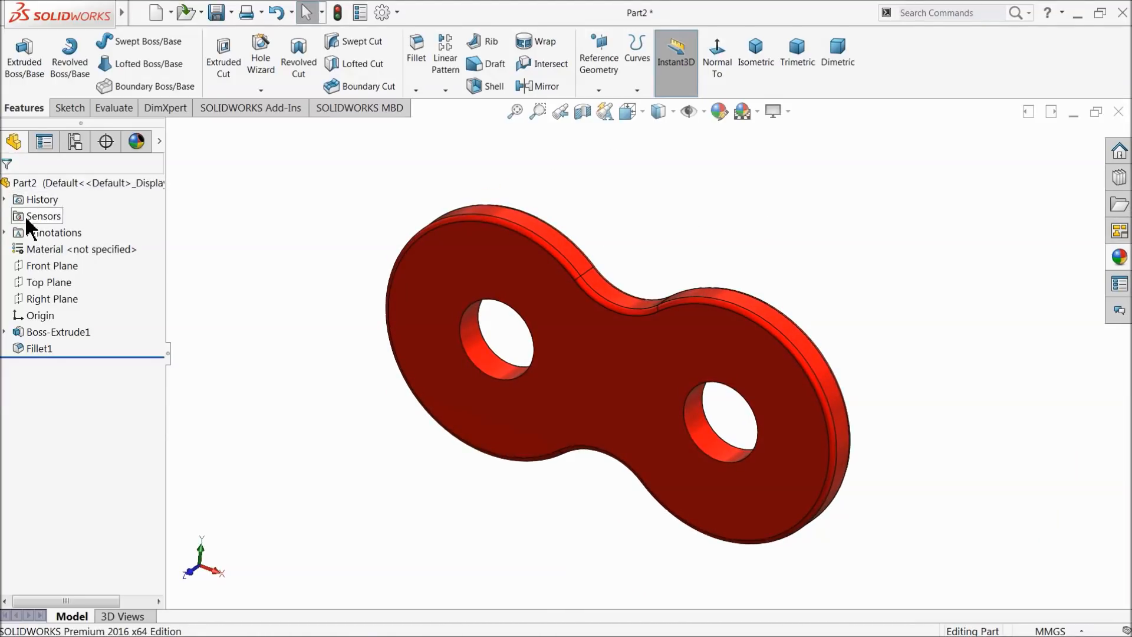
# Start a sketch on the link's front face and draw a circle about 8.17 mm in diameter concentric with the left hole
pyautogui.moveTo(243, 218)
pyautogui.mouseDown(button='middle')
pyautogui.moveTo(271, 215)
pyautogui.moveTo(252, 212)
pyautogui.mouseUp(button='middle')
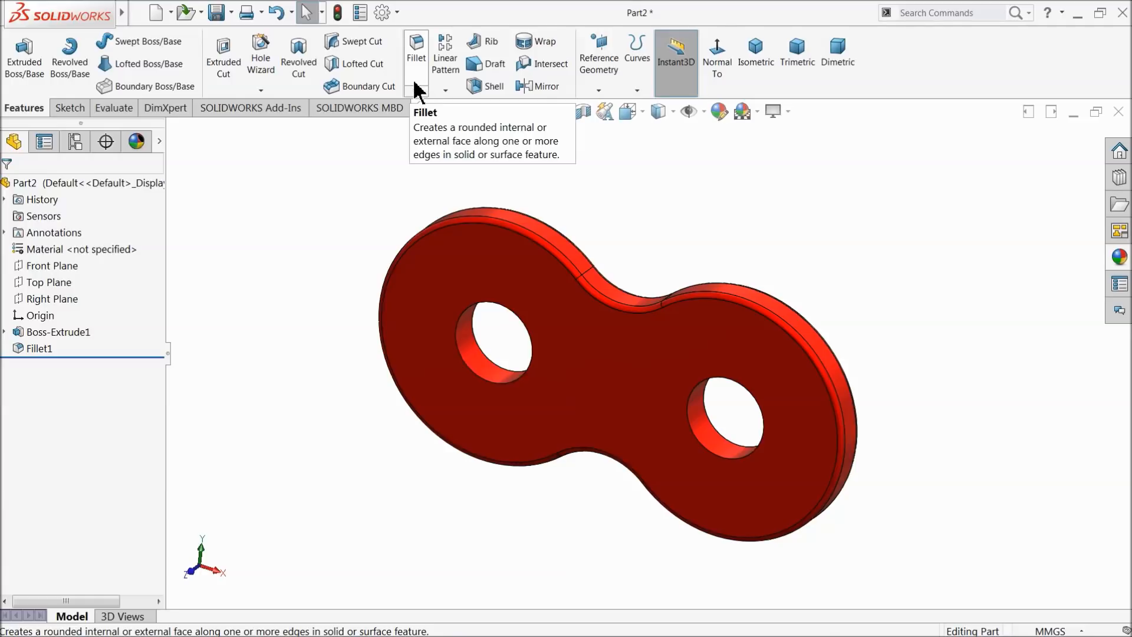
pyautogui.click(528, 295)
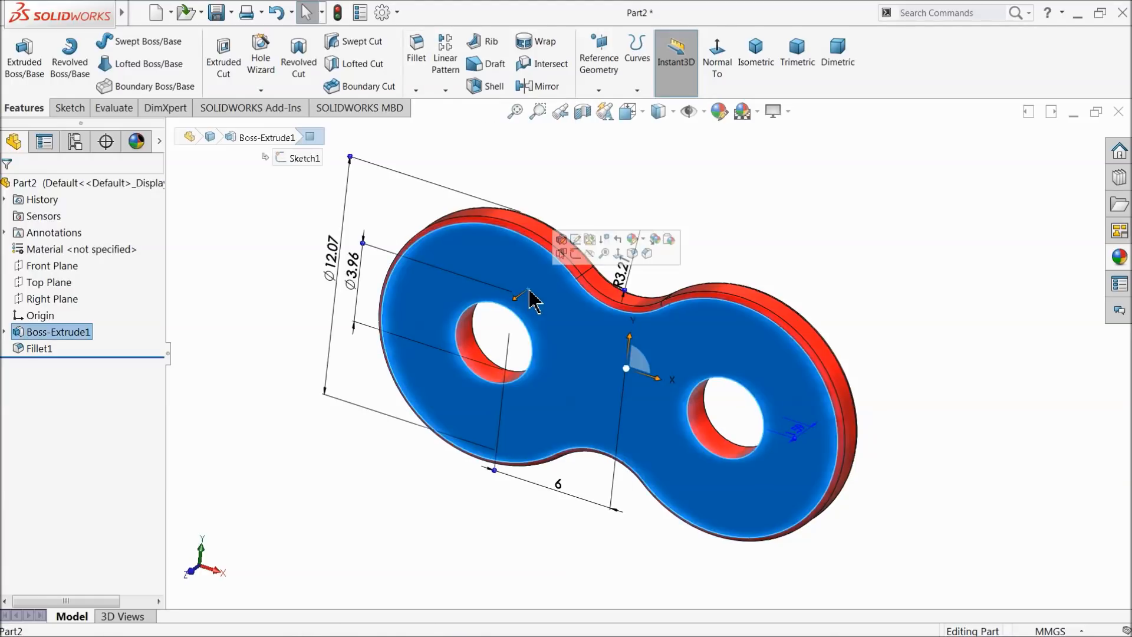
pyautogui.click(584, 260)
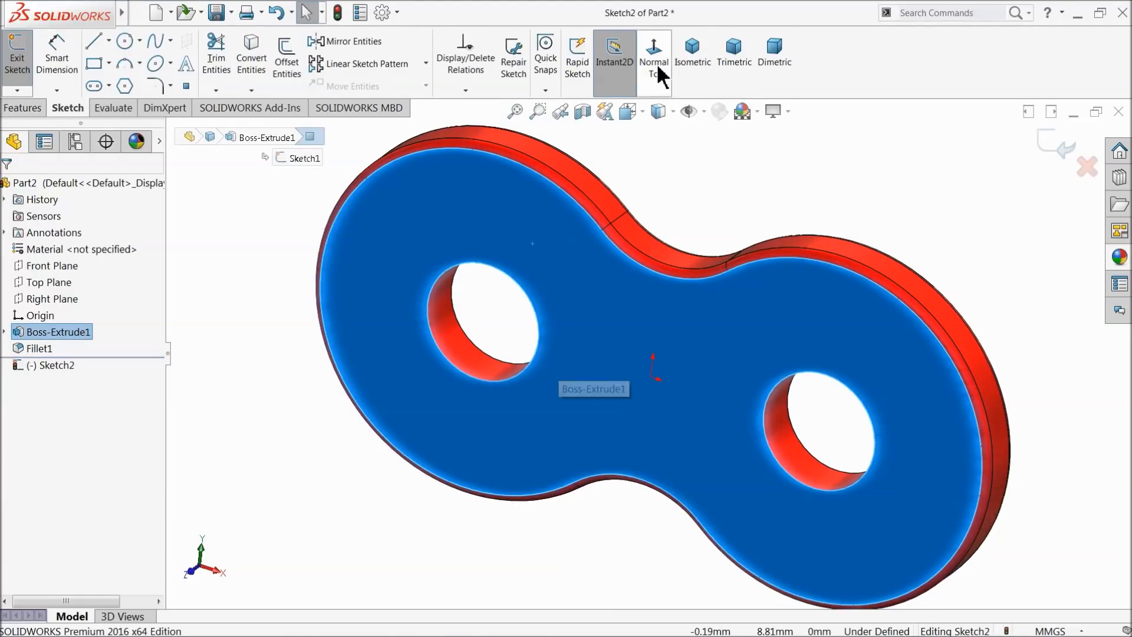
pyautogui.click(652, 64)
pyautogui.click(124, 41)
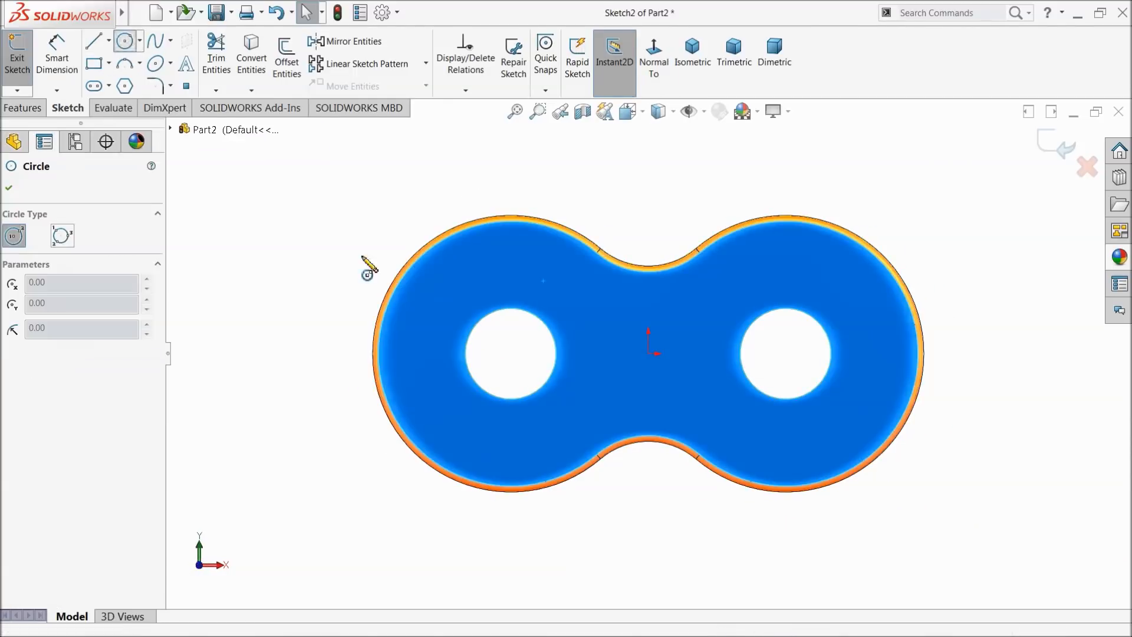
pyautogui.scroll(-3, 549, 393)
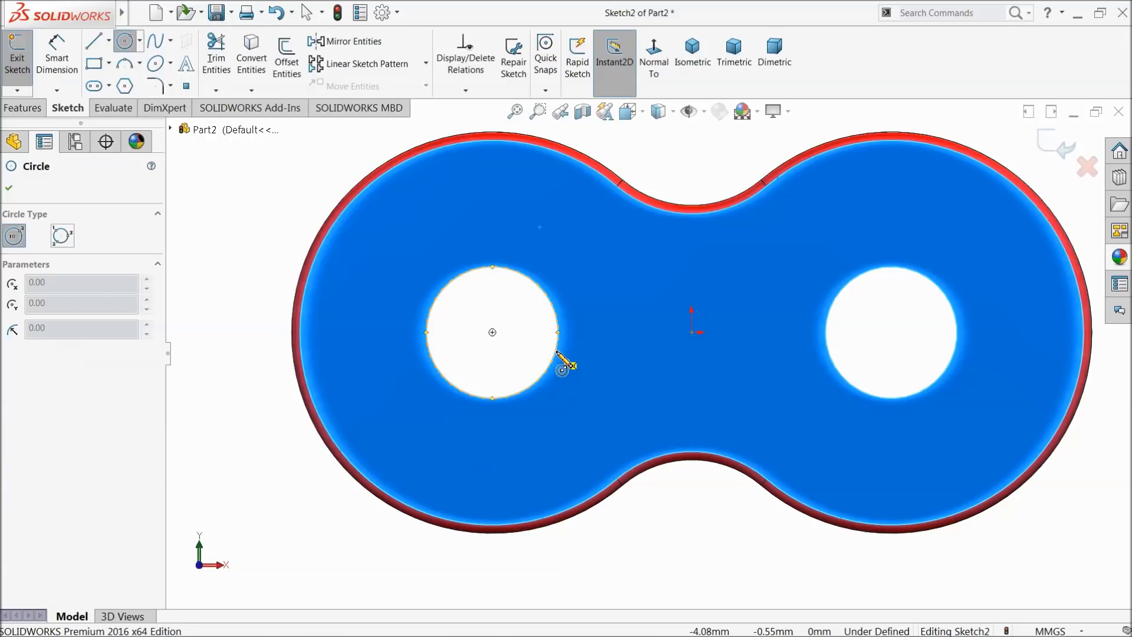
pyautogui.click(492, 332)
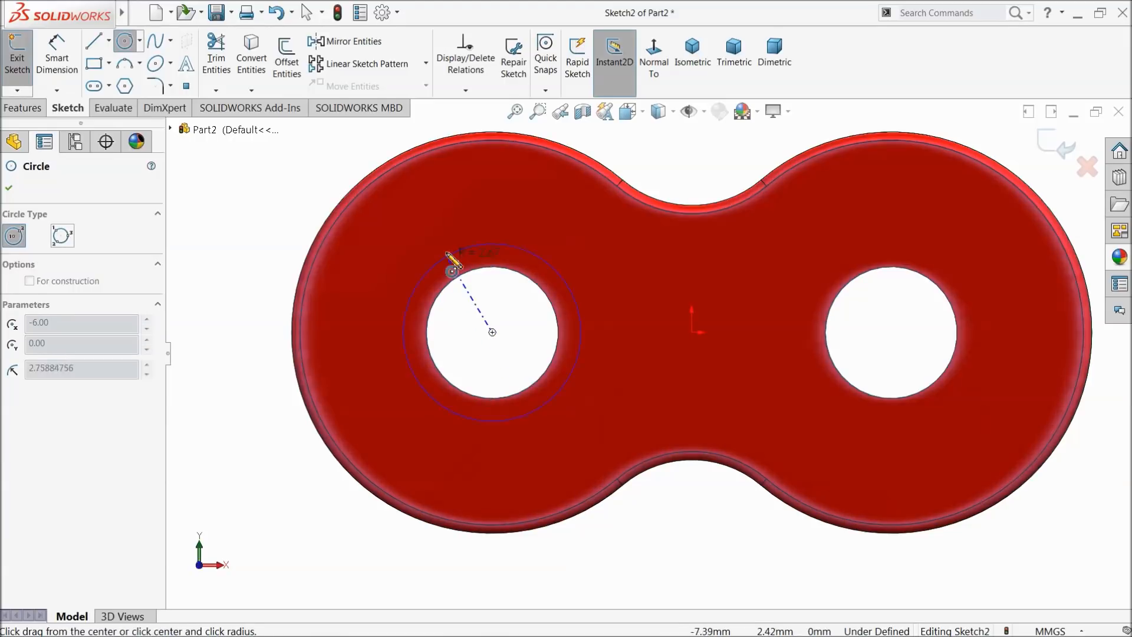
pyautogui.click(410, 226)
# Dimension the circle's diameter to 7.9248 mm
pyautogui.click(57, 66)
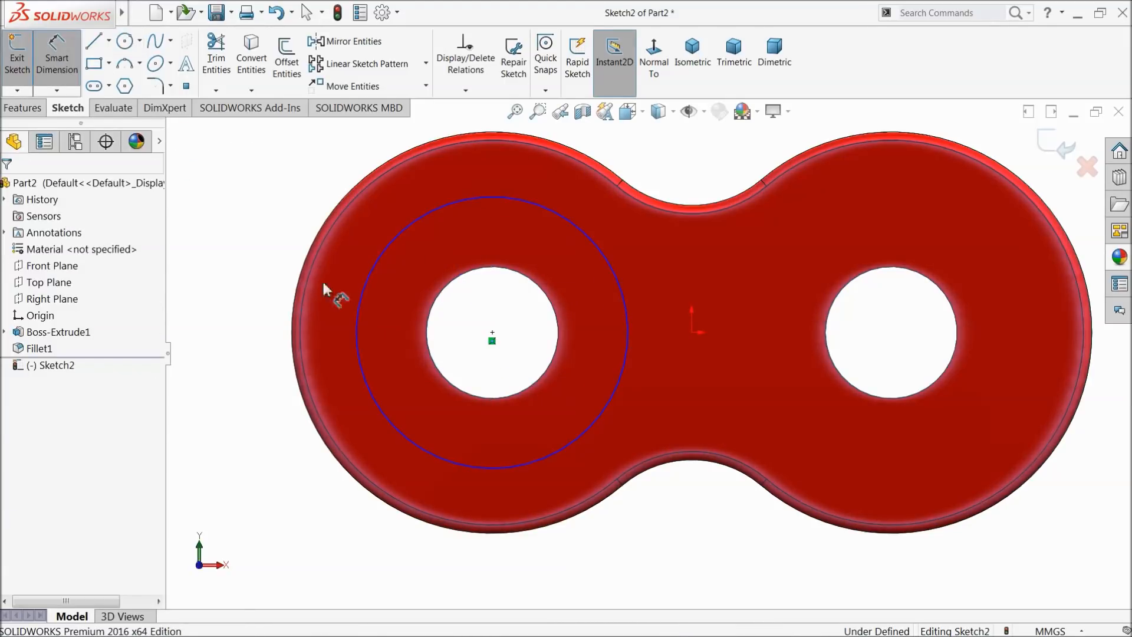
pyautogui.click(357, 314)
pyautogui.click(249, 323)
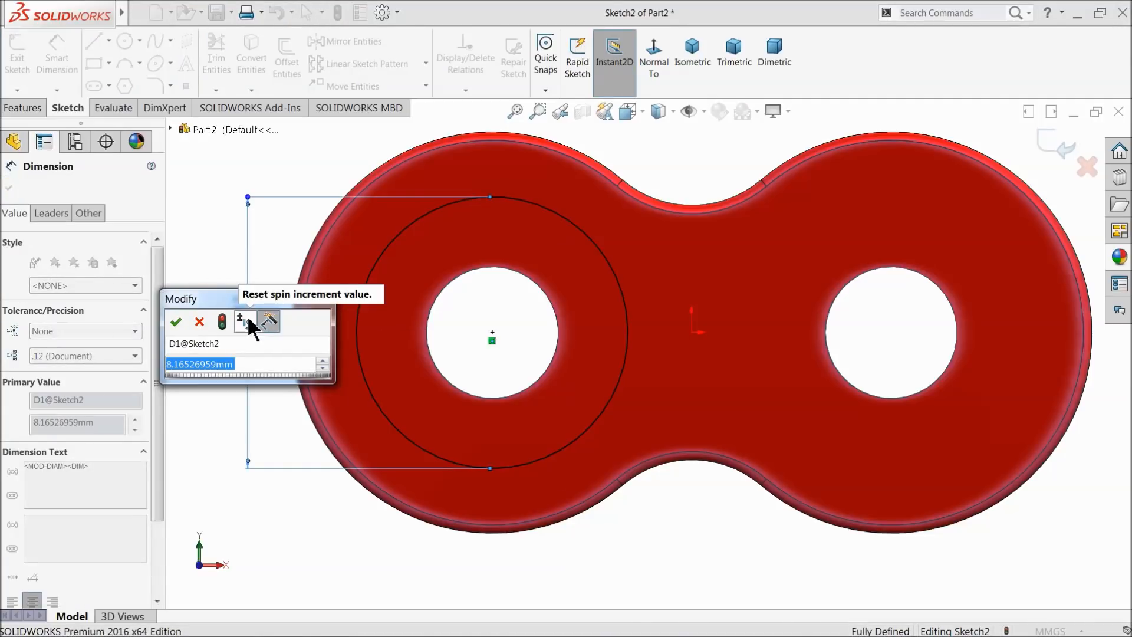
pyautogui.write('7.9')
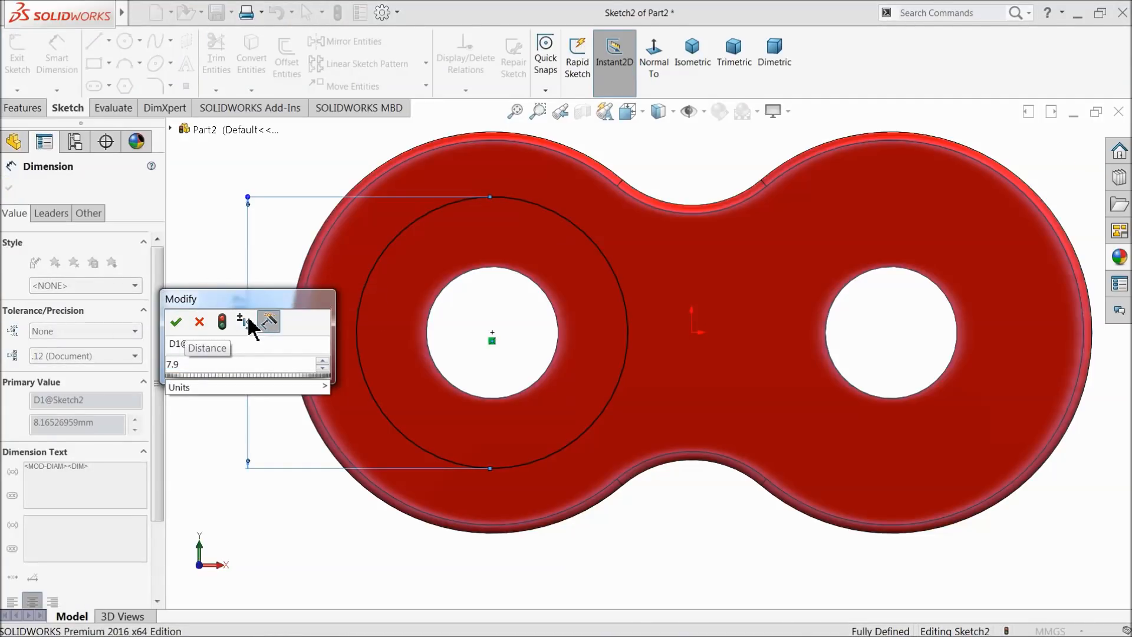
pyautogui.write('248')
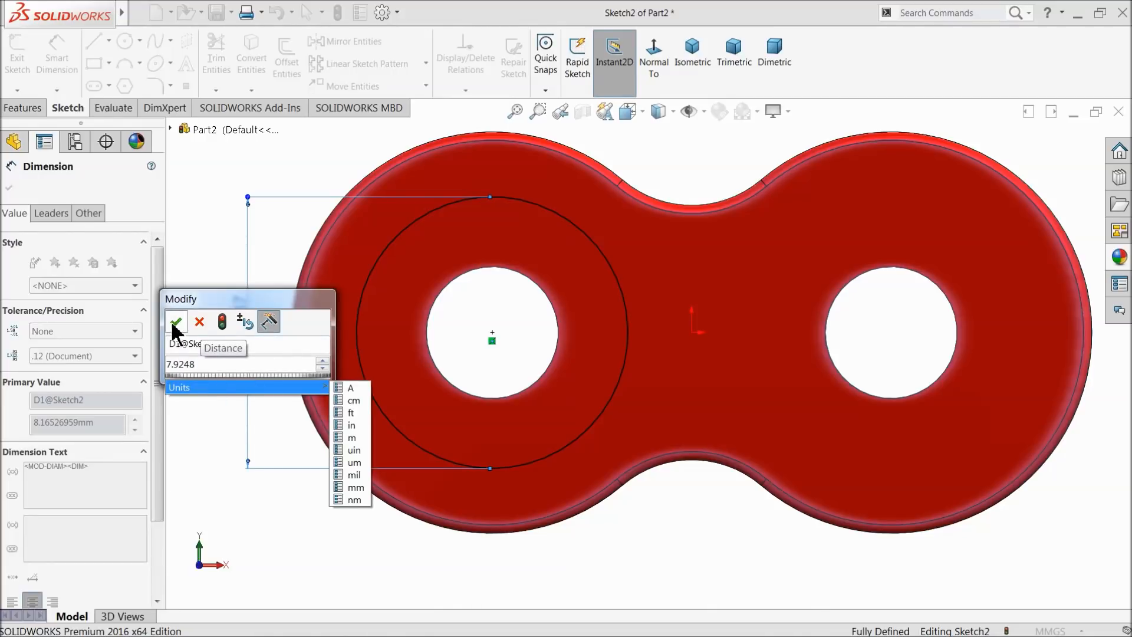
pyautogui.click(175, 323)
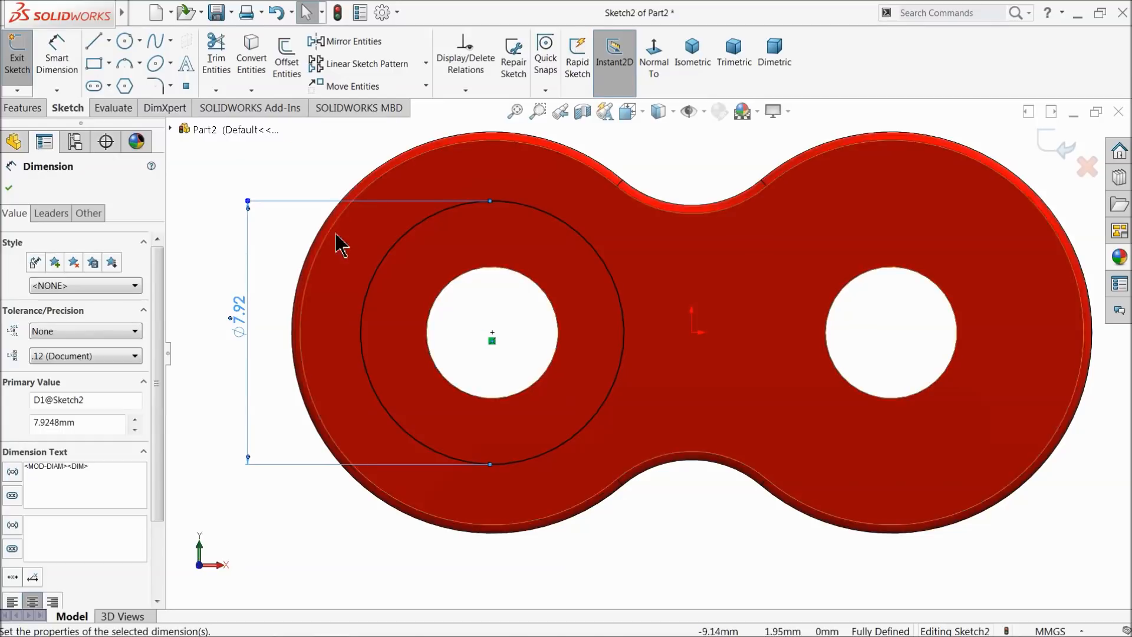
# Convert the left hole's edge into the sketch and extrude the ring profile 7.9248 mm as a merged boss
pyautogui.click(550, 366)
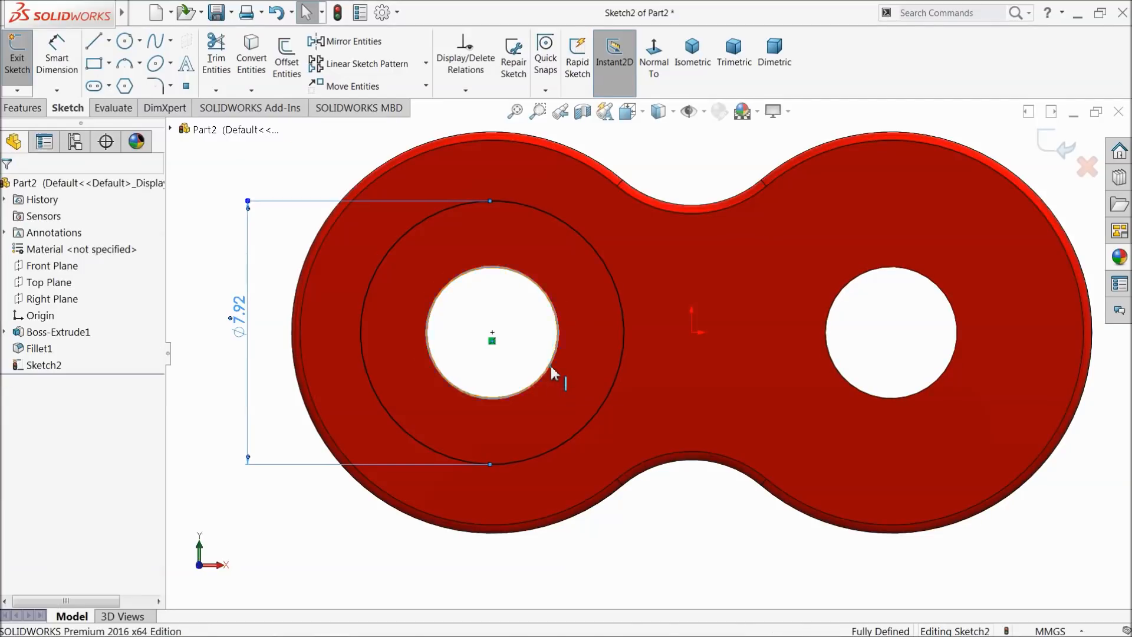
pyautogui.click(259, 59)
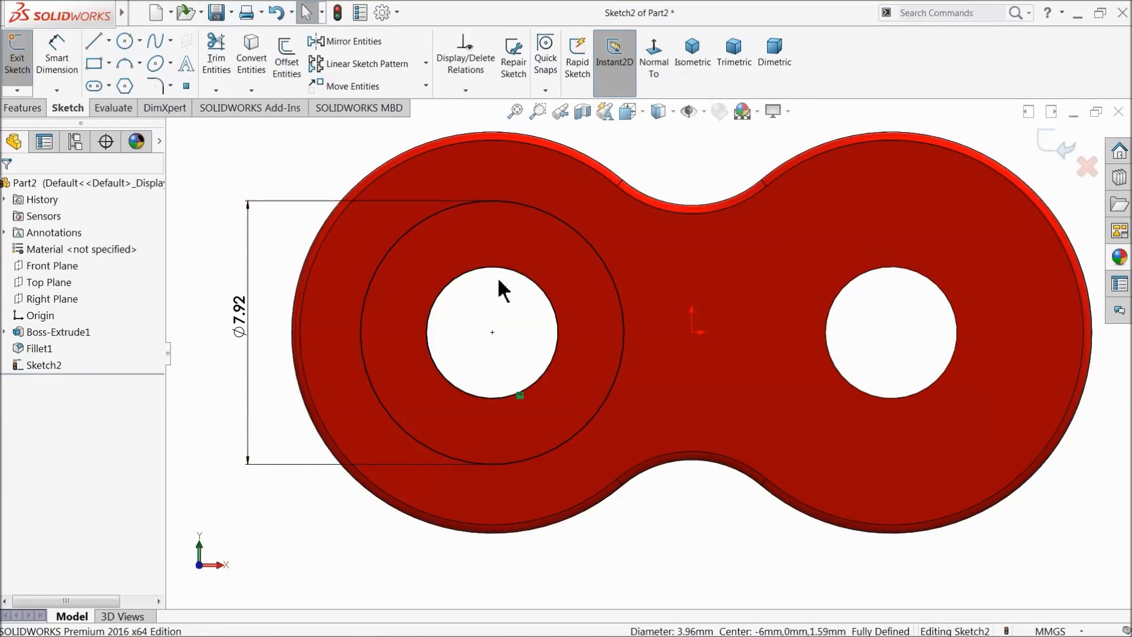
pyautogui.click(24, 108)
pyautogui.click(30, 65)
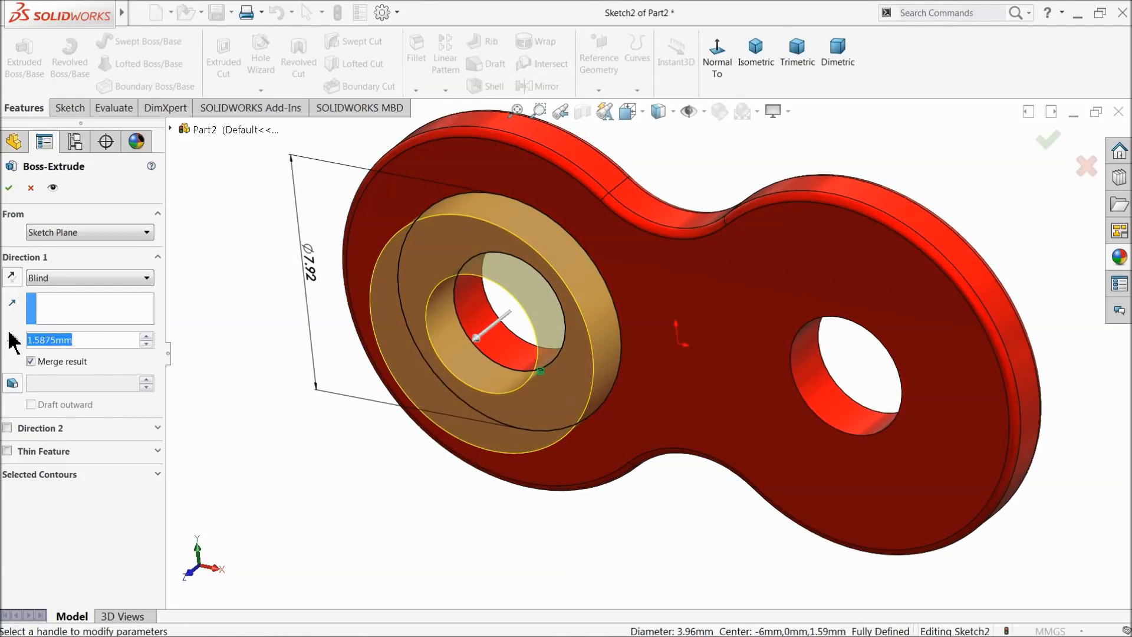
pyautogui.write('7.9')
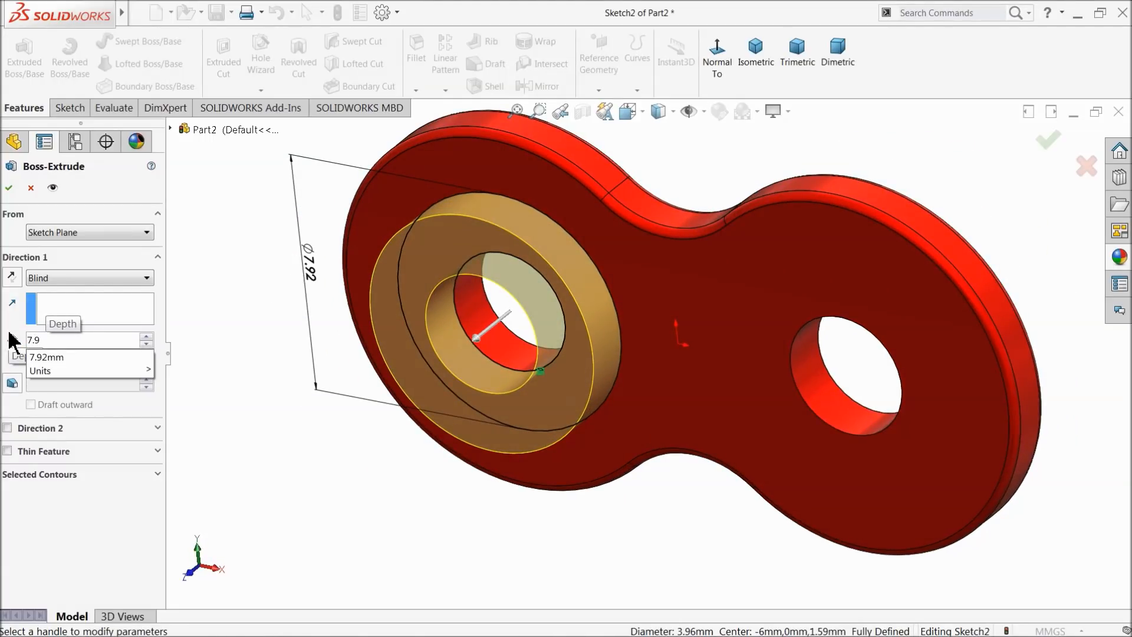
pyautogui.write('248')
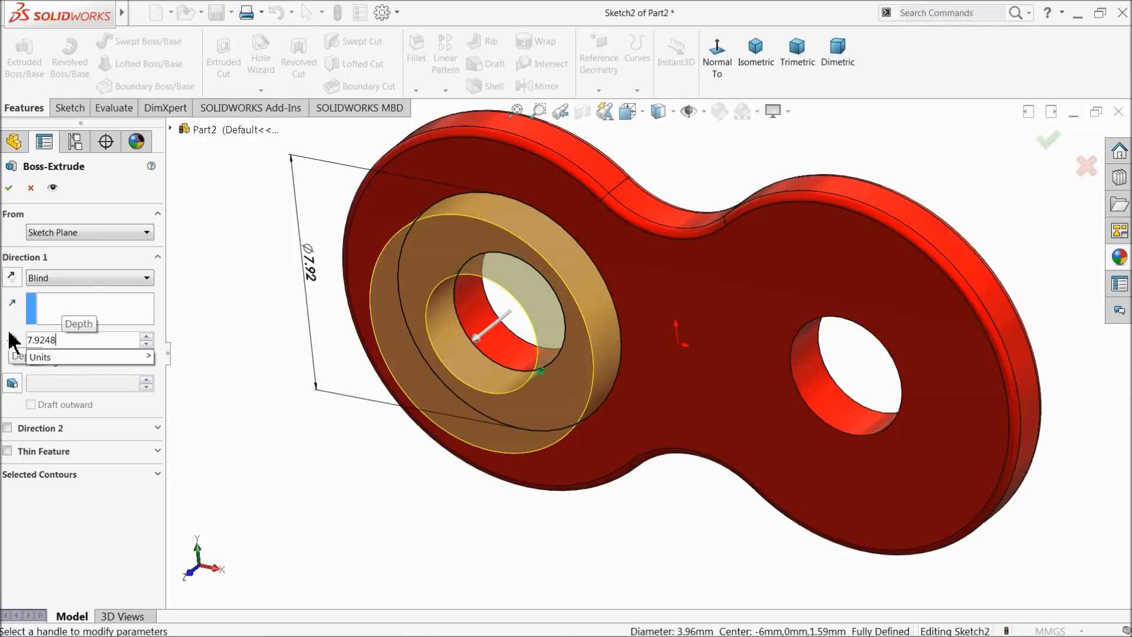
pyautogui.press('Return')
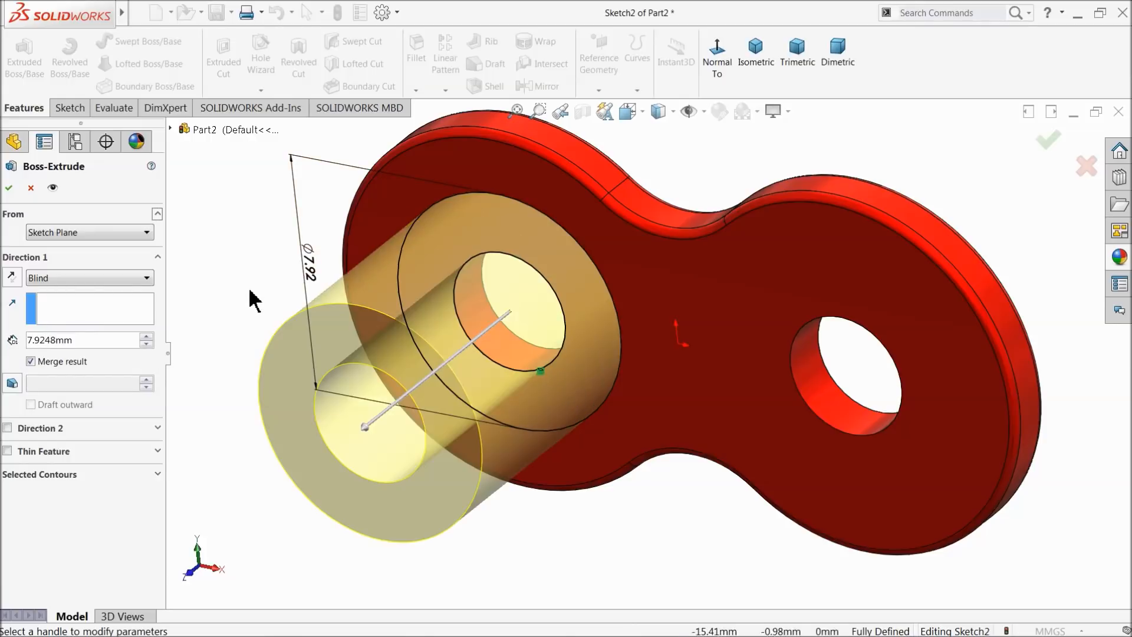
pyautogui.click(9, 188)
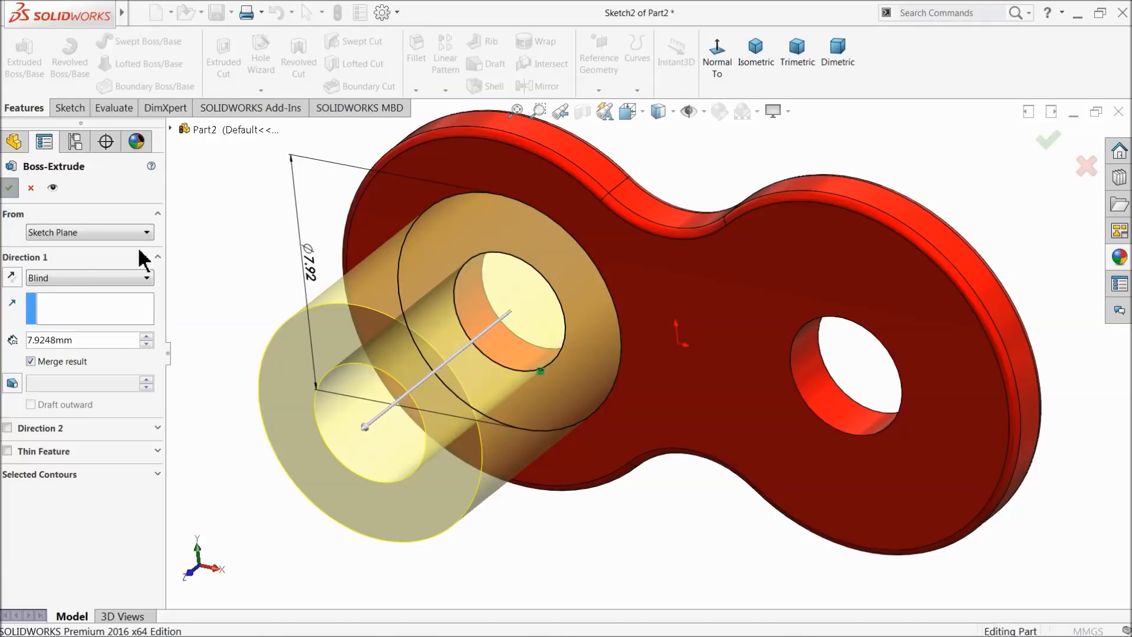
# Mirror the extruded hollow boss about the Right Plane onto the other hole
pyautogui.moveTo(257, 288); pyautogui.dragTo(286, 316, button='middle')
pyautogui.press('f')
pyautogui.scroll(-2, 774, 384)
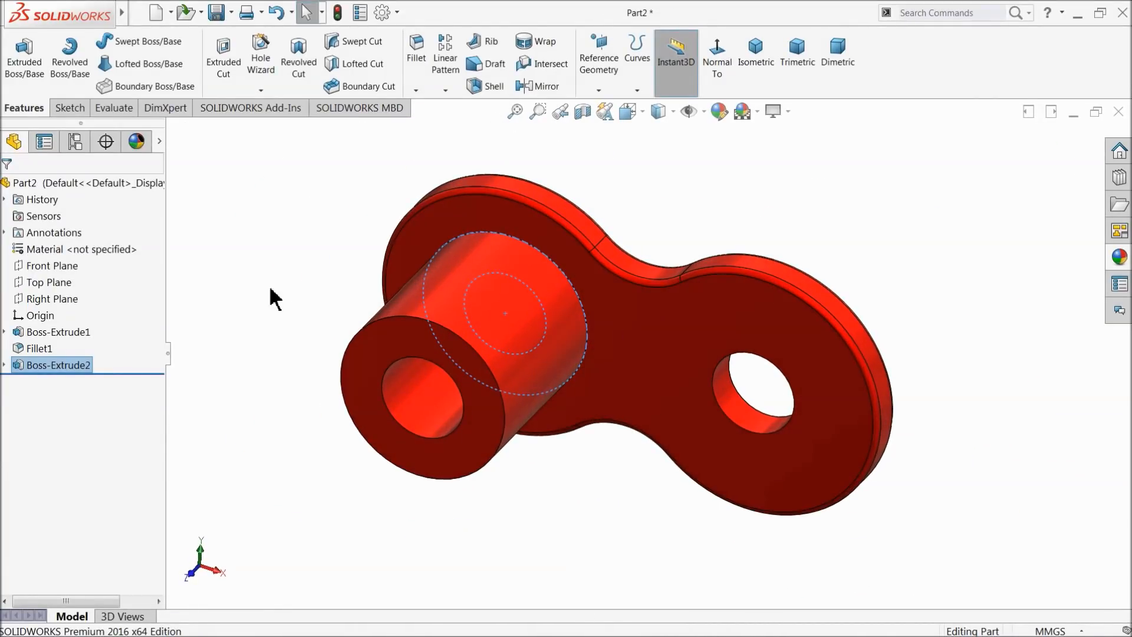
pyautogui.click(50, 299)
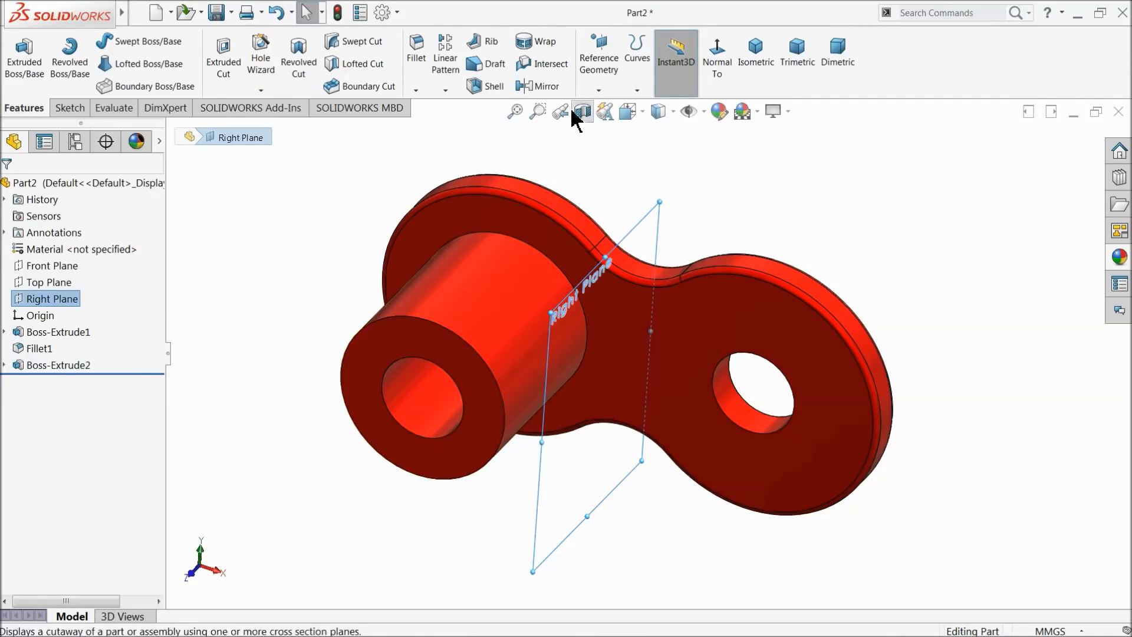
pyautogui.click(538, 86)
pyautogui.click(456, 327)
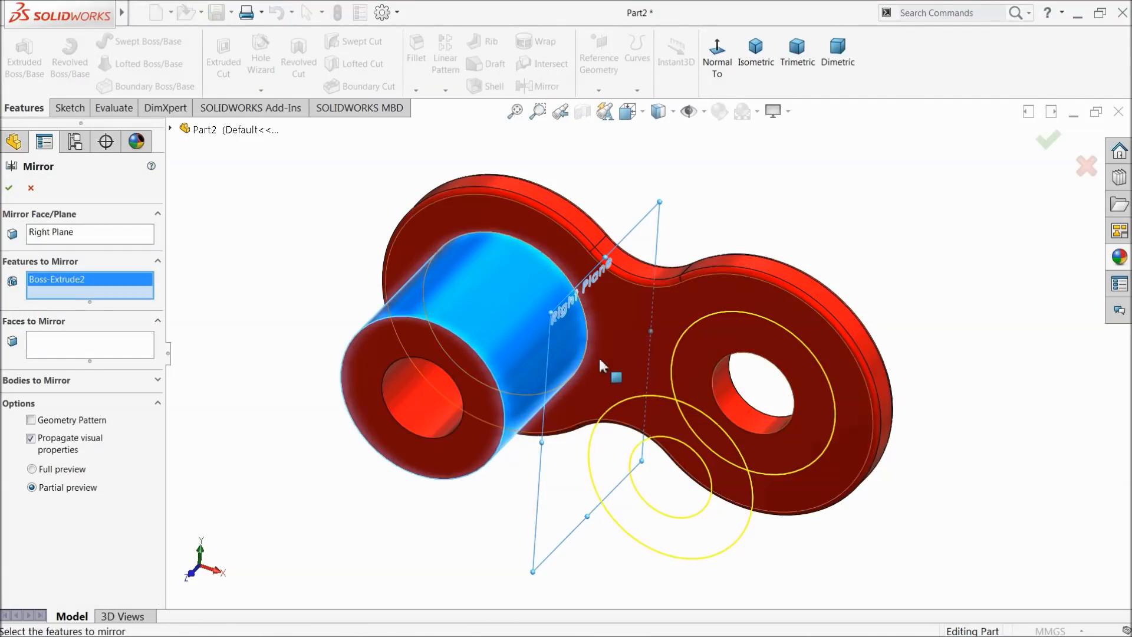
pyautogui.click(8, 187)
# Create a reference plane midway between the link plate's front face and the left boss's end face
pyautogui.moveTo(303, 283)
pyautogui.mouseDown(button='middle')
pyautogui.moveTo(341, 210)
pyautogui.moveTo(313, 290)
pyautogui.moveTo(309, 269)
pyautogui.mouseUp(button='middle')
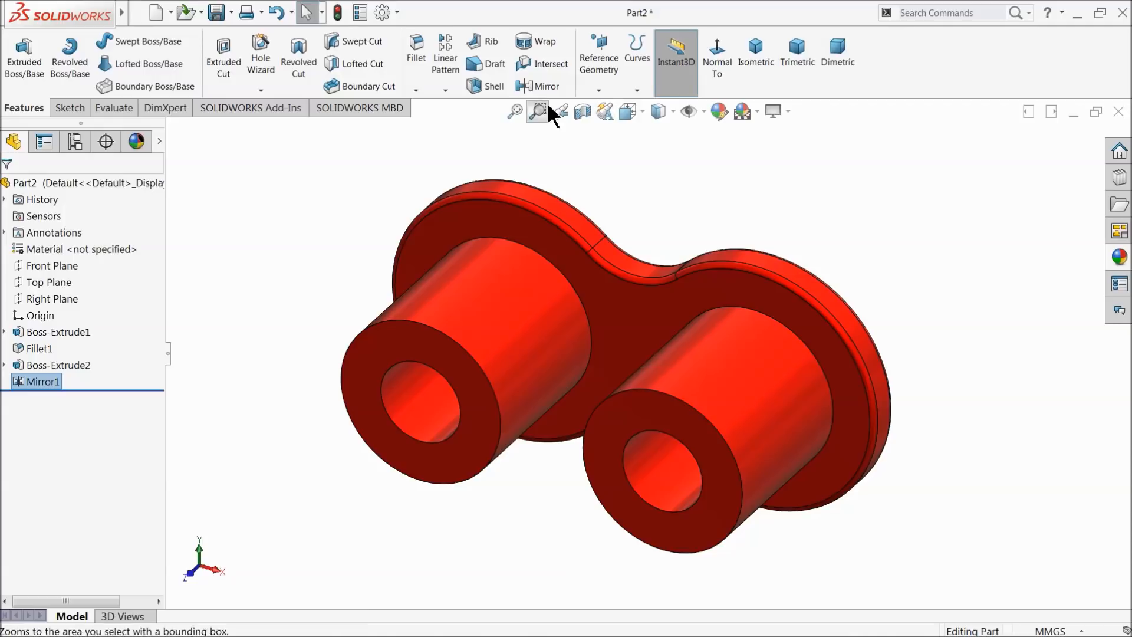
pyautogui.click(597, 91)
pyautogui.click(604, 106)
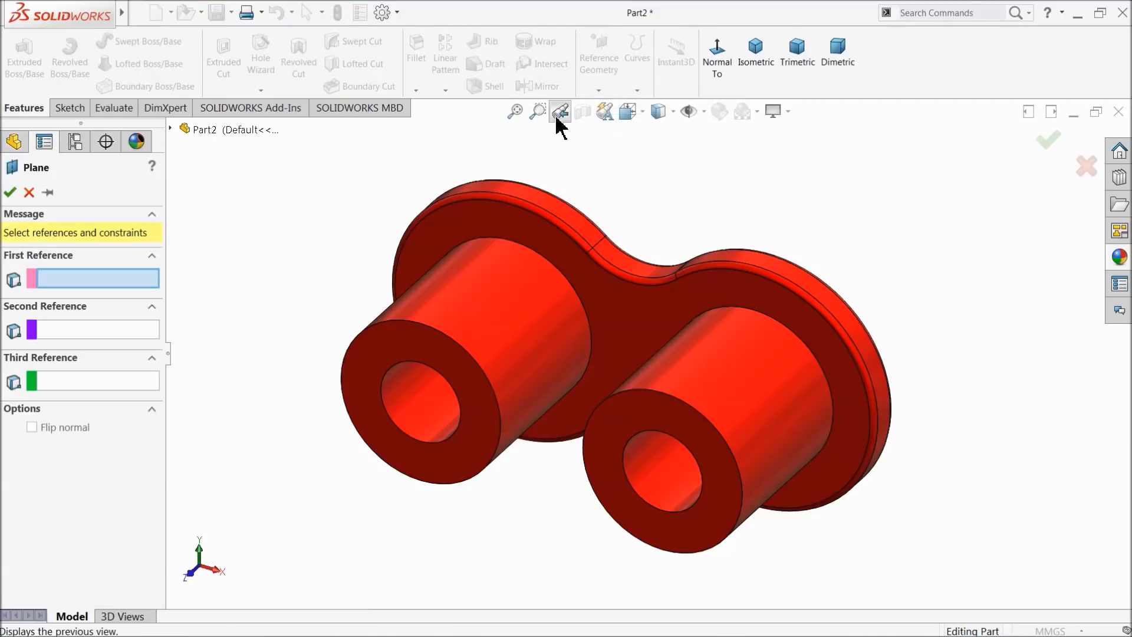
pyautogui.click(495, 222)
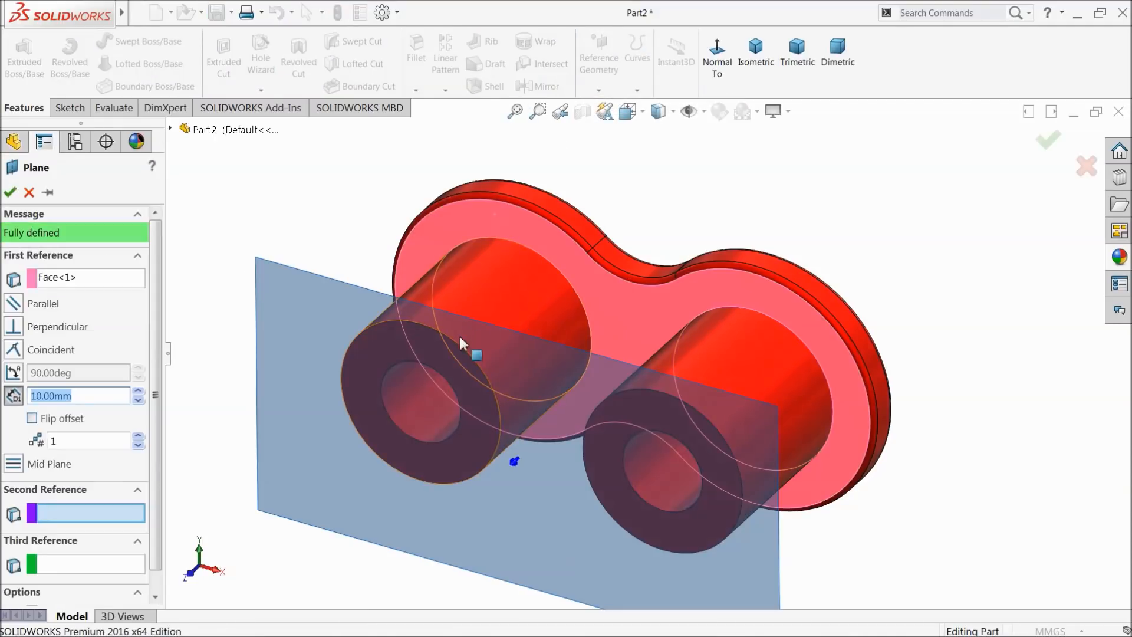
pyautogui.click(430, 342)
pyautogui.moveTo(443, 353)
pyautogui.mouseDown(button='middle')
pyautogui.moveTo(369, 376)
pyautogui.moveTo(429, 357)
pyautogui.mouseUp(button='middle')
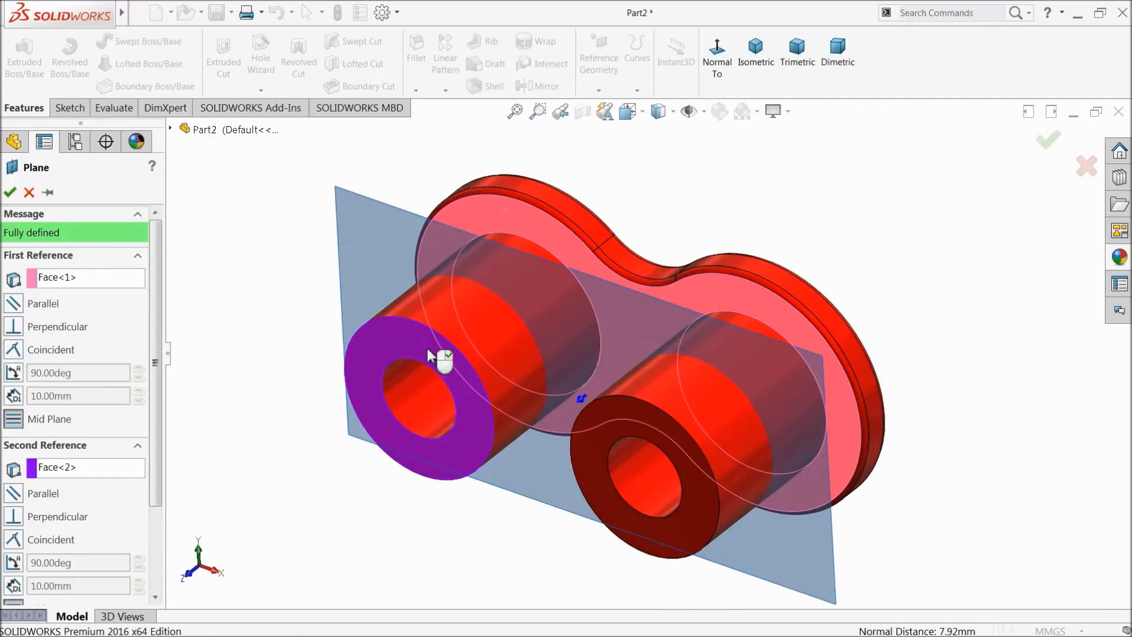
pyautogui.click(9, 192)
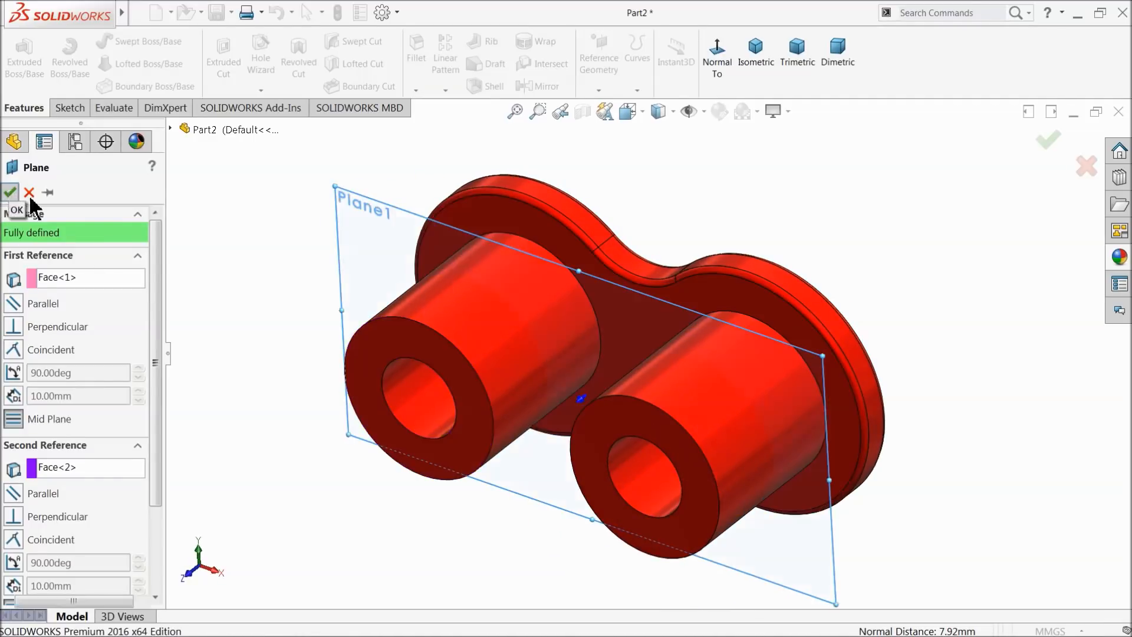
# Mirror the link plate's extrusion and its edge fillet about the new mid plane, and hide that plane
pyautogui.moveTo(406, 319)
pyautogui.mouseDown(button='middle')
pyautogui.moveTo(348, 334)
pyautogui.moveTo(395, 322)
pyautogui.mouseUp(button='middle')
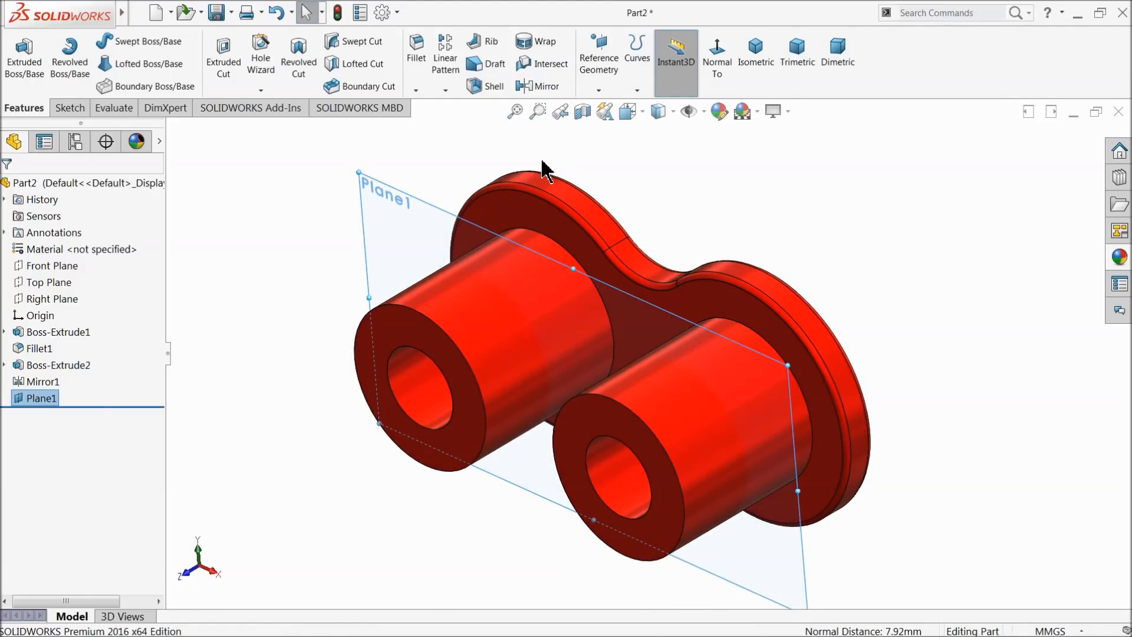
pyautogui.click(545, 86)
pyautogui.click(554, 215)
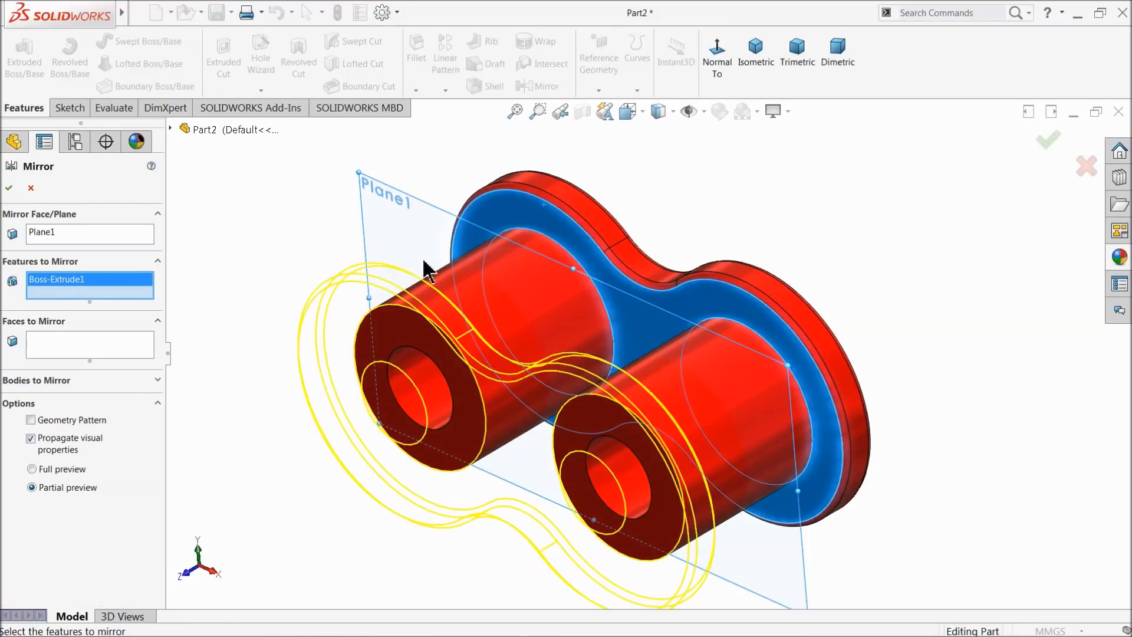
pyautogui.click(171, 128)
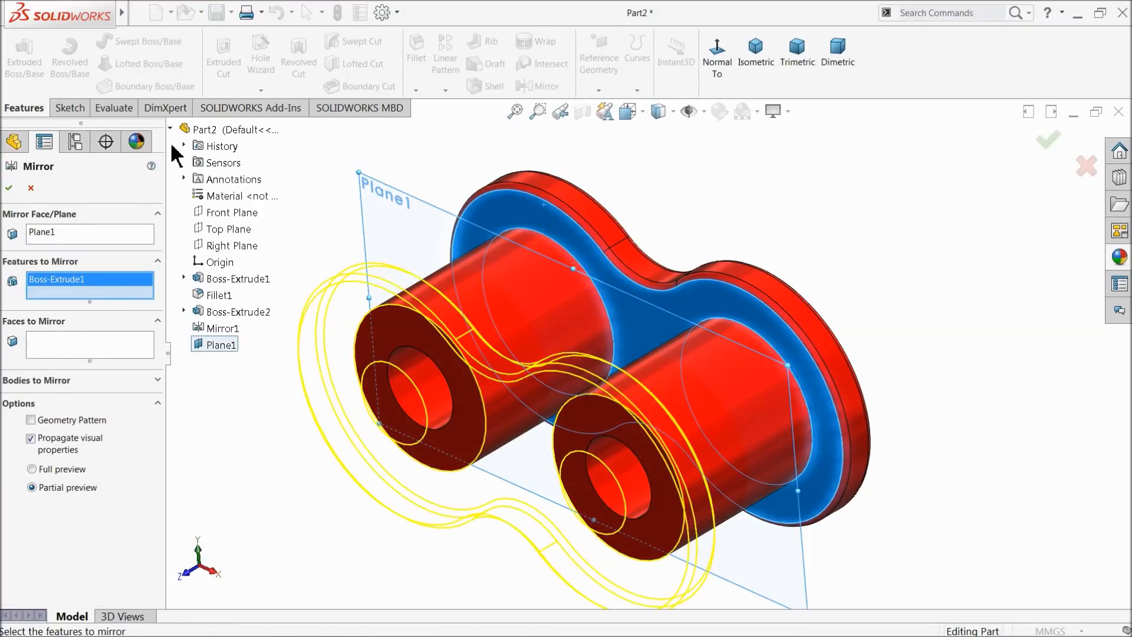
pyautogui.click(222, 295)
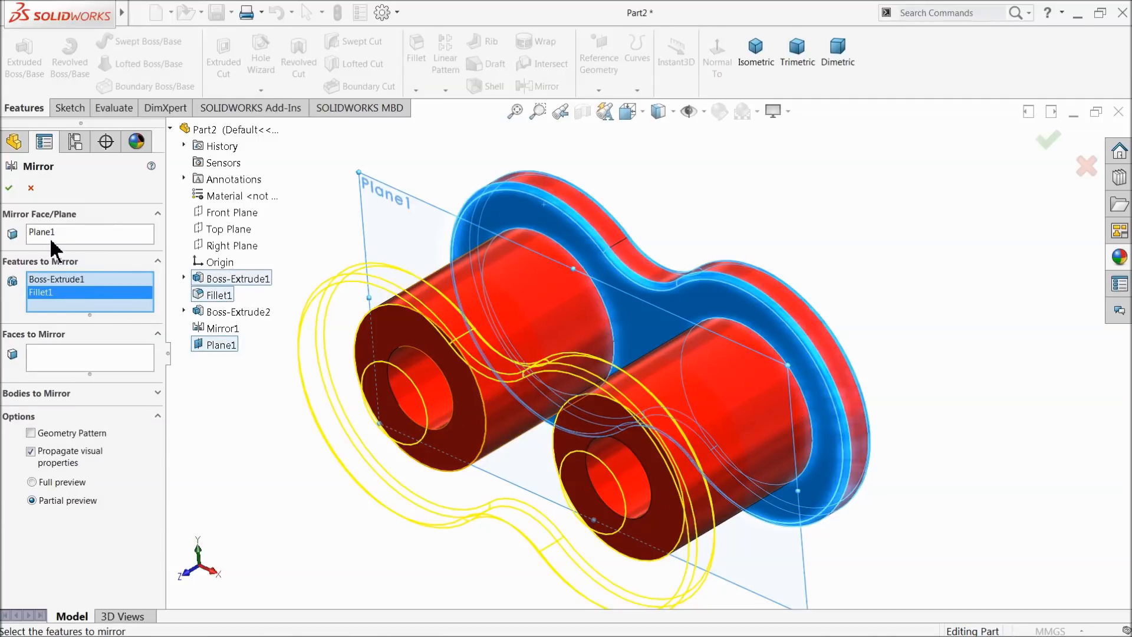
pyautogui.click(9, 188)
pyautogui.moveTo(268, 265)
pyautogui.mouseDown(button='middle')
pyautogui.moveTo(215, 248)
pyautogui.moveTo(290, 253)
pyautogui.moveTo(287, 262)
pyautogui.mouseUp(button='middle')
pyautogui.click(373, 215)
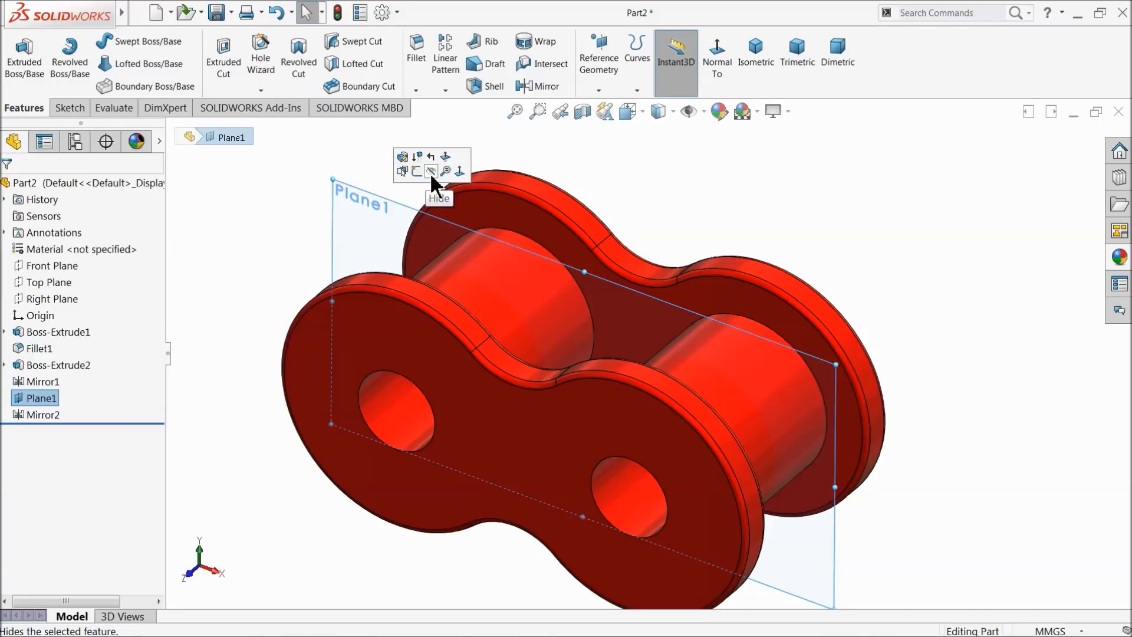
pyautogui.click(431, 172)
# Fillet both pin holes with a 0.25 mm radius, replacing the front-edge selection with the two inner hole faces
pyautogui.moveTo(303, 289); pyautogui.dragTo(352, 219, button='middle')
pyautogui.click(416, 74)
pyautogui.scroll(-2, 454, 372)
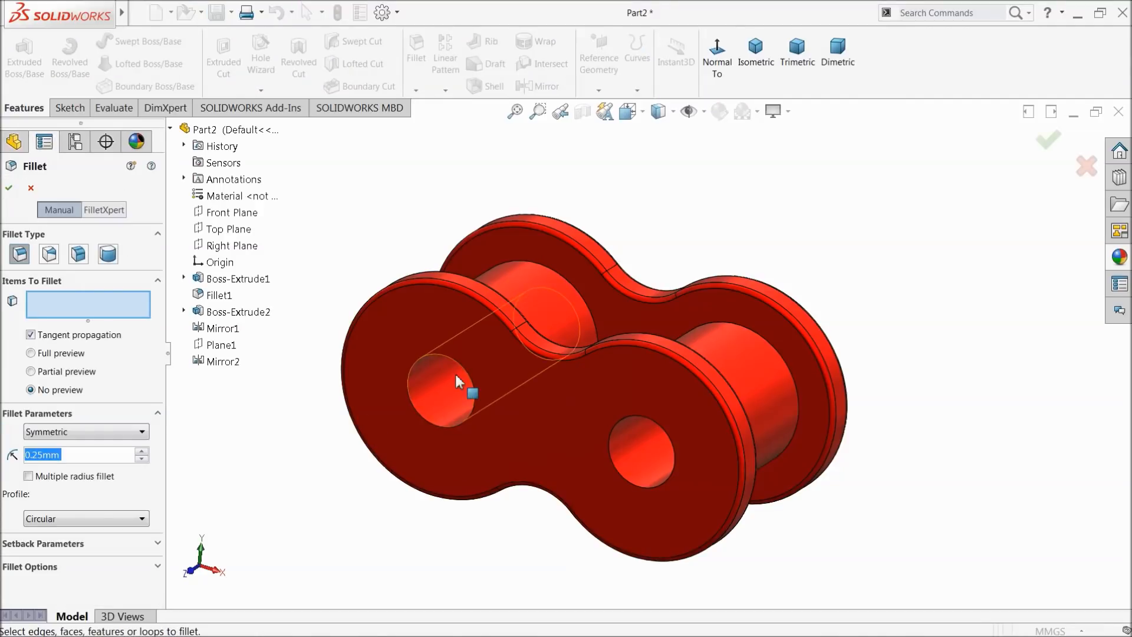
pyautogui.click(477, 439)
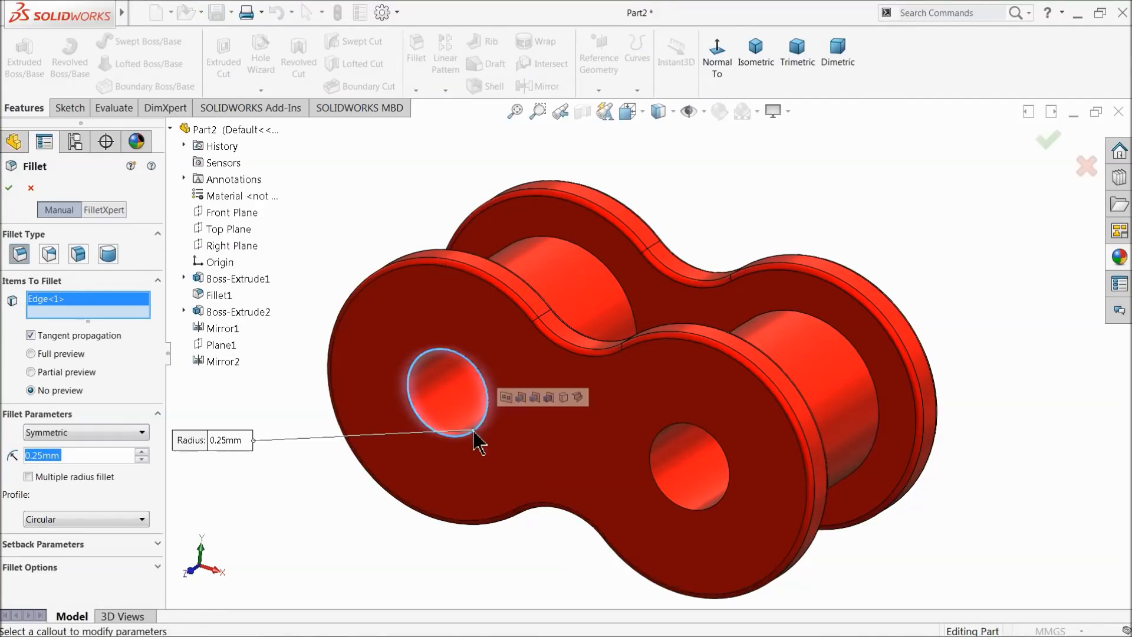
pyautogui.click(687, 510)
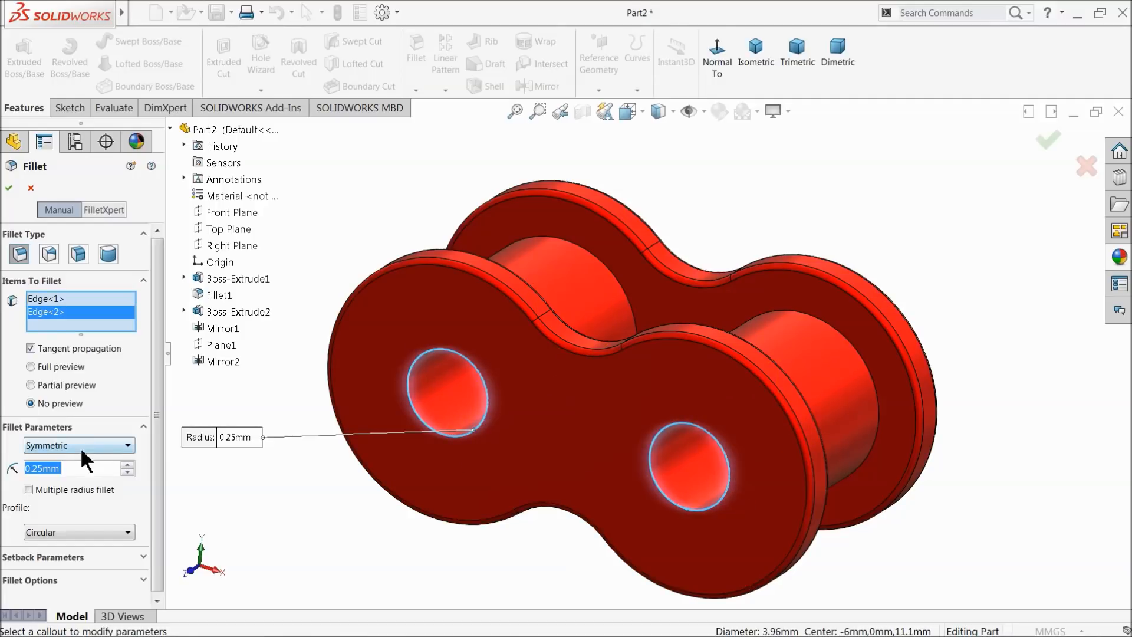
pyautogui.rightClick(72, 312)
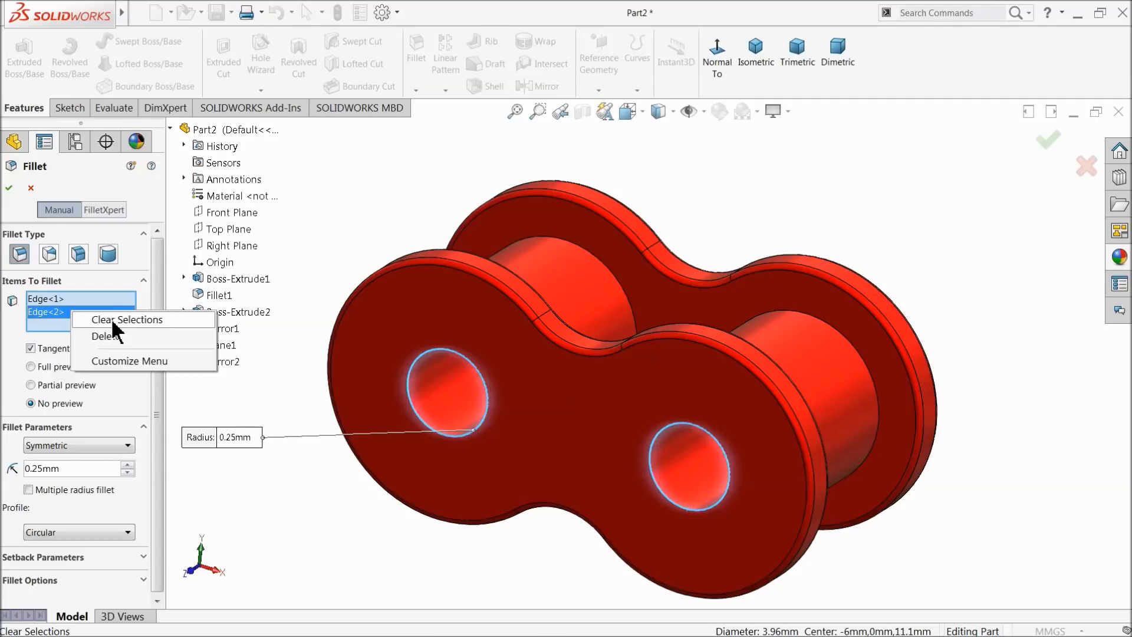
pyautogui.click(111, 319)
pyautogui.moveTo(214, 404); pyautogui.dragTo(310, 435, button='middle')
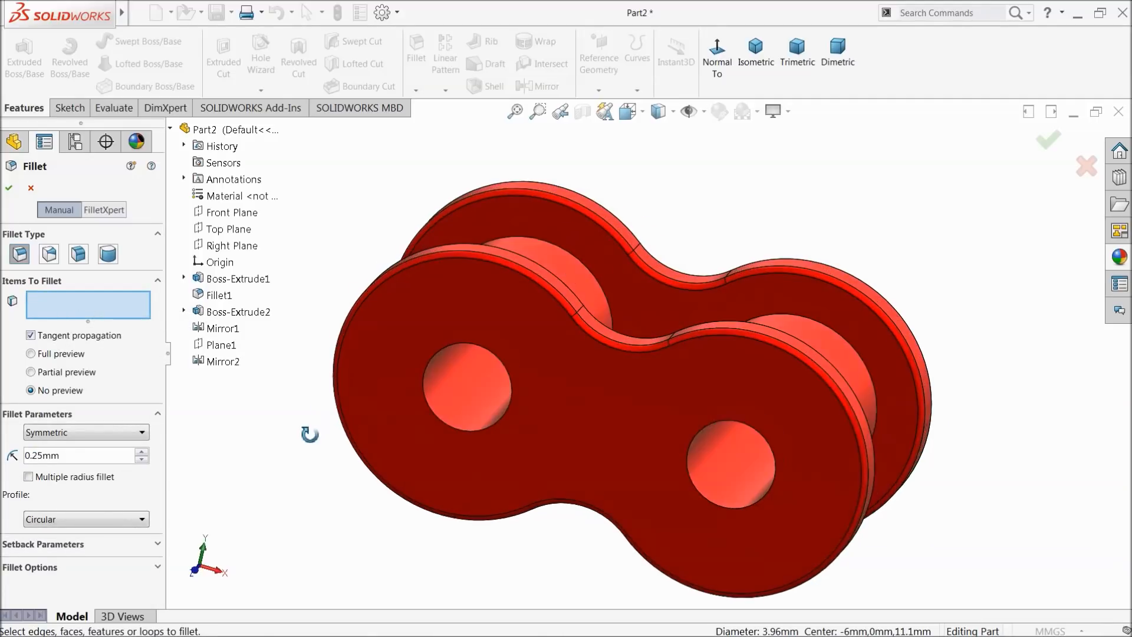
pyautogui.click(472, 400)
pyautogui.click(717, 472)
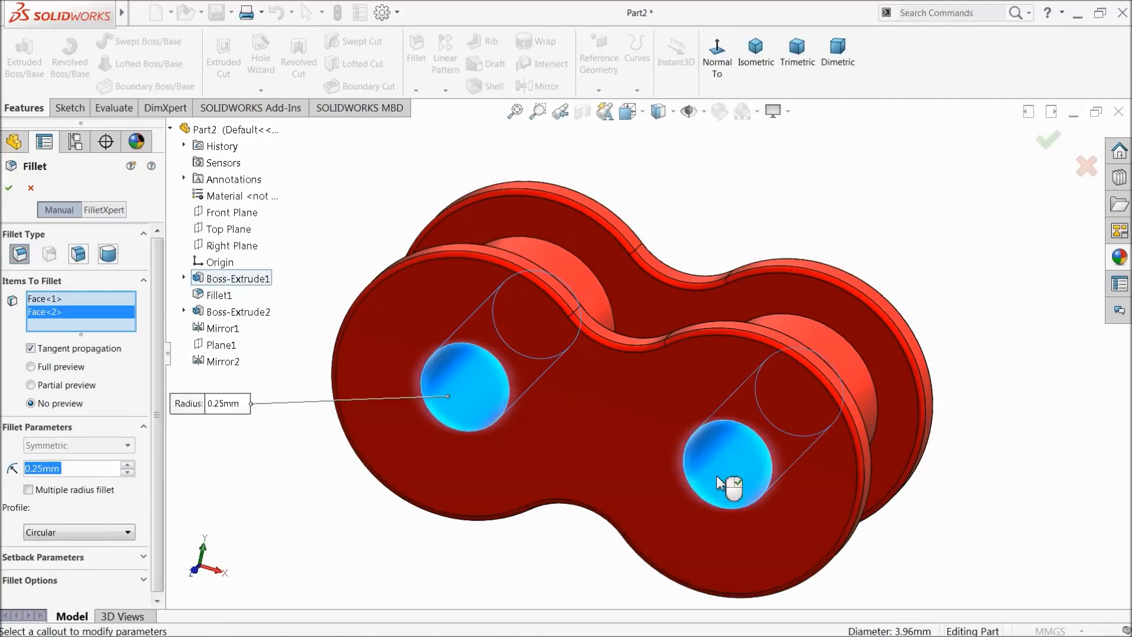
pyautogui.click(9, 188)
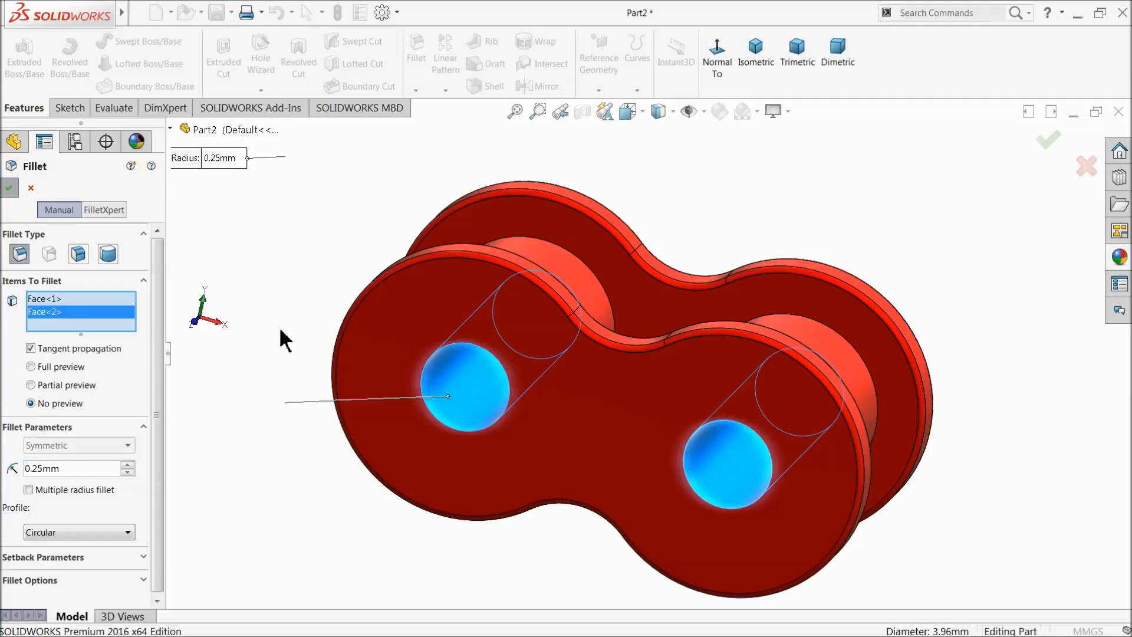
pyautogui.moveTo(346, 410); pyautogui.dragTo(318, 417, button='middle')
pyautogui.press('f')
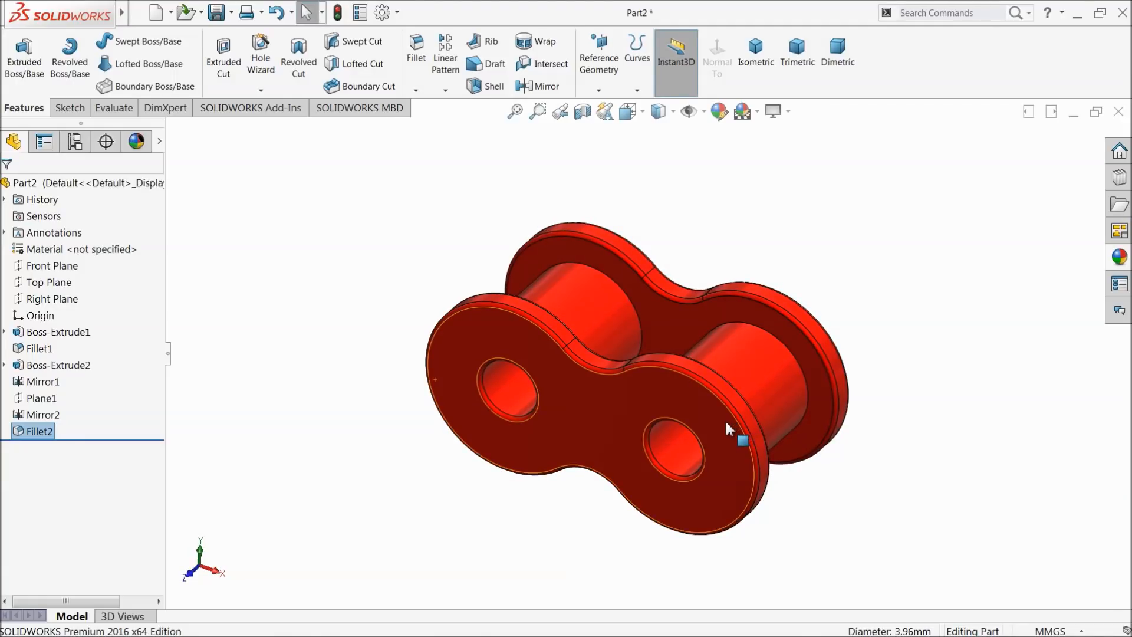
# Apply the polished steel appearance from the metal library to the whole inner link
pyautogui.scroll(-2, 766, 401)
pyautogui.scroll(-3, 695, 451)
pyautogui.moveTo(692, 456); pyautogui.dragTo(682, 449, button='middle')
pyautogui.click(1114, 259)
pyautogui.scroll(4, 1014, 236)
pyautogui.click(987, 206)
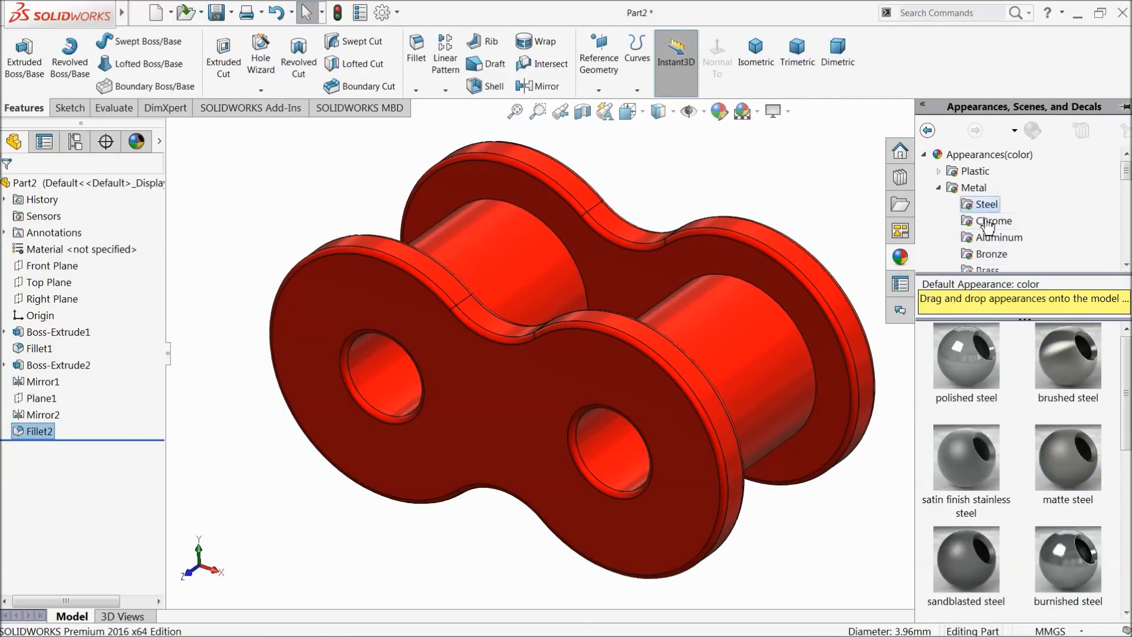
pyautogui.doubleClick(971, 371)
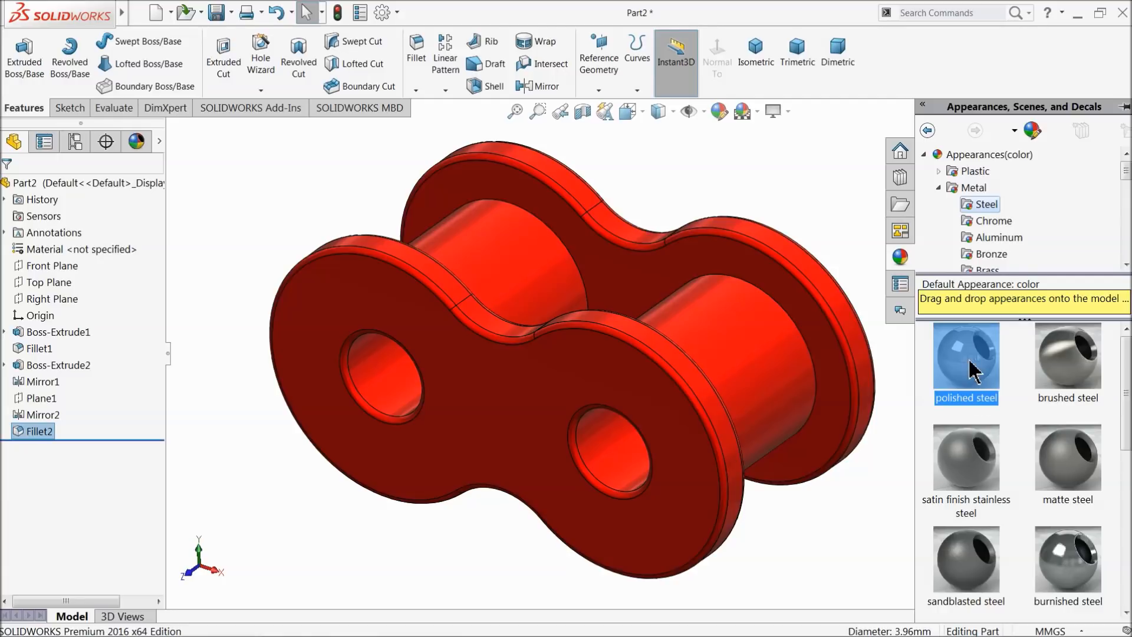
pyautogui.moveTo(642, 430); pyautogui.dragTo(614, 421, button='middle')
pyautogui.click(202, 172)
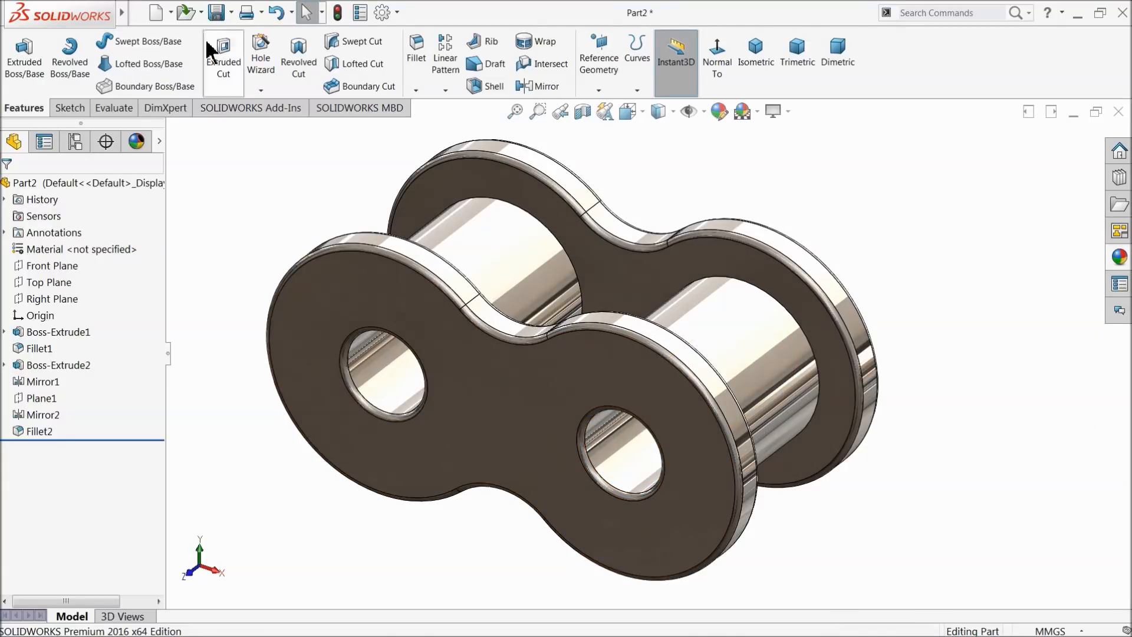
# Save the part as 2.inner chain in the Chain & Sproket mechanism folder
pyautogui.click(217, 13)
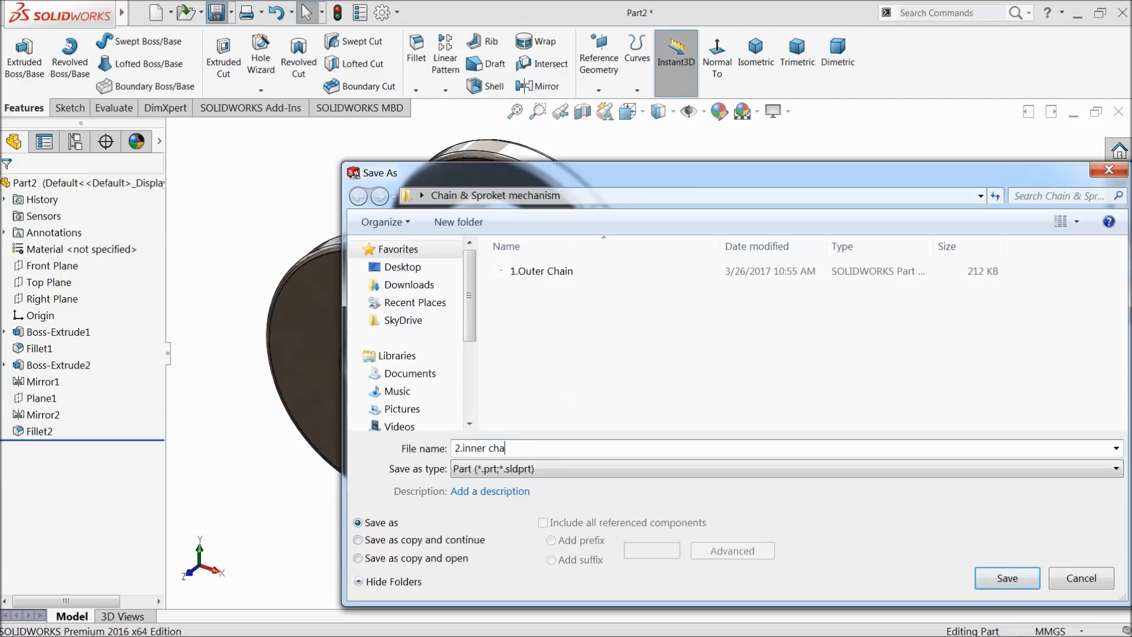
pyautogui.click(1008, 577)
pyautogui.moveTo(618, 352)
pyautogui.mouseDown(button='middle')
pyautogui.moveTo(667, 273)
pyautogui.moveTo(601, 348)
pyautogui.moveTo(617, 355)
pyautogui.mouseUp(button='middle')
pyautogui.scroll(-1, 587, 313)
pyautogui.moveTo(587, 317); pyautogui.dragTo(619, 374, button='middle')
pyautogui.scroll(2, 596, 373)
pyautogui.scroll(-1, 617, 373)
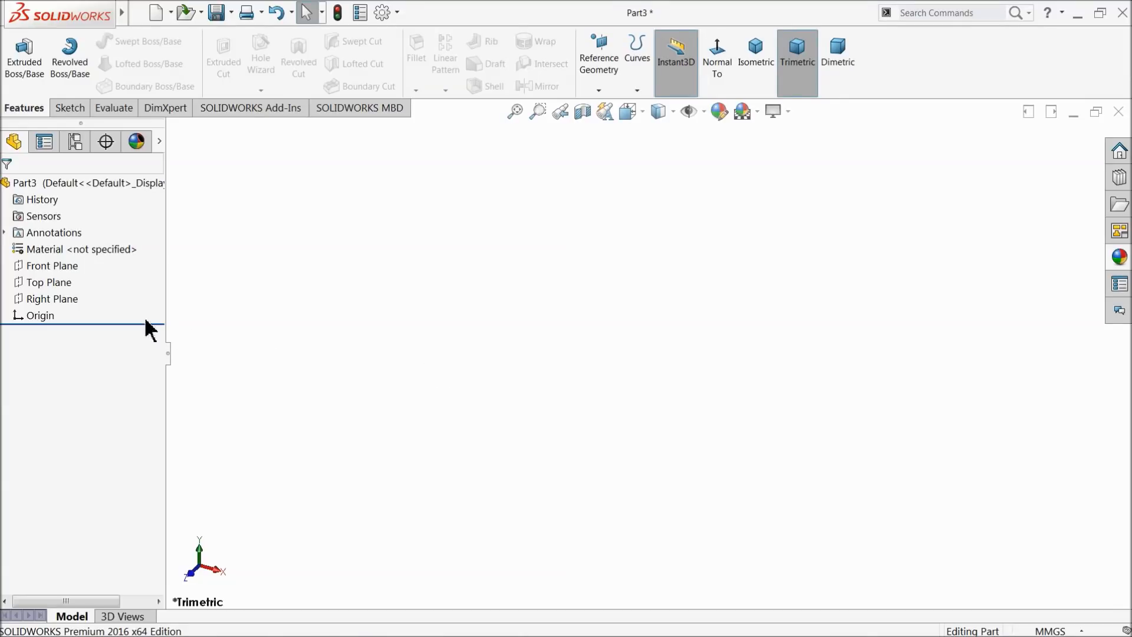
# Start a sketch on the Front Plane of the new part and draw an origin-centred circle about 46 mm in radius
pyautogui.click(24, 267)
pyautogui.click(34, 249)
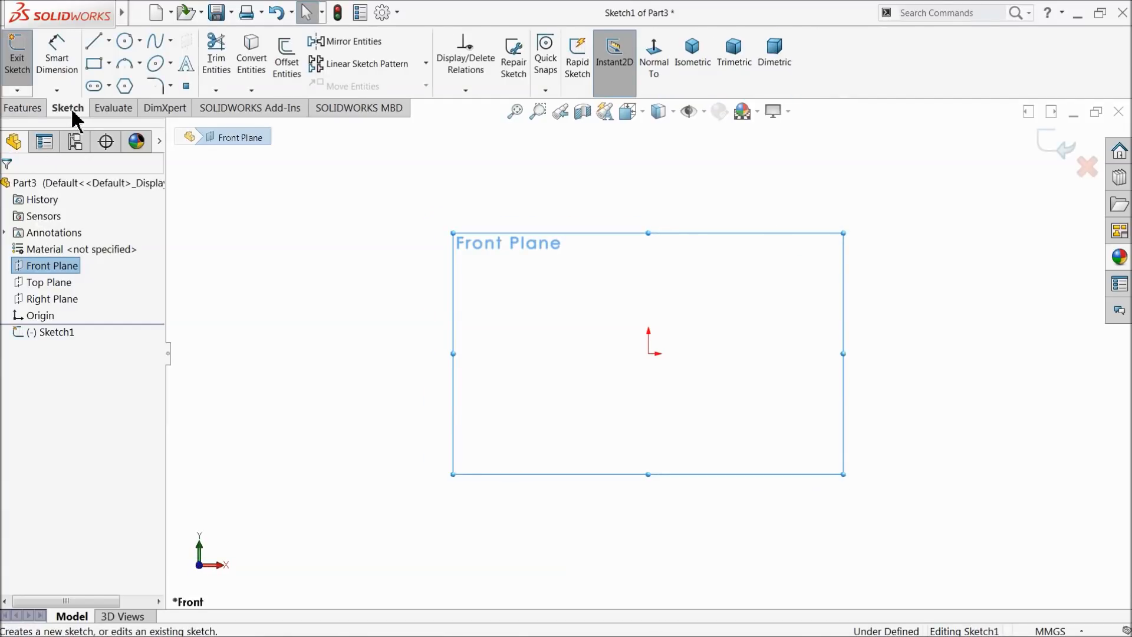
pyautogui.click(124, 42)
pyautogui.click(649, 353)
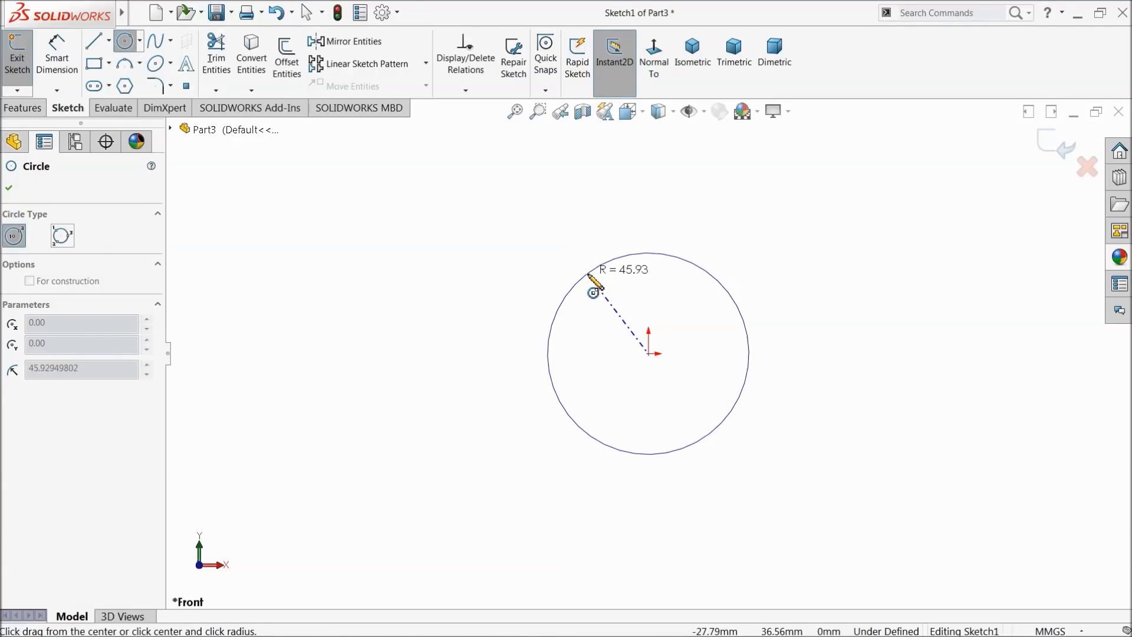
pyautogui.click(580, 284)
# Draw four larger circles centred on the origin, with radii of about 123, 131, 142 and 158 mm
pyautogui.click(648, 354)
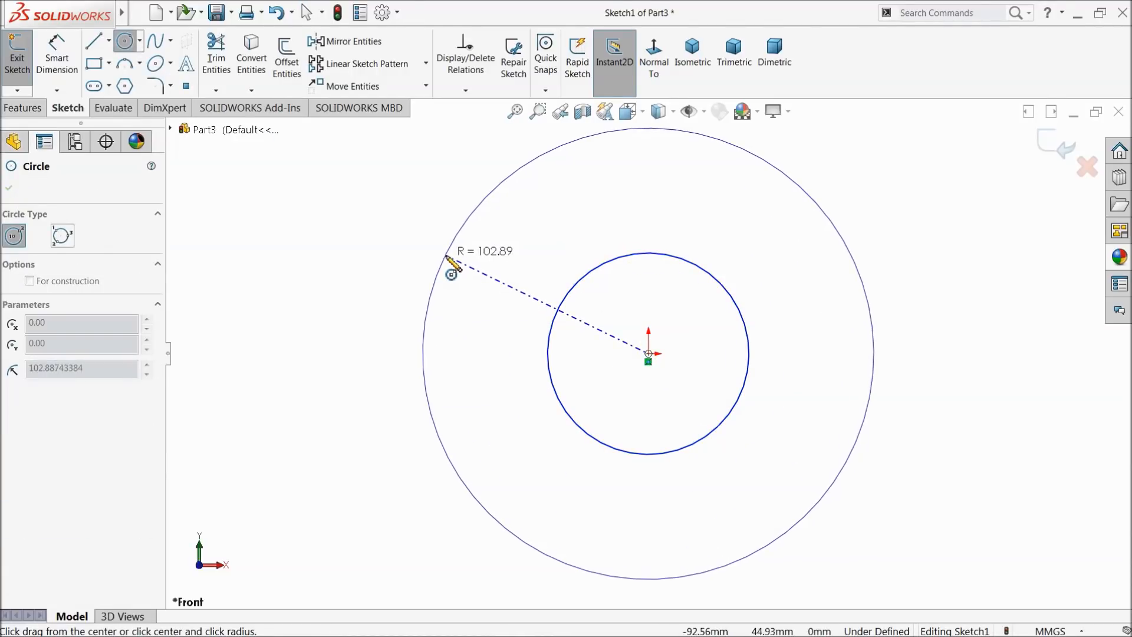
pyautogui.click(404, 254)
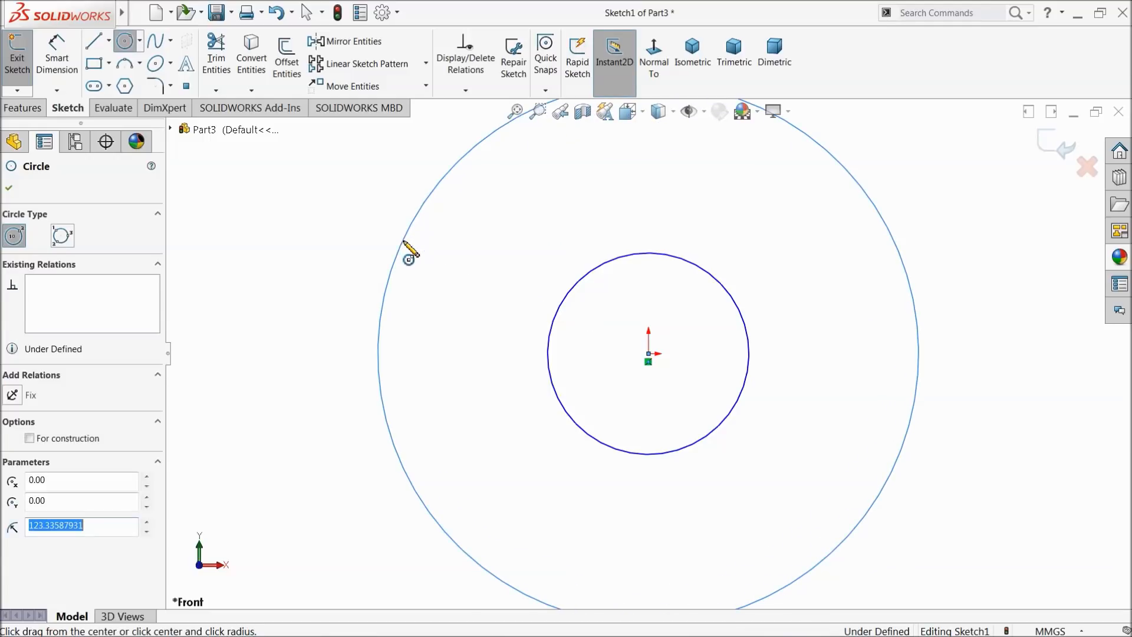
pyautogui.click(648, 354)
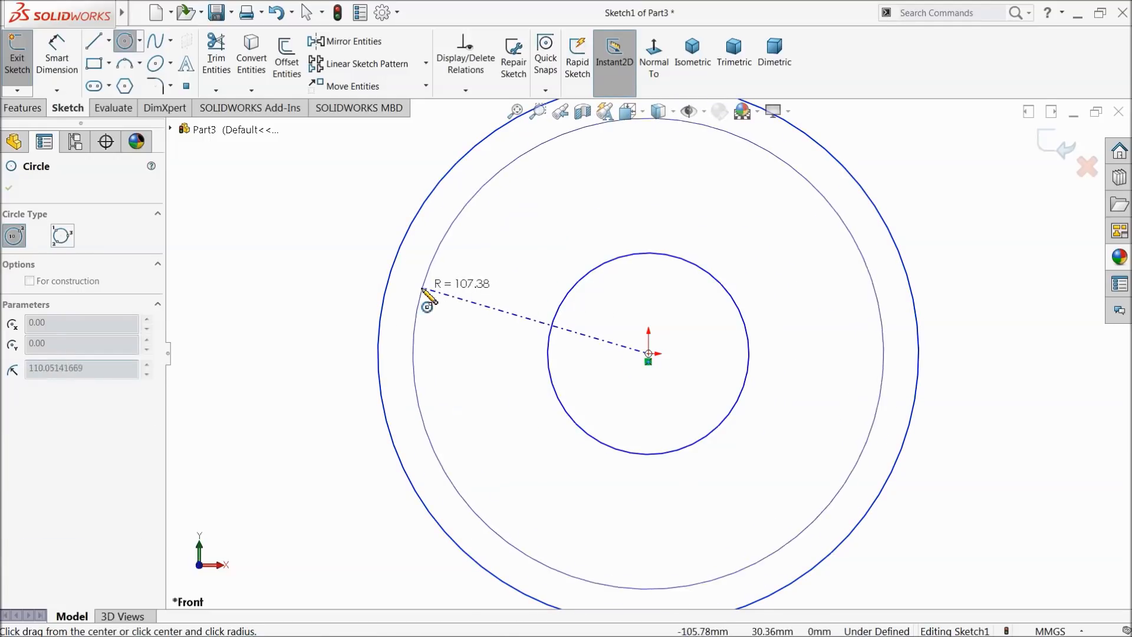
pyautogui.click(374, 277)
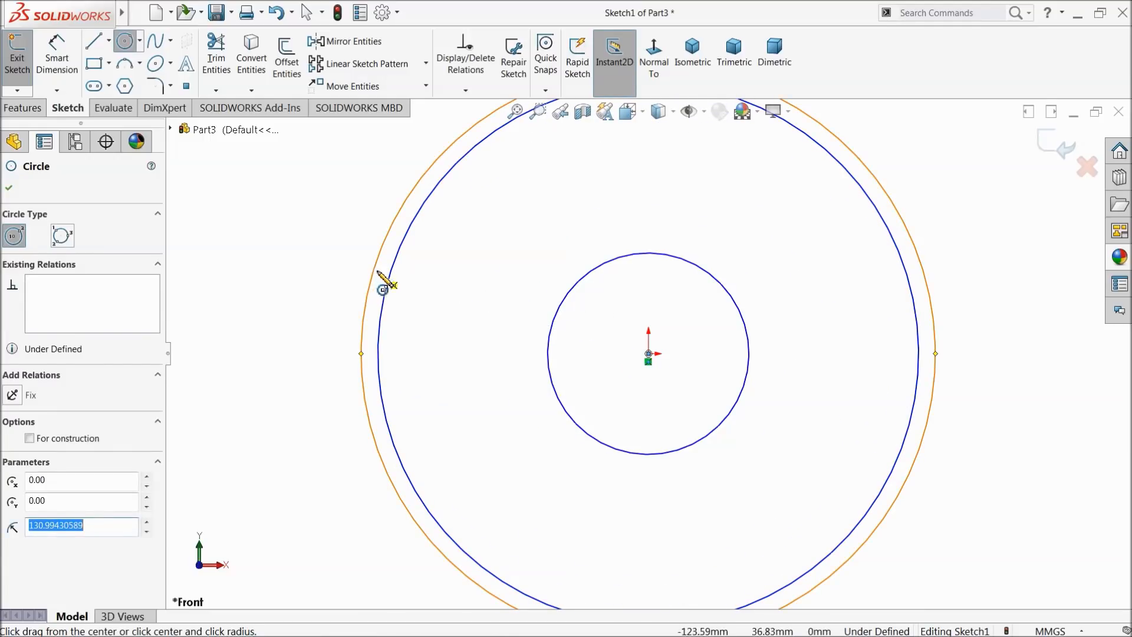
pyautogui.click(648, 353)
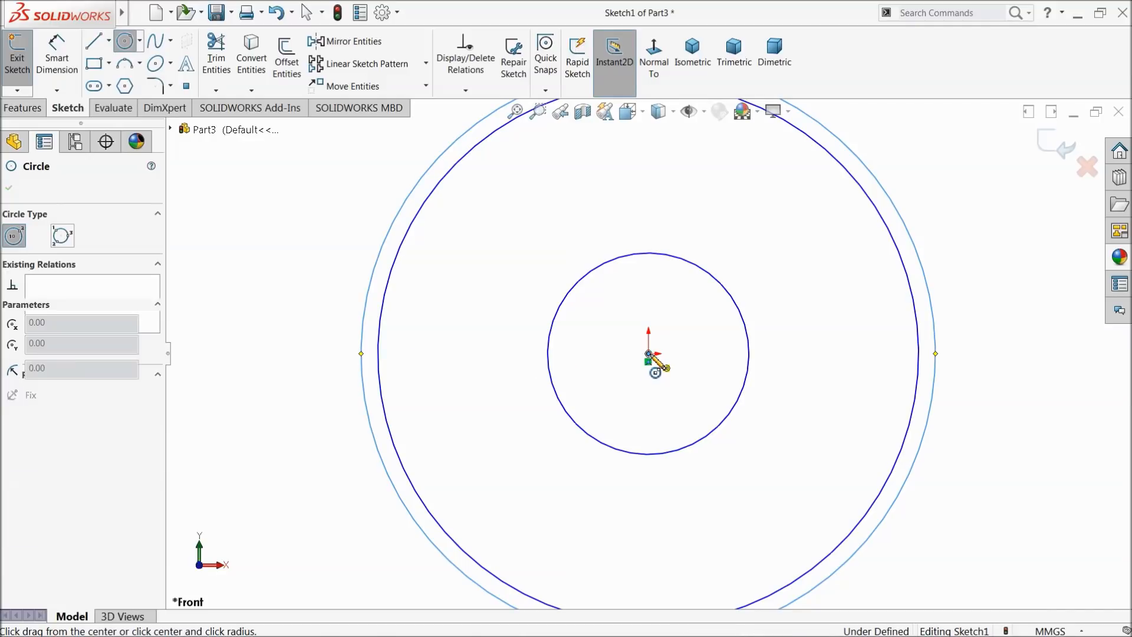
pyautogui.click(346, 281)
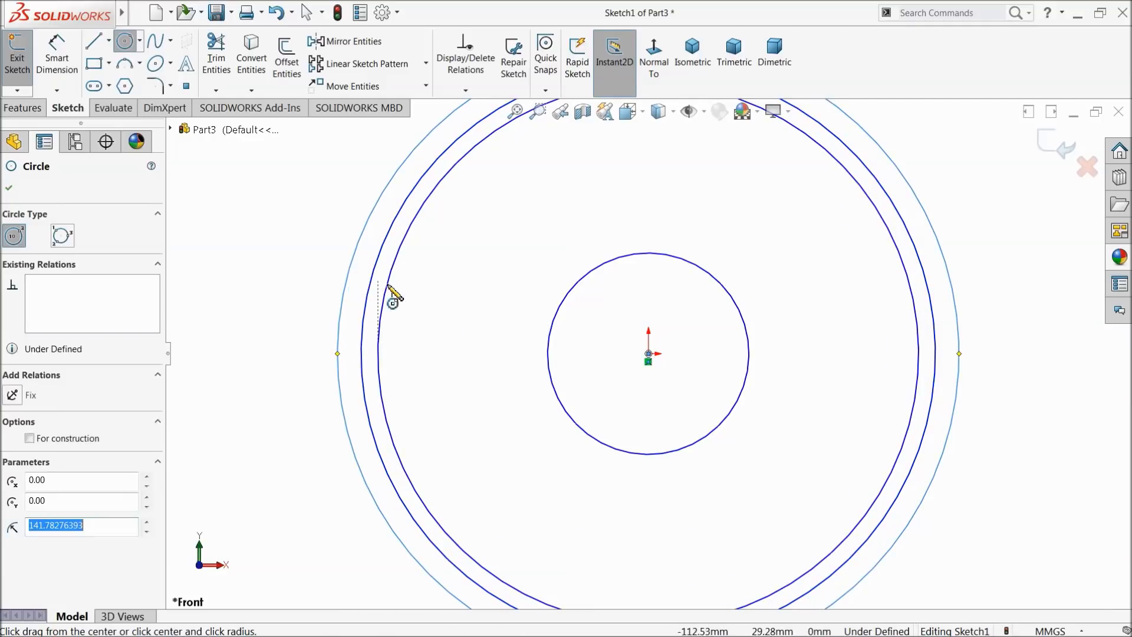
pyautogui.click(649, 354)
pyautogui.click(308, 281)
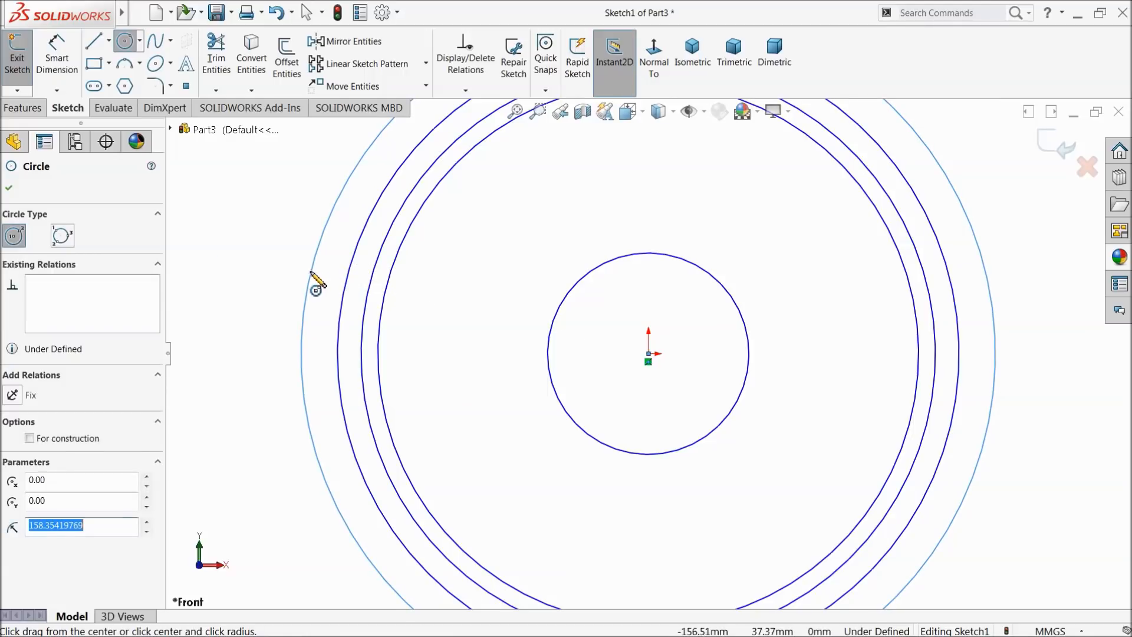
pyautogui.press('Escape')
pyautogui.press('f')
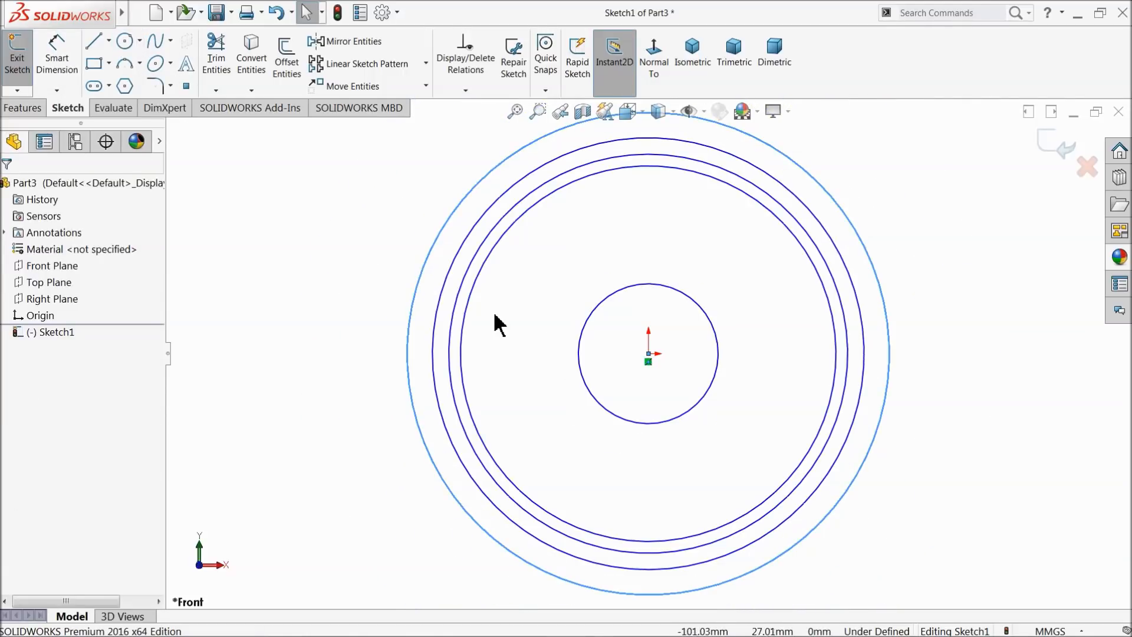
# Convert the four larger concentric circles to construction geometry, leaving the smallest circle solid
pyautogui.scroll(-3, 480, 319)
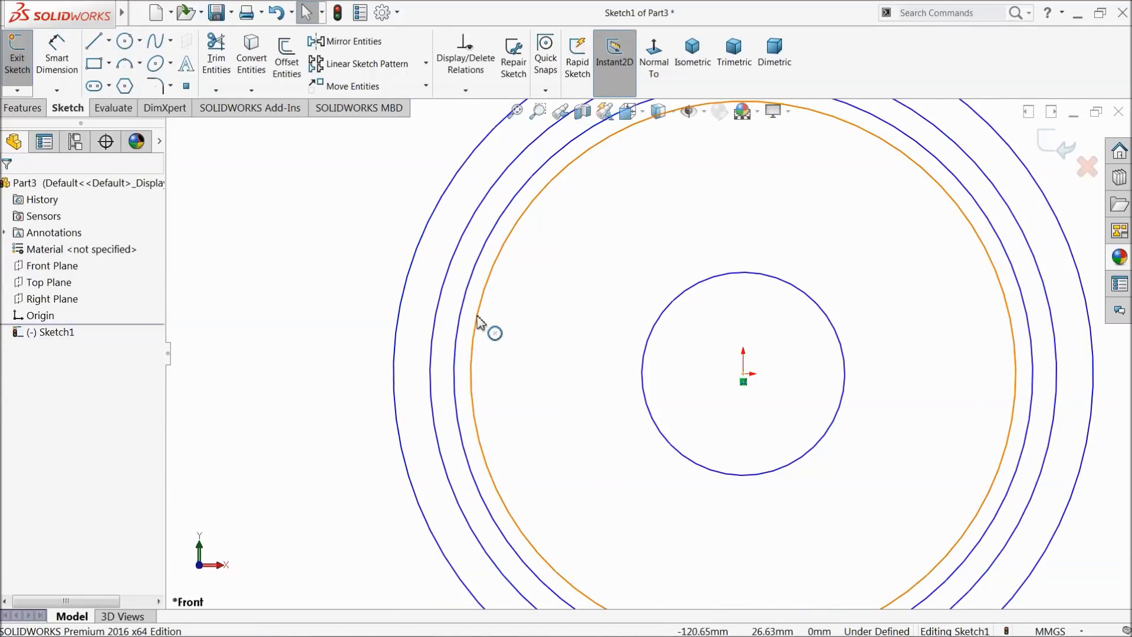
pyautogui.click(476, 314)
pyautogui.keyDown('ctrl'); pyautogui.click(461, 310); pyautogui.keyUp('ctrl')
pyautogui.keyDown('ctrl'); pyautogui.click(437, 309); pyautogui.keyUp('ctrl')
pyautogui.keyDown('ctrl'); pyautogui.click(404, 296); pyautogui.keyUp('ctrl')
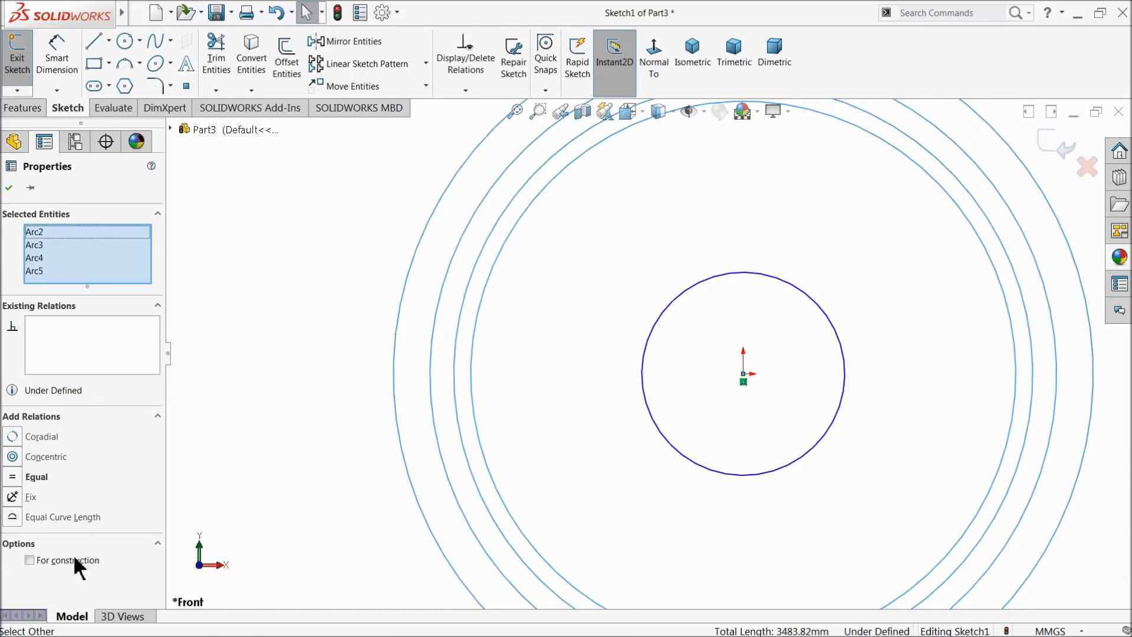
pyautogui.click(30, 560)
pyautogui.click(317, 282)
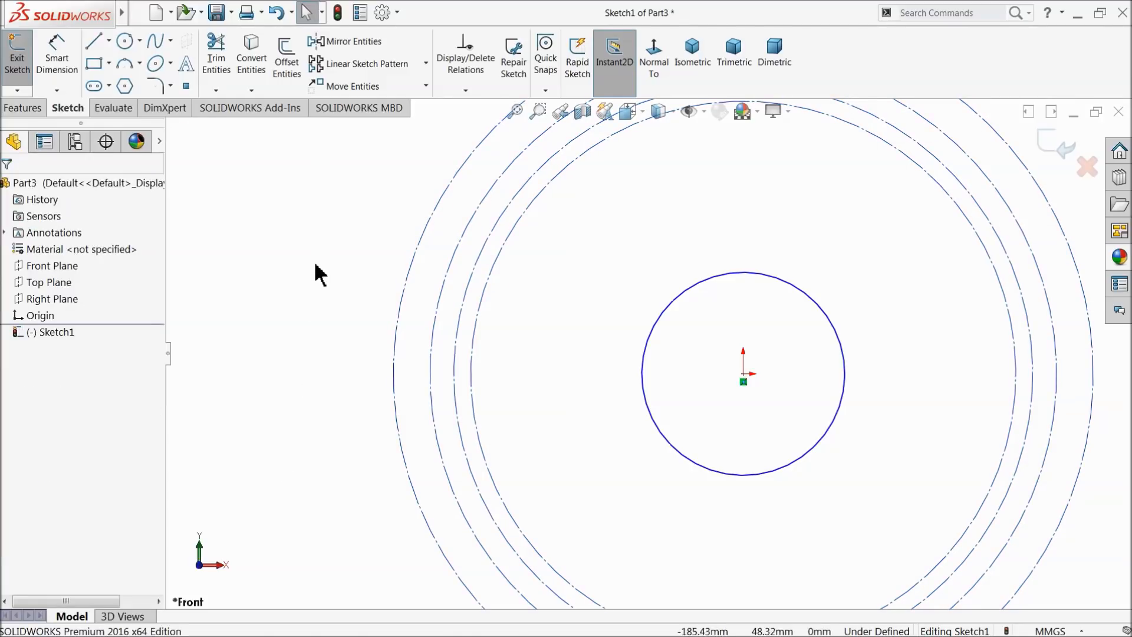
# Draw a vertical centerline about 158 mm long from the outermost circle's top quadrant to the origin
pyautogui.click(108, 40)
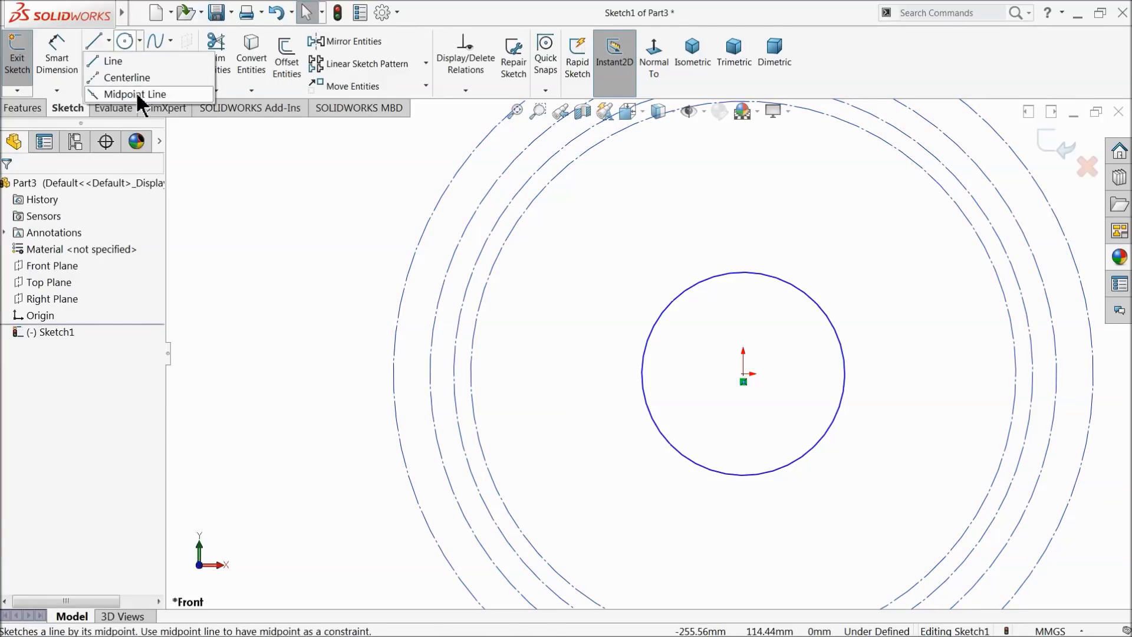
pyautogui.click(127, 79)
pyautogui.scroll(3, 731, 367)
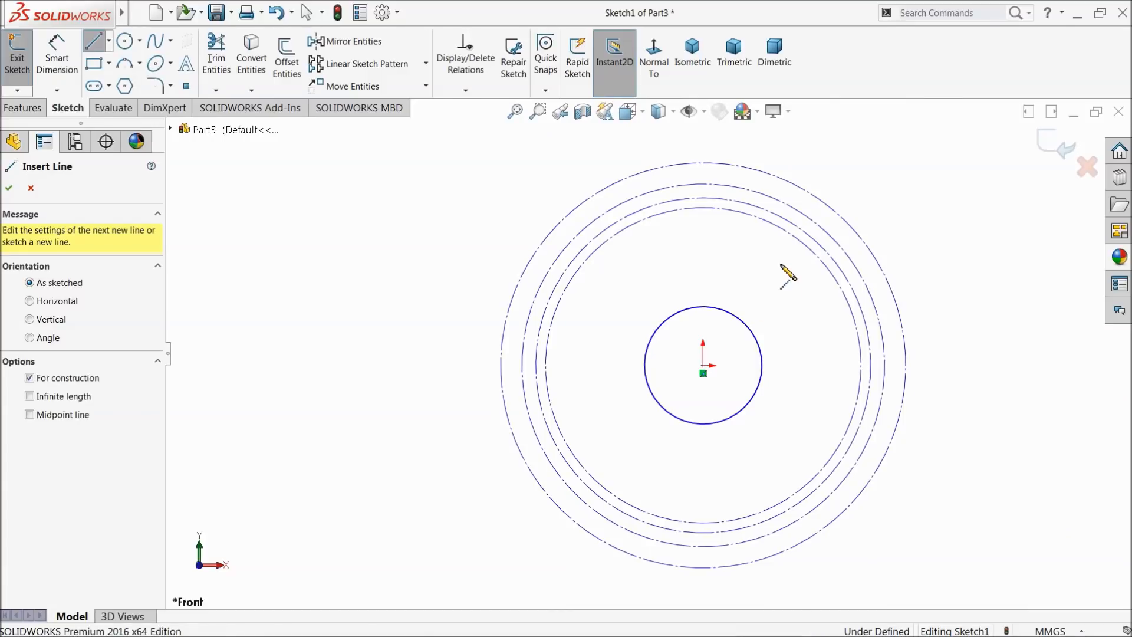
pyautogui.scroll(-2, 788, 276)
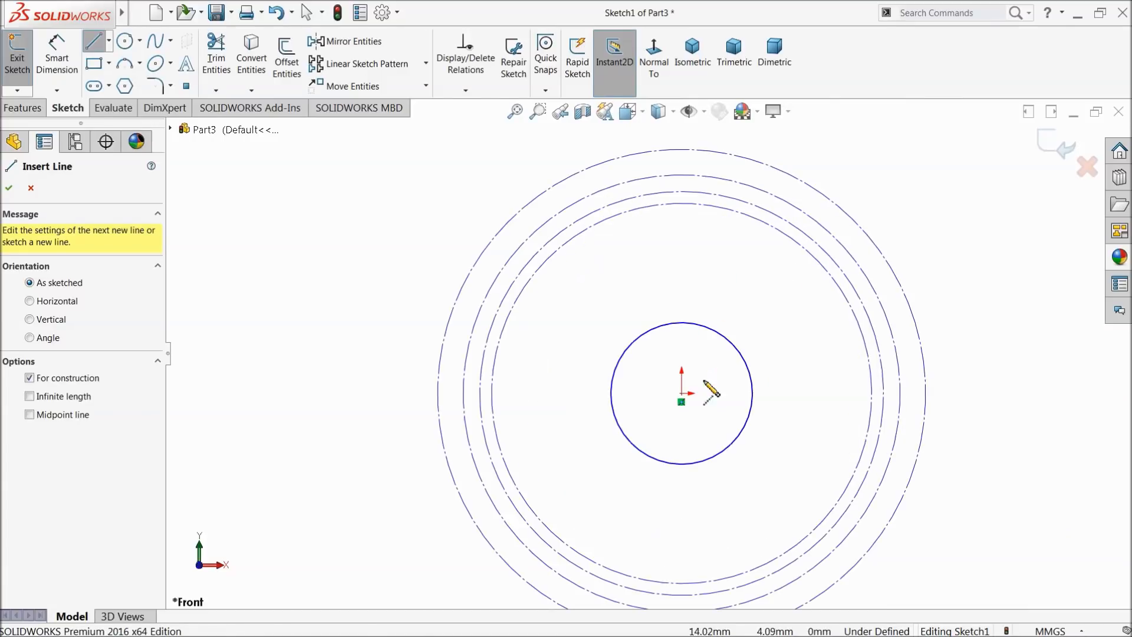
pyautogui.click(681, 150)
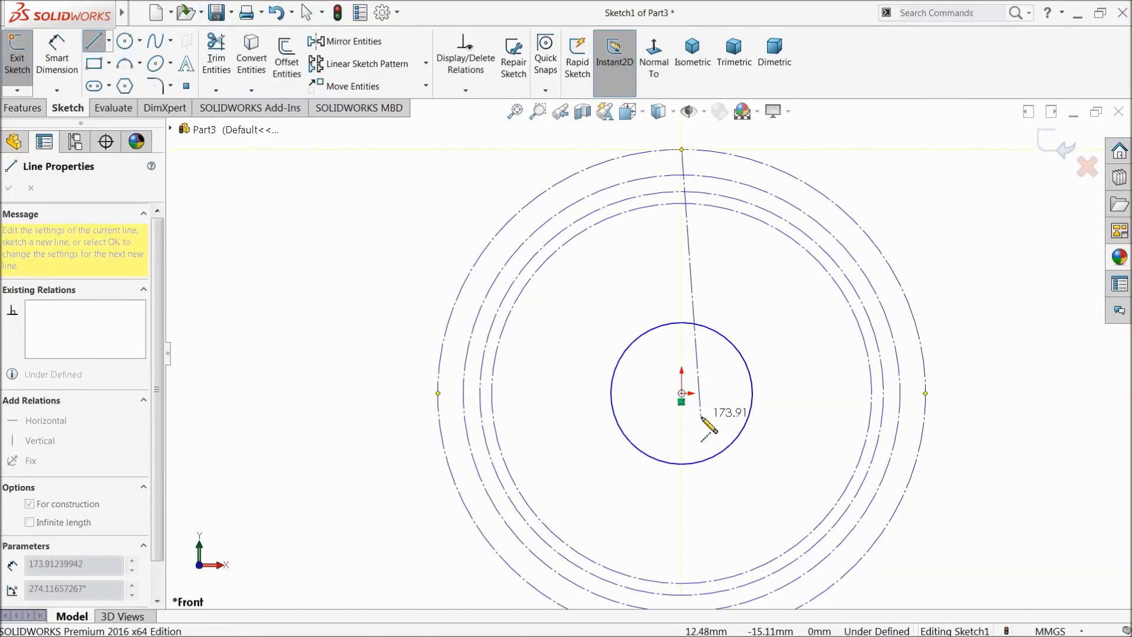
pyautogui.click(681, 394)
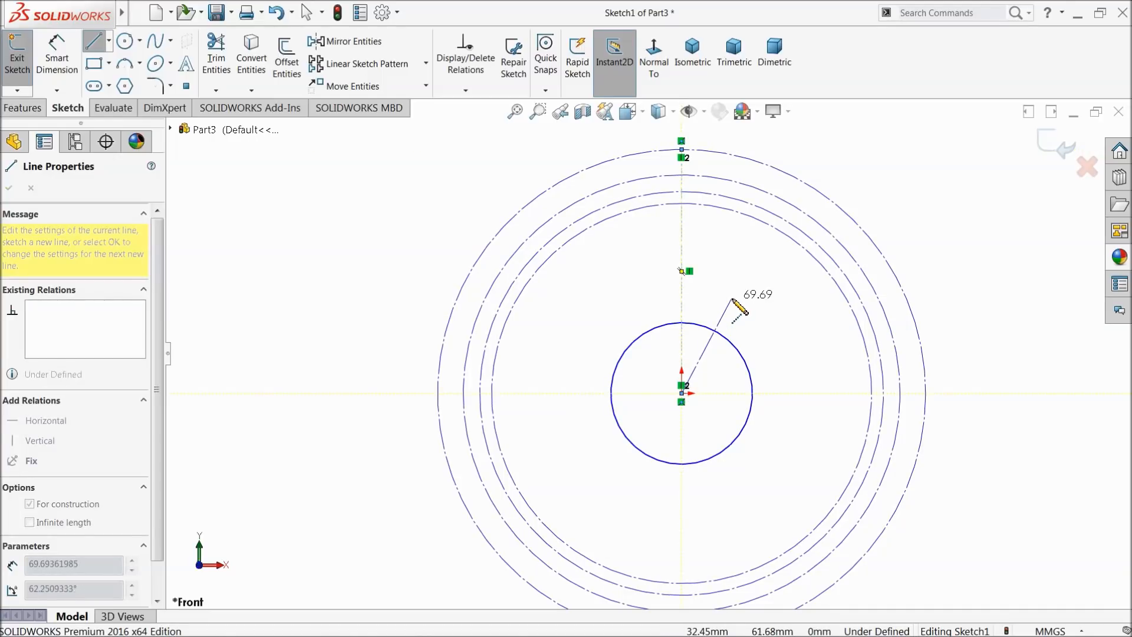
# Draw a slanted centerline from the origin to the second-smallest construction circle, about 131 mm long and leaning right of the vertical centerline
pyautogui.scroll(-3, 762, 242)
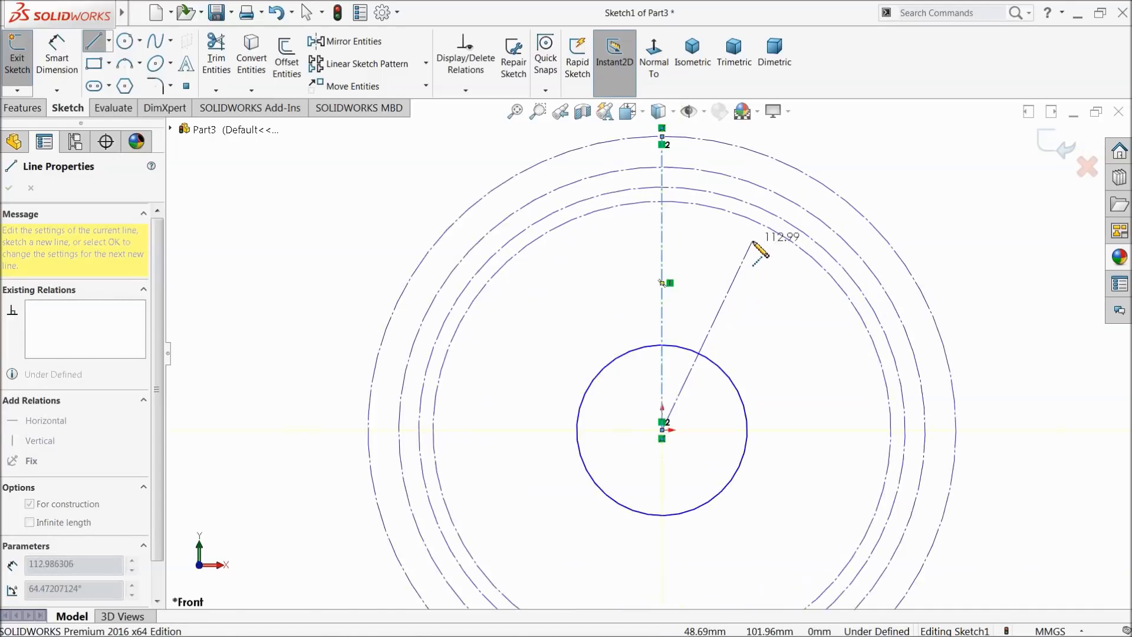
pyautogui.click(718, 192)
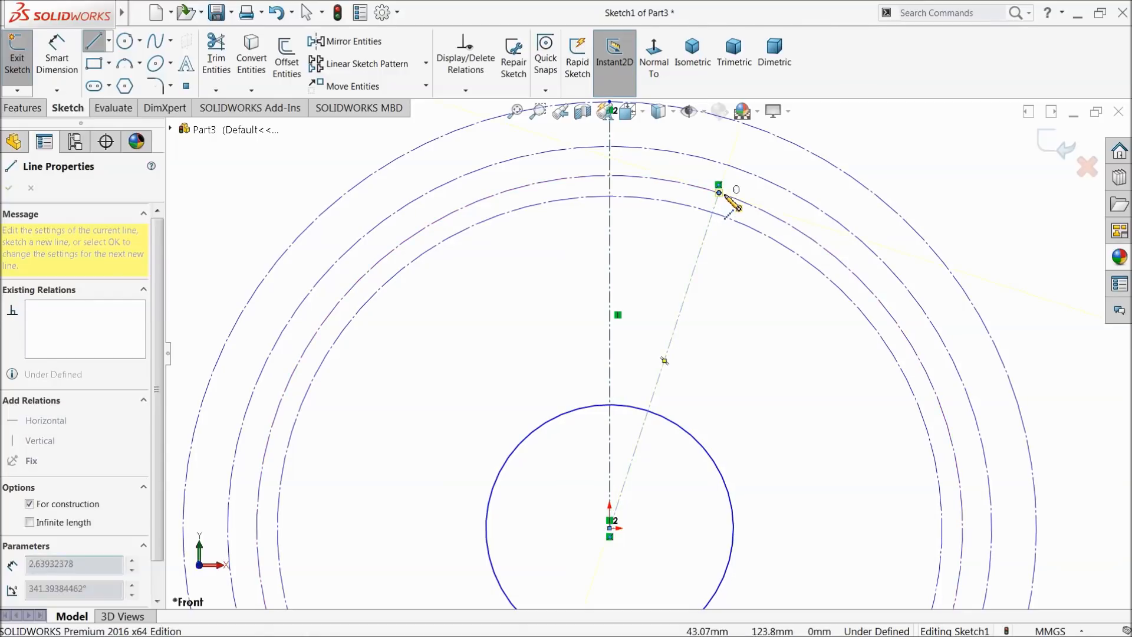
pyautogui.rightClick(912, 140)
pyautogui.click(927, 148)
pyautogui.scroll(3, 637, 265)
pyautogui.scroll(-5, 604, 203)
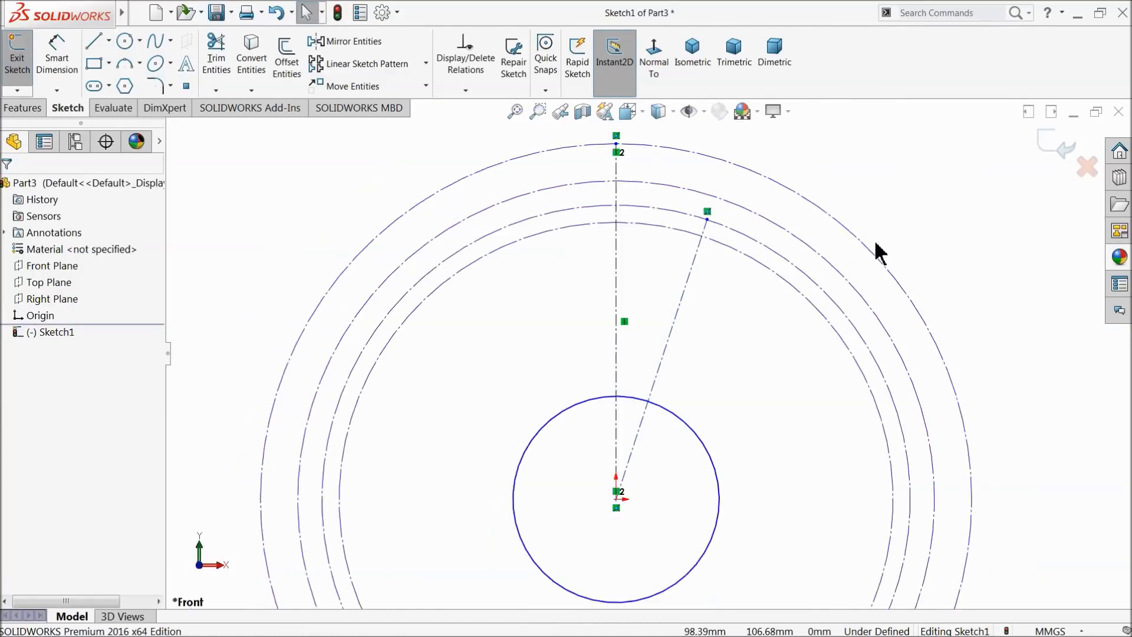
# Draw a downward-bulging centerpoint arc of about 16 mm radius, centred where the vertical centerline crosses the second-largest construction circle
pyautogui.click(140, 64)
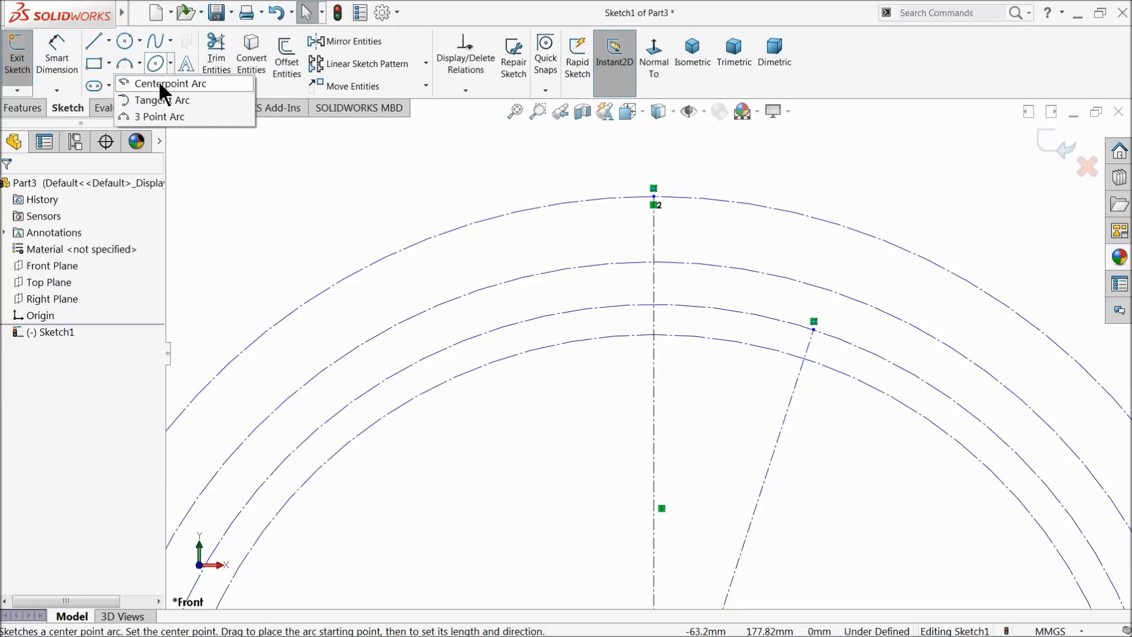
pyautogui.click(162, 87)
pyautogui.scroll(-3, 740, 349)
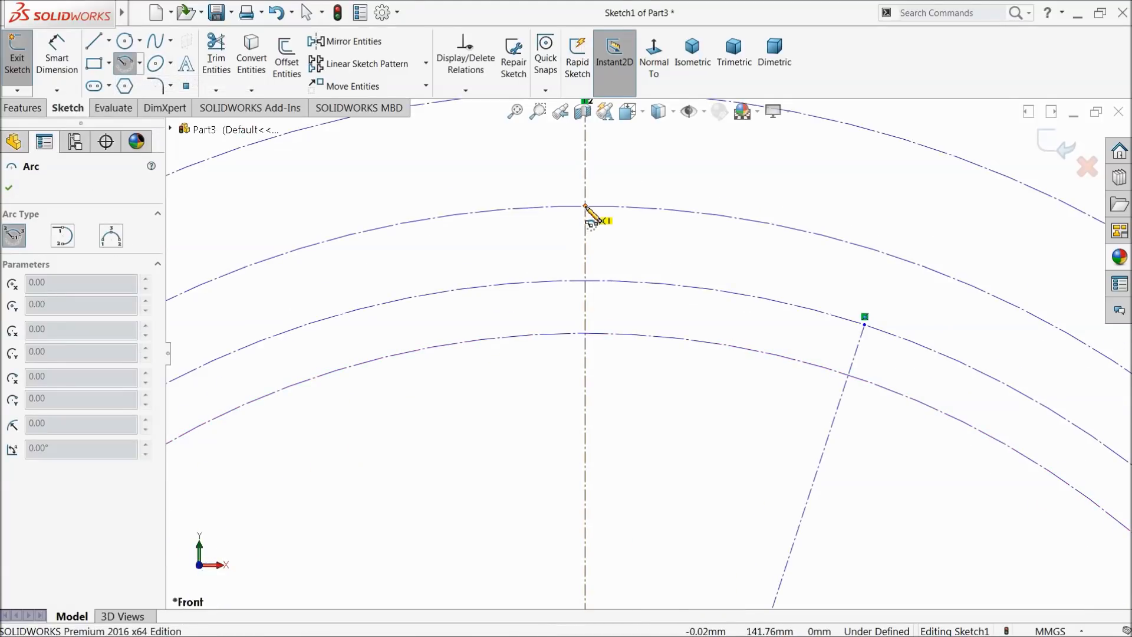
pyautogui.click(585, 206)
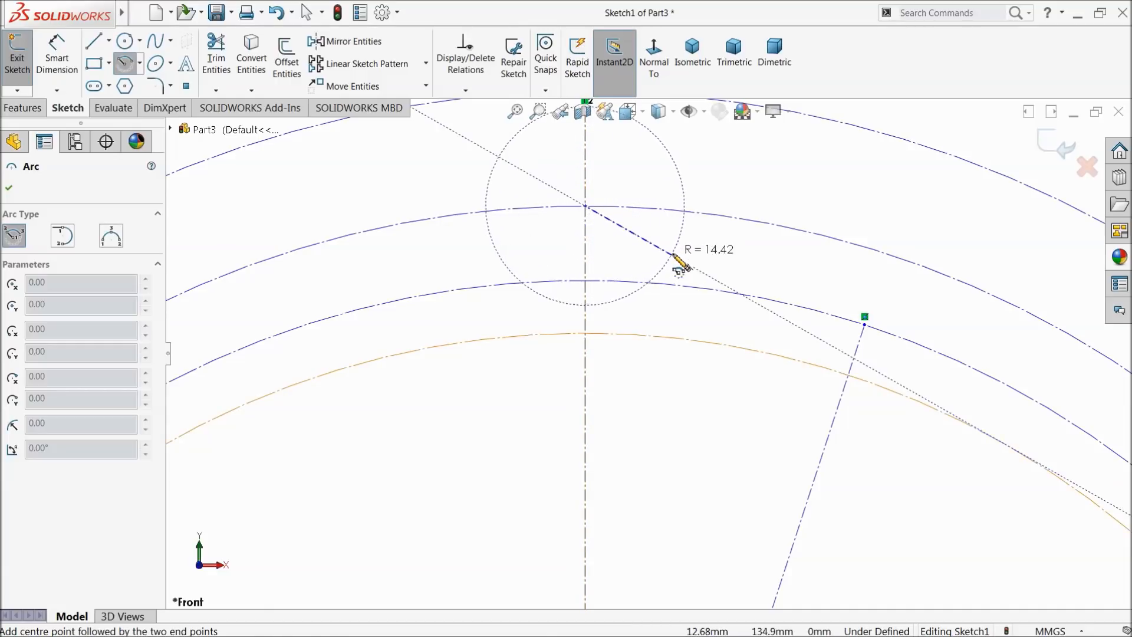
pyautogui.click(690, 243)
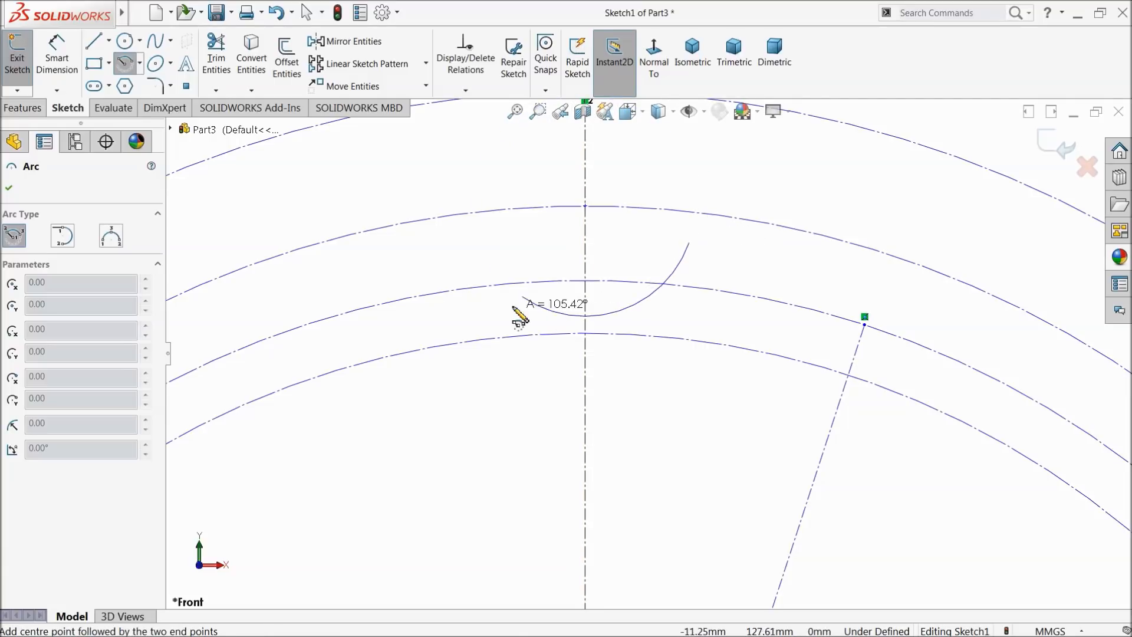
pyautogui.click(481, 244)
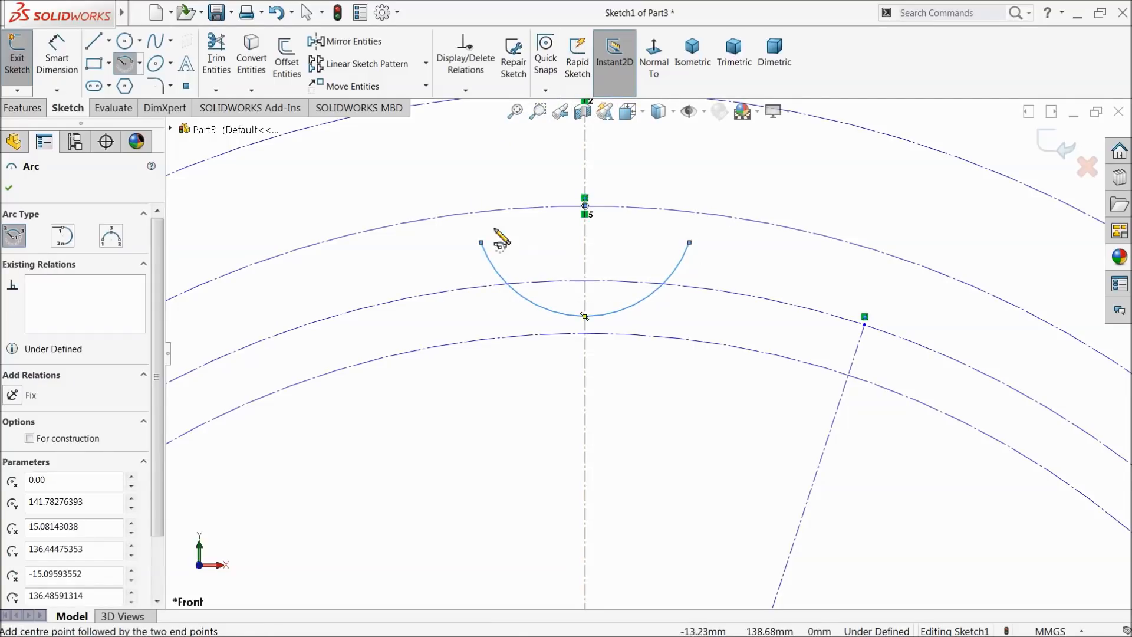
pyautogui.rightClick(393, 169)
pyautogui.click(432, 171)
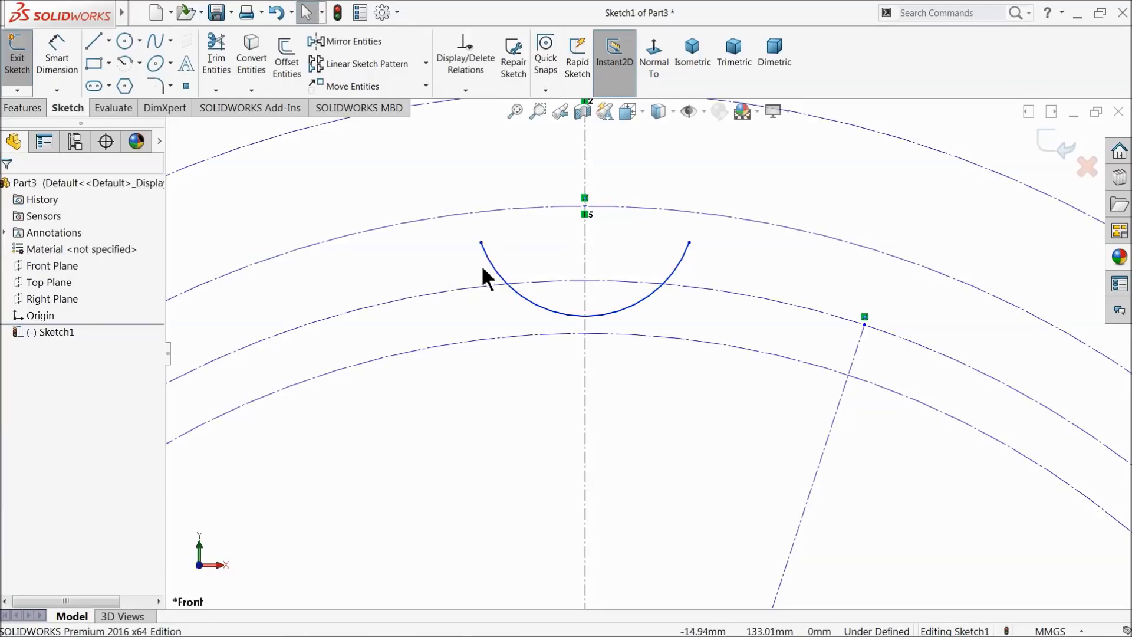
# Try to align the arc's two endpoints with a horizontal relation
pyautogui.click(481, 242)
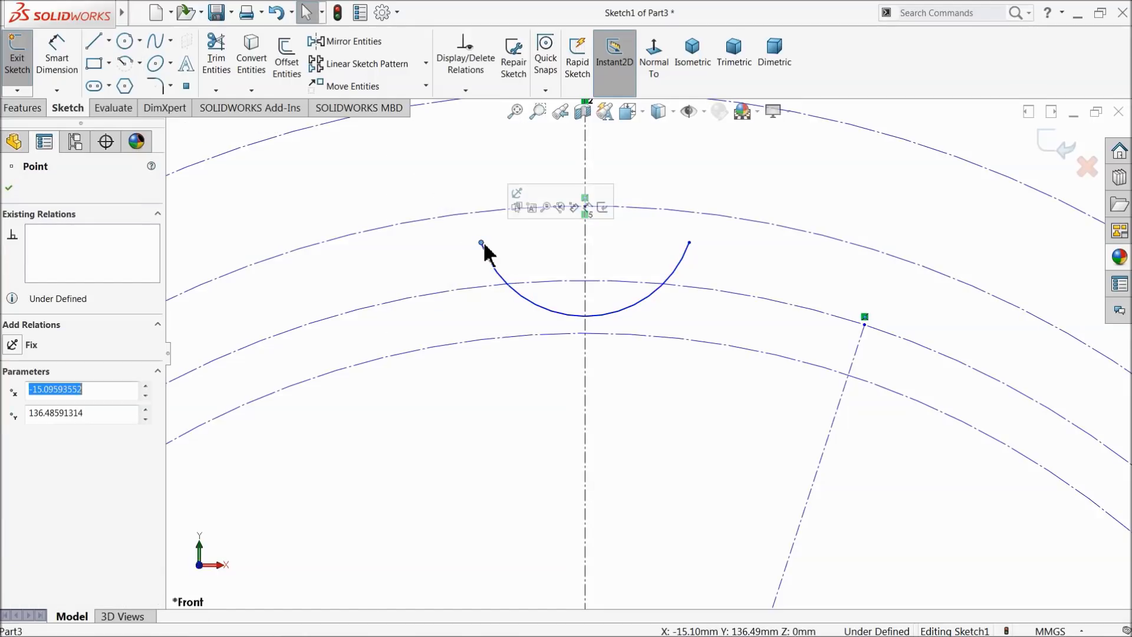
pyautogui.keyDown('ctrl'); pyautogui.click(689, 242); pyautogui.keyUp('ctrl')
pyautogui.click(723, 194)
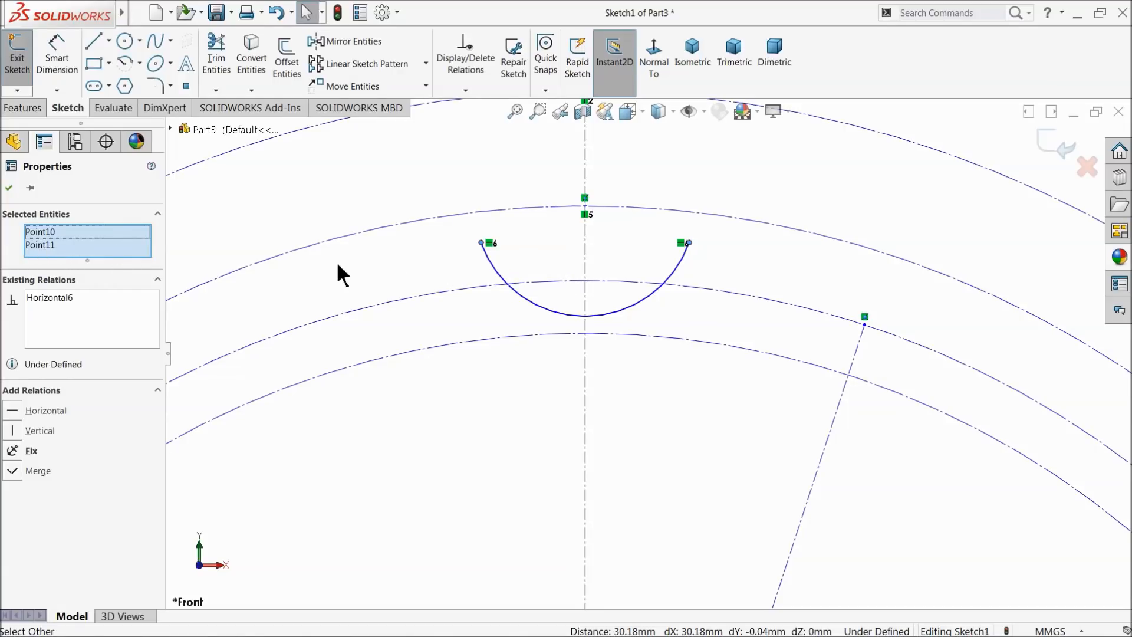
# Delete the horizontal relation between the arc's two endpoints
pyautogui.rightClick(75, 303)
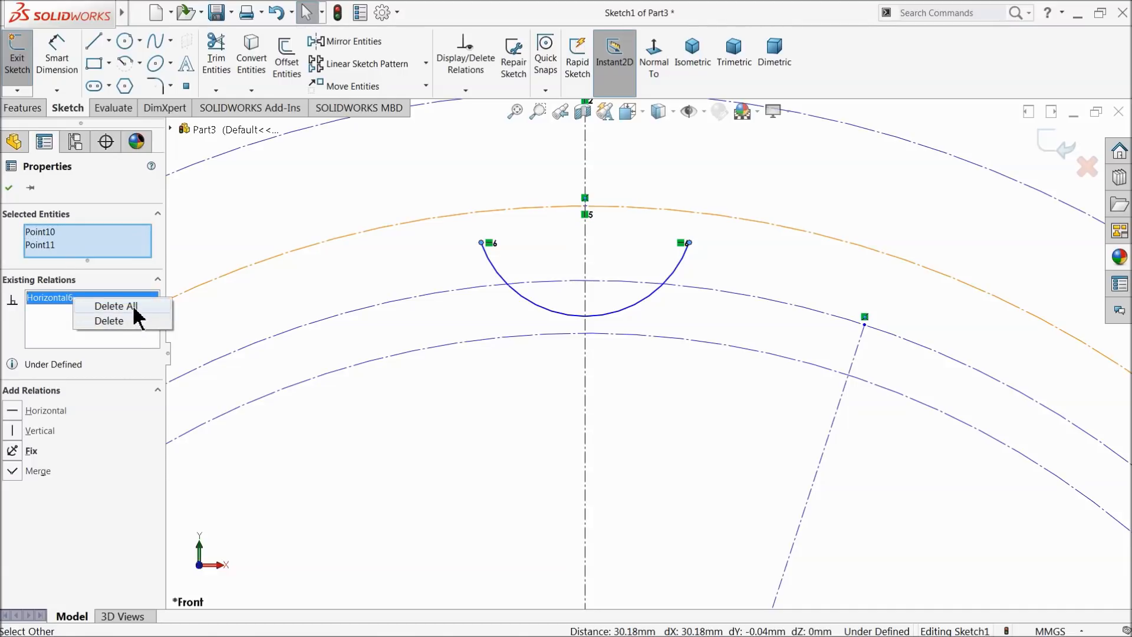
pyautogui.click(97, 318)
pyautogui.click(293, 202)
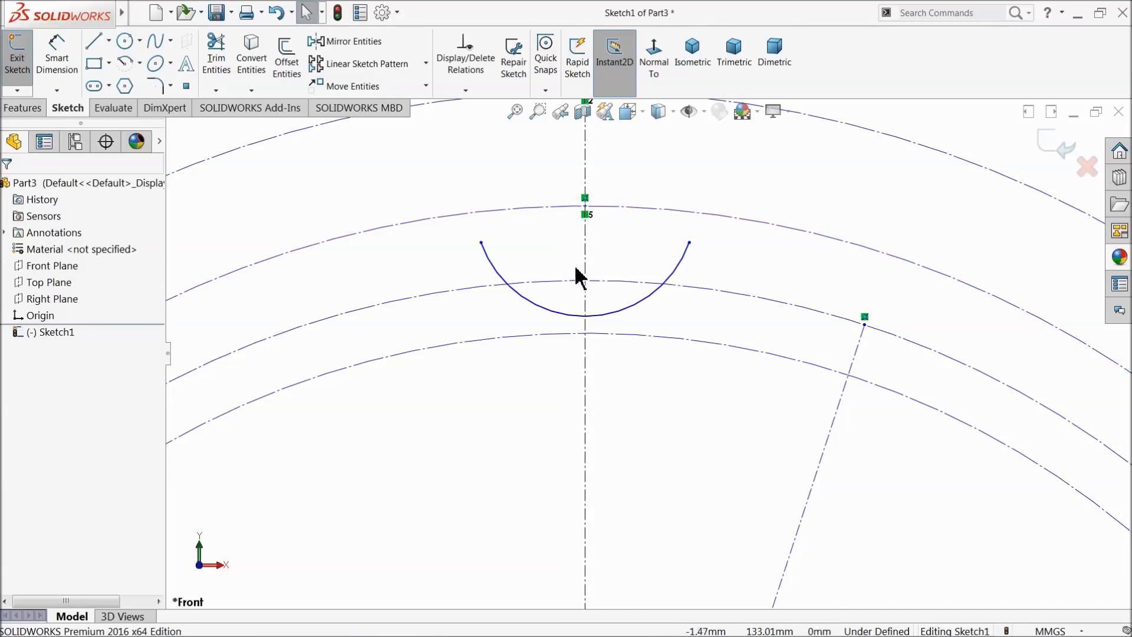
pyautogui.scroll(2, 566, 277)
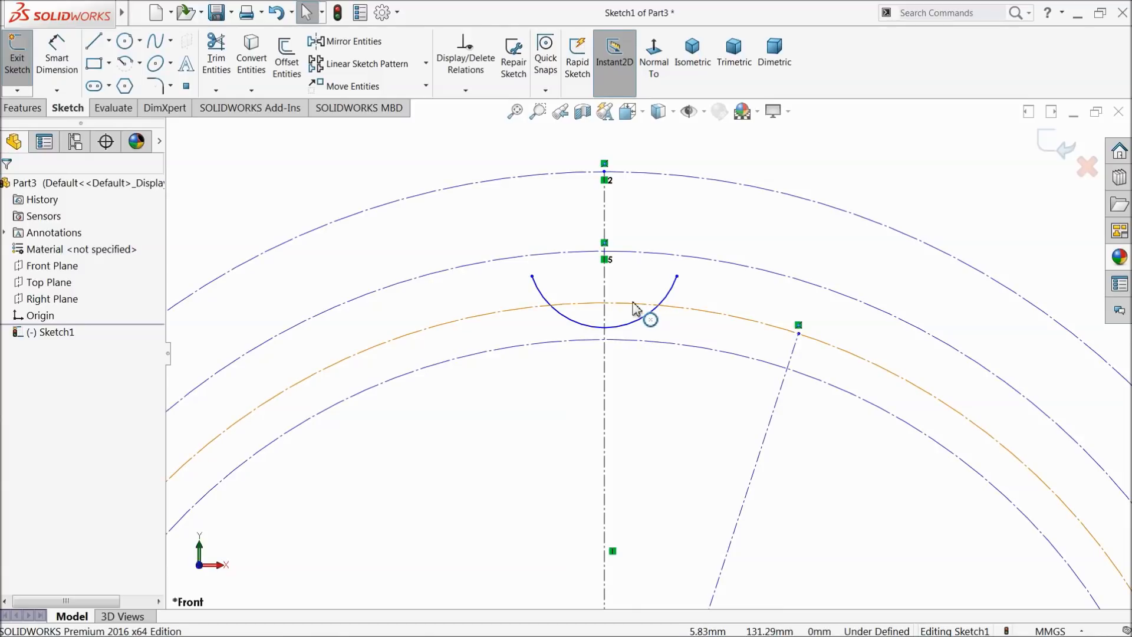
# Make the small arc tangent to the innermost construction circle
pyautogui.scroll(-3, 628, 328)
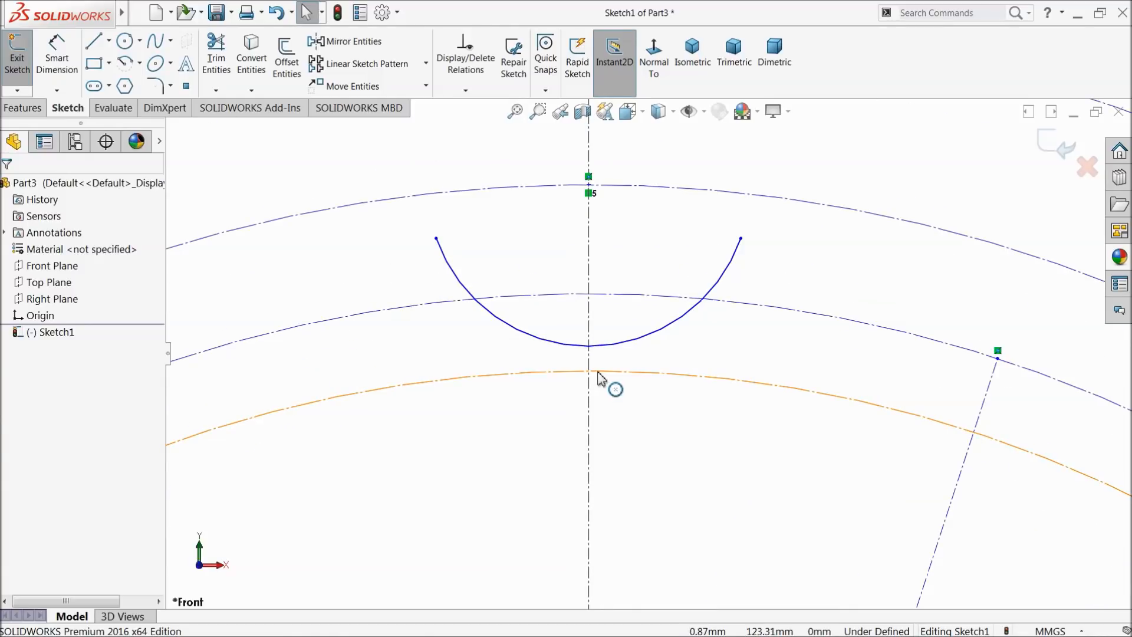
pyautogui.click(596, 374)
pyautogui.keyDown('ctrl'); pyautogui.click(608, 345); pyautogui.keyUp('ctrl')
pyautogui.click(654, 295)
pyautogui.scroll(10, 626, 374)
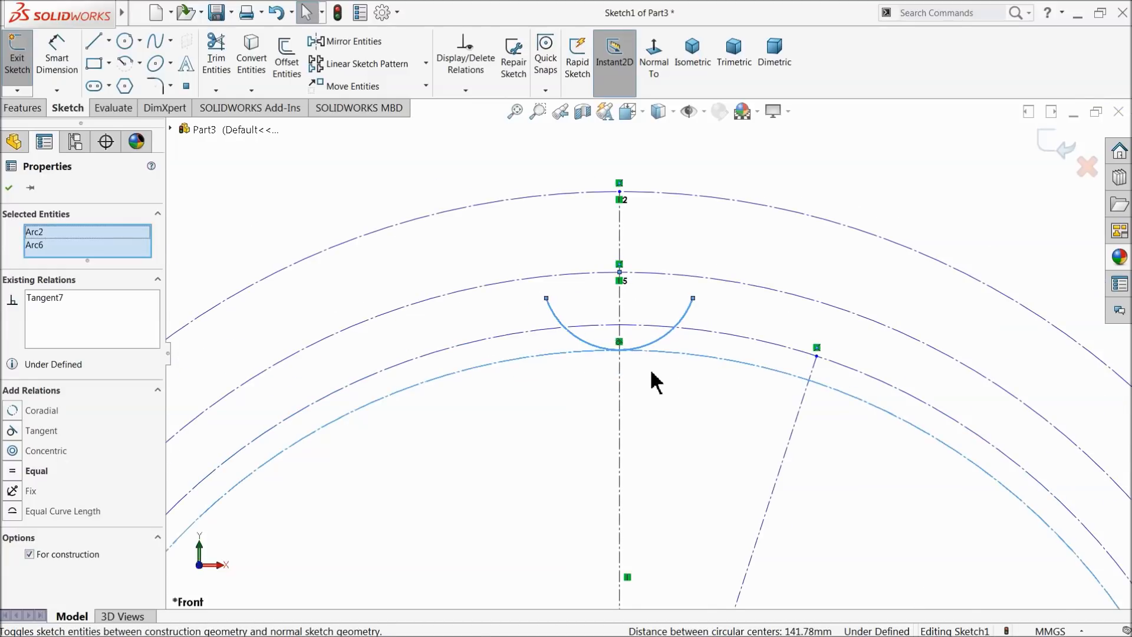
pyautogui.scroll(-5, 676, 402)
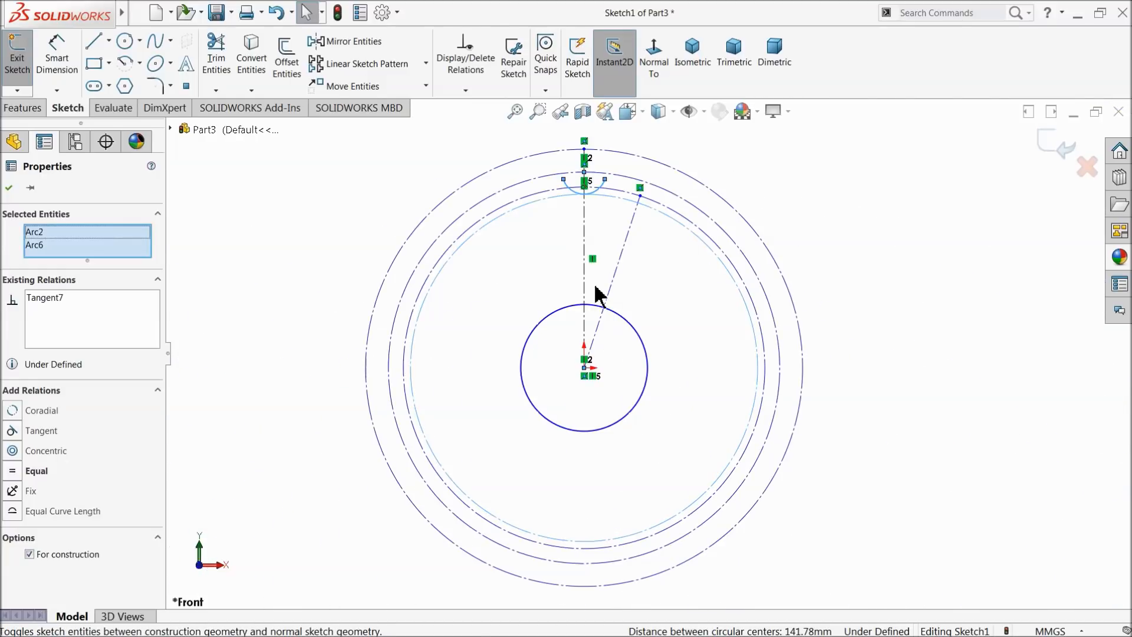
pyautogui.click(271, 272)
# Dimension the diameter of the outermost construction circle as 113.411 mm
pyautogui.click(57, 56)
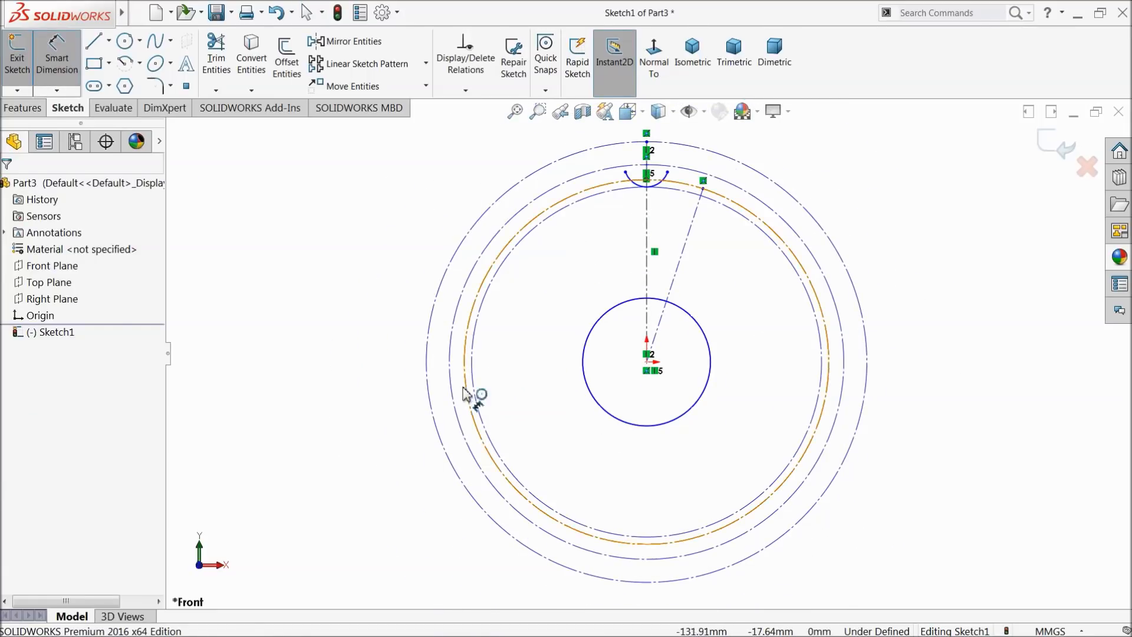
pyautogui.click(429, 400)
pyautogui.click(317, 373)
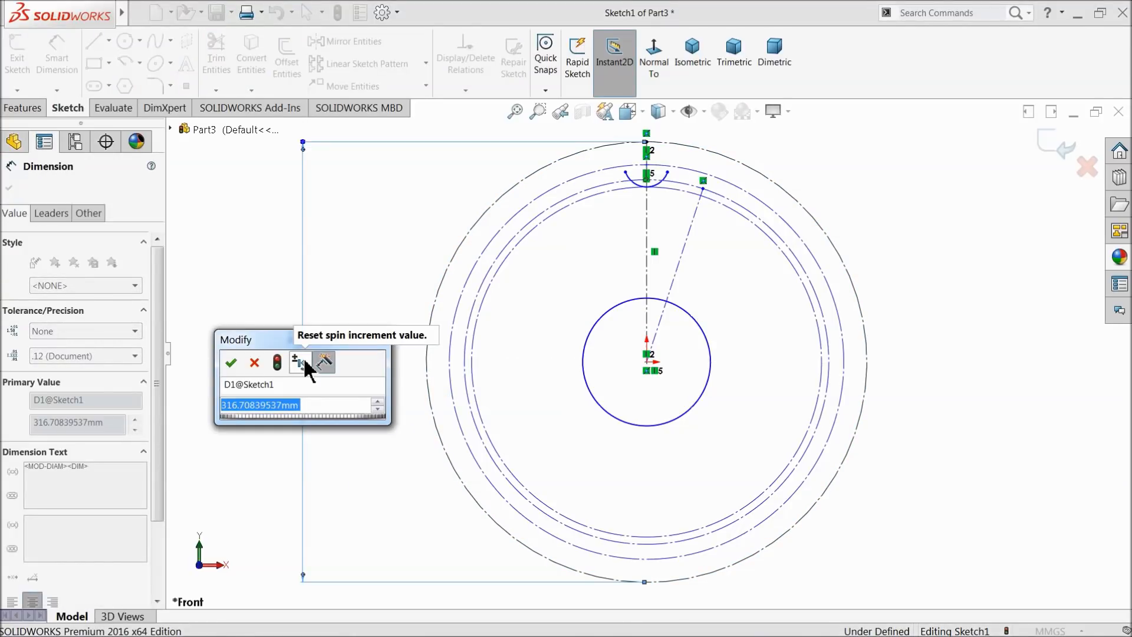
pyautogui.write('113.')
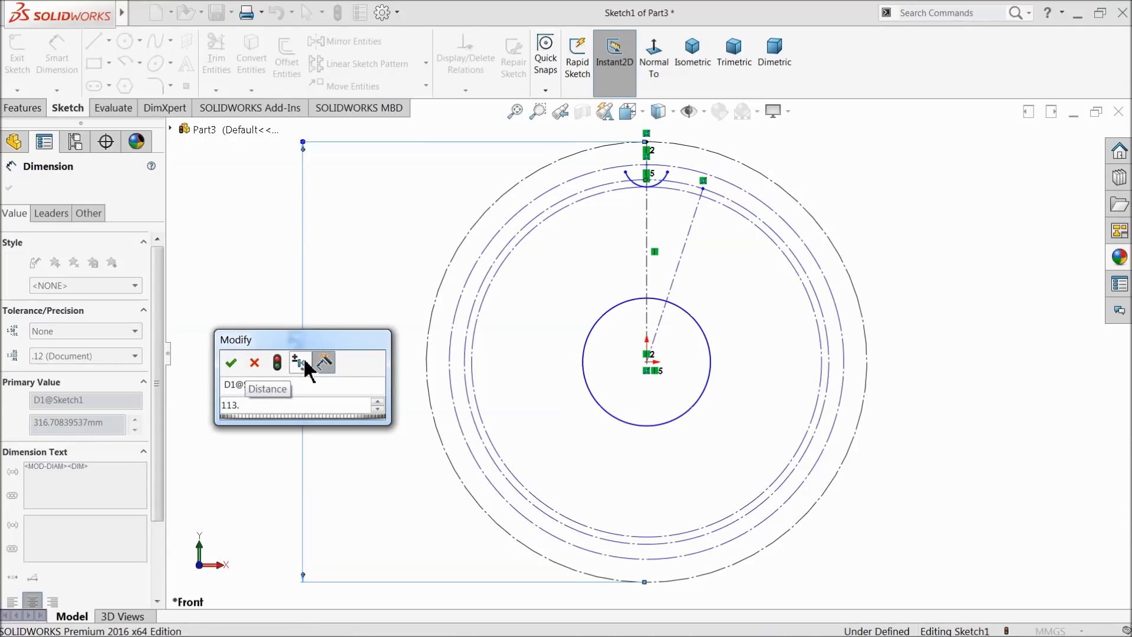
pyautogui.write('411')
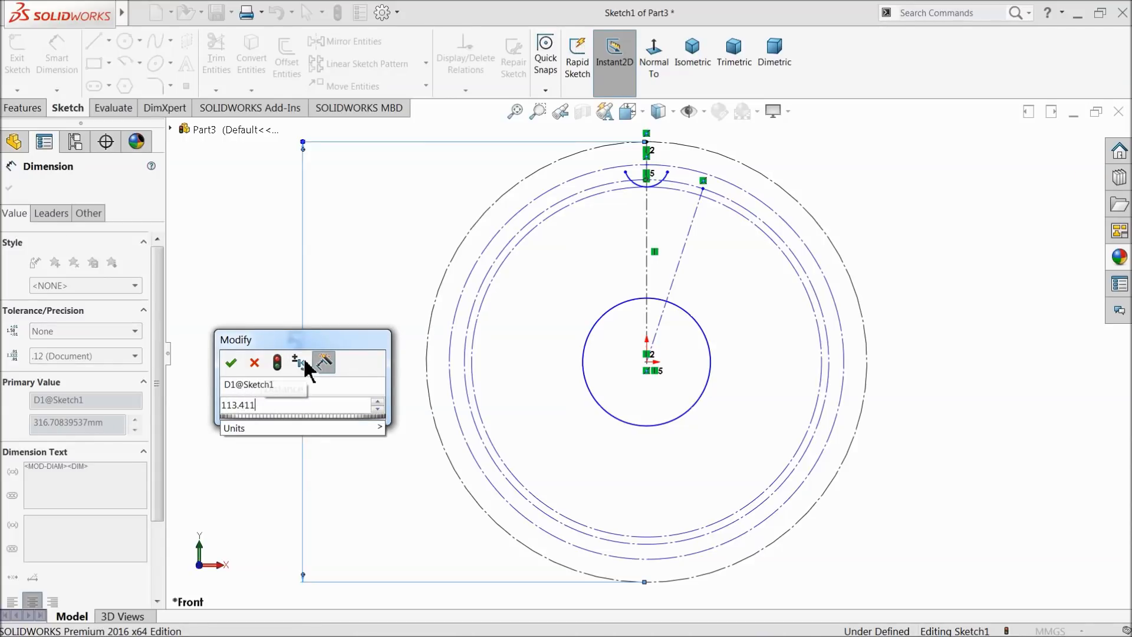
pyautogui.click(230, 362)
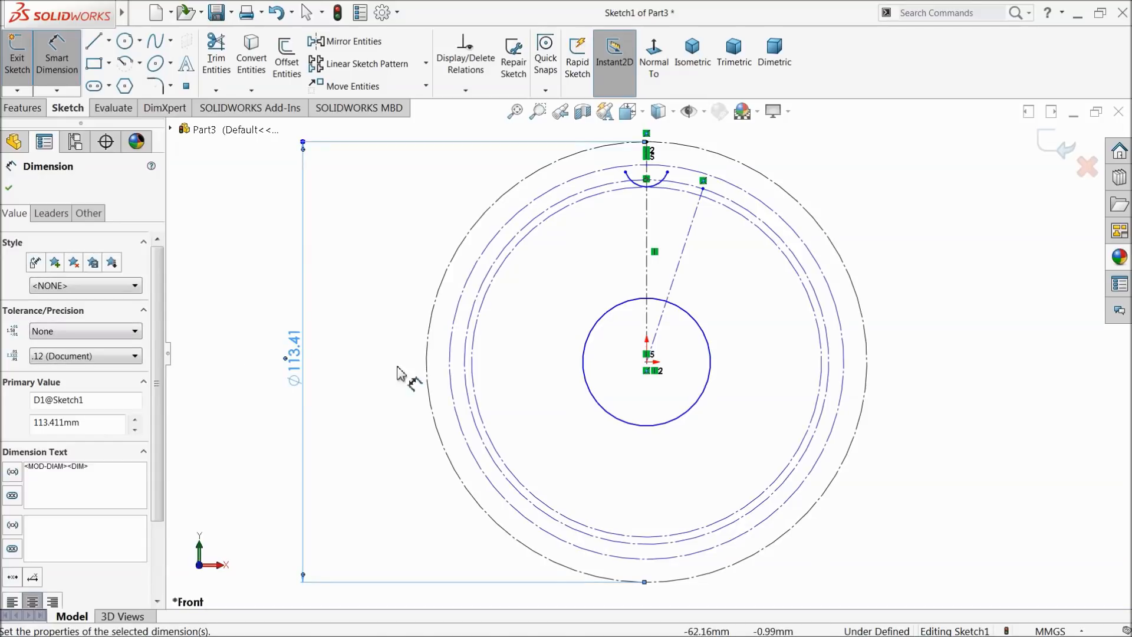
# Dimension the second-largest construction circle with a diameter of 106.5784 mm
pyautogui.click(450, 363)
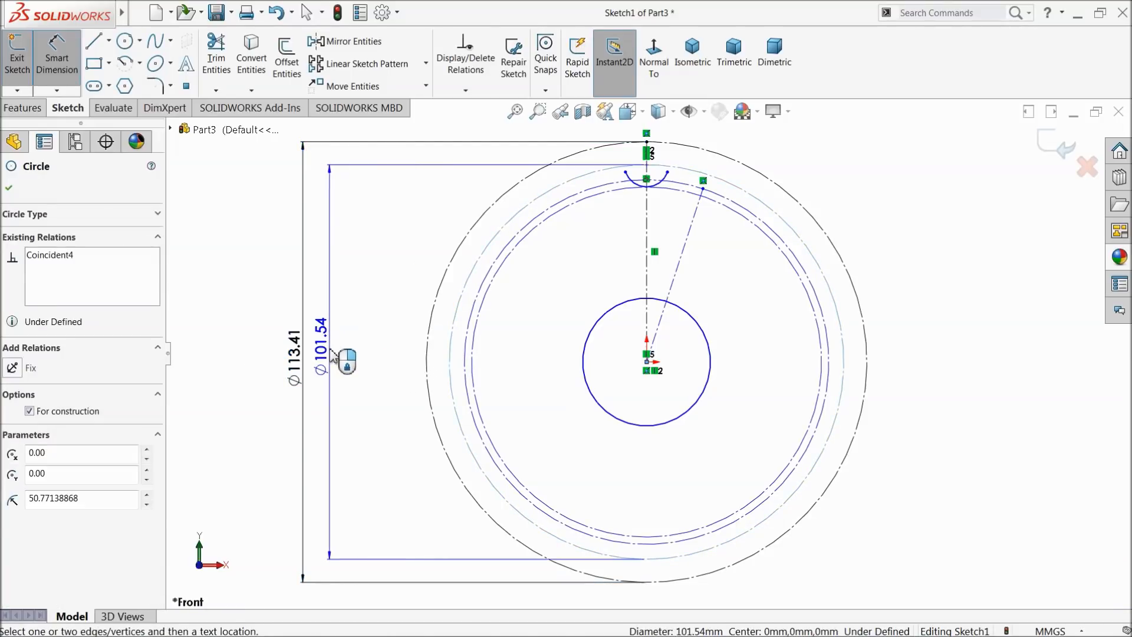
pyautogui.click(331, 354)
pyautogui.write('106')
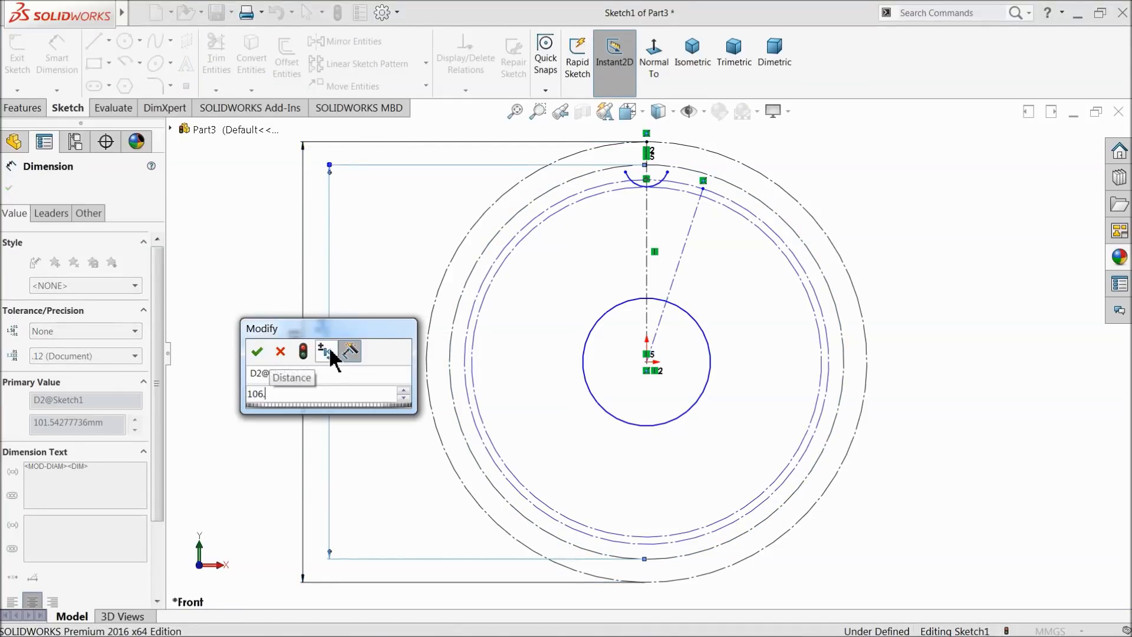
pyautogui.write('.57')
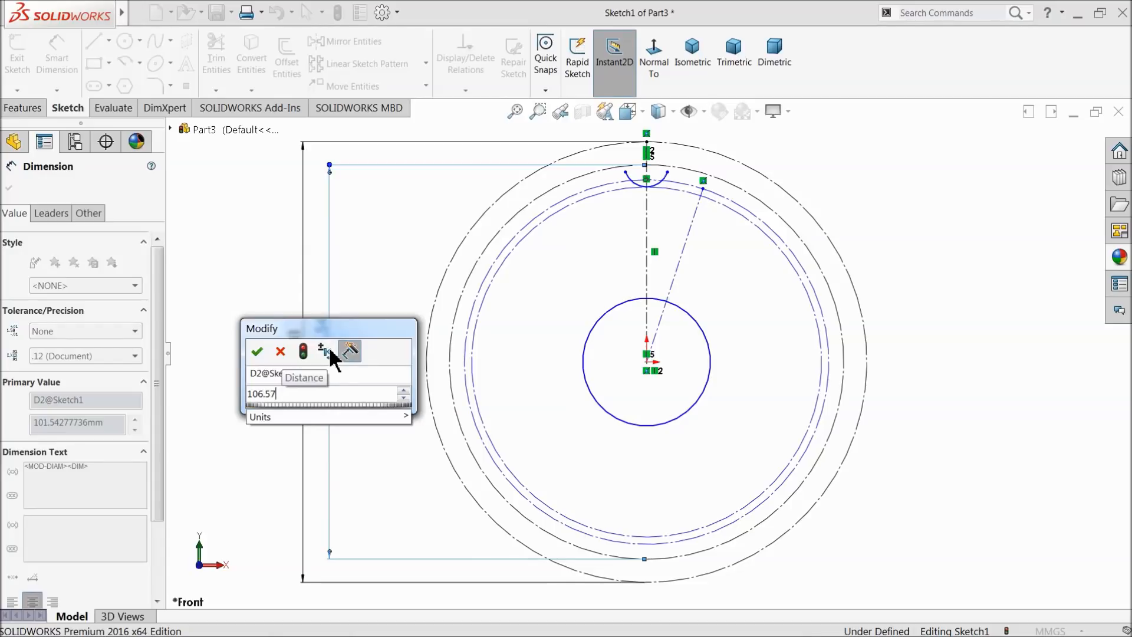
pyautogui.write('84')
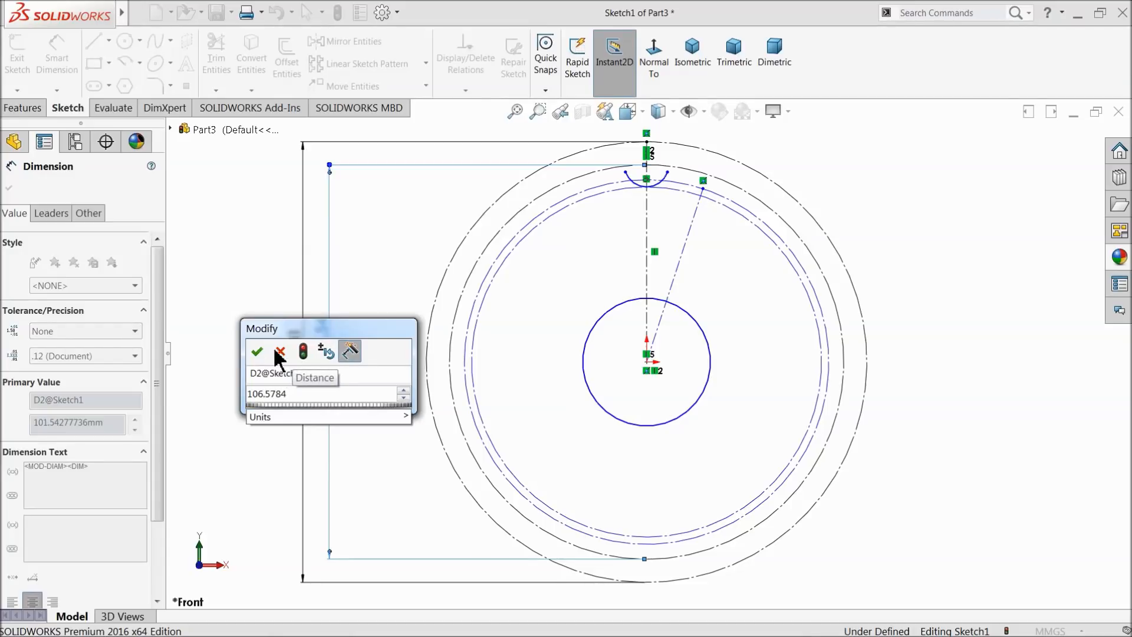
pyautogui.click(256, 351)
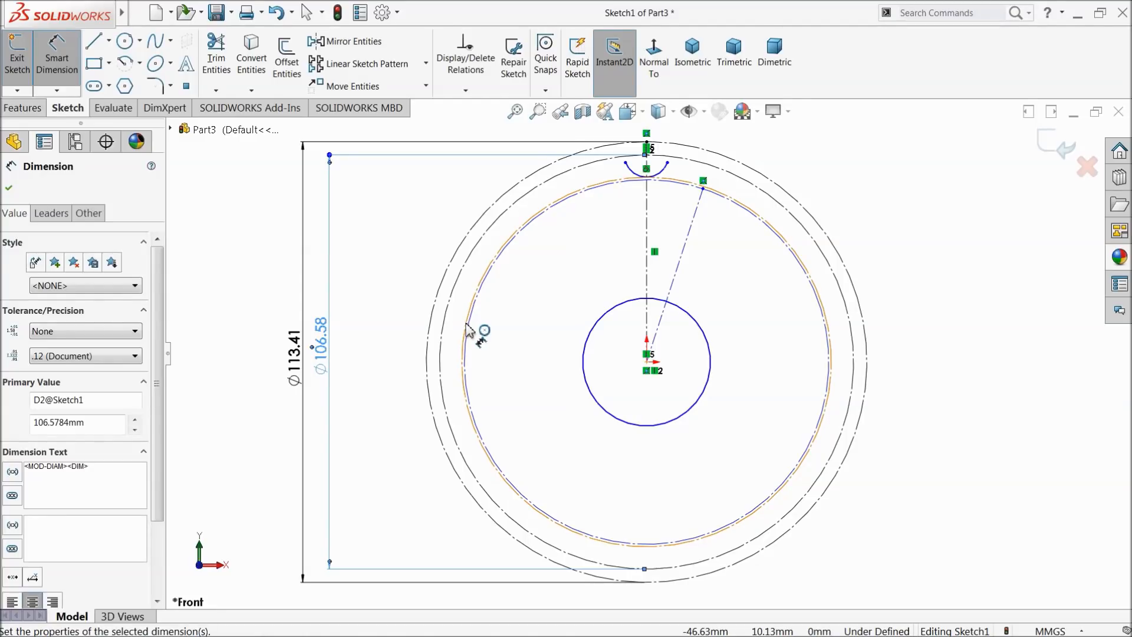
# Set the diameter of the third construction circle, the one carrying the angled centerline's end, to 104.0892 mm
pyautogui.scroll(-3, 467, 329)
pyautogui.click(464, 347)
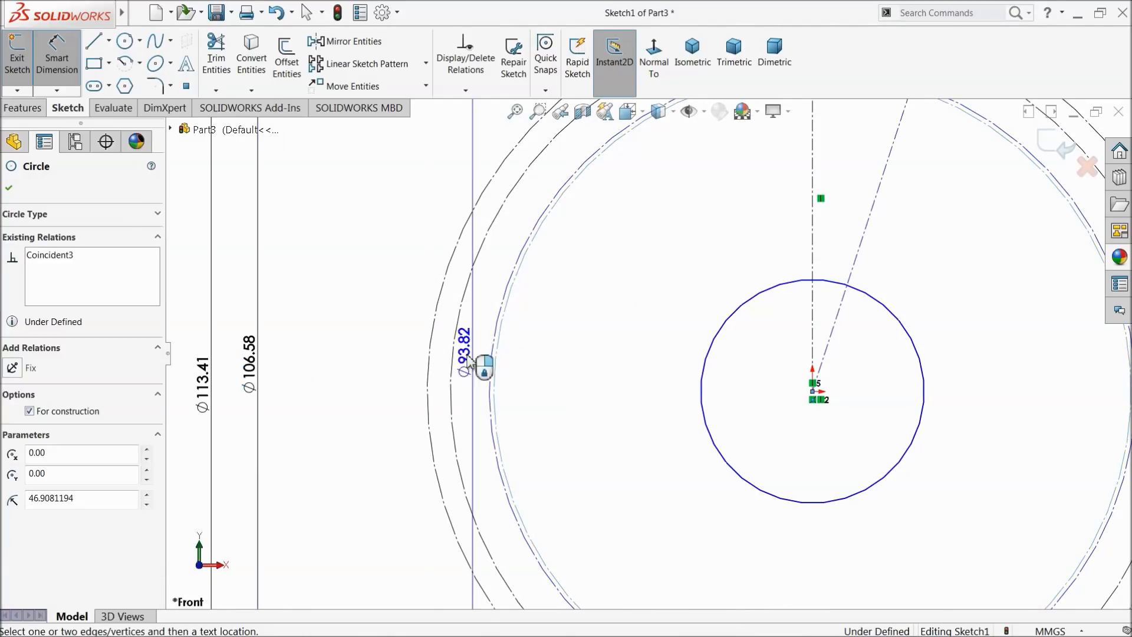
pyautogui.click(322, 366)
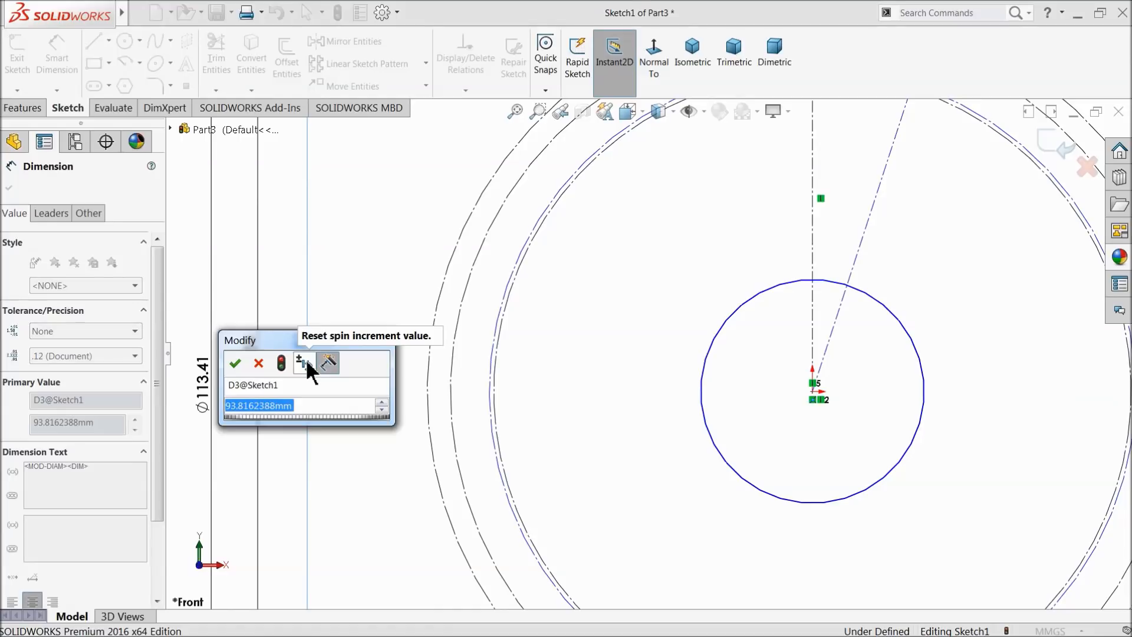
pyautogui.write('104.')
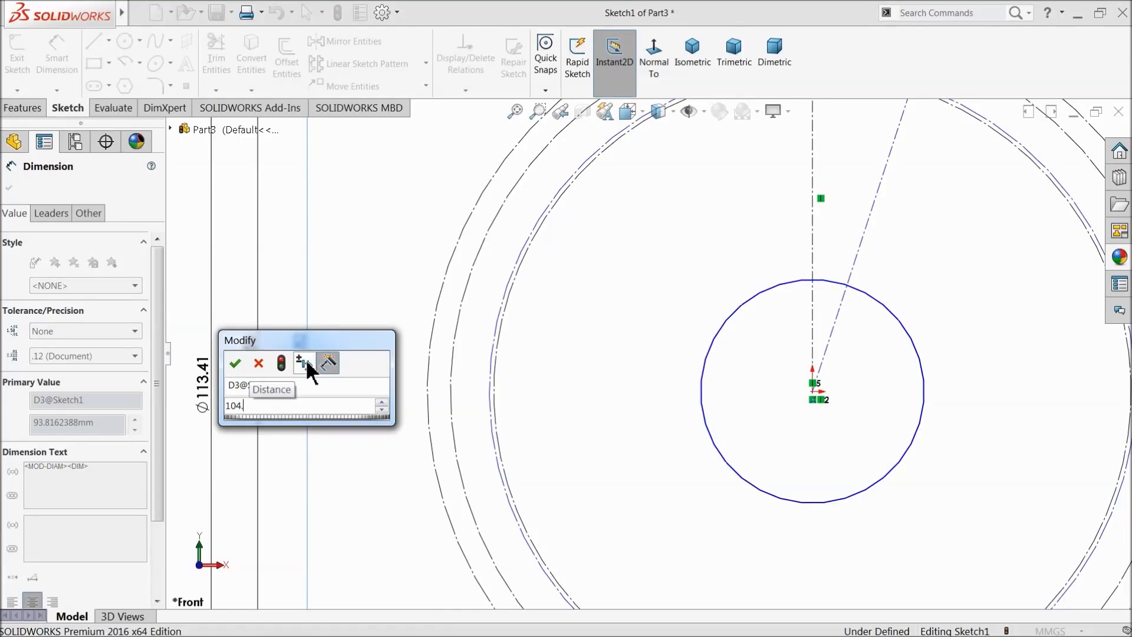
pyautogui.write('0892')
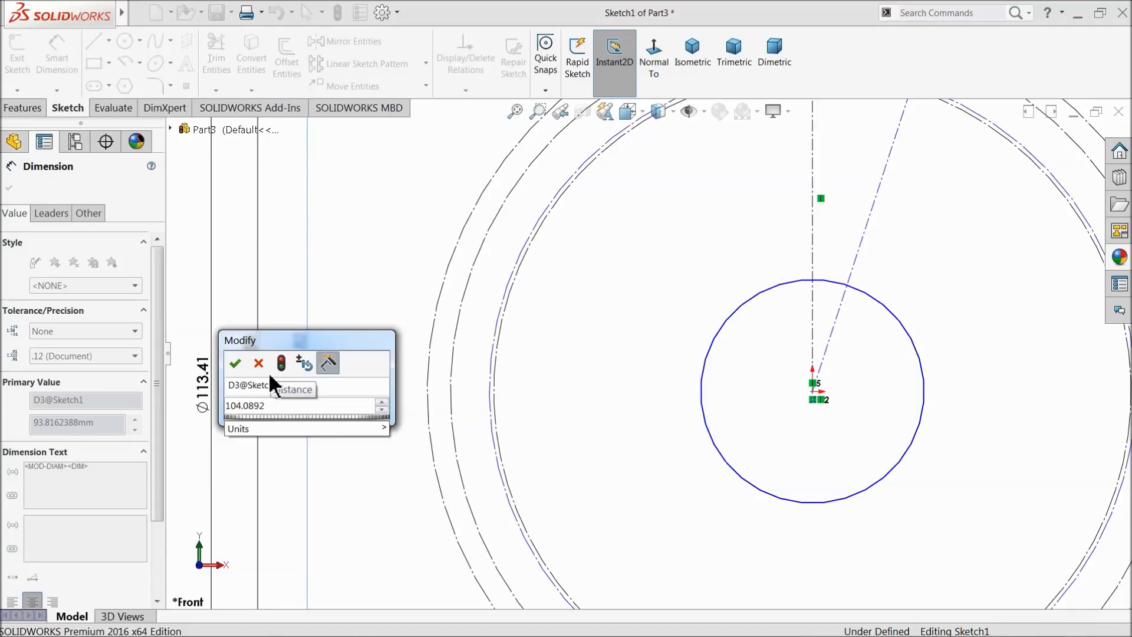
pyautogui.click(235, 364)
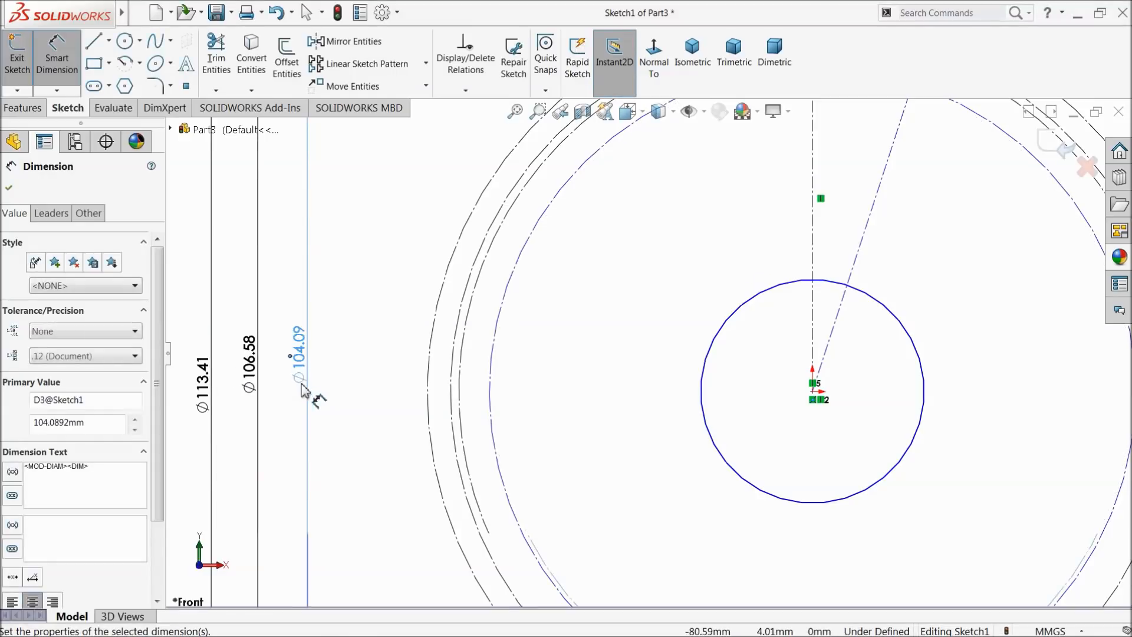
# Dimension the innermost construction circle, tangent to the small arc, with a diameter of 98.5266 mm
pyautogui.click(491, 383)
pyautogui.click(351, 374)
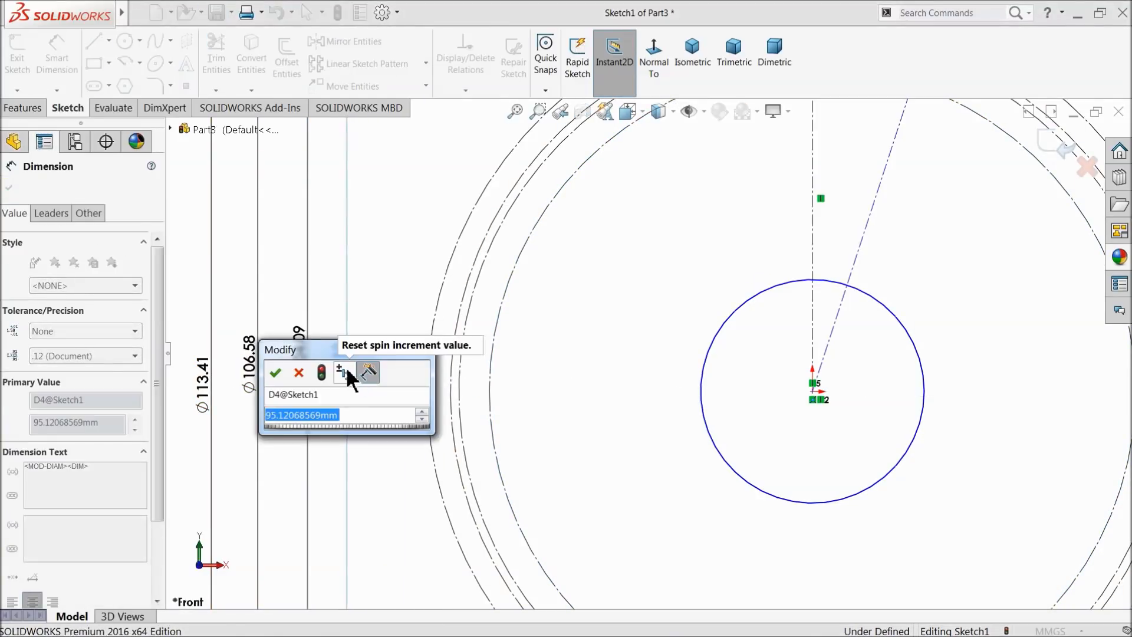
pyautogui.write('98.')
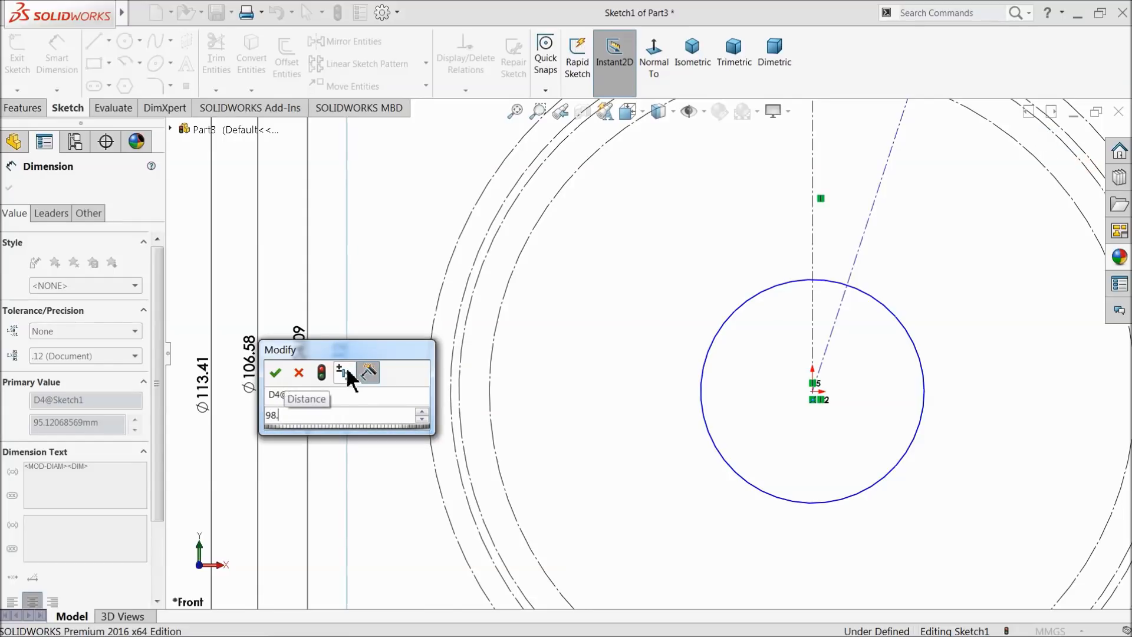
pyautogui.write('5266')
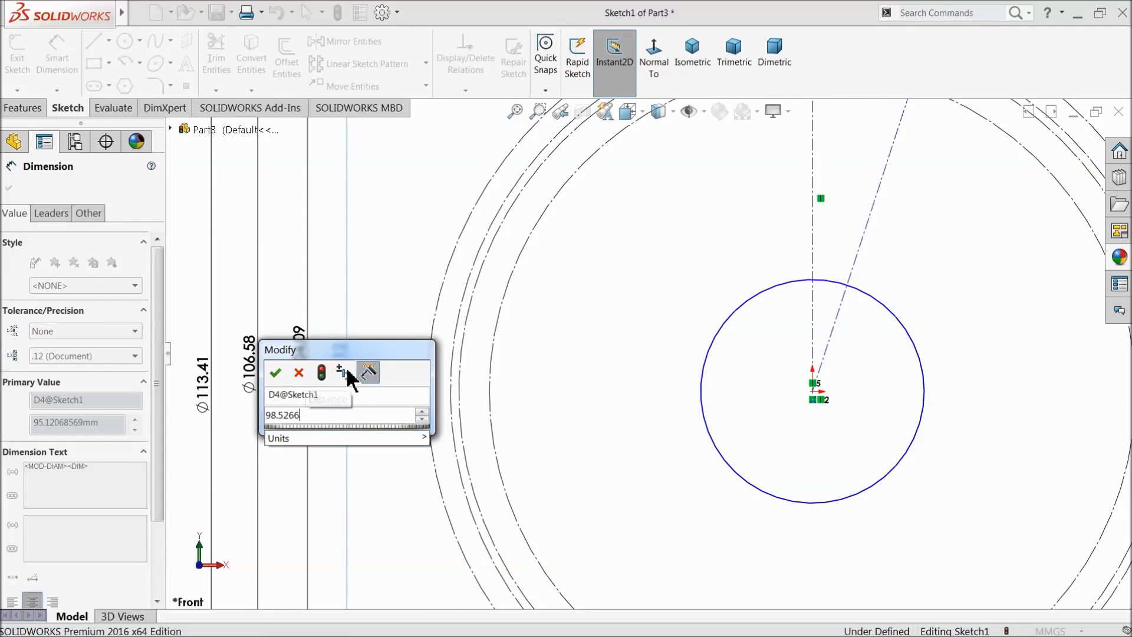
pyautogui.click(272, 374)
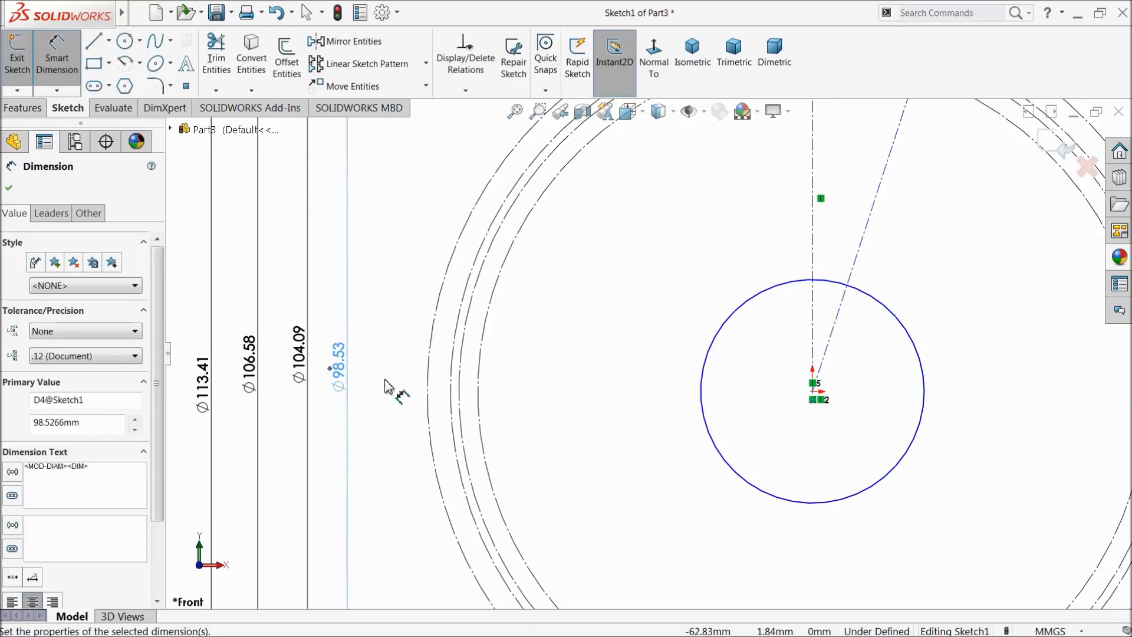
# Extend both ends of the small arc above the 104.09 mm circle, to about X ±3.94 mm, Y 52.45 mm
pyautogui.press('f')
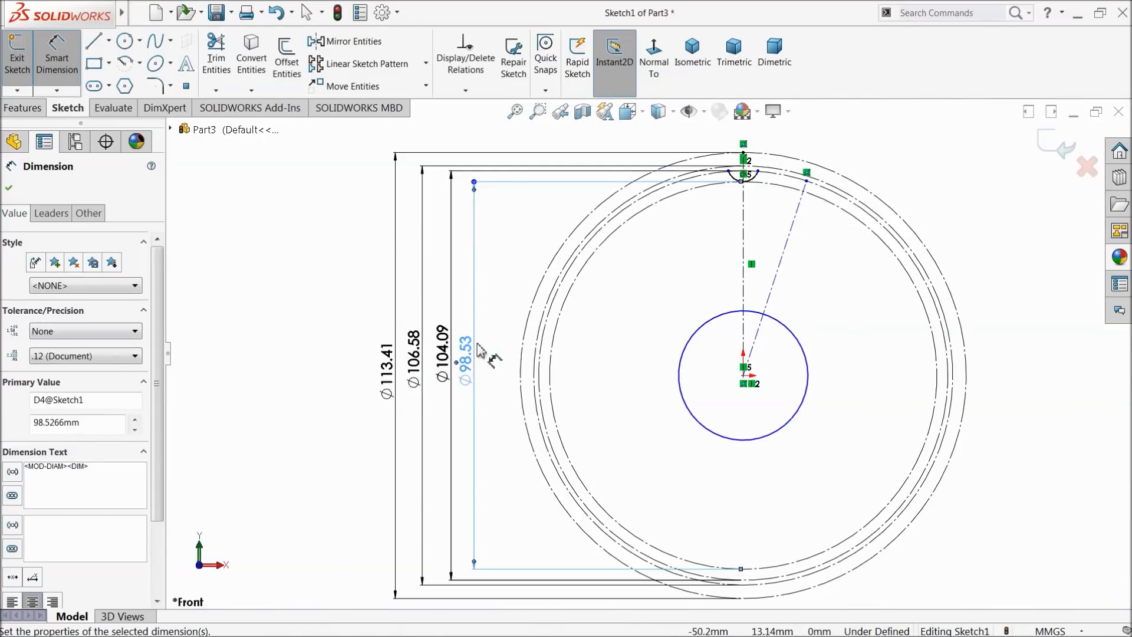
pyautogui.scroll(-8, 756, 175)
pyautogui.scroll(-4, 706, 259)
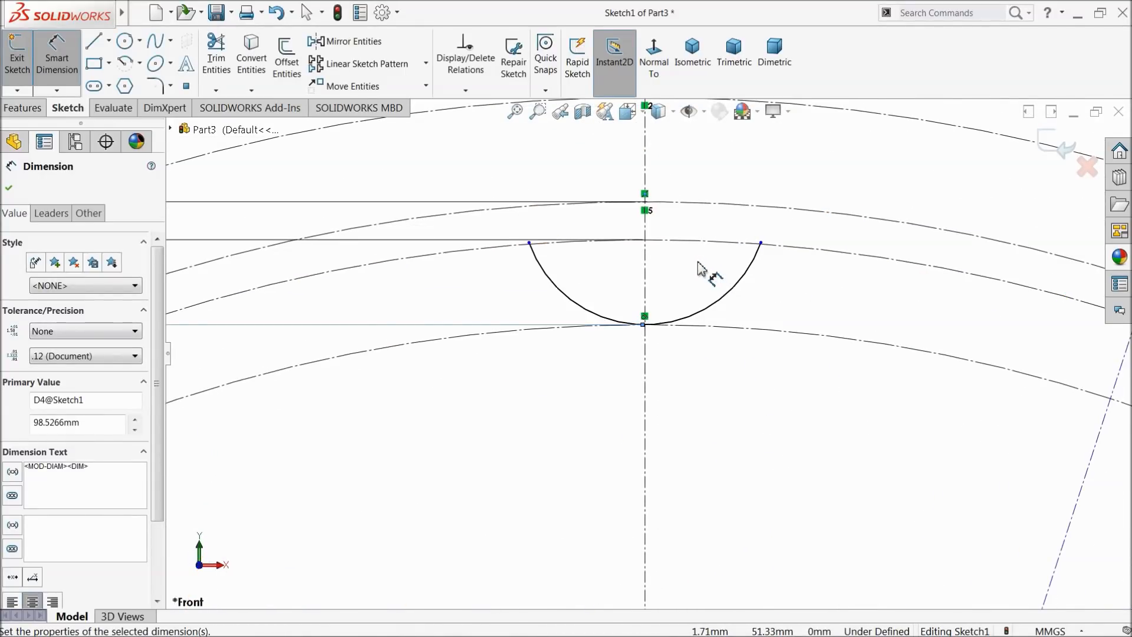
pyautogui.click(7, 190)
pyautogui.scroll(-3, 506, 265)
pyautogui.moveTo(439, 250); pyautogui.dragTo(428, 215)
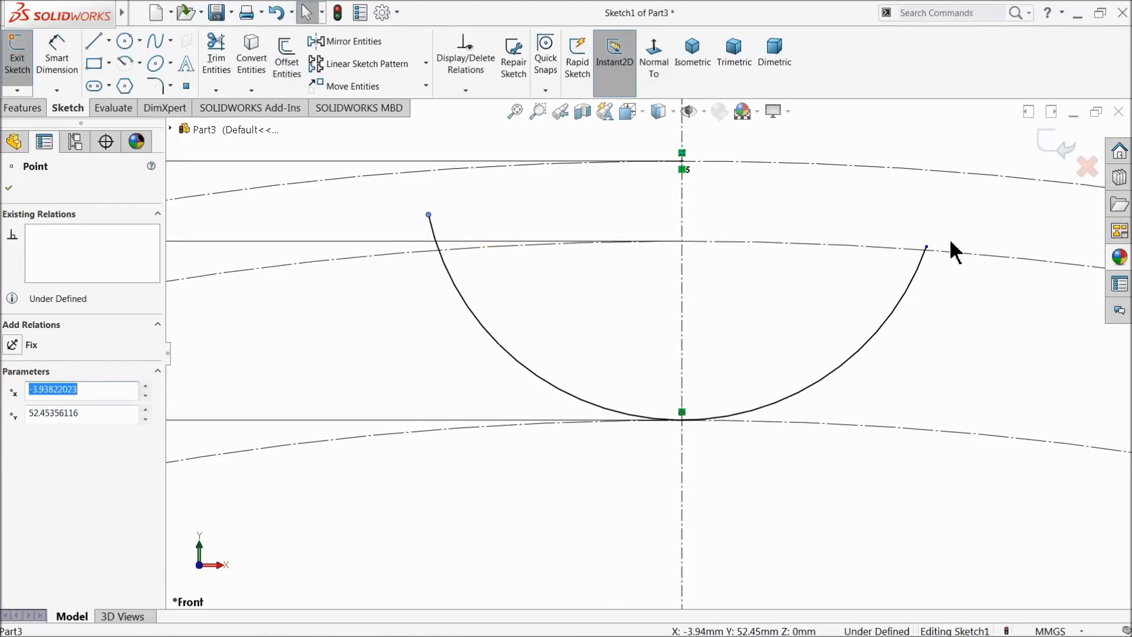
pyautogui.moveTo(928, 250); pyautogui.dragTo(933, 215)
# Draw a centerpoint arc of about 12.5 mm radius around the angled centerline's upper end, from the small arc's right endpoint to the outermost circle
pyautogui.scroll(3, 784, 283)
pyautogui.scroll(2, 778, 304)
pyautogui.scroll(-2, 816, 305)
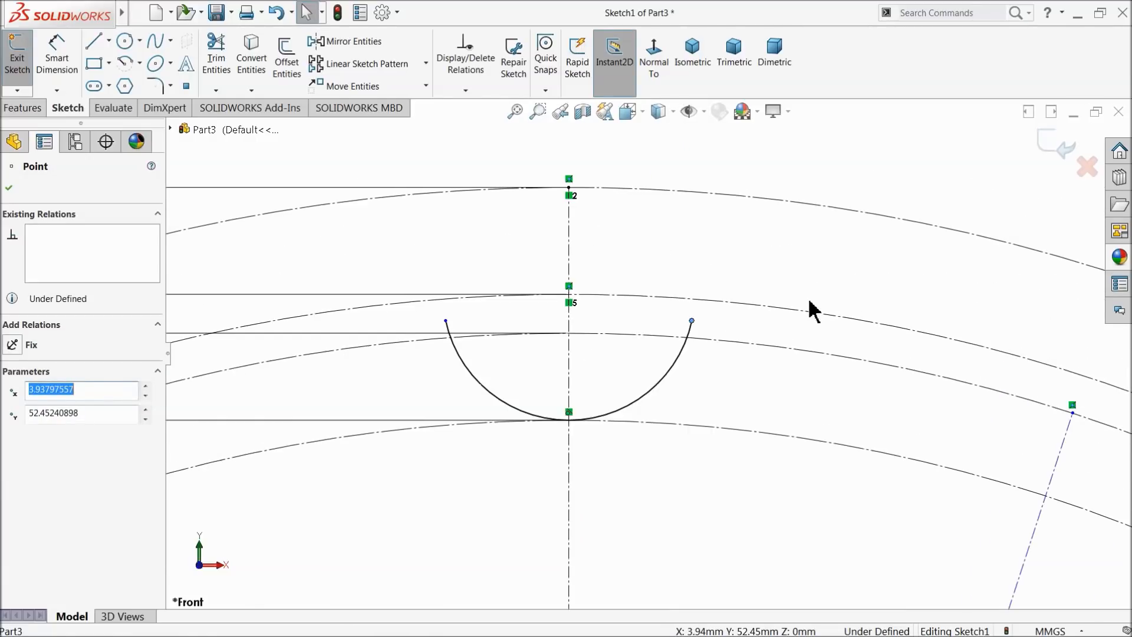
pyautogui.click(146, 70)
pyautogui.click(139, 64)
pyautogui.click(154, 83)
pyautogui.scroll(3, 644, 346)
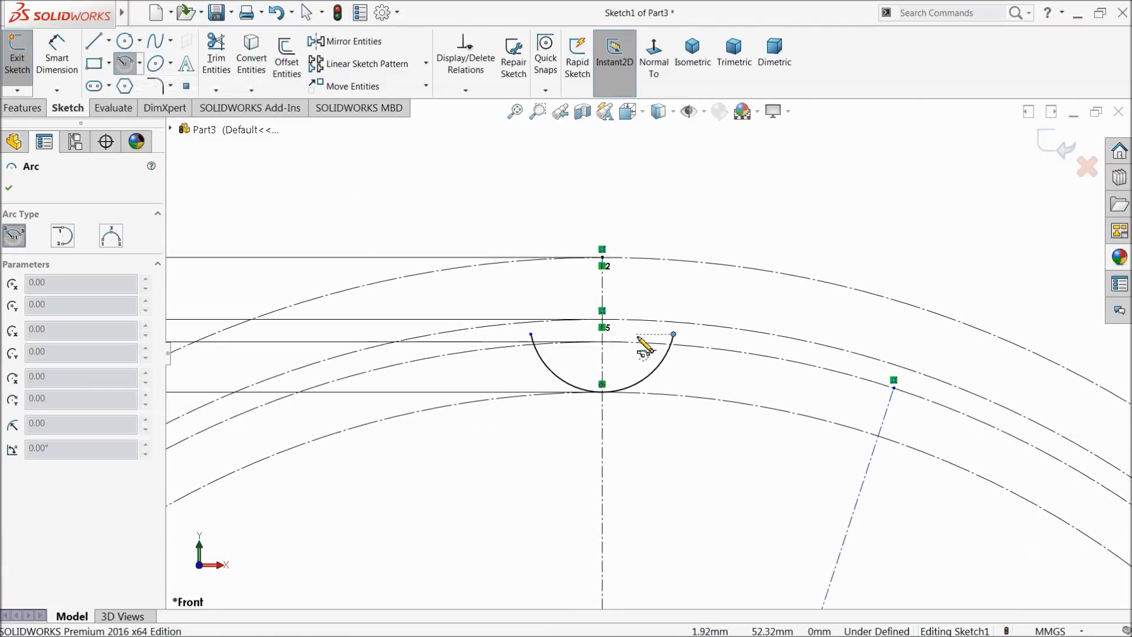
pyautogui.scroll(-2, 818, 406)
pyautogui.click(903, 386)
pyautogui.click(639, 322)
pyautogui.scroll(3, 736, 277)
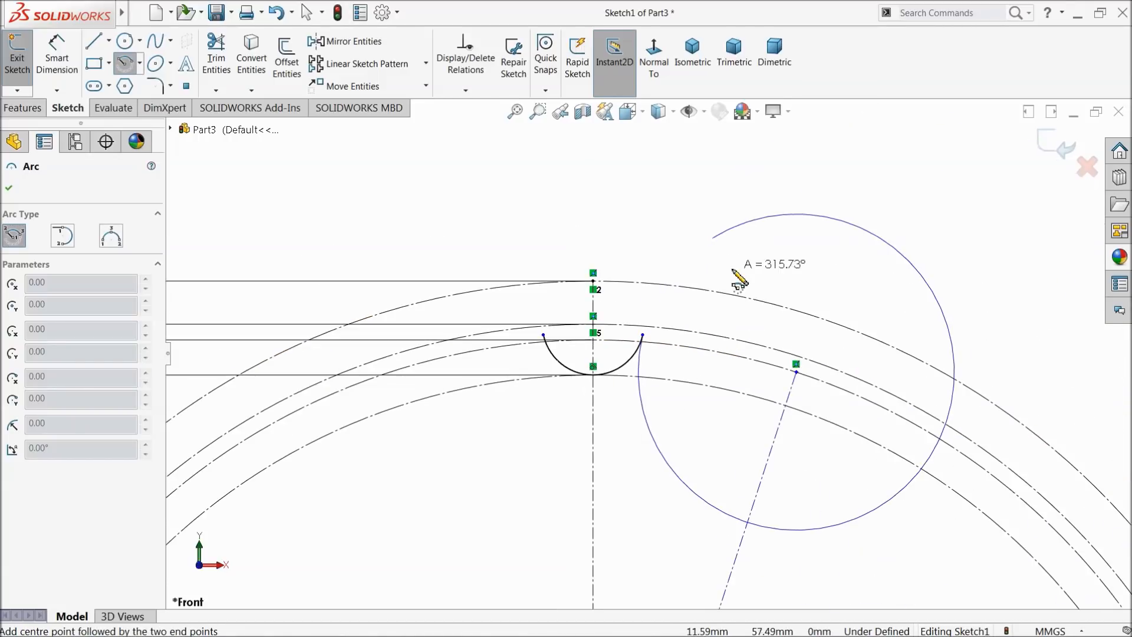
pyautogui.scroll(-3, 645, 357)
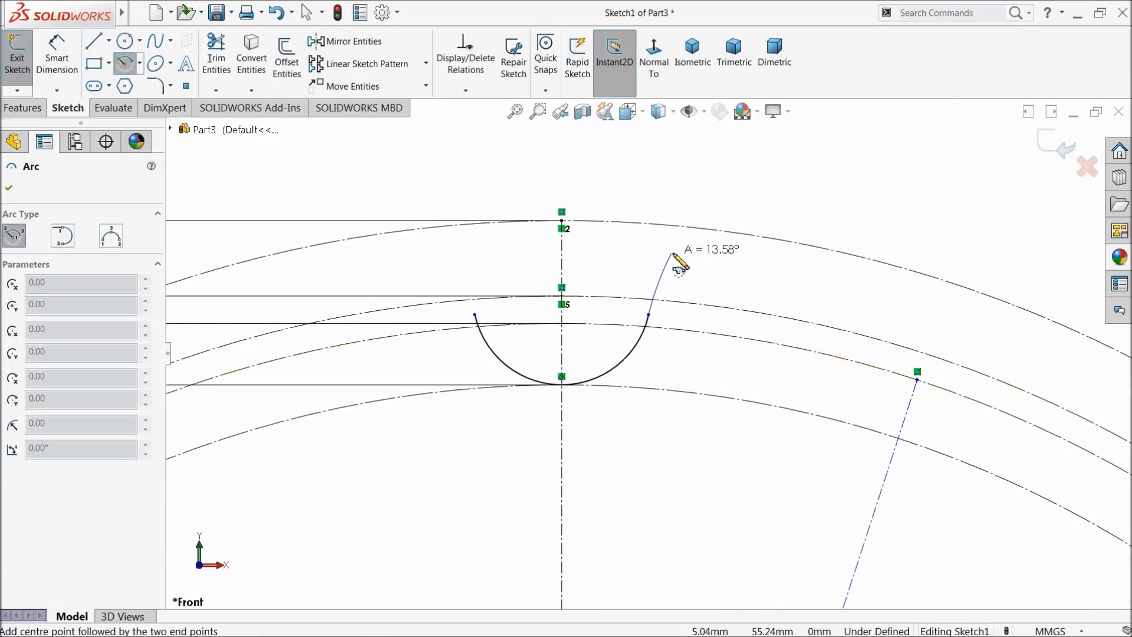
pyautogui.click(689, 228)
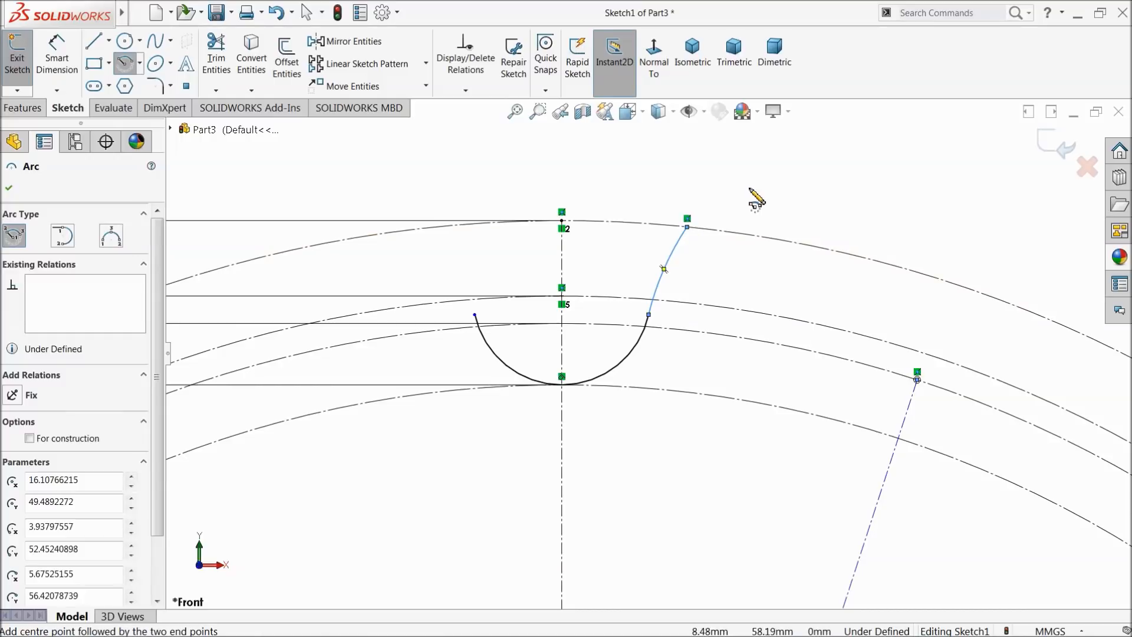
pyautogui.rightClick(752, 195)
pyautogui.click(784, 194)
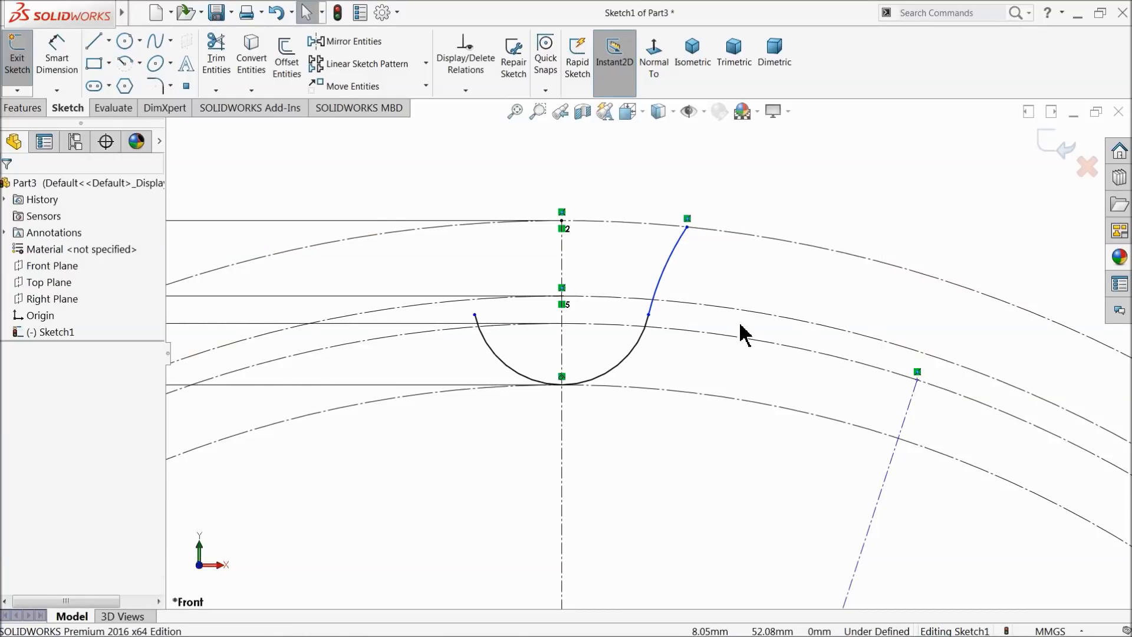
# Make the small root arc and the new flank arc tangent to each other
pyautogui.scroll(-3, 649, 321)
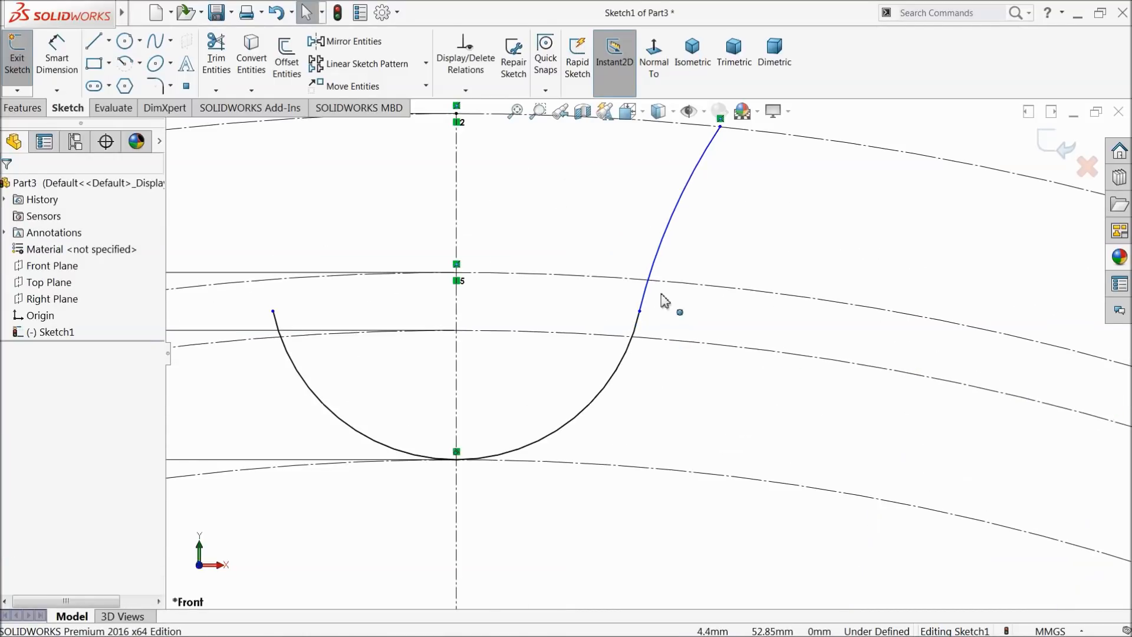
pyautogui.click(628, 331)
pyautogui.keyDown('ctrl'); pyautogui.click(638, 314); pyautogui.keyUp('ctrl')
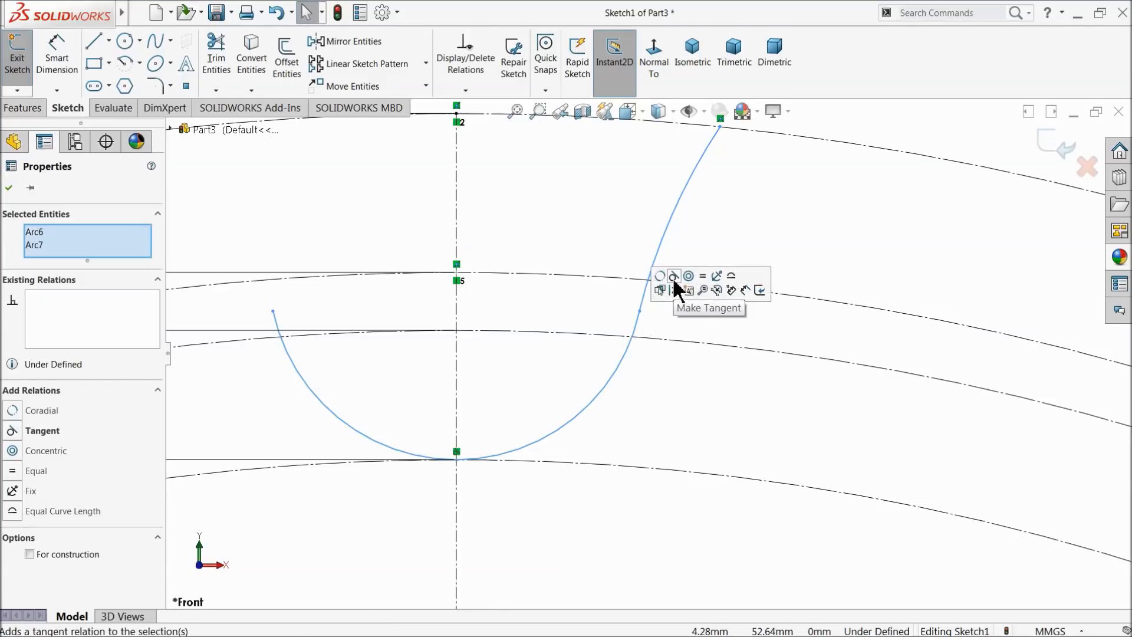
pyautogui.click(10, 187)
pyautogui.scroll(3, 694, 341)
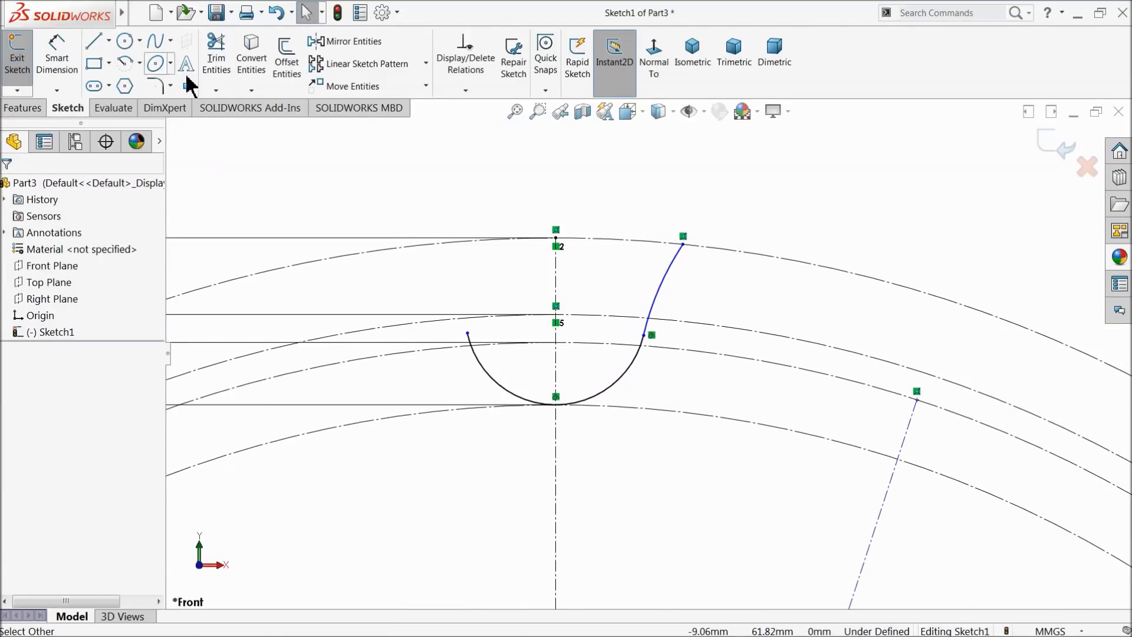
# Dimension the flank arc's radius as 5.83125275 mm
pyautogui.click(52, 59)
pyautogui.click(669, 285)
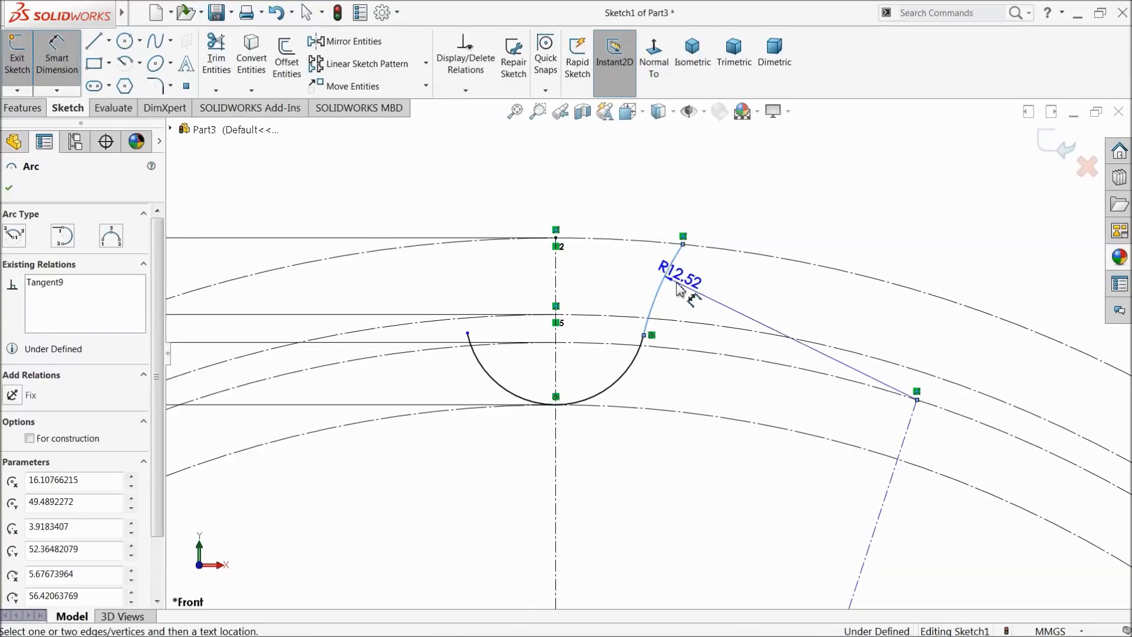
pyautogui.click(711, 295)
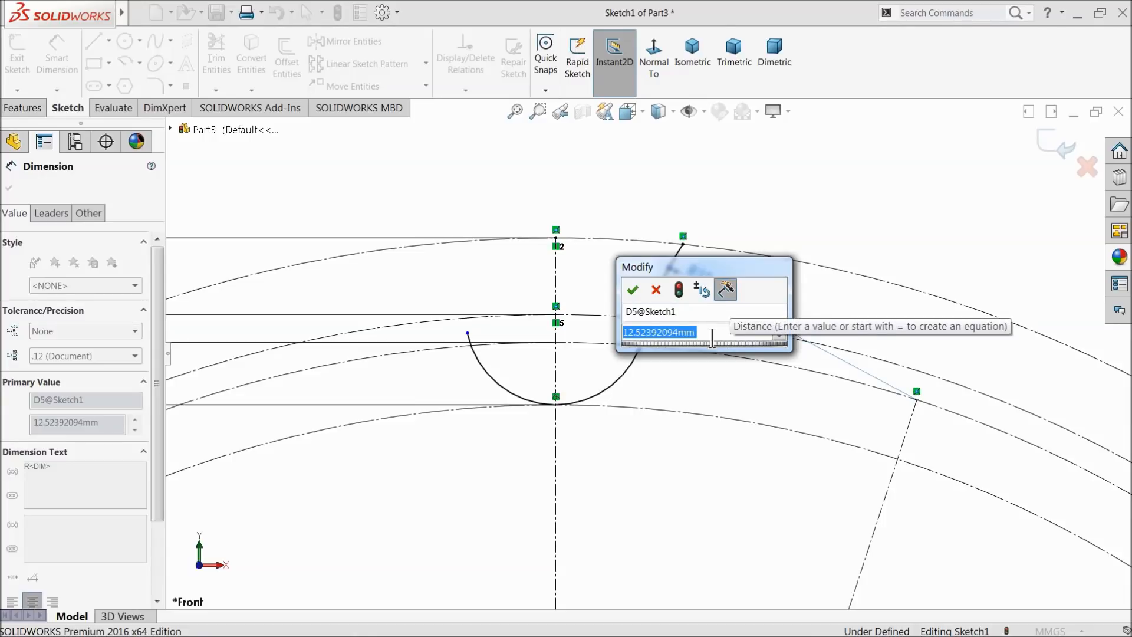
pyautogui.write('5.83125275')
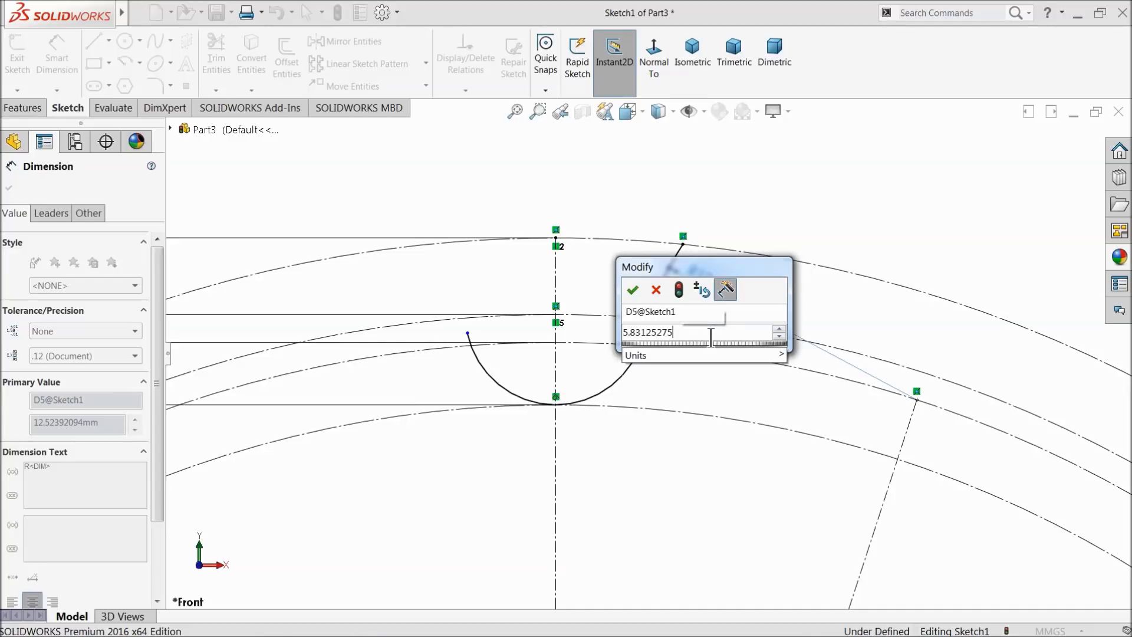
pyautogui.press('Return')
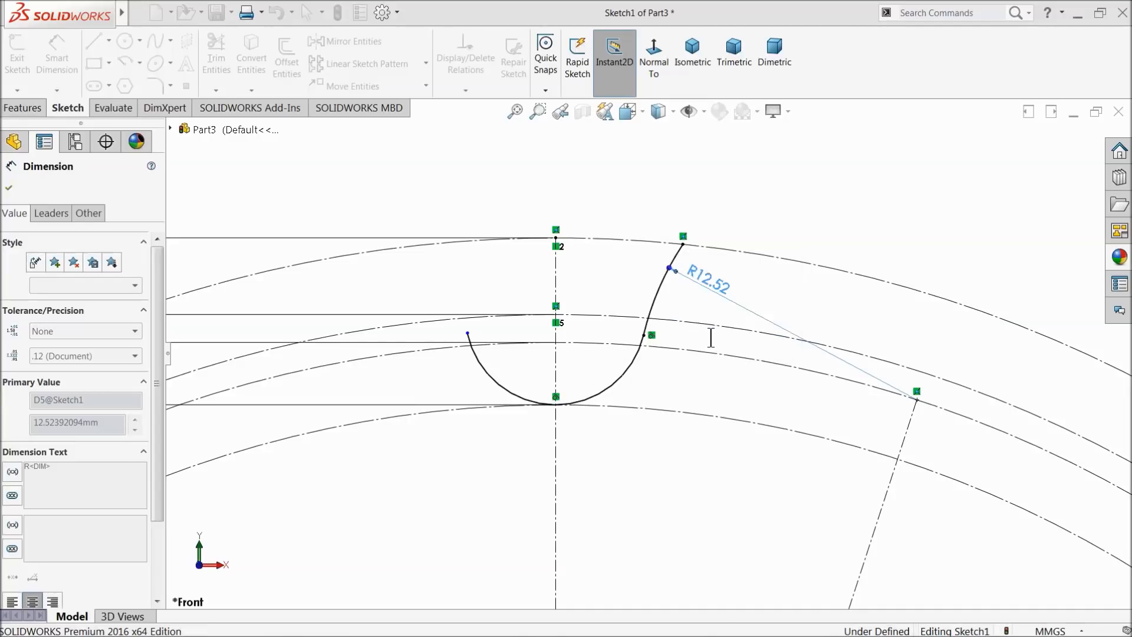
# Dimension the solid center circle around the origin with a diameter of 38.1 mm
pyautogui.scroll(5, 777, 380)
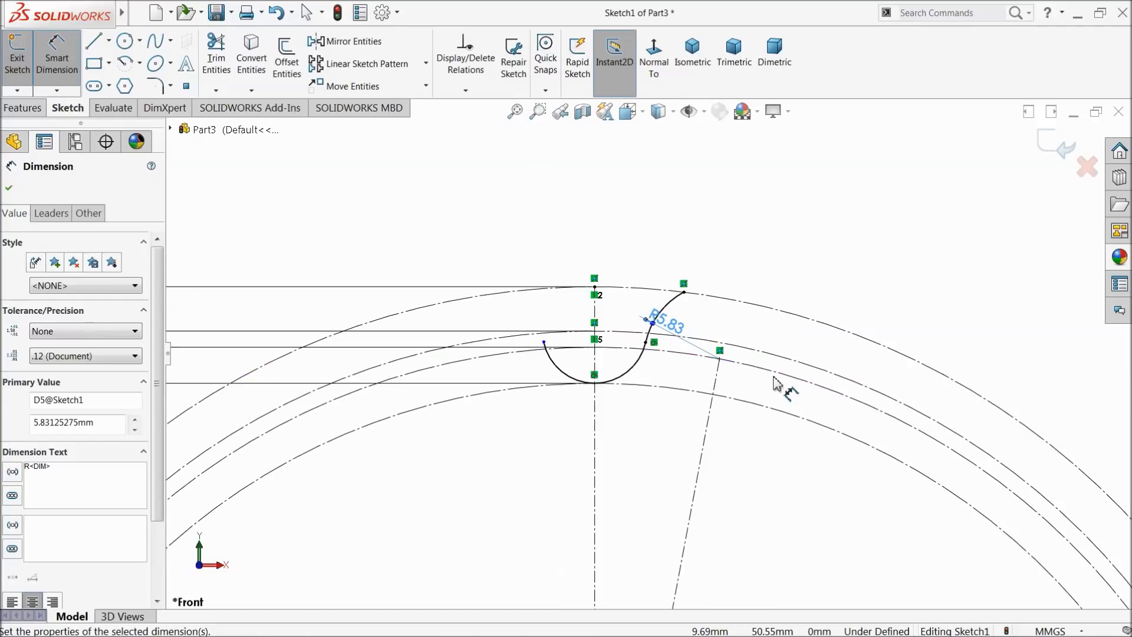
pyautogui.scroll(3, 672, 432)
pyautogui.scroll(-6, 682, 523)
pyautogui.click(660, 348)
pyautogui.click(734, 338)
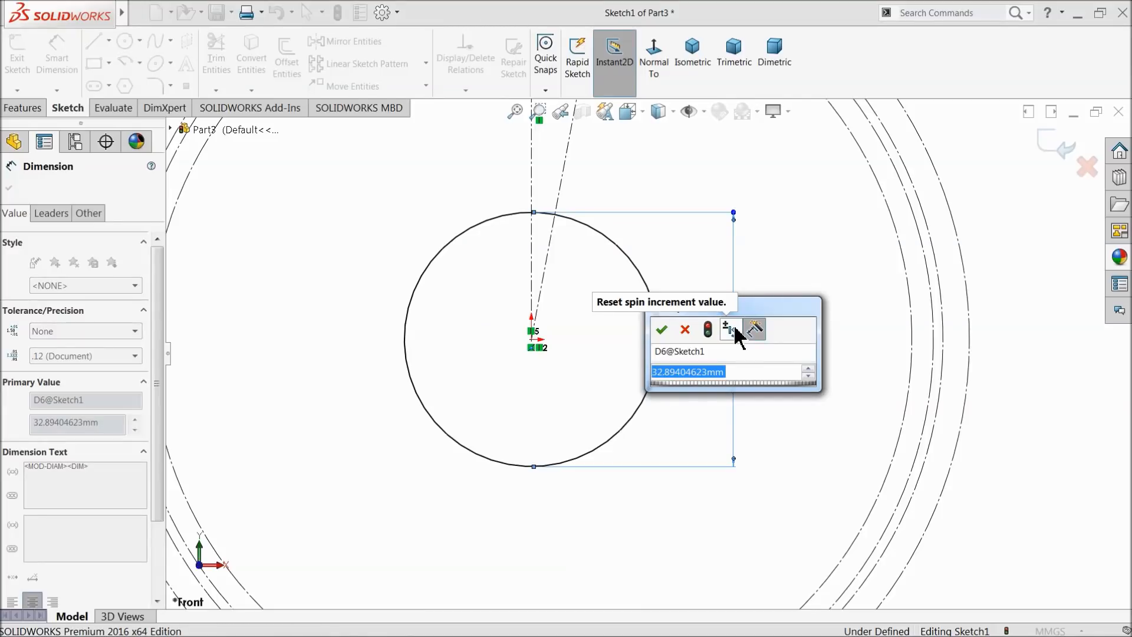
pyautogui.write('38.1')
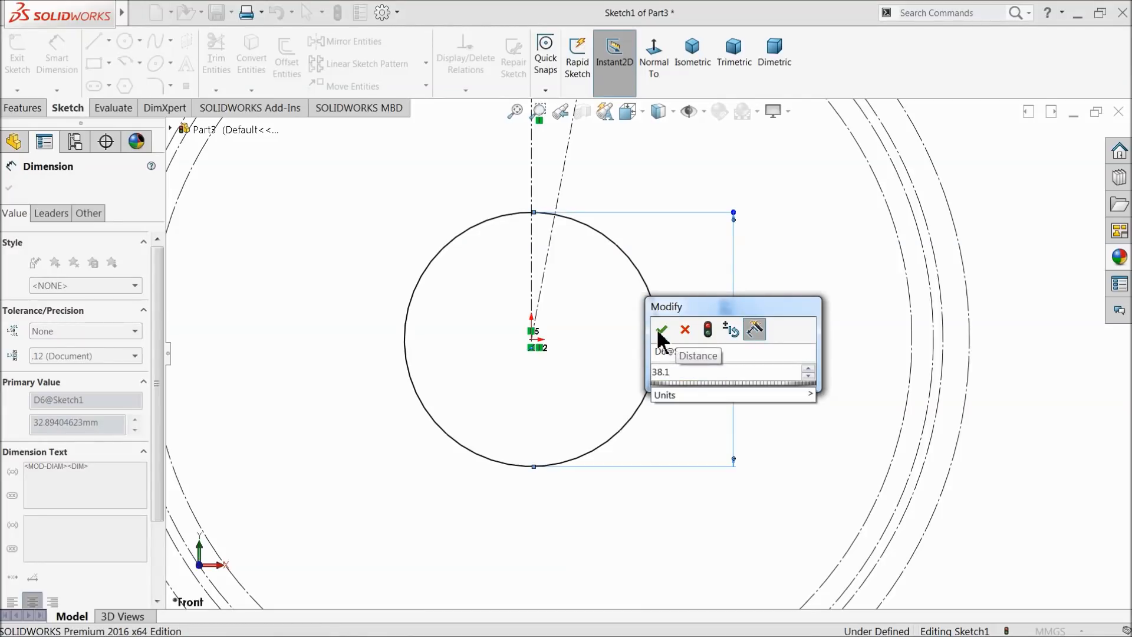
pyautogui.click(660, 341)
pyautogui.scroll(3, 710, 312)
pyautogui.scroll(-10, 616, 221)
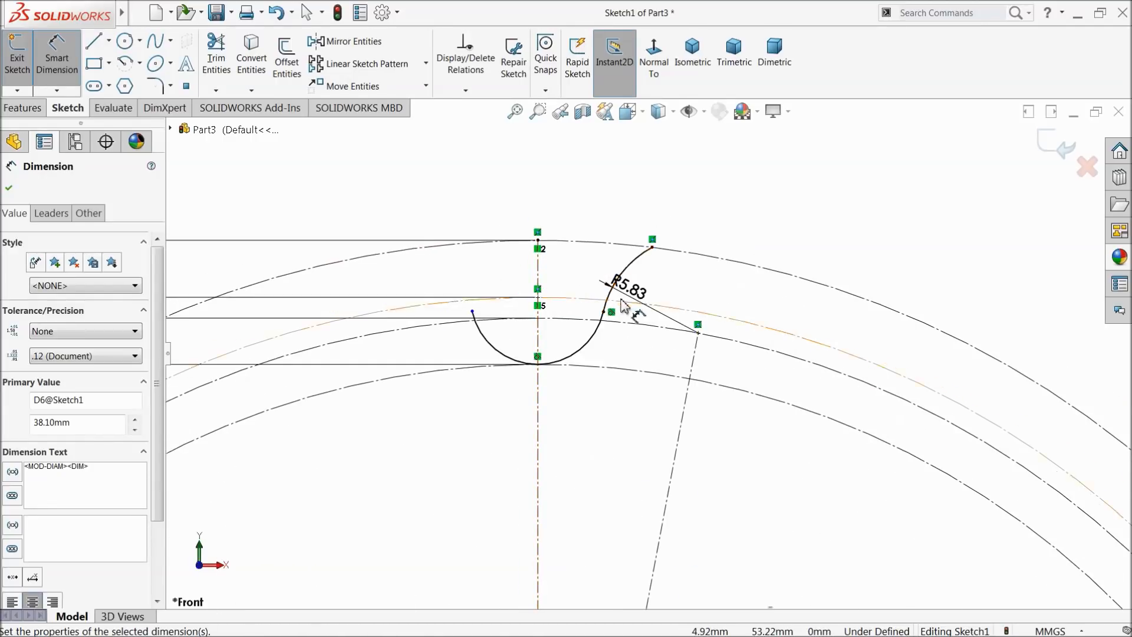
pyautogui.scroll(-2, 643, 284)
pyautogui.click(9, 189)
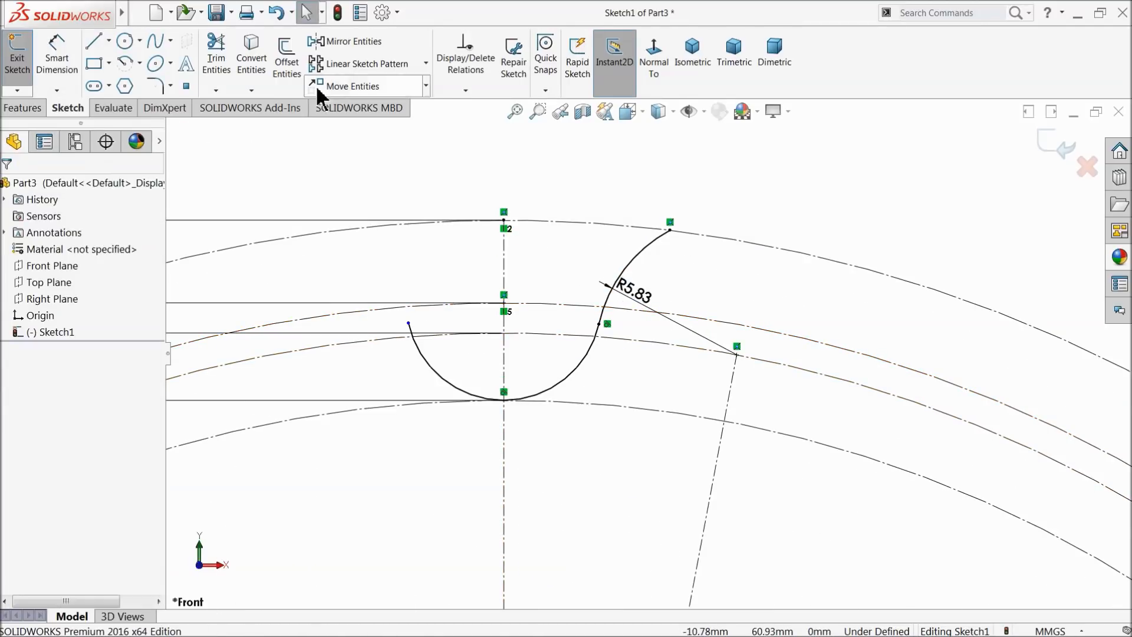
# Mirror a copy of the flank arc about the vertical centerline
pyautogui.click(365, 42)
pyautogui.click(642, 250)
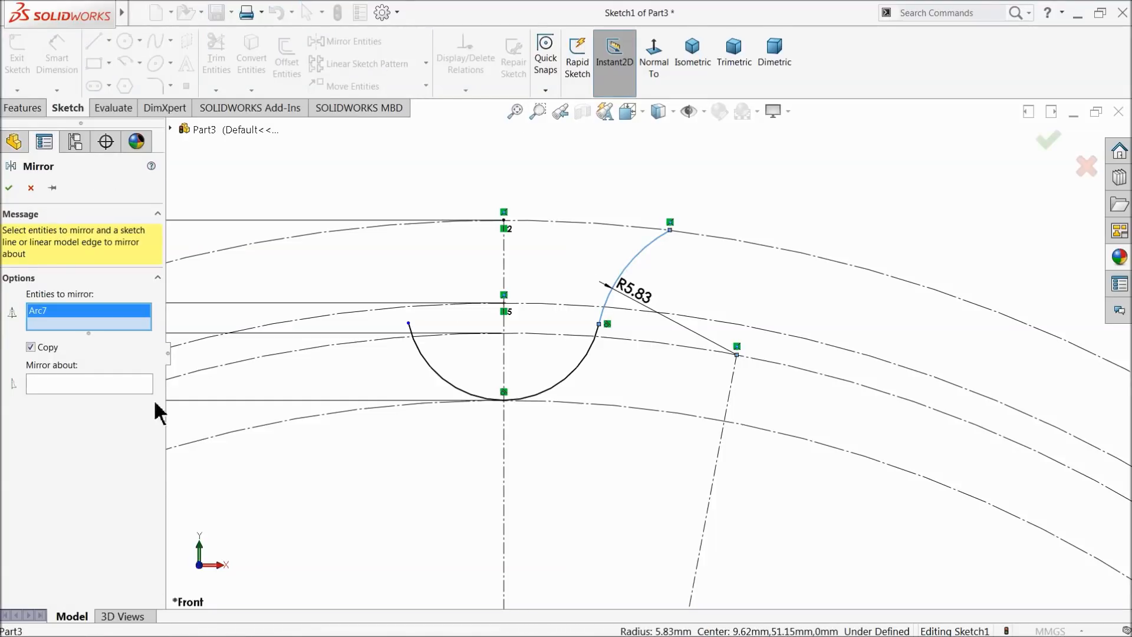
pyautogui.click(69, 385)
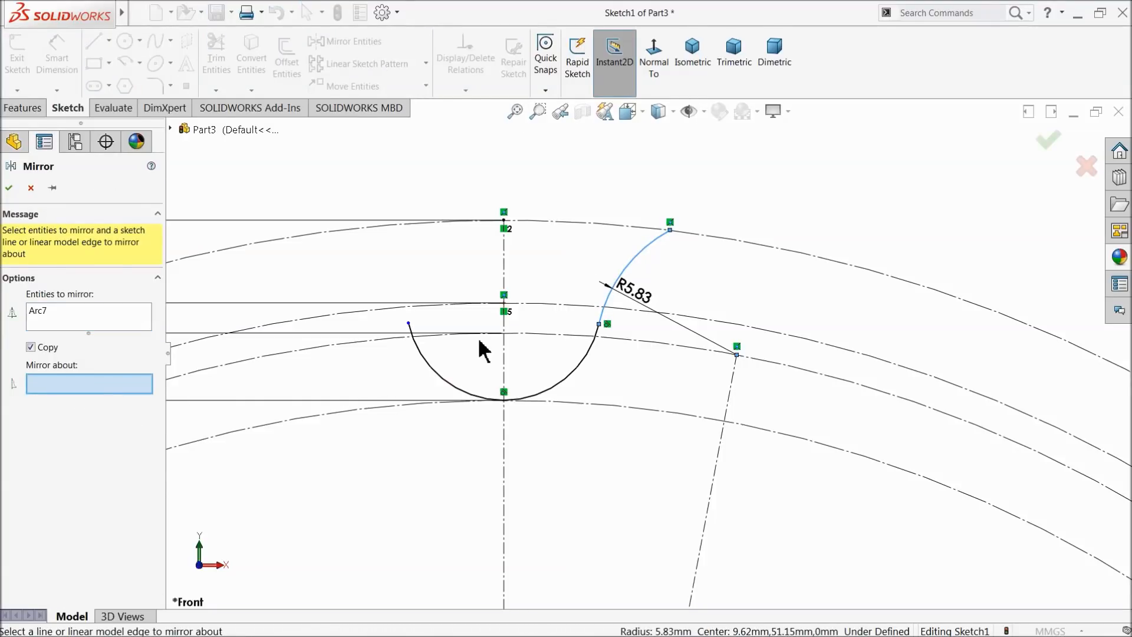
pyautogui.click(505, 259)
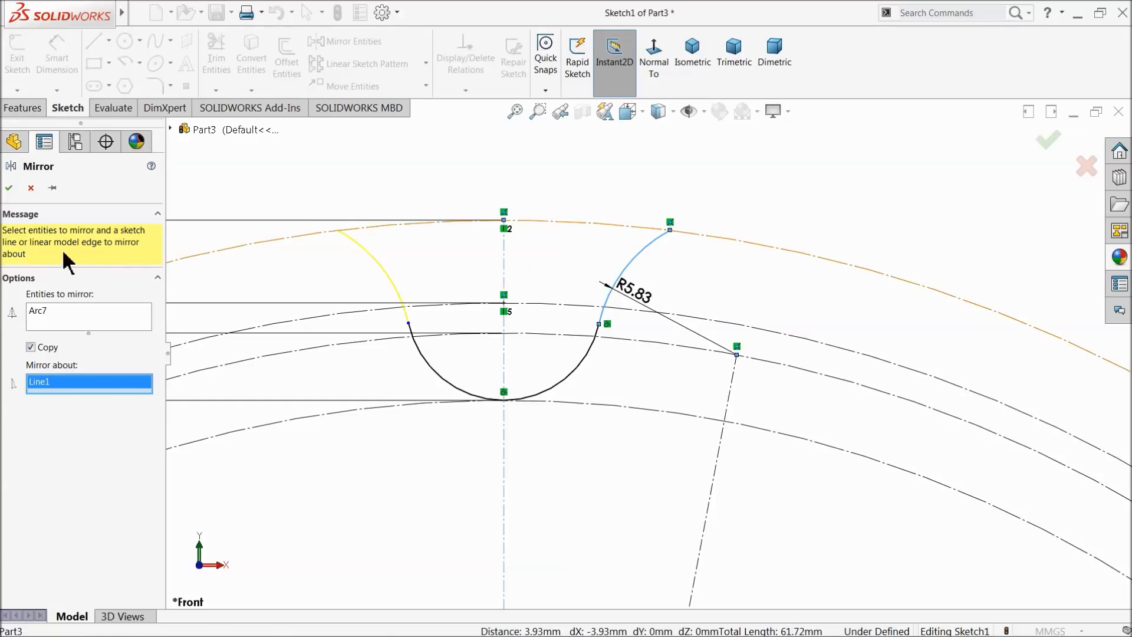
pyautogui.click(9, 187)
# Examine the junction between the root arc's left end and the mirrored flank arc for a mismatch
pyautogui.scroll(-6, 416, 328)
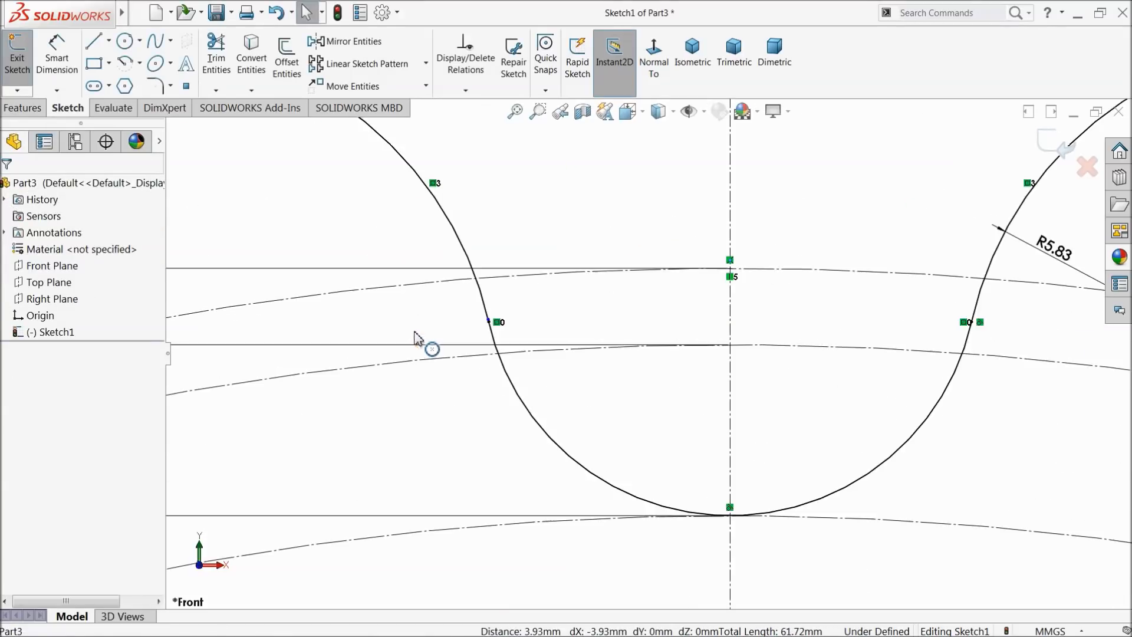
pyautogui.scroll(-4, 560, 352)
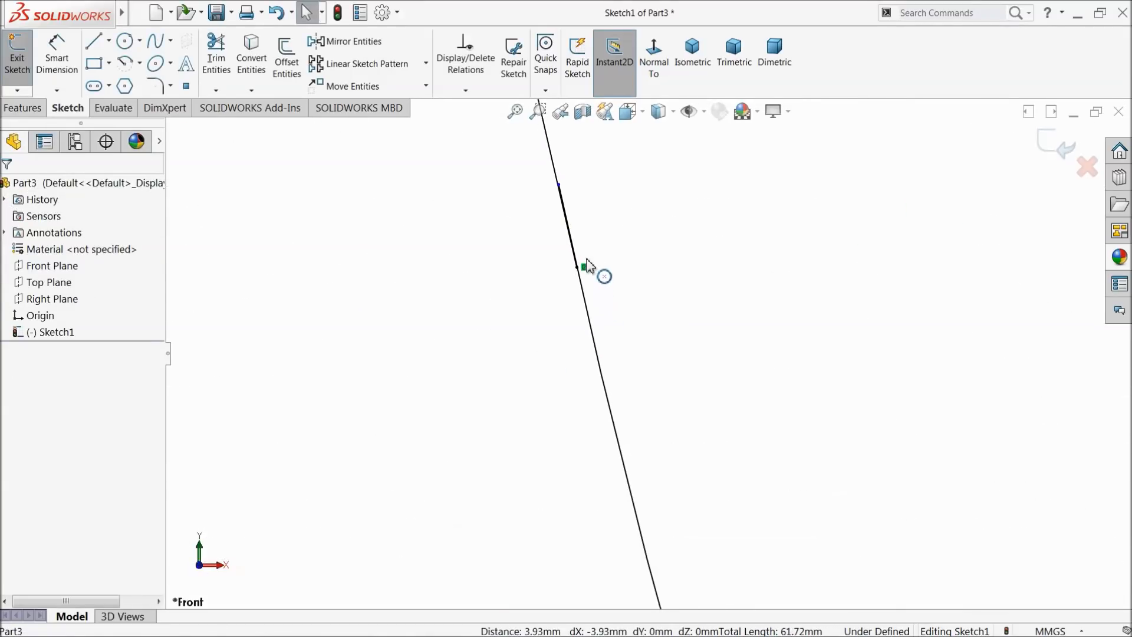
pyautogui.scroll(-2, 596, 292)
pyautogui.scroll(2, 596, 298)
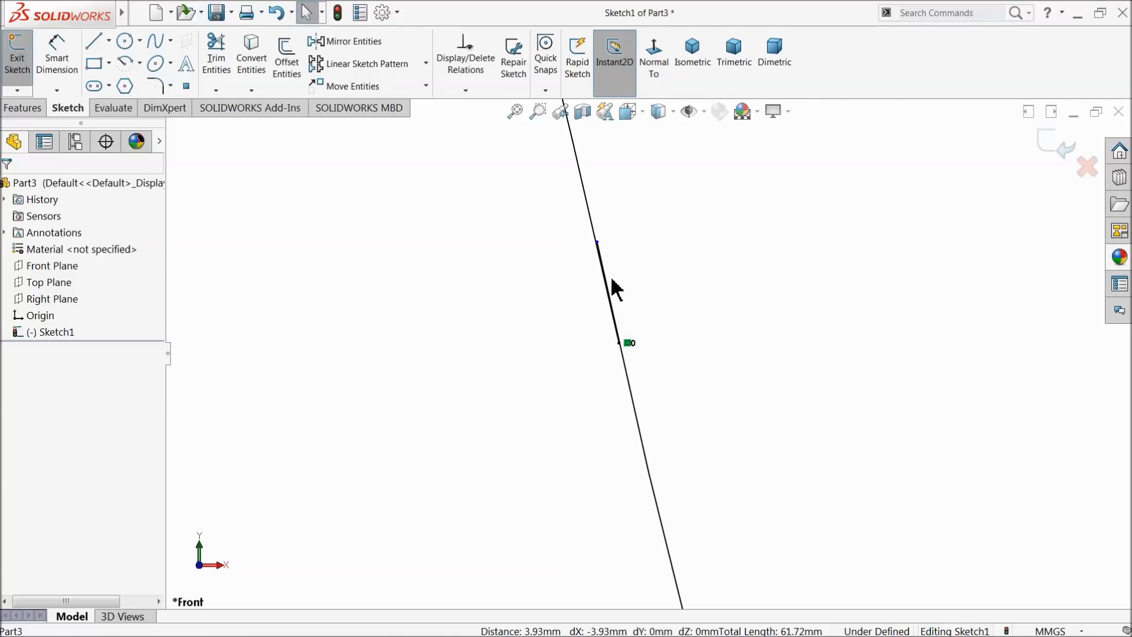
pyautogui.scroll(-3, 618, 287)
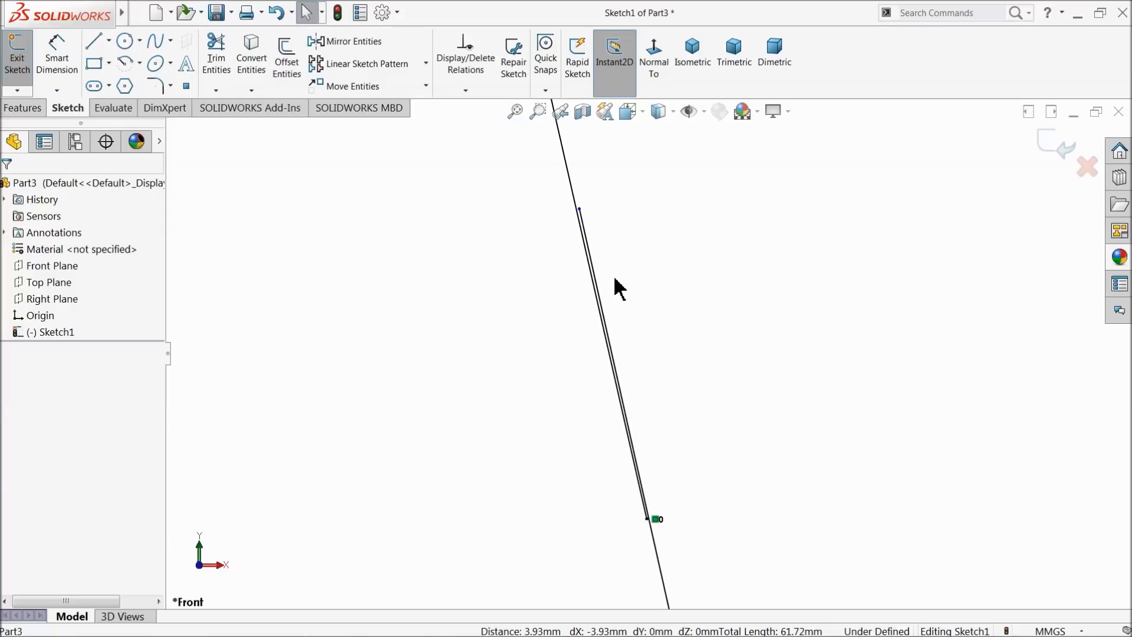
pyautogui.scroll(3, 621, 288)
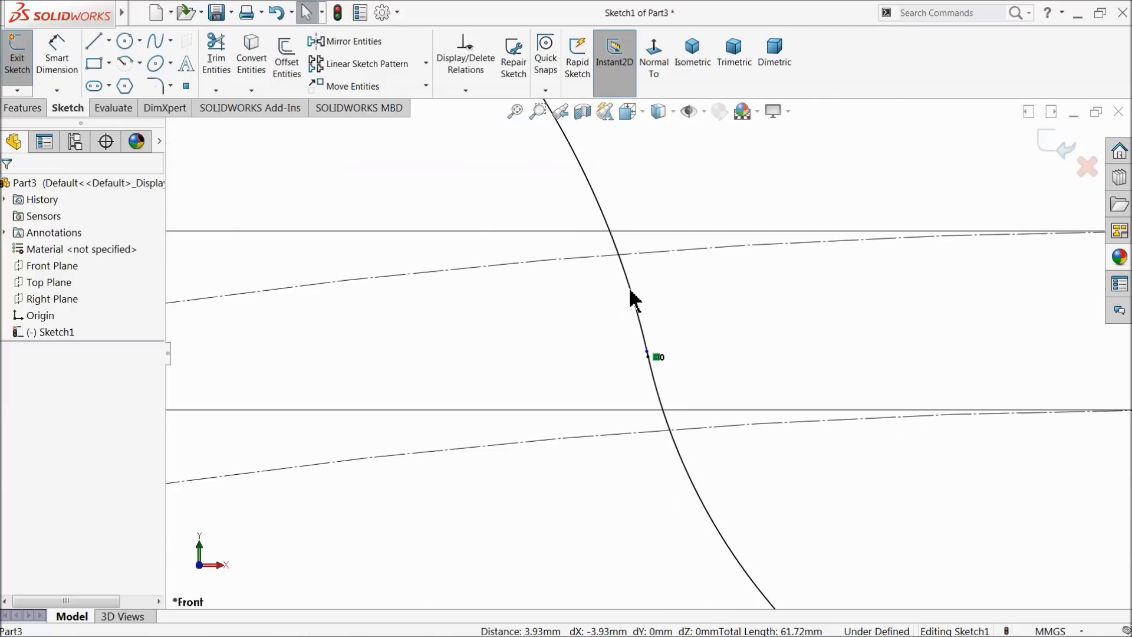
pyautogui.scroll(3, 629, 290)
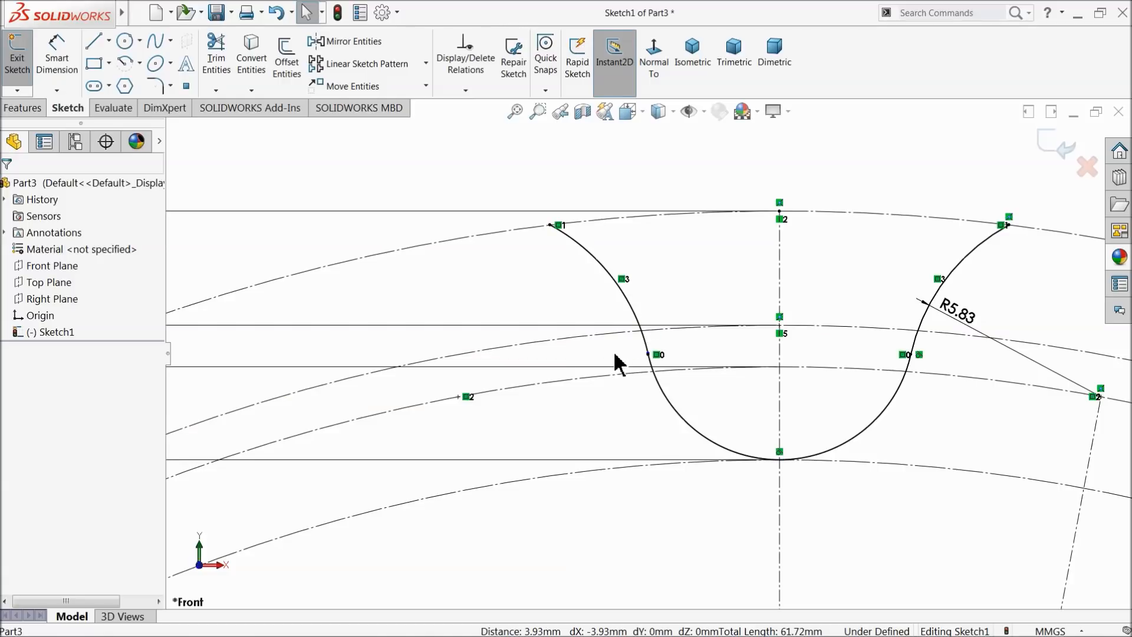
pyautogui.scroll(-3, 655, 359)
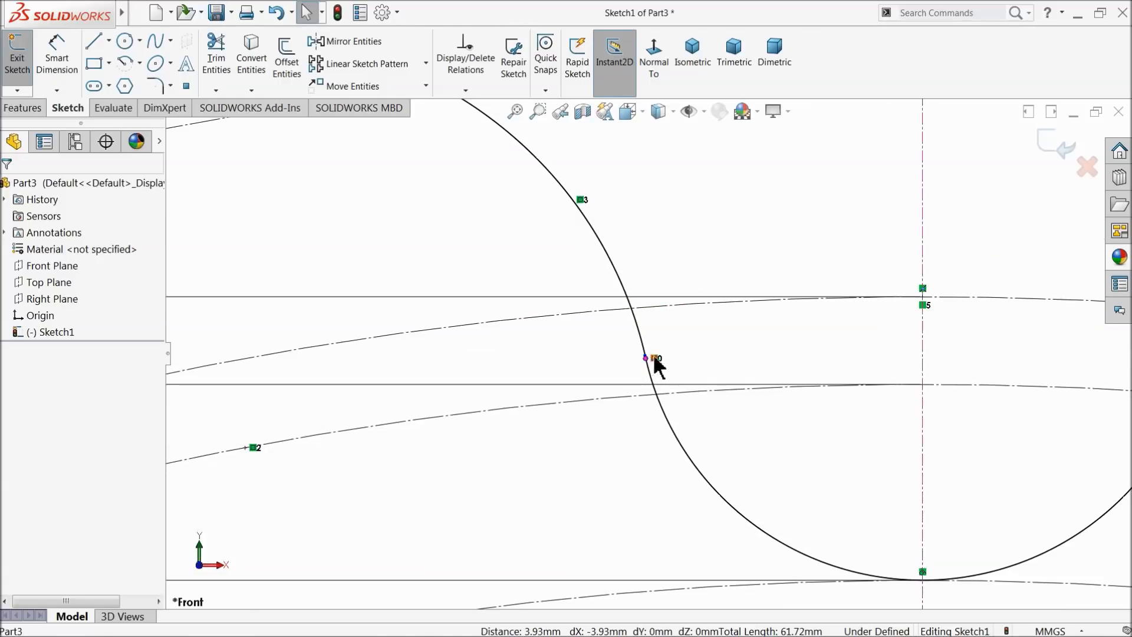
pyautogui.scroll(3, 655, 366)
pyautogui.scroll(-3, 727, 373)
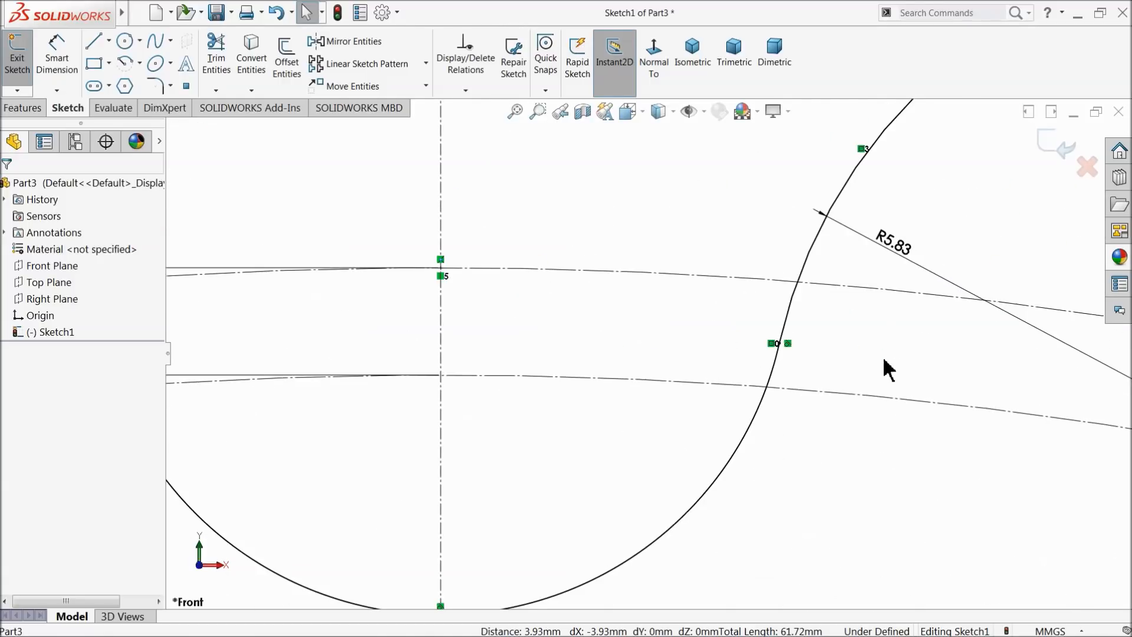
# Add a horizontal relation between the root arc's right junction point and its free left endpoint
pyautogui.click(779, 343)
pyautogui.scroll(3, 449, 383)
pyautogui.scroll(-4, 511, 366)
pyautogui.scroll(-6, 568, 318)
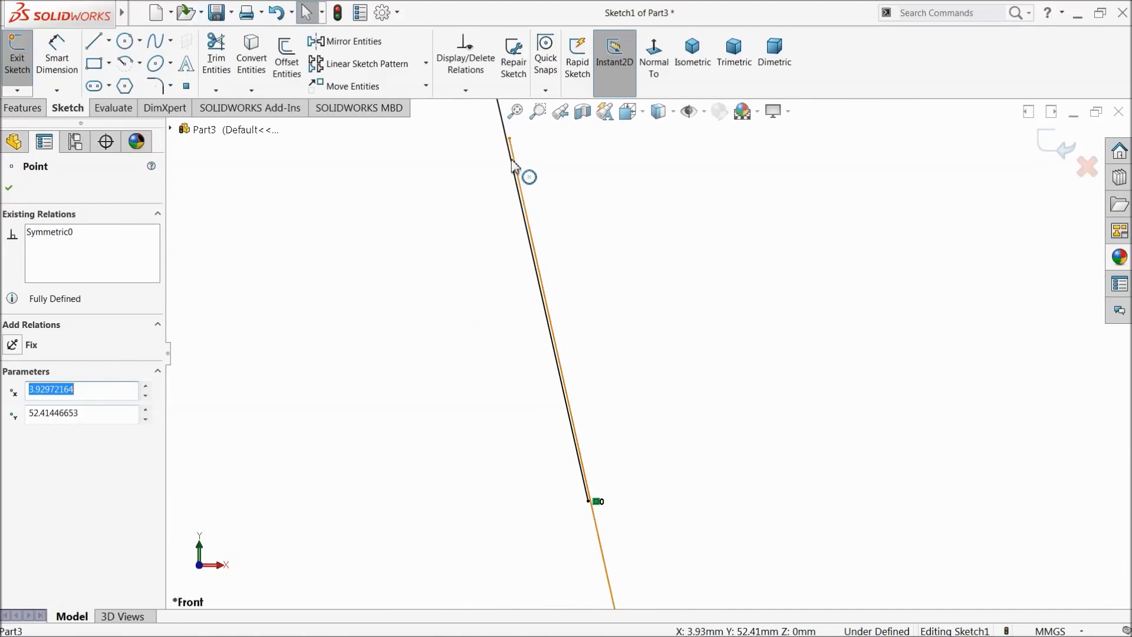
pyautogui.keyDown('ctrl'); pyautogui.click(511, 142); pyautogui.keyUp('ctrl')
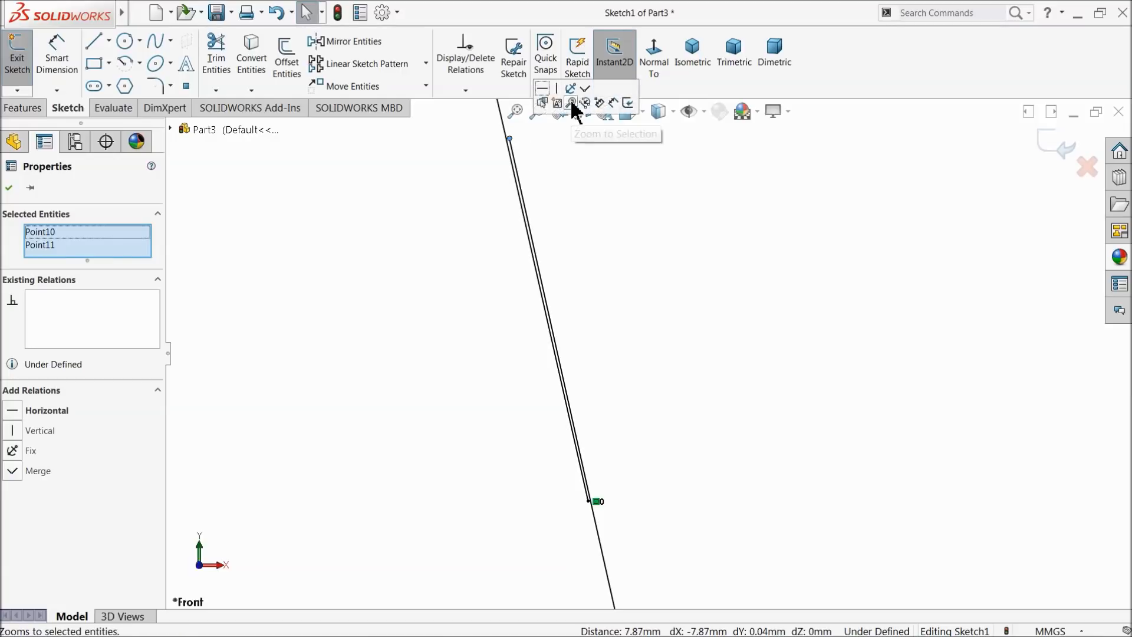
pyautogui.click(542, 89)
pyautogui.scroll(3, 639, 389)
pyautogui.scroll(5, 655, 398)
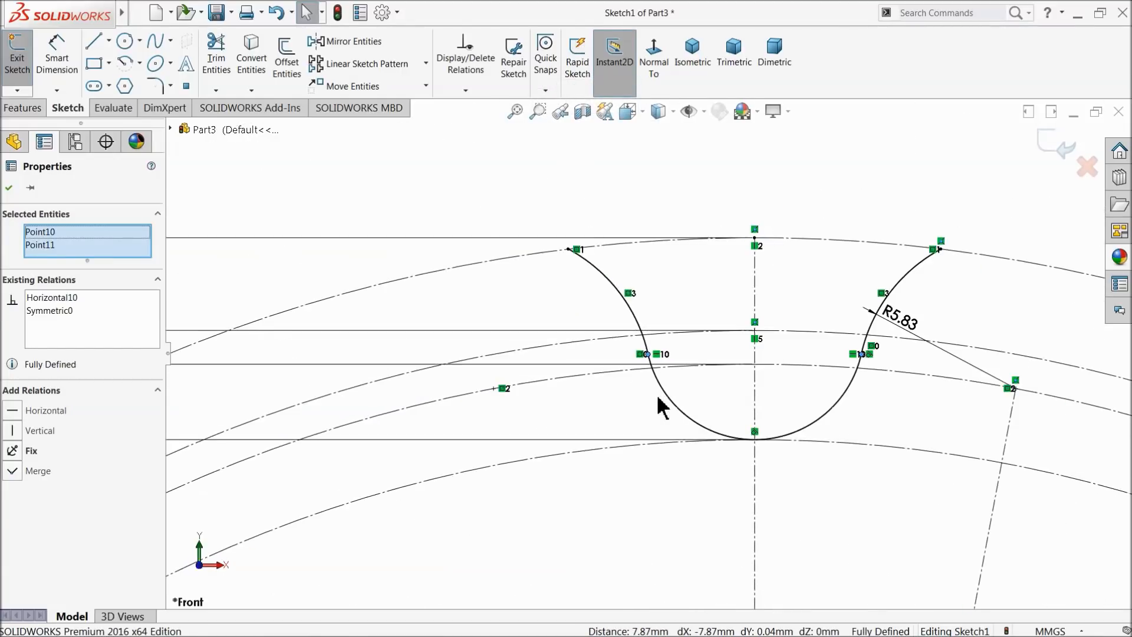
pyautogui.scroll(-2, 730, 379)
pyautogui.click(578, 170)
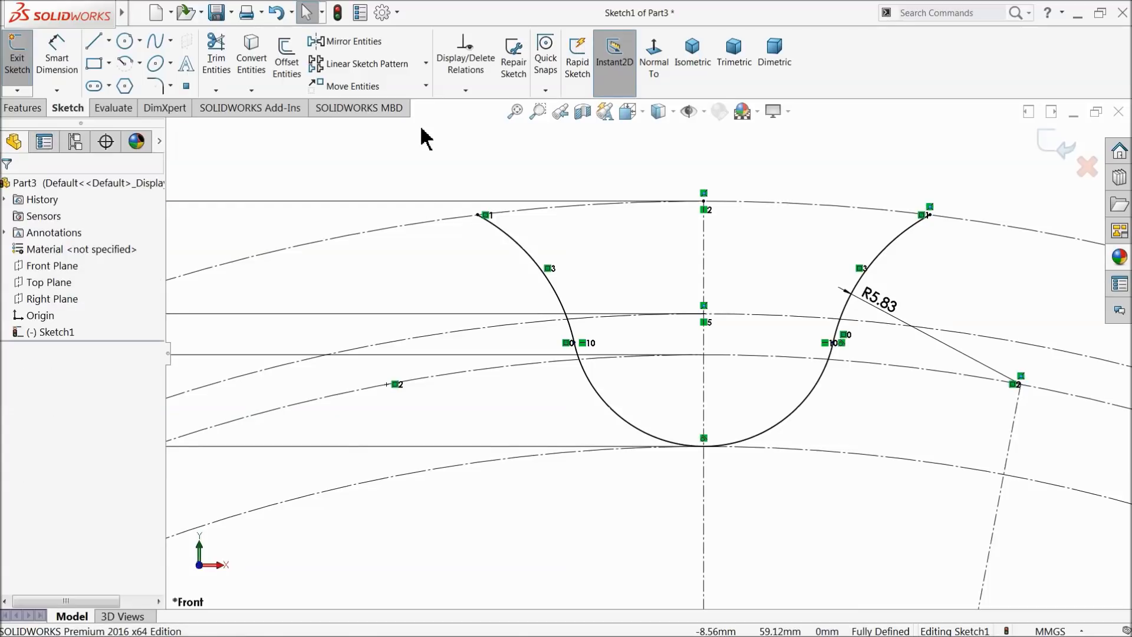
# Set up a circular sketch pattern about the origin with the root arc and both flank arcs as the patterned entities
pyautogui.click(425, 62)
pyautogui.click(422, 102)
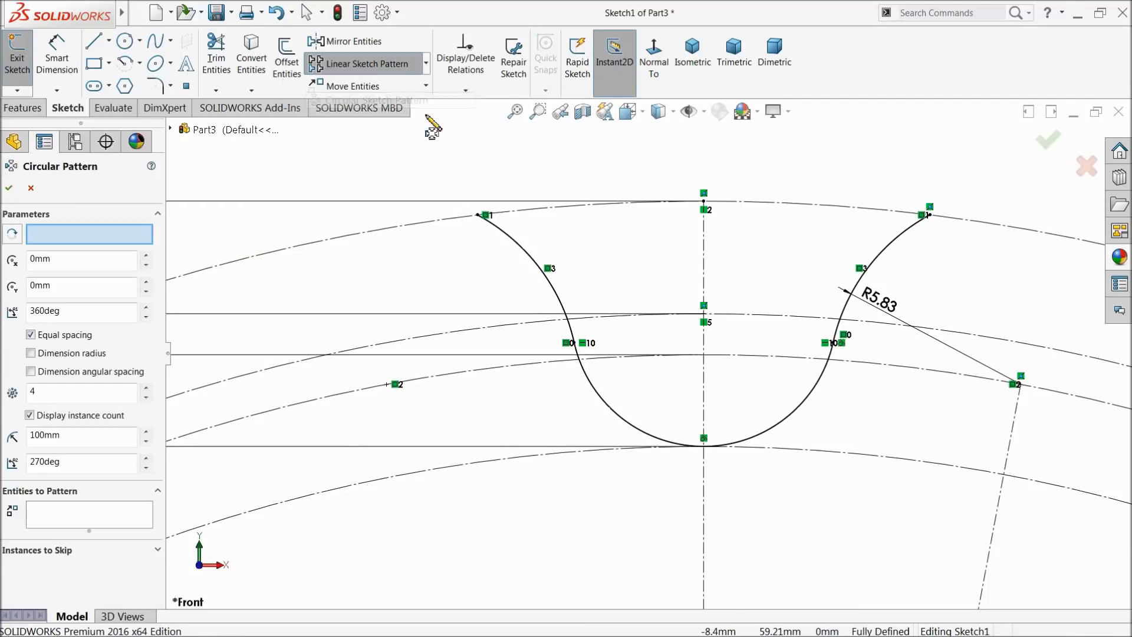
pyautogui.scroll(8, 505, 454)
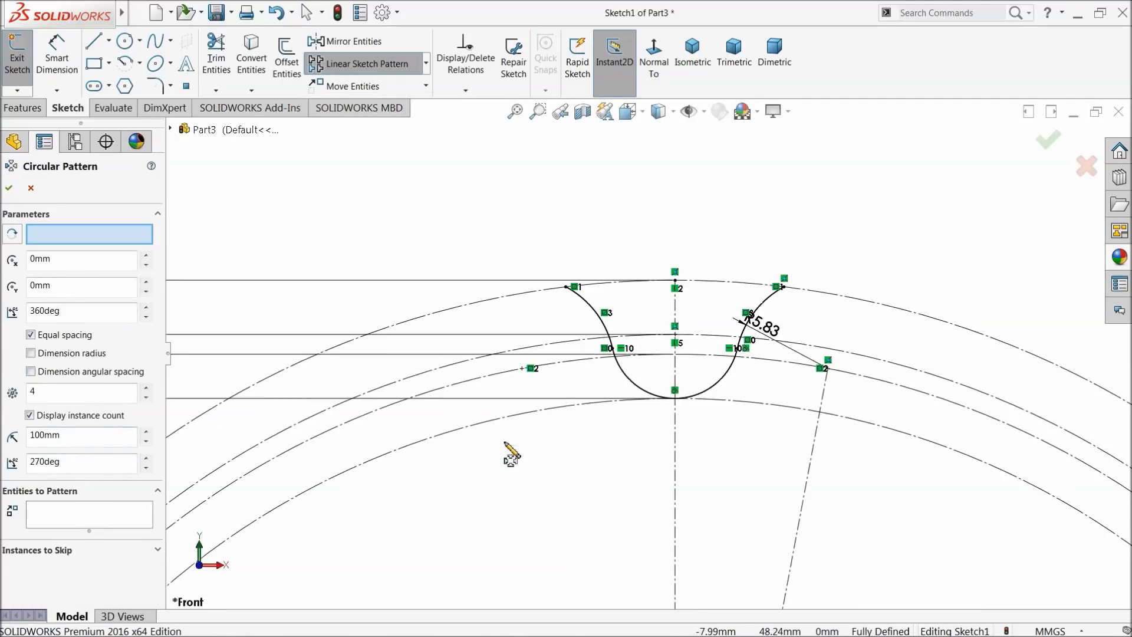
pyautogui.scroll(-4, 655, 485)
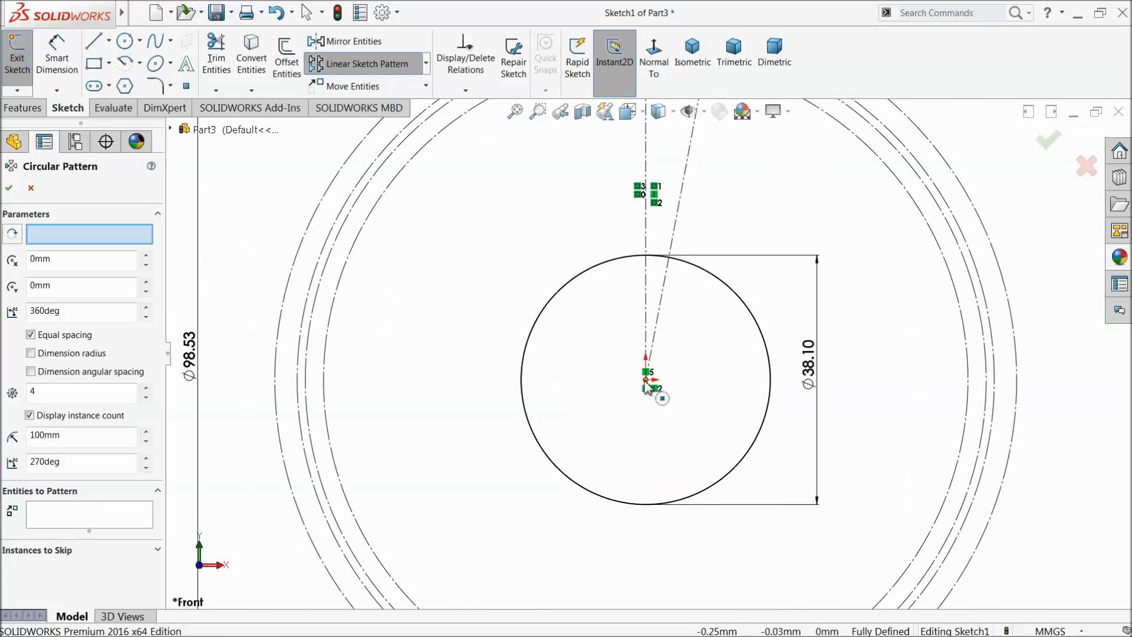
pyautogui.click(83, 521)
pyautogui.scroll(3, 556, 306)
pyautogui.scroll(-6, 662, 177)
pyautogui.click(710, 272)
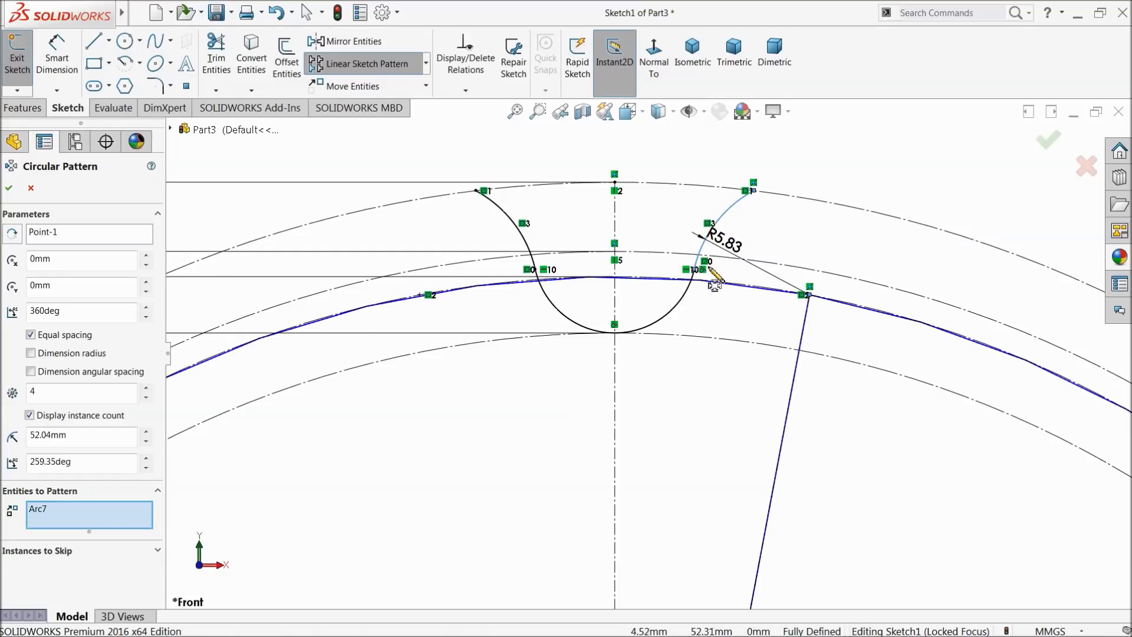
pyautogui.click(693, 299)
pyautogui.click(525, 242)
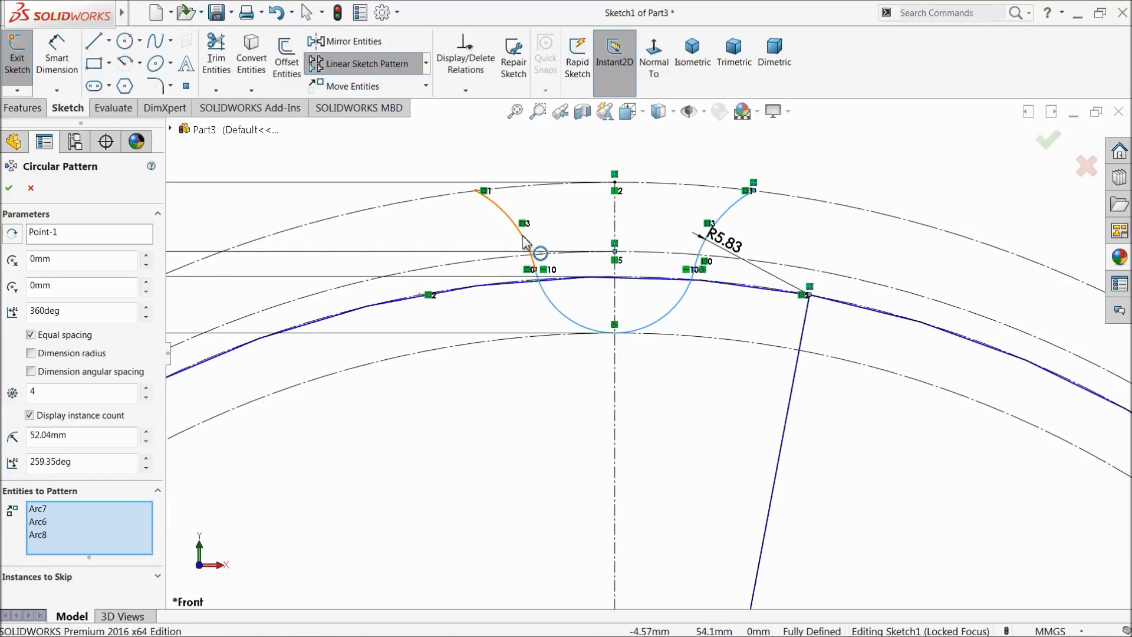
# Set the circular sketch pattern to 26 instances around the full 360 degrees and create it
pyautogui.scroll(8, 576, 291)
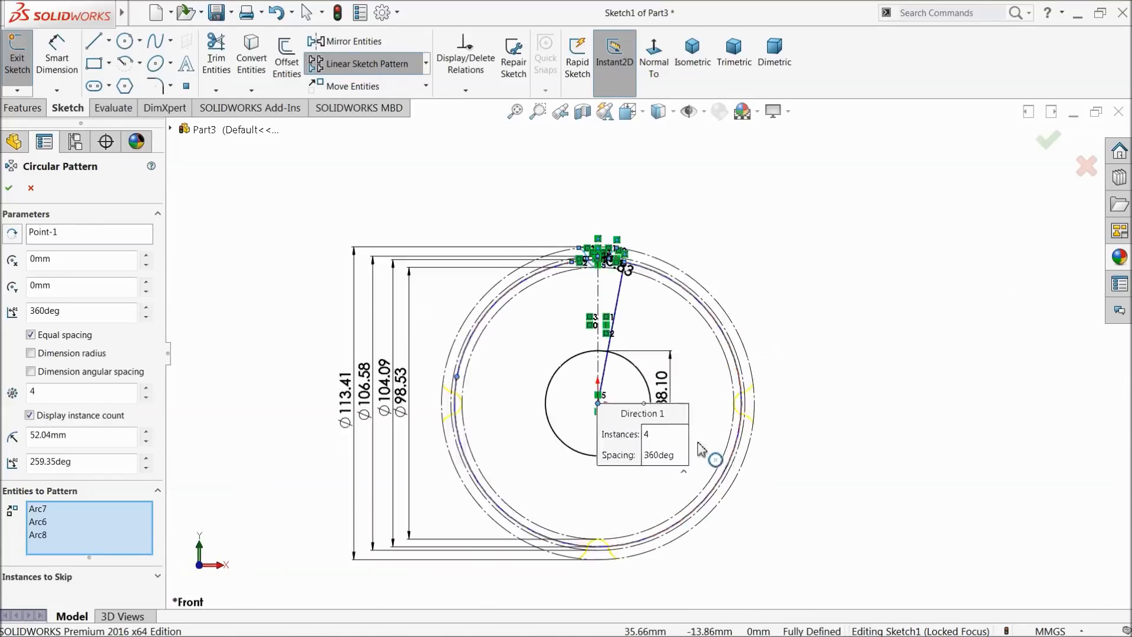
pyautogui.scroll(-2, 701, 449)
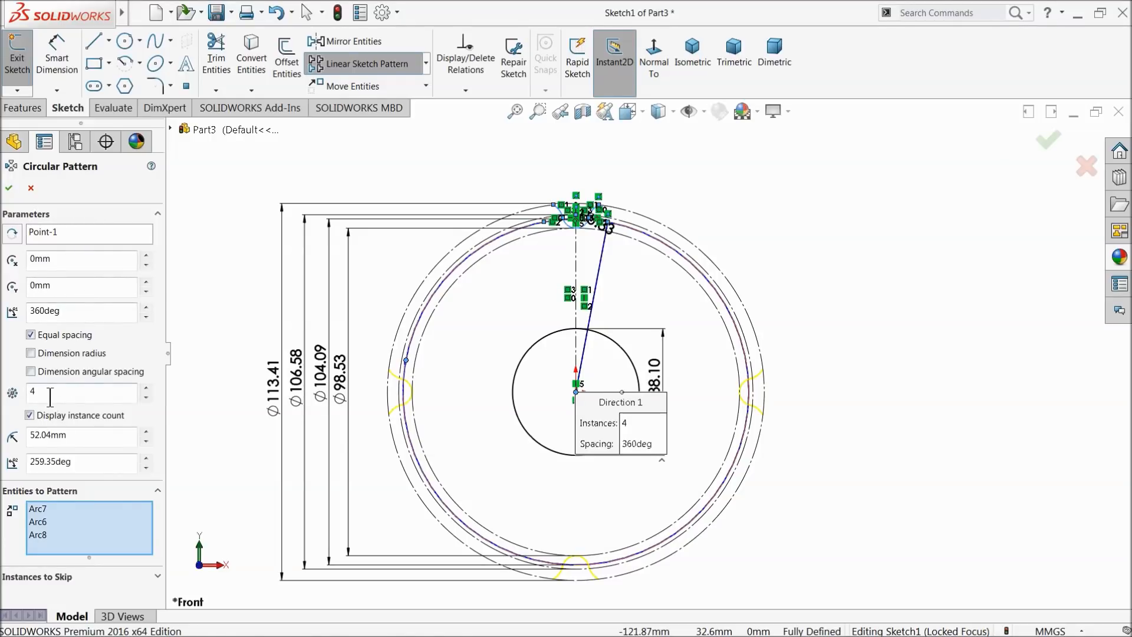
pyautogui.write('26')
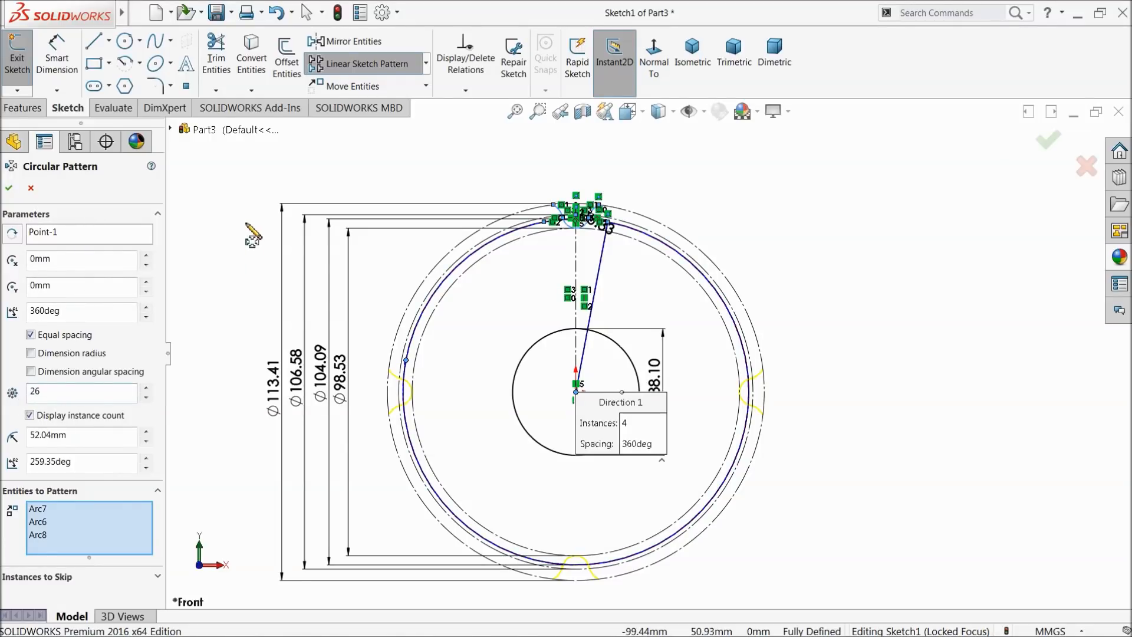
pyautogui.scroll(-5, 578, 236)
pyautogui.scroll(-6, 554, 266)
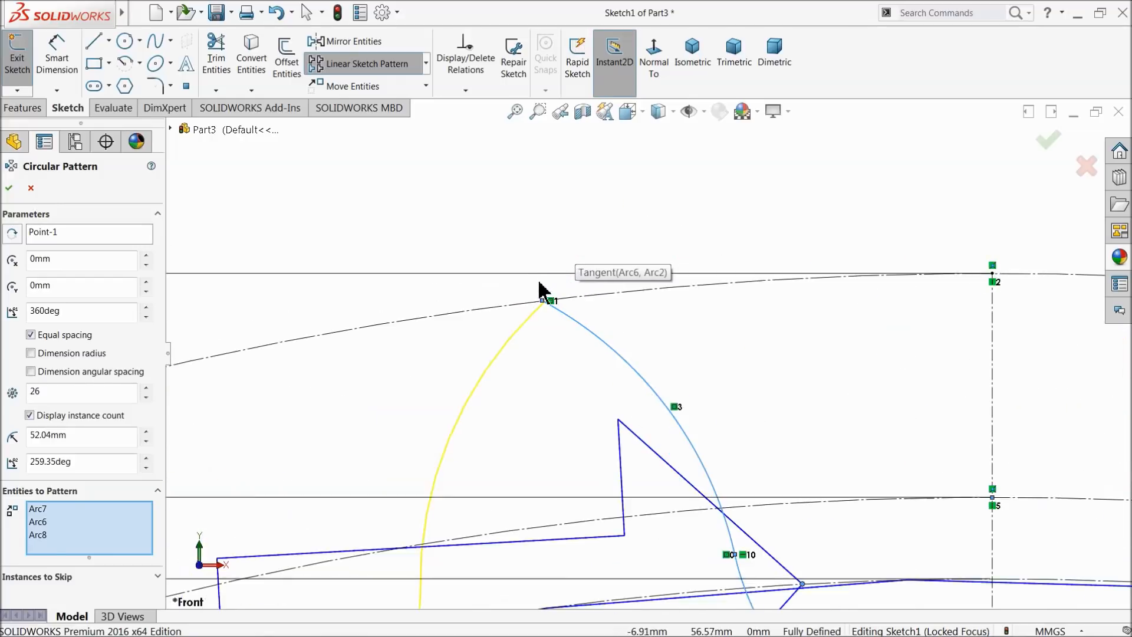
pyautogui.scroll(10, 652, 383)
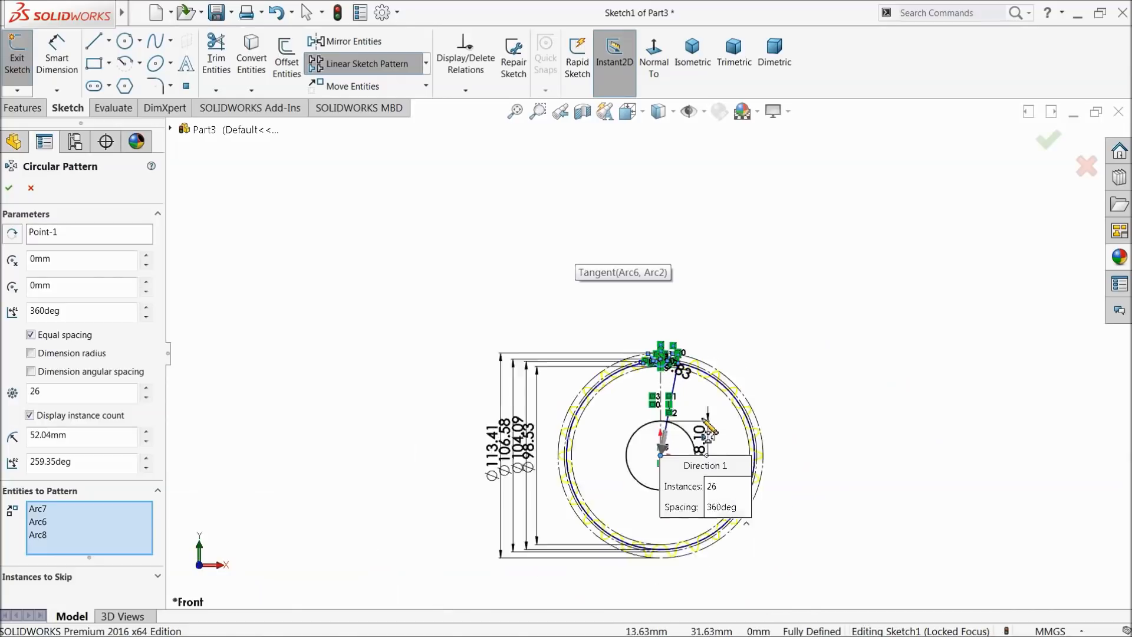
pyautogui.scroll(-3, 708, 430)
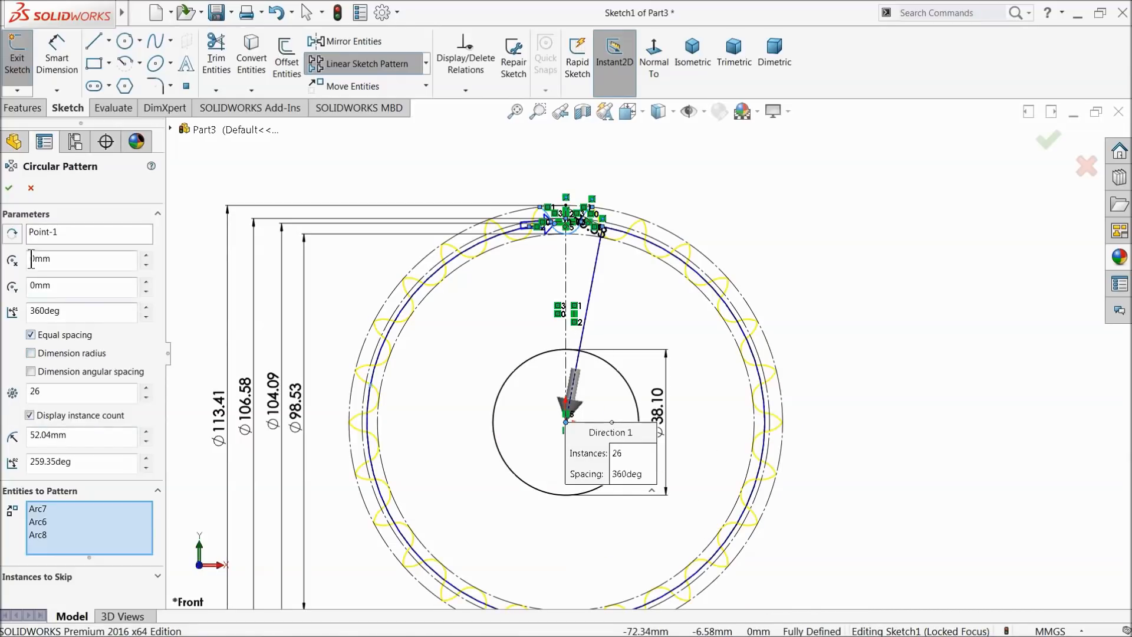
pyautogui.click(10, 188)
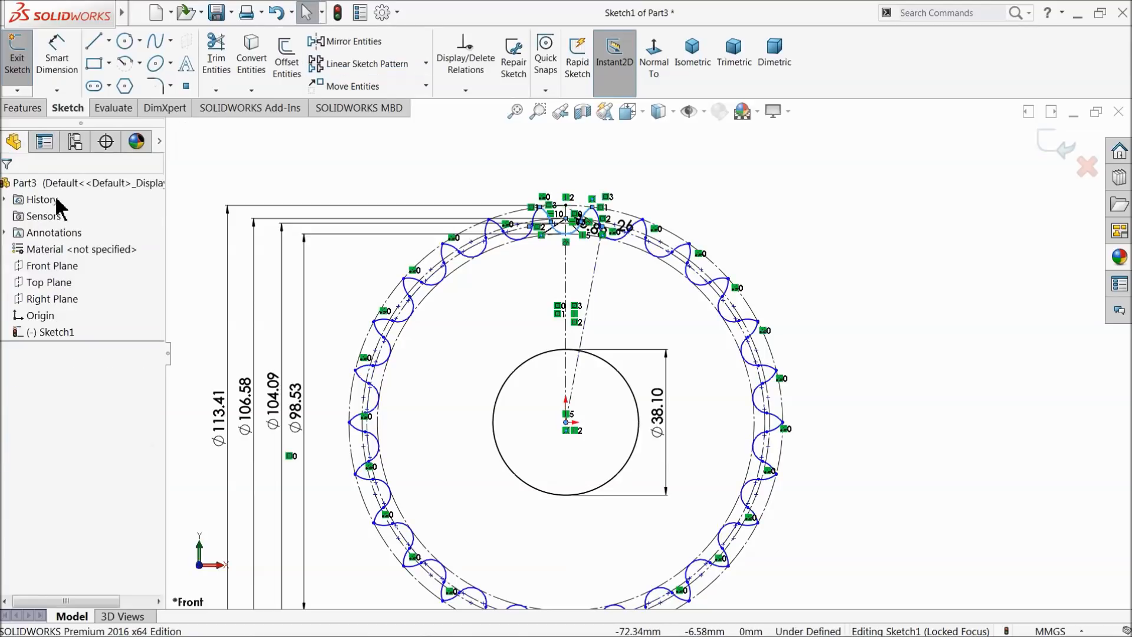
# Start a boss extrusion of the region between the tooth profile and the bore with a depth of 7.213 mm
pyautogui.scroll(-5, 541, 348)
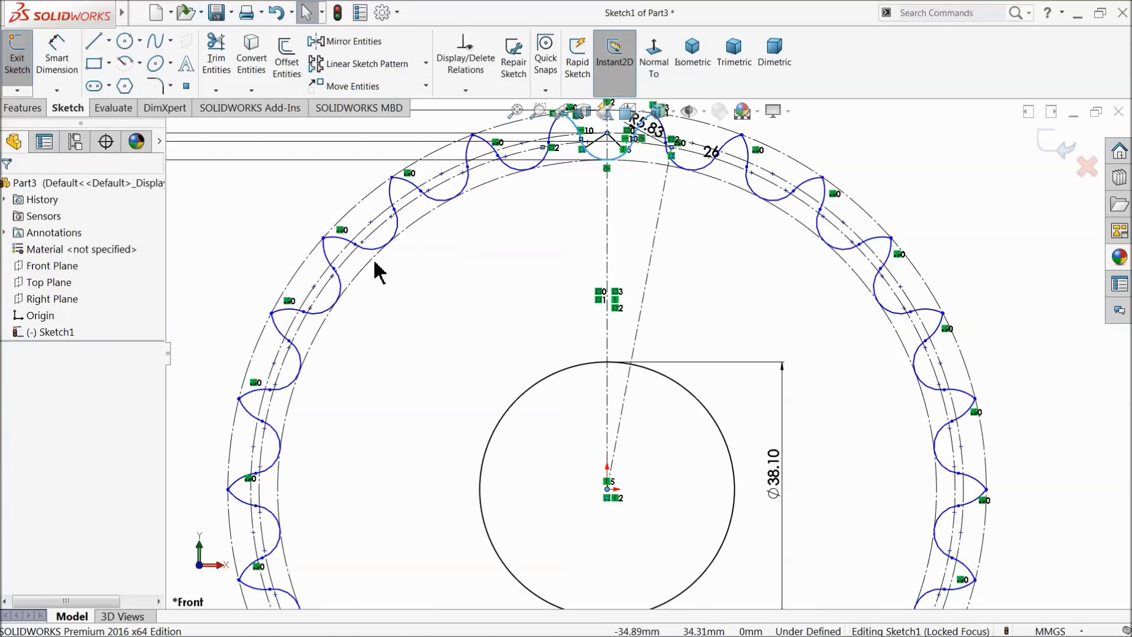
pyautogui.click(22, 108)
pyautogui.click(25, 62)
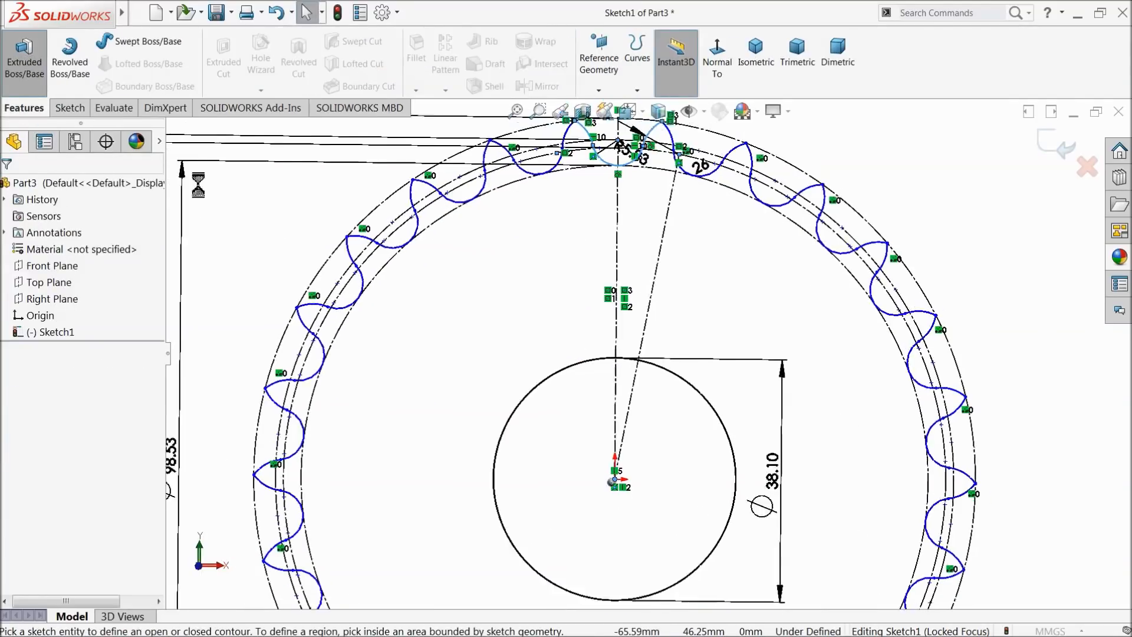
pyautogui.click(635, 313)
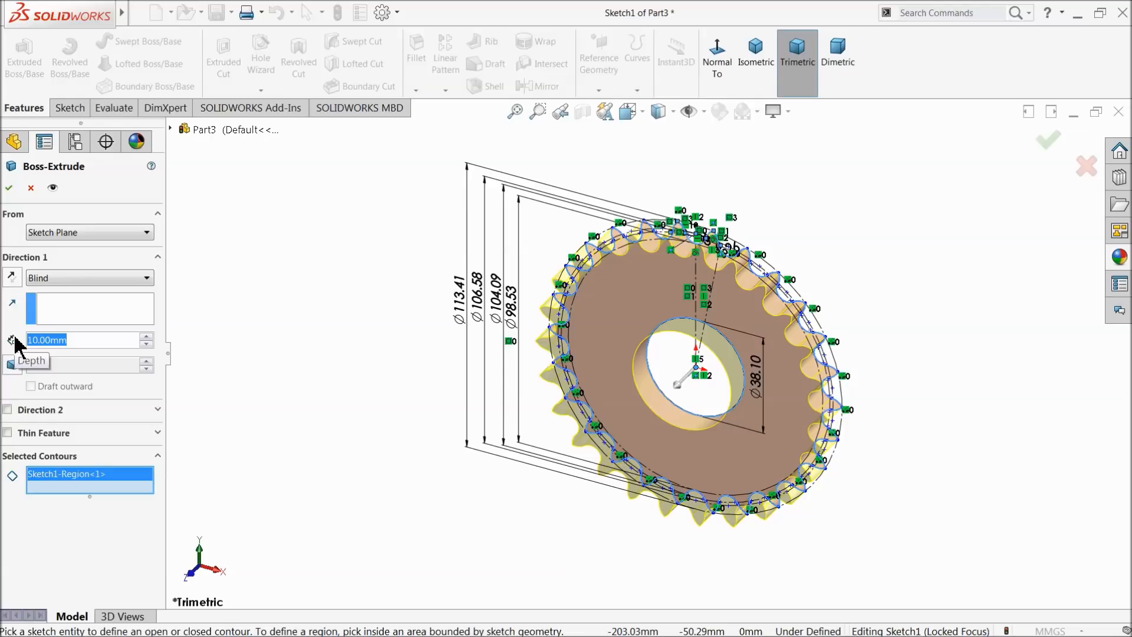
pyautogui.write('7')
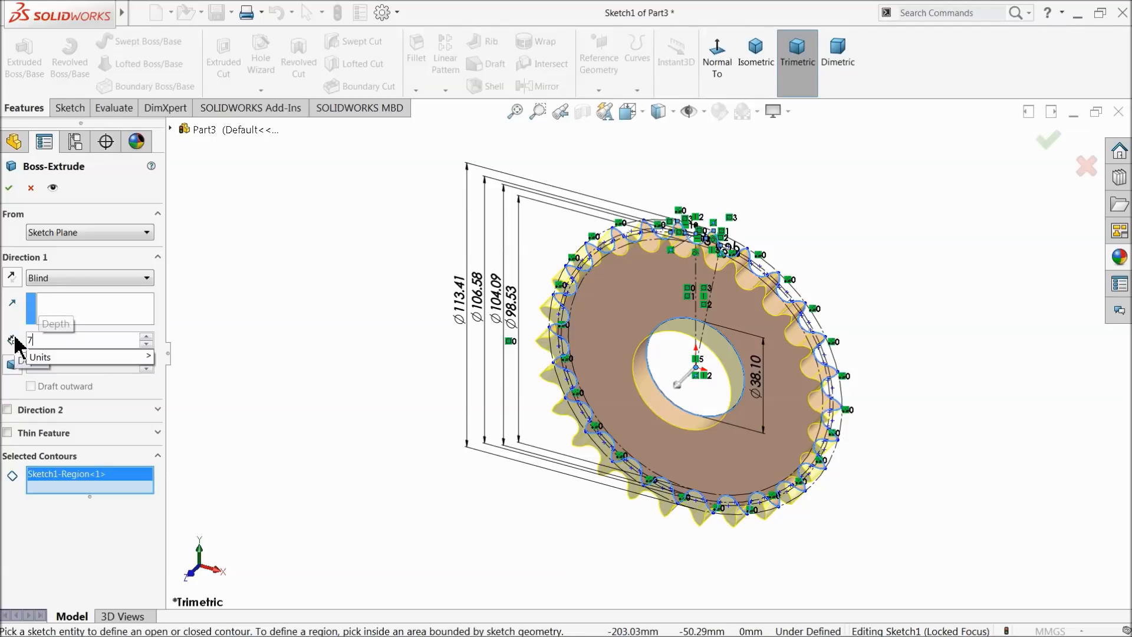
pyautogui.write('.213')
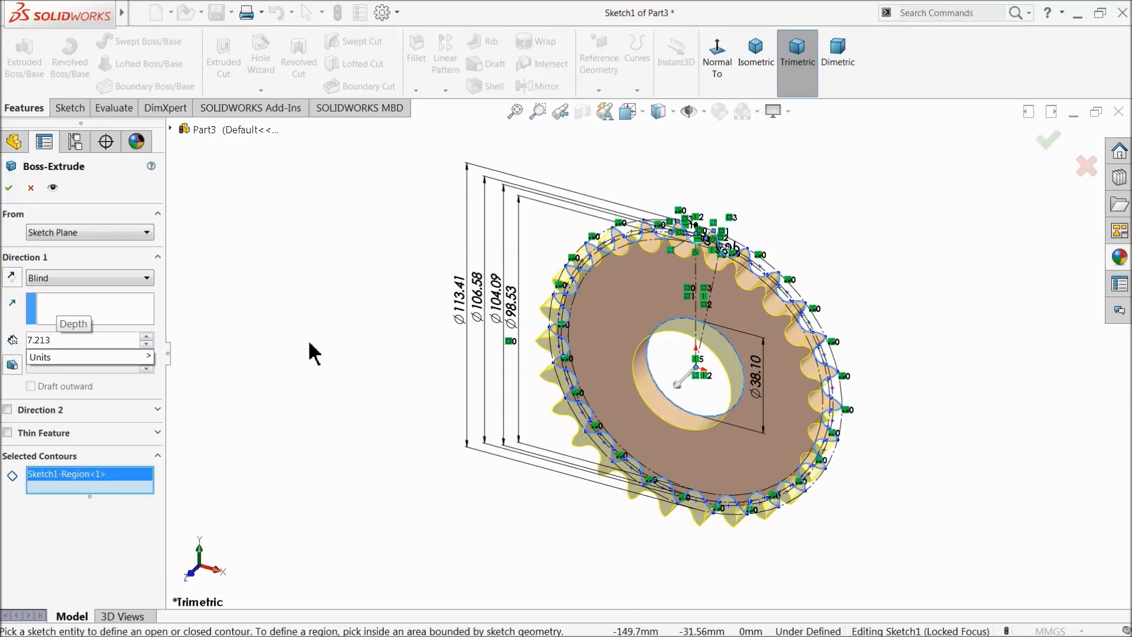
pyautogui.press('Return')
# Change the extrusion's end condition to Mid Plane and complete the sprocket body
pyautogui.click(41, 279)
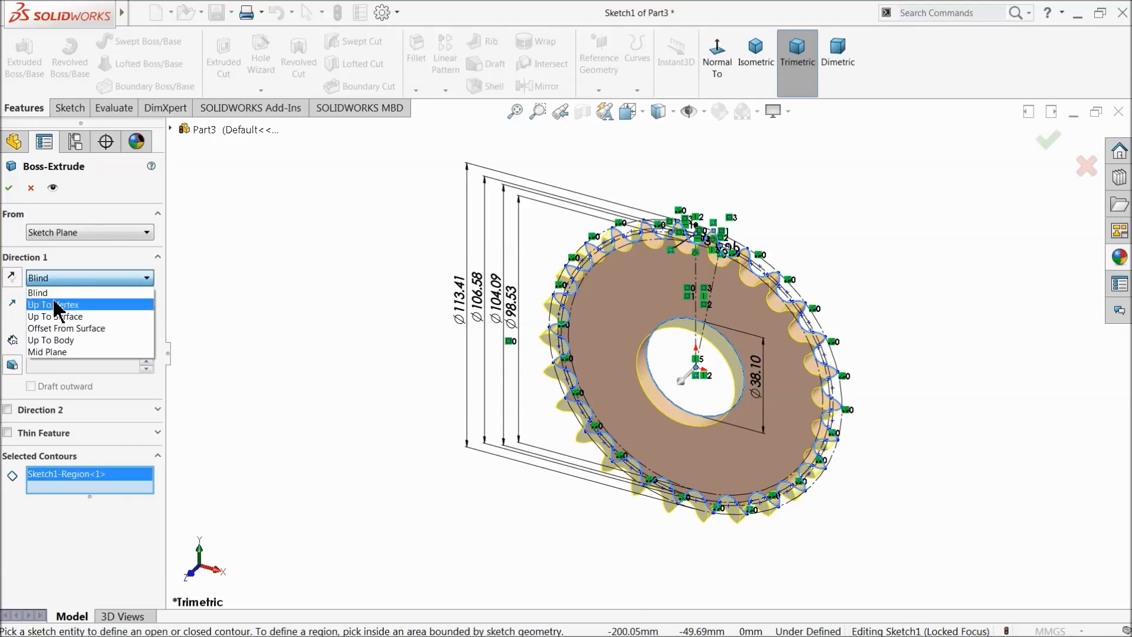
pyautogui.click(59, 352)
pyautogui.moveTo(299, 344); pyautogui.dragTo(313, 292, button='middle')
pyautogui.scroll(-5, 748, 356)
pyautogui.moveTo(748, 356); pyautogui.dragTo(412, 347, button='middle')
pyautogui.click(9, 188)
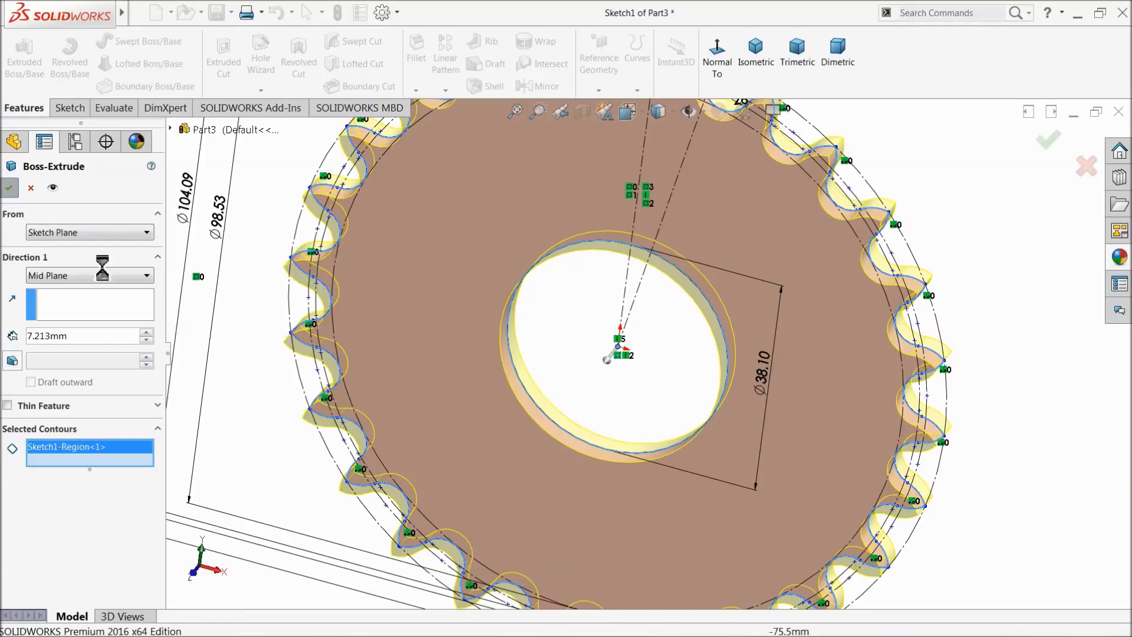
# Apply the chromium plate appearance from the Chrome metals to the whole part
pyautogui.click(87, 184)
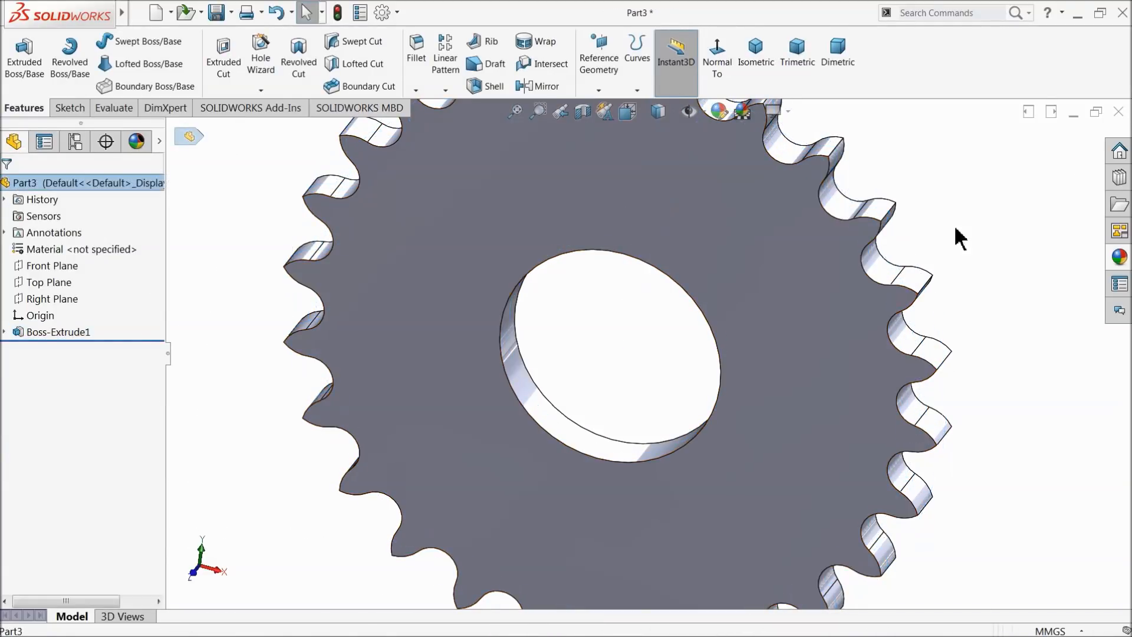
pyautogui.click(1119, 257)
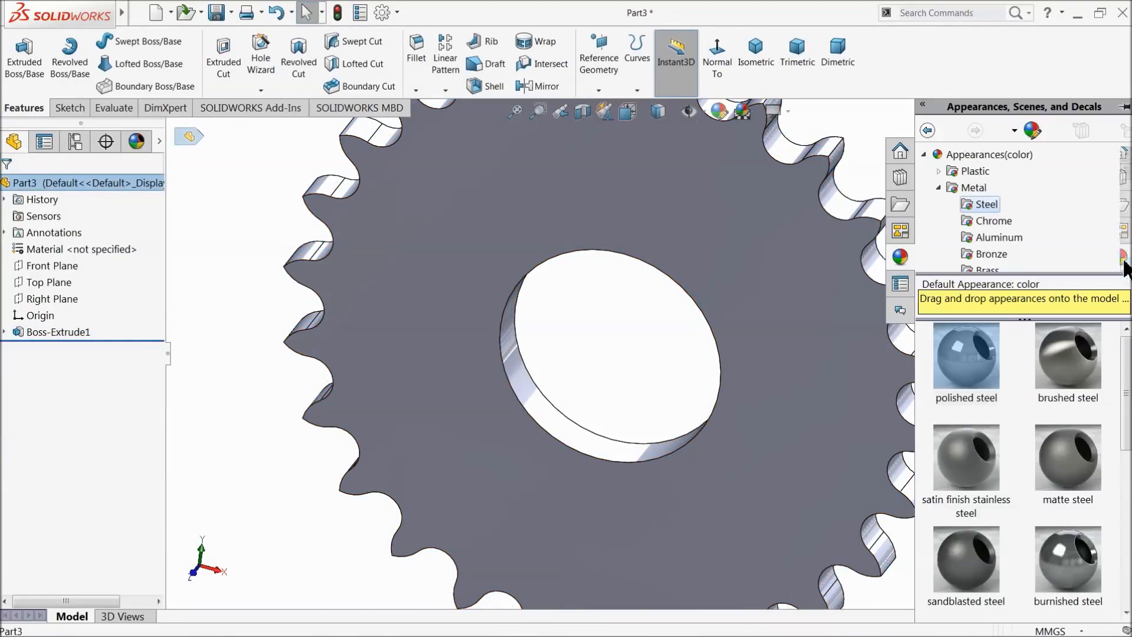
pyautogui.click(994, 223)
pyautogui.doubleClick(966, 354)
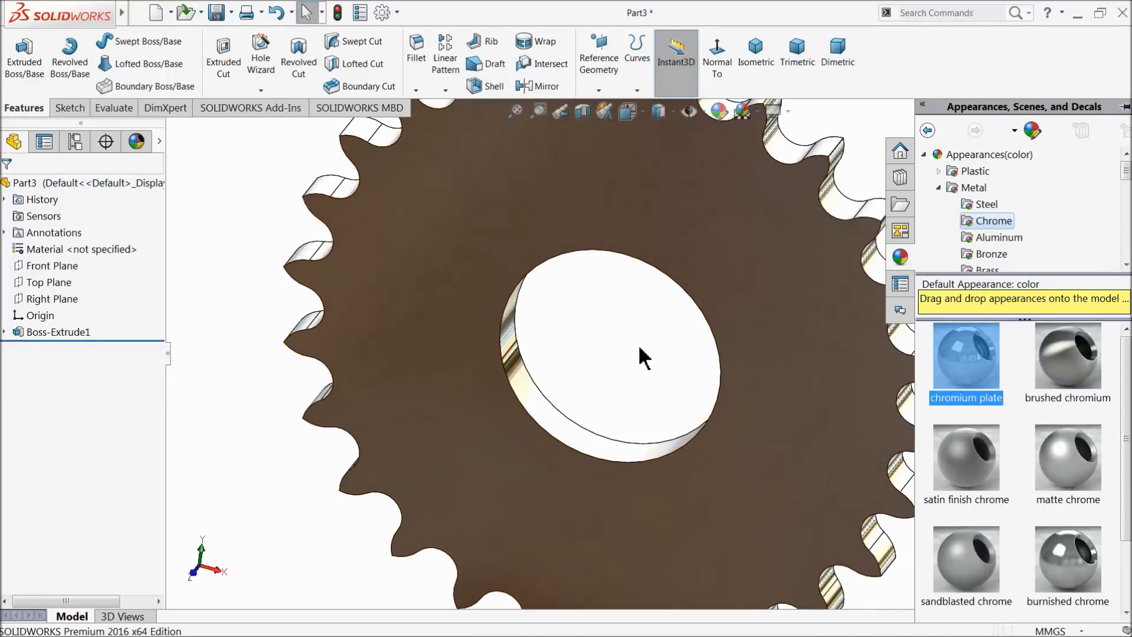
pyautogui.scroll(-5, 596, 354)
pyautogui.moveTo(617, 356)
pyautogui.mouseDown(button='middle')
pyautogui.moveTo(489, 406)
pyautogui.moveTo(575, 366)
pyautogui.moveTo(639, 316)
pyautogui.mouseUp(button='middle')
pyautogui.click(684, 284)
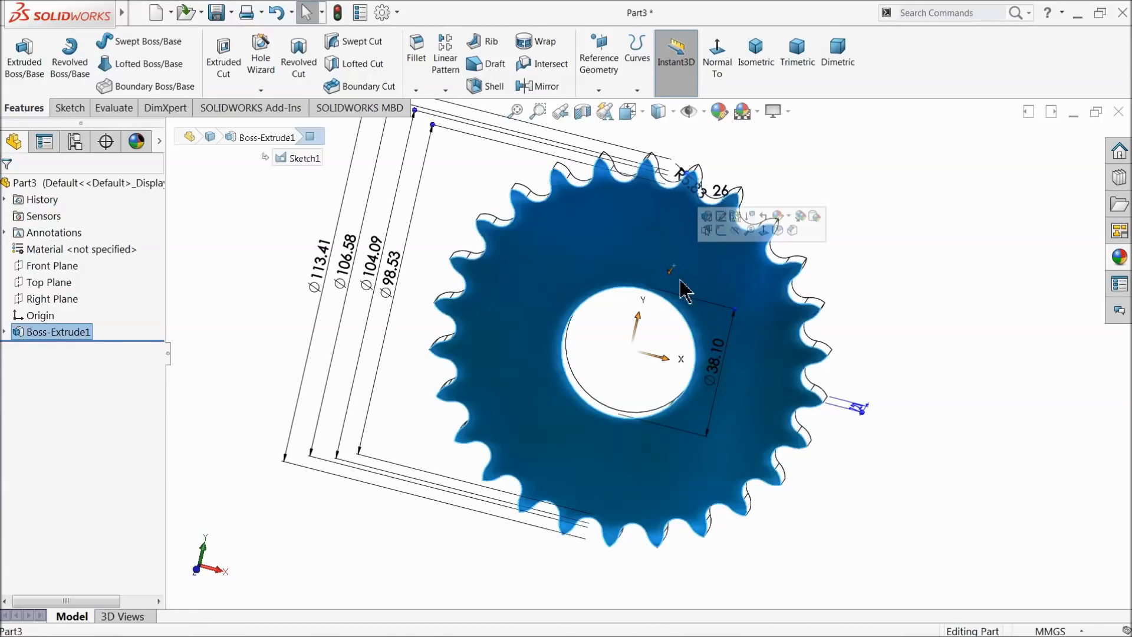
pyautogui.click(721, 231)
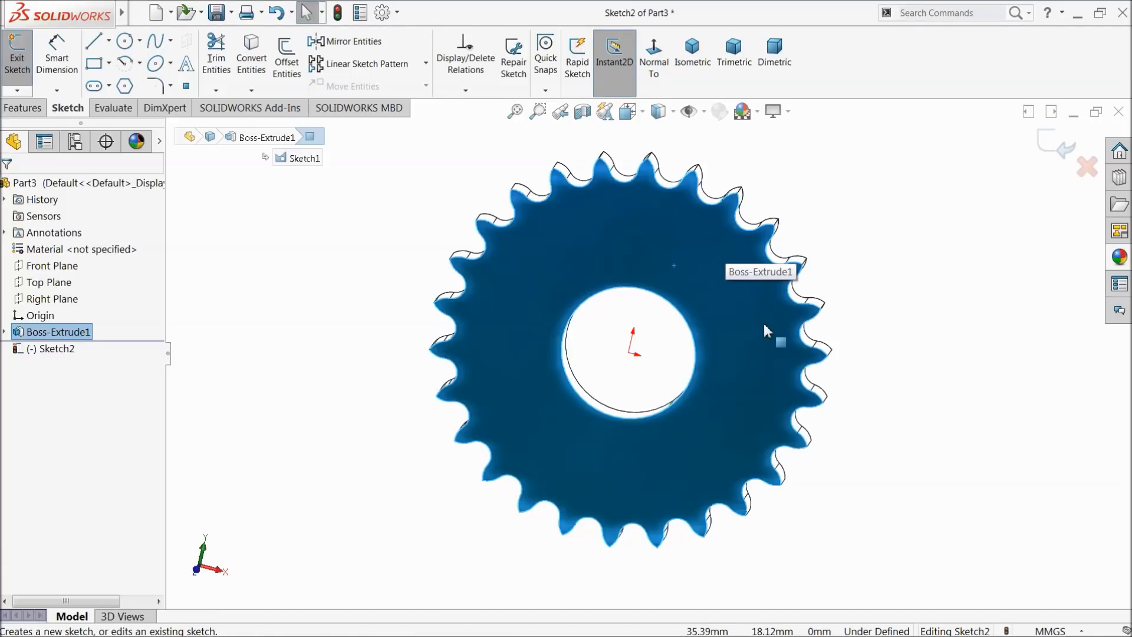
pyautogui.click(1051, 144)
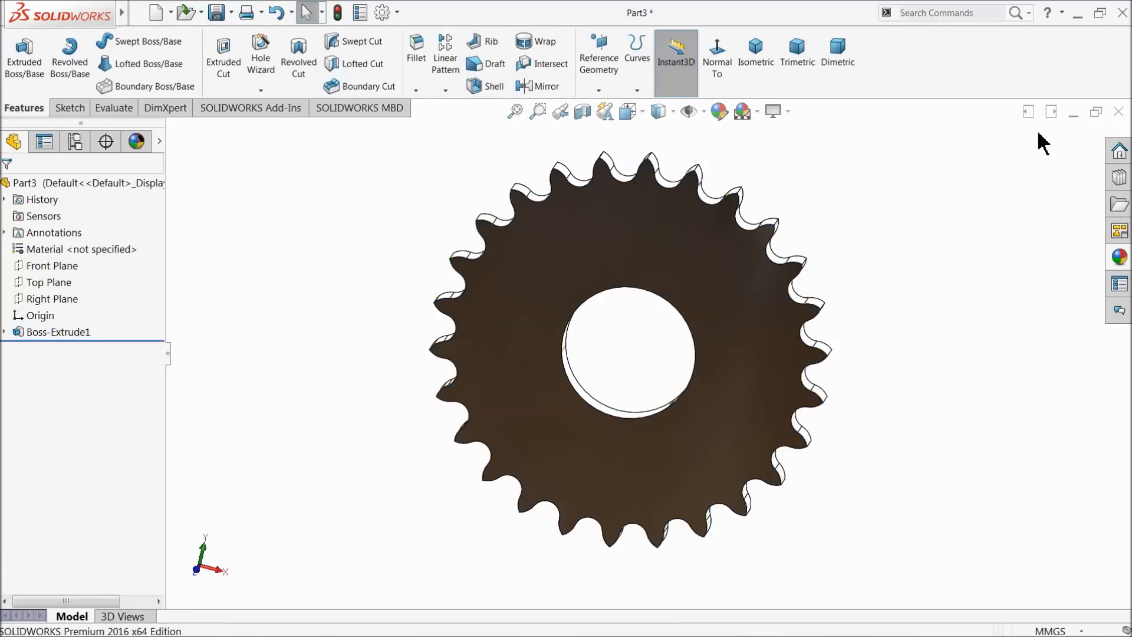
# Start a sketch on the Right Plane and draw a corner rectangle about 16.8 mm wide outward from the sprocket's front face, above the origin
pyautogui.scroll(2, 455, 224)
pyautogui.moveTo(455, 224); pyautogui.dragTo(425, 234, button='middle')
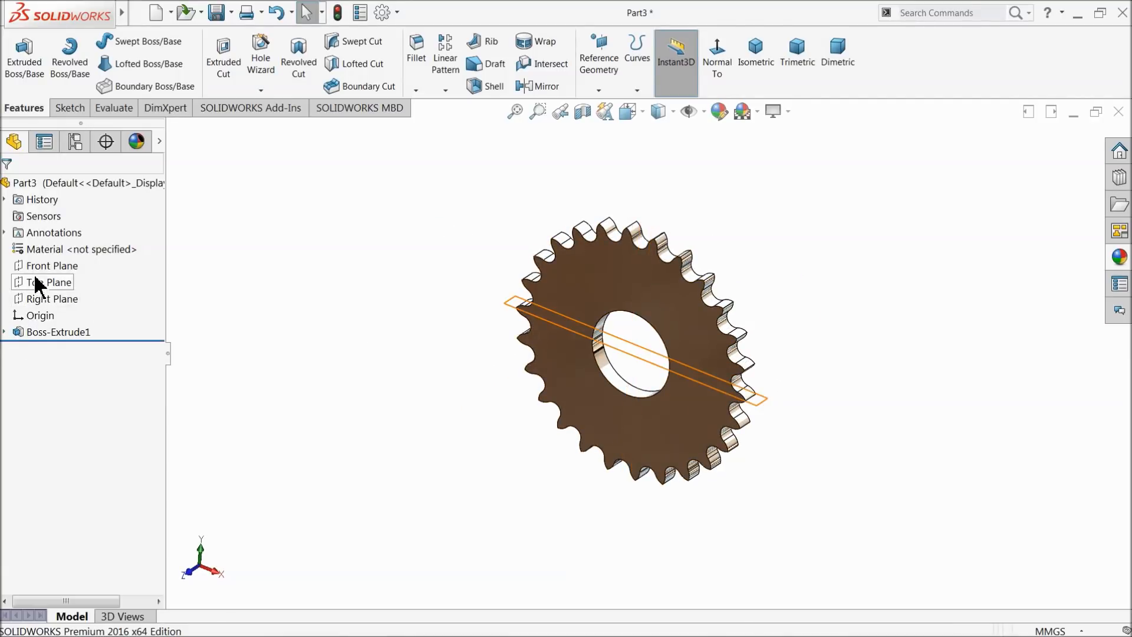
pyautogui.click(39, 299)
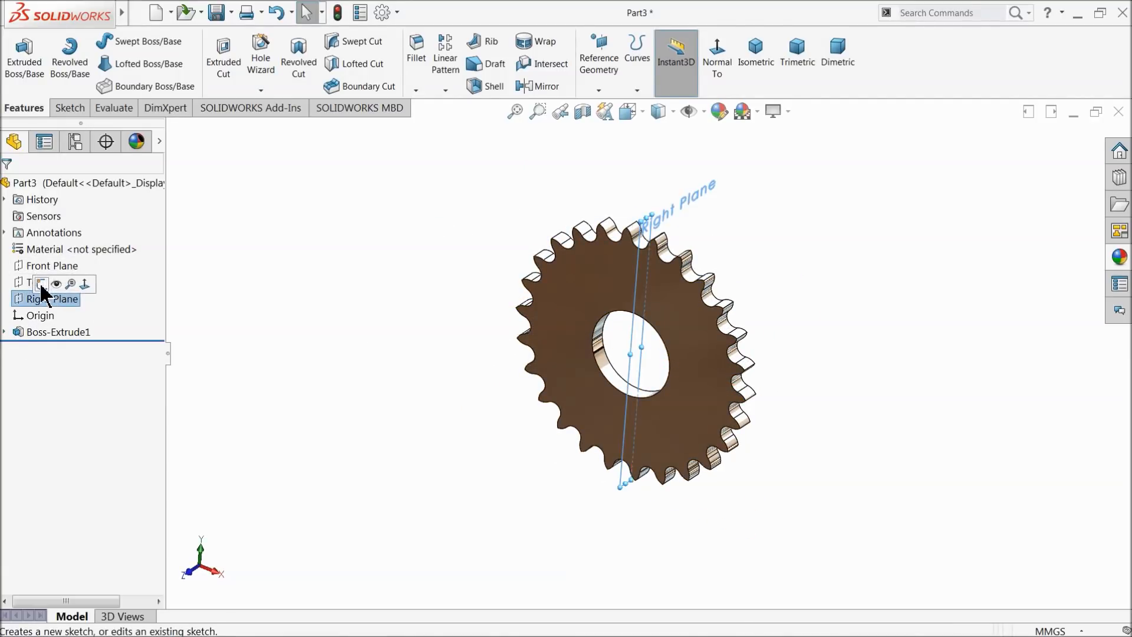
pyautogui.click(41, 285)
pyautogui.click(661, 66)
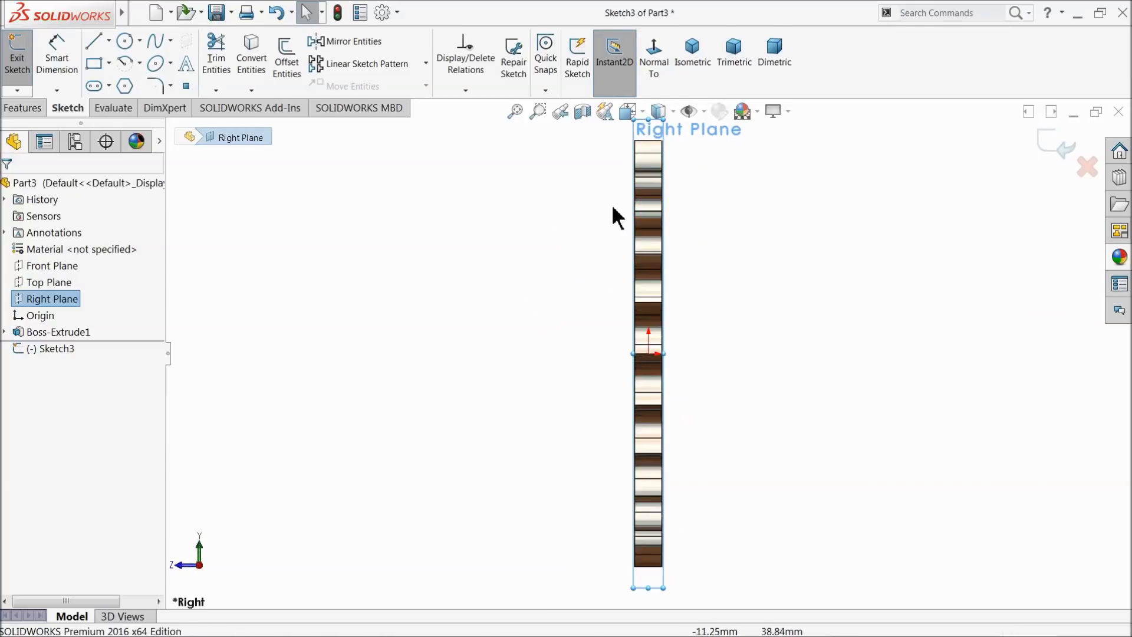
pyautogui.click(331, 214)
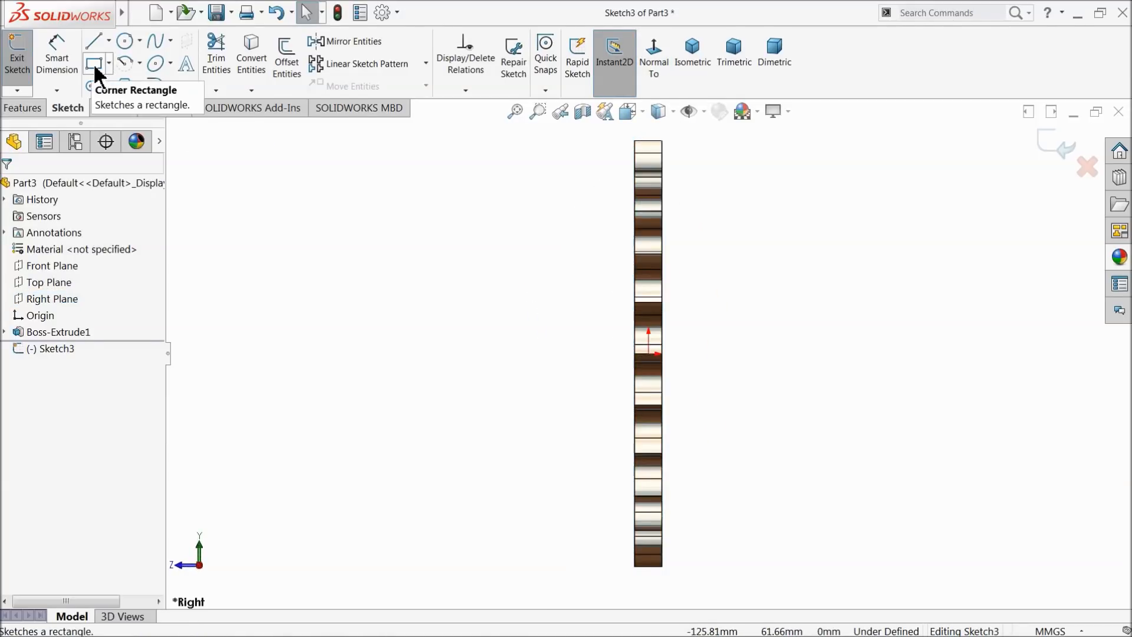
pyautogui.click(94, 64)
pyautogui.scroll(-3, 616, 256)
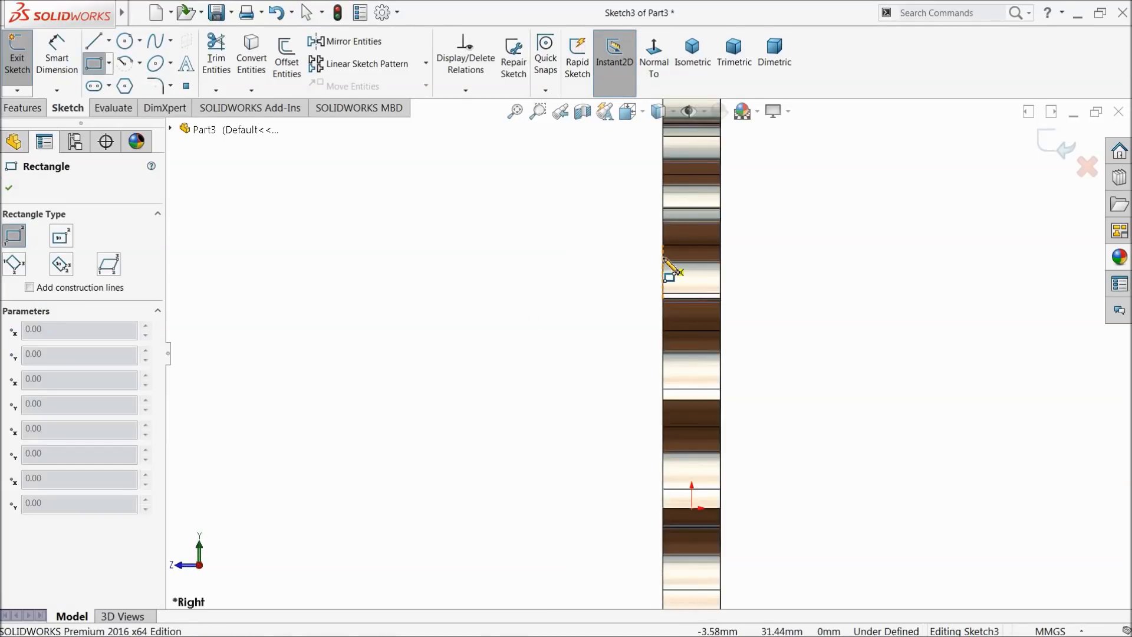
pyautogui.moveTo(663, 251)
pyautogui.mouseDown()
pyautogui.moveTo(539, 253)
pyautogui.moveTo(528, 151)
pyautogui.mouseUp()
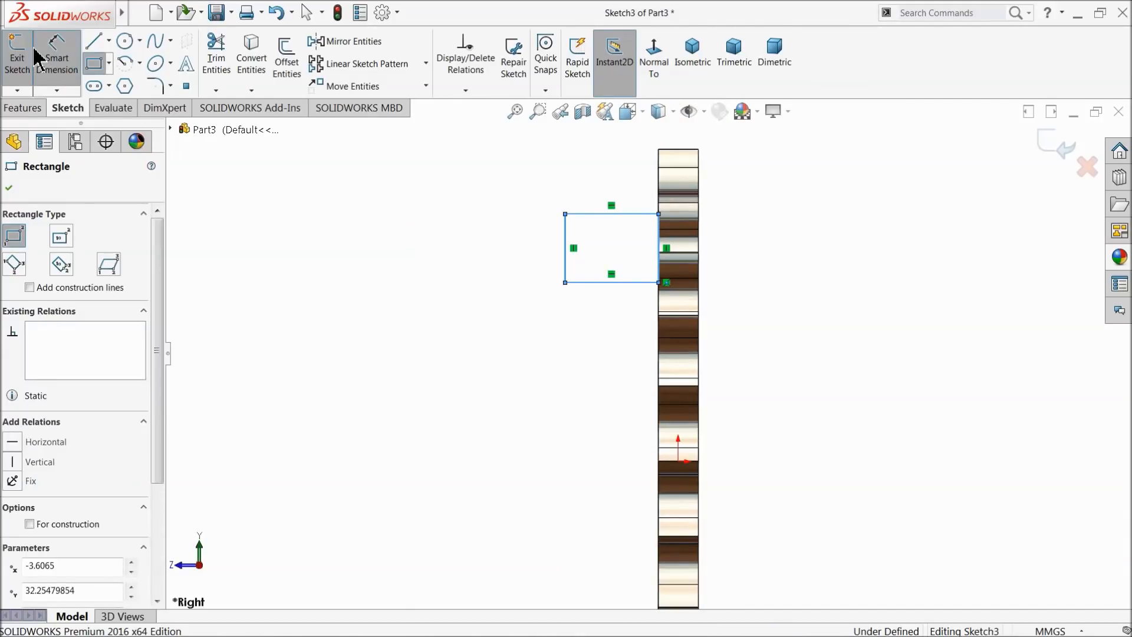
# Dimension the rectangle's horizontal length as 19.05 mm
pyautogui.click(57, 57)
pyautogui.scroll(-2, 648, 254)
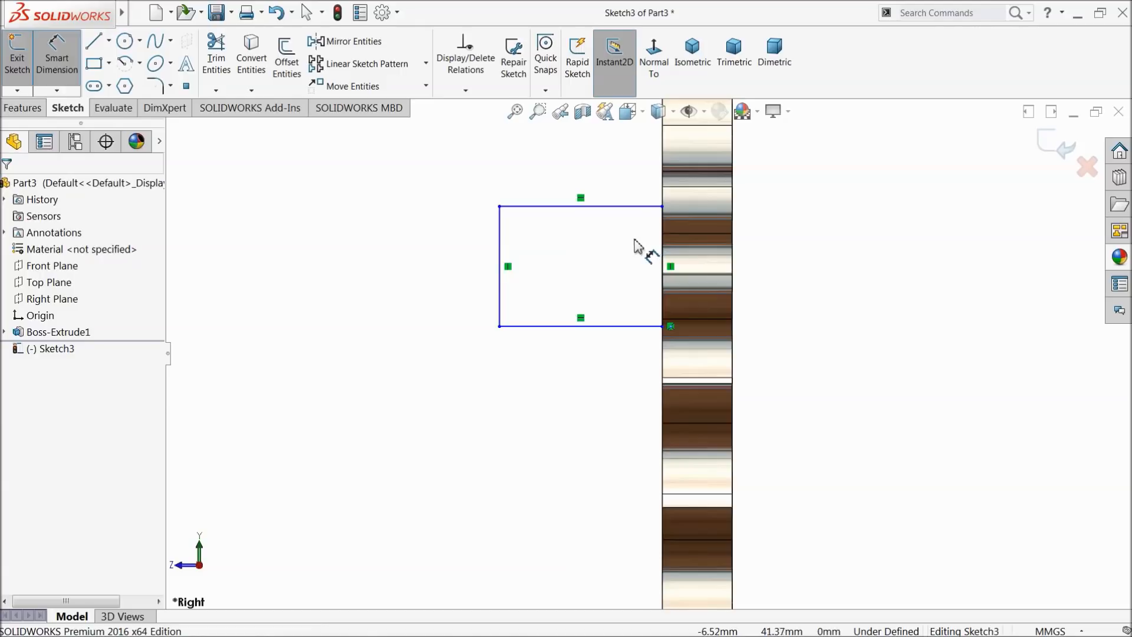
pyautogui.click(607, 207)
pyautogui.click(601, 198)
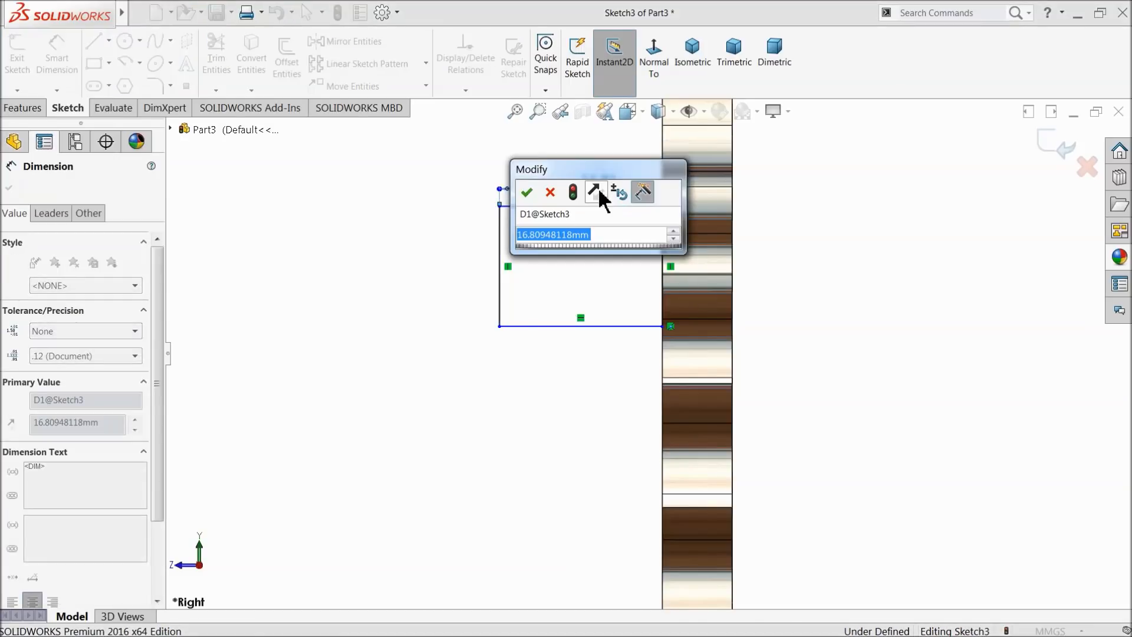
pyautogui.write('19.05')
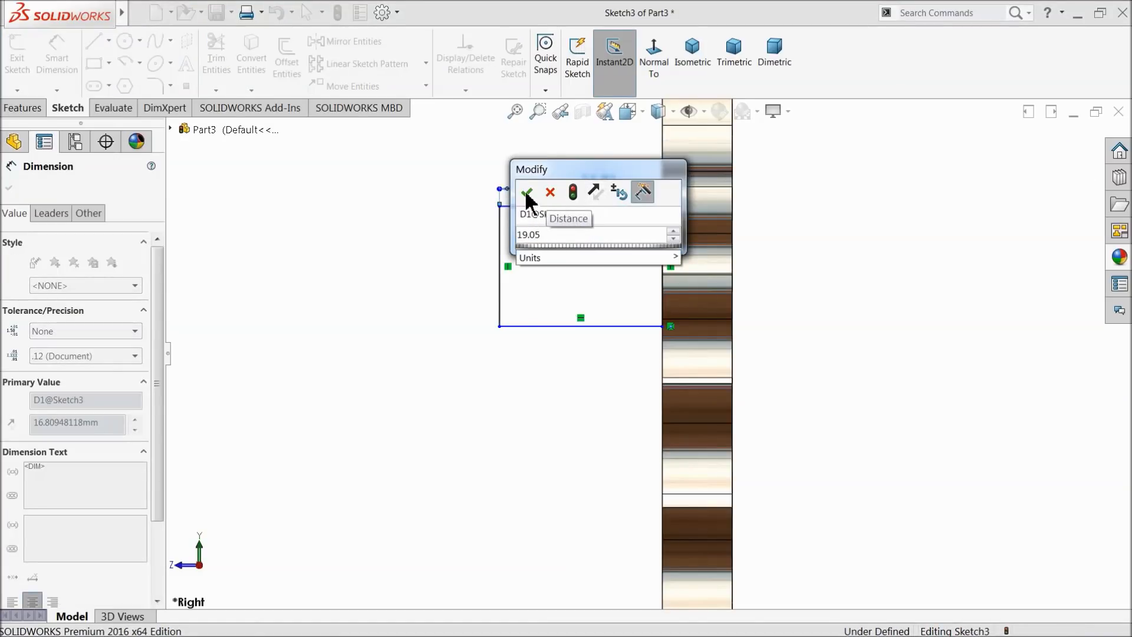
pyautogui.click(527, 193)
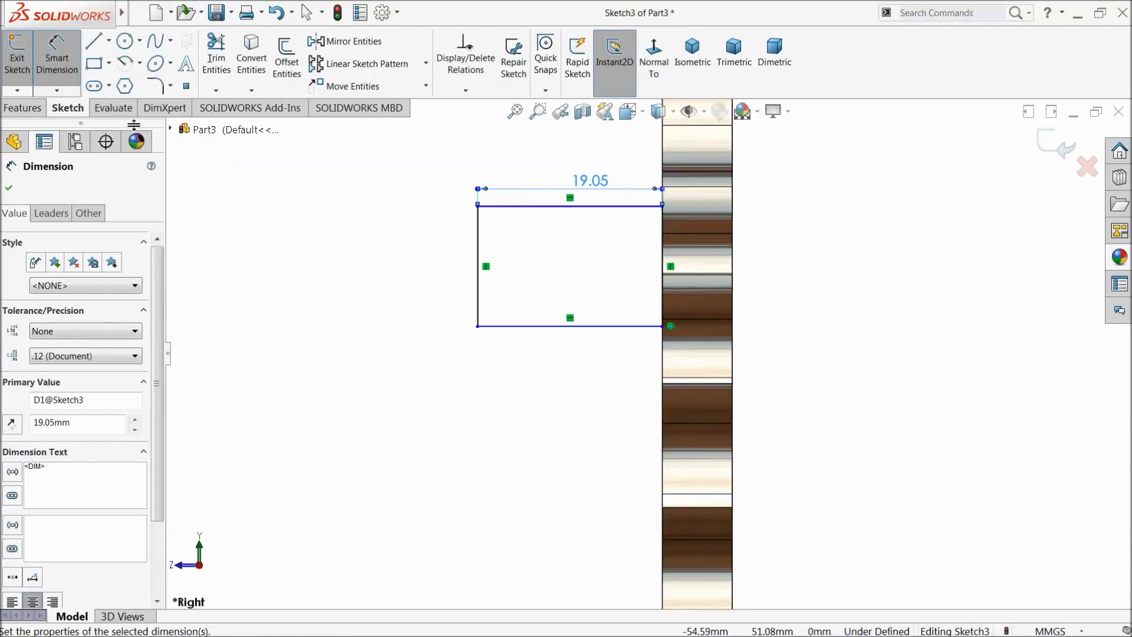
# Draw a horizontal centerline about 46 mm long from the origin, extending past the rectangle's outer end
pyautogui.click(109, 40)
pyautogui.click(121, 77)
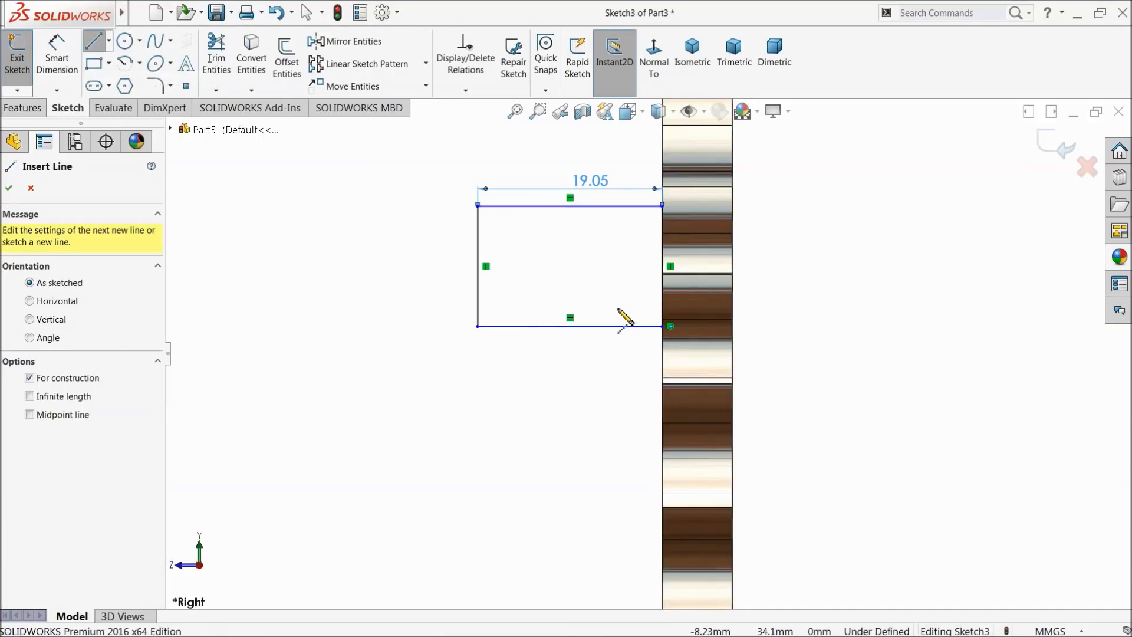
pyautogui.scroll(3, 660, 354)
pyautogui.scroll(-2, 654, 436)
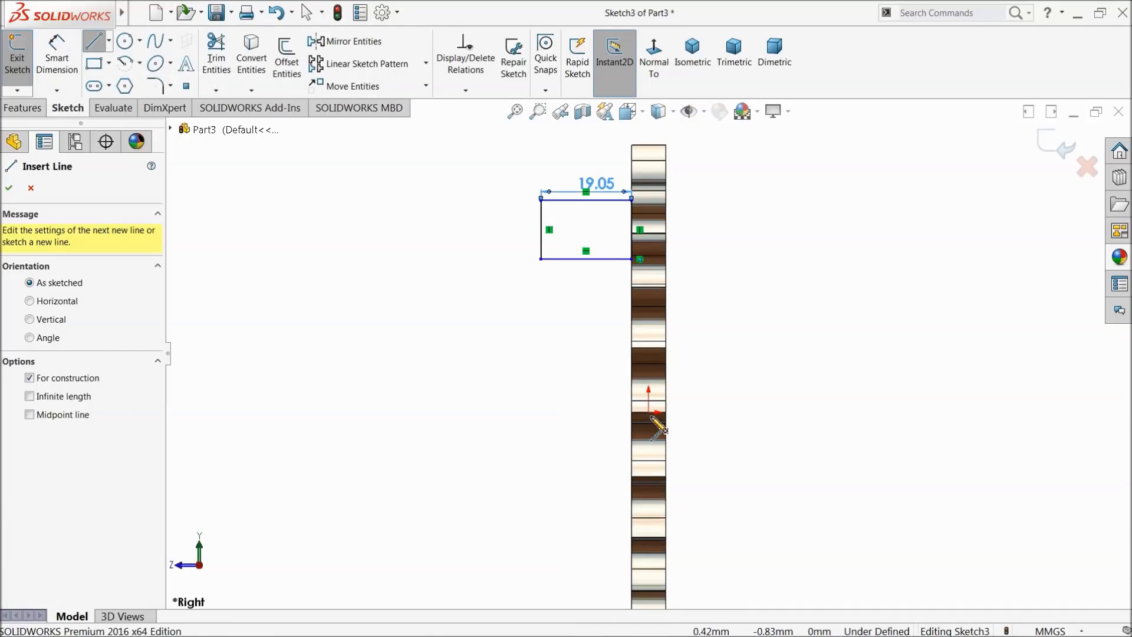
pyautogui.click(648, 412)
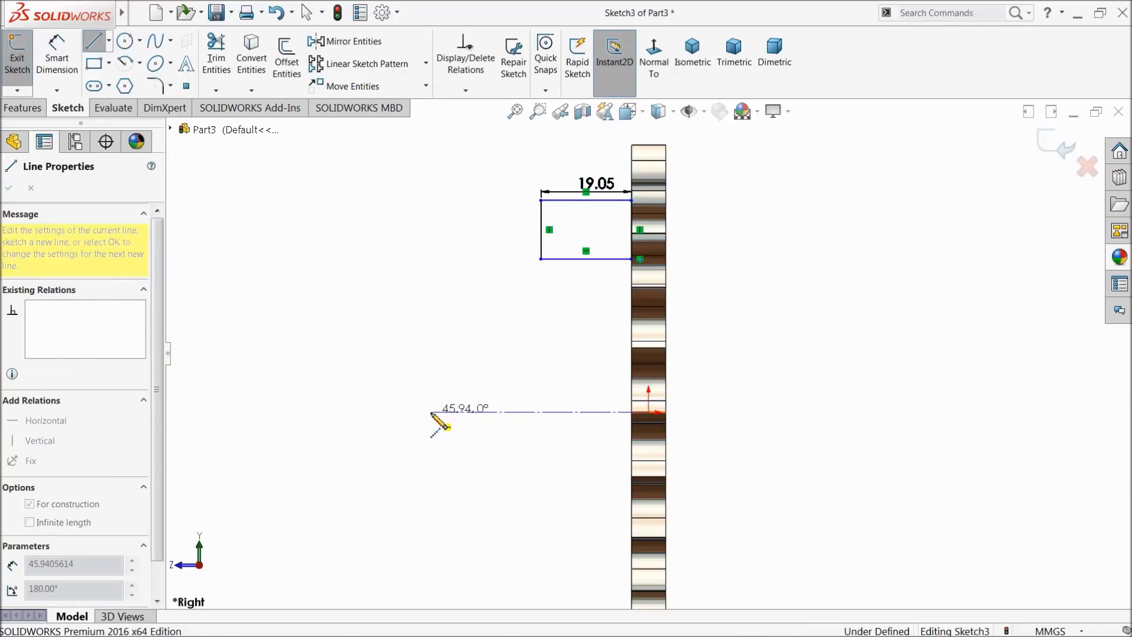
pyautogui.rightClick(411, 341)
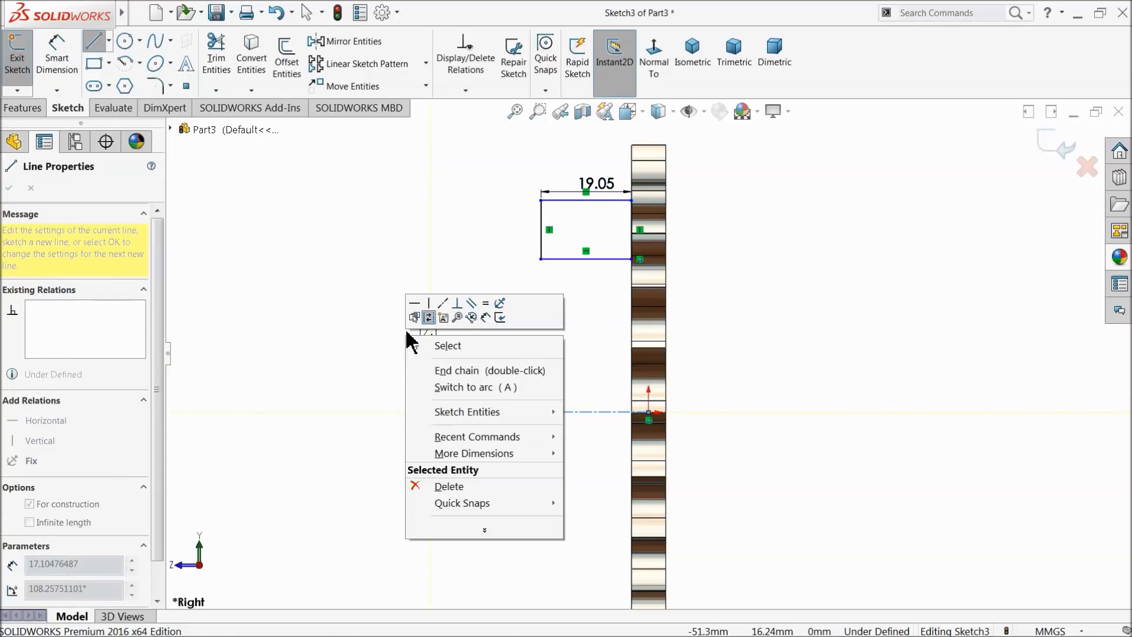
pyautogui.click(451, 346)
# Dimension the rectangle's lower edge about the horizontal centerline as a 38.1 mm diameter
pyautogui.click(57, 53)
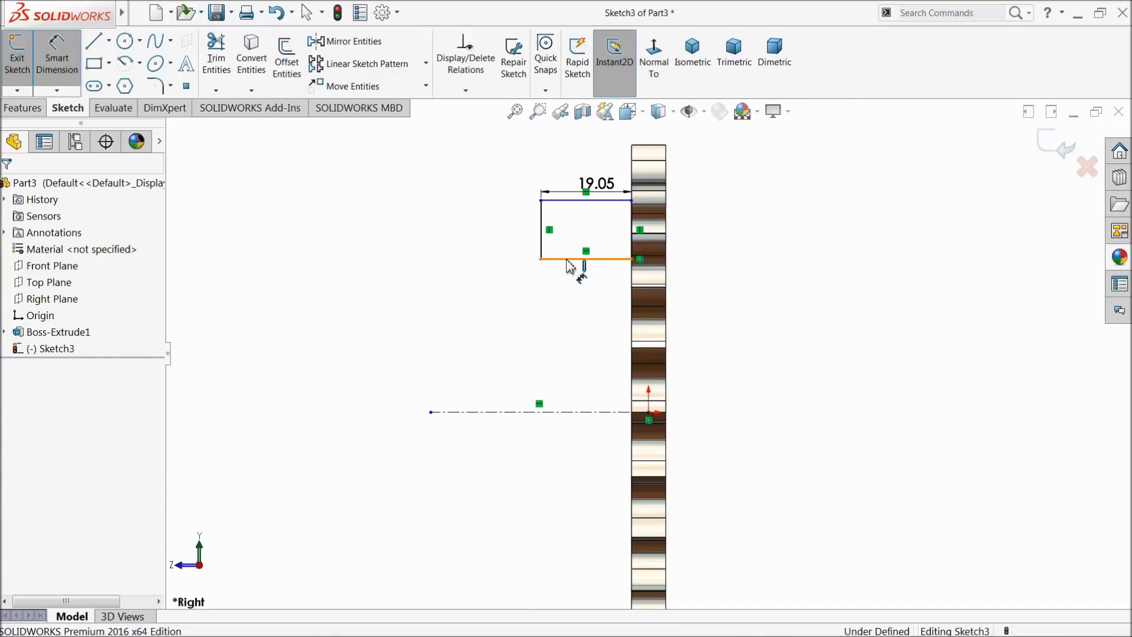
pyautogui.click(587, 260)
pyautogui.click(587, 412)
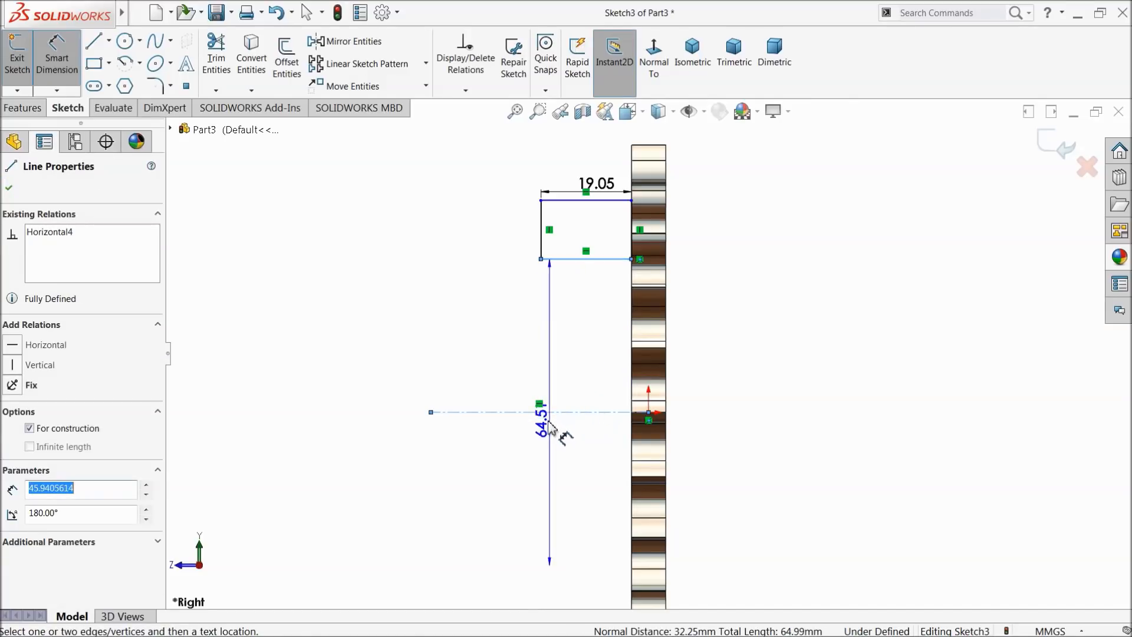
pyautogui.click(360, 448)
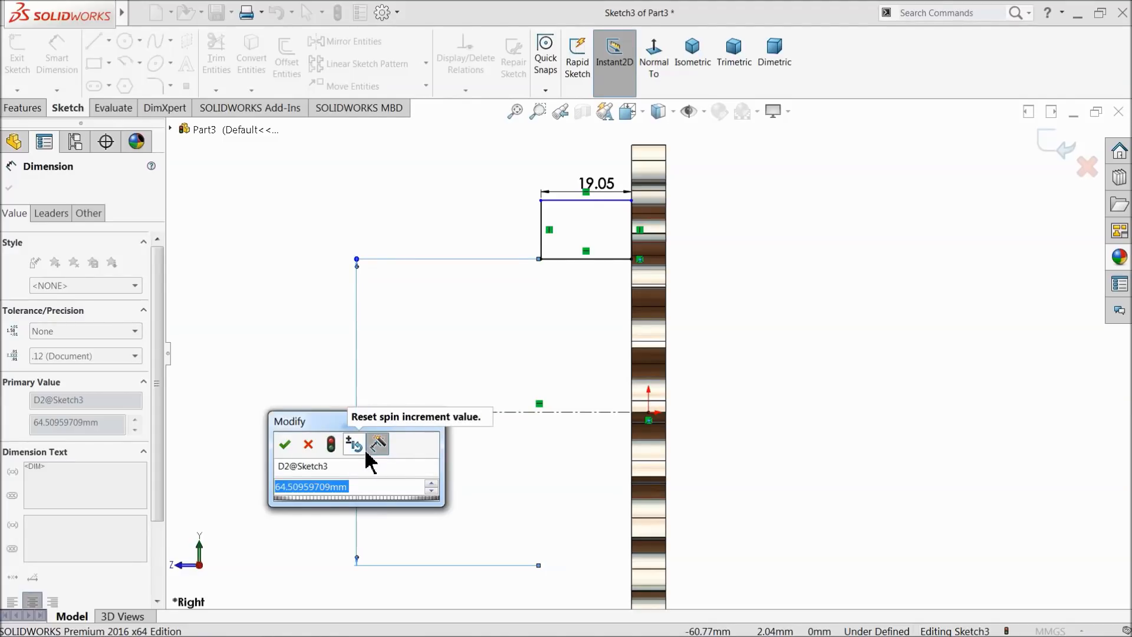
pyautogui.write('35.1')
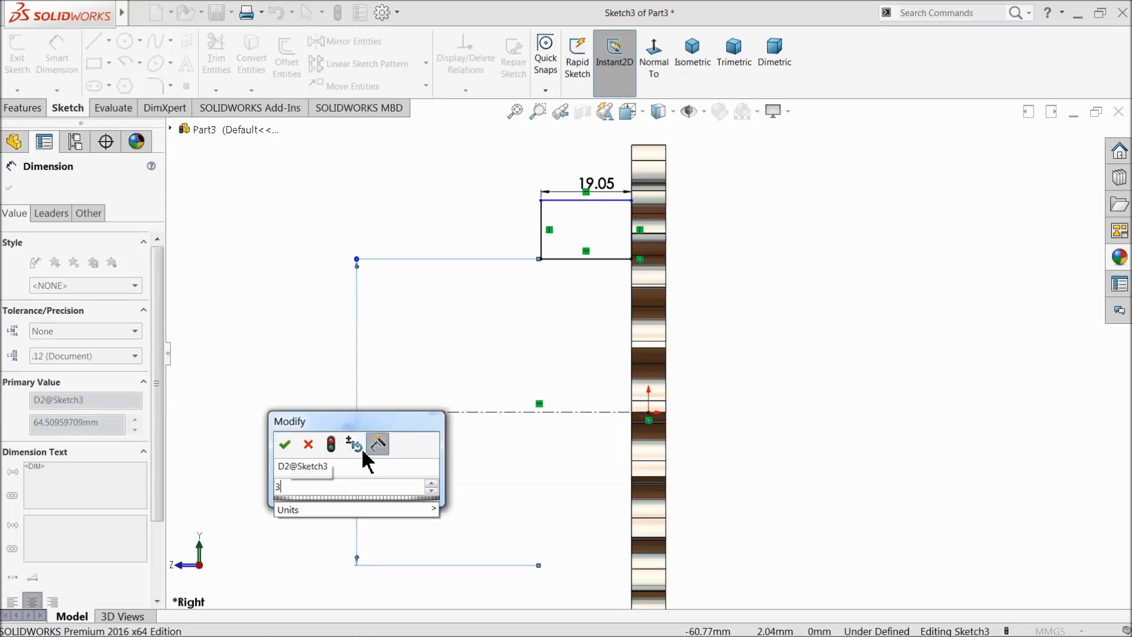
pyautogui.press('BackSpace')
pyautogui.press('BackSpace')
pyautogui.press('BackSpace')
pyautogui.write('8.1')
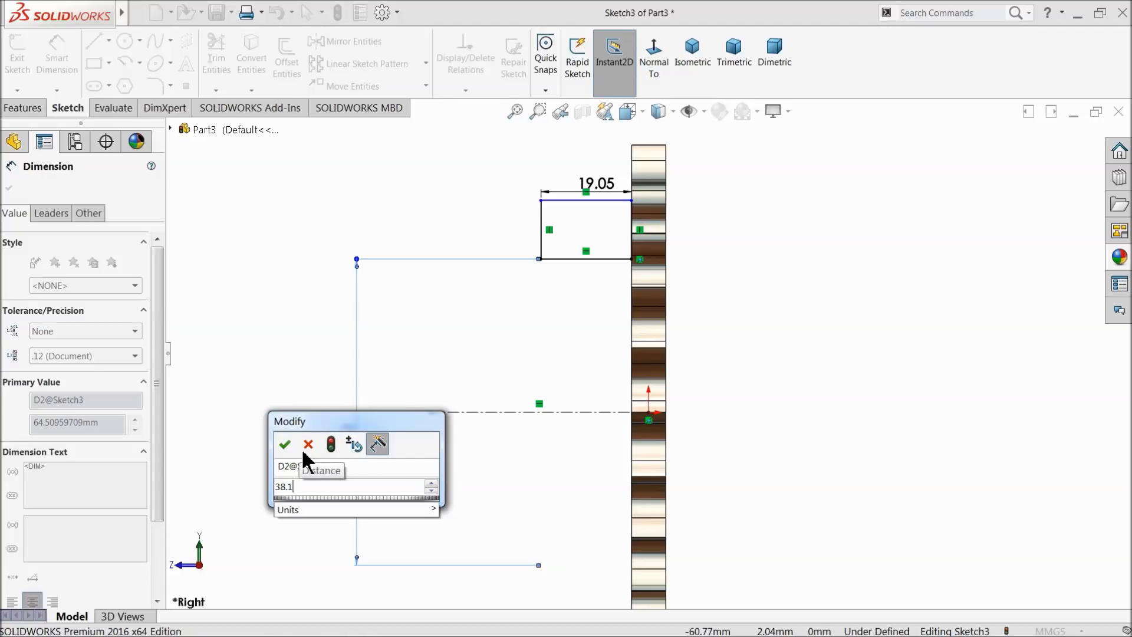
pyautogui.click(284, 445)
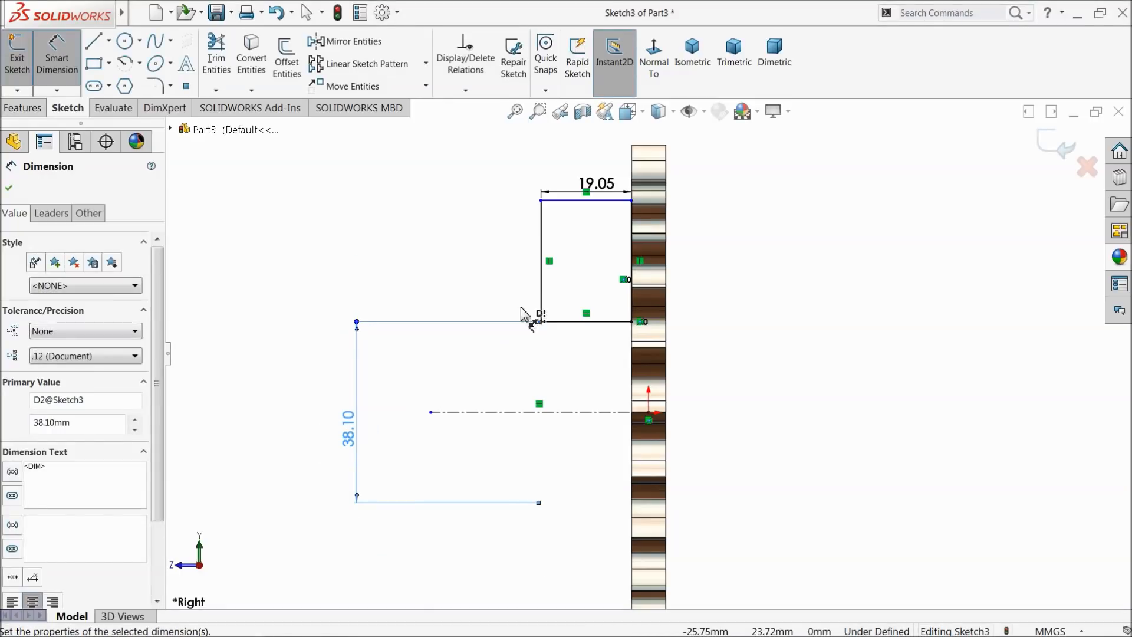
# Dimension the rectangle's upper edge about the horizontal centerline as a 69.85 mm diameter
pyautogui.click(570, 204)
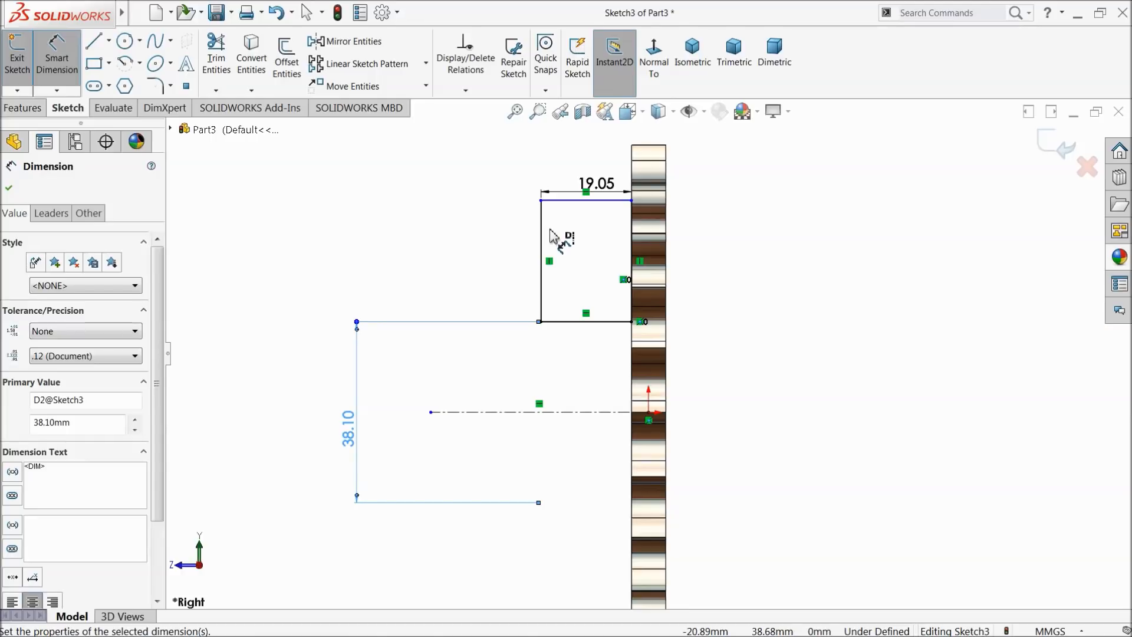
pyautogui.click(575, 202)
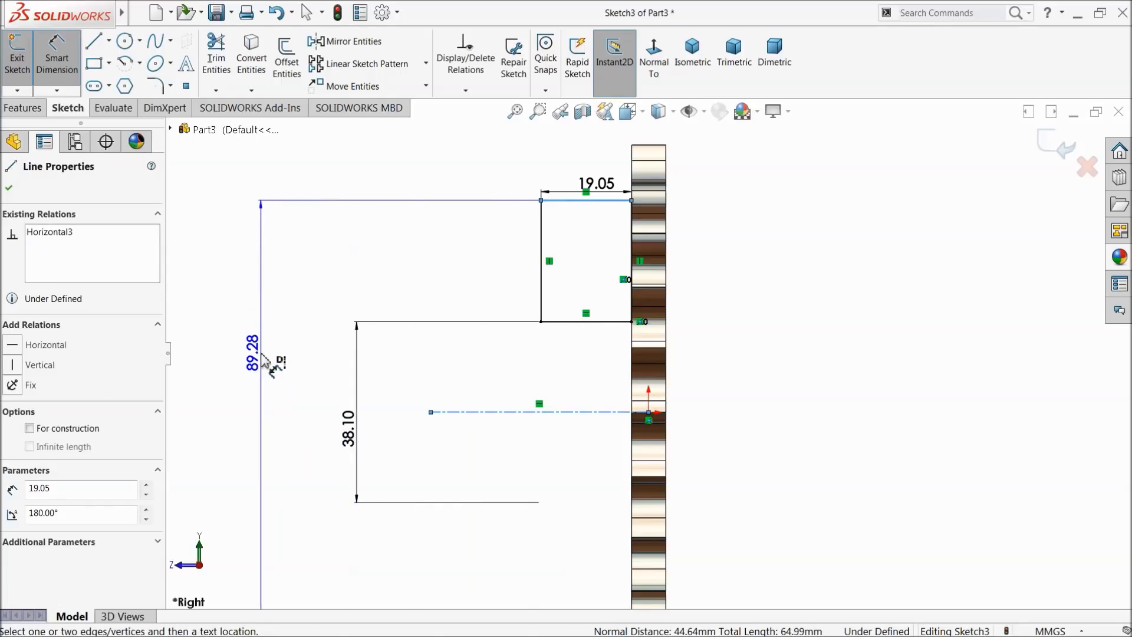
pyautogui.click(260, 351)
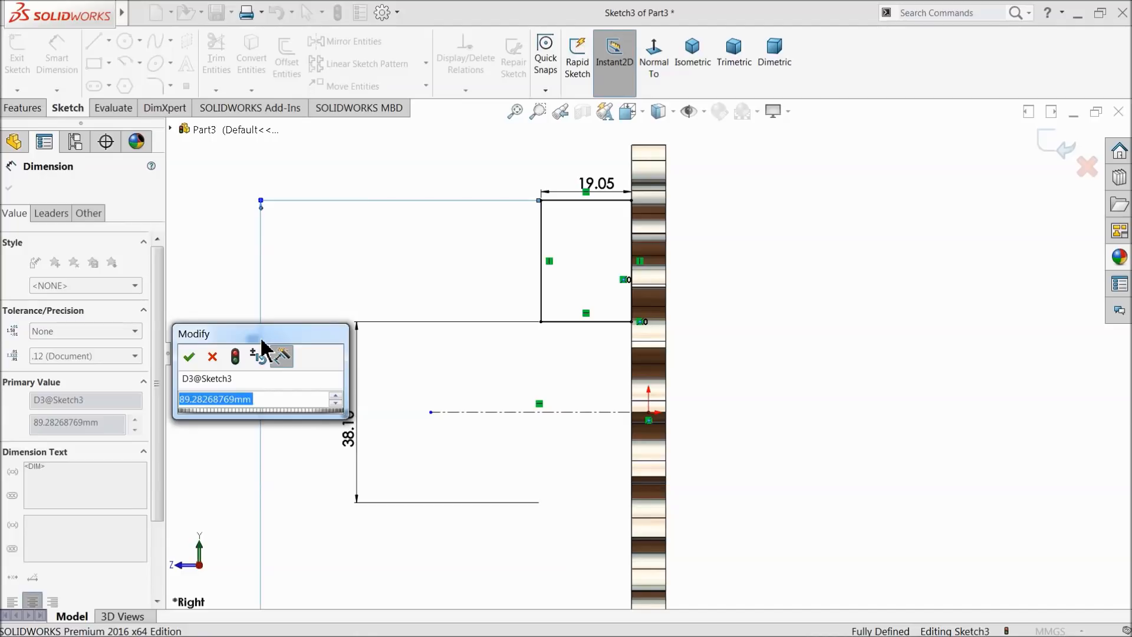
pyautogui.write('69')
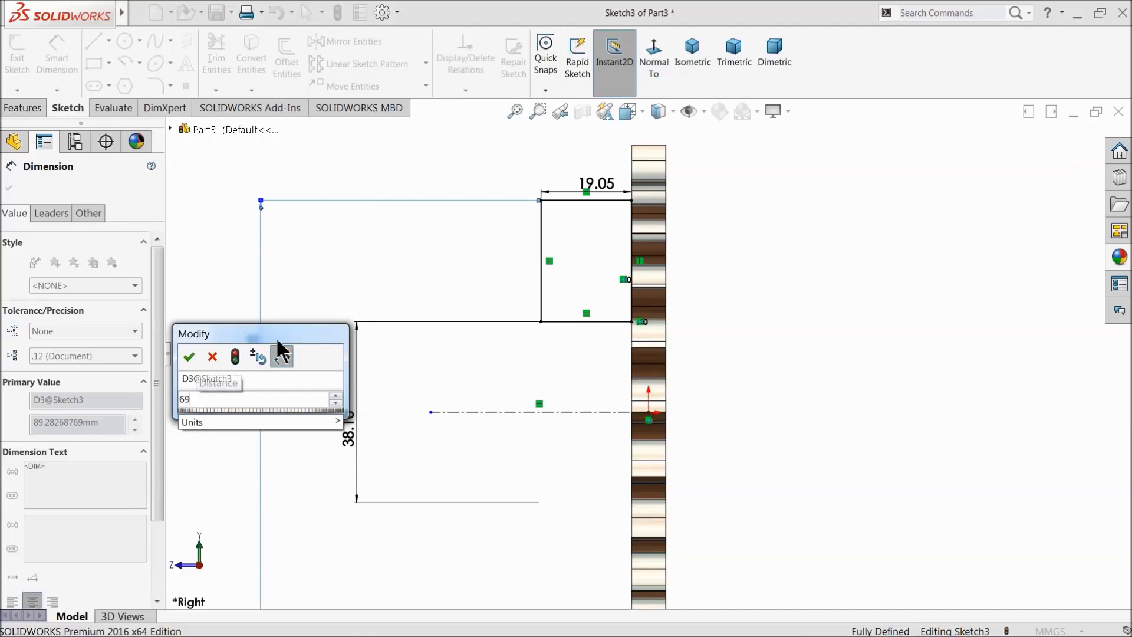
pyautogui.write('.85')
pyautogui.click(188, 361)
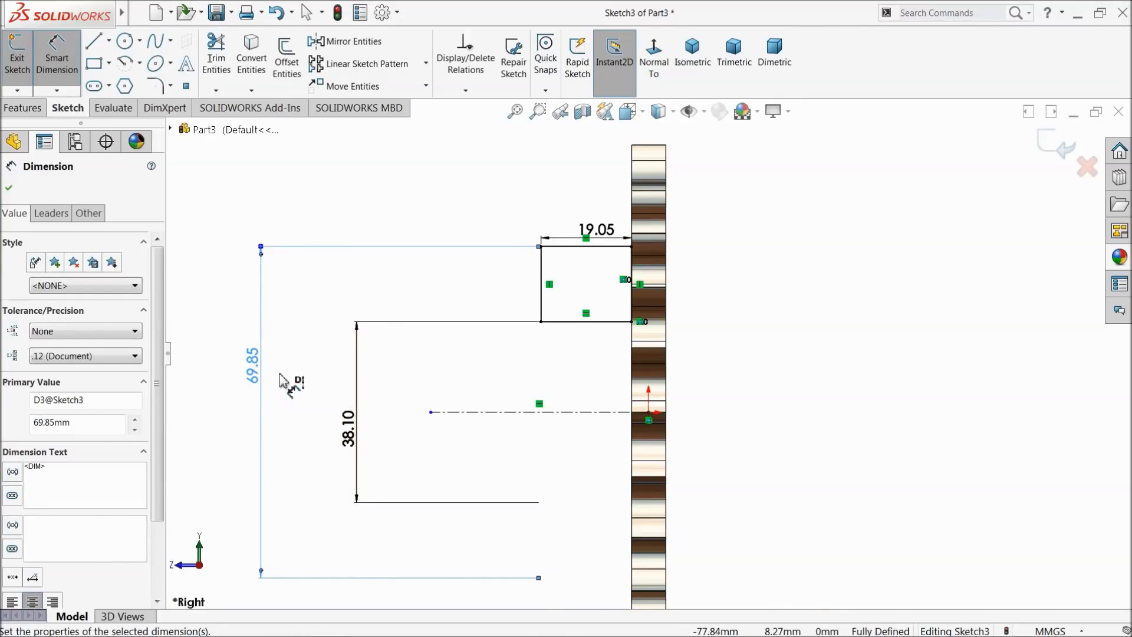
pyautogui.click(10, 192)
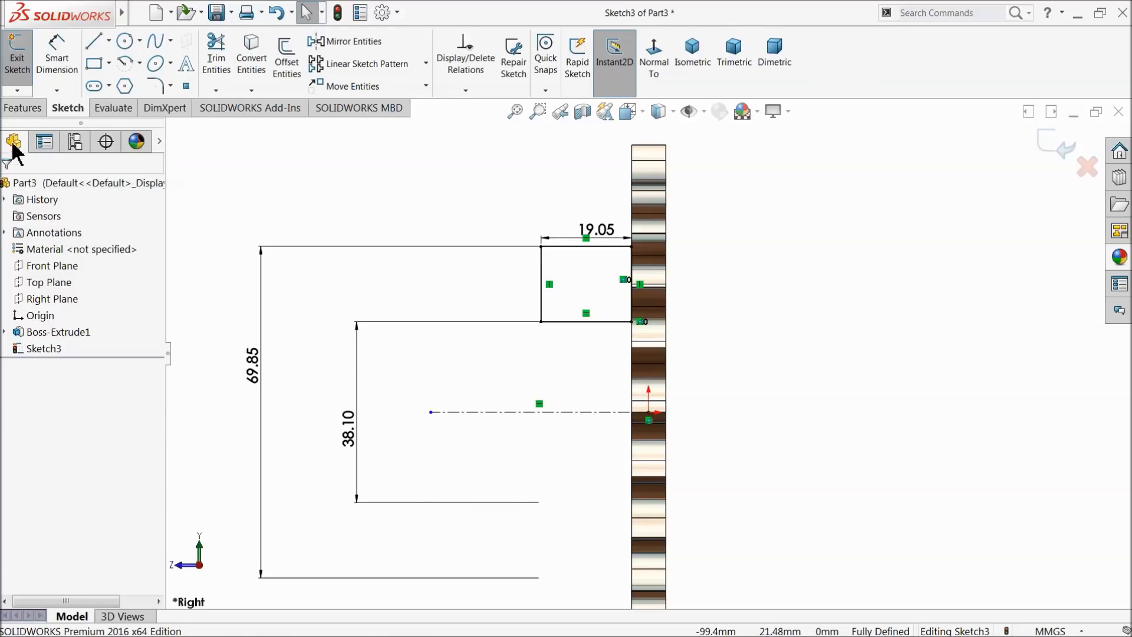
# Revolve the hub profile 360 degrees about the horizontal centerline, merging the result with the sprocket
pyautogui.click(24, 108)
pyautogui.click(73, 69)
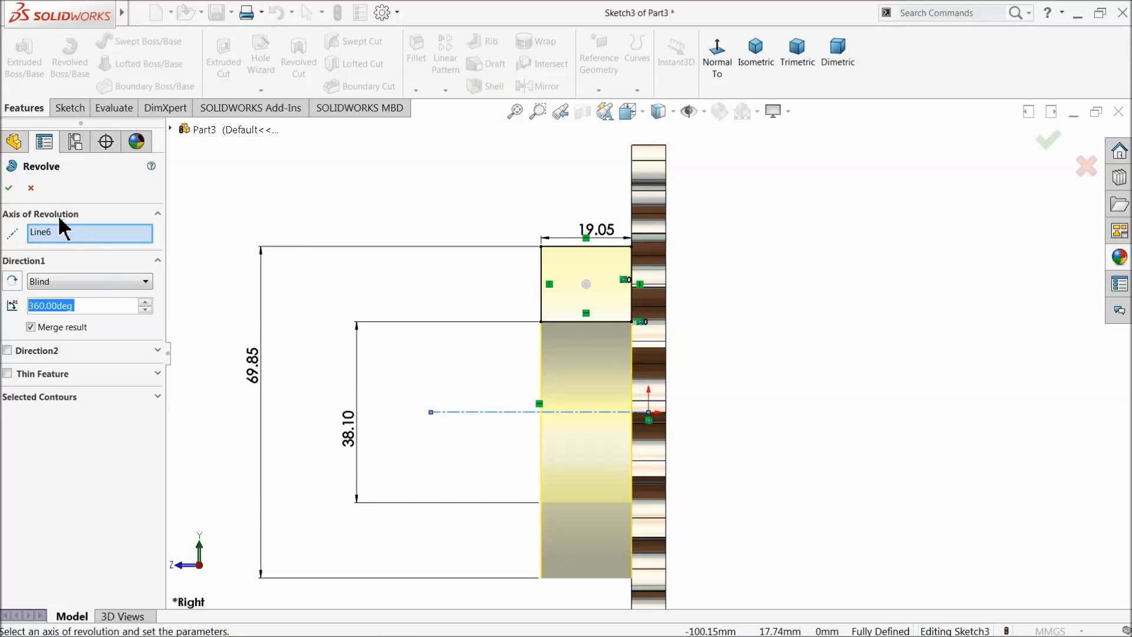
pyautogui.click(9, 187)
# Start a sketch on the hub's flat end face and draw a vertical centerline about 25 mm long upward from the origin
pyautogui.moveTo(348, 197); pyautogui.dragTo(495, 308, button='middle')
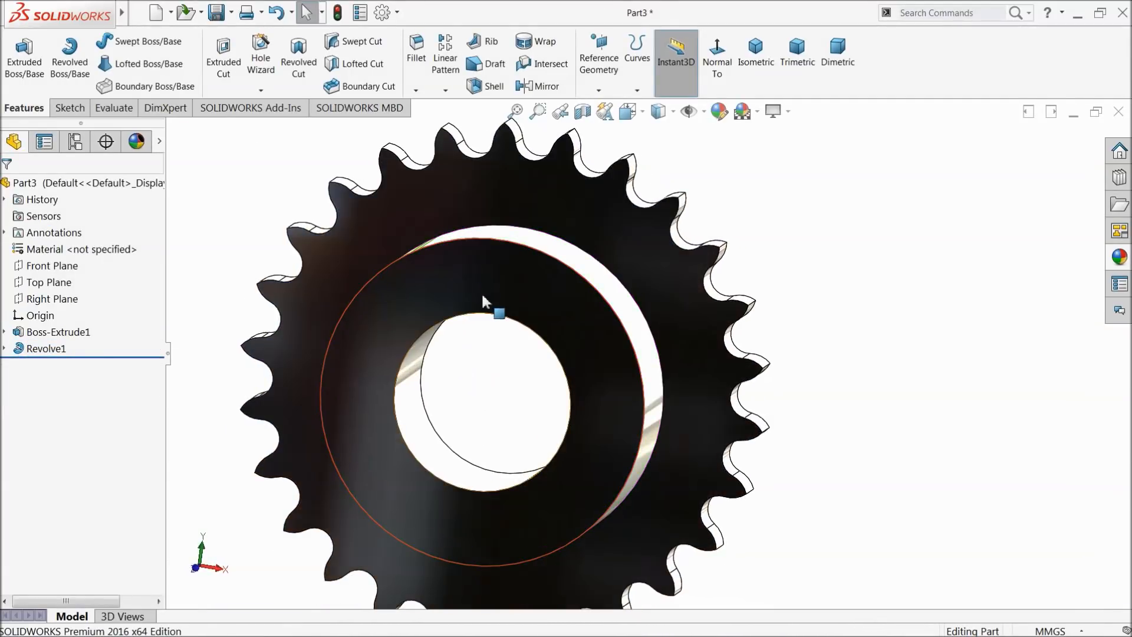
pyautogui.click(482, 295)
pyautogui.click(529, 254)
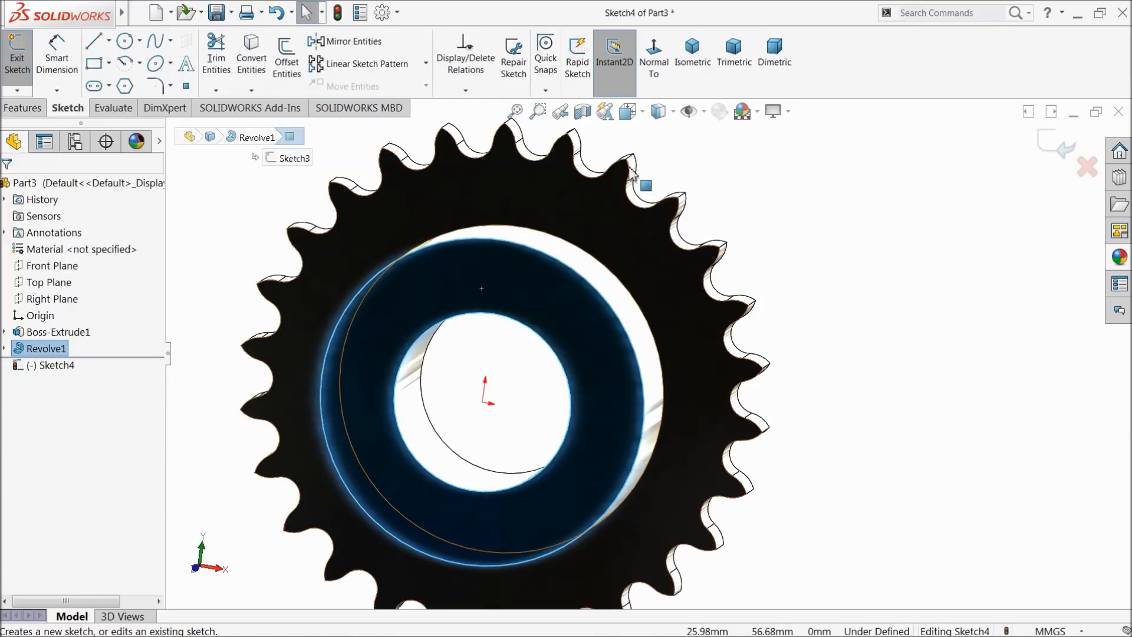
pyautogui.click(656, 57)
pyautogui.scroll(-3, 657, 278)
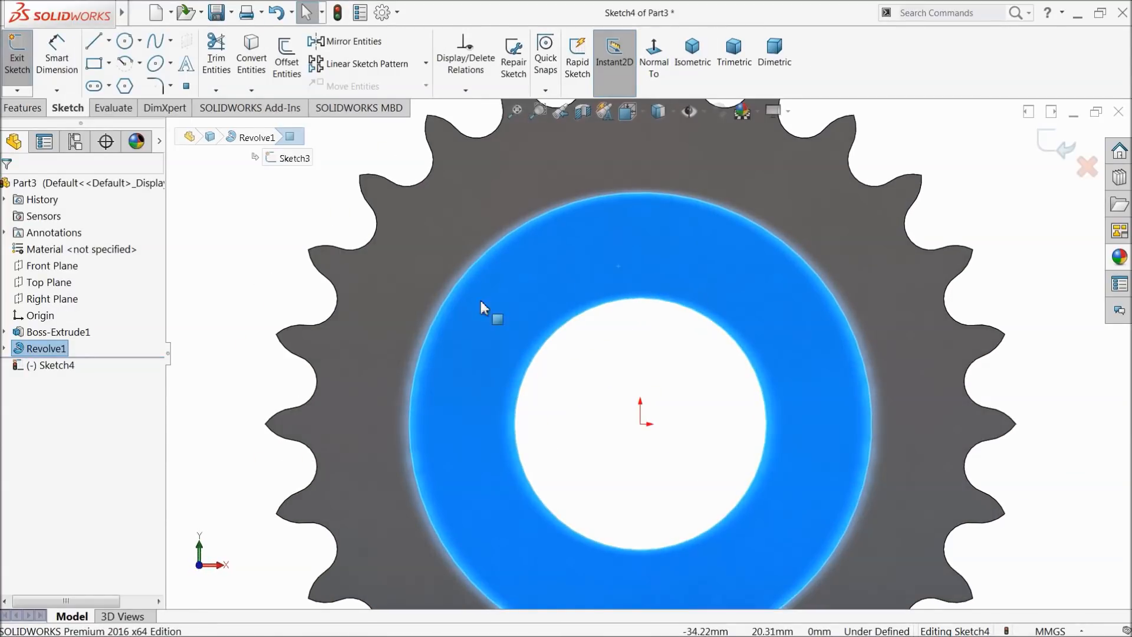
pyautogui.click(109, 41)
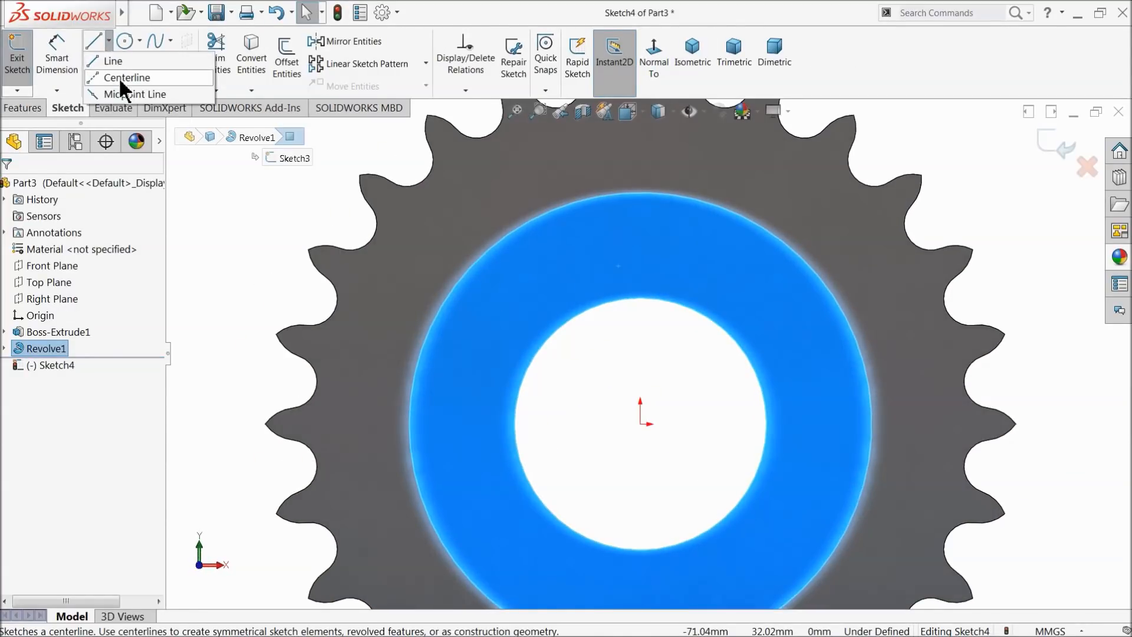
pyautogui.click(115, 75)
pyautogui.click(640, 424)
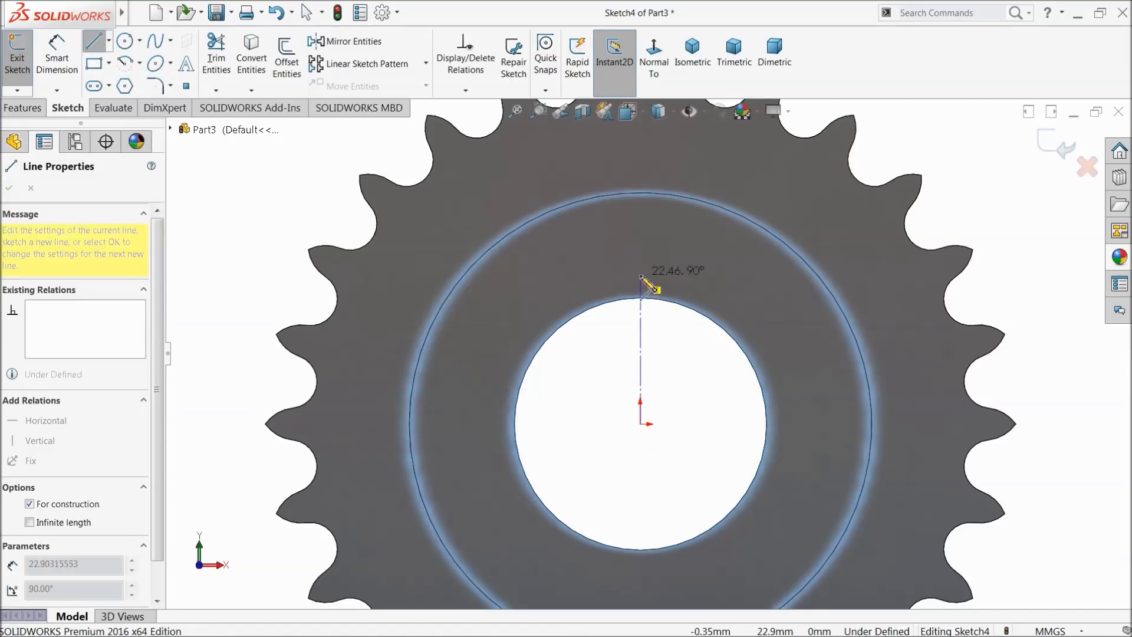
pyautogui.click(640, 255)
pyautogui.rightClick(675, 239)
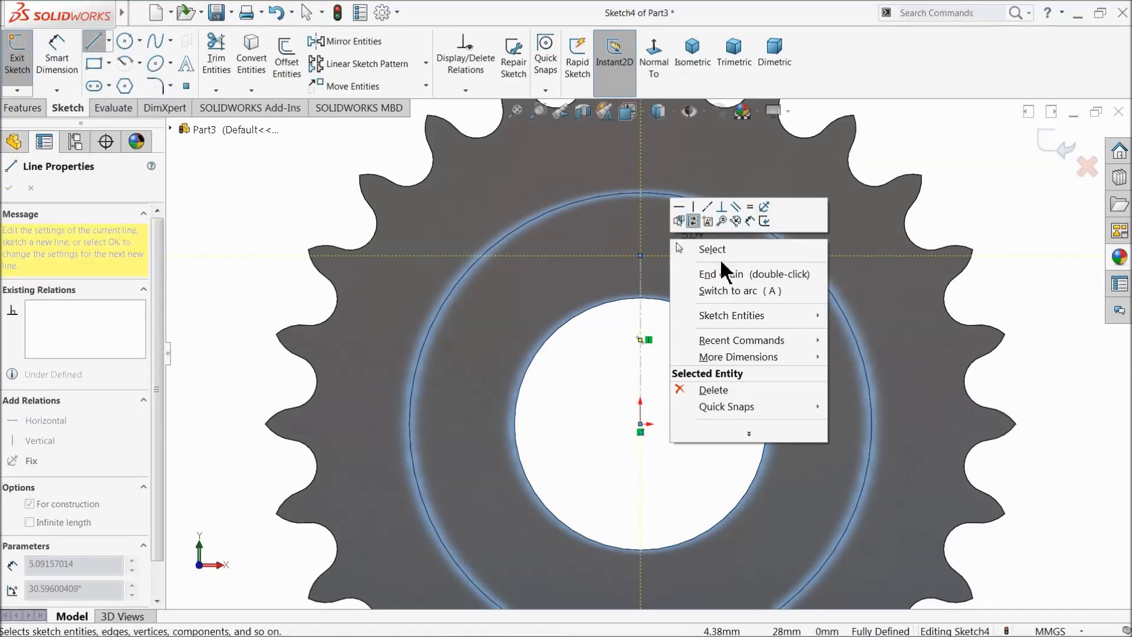
pyautogui.click(713, 250)
# Draw a corner rectangle about 14.2 mm by 5.9 mm across the centerline, starting on the upper edge of the bore
pyautogui.click(101, 61)
pyautogui.scroll(-3, 661, 296)
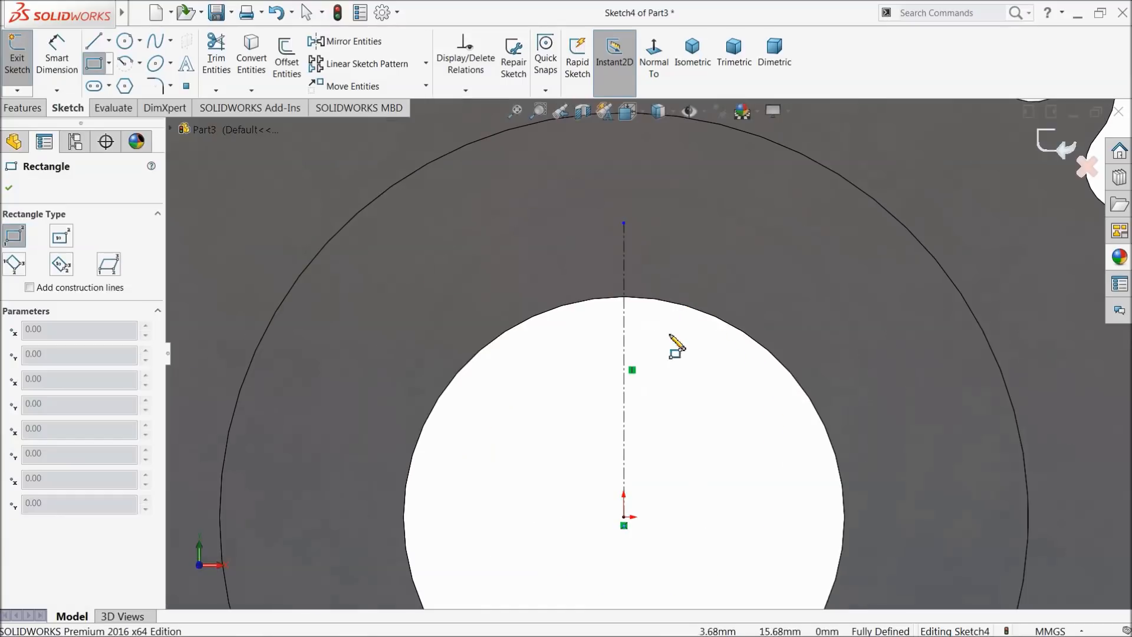
pyautogui.click(555, 307)
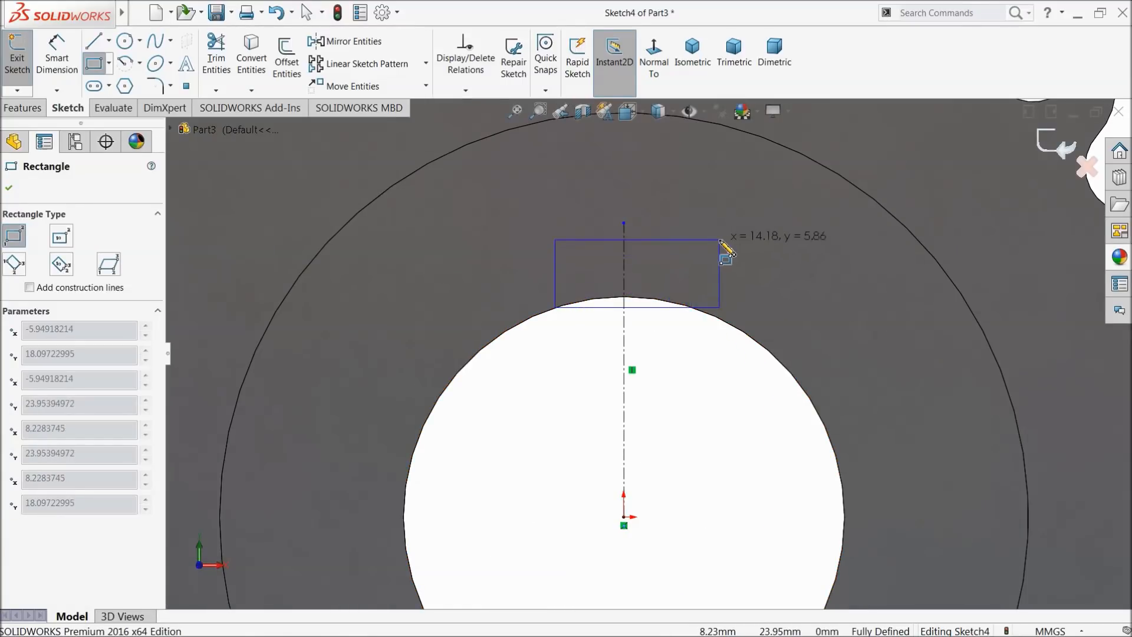
pyautogui.click(719, 240)
pyautogui.rightClick(720, 386)
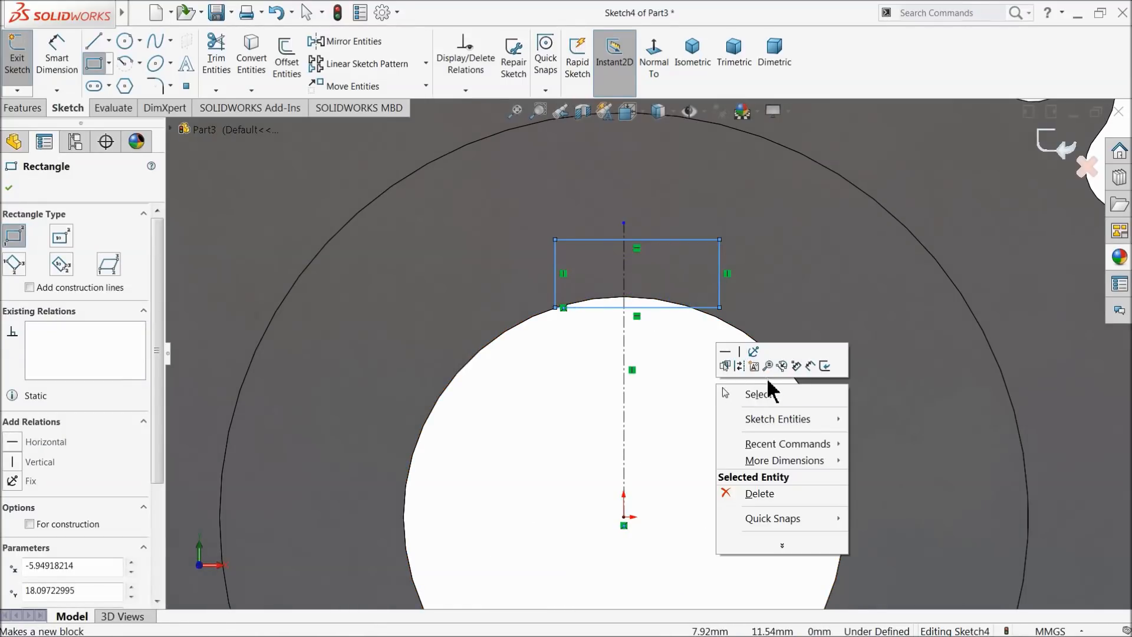
pyautogui.click(768, 392)
# Make the rectangle's two vertical sides symmetric about the vertical centerline
pyautogui.scroll(-2, 684, 334)
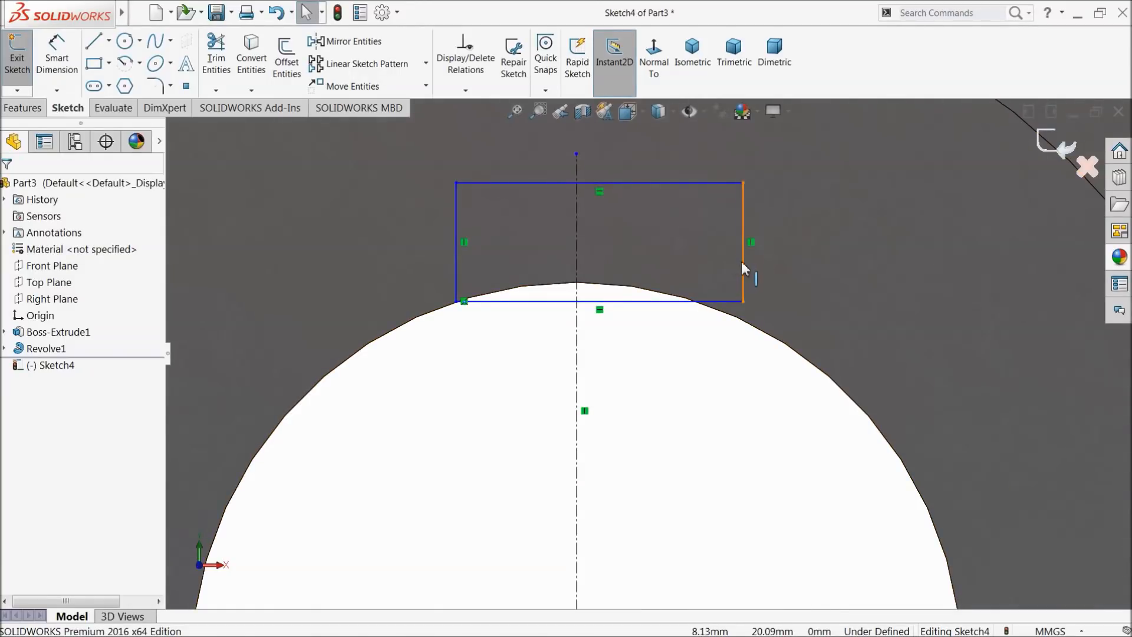
pyautogui.click(743, 266)
pyautogui.keyDown('ctrl'); pyautogui.click(575, 244); pyautogui.keyUp('ctrl')
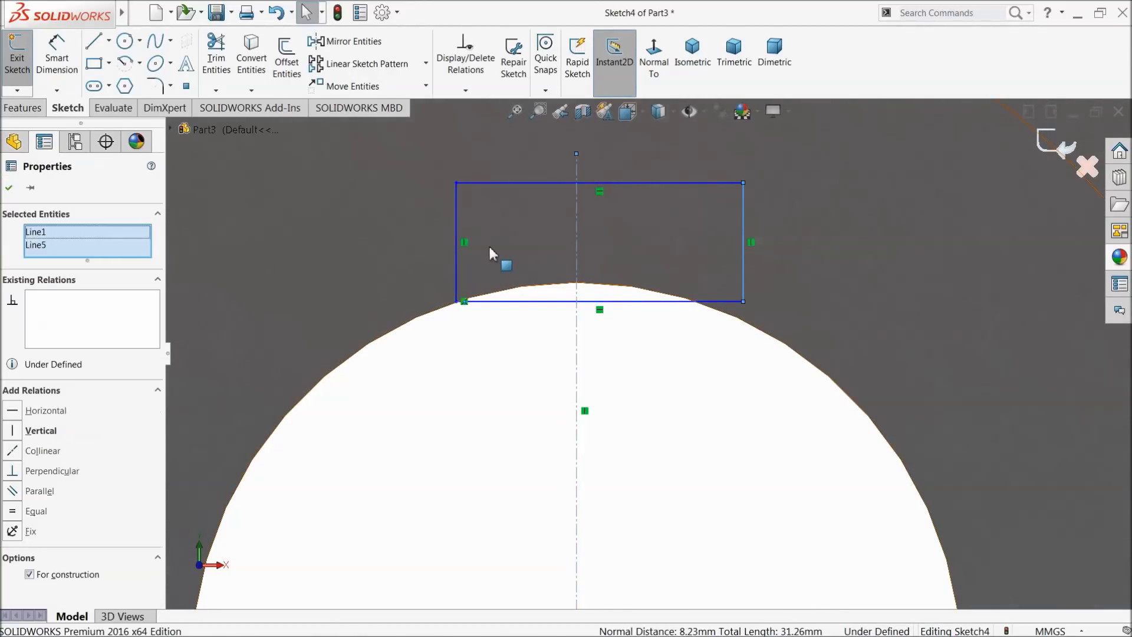
pyautogui.keyDown('ctrl'); pyautogui.click(457, 253); pyautogui.keyUp('ctrl')
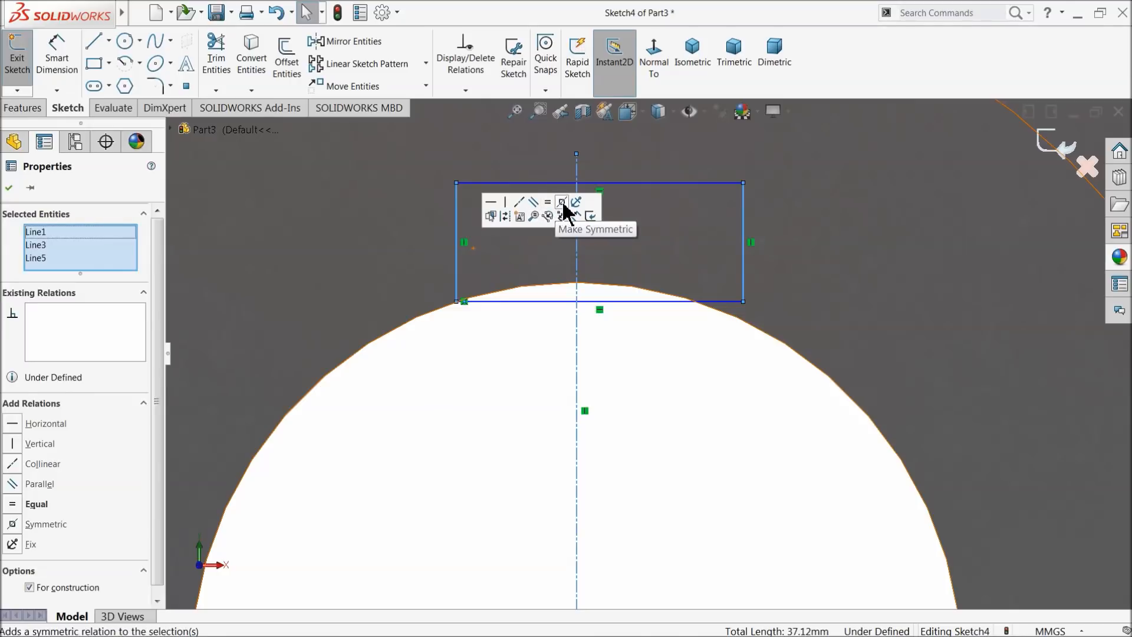
pyautogui.click(569, 207)
# Dimension the keyway rectangle's width as 9.652 mm
pyautogui.click(58, 62)
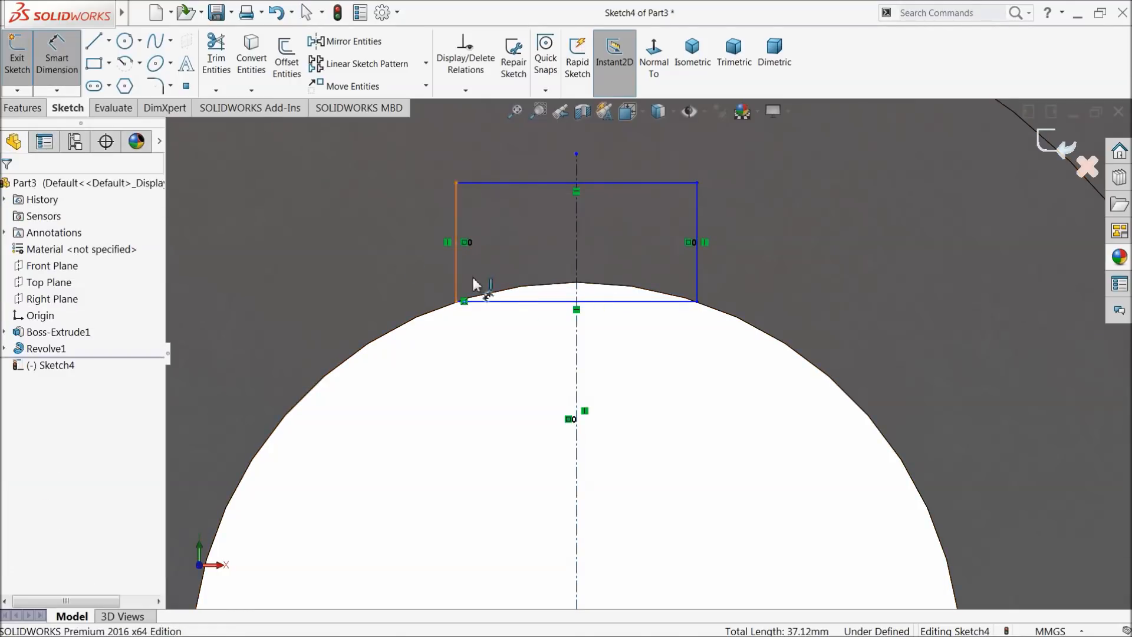
pyautogui.click(536, 302)
pyautogui.click(540, 371)
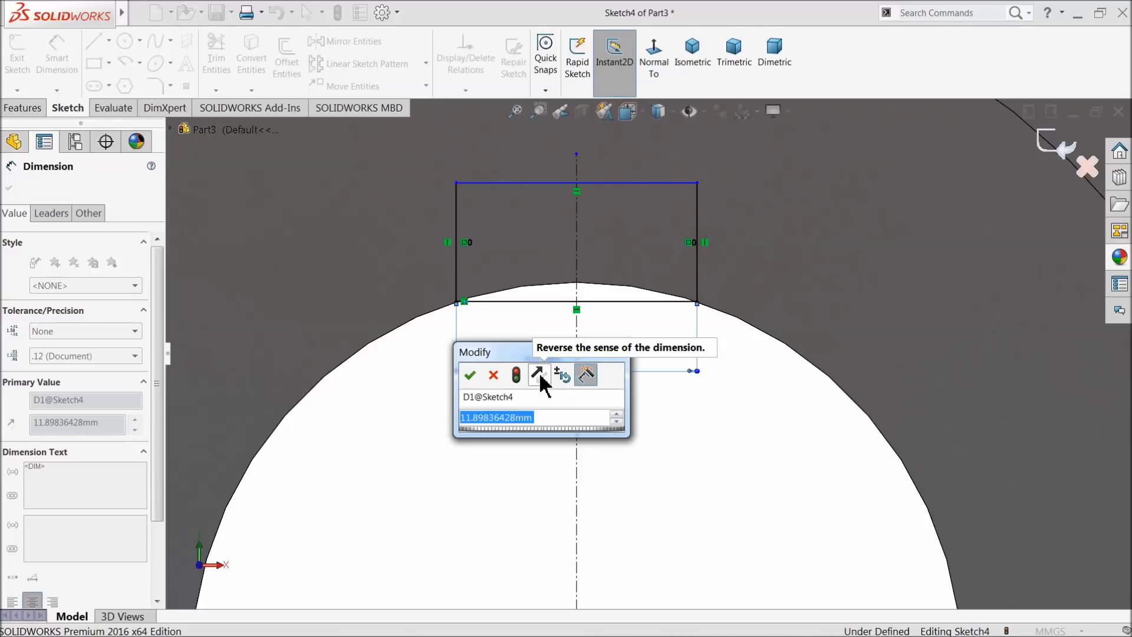
pyautogui.write('9.')
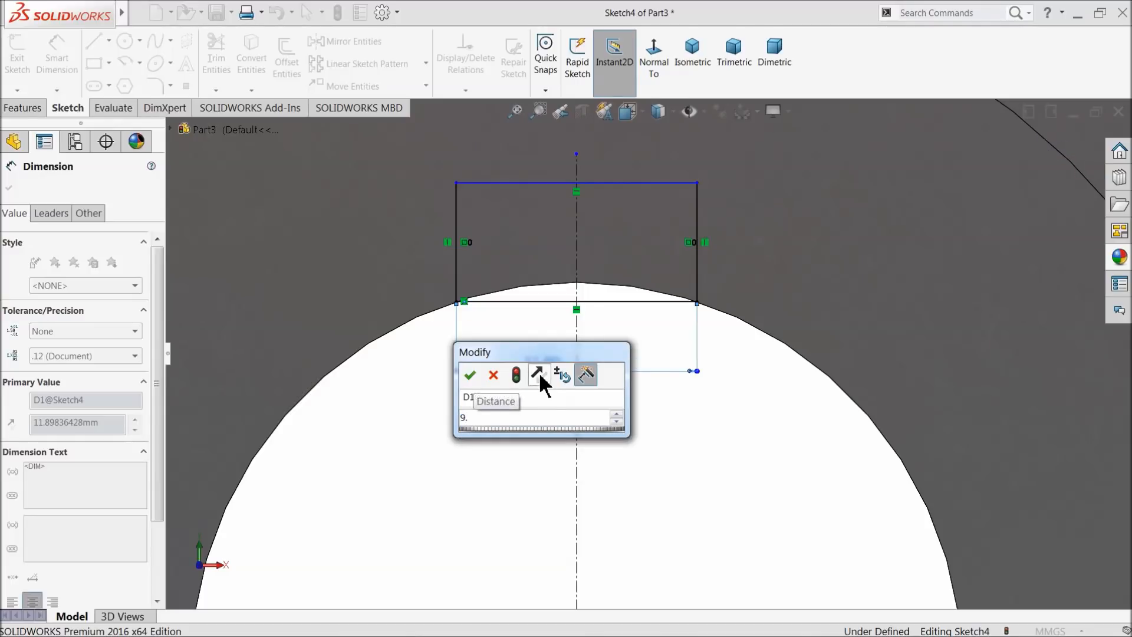
pyautogui.write('652')
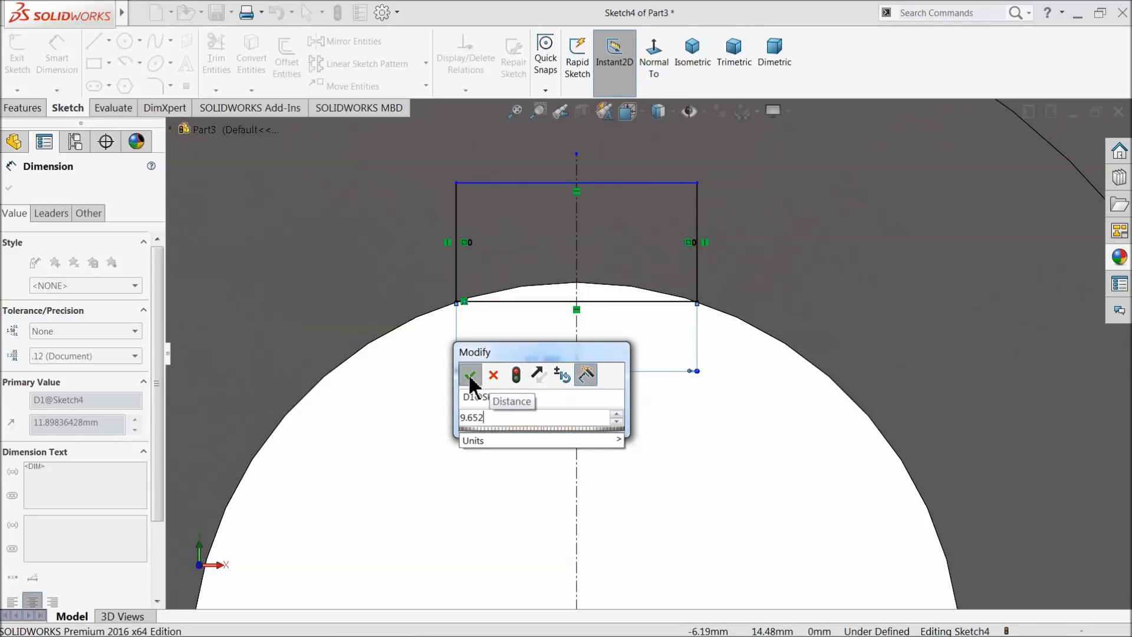
pyautogui.click(470, 376)
# Dimension the keyway rectangle's height as 4.7625 mm
pyautogui.click(674, 235)
pyautogui.click(724, 237)
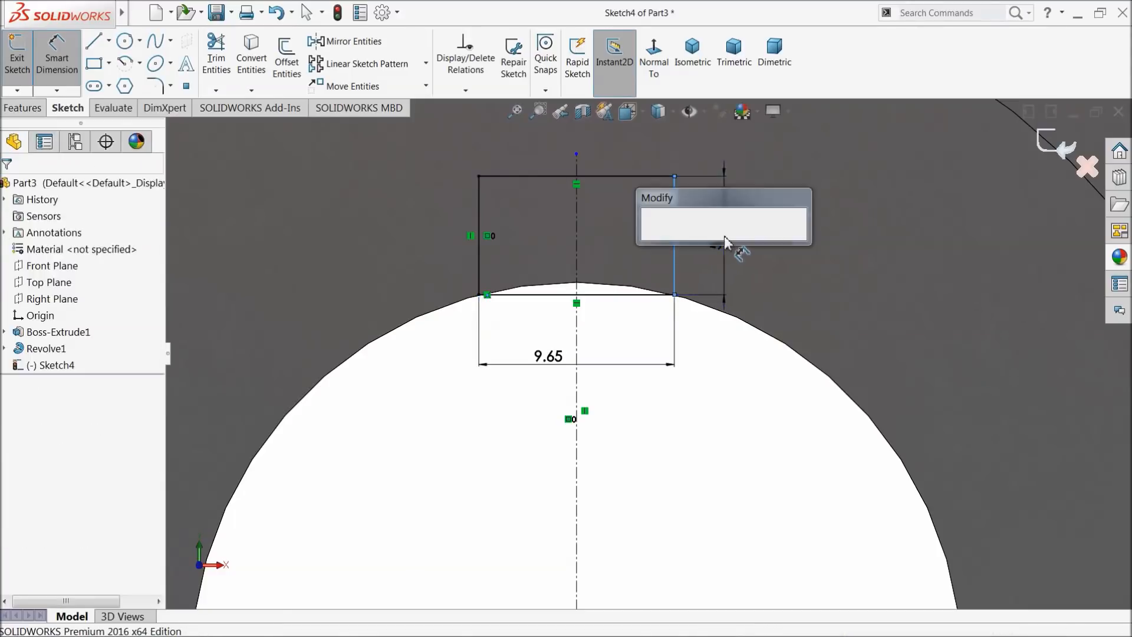
pyautogui.write('4.7625')
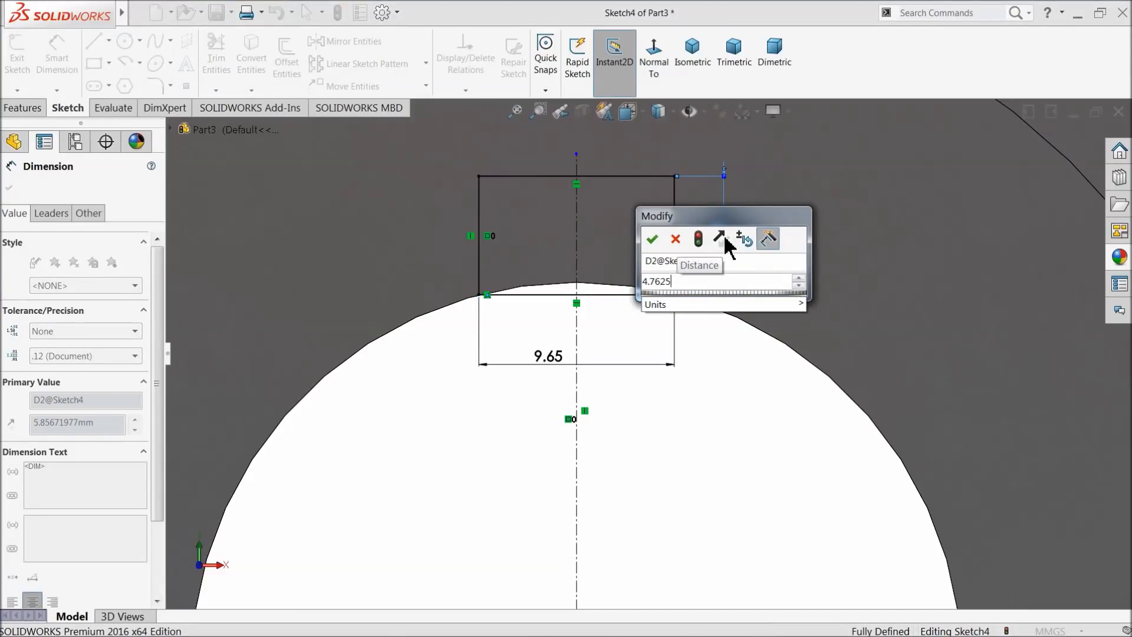
pyautogui.click(652, 239)
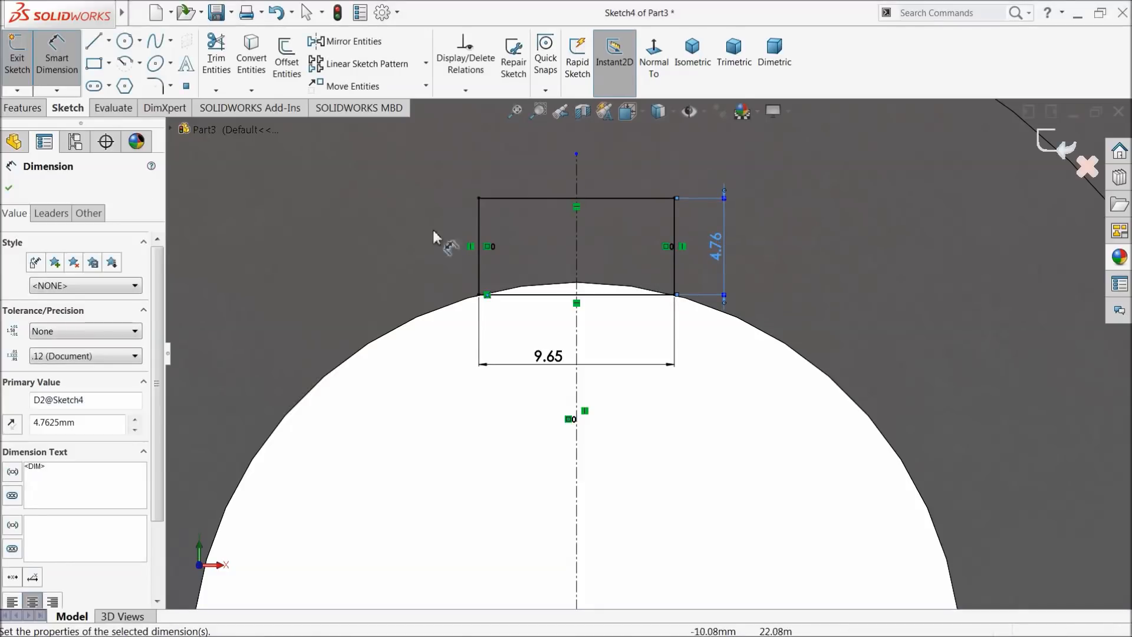
pyautogui.click(9, 187)
# Cut the keyway rectangle through the hub and sprocket with an Extruded Cut set to Through All
pyautogui.click(22, 108)
pyautogui.click(223, 82)
pyautogui.click(88, 278)
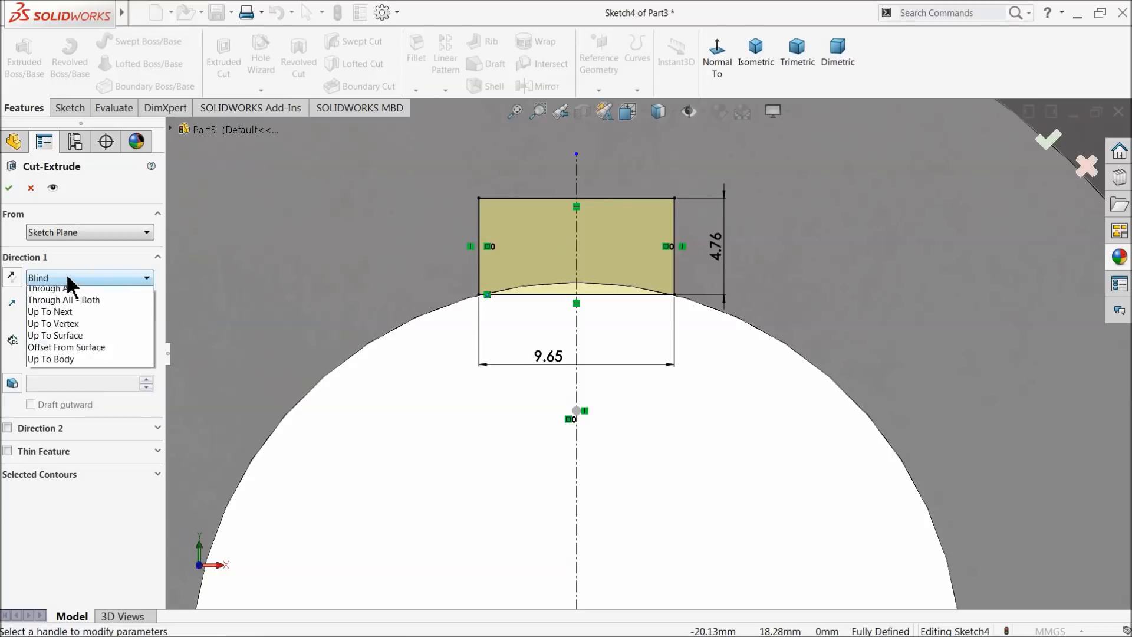
pyautogui.click(91, 311)
pyautogui.scroll(4, 619, 342)
pyautogui.moveTo(618, 341); pyautogui.dragTo(554, 457, button='middle')
pyautogui.scroll(-5, 555, 457)
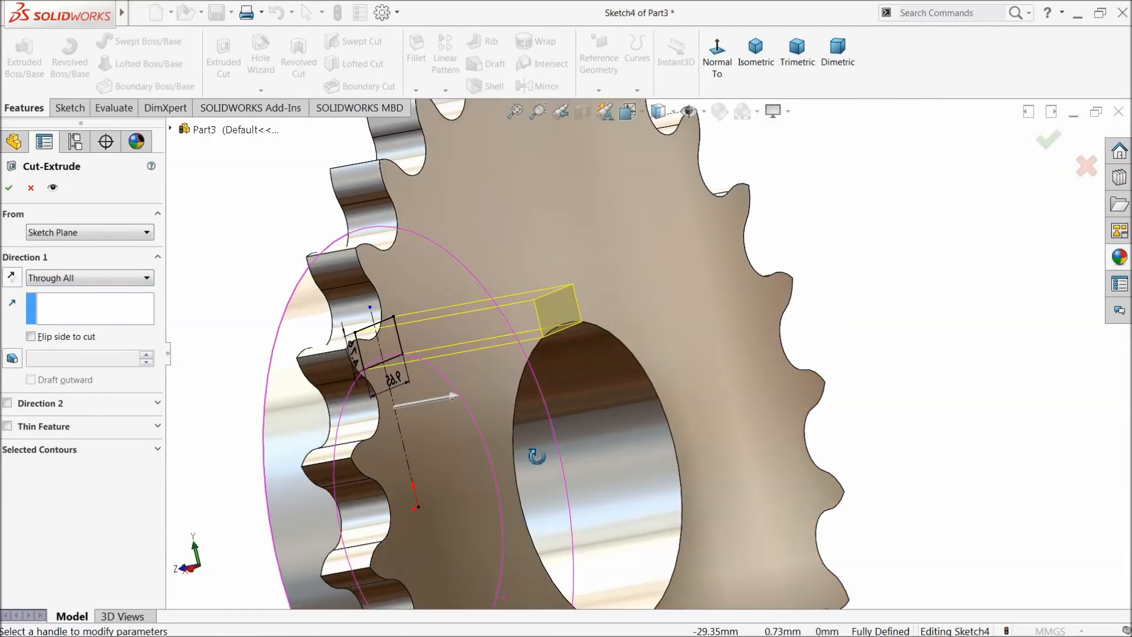
pyautogui.click(10, 189)
pyautogui.scroll(5, 639, 386)
pyautogui.moveTo(632, 380); pyautogui.dragTo(771, 429, button='middle')
pyautogui.click(786, 416)
pyautogui.scroll(3, 755, 422)
pyautogui.scroll(2, 750, 424)
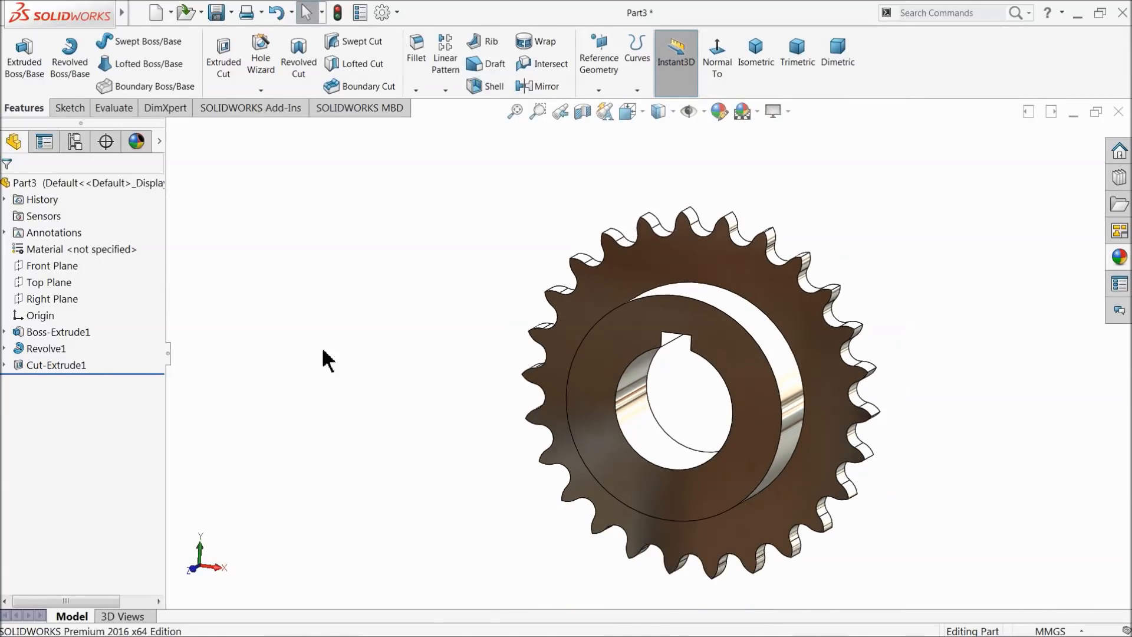
# Start a new sketch on the Right Plane for the profile at the upper tooth
pyautogui.click(36, 305)
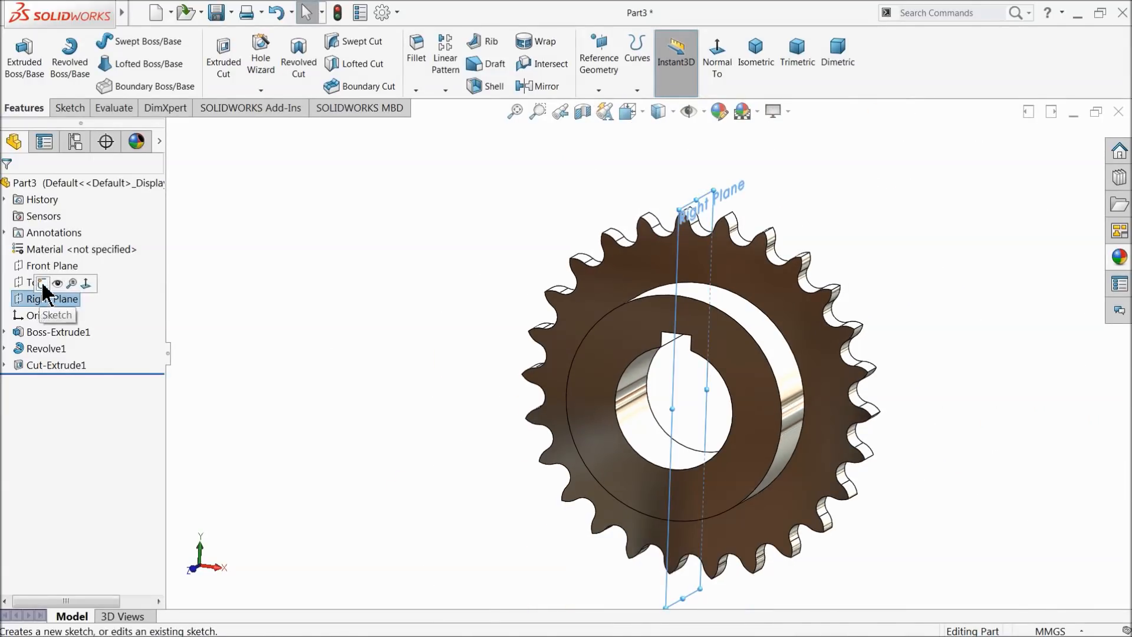
pyautogui.click(43, 313)
pyautogui.click(665, 67)
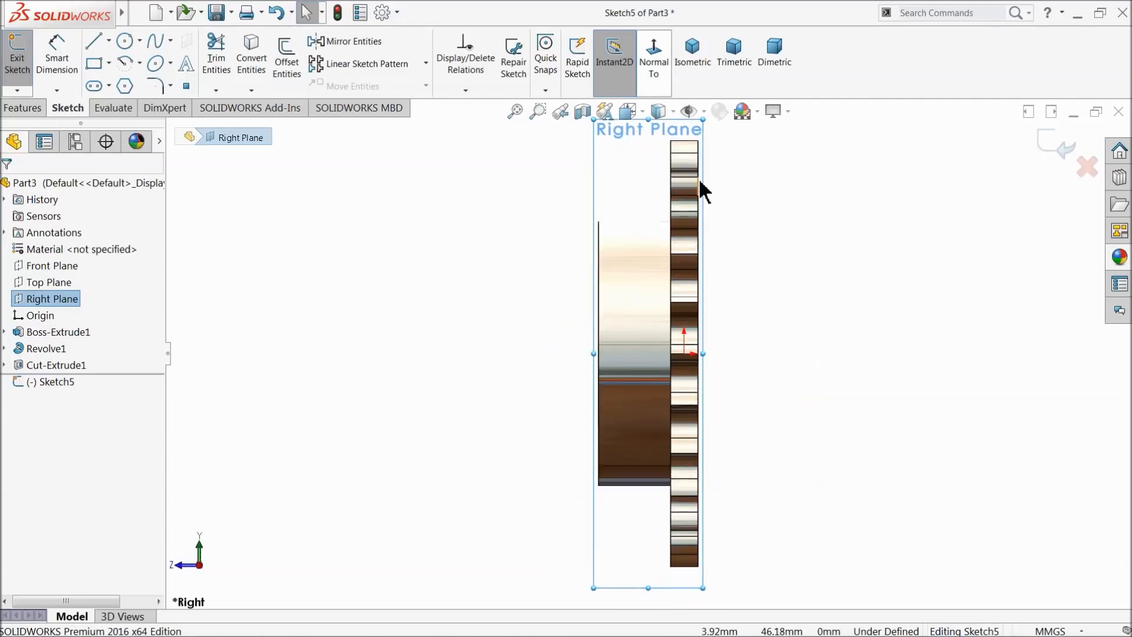
pyautogui.scroll(-2, 661, 202)
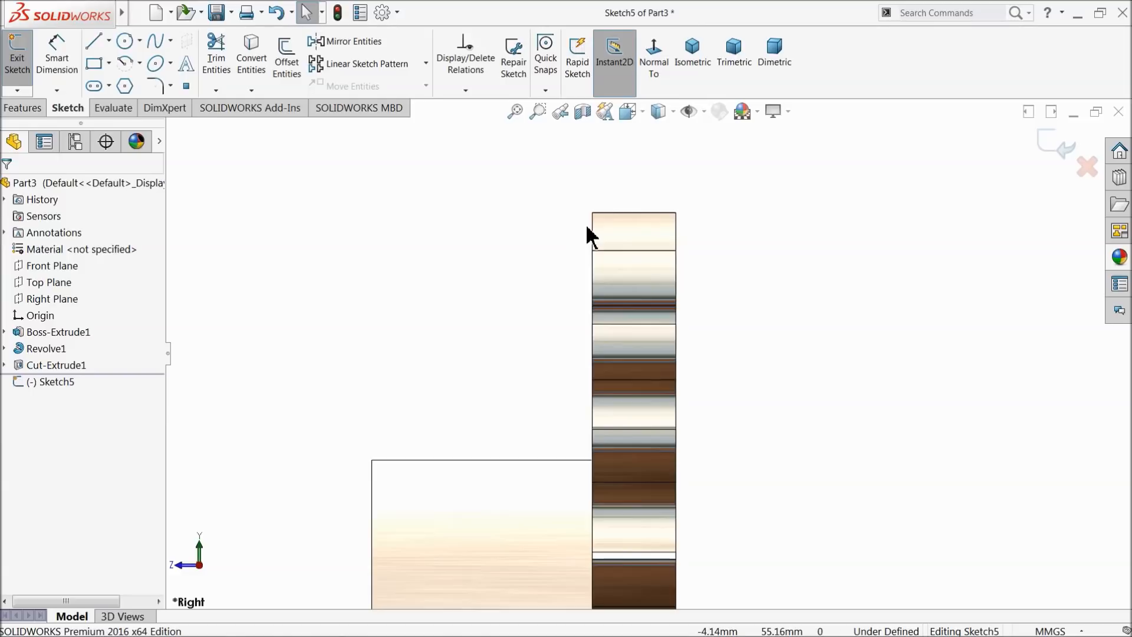
pyautogui.scroll(-1, 652, 235)
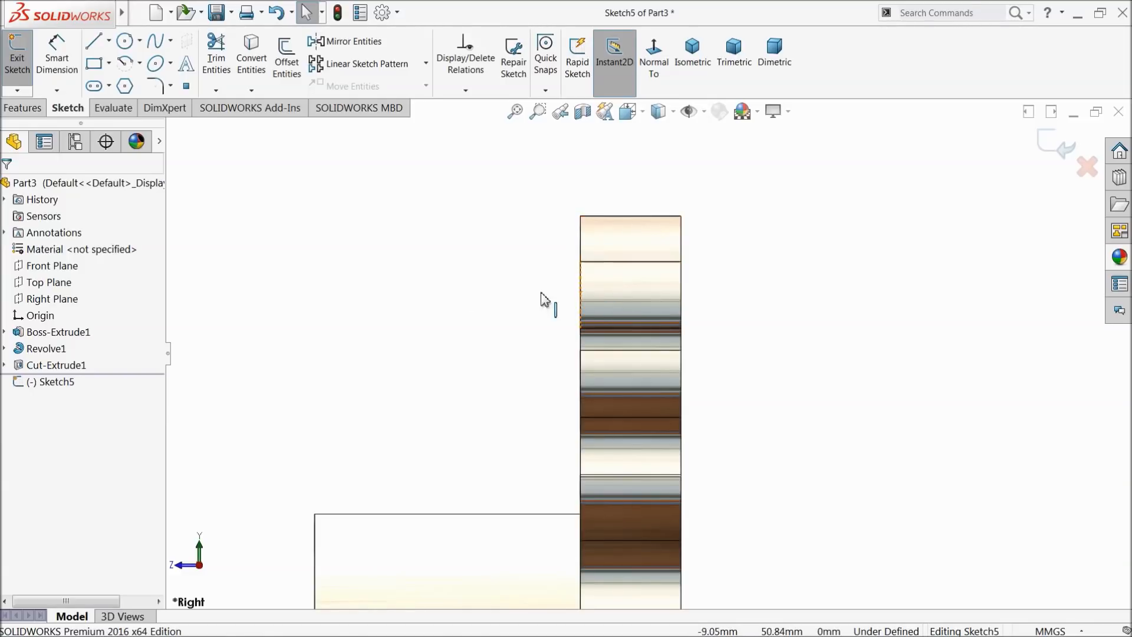
# Draw a vertical centerline downward from the midpoint of the uppermost tooth's tip edge
pyautogui.click(108, 39)
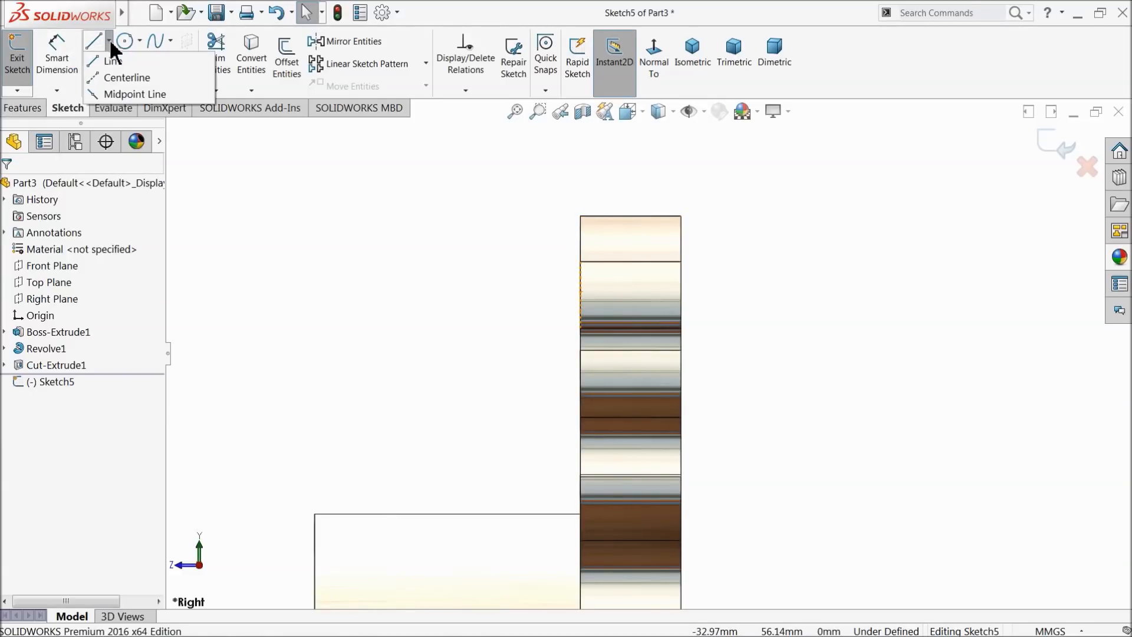
pyautogui.click(124, 77)
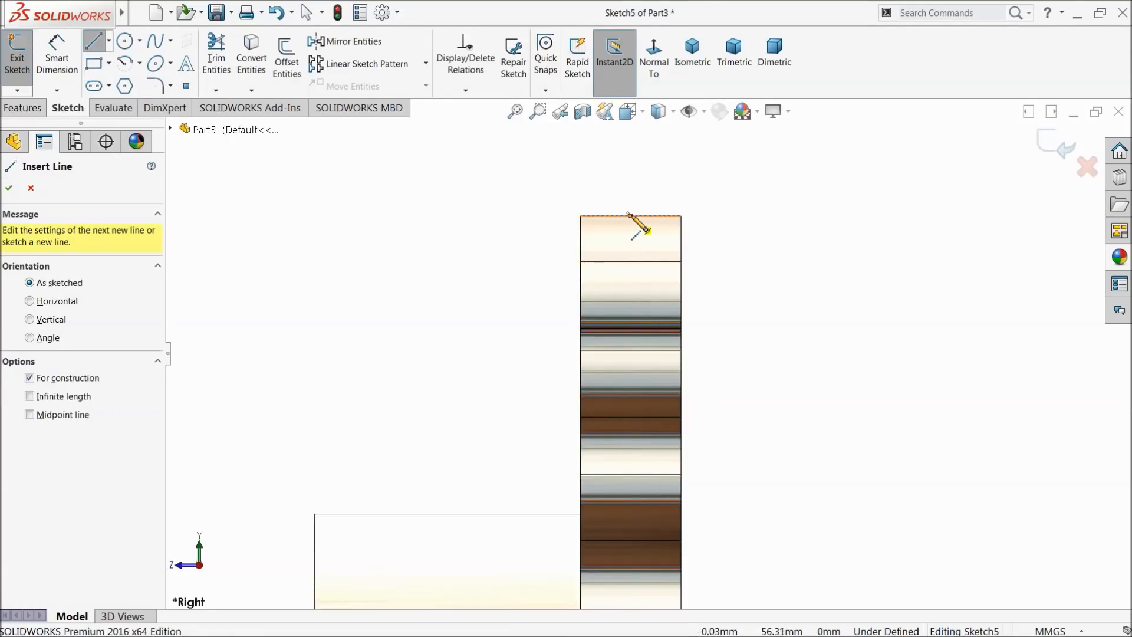
pyautogui.click(630, 216)
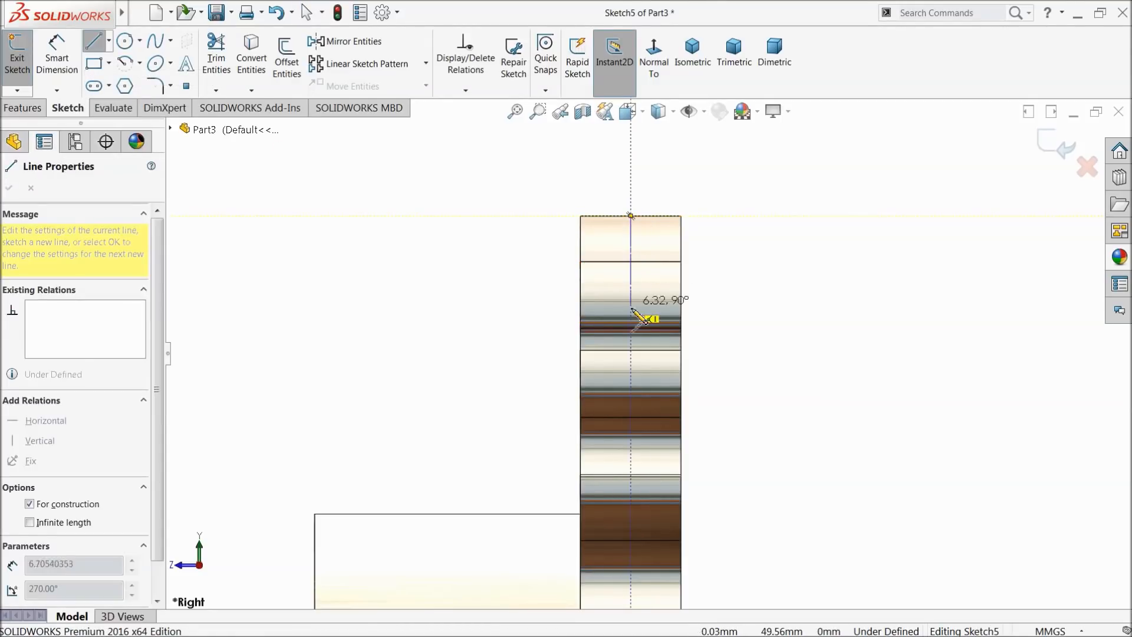
pyautogui.click(631, 362)
pyautogui.rightClick(749, 283)
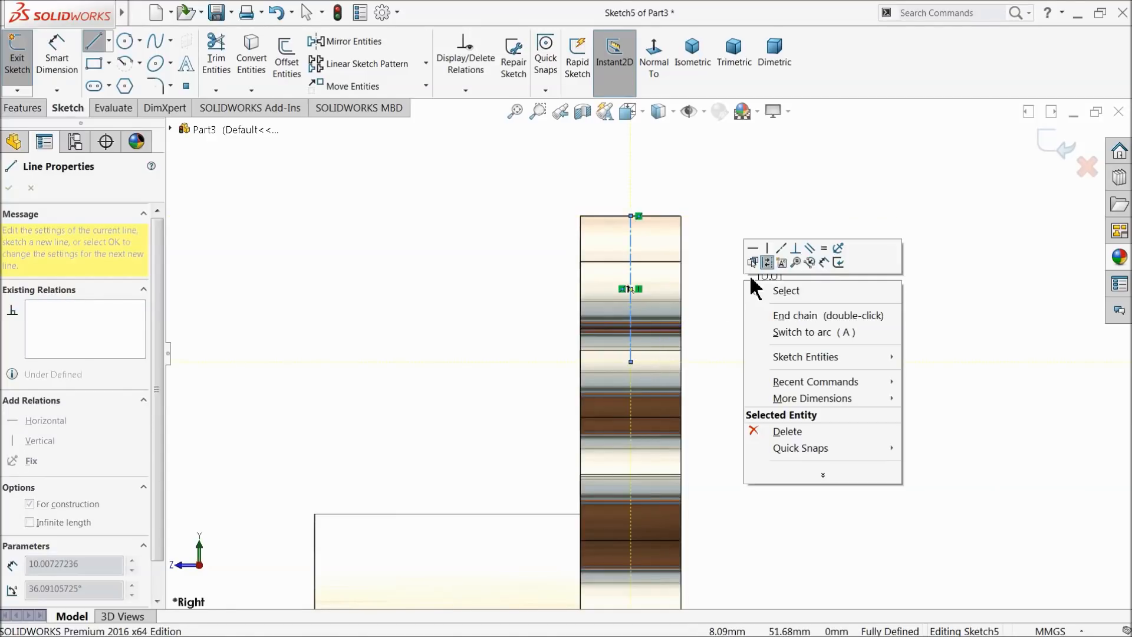
pyautogui.click(786, 291)
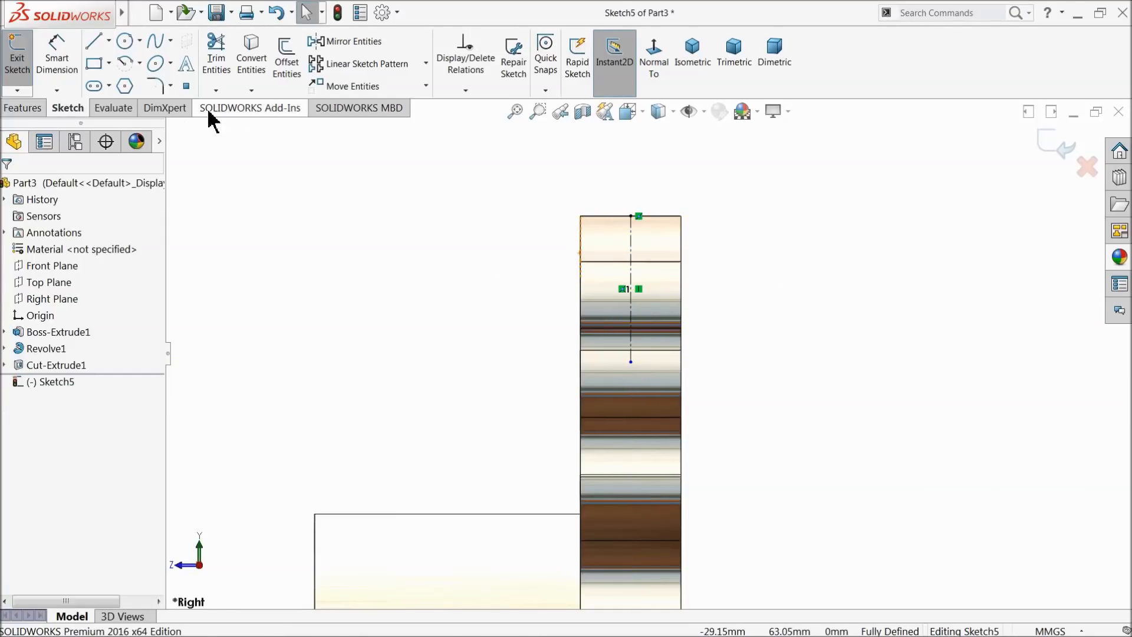
# Sketch a three-line open profile from the tooth's hub-side face outward, up, and back over the tip with an upper line about 7.3 mm long
pyautogui.click(93, 43)
pyautogui.scroll(-3, 531, 316)
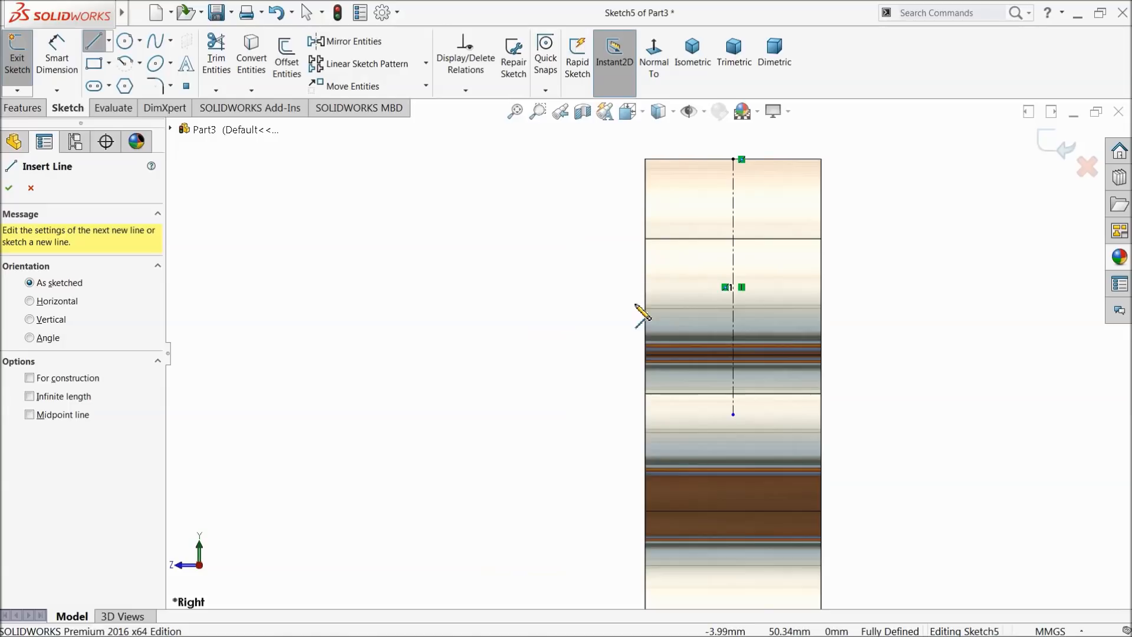
pyautogui.click(645, 319)
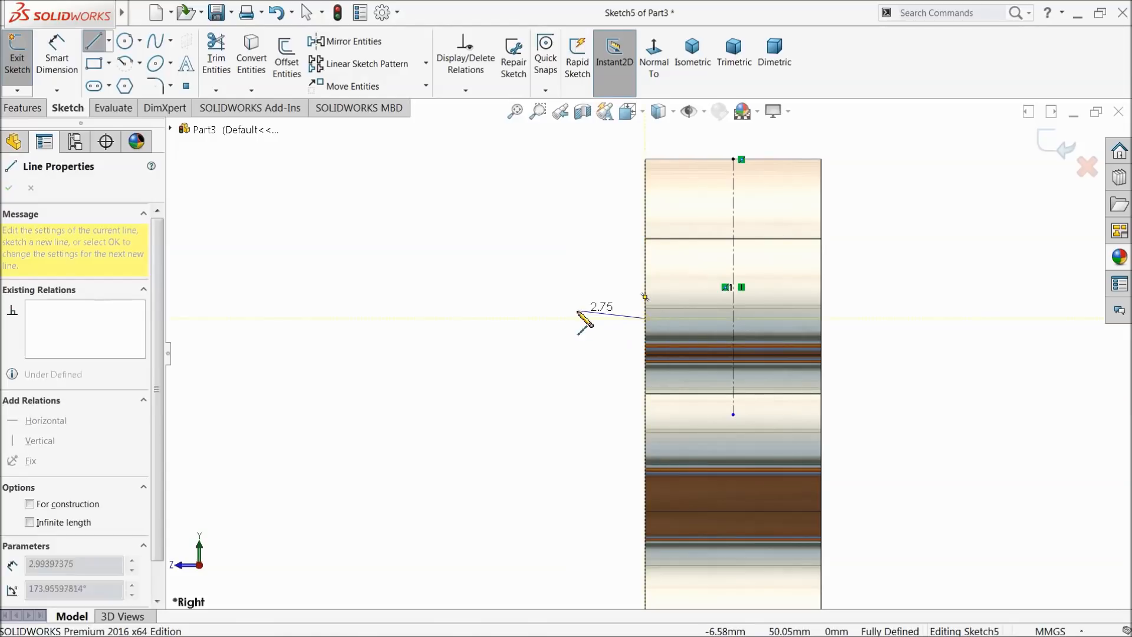
pyautogui.click(521, 318)
pyautogui.click(521, 133)
pyautogui.click(699, 132)
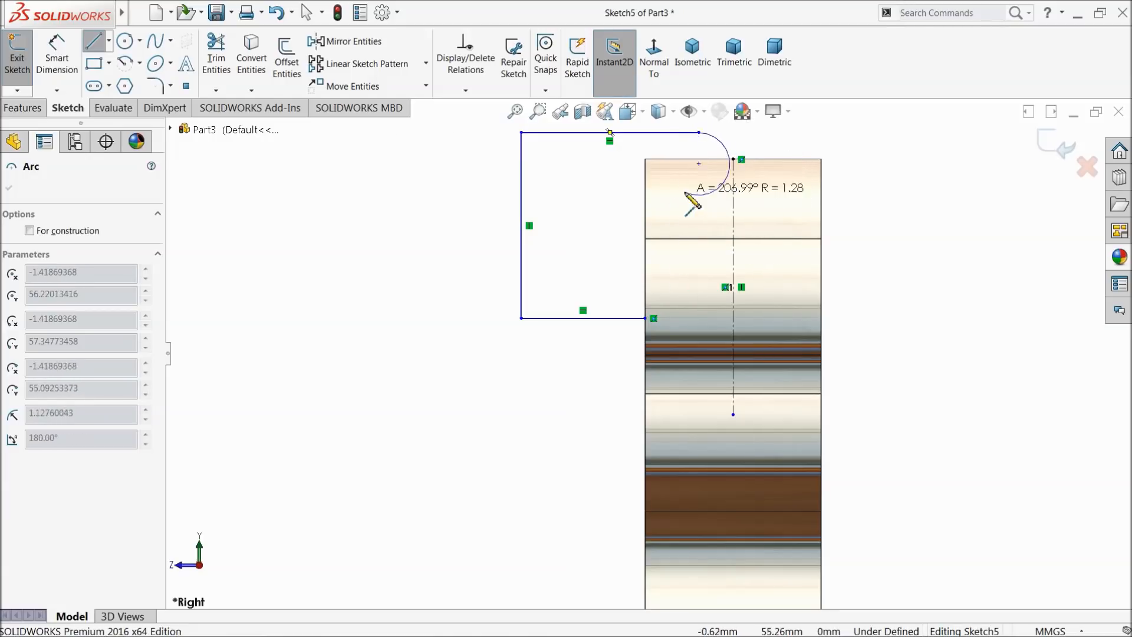
pyautogui.rightClick(816, 137)
pyautogui.click(845, 147)
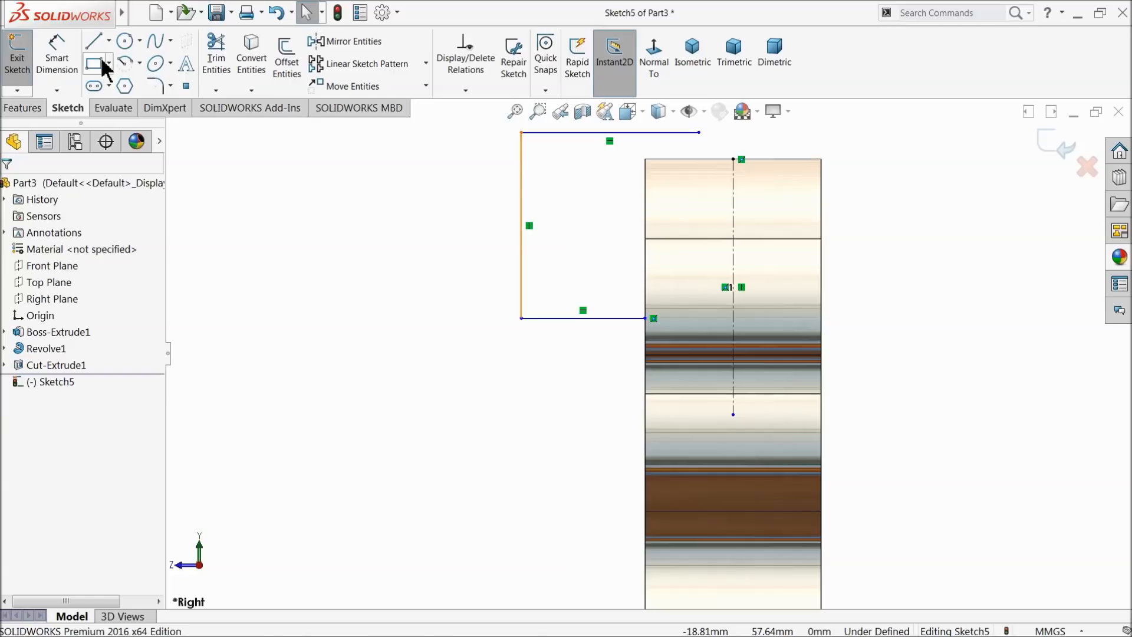
# Close the profile with a 3 Point Arc joining its two open ends and bulging outward toward the hub side
pyautogui.click(139, 63)
pyautogui.click(160, 117)
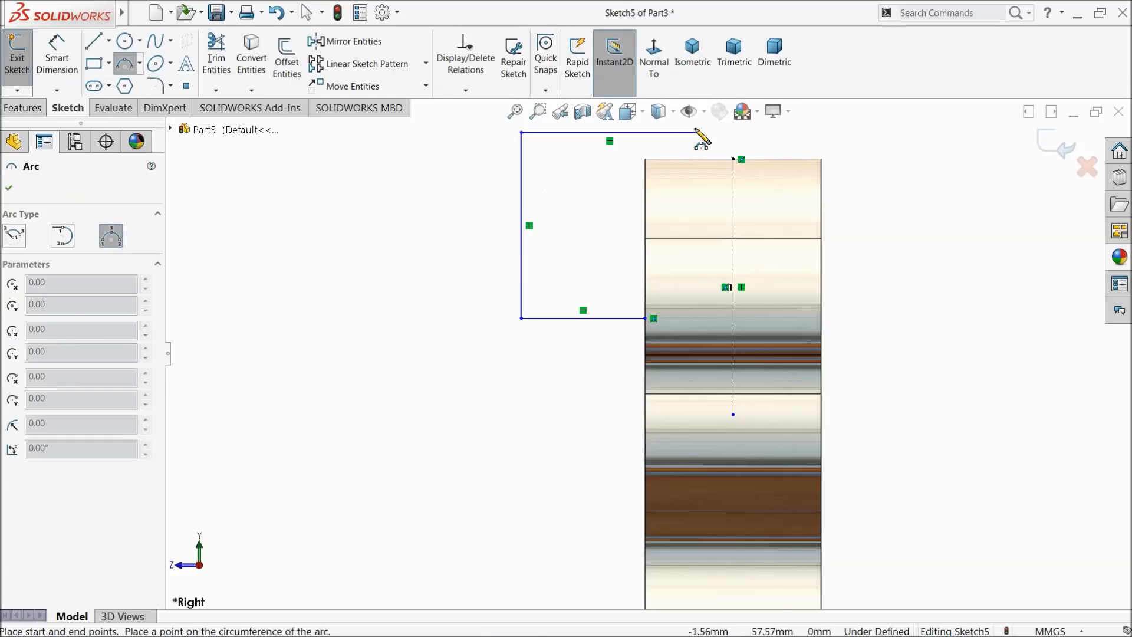
pyautogui.click(699, 133)
pyautogui.click(646, 319)
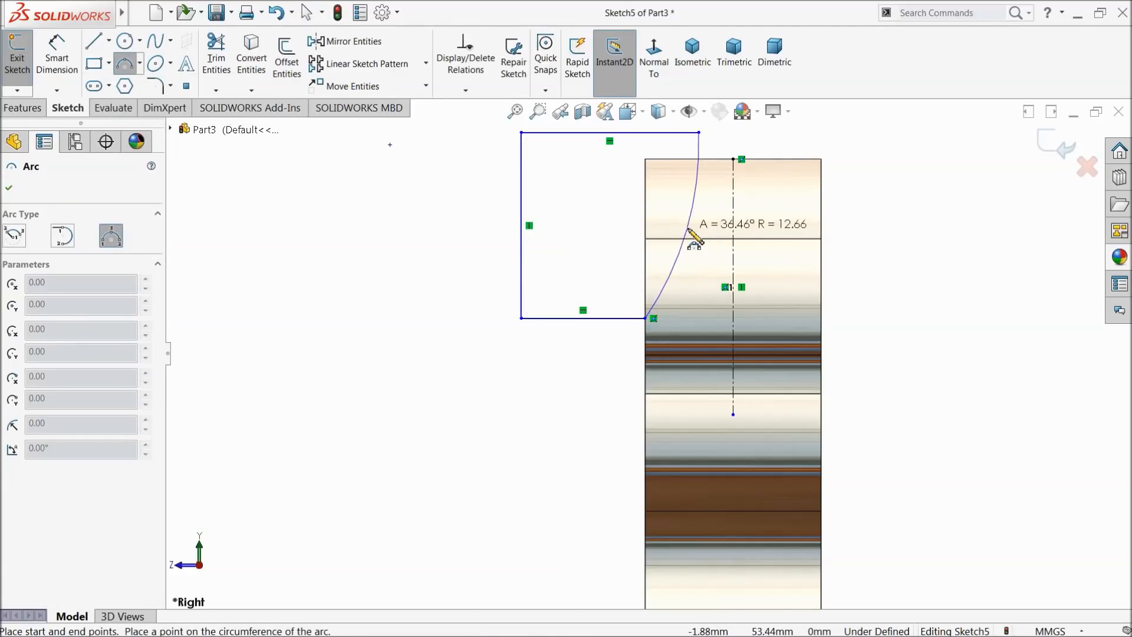
pyautogui.click(664, 224)
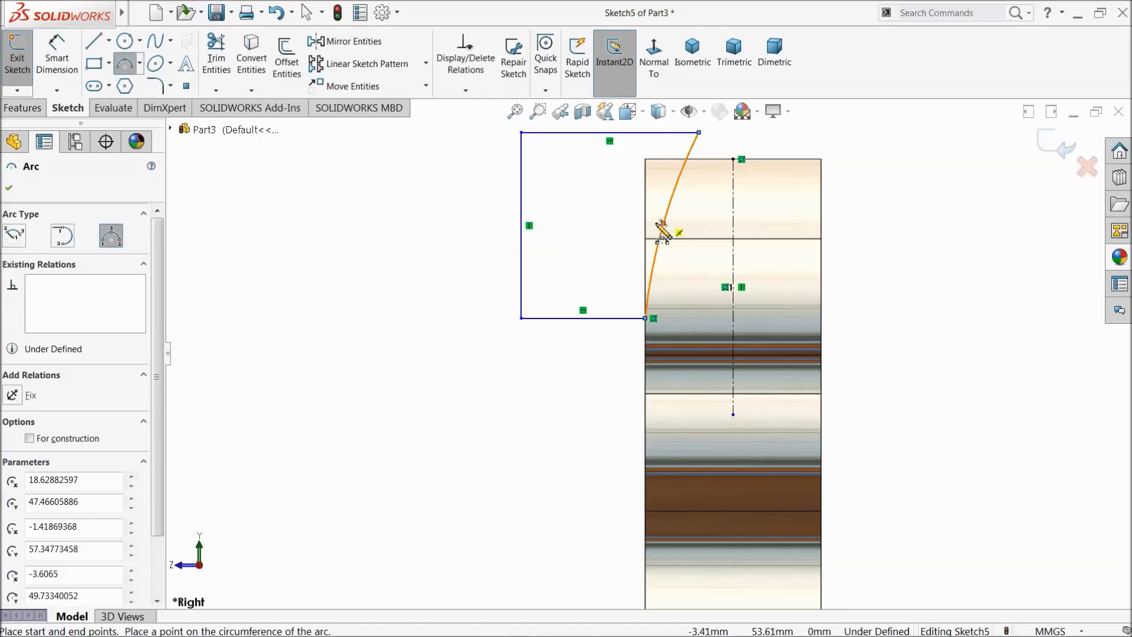
# Dimension the profile's lower horizontal line 50.419 mm from the origin
pyautogui.click(57, 73)
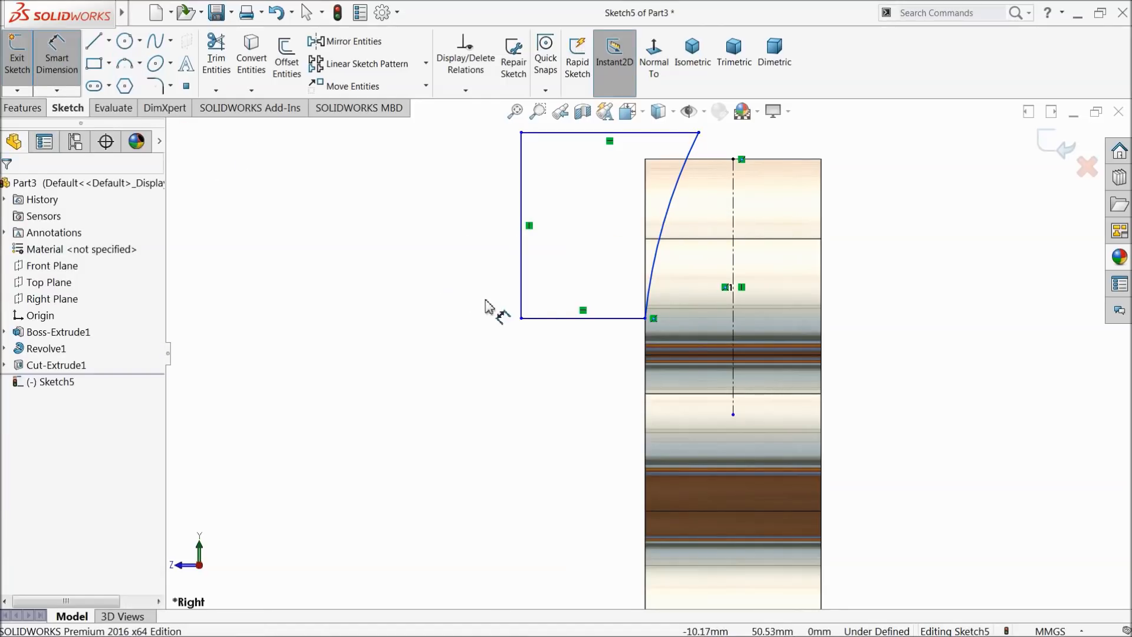
pyautogui.scroll(1, 592, 333)
pyautogui.scroll(5, 593, 333)
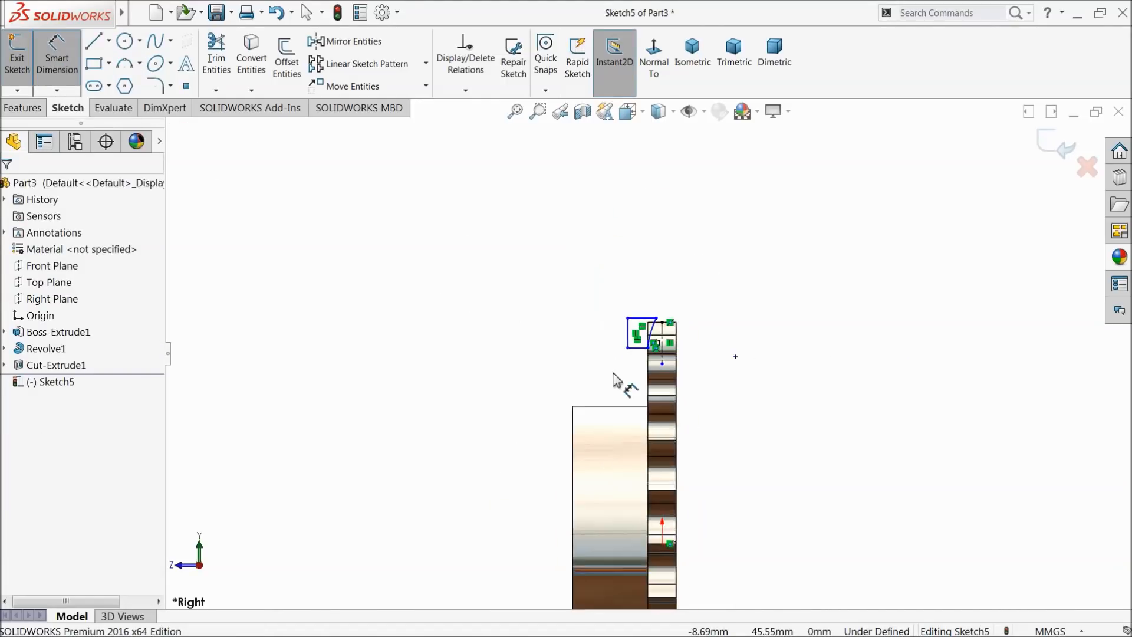
pyautogui.scroll(-3, 649, 424)
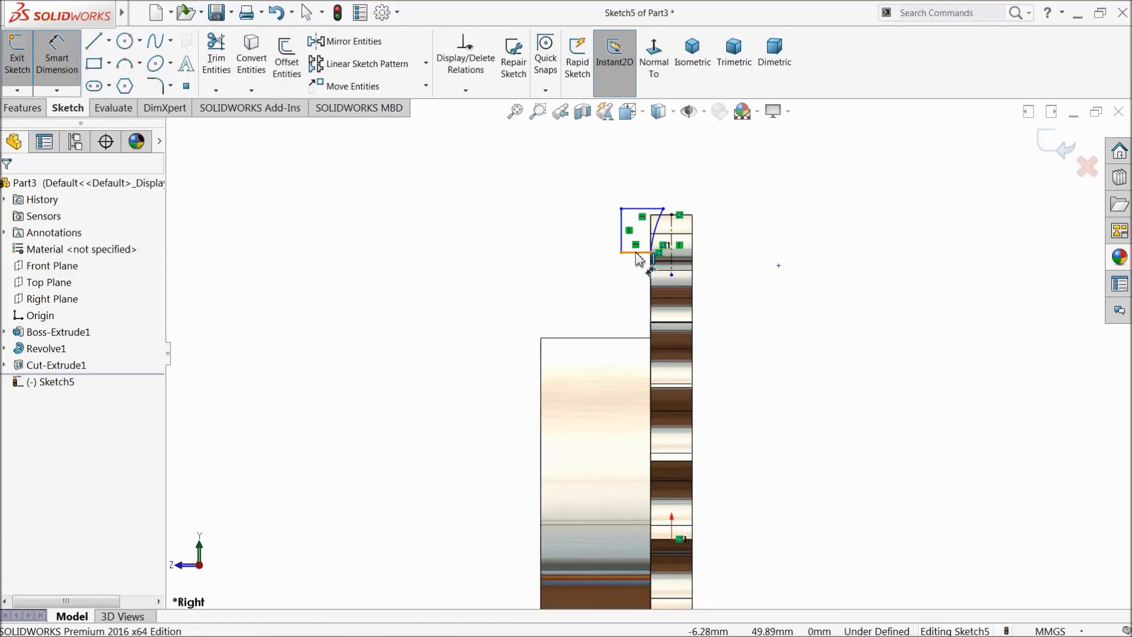
pyautogui.click(636, 254)
pyautogui.click(675, 538)
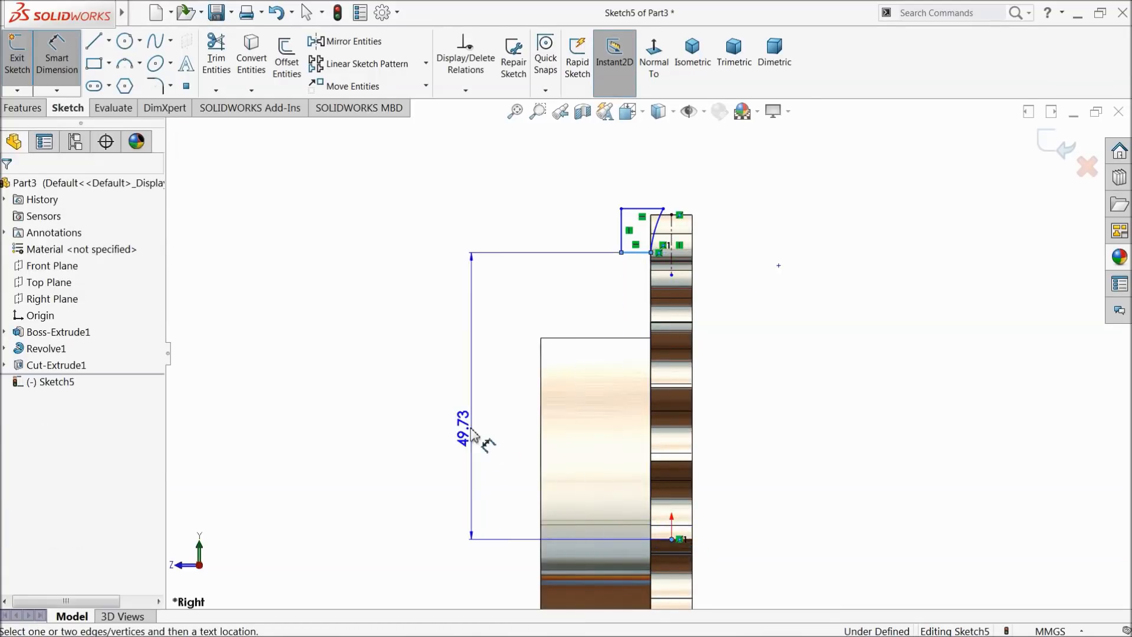
pyautogui.click(460, 422)
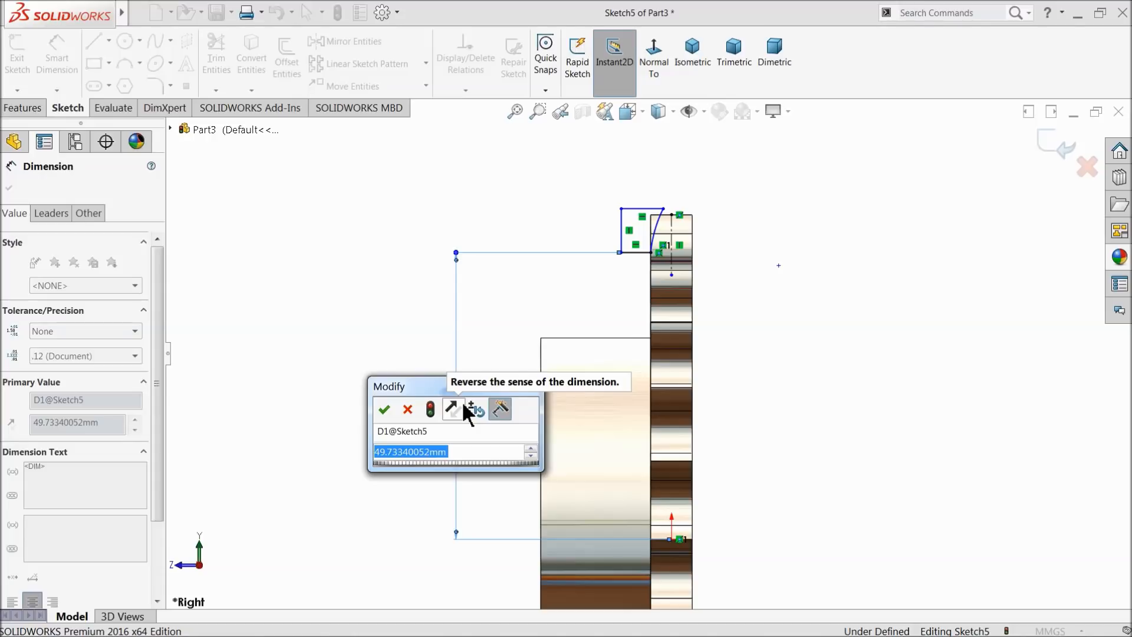
pyautogui.write('50.')
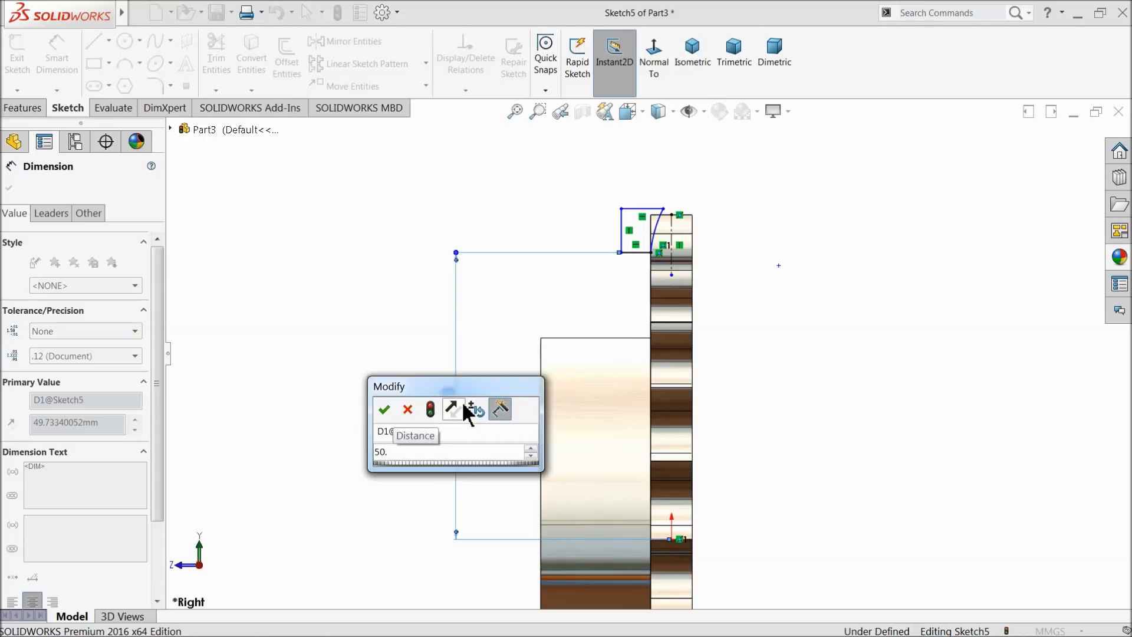
pyautogui.write('419')
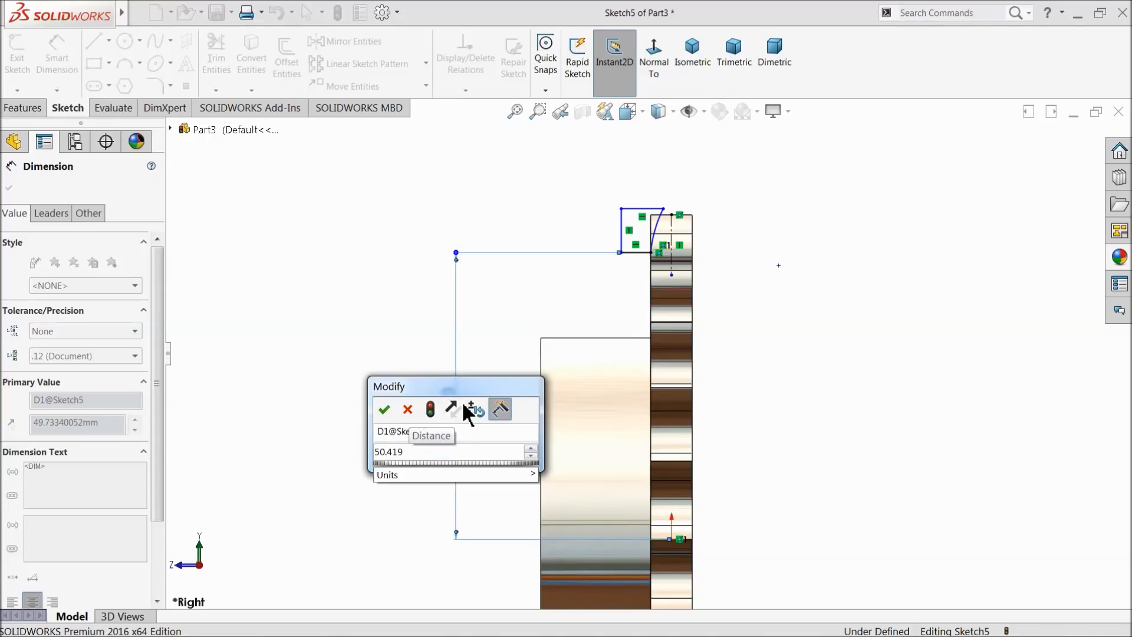
pyautogui.click(383, 410)
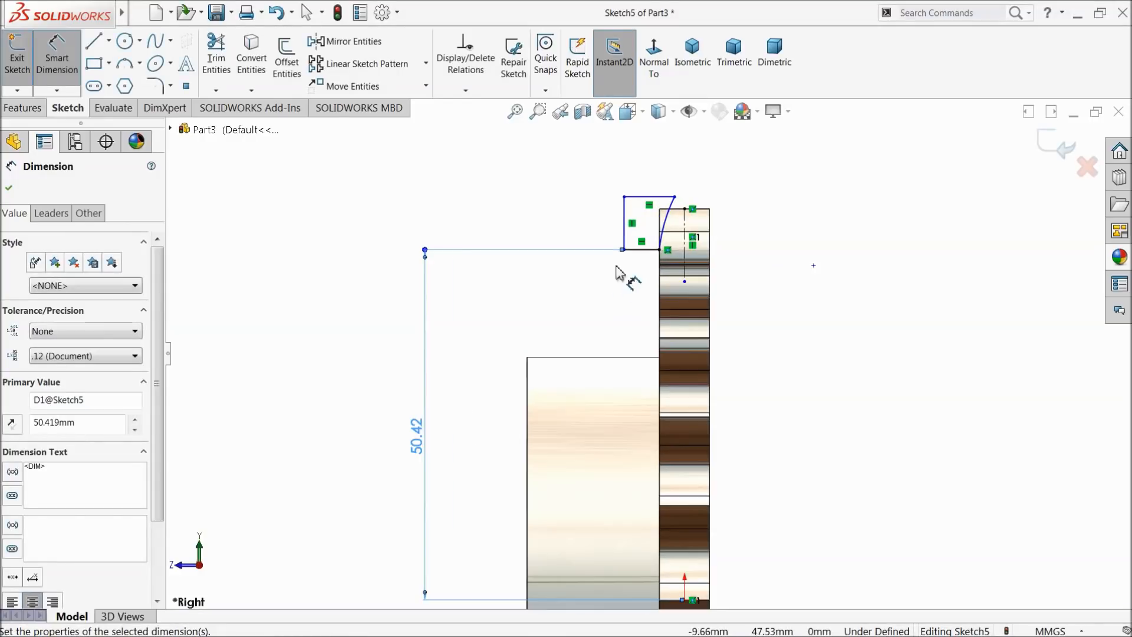
# Dimension the profile's upper horizontal line 56.89 mm from the origin
pyautogui.click(645, 197)
pyautogui.scroll(4, 579, 287)
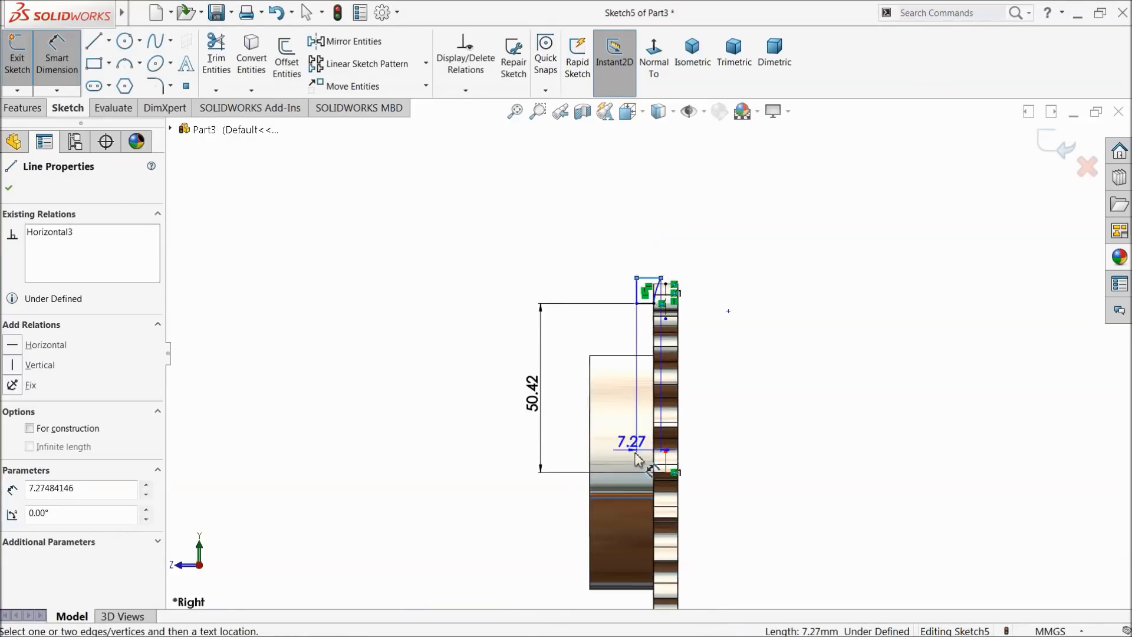
pyautogui.click(666, 472)
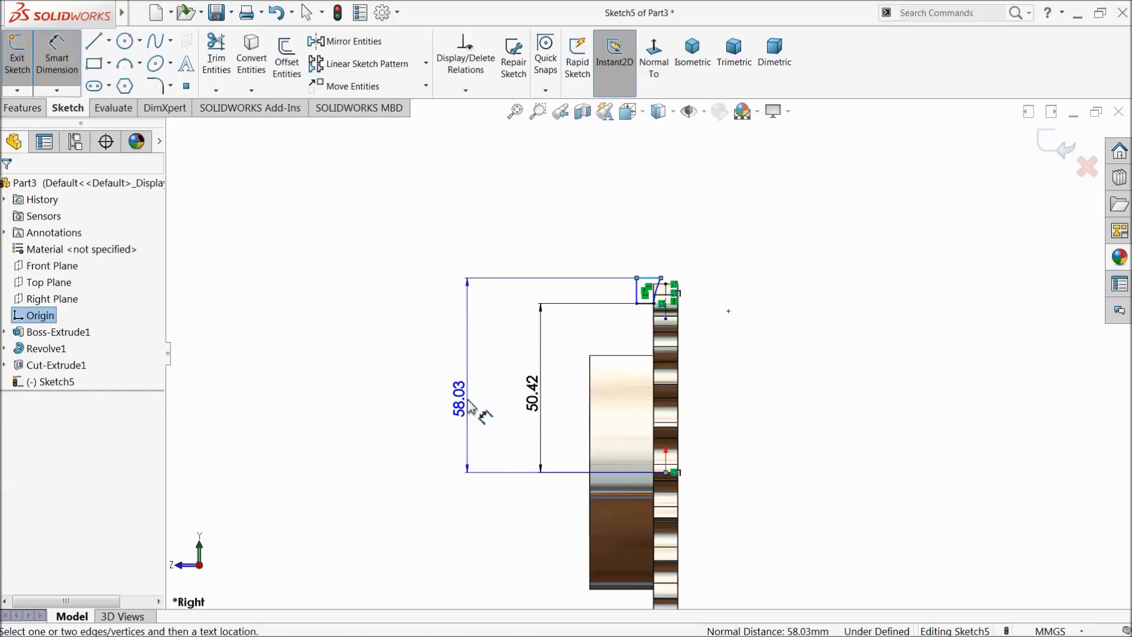
pyautogui.click(466, 397)
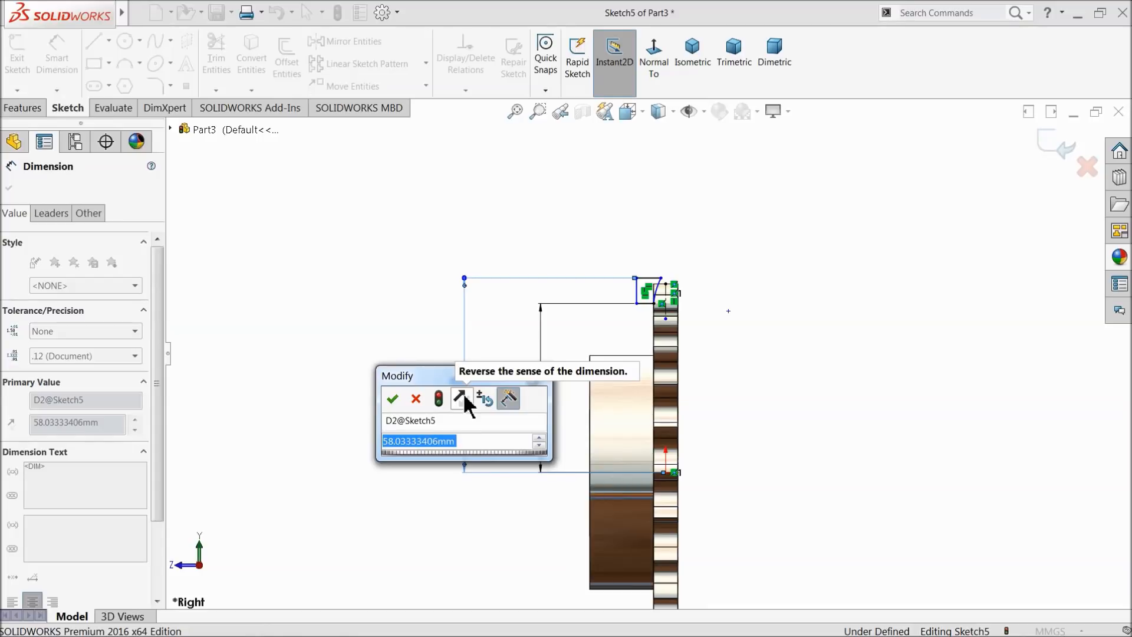
pyautogui.write('56.')
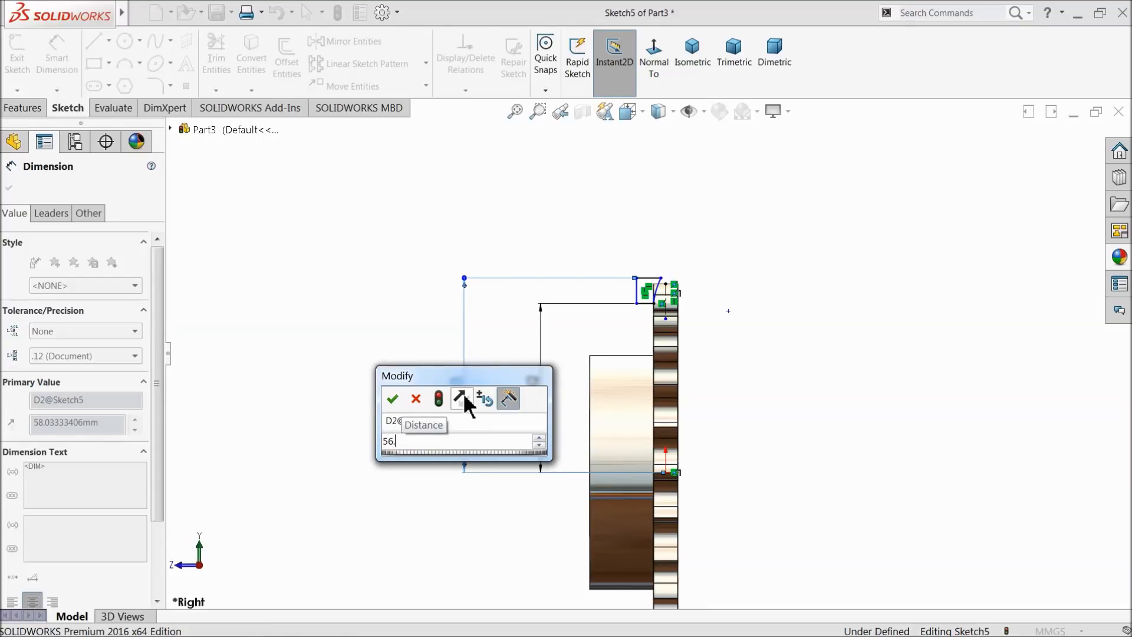
pyautogui.write('89')
pyautogui.press('Return')
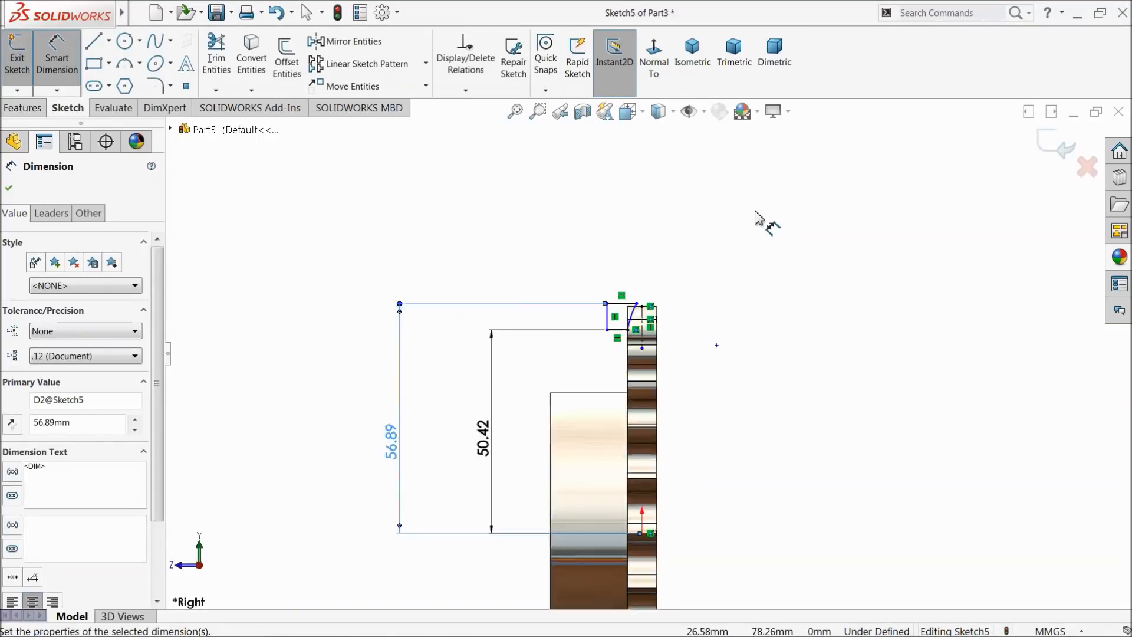
# Dimension the arc's radius as 12.7 mm
pyautogui.scroll(-6, 737, 229)
pyautogui.scroll(-3, 598, 354)
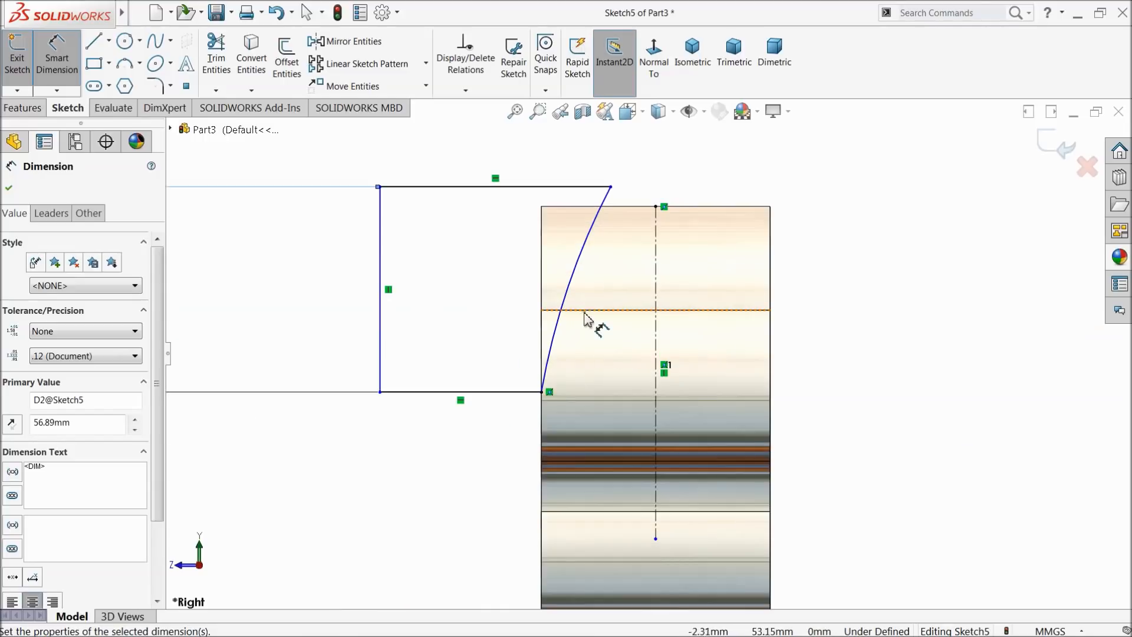
pyautogui.click(574, 284)
pyautogui.click(607, 288)
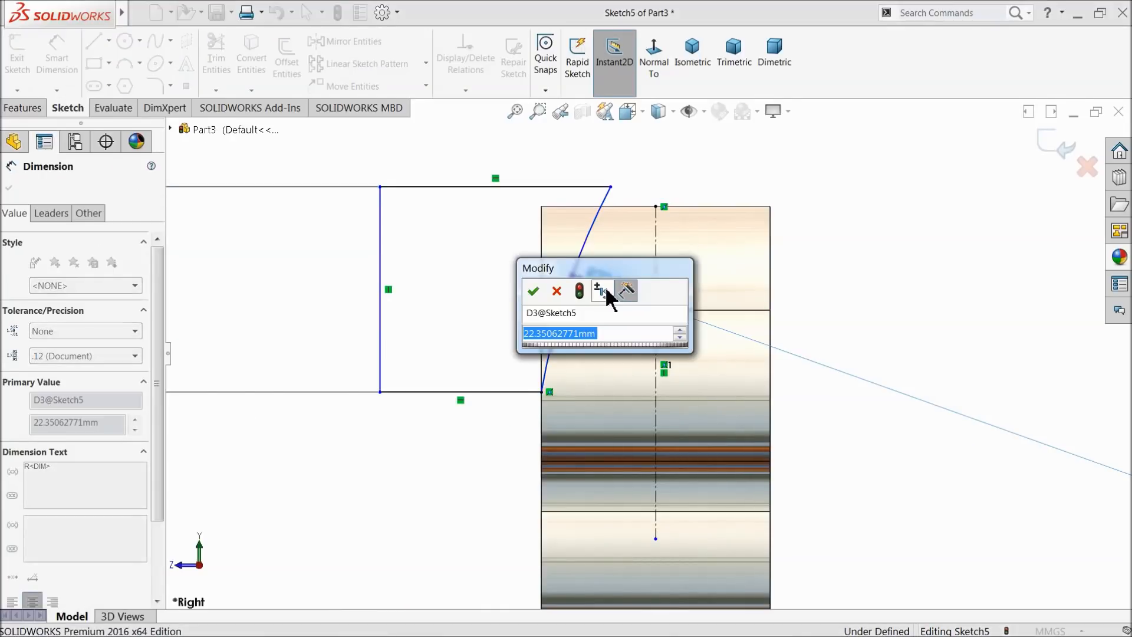
pyautogui.write('7')
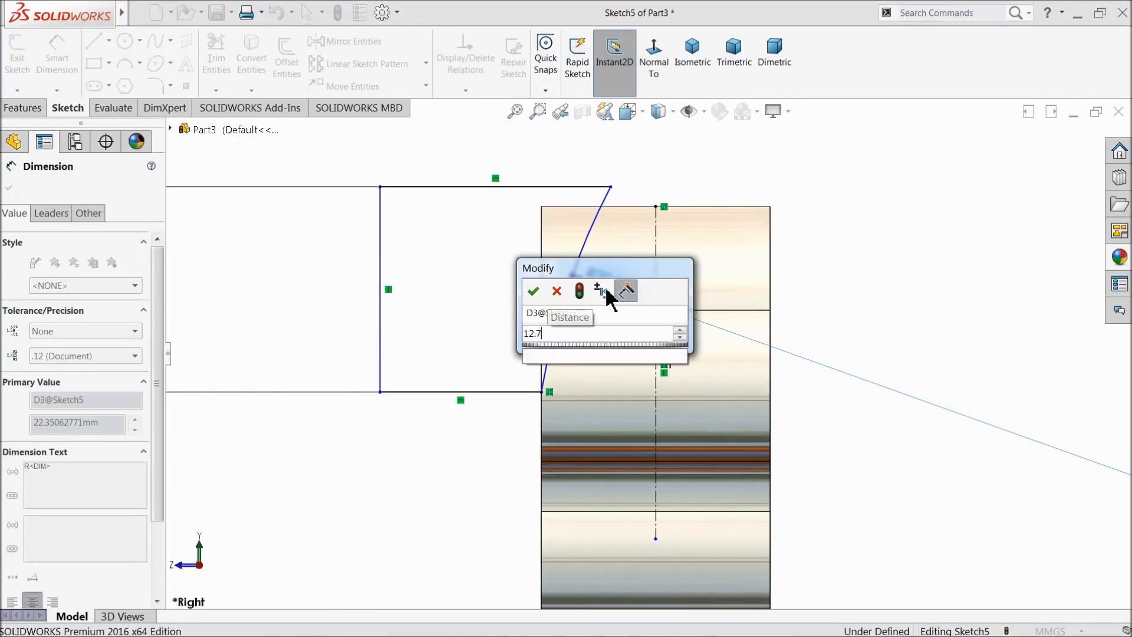
pyautogui.press('Return')
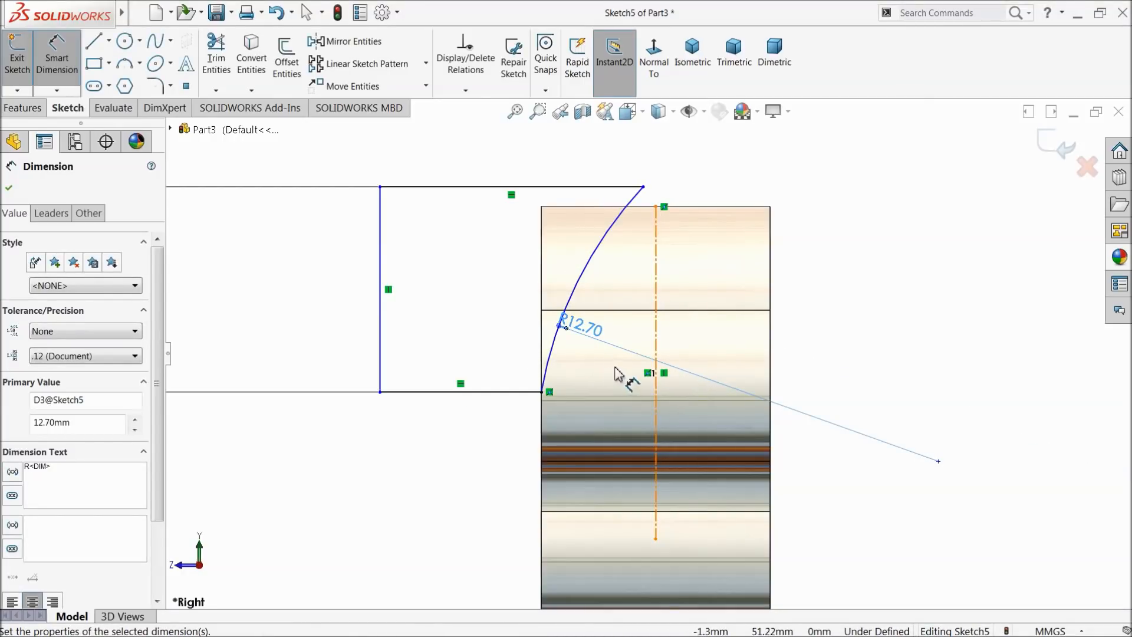
pyautogui.click(9, 187)
# Mirror the profile's arc and three straight lines about the vertical centerline through the tooth width, keeping the originals
pyautogui.click(359, 42)
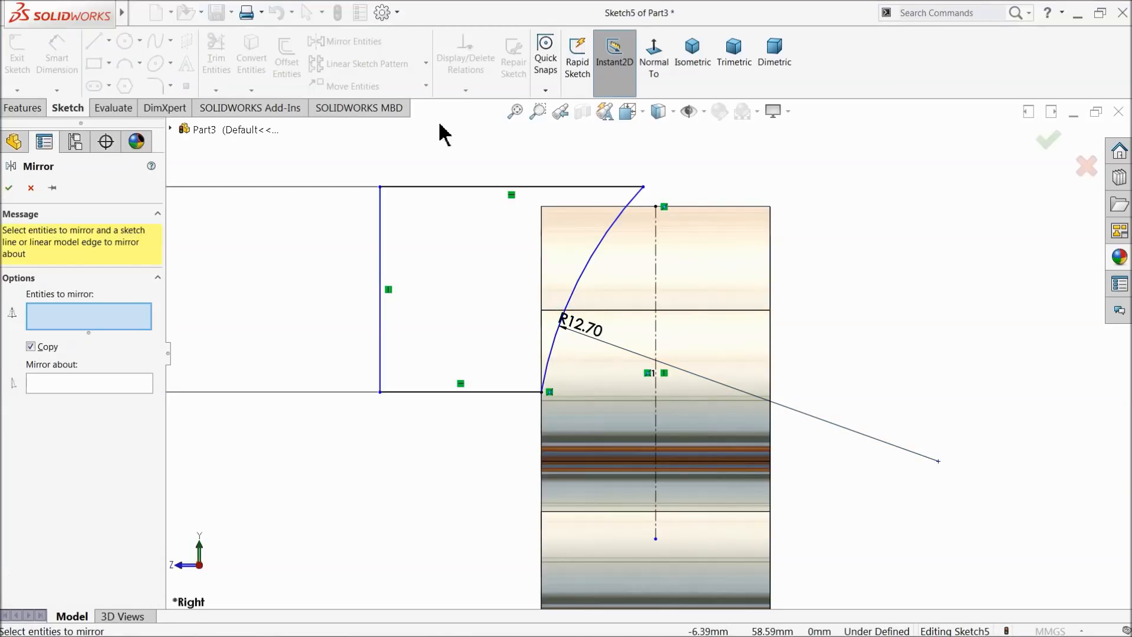
pyautogui.click(603, 245)
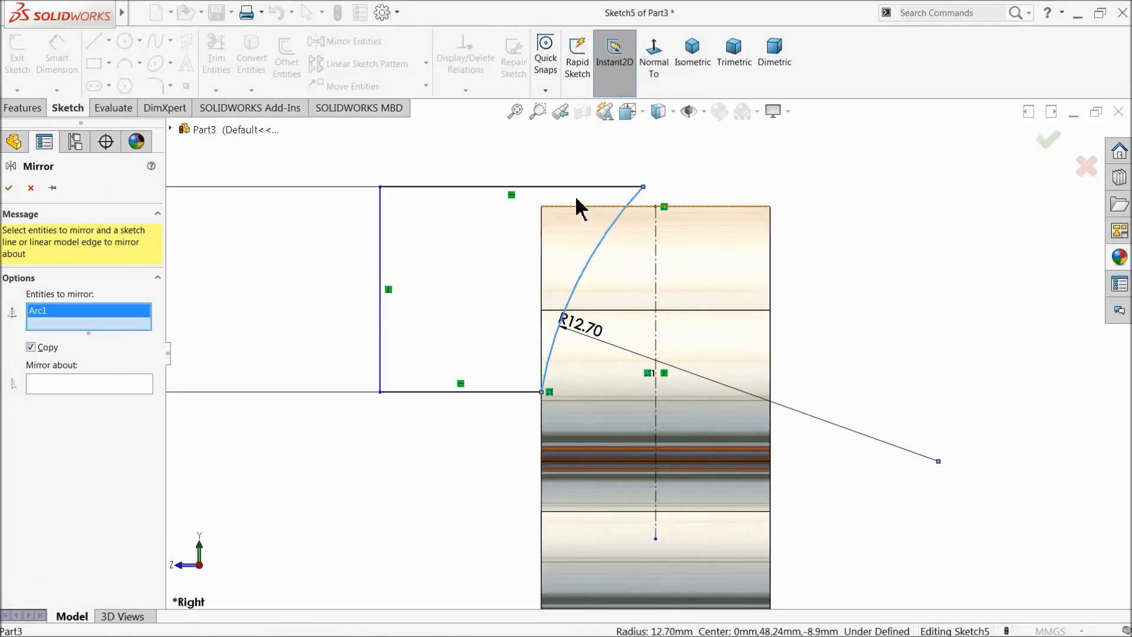
pyautogui.click(576, 188)
pyautogui.click(501, 391)
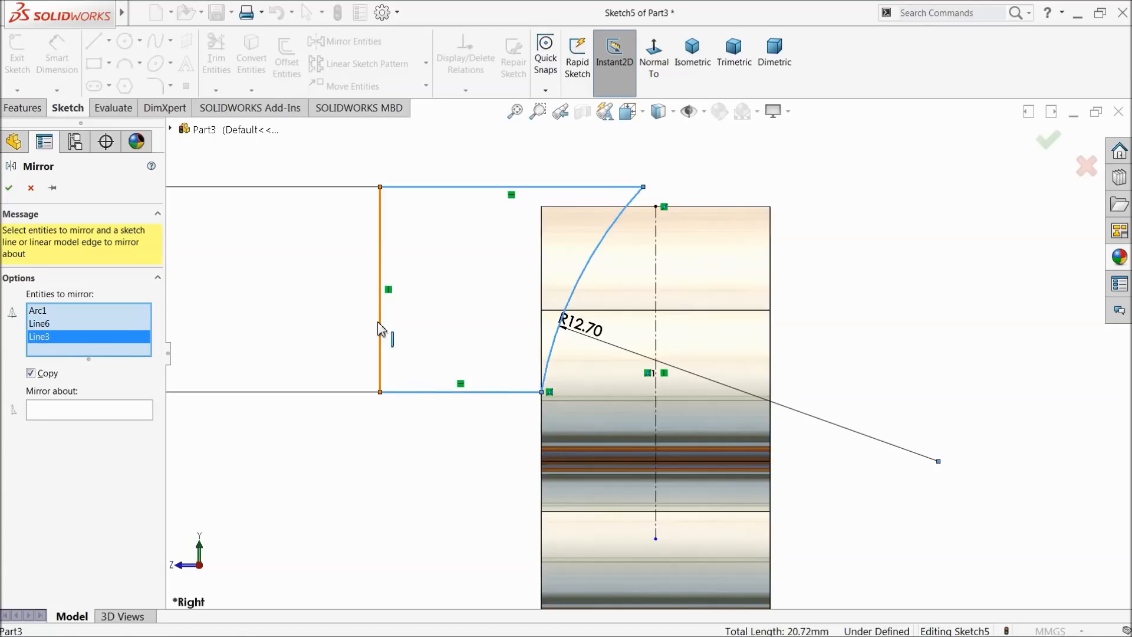
pyautogui.click(380, 329)
pyautogui.click(138, 422)
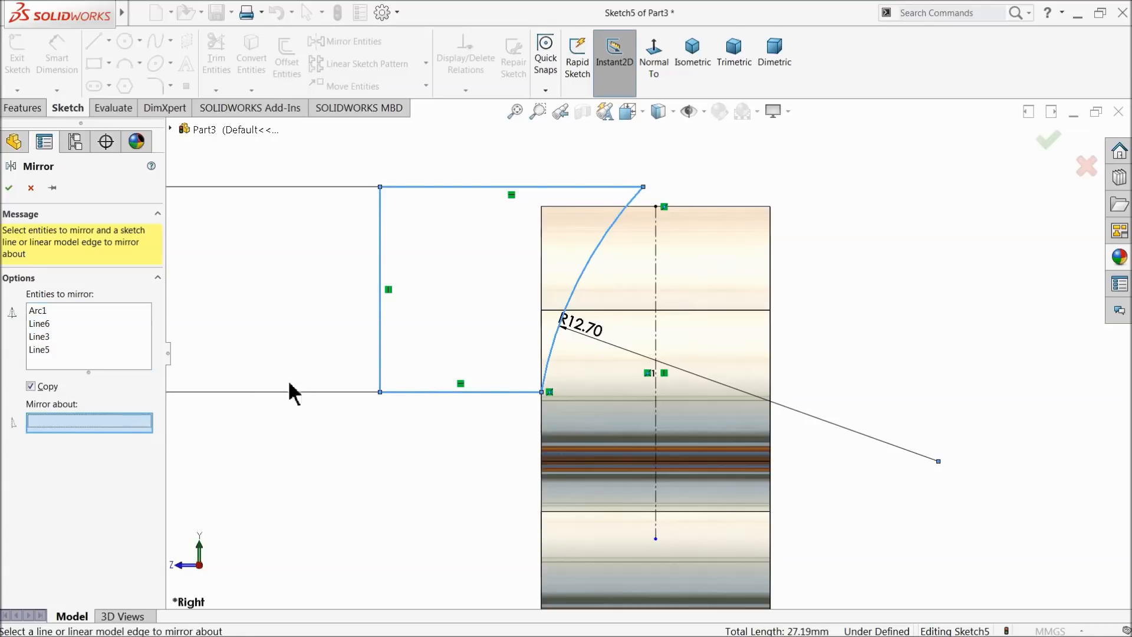
pyautogui.click(656, 272)
pyautogui.click(9, 188)
# Draw a horizontal construction centerline from the origin, extending outward past the sprocket's face on the side away from the hub
pyautogui.scroll(10, 419, 283)
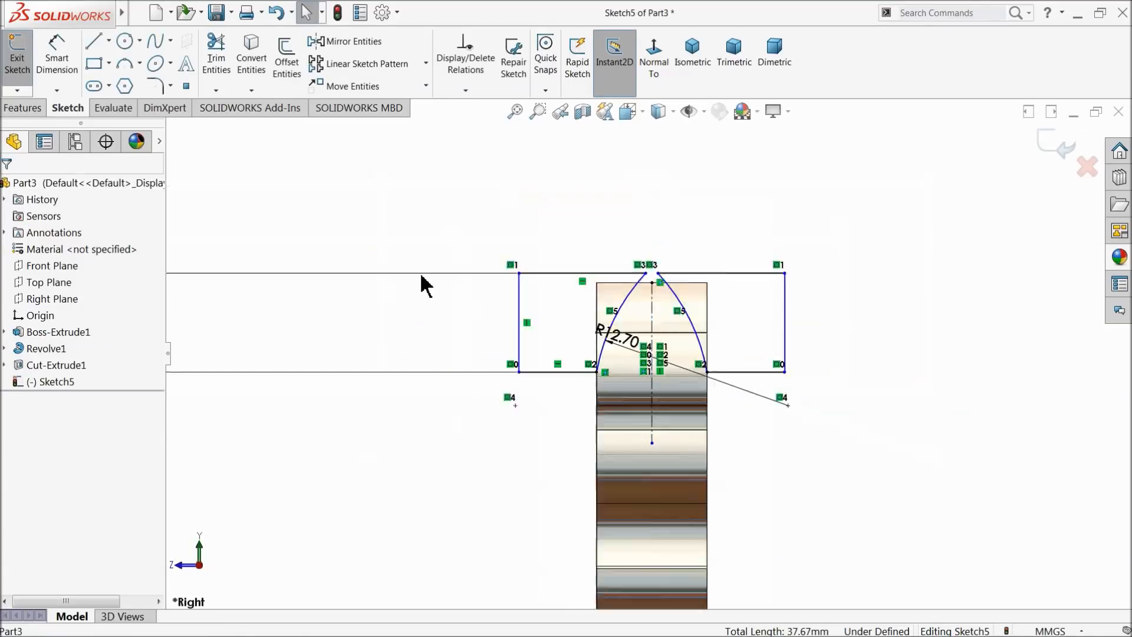
pyautogui.scroll(-8, 579, 409)
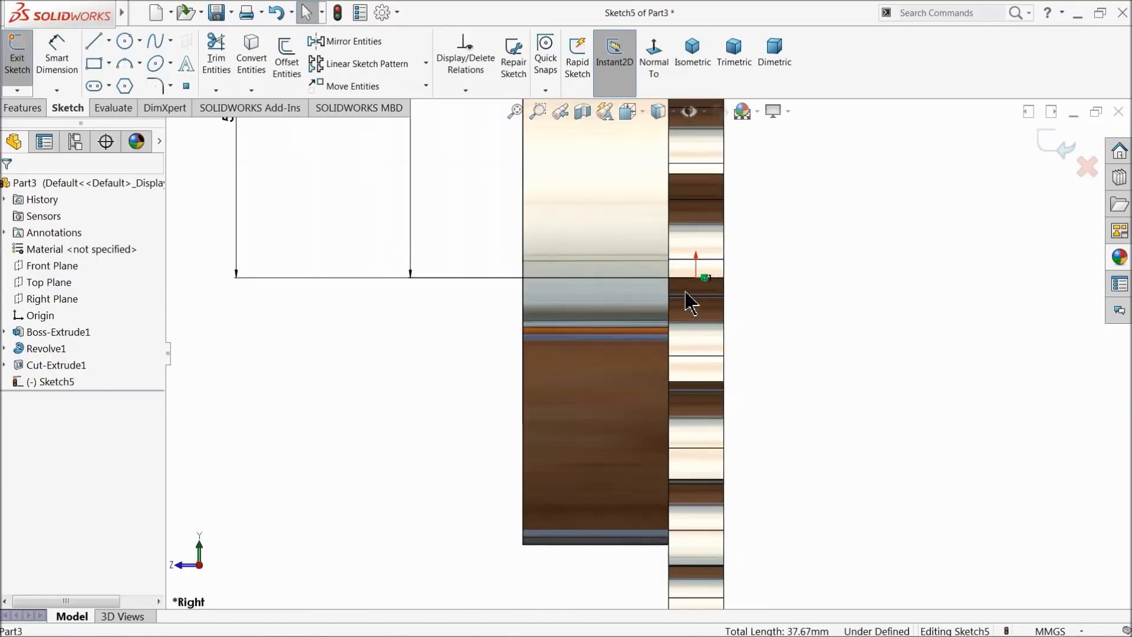
pyautogui.click(108, 63)
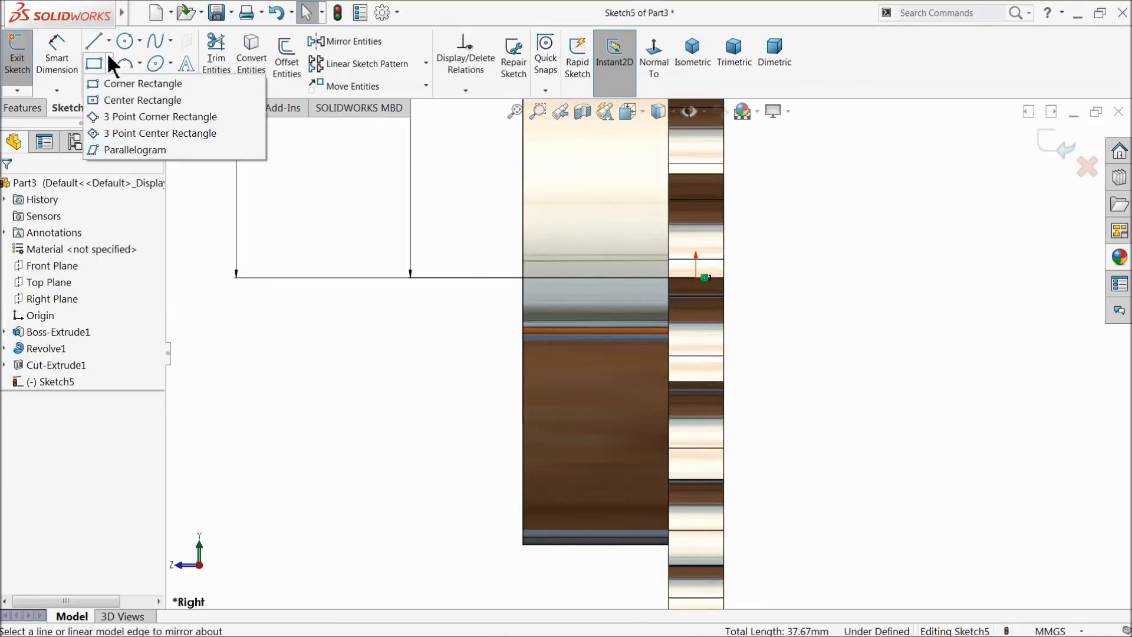
pyautogui.click(108, 40)
pyautogui.click(121, 77)
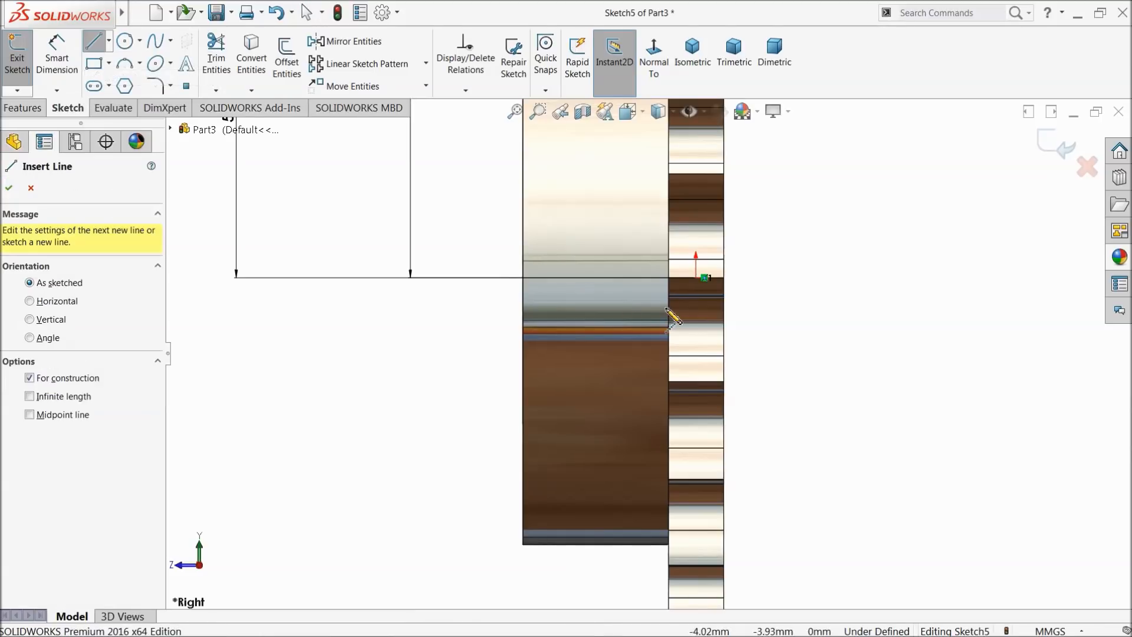
pyautogui.click(696, 278)
pyautogui.click(893, 277)
pyautogui.rightClick(904, 216)
pyautogui.click(944, 223)
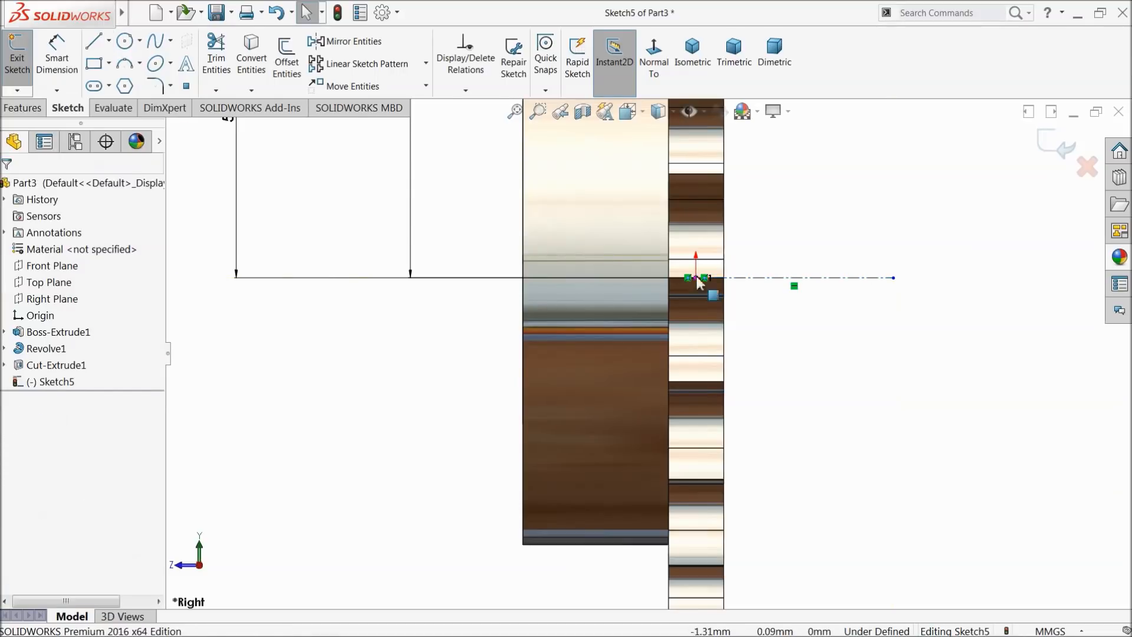
# Revolve-cut both mirrored profiles 360 degrees about the horizontal centerline to shape the sprocket teeth
pyautogui.click(18, 108)
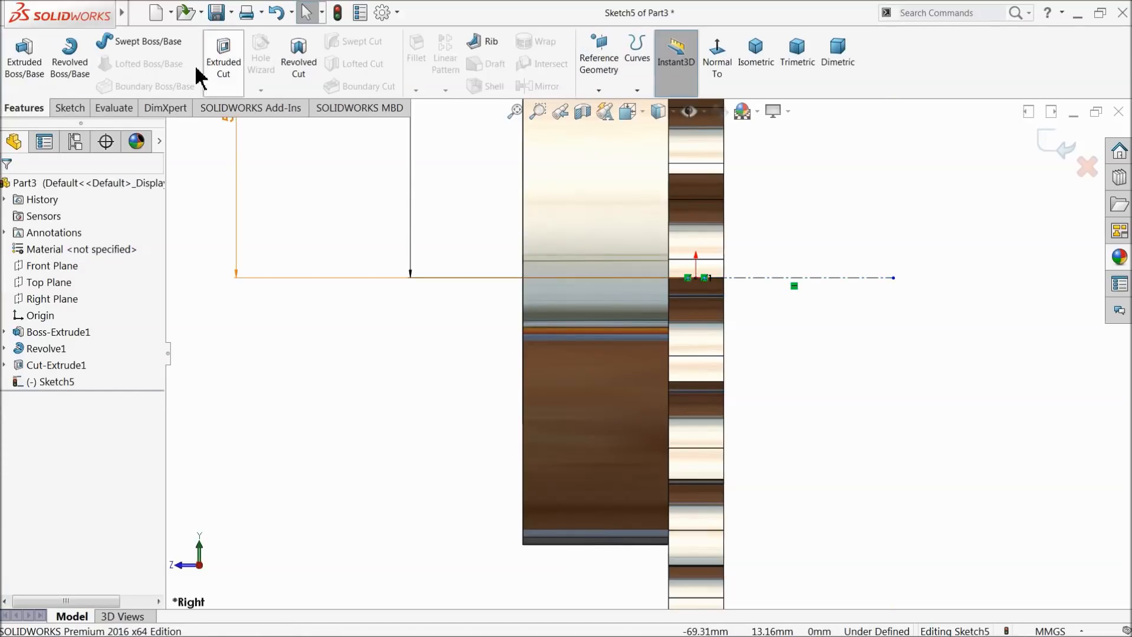
pyautogui.click(301, 58)
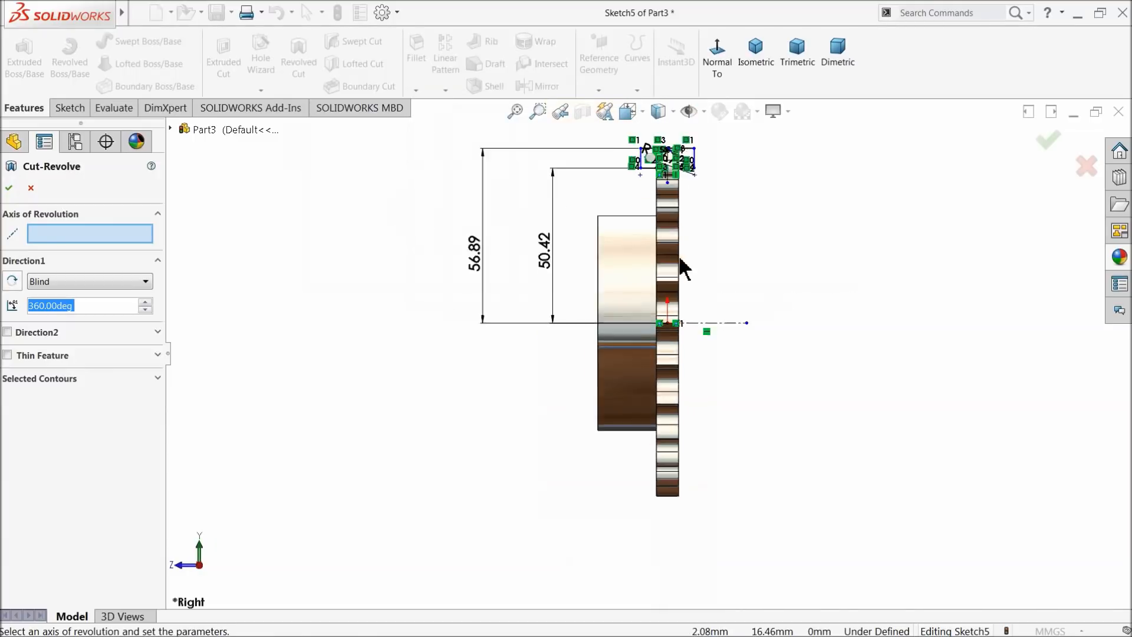
pyautogui.click(702, 330)
pyautogui.scroll(-4, 705, 317)
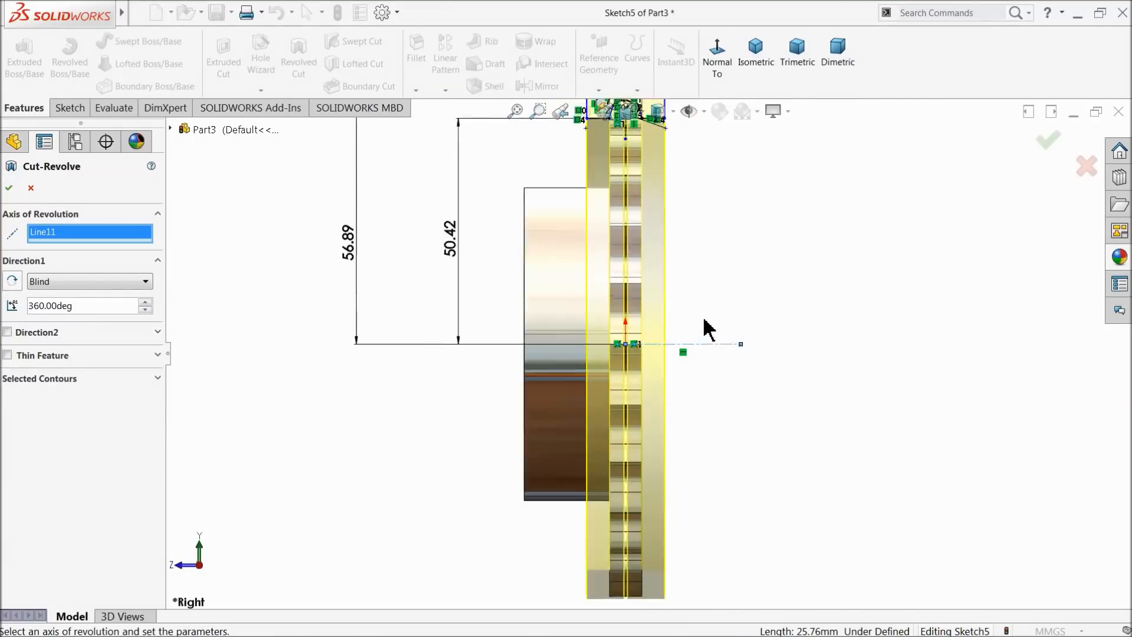
pyautogui.scroll(4, 665, 325)
pyautogui.moveTo(698, 278); pyautogui.dragTo(643, 271, button='middle')
pyautogui.scroll(-5, 634, 266)
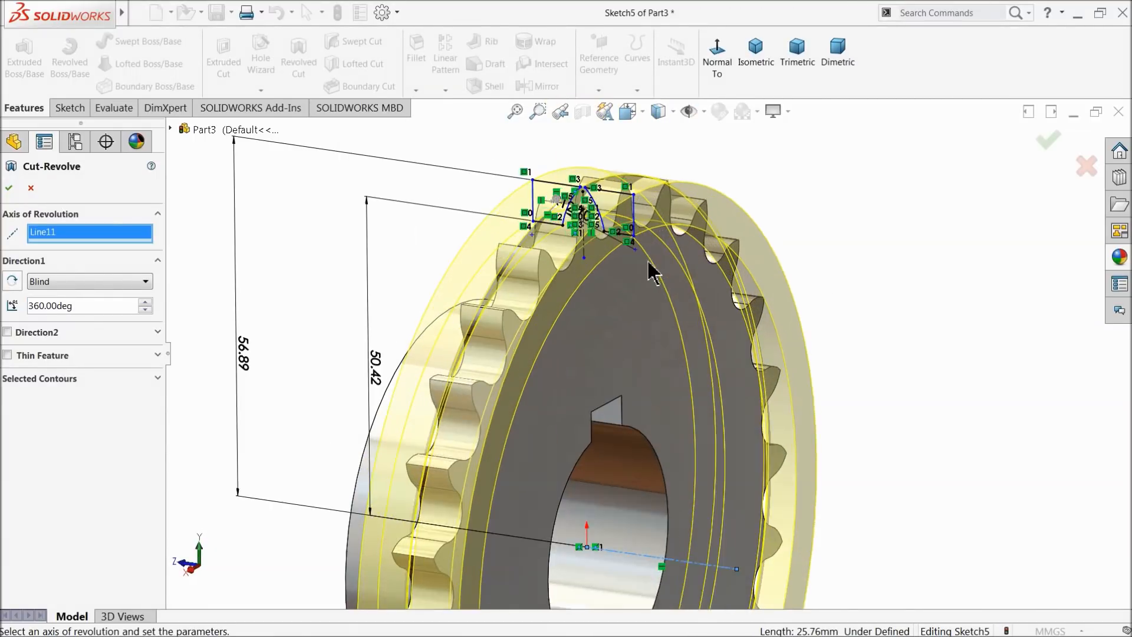
pyautogui.click(10, 189)
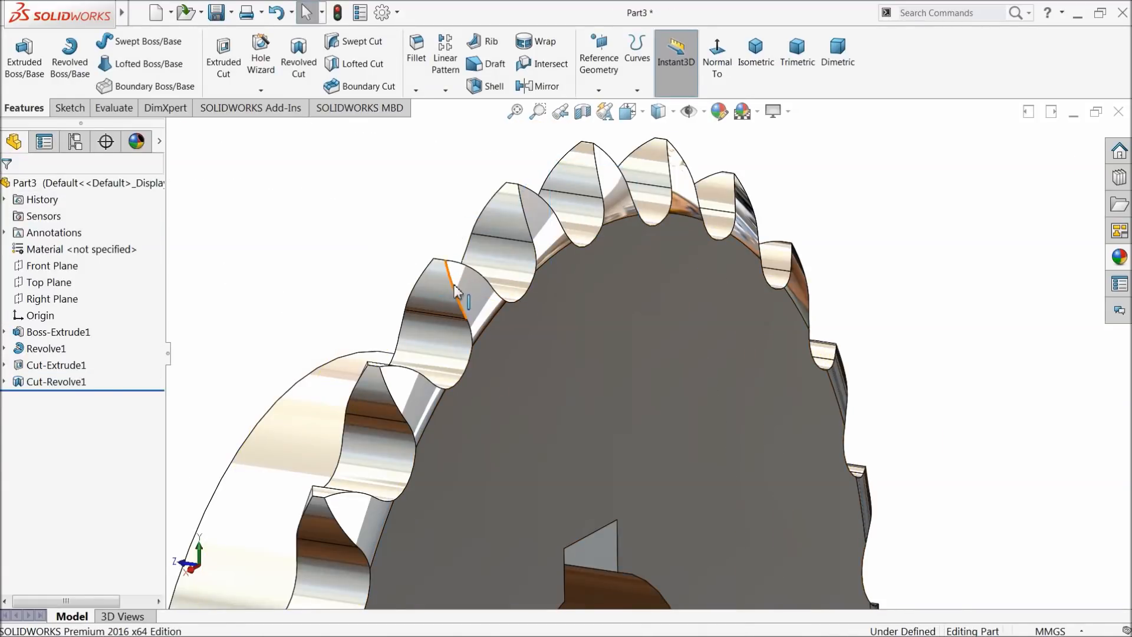
# Chamfer the outer circular edge of the hub's end face with a distance of 1.5875 mm at 45 degrees
pyautogui.moveTo(458, 291); pyautogui.dragTo(557, 281, button='middle')
pyautogui.scroll(6, 558, 369)
pyautogui.moveTo(583, 379); pyautogui.dragTo(602, 471, button='middle')
pyautogui.scroll(-4, 598, 470)
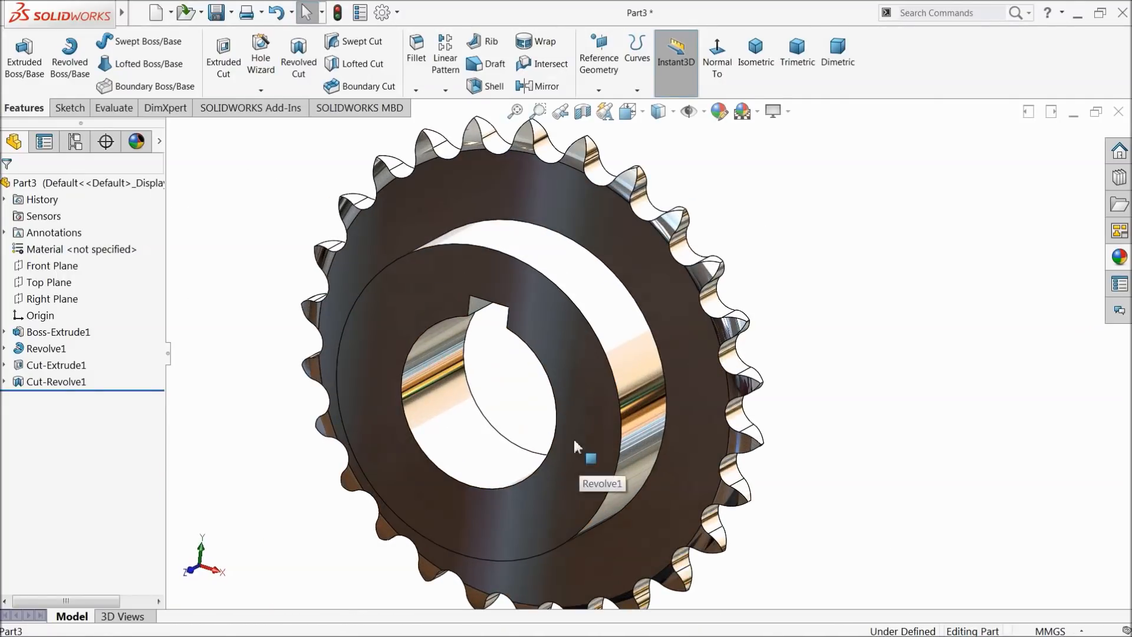
pyautogui.click(416, 90)
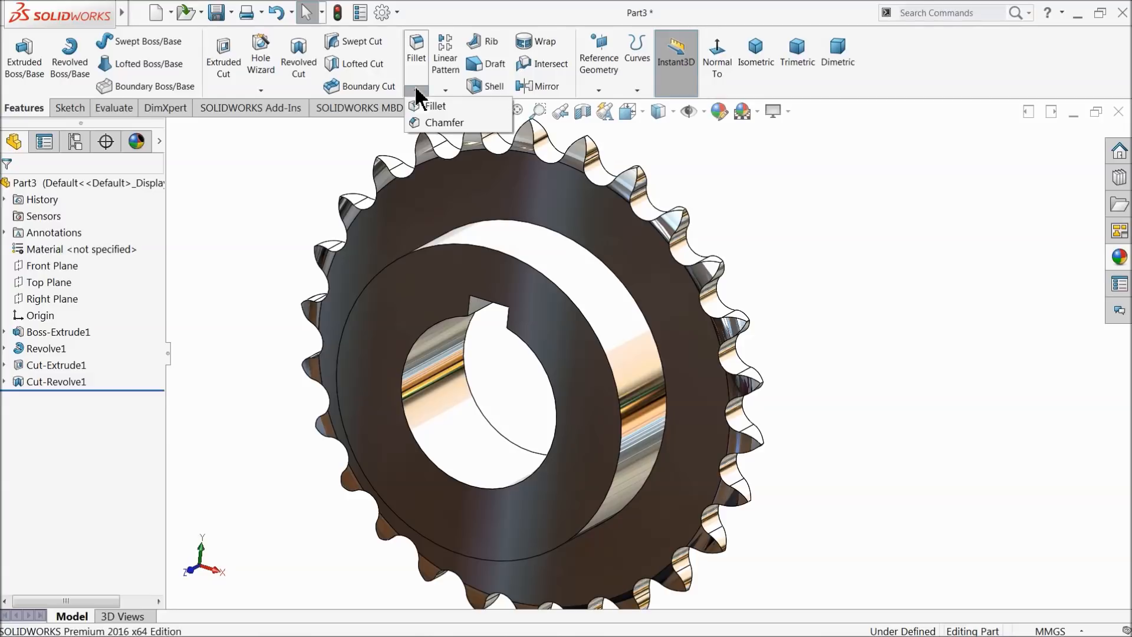
pyautogui.click(441, 125)
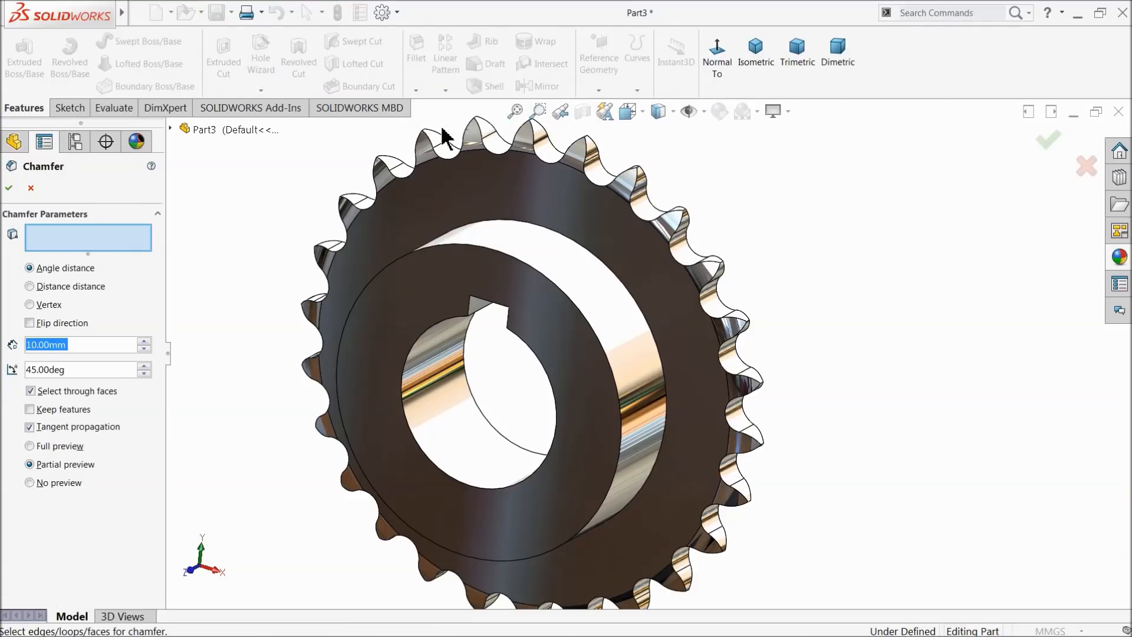
pyautogui.write('1.5875')
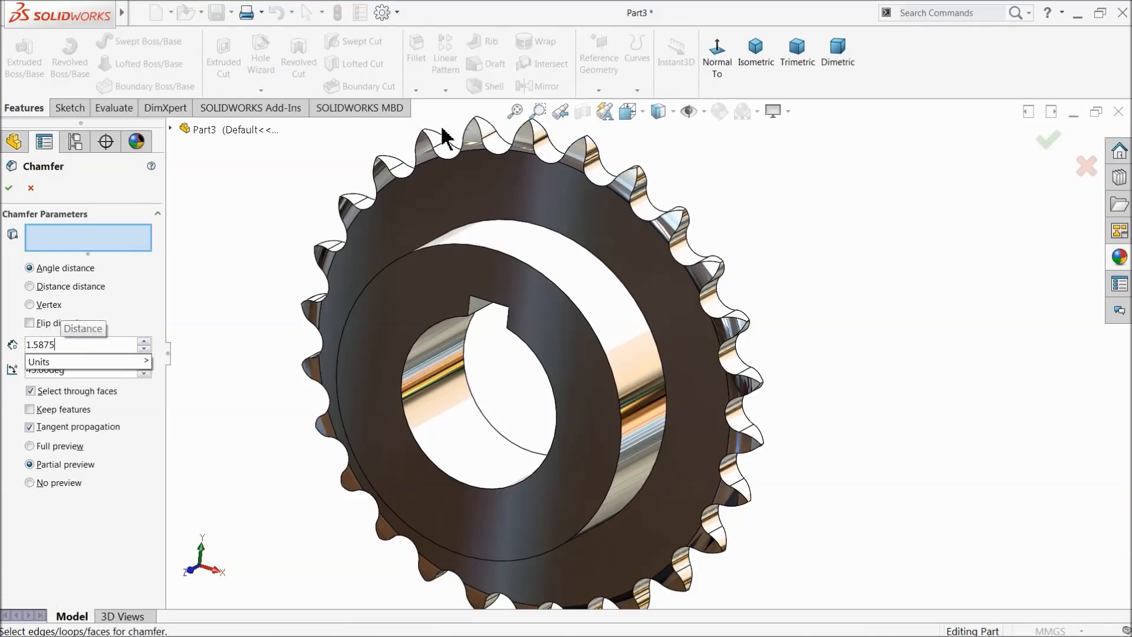
pyautogui.press('Return')
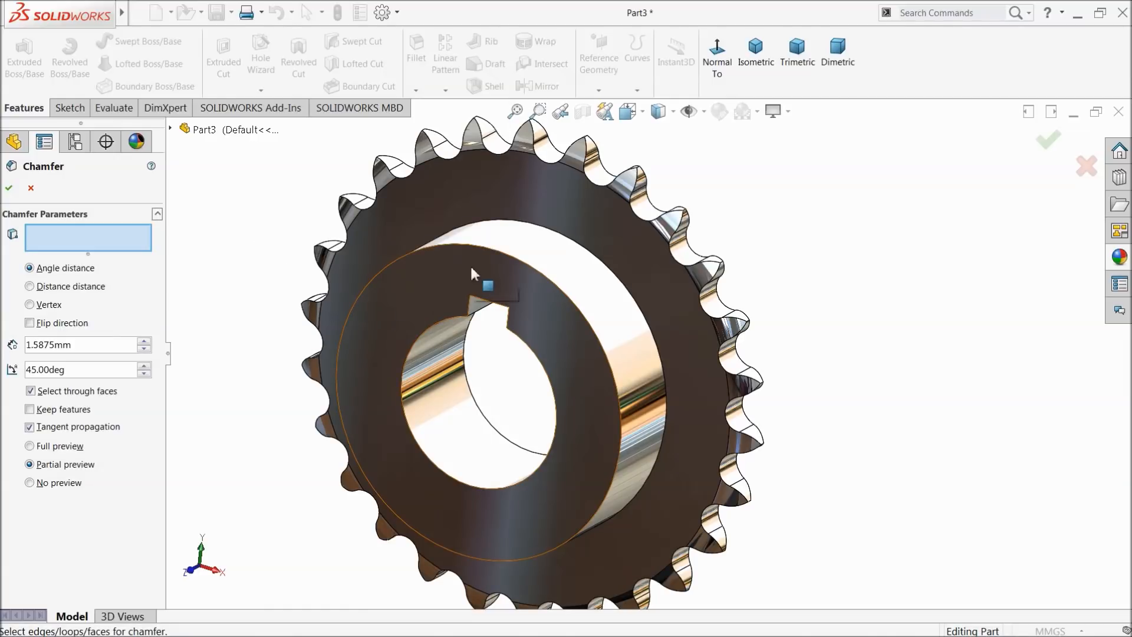
pyautogui.click(480, 246)
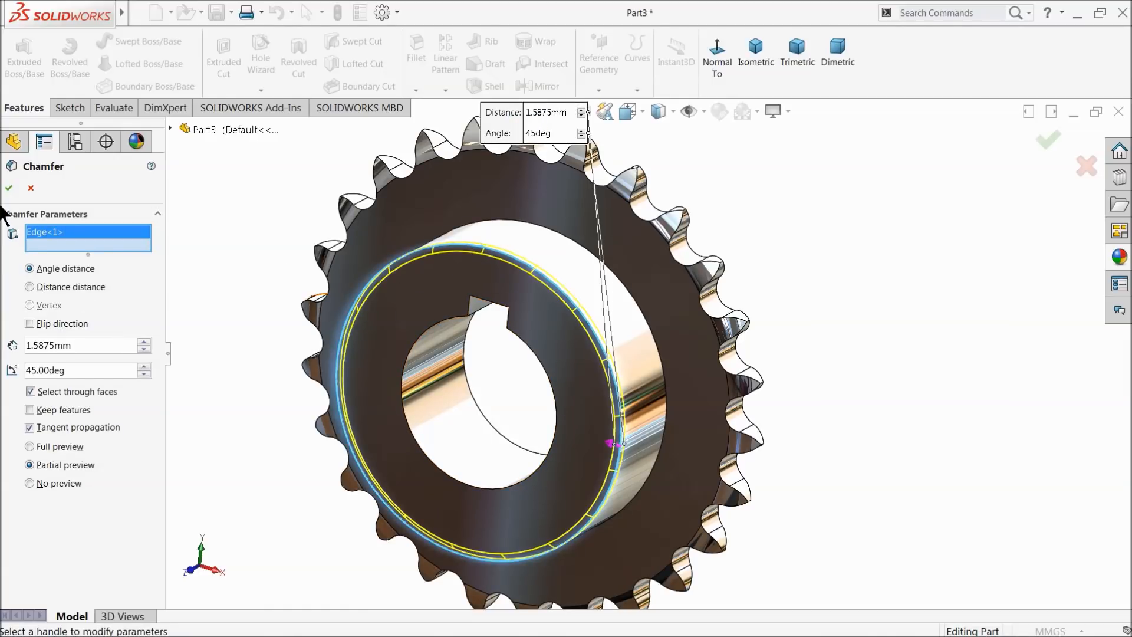
pyautogui.click(8, 187)
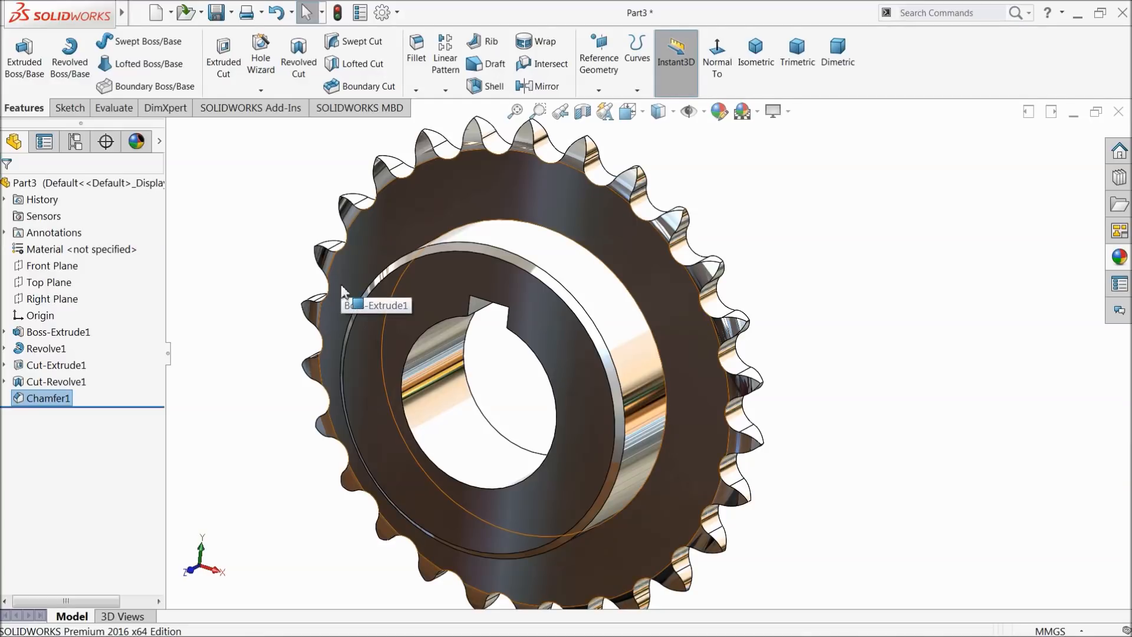
# Create a reference axis through the cylindrical face of the sprocket's bore
pyautogui.moveTo(662, 273); pyautogui.dragTo(657, 303, button='middle')
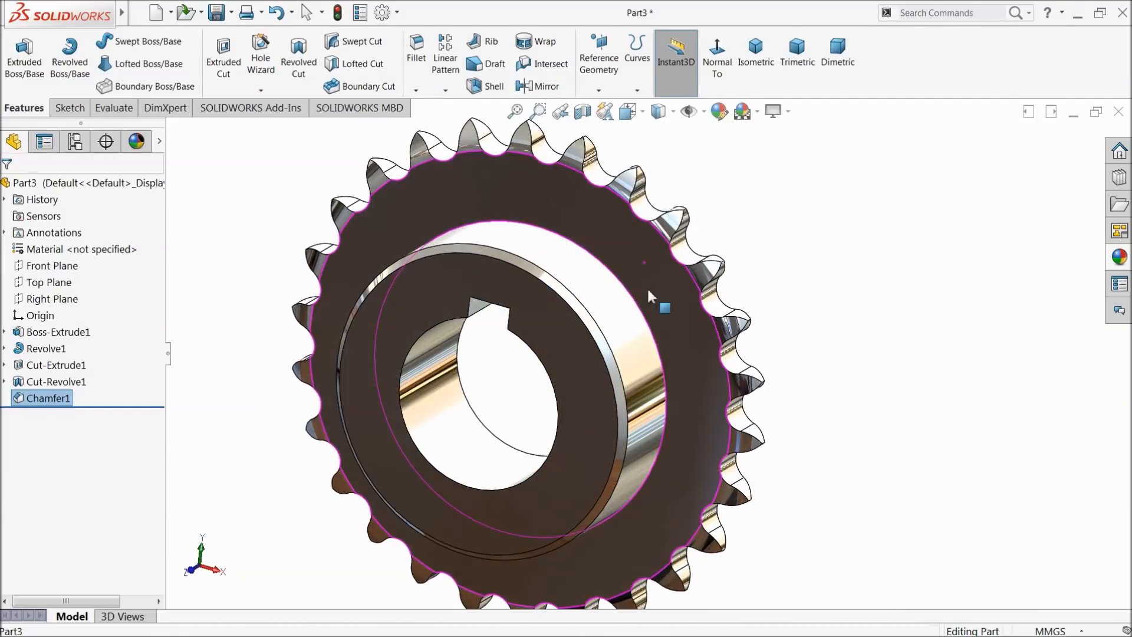
pyautogui.click(449, 426)
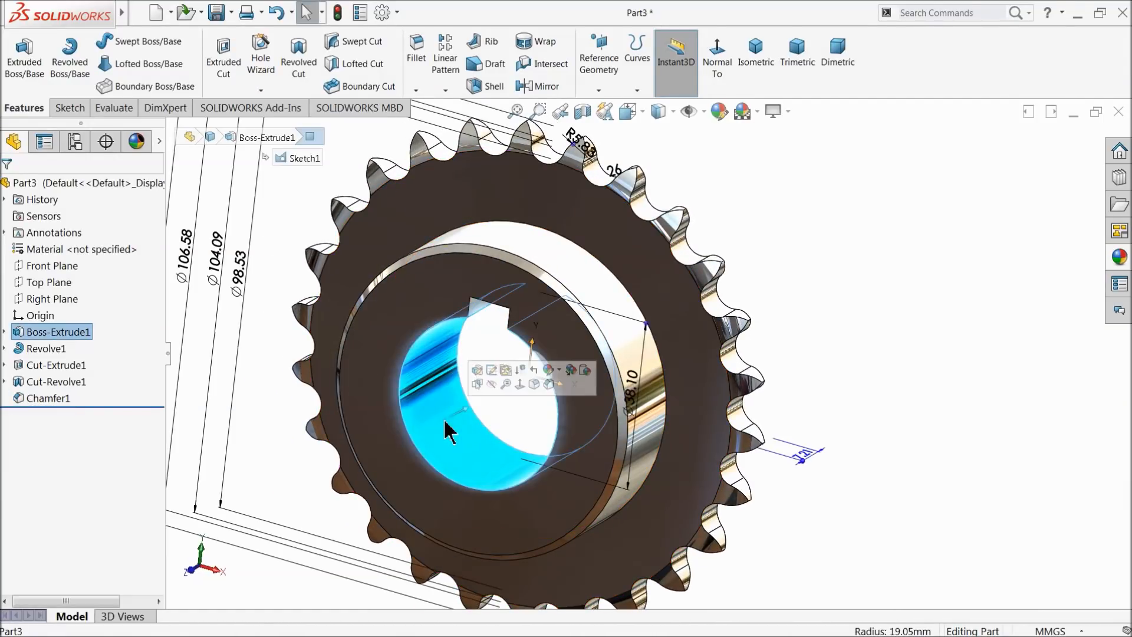
pyautogui.click(598, 91)
pyautogui.click(589, 120)
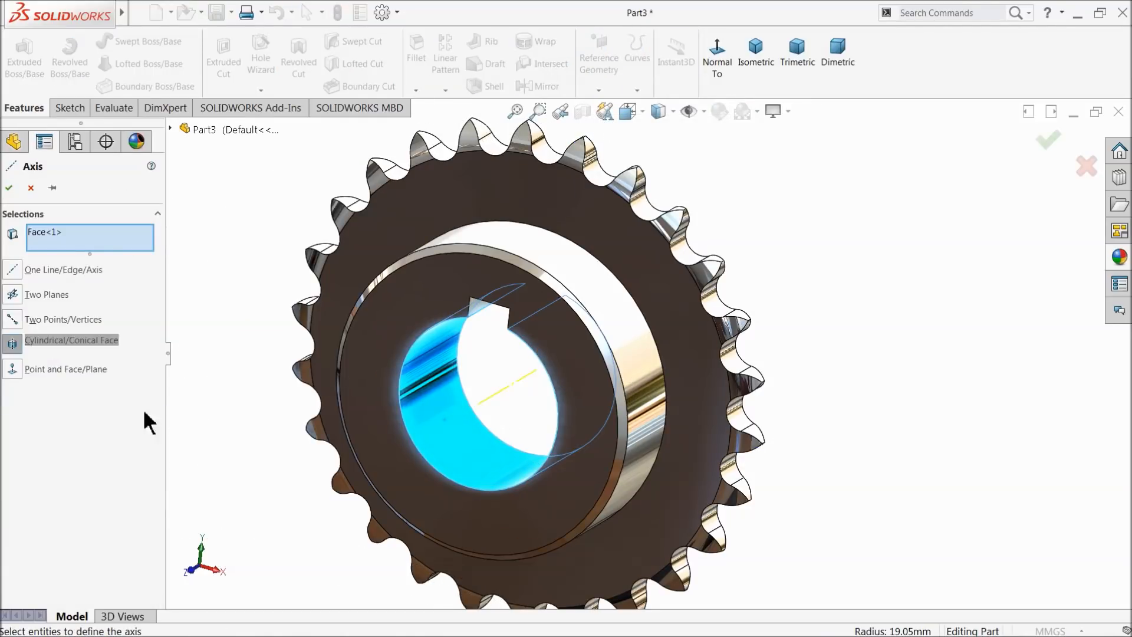
pyautogui.click(10, 188)
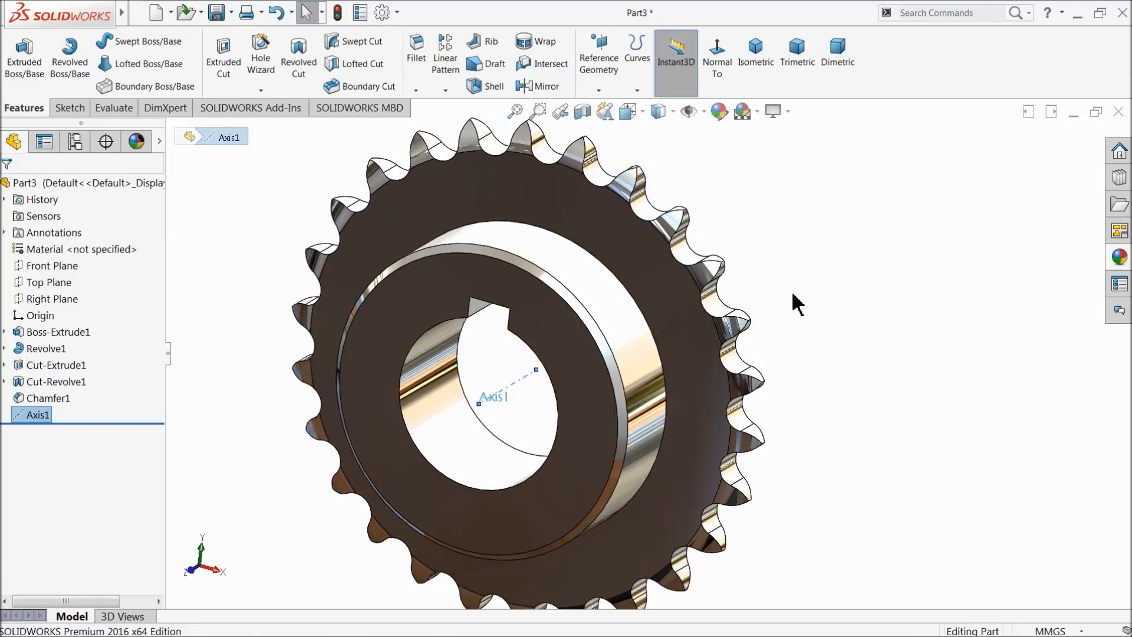
pyautogui.click(784, 371)
# Save the part as 3.sprocket in the Chain & Sproket mechanism folder
pyautogui.moveTo(784, 374); pyautogui.dragTo(632, 424, button='middle')
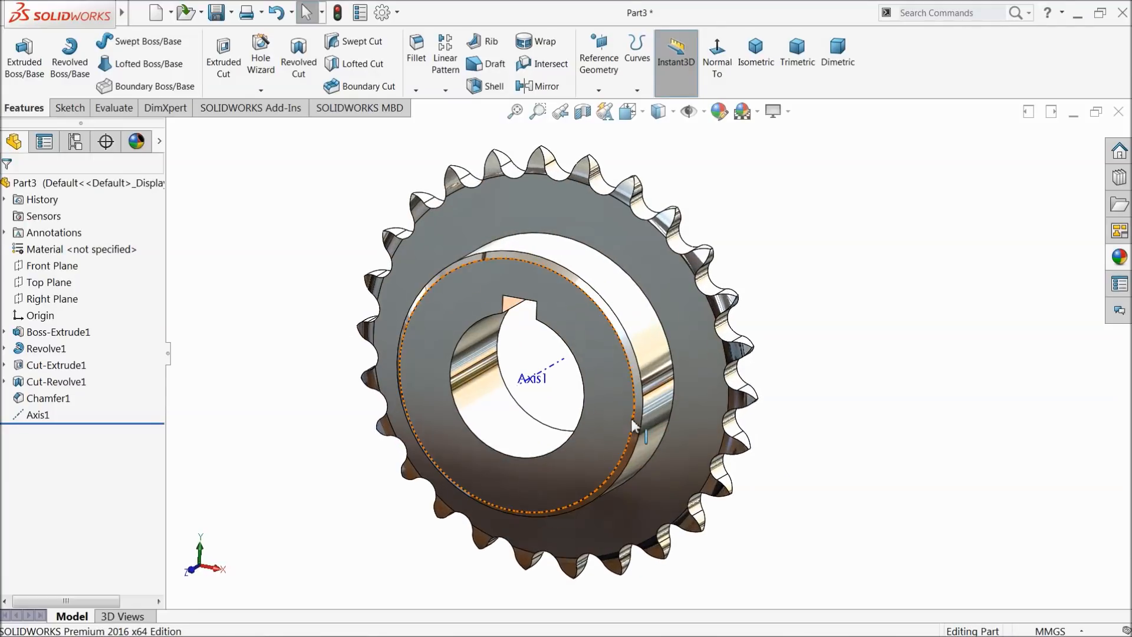
pyautogui.click(217, 18)
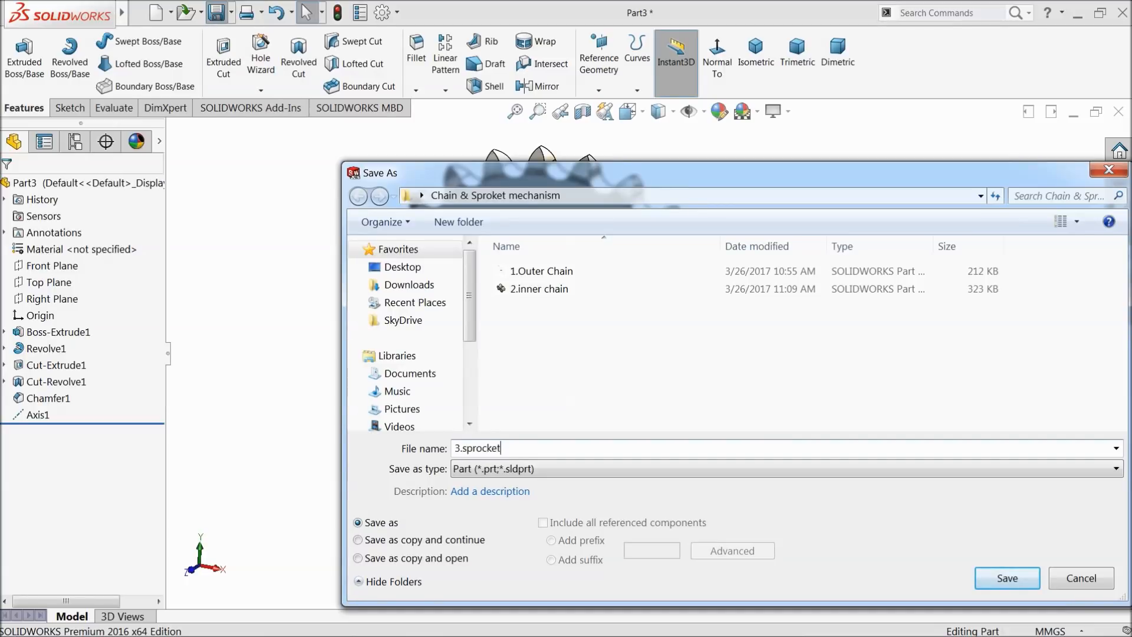
pyautogui.click(996, 579)
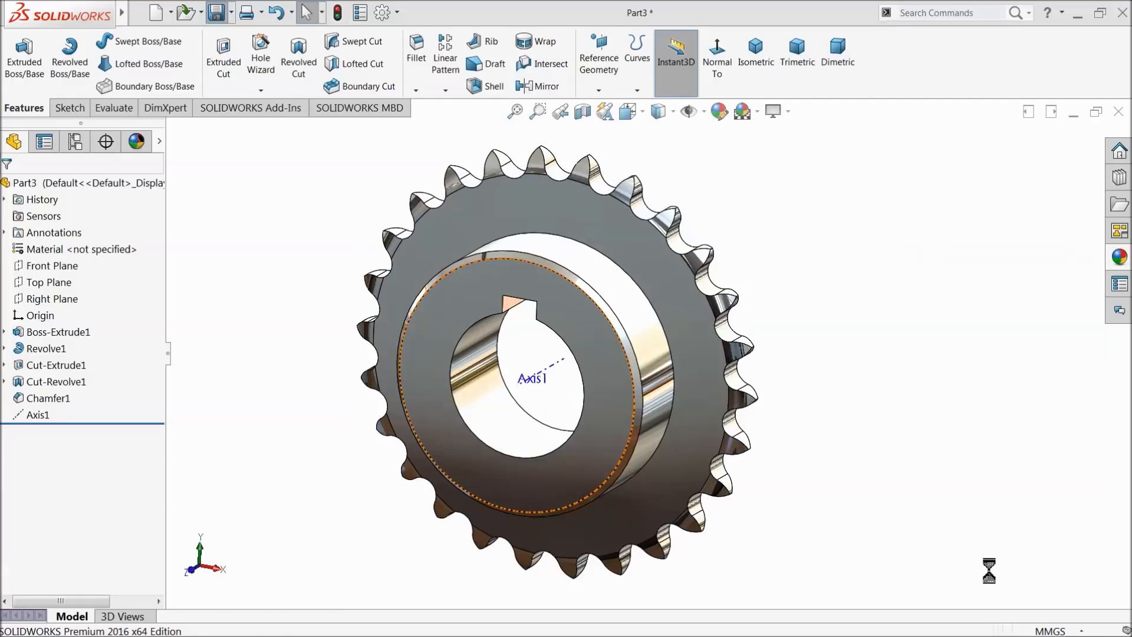
pyautogui.scroll(-2, 534, 382)
pyautogui.moveTo(554, 393); pyautogui.dragTo(558, 389, button='middle')
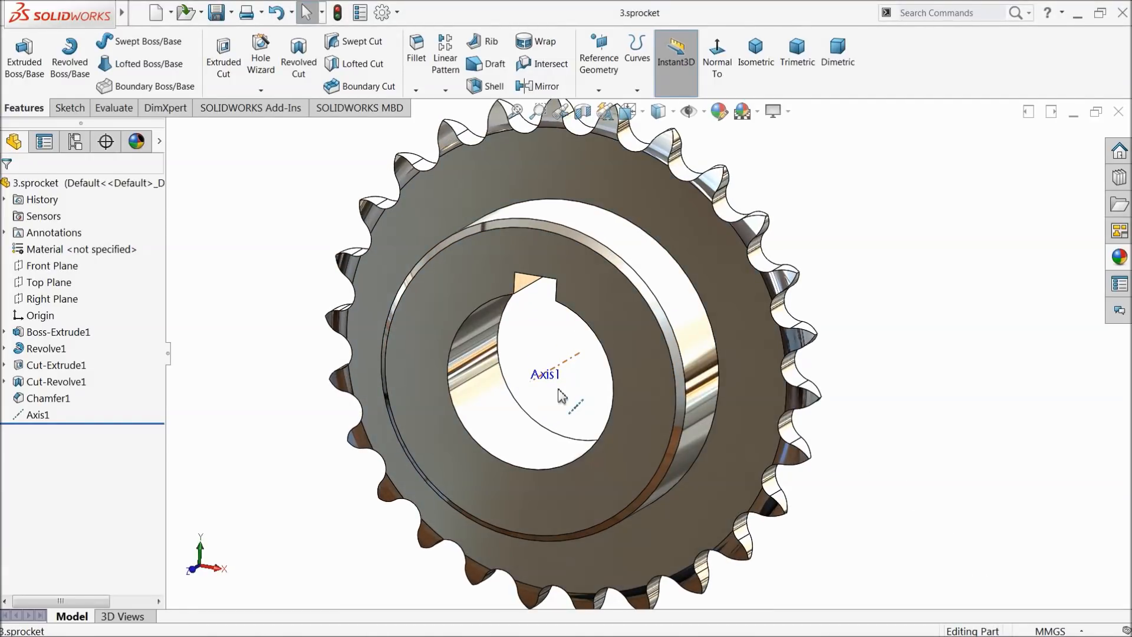
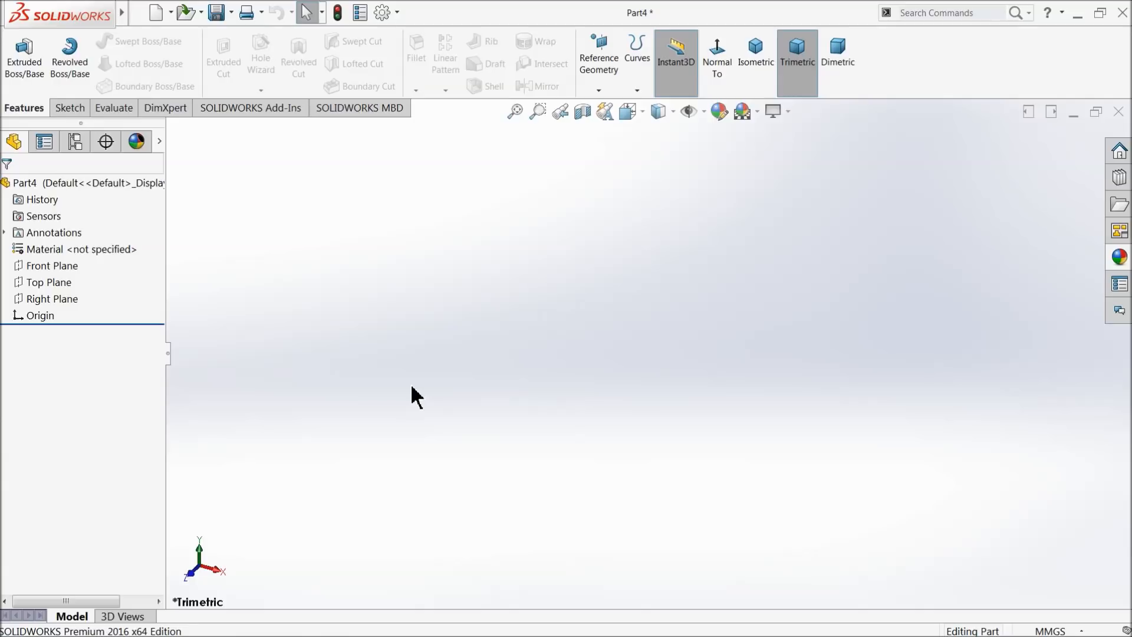
# Apply a plain white background scene to the new part and start a sketch on the Front Plane
pyautogui.click(757, 111)
pyautogui.click(768, 66)
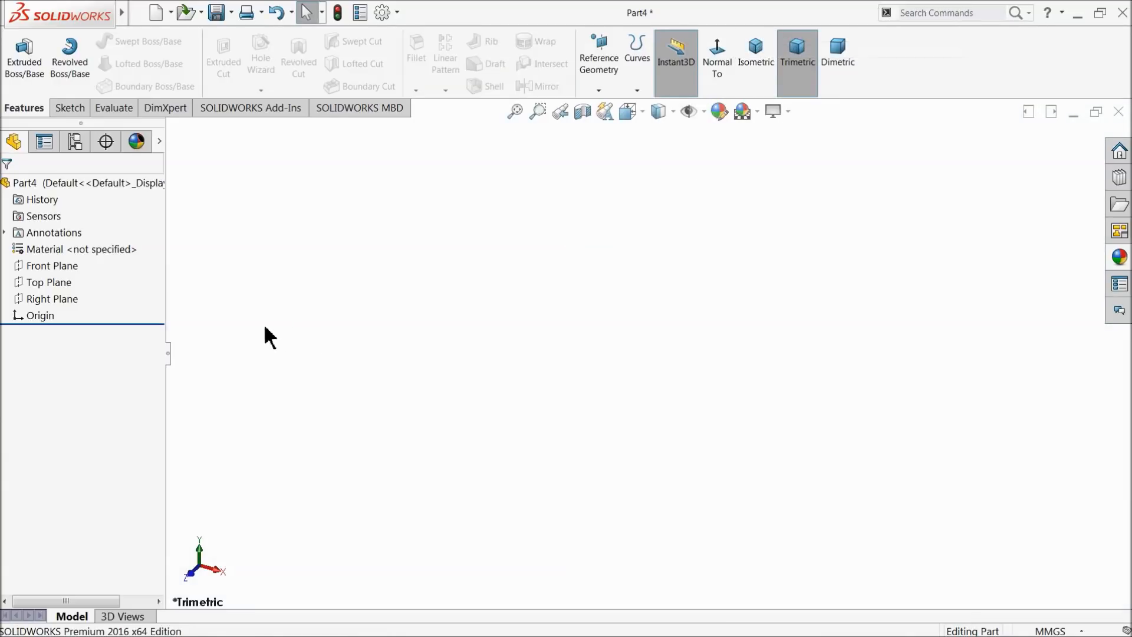
pyautogui.click(36, 265)
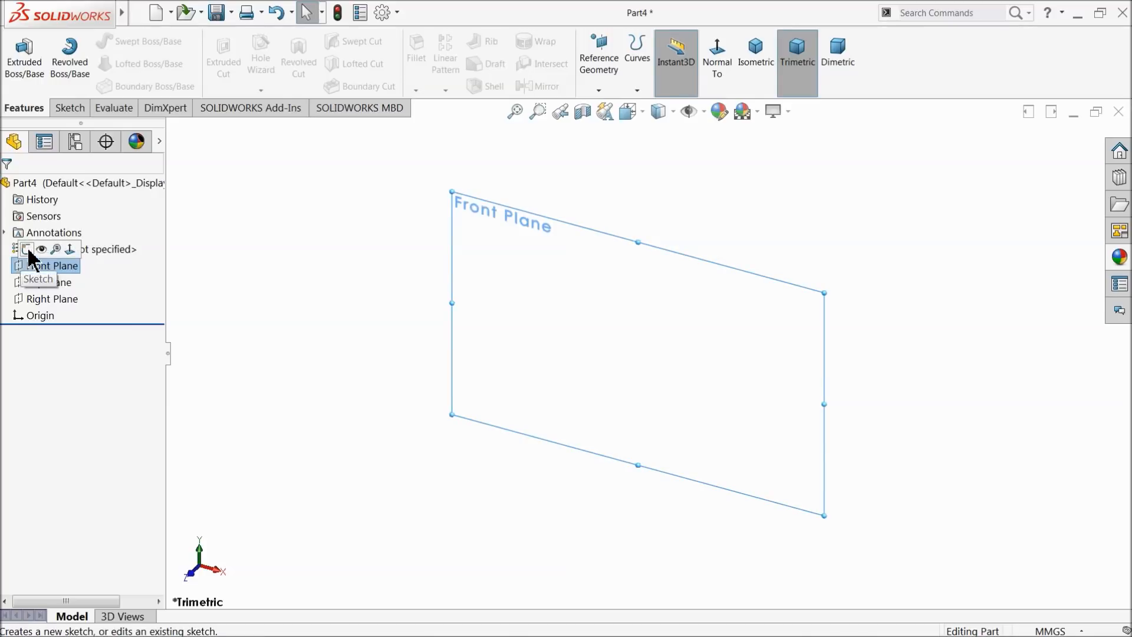
pyautogui.click(31, 251)
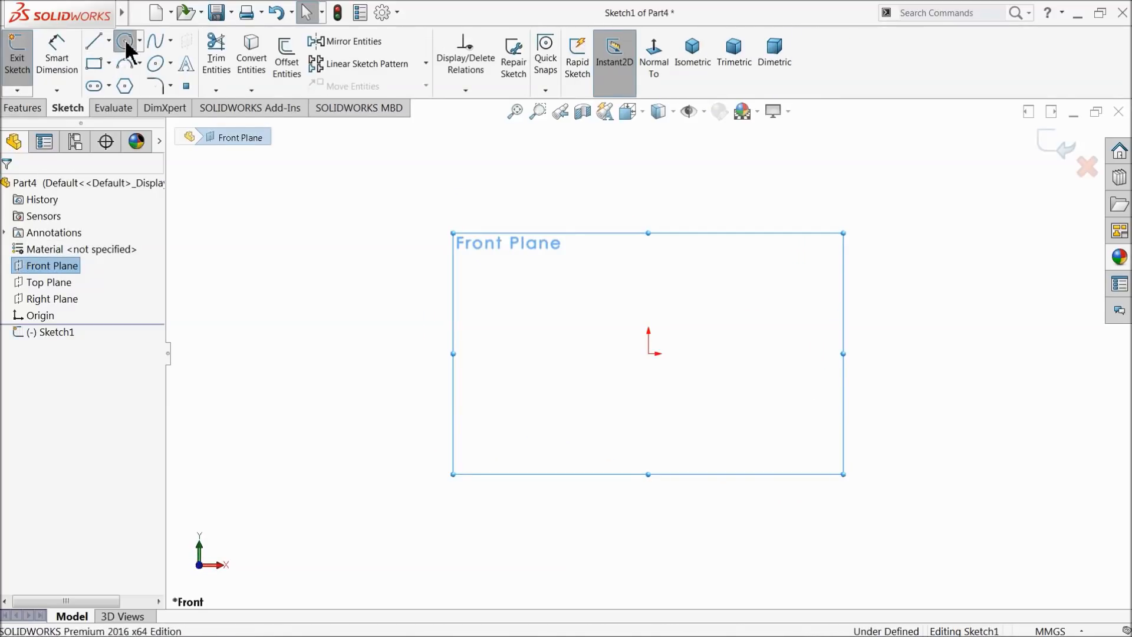
# Sketch three circles: radius about 53 mm at the origin, a larger one horizontally level with it, and radius about 61 mm above between them
pyautogui.click(124, 41)
pyautogui.moveTo(651, 356)
pyautogui.mouseDown()
pyautogui.moveTo(708, 336)
pyautogui.moveTo(747, 296)
pyautogui.mouseUp()
pyautogui.scroll(3, 657, 391)
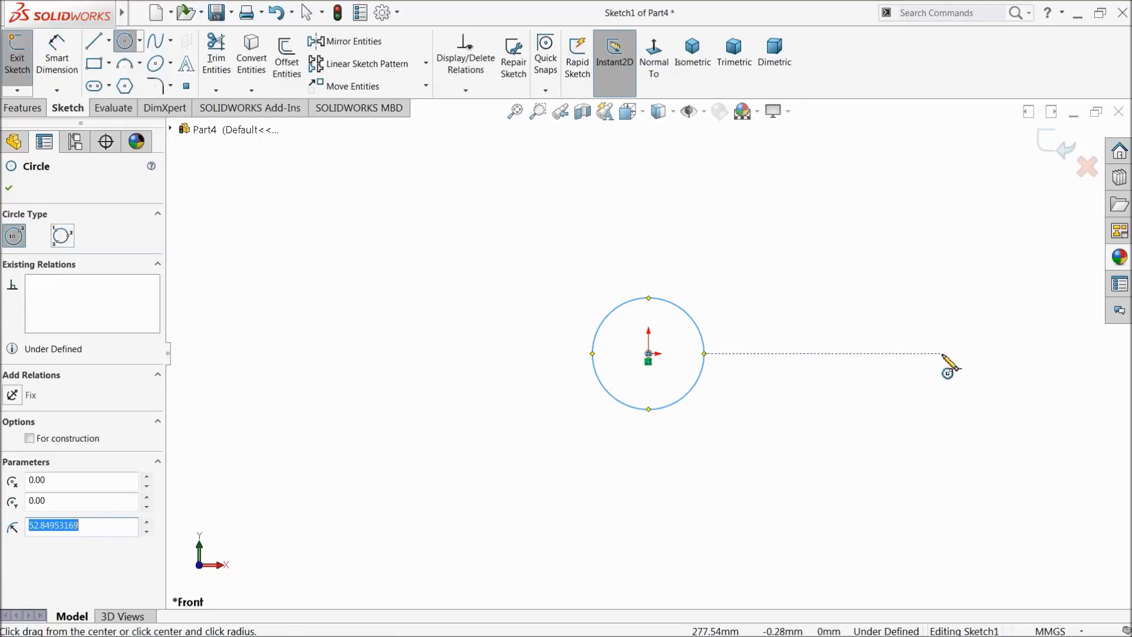
pyautogui.moveTo(992, 353)
pyautogui.mouseDown()
pyautogui.moveTo(1006, 328)
pyautogui.moveTo(996, 273)
pyautogui.mouseUp()
pyautogui.moveTo(756, 162); pyautogui.dragTo(808, 129)
pyautogui.rightClick(365, 207)
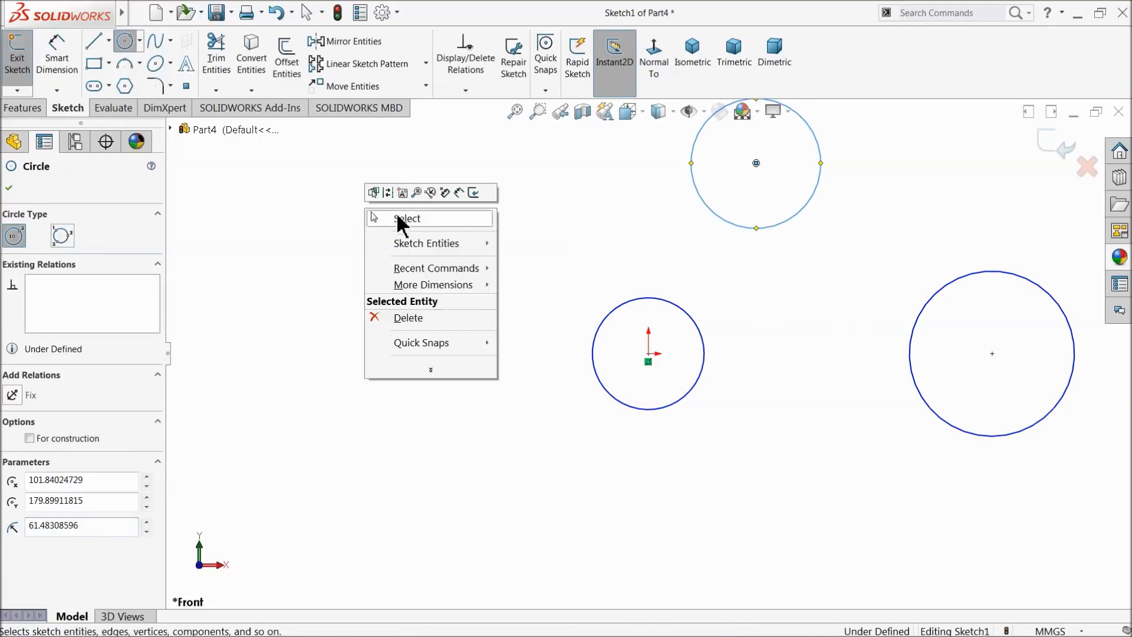
# Add a horizontal relation between the origin circle's center and the center of the largest circle
pyautogui.click(403, 217)
pyautogui.scroll(3, 623, 308)
pyautogui.scroll(-2, 900, 299)
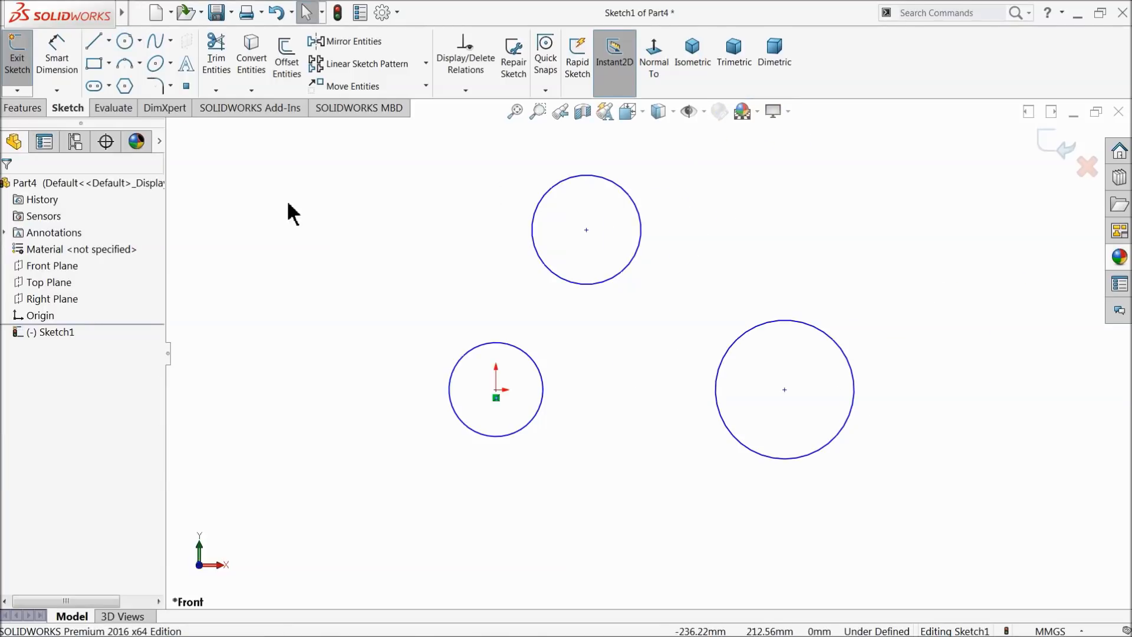
pyautogui.click(496, 390)
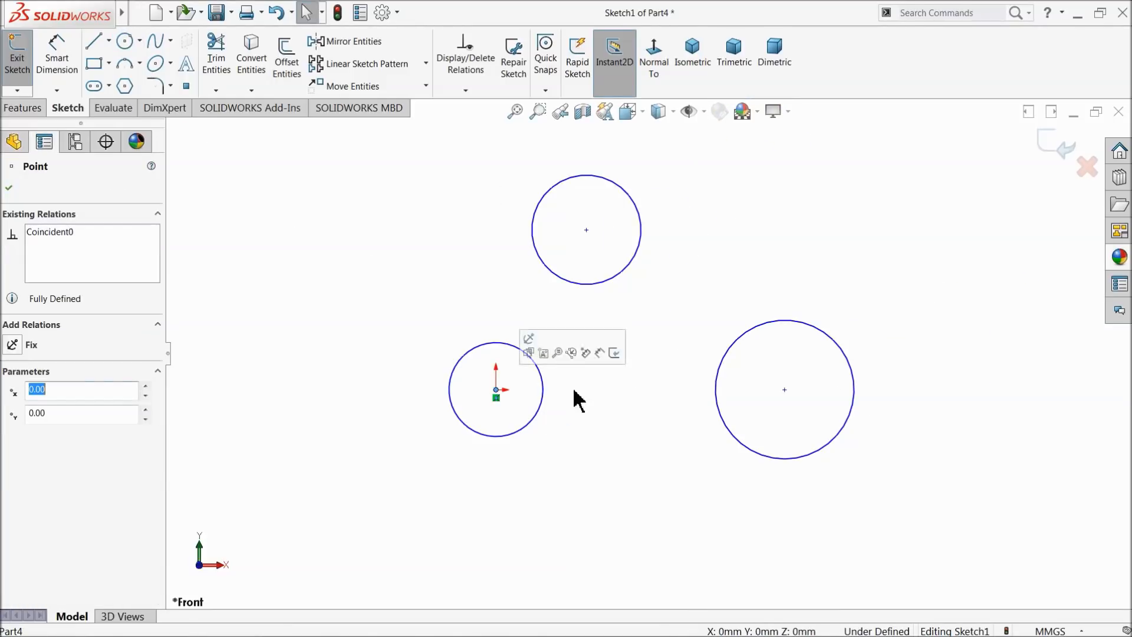
pyautogui.keyDown('ctrl'); pyautogui.click(784, 390); pyautogui.keyUp('ctrl')
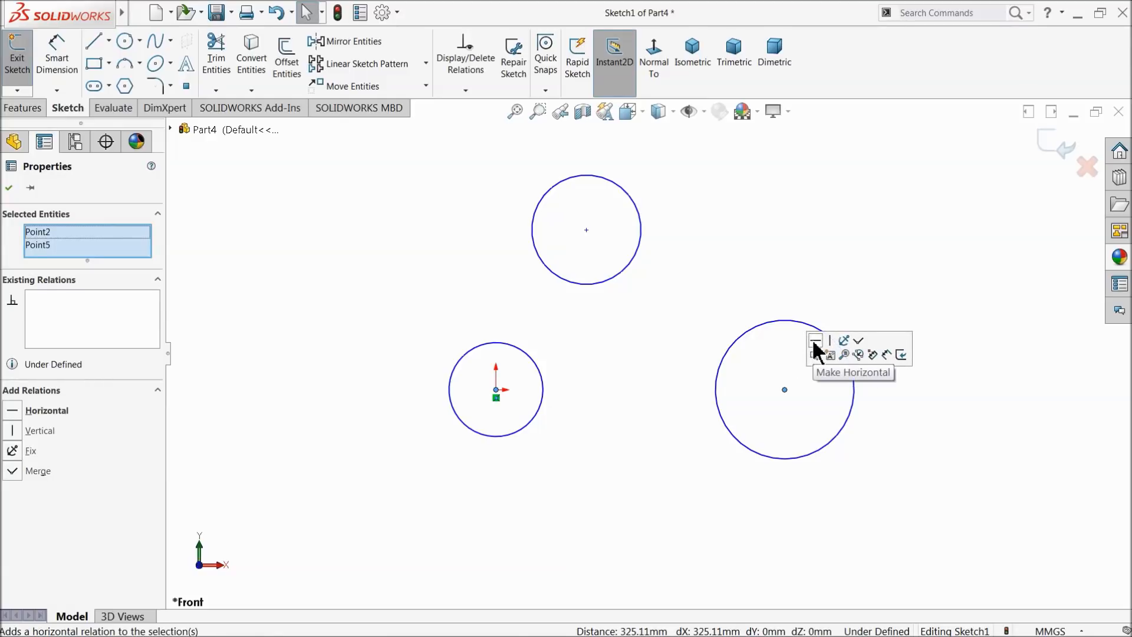
pyautogui.click(815, 339)
# Dimension the horizontal distance between the centers of the two lower circles as 490 mm
pyautogui.click(57, 58)
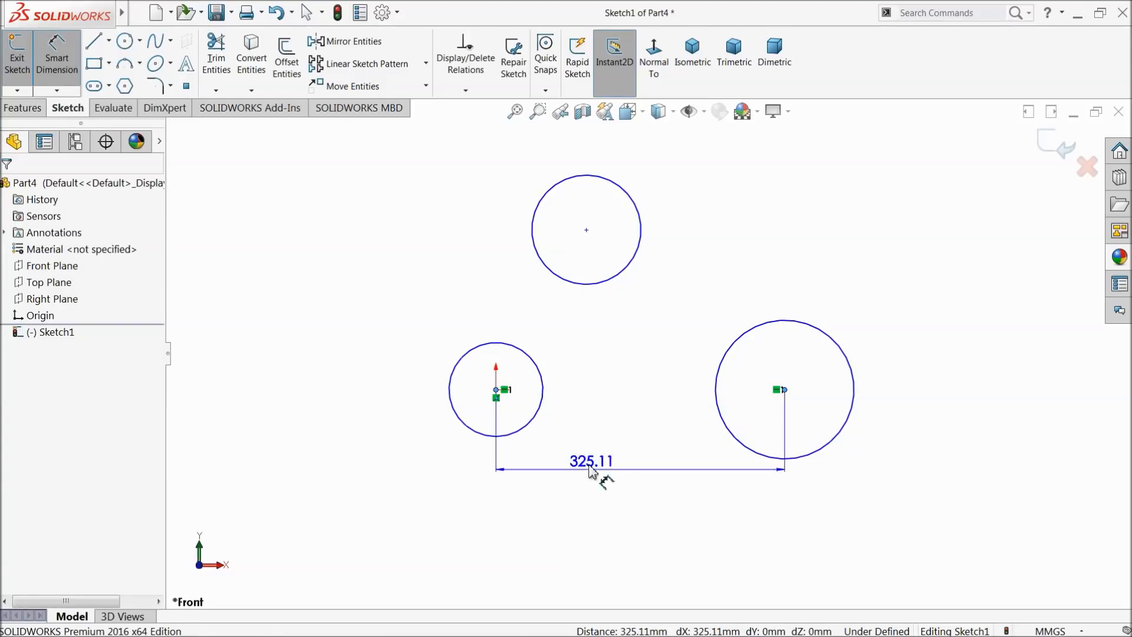
pyautogui.click(632, 501)
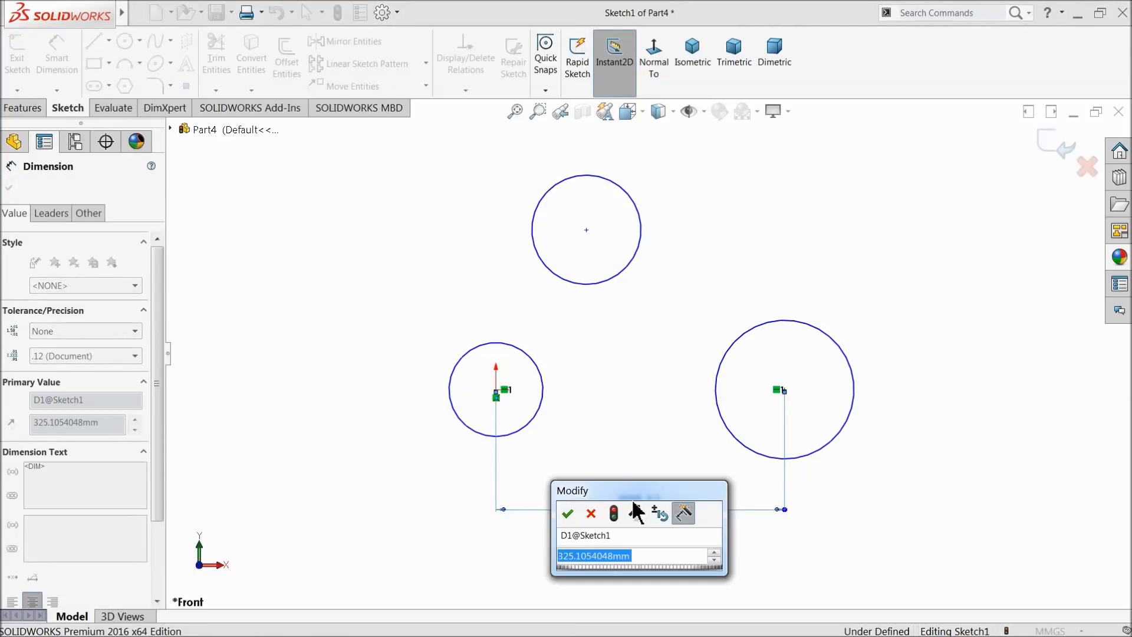
pyautogui.write('40')
pyautogui.write('0')
pyautogui.click(568, 514)
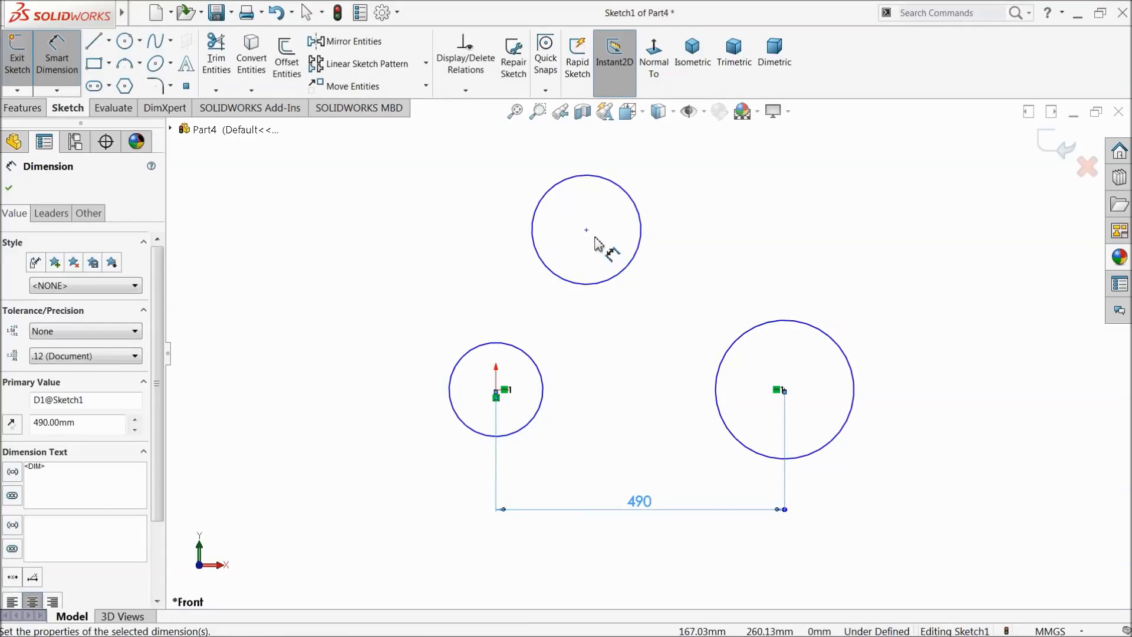
# Dimension the horizontal distance from the origin to the upper circle's center as 150 mm
pyautogui.click(586, 230)
pyautogui.click(496, 398)
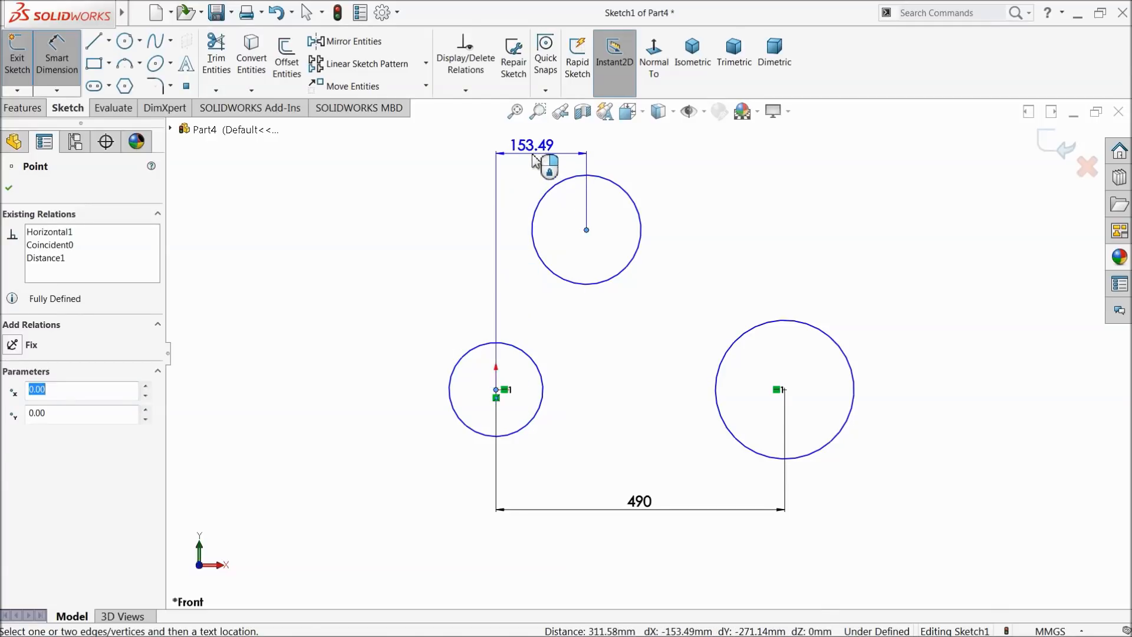
pyautogui.click(538, 156)
pyautogui.write('150')
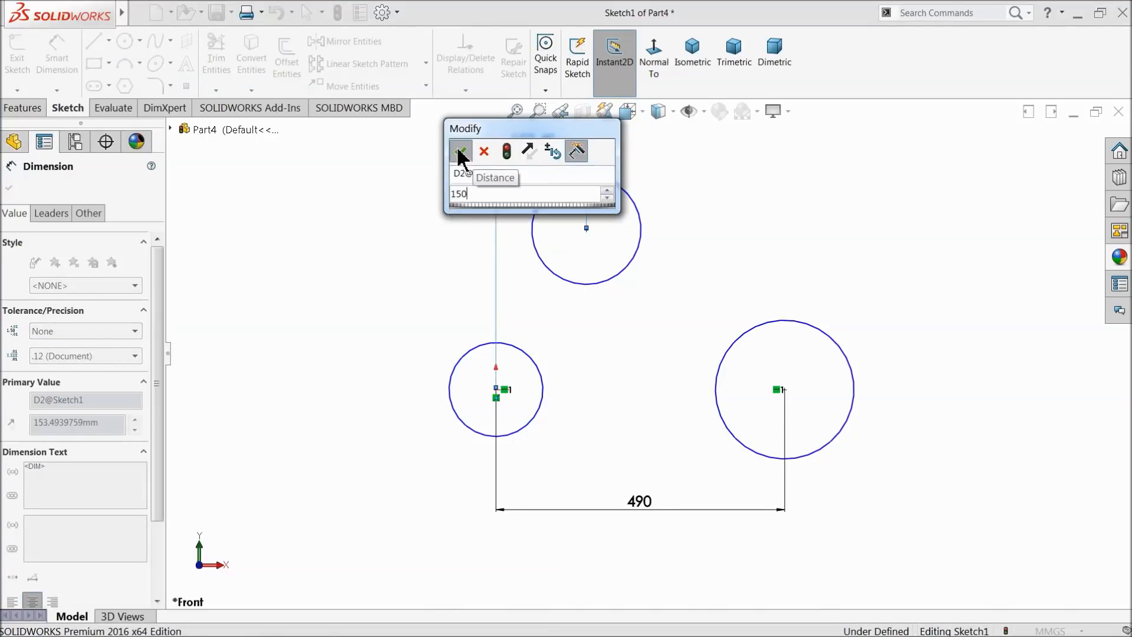
pyautogui.click(460, 152)
# Dimension the vertical distance from the origin to the upper circle's center as 200 mm
pyautogui.click(584, 229)
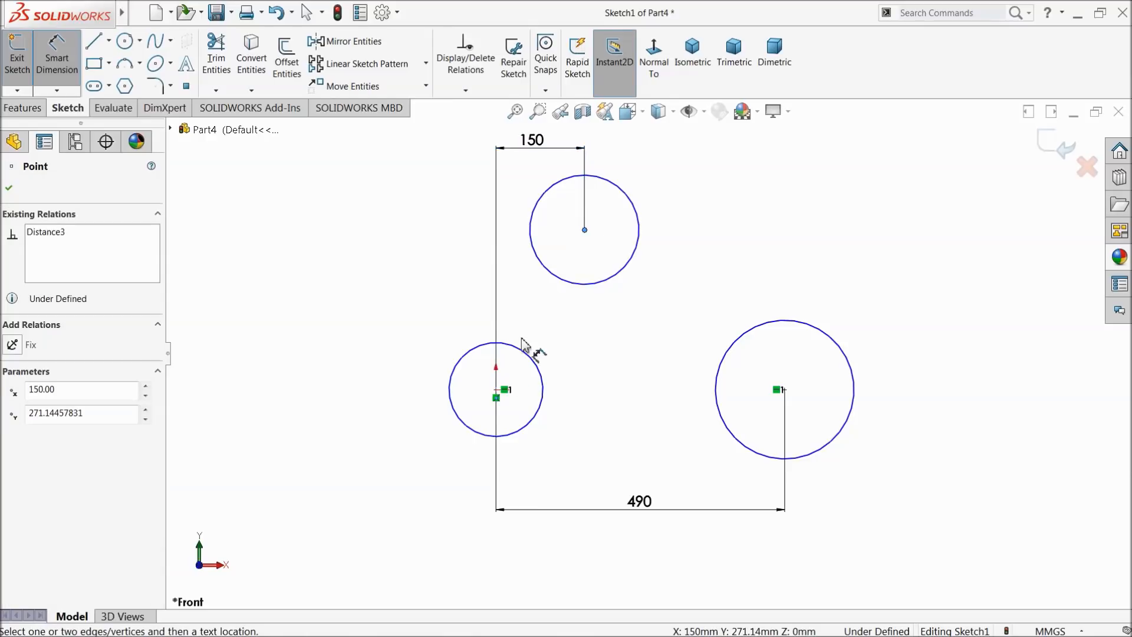
pyautogui.click(496, 390)
pyautogui.click(384, 310)
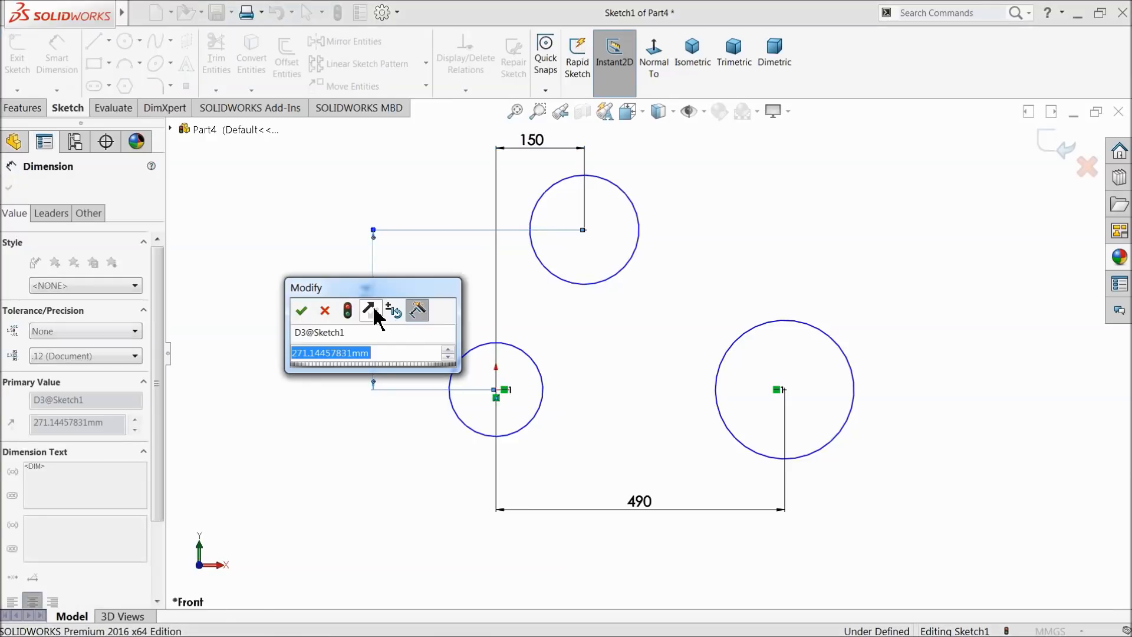
pyautogui.write('200')
pyautogui.click(301, 310)
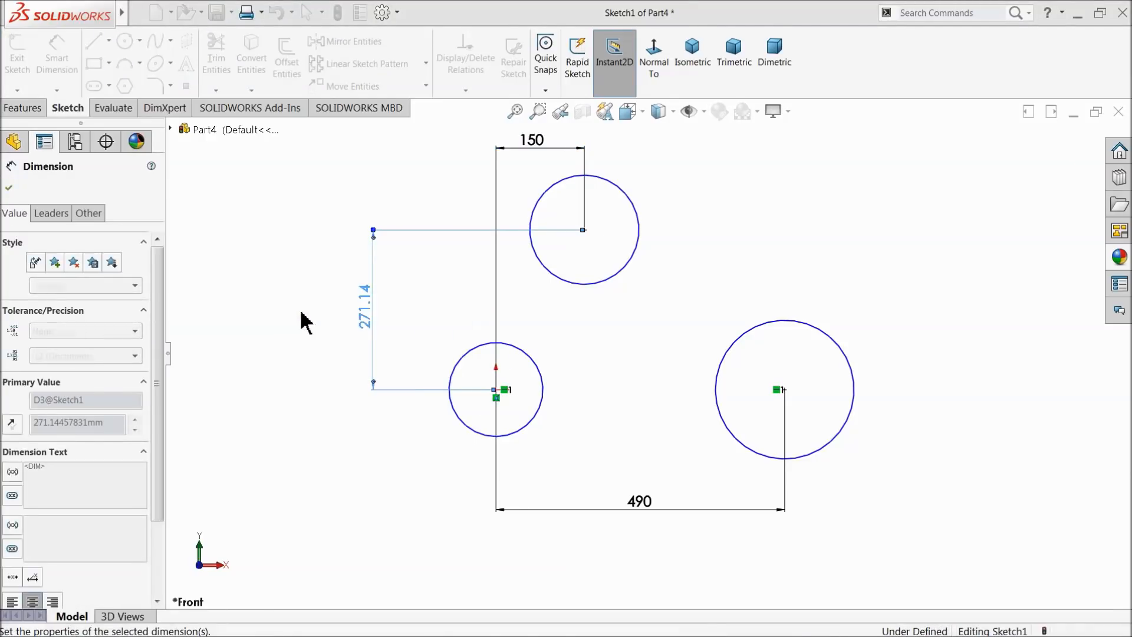
# Dimension the origin circle's diameter as 105 mm
pyautogui.click(465, 434)
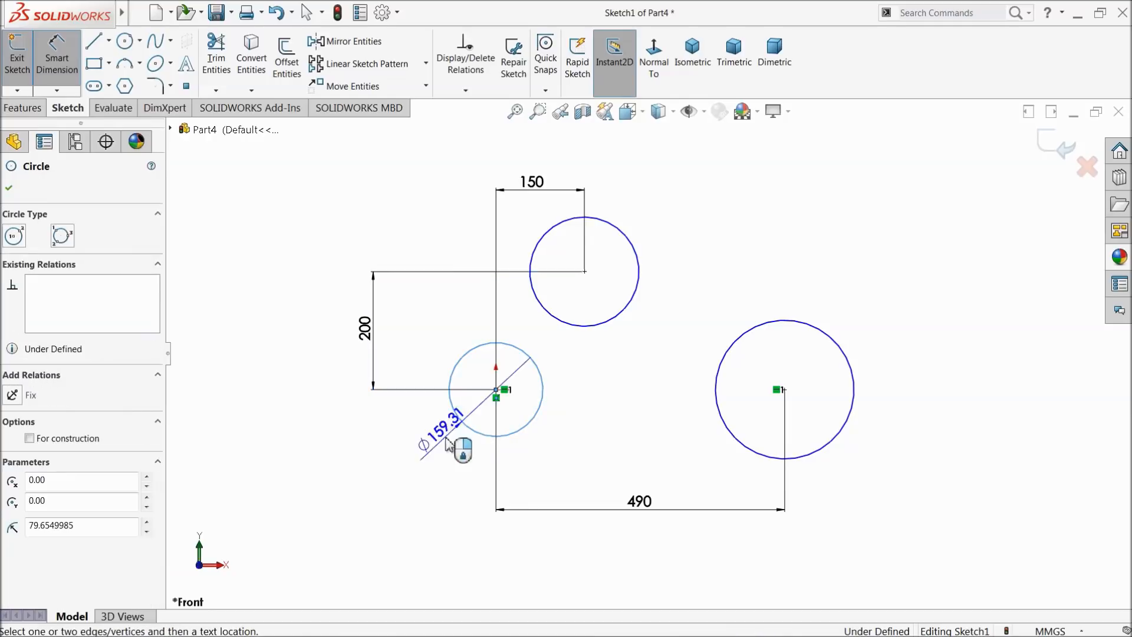
pyautogui.click(344, 495)
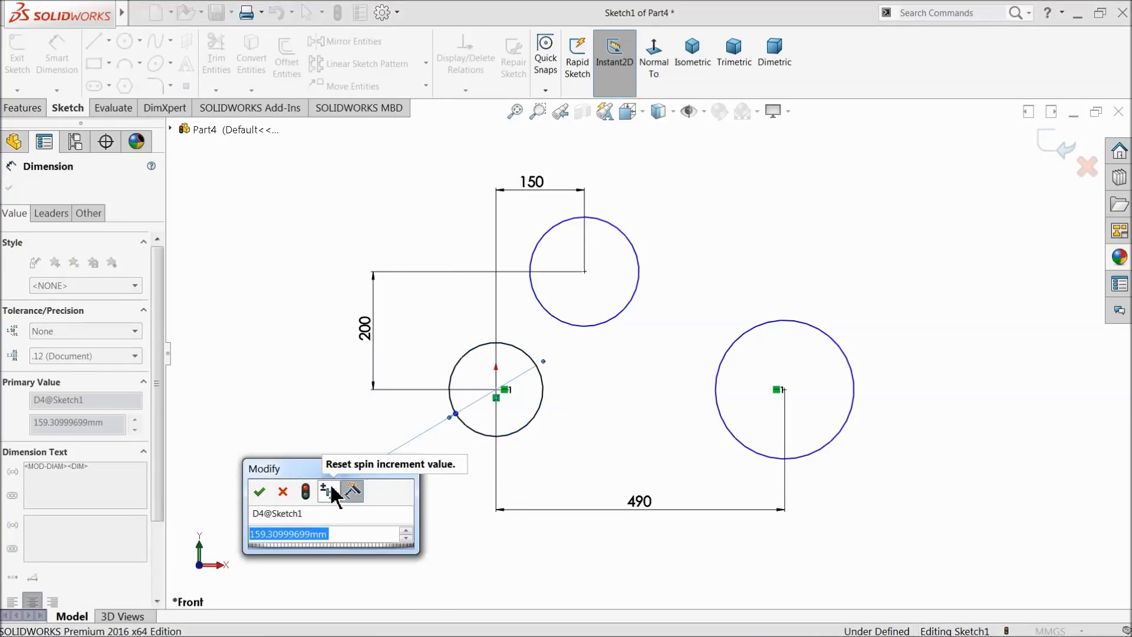
pyautogui.write('105')
pyautogui.click(260, 491)
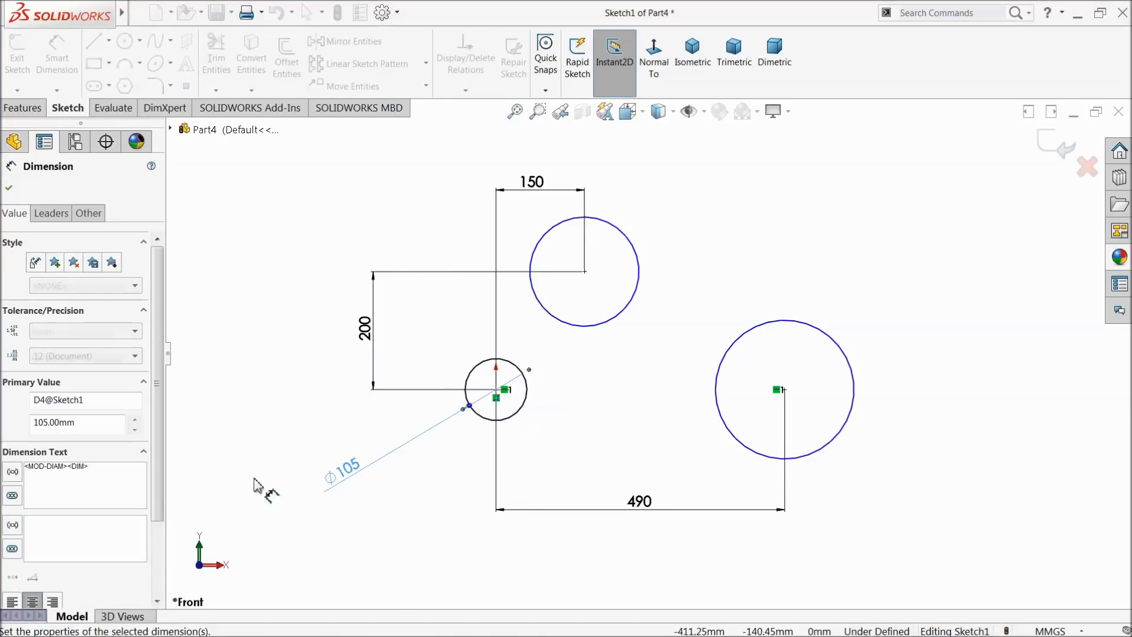
pyautogui.rightClick(237, 210)
pyautogui.press('Escape')
pyautogui.press('Escape')
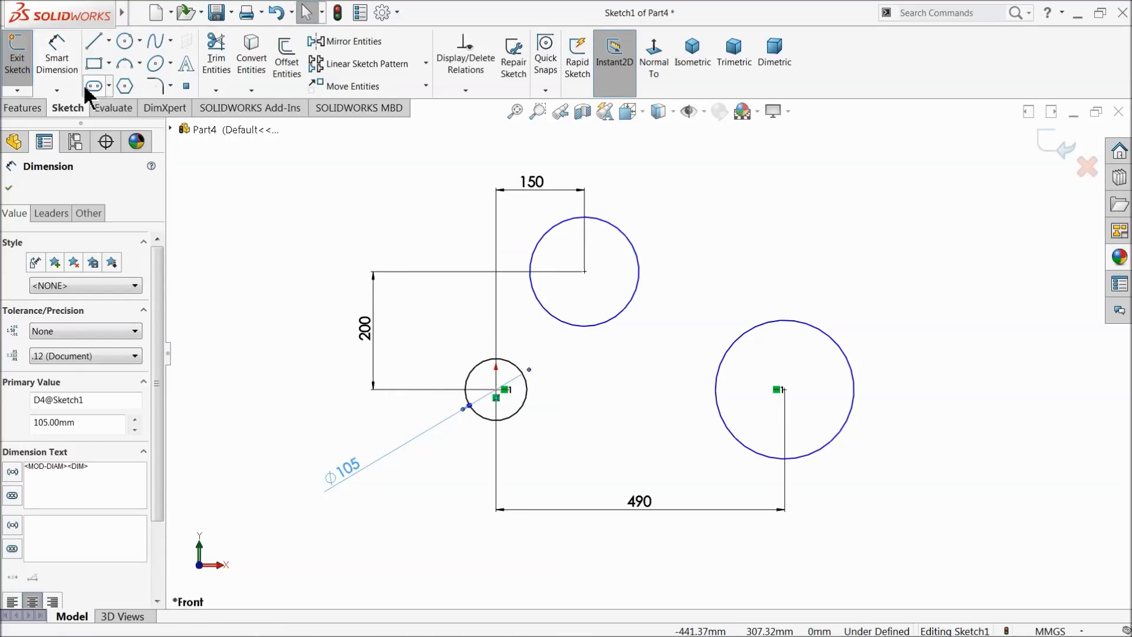
# Make all three circles equal in size with an Equal relation
pyautogui.click(622, 321)
pyautogui.keyDown('ctrl'); pyautogui.click(526, 401); pyautogui.keyUp('ctrl')
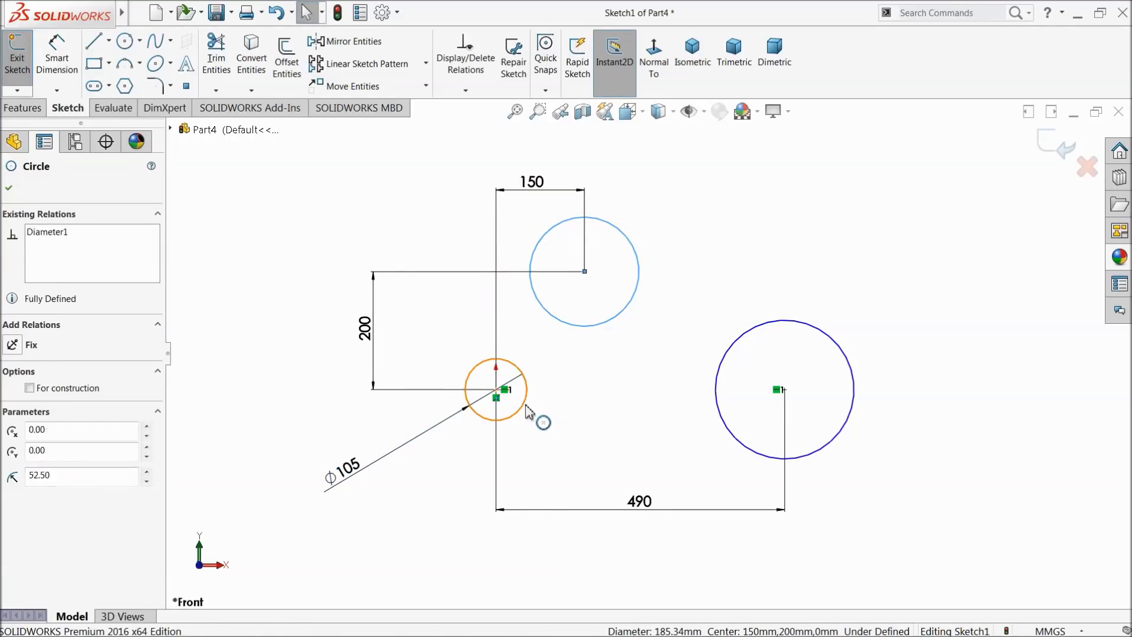
pyautogui.keyDown('ctrl'); pyautogui.click(739, 434); pyautogui.keyUp('ctrl')
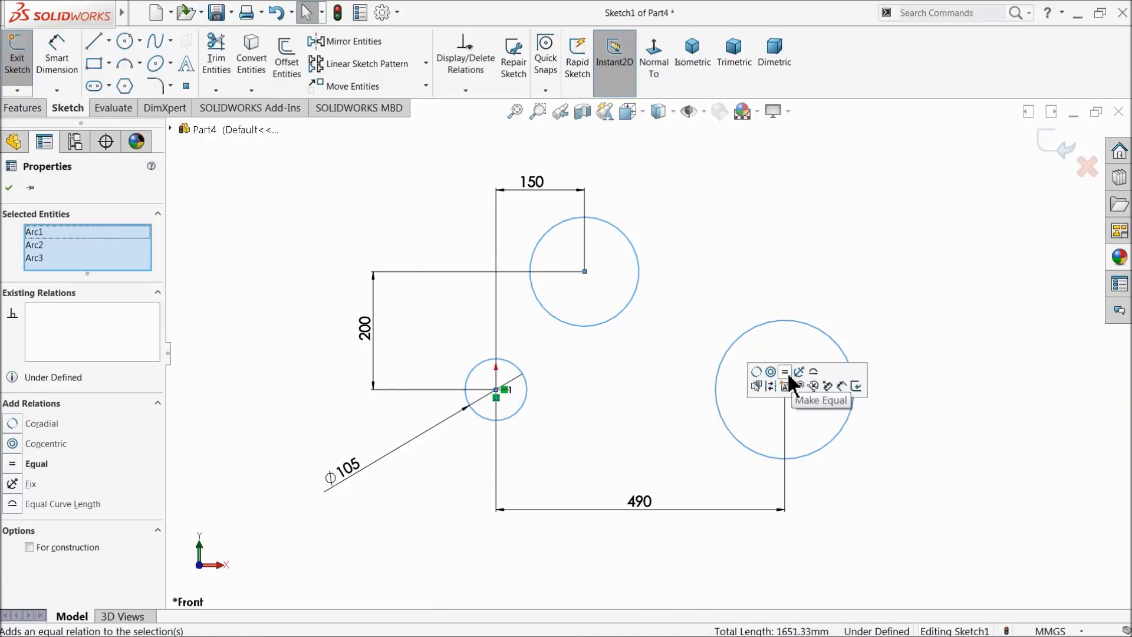
pyautogui.click(785, 372)
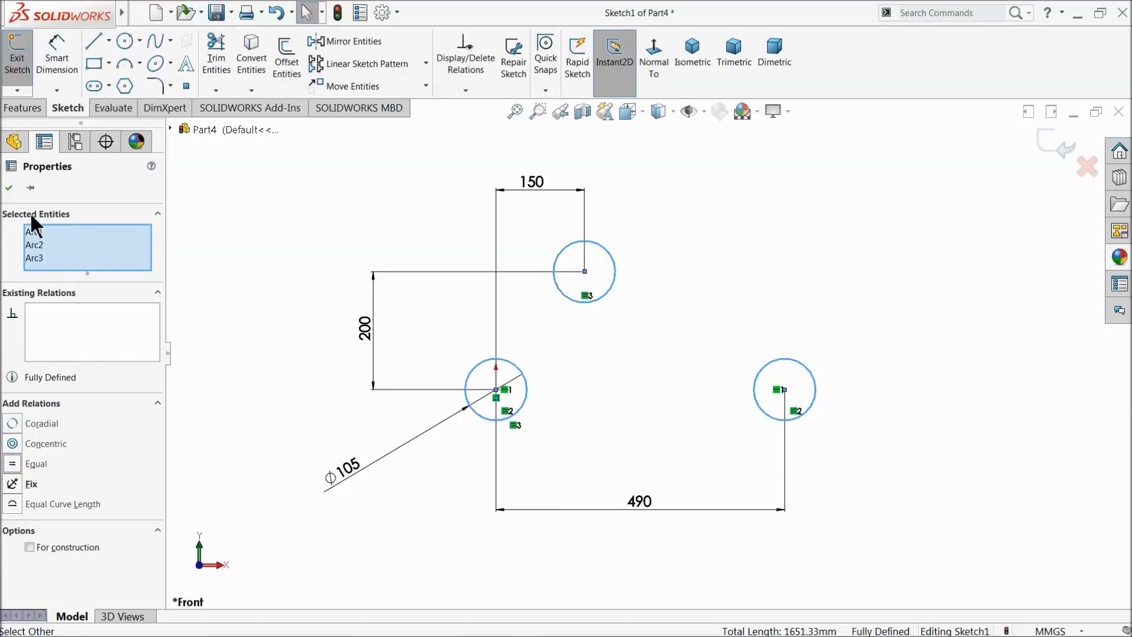
pyautogui.click(10, 187)
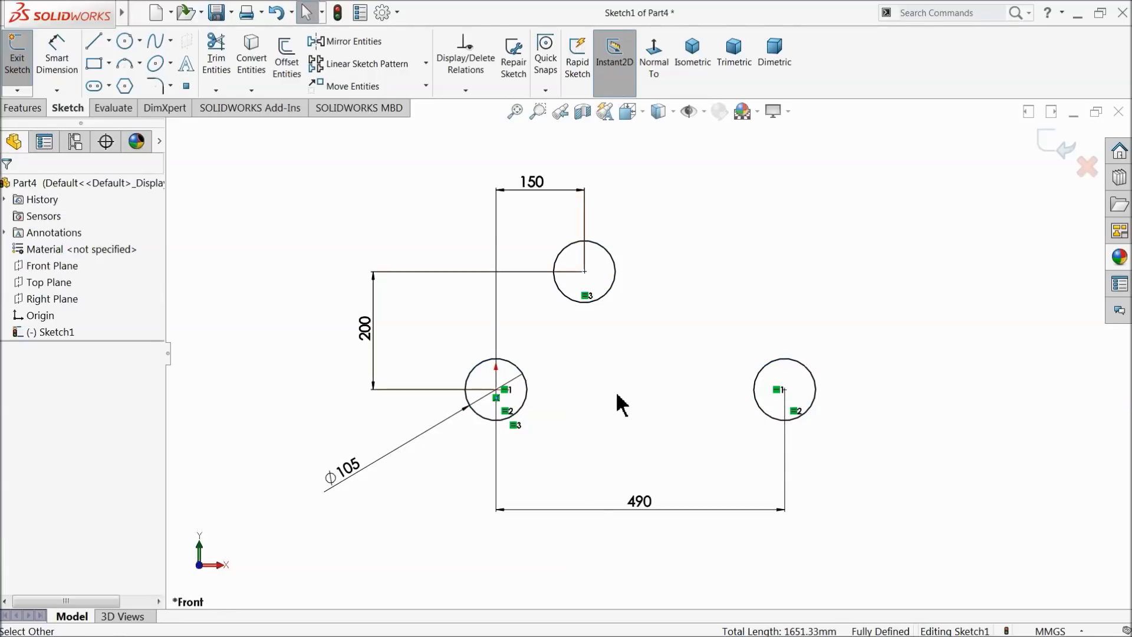
# Close the three-circle sketch and start a new sketch on the Front Plane
pyautogui.scroll(-1, 636, 374)
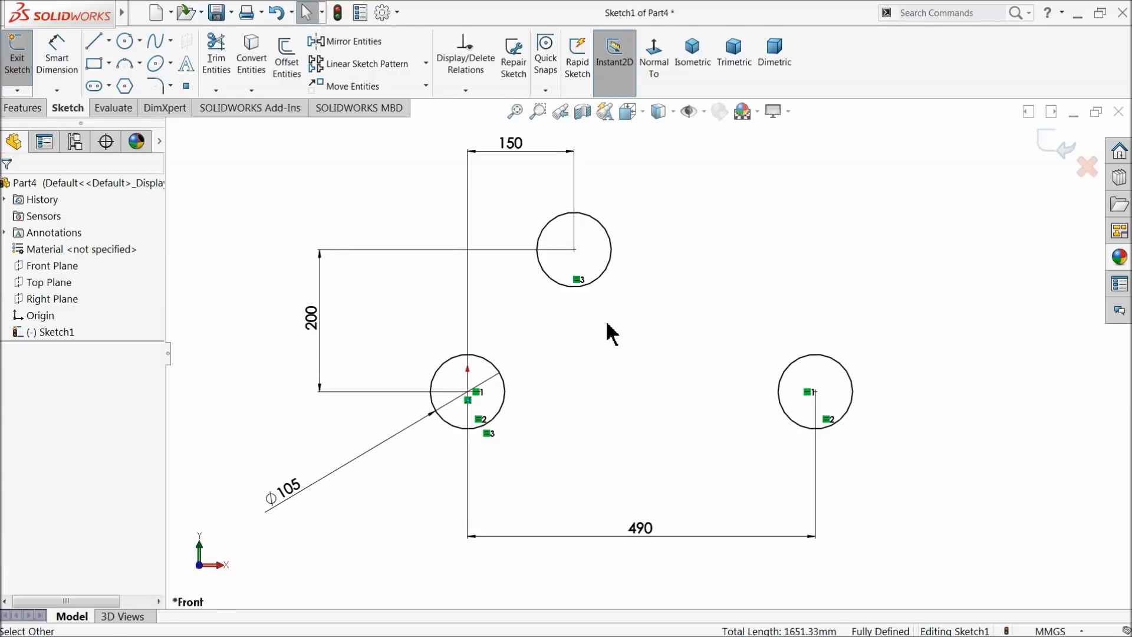
pyautogui.scroll(-1, 611, 333)
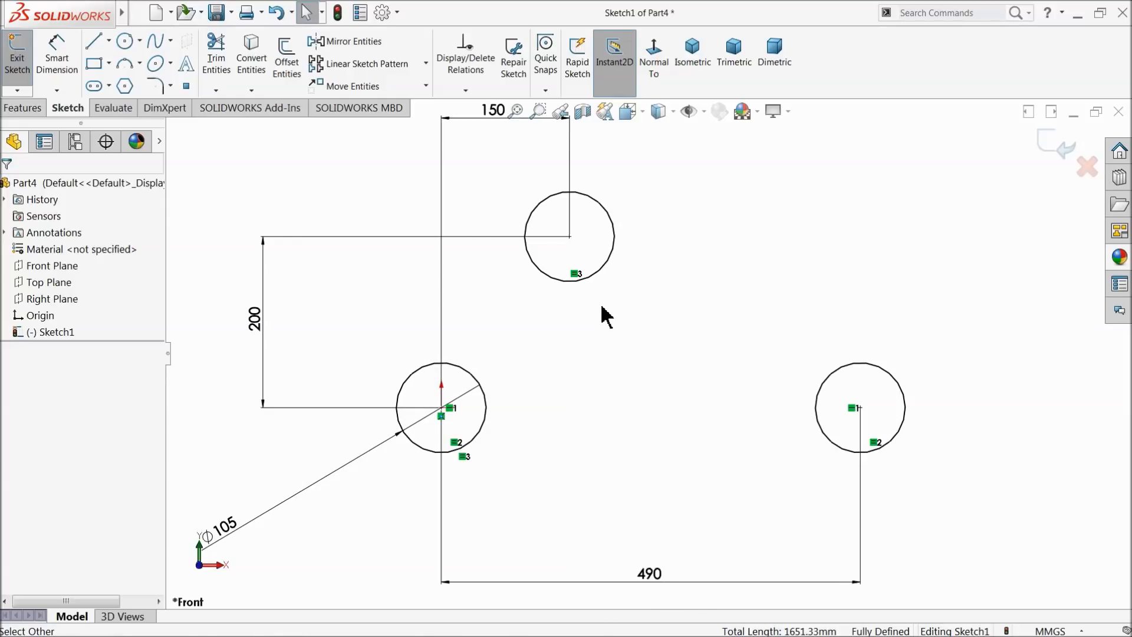
pyautogui.click(1055, 145)
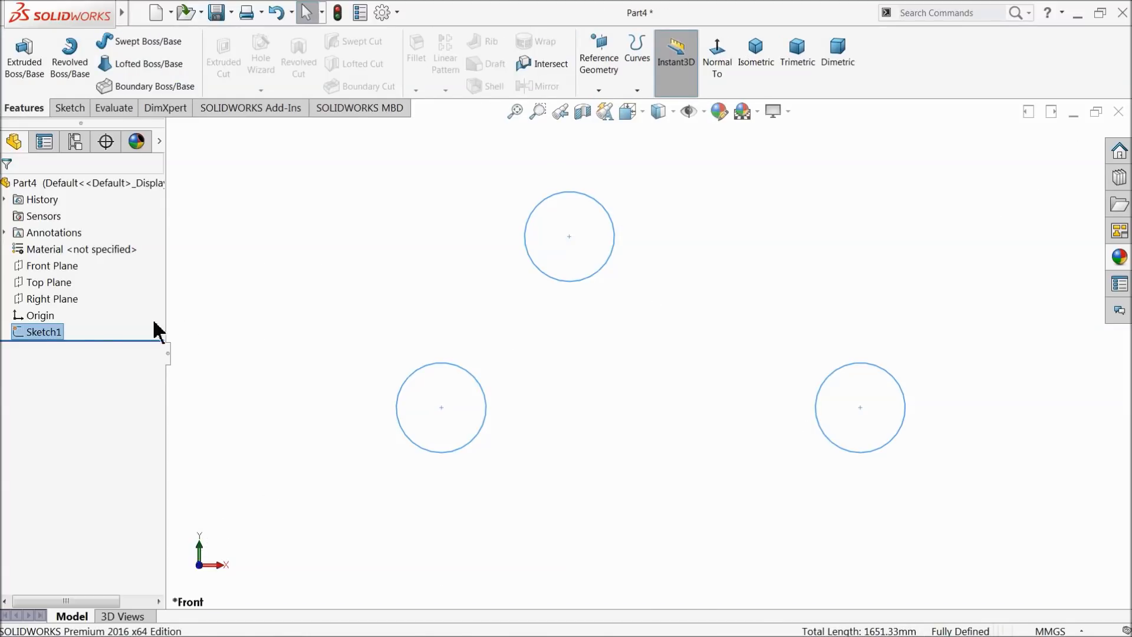
pyautogui.click(35, 266)
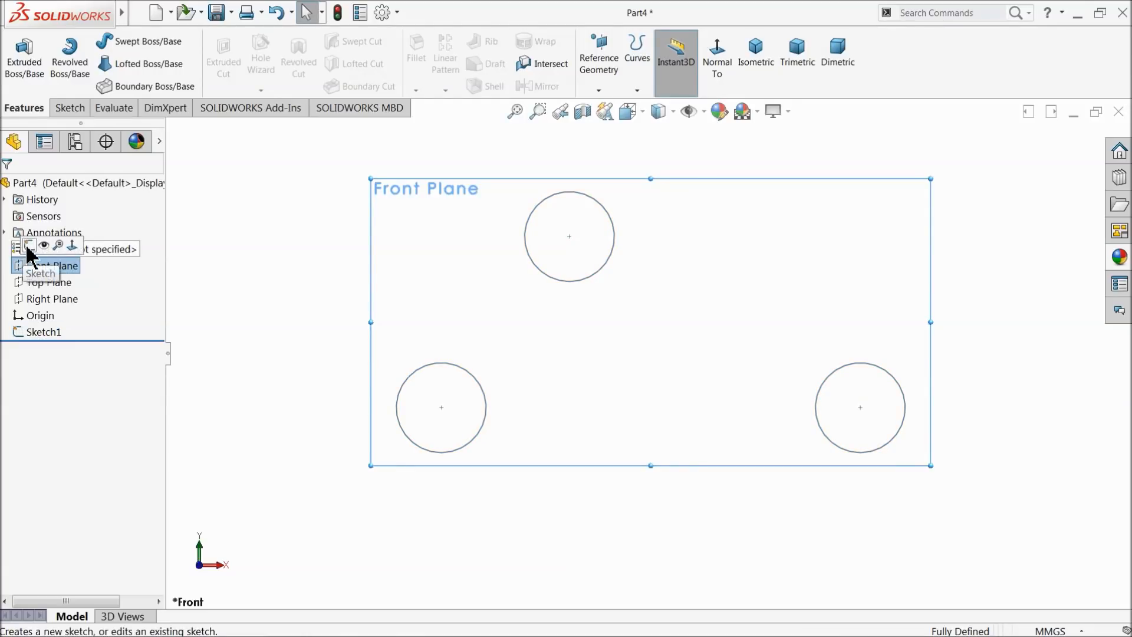
pyautogui.click(32, 249)
pyautogui.click(93, 42)
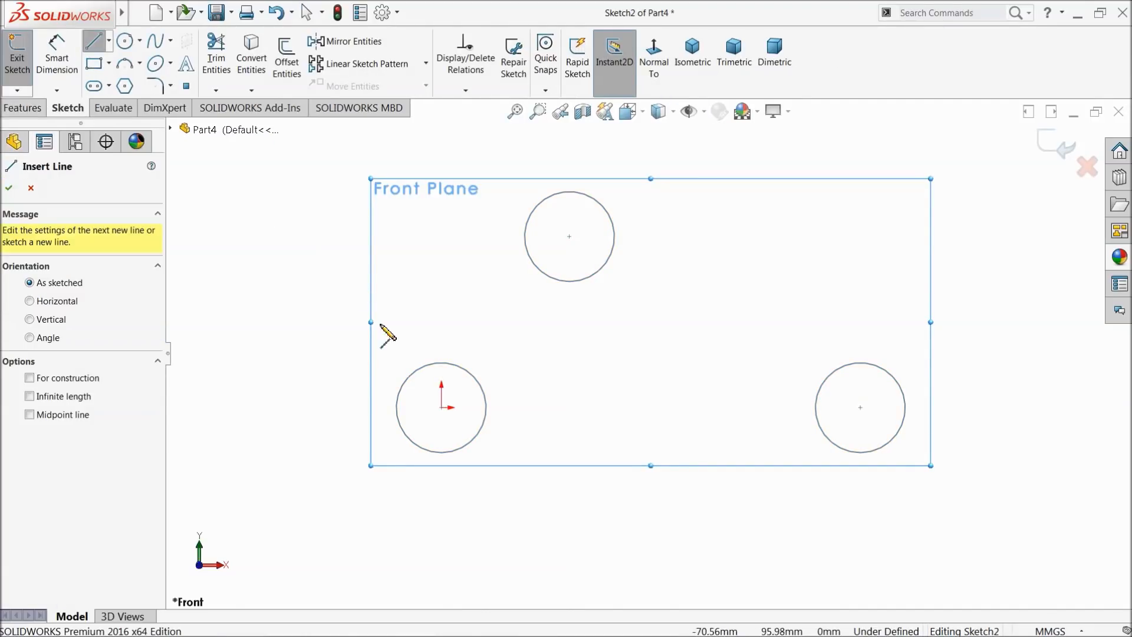
pyautogui.click(411, 374)
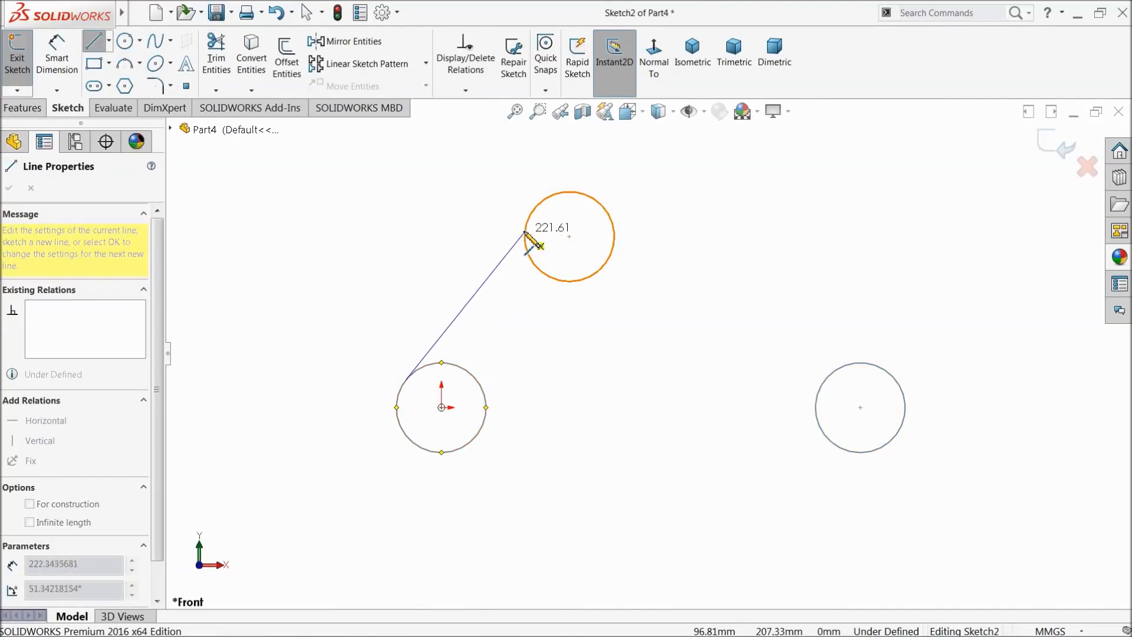
pyautogui.click(529, 236)
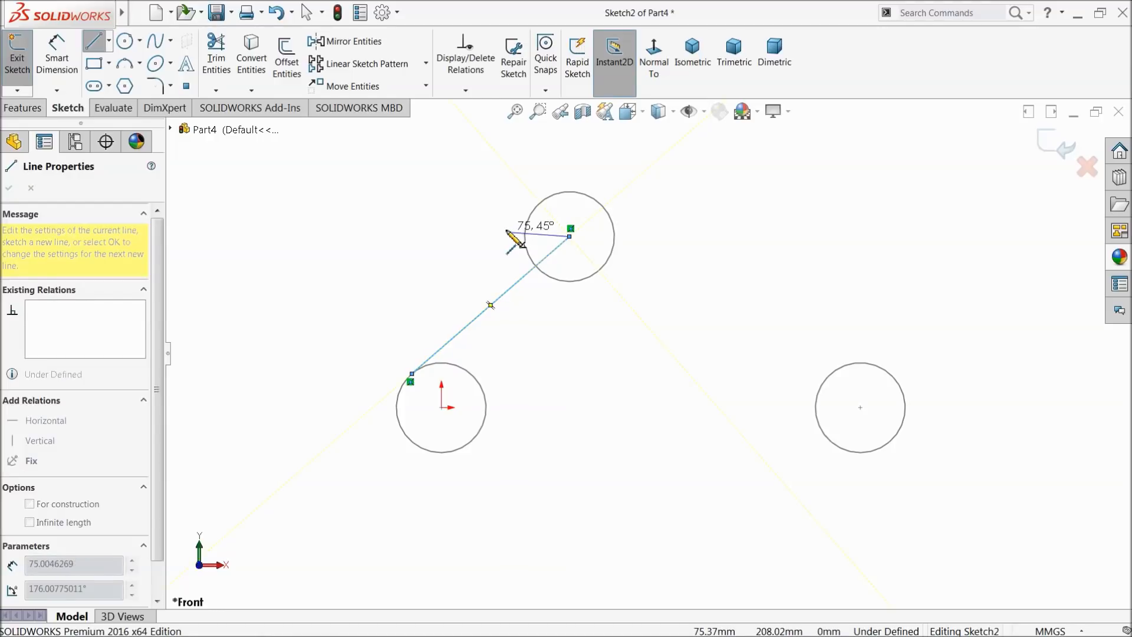
pyautogui.press('Escape')
pyautogui.click(519, 287)
pyautogui.press('Delete')
# Sketch a horizontal line joining the lowest points of the two lower circles
pyautogui.click(93, 41)
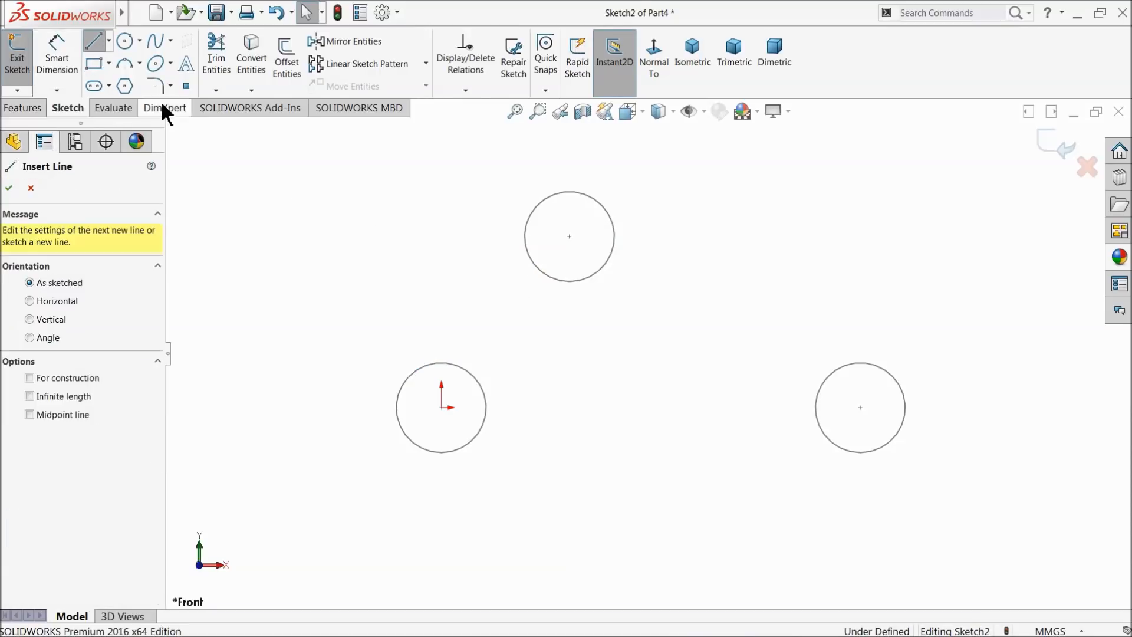
pyautogui.click(442, 452)
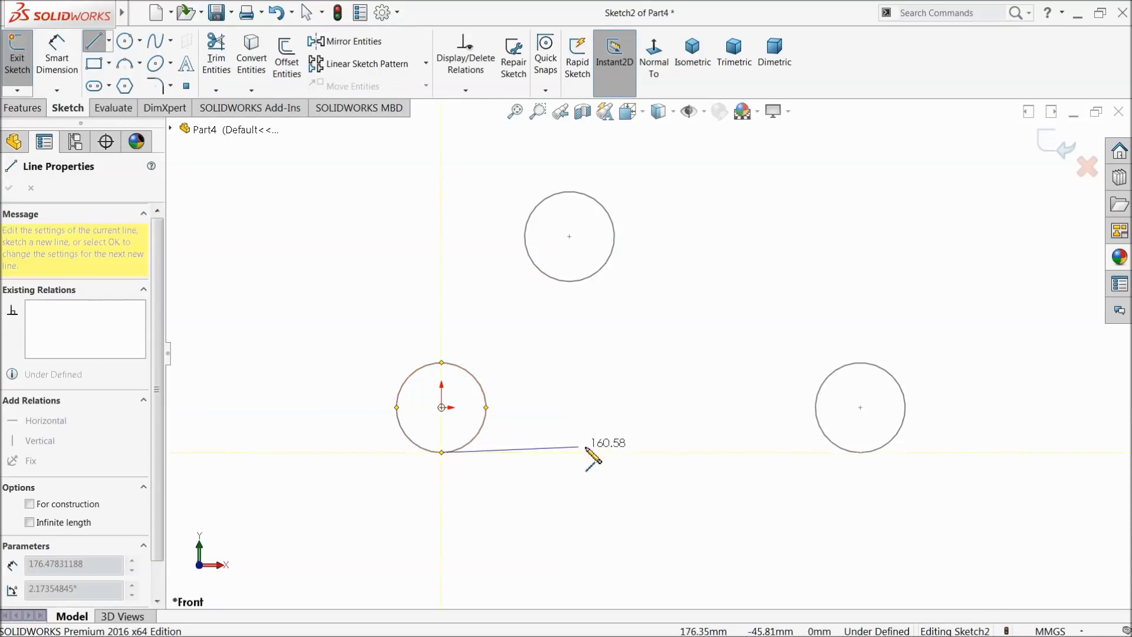
pyautogui.click(860, 452)
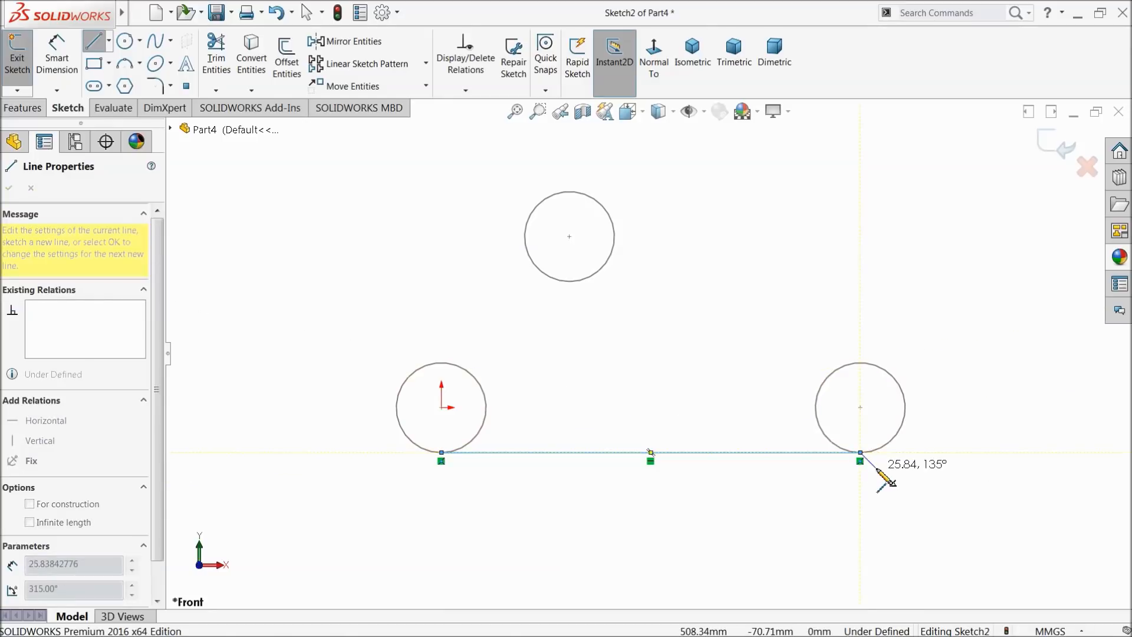
pyautogui.press('Escape')
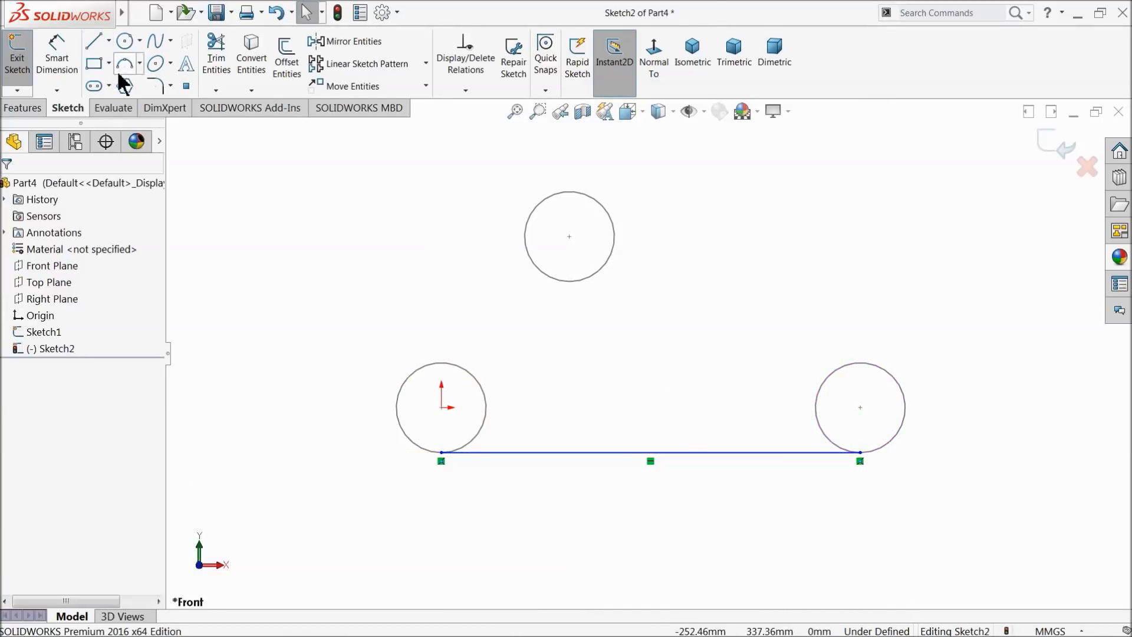
pyautogui.click(94, 42)
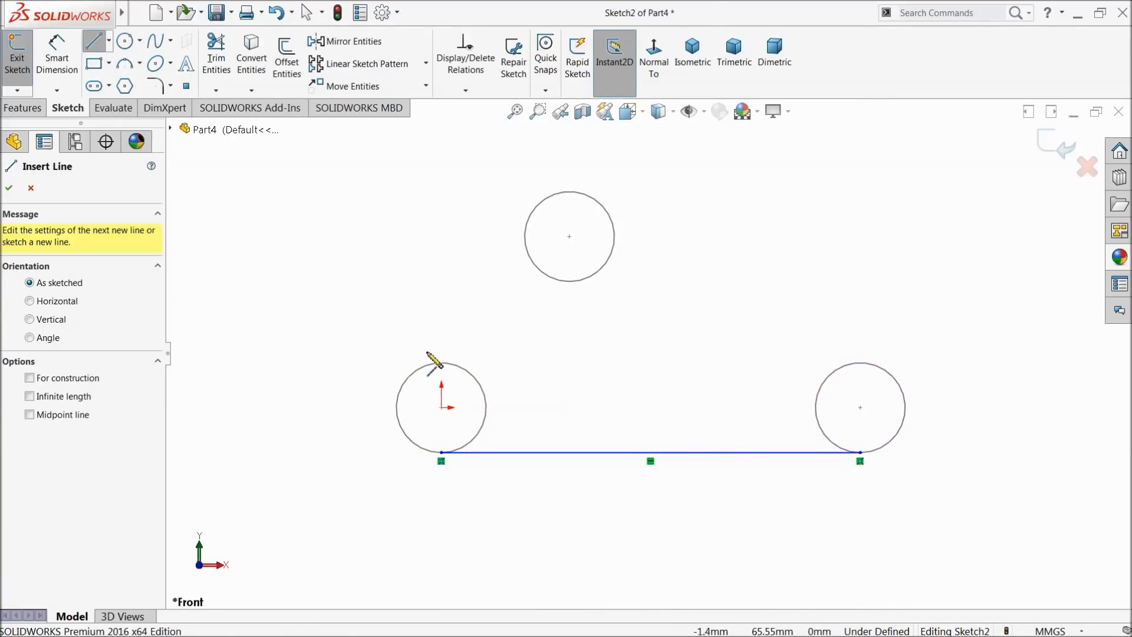
pyautogui.click(852, 366)
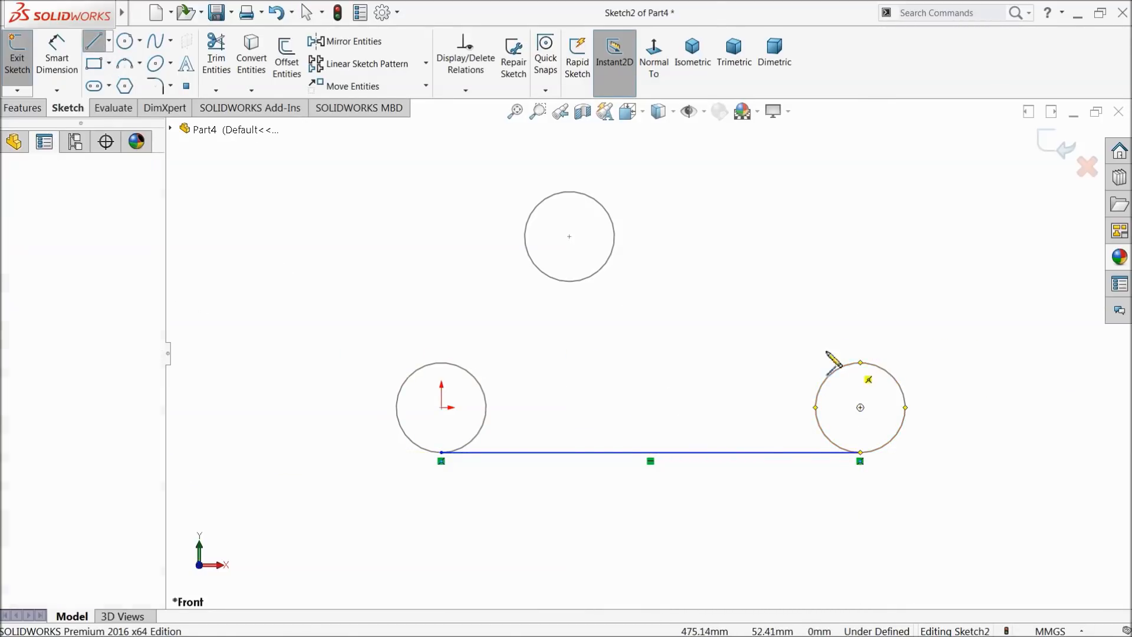
pyautogui.click(615, 236)
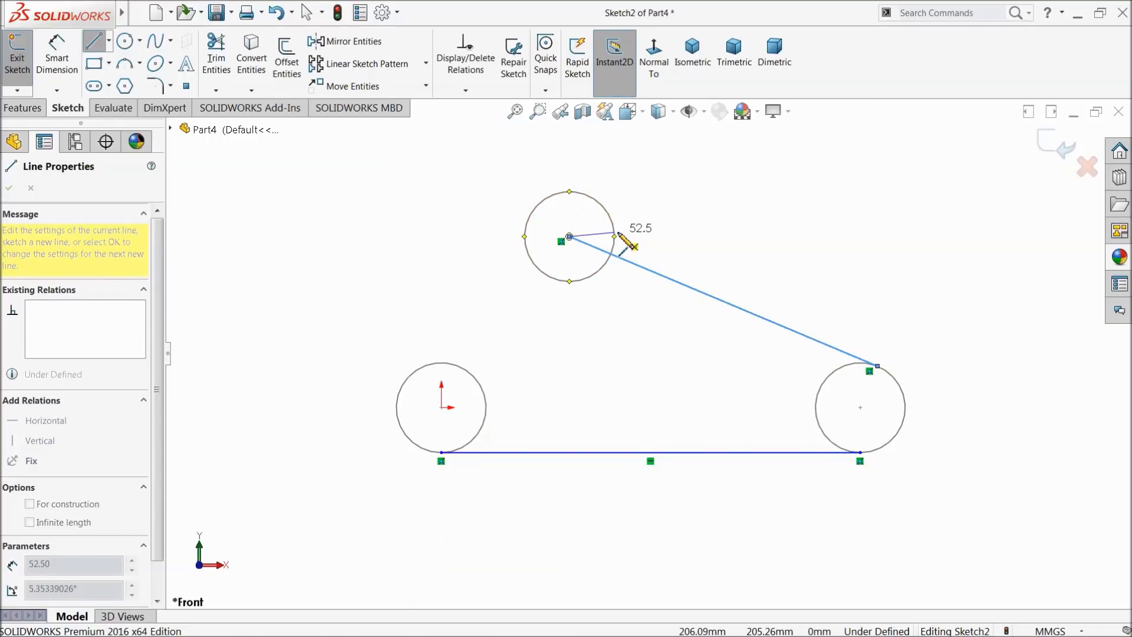
pyautogui.press('Escape')
pyautogui.click(643, 273)
pyautogui.press('Delete')
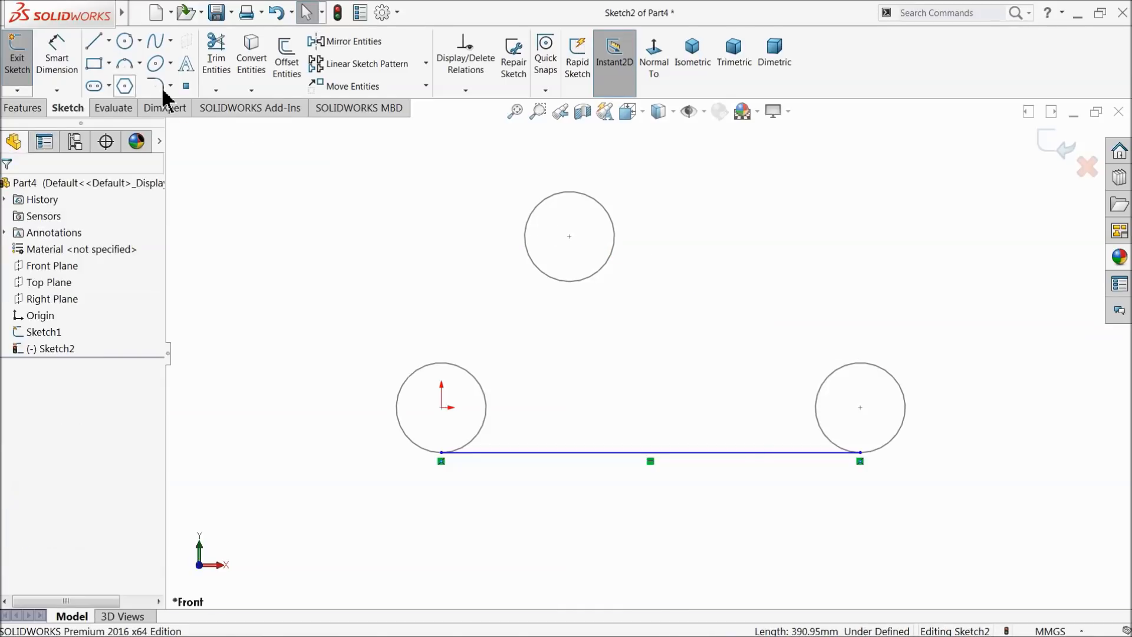
pyautogui.click(93, 42)
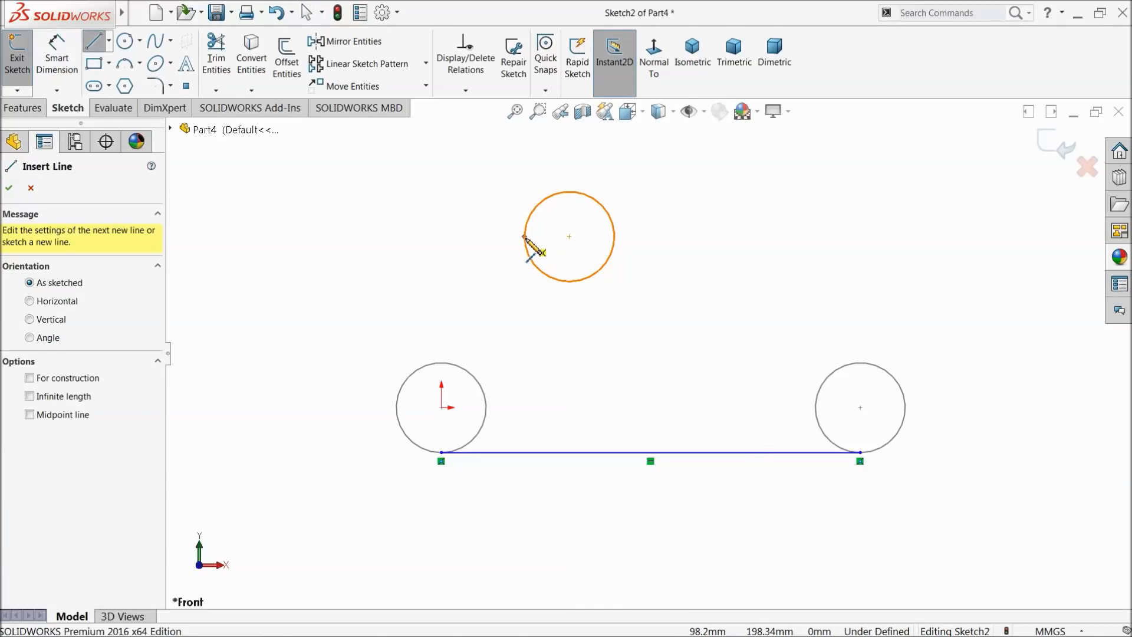
pyautogui.click(568, 281)
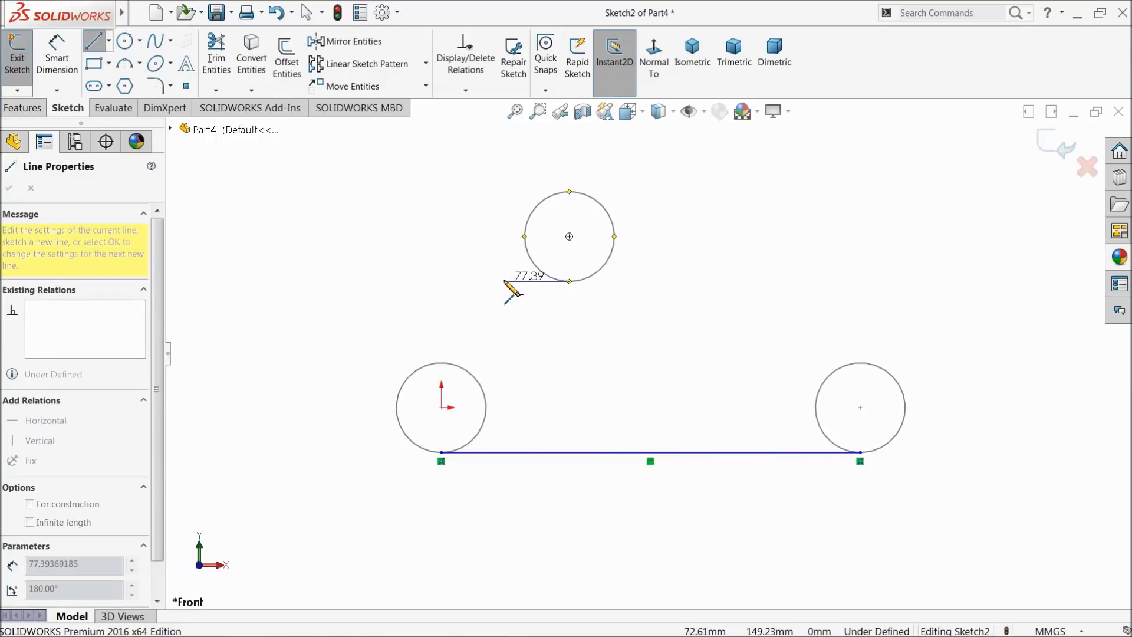
pyautogui.press('Escape')
# Sketch a slanted line about 232 mm long from the upper circle's outer side to just outside the origin circle
pyautogui.click(92, 41)
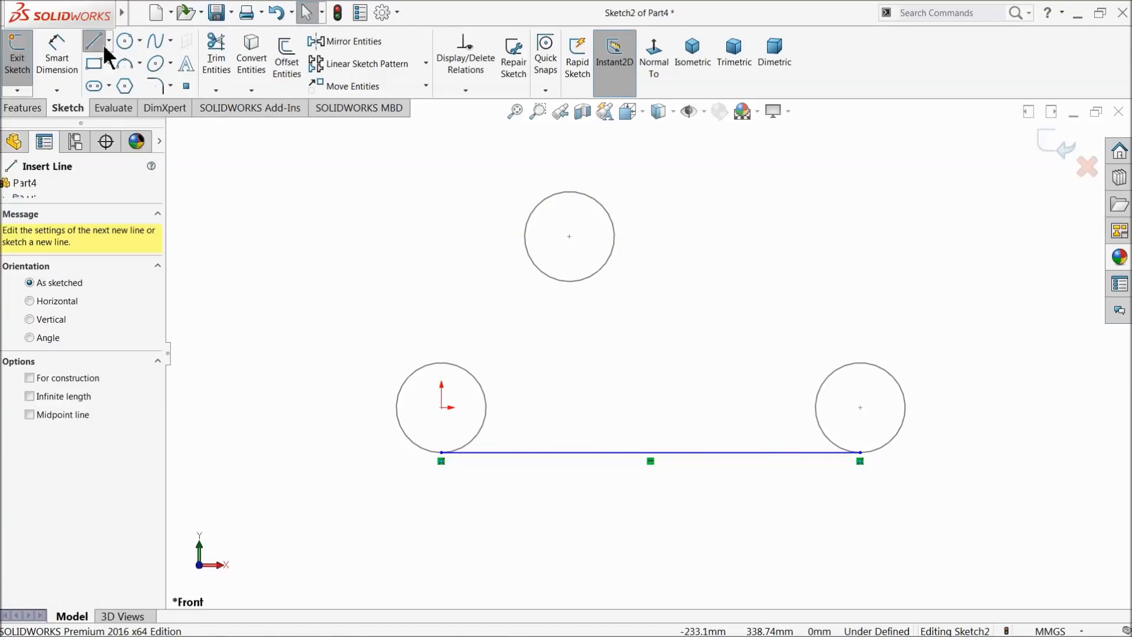
pyautogui.click(530, 217)
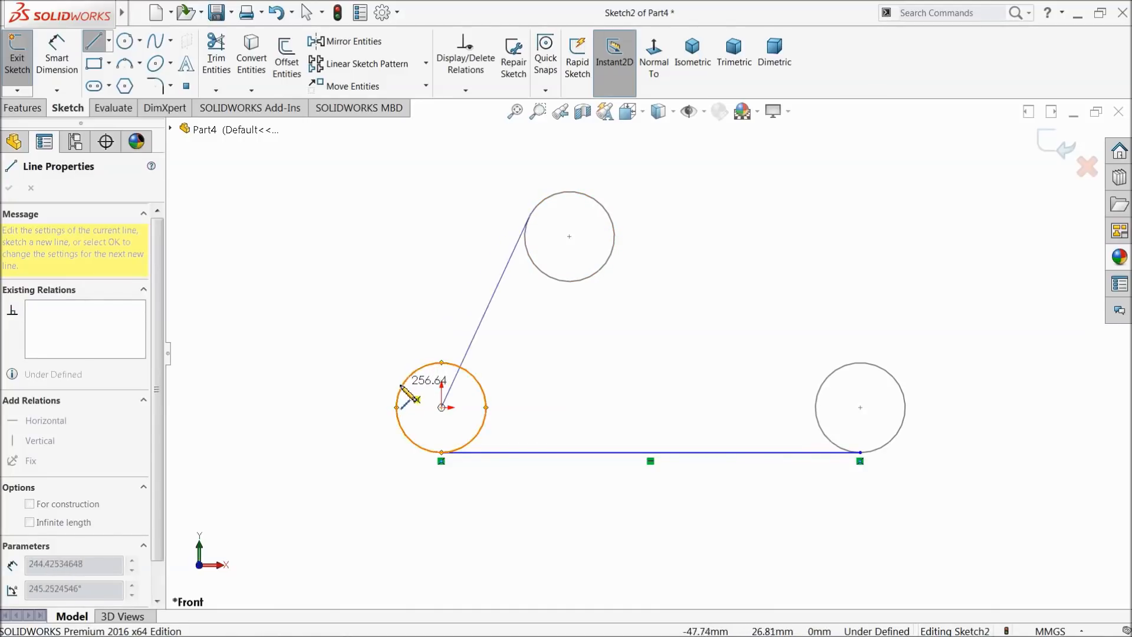
pyautogui.scroll(-3, 405, 386)
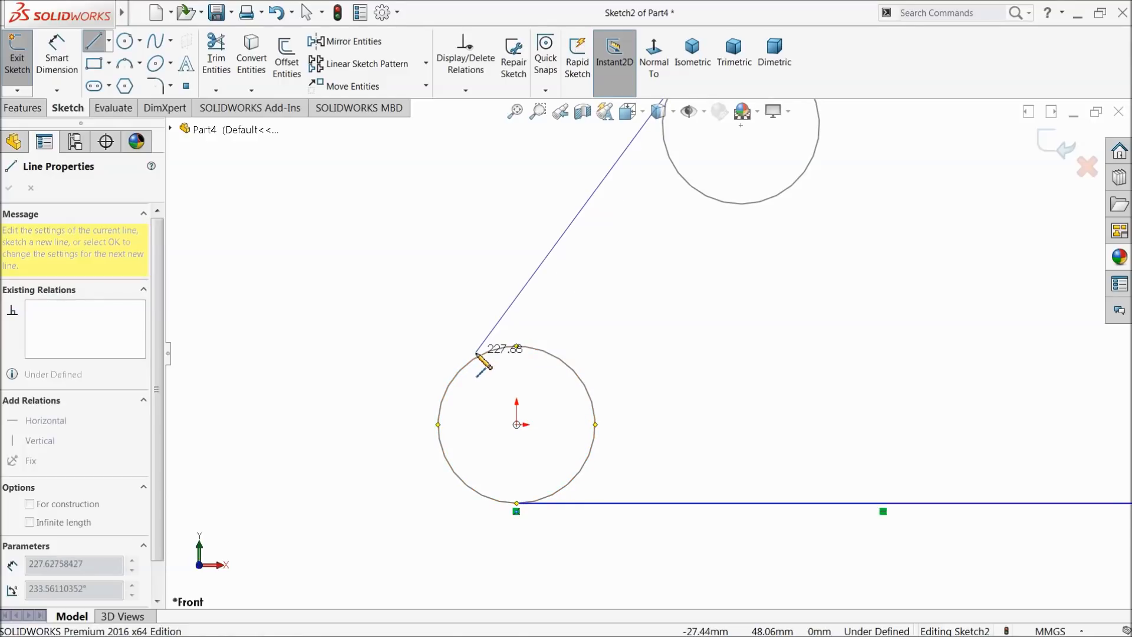
pyautogui.click(471, 357)
pyautogui.rightClick(426, 355)
pyautogui.click(425, 371)
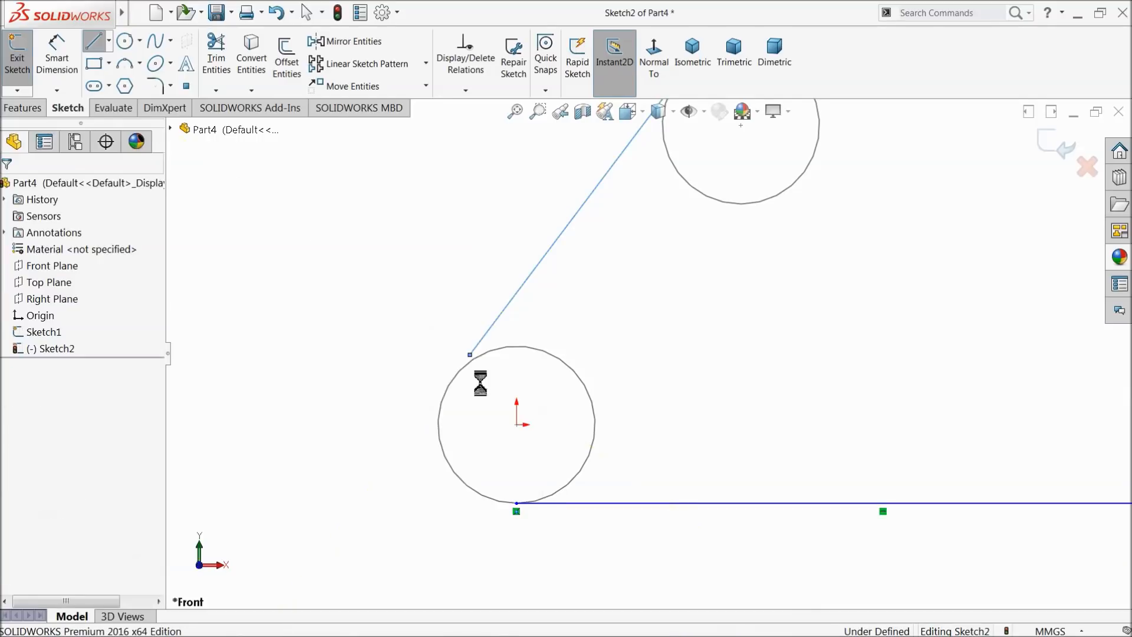
# Make the slanted line tangent to the origin circle
pyautogui.scroll(-3, 486, 371)
pyautogui.click(449, 355)
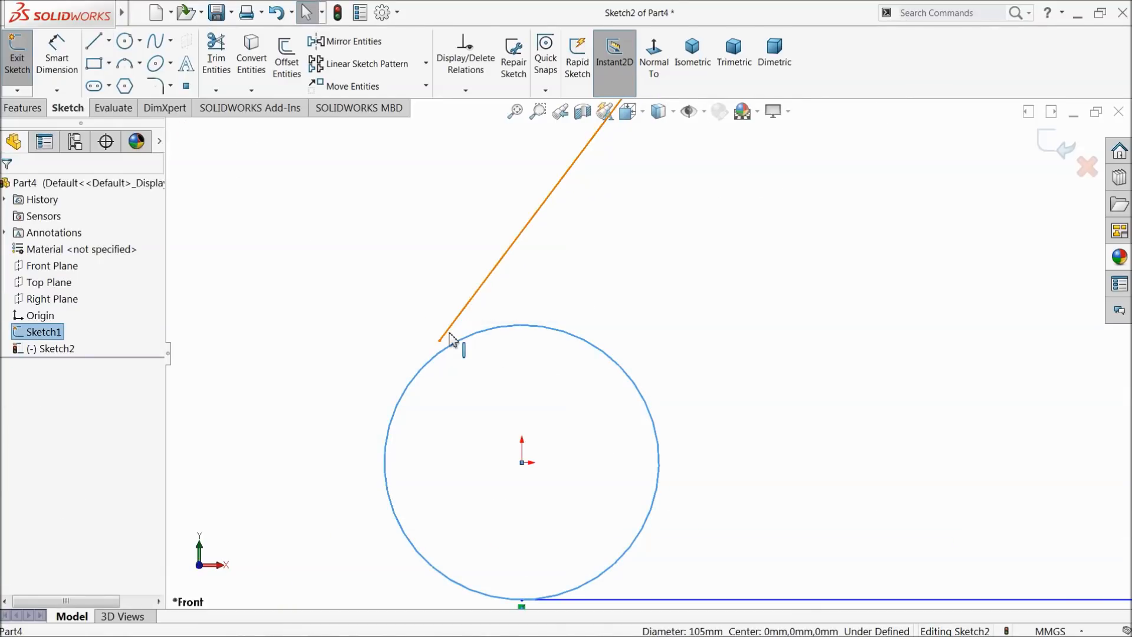
pyautogui.click(449, 344)
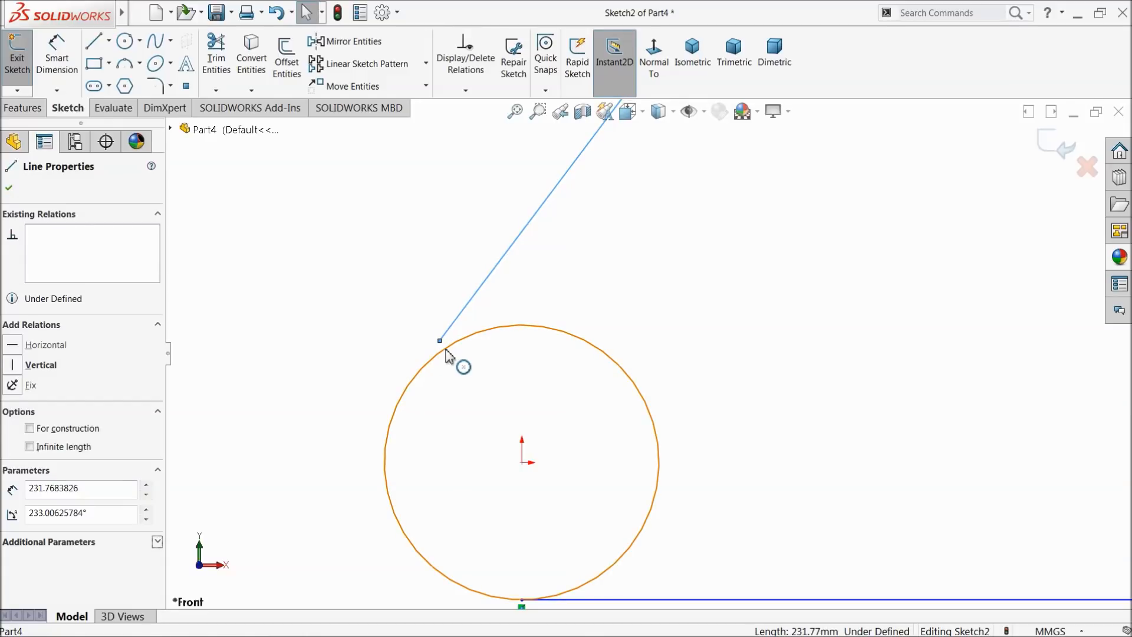
pyautogui.keyDown('ctrl'); pyautogui.click(449, 355); pyautogui.keyUp('ctrl')
pyautogui.click(480, 306)
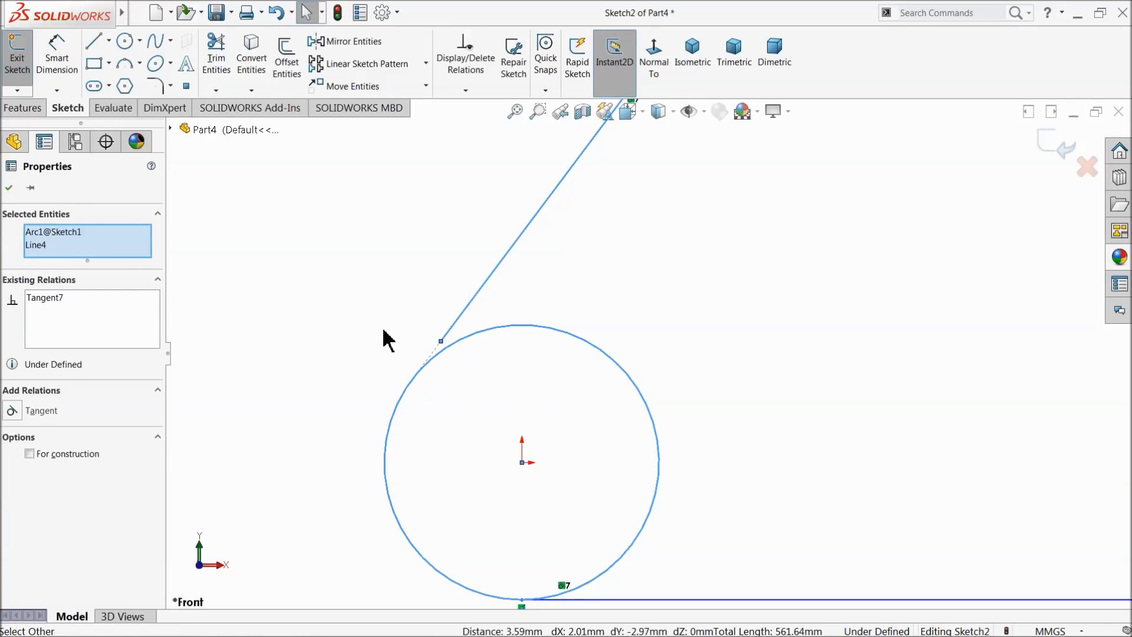
pyautogui.click(379, 289)
# Make the slanted line's lower endpoint coincident with the origin circle
pyautogui.scroll(-2, 454, 356)
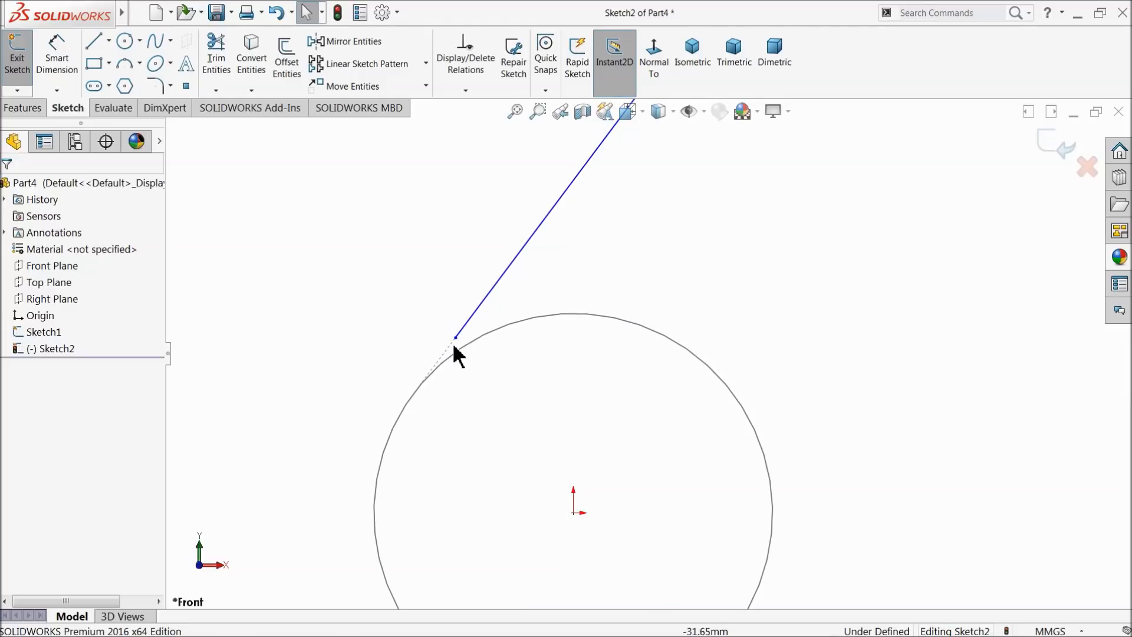
pyautogui.click(455, 338)
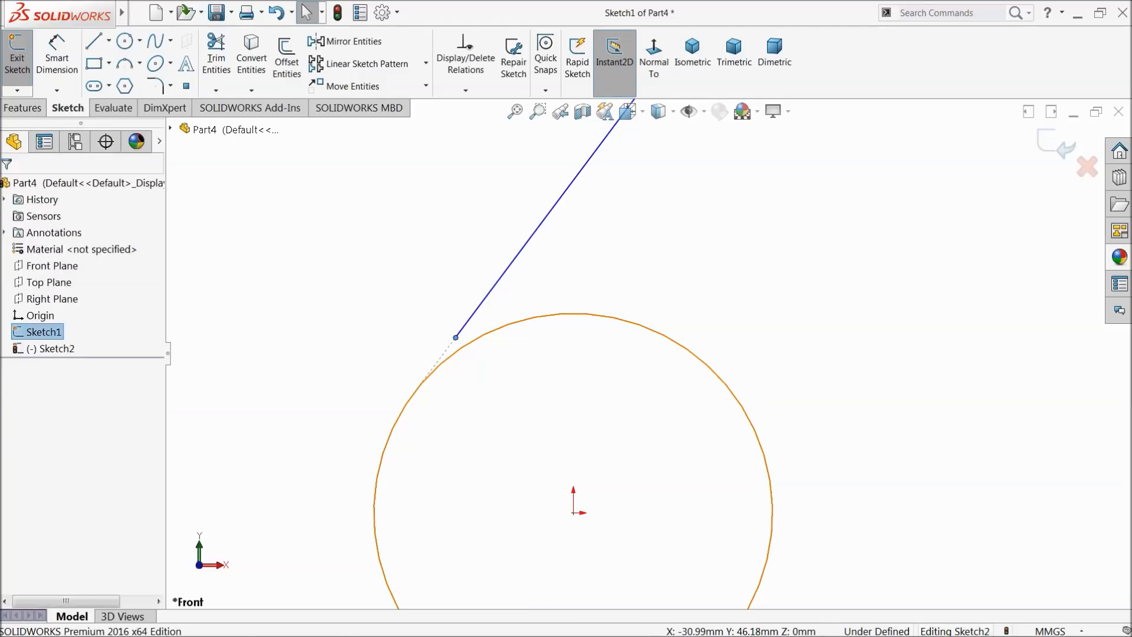
pyautogui.keyDown('ctrl'); pyautogui.click(472, 328); pyautogui.keyUp('ctrl')
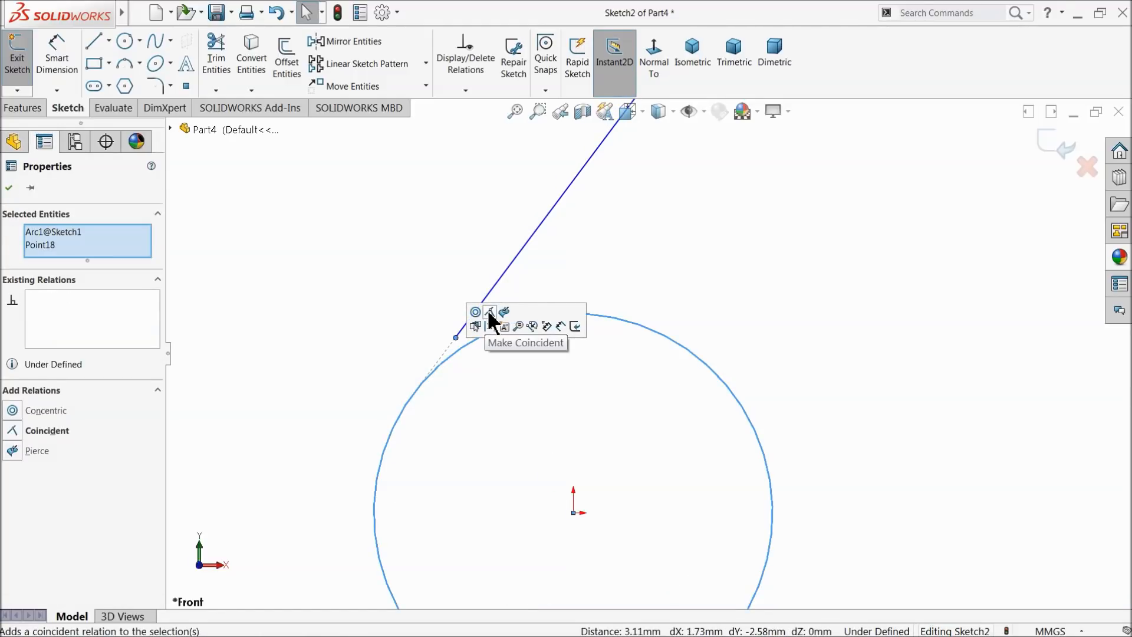
pyautogui.click(489, 317)
pyautogui.click(376, 326)
# Make the same slanted line tangent to the upper circle
pyautogui.scroll(3, 382, 328)
pyautogui.scroll(-5, 737, 248)
pyautogui.click(518, 288)
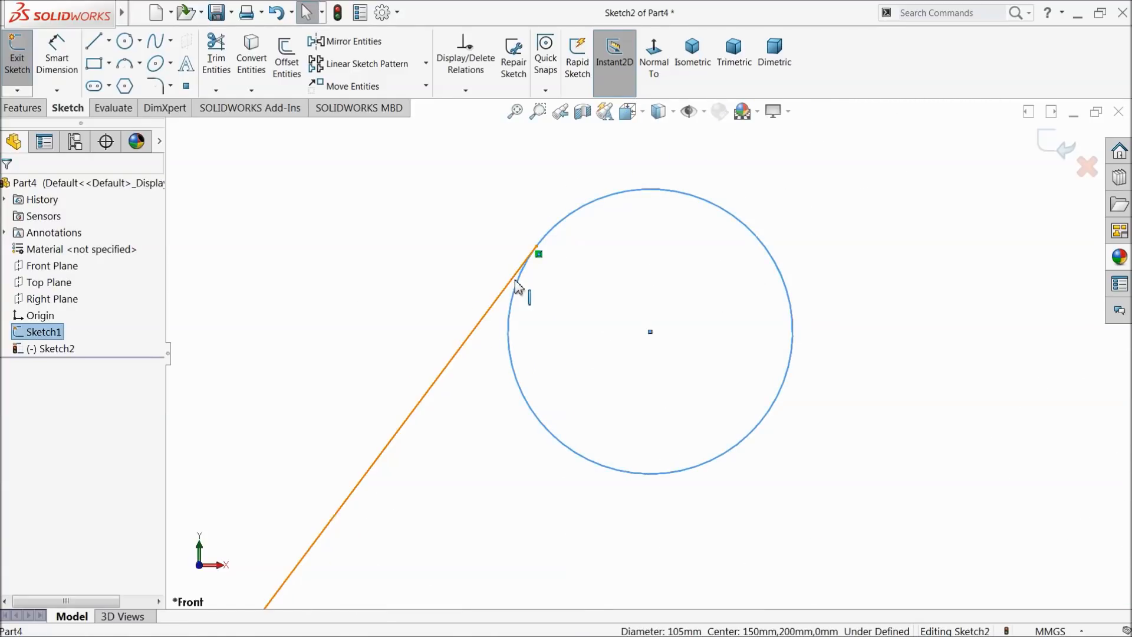
pyautogui.keyDown('ctrl'); pyautogui.click(518, 286); pyautogui.keyUp('ctrl')
pyautogui.click(541, 237)
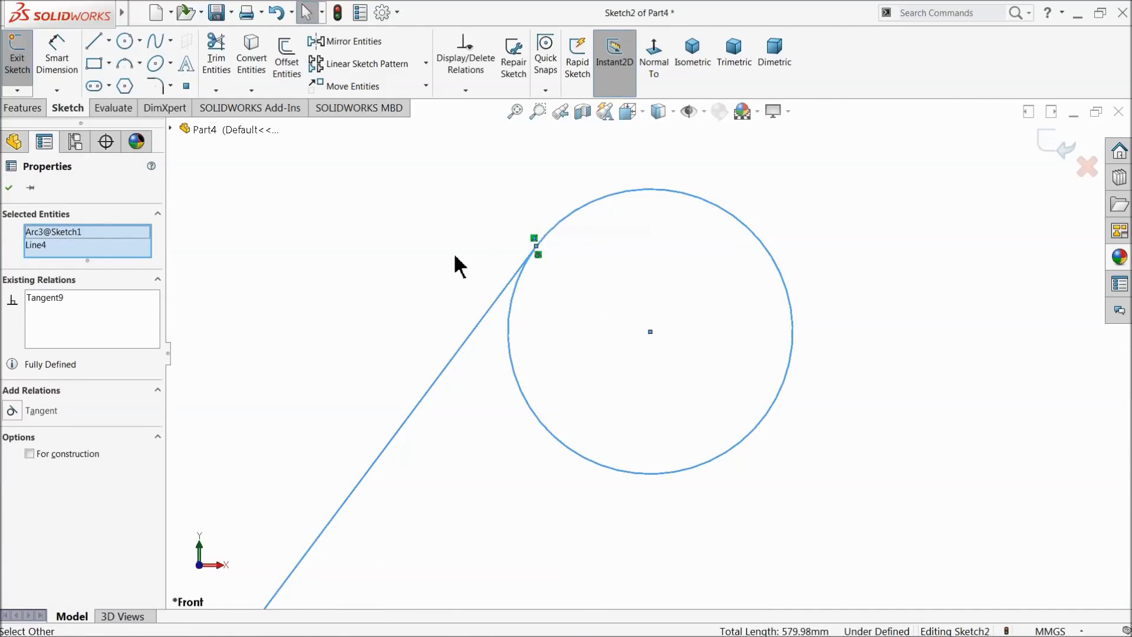
pyautogui.click(457, 260)
# Sketch a second slanted line about 298 mm long from the upper circle to the circle opposite the origin circle
pyautogui.scroll(10, 550, 309)
pyautogui.scroll(-3, 819, 444)
pyautogui.scroll(-3, 758, 458)
pyautogui.scroll(2, 746, 439)
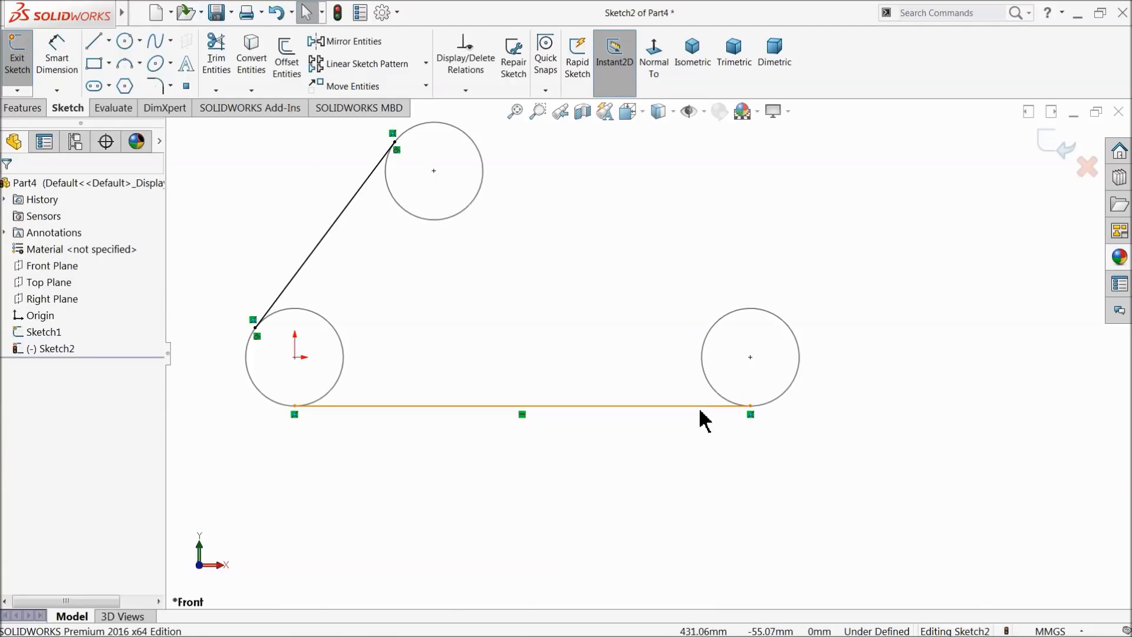
pyautogui.click(95, 42)
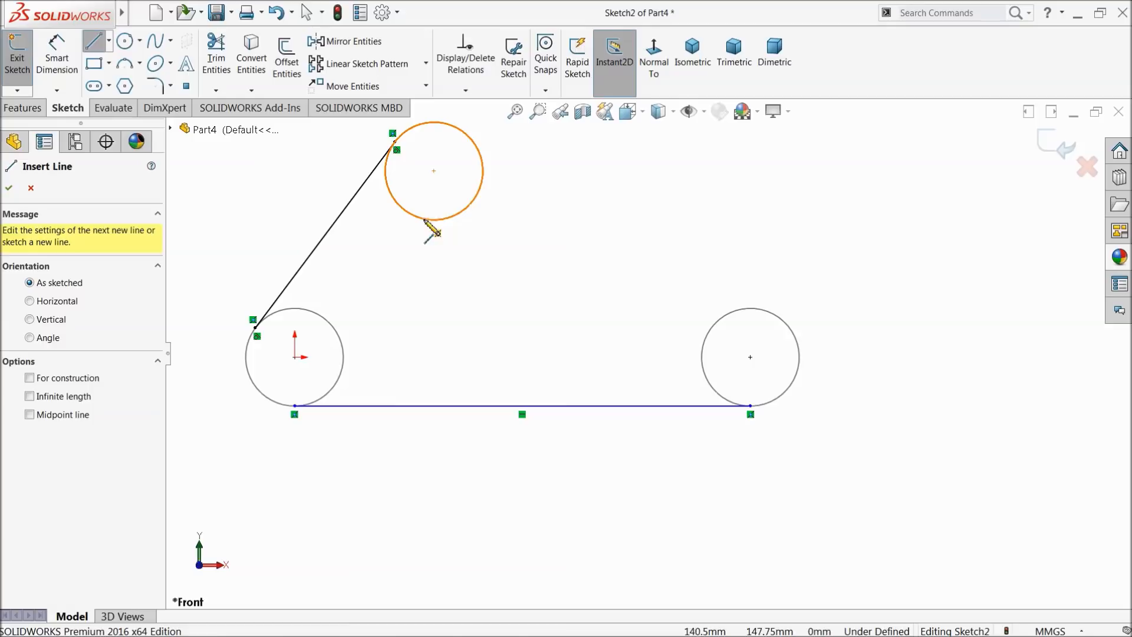
pyautogui.click(482, 186)
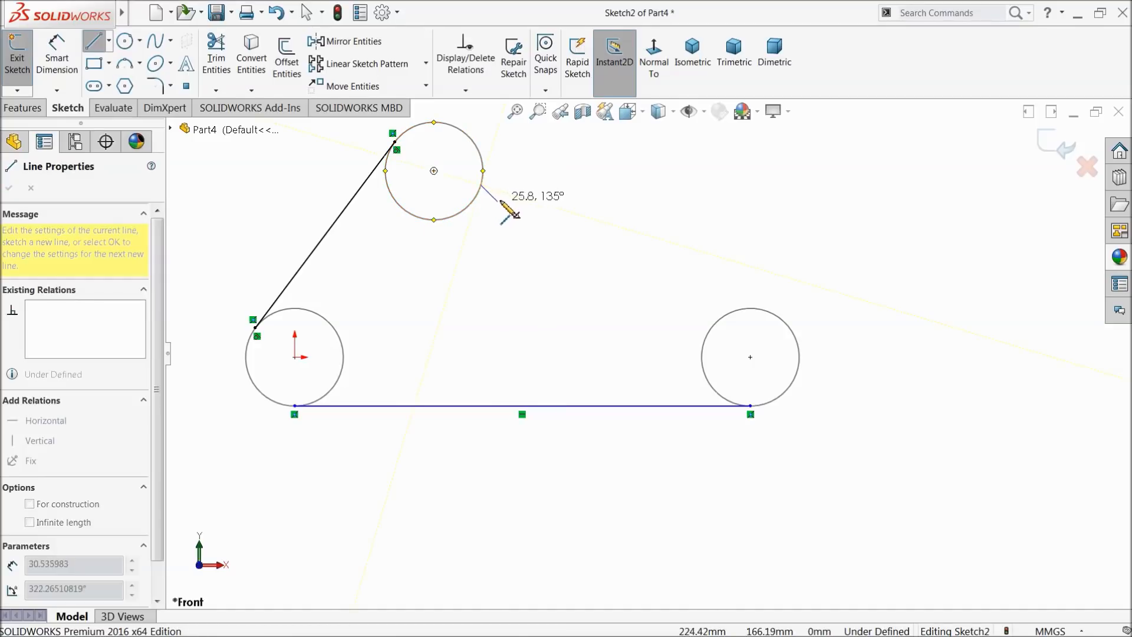
pyautogui.click(727, 314)
pyautogui.rightClick(738, 252)
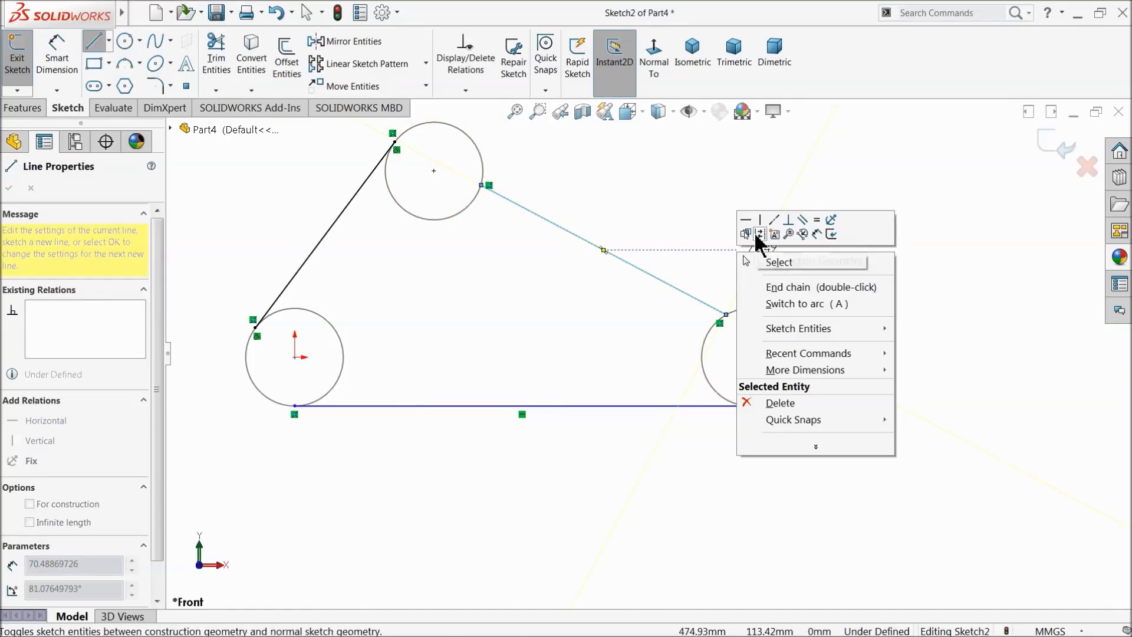
pyautogui.click(773, 265)
# Make the second slanted line tangent to the lower circle away from the origin
pyautogui.scroll(-4, 733, 317)
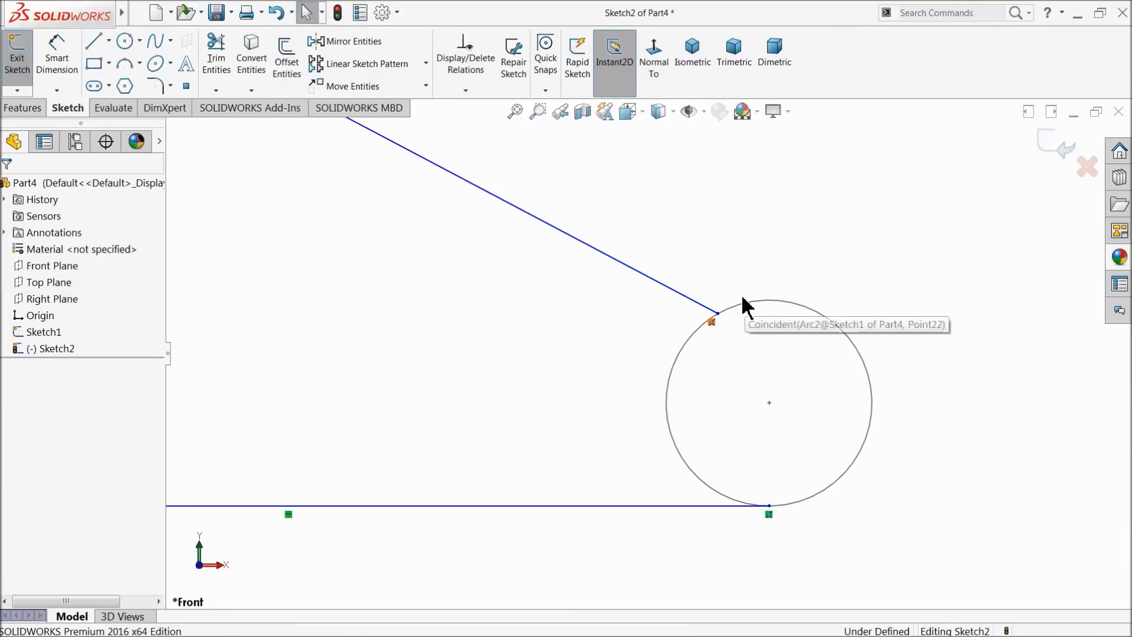
pyautogui.click(698, 302)
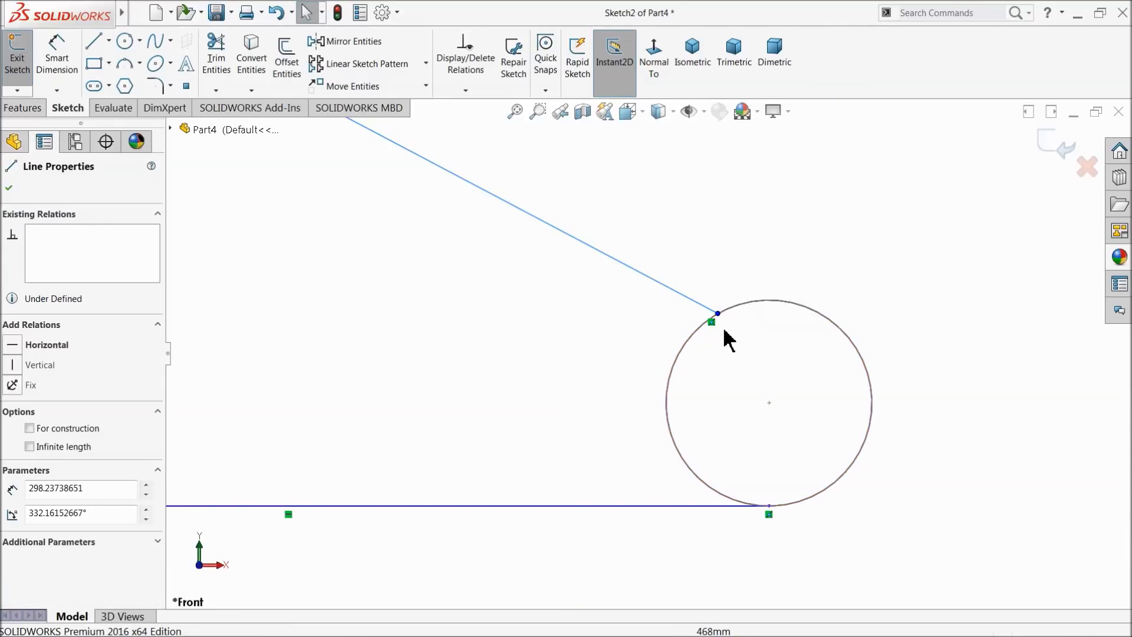
pyautogui.scroll(-3, 705, 318)
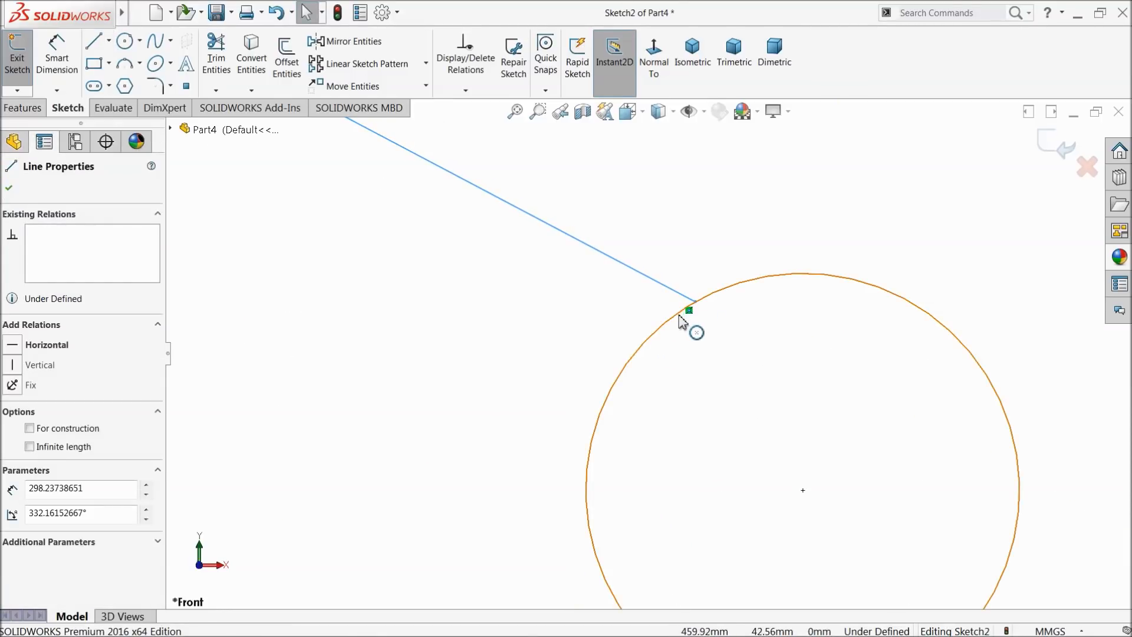
pyautogui.keyDown('ctrl'); pyautogui.click(679, 319); pyautogui.keyUp('ctrl')
pyautogui.click(709, 264)
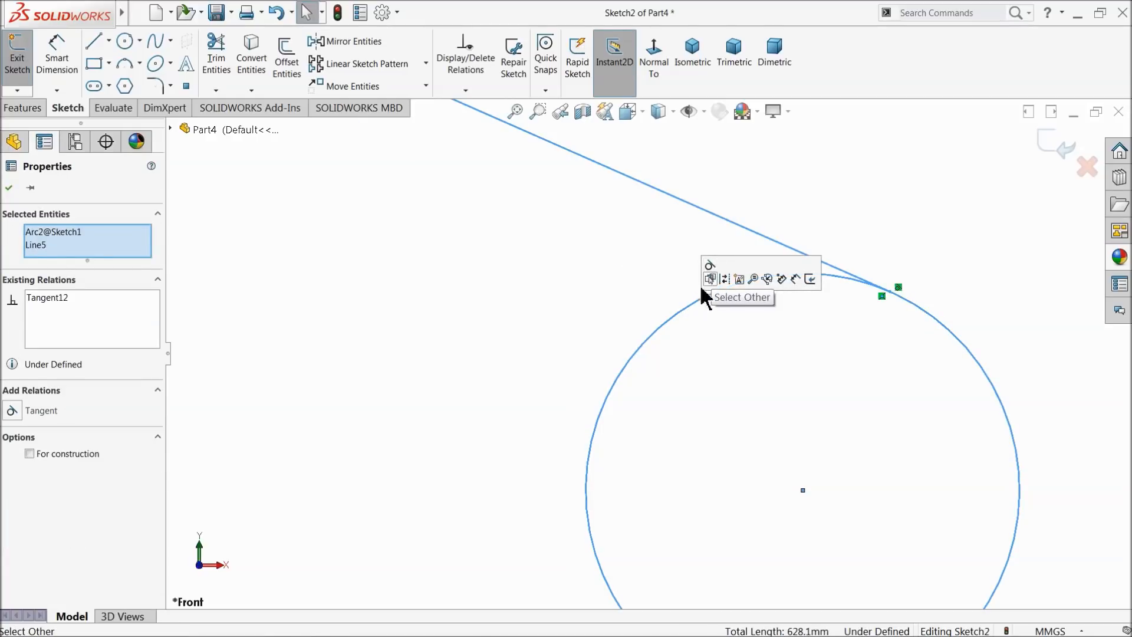
pyautogui.scroll(5, 678, 296)
# Make the second slanted line tangent to the upper circle as well
pyautogui.click(501, 253)
pyautogui.scroll(-3, 480, 273)
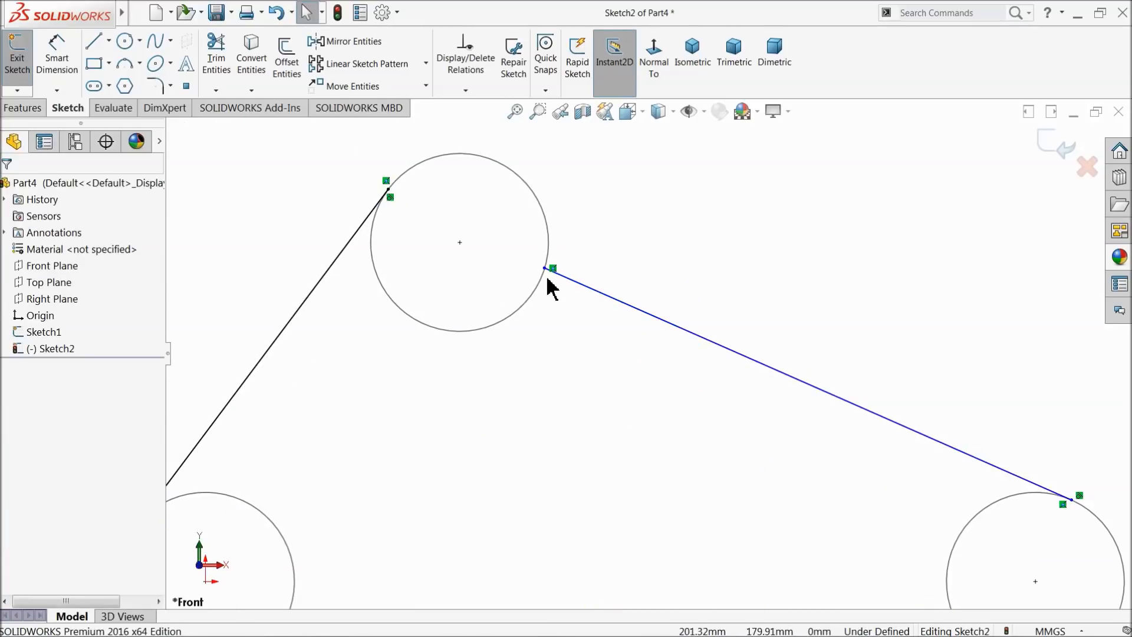
pyautogui.click(543, 282)
pyautogui.keyDown('ctrl'); pyautogui.click(565, 277); pyautogui.keyUp('ctrl')
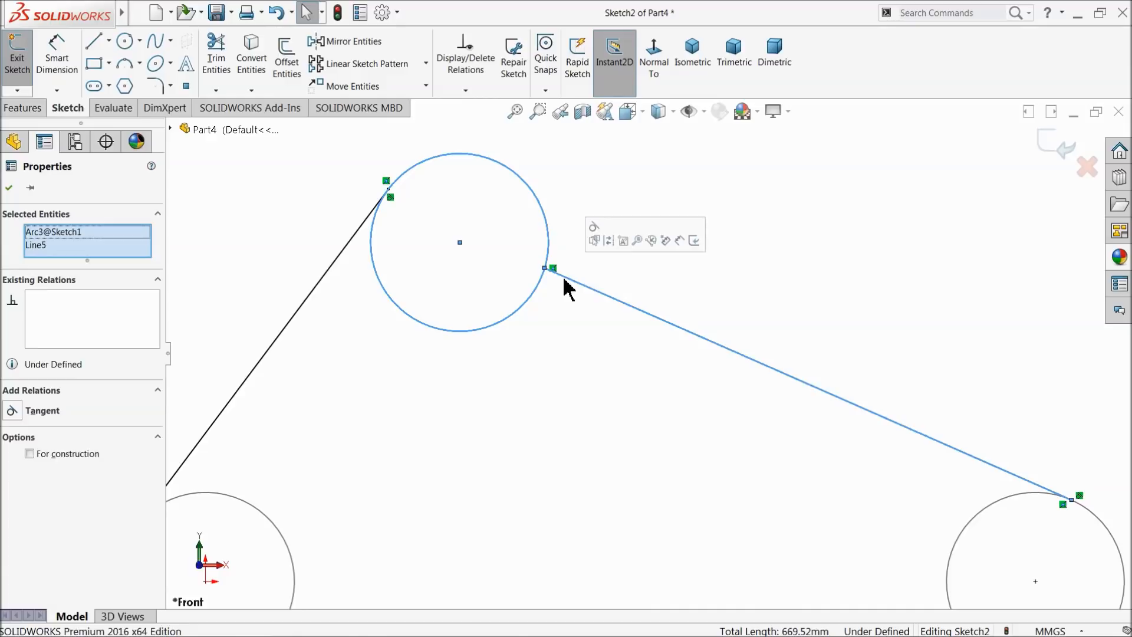
pyautogui.click(594, 237)
pyautogui.click(732, 232)
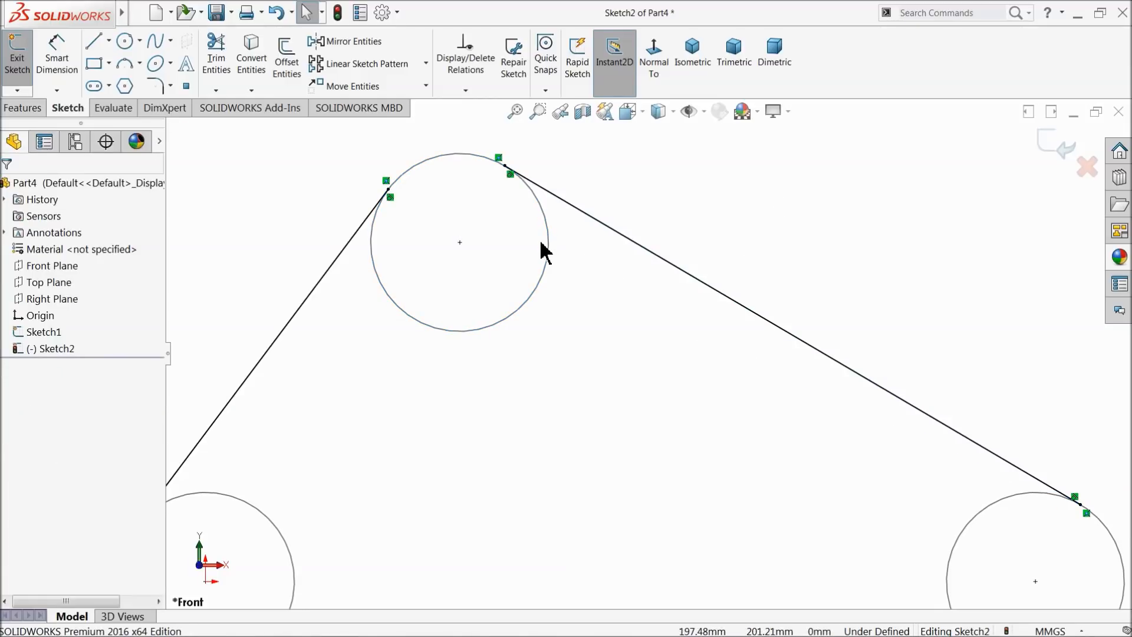
# Add a tangent relation between the horizontal bottom line and the origin circle
pyautogui.scroll(4, 543, 251)
pyautogui.scroll(2, 601, 353)
pyautogui.scroll(-3, 551, 492)
pyautogui.scroll(-3, 551, 492)
pyautogui.click(346, 493)
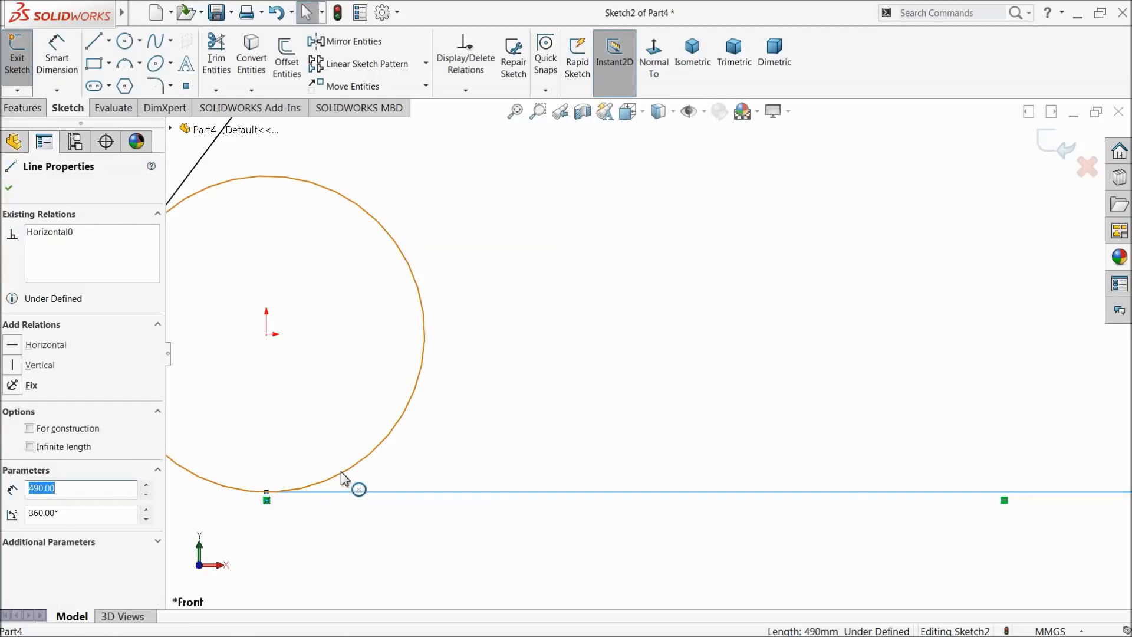
pyautogui.keyDown('ctrl'); pyautogui.click(345, 477); pyautogui.keyUp('ctrl')
pyautogui.click(374, 430)
pyautogui.click(607, 392)
# Convert all three circles of the first sketch into entities of the current sketch
pyautogui.scroll(5, 604, 385)
pyautogui.scroll(-2, 717, 177)
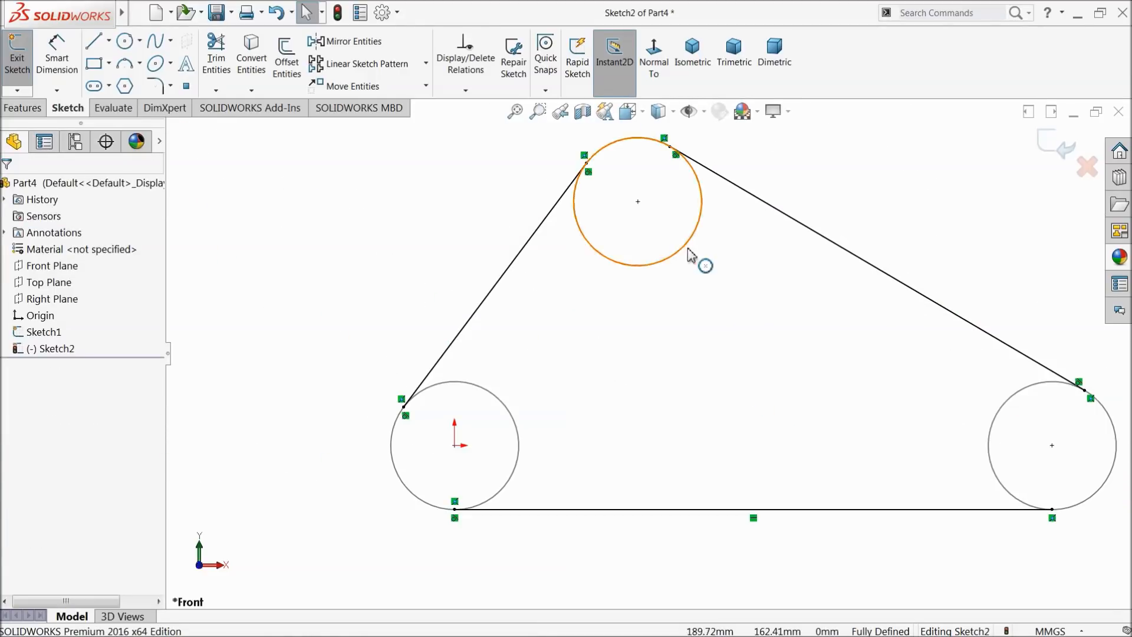
pyautogui.click(685, 254)
pyautogui.keyDown('ctrl'); pyautogui.click(992, 425); pyautogui.keyUp('ctrl')
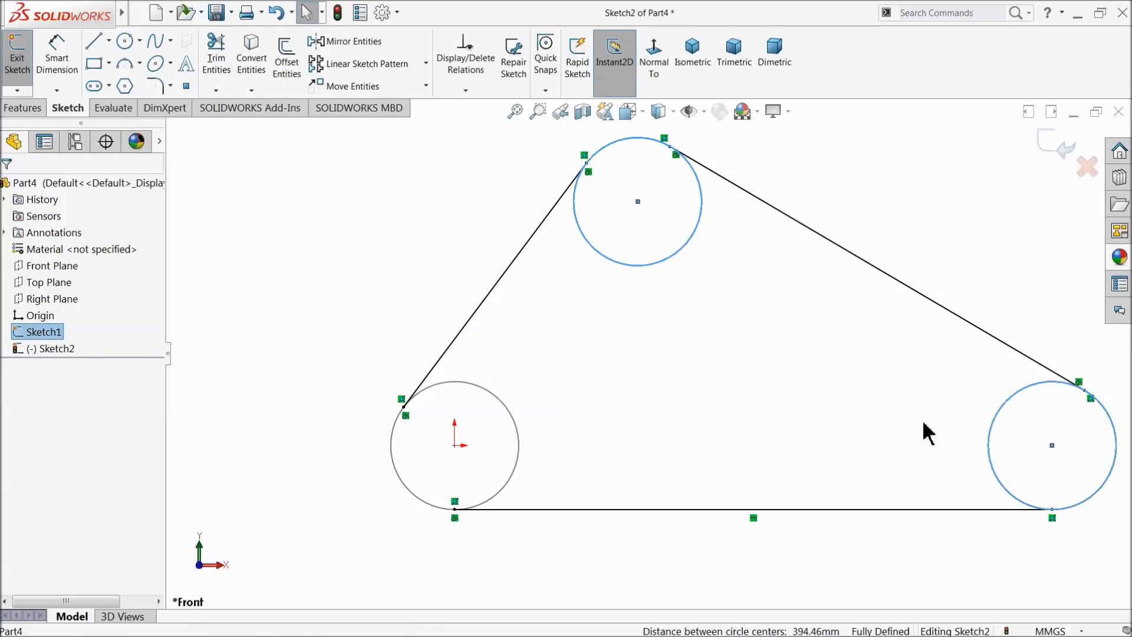
pyautogui.keyDown('ctrl'); pyautogui.click(516, 458); pyautogui.keyUp('ctrl')
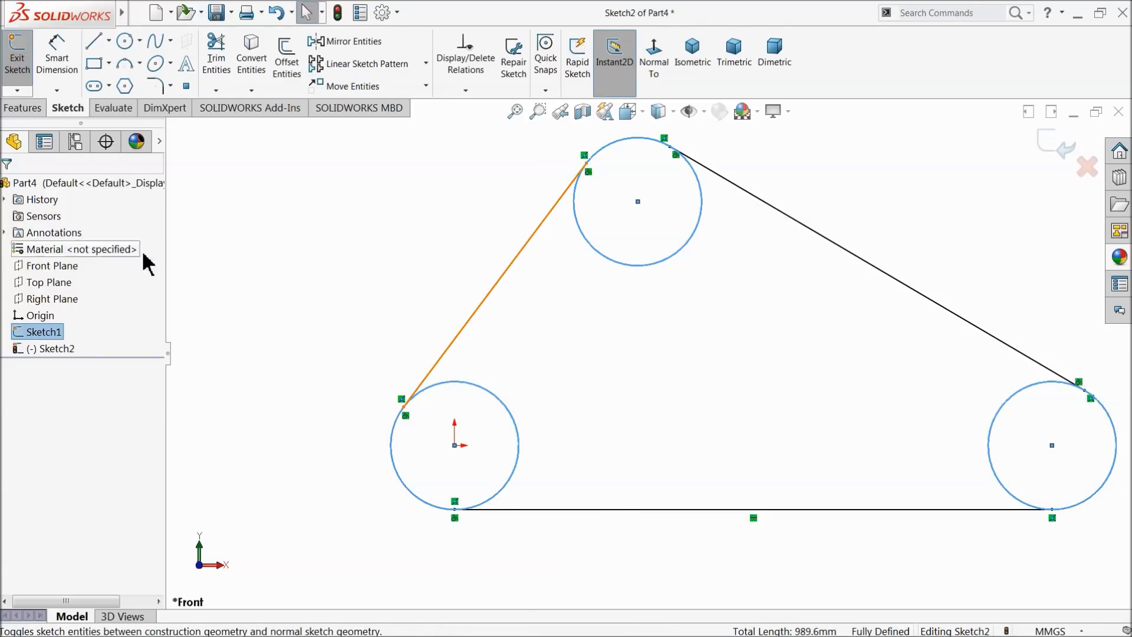
pyautogui.click(252, 66)
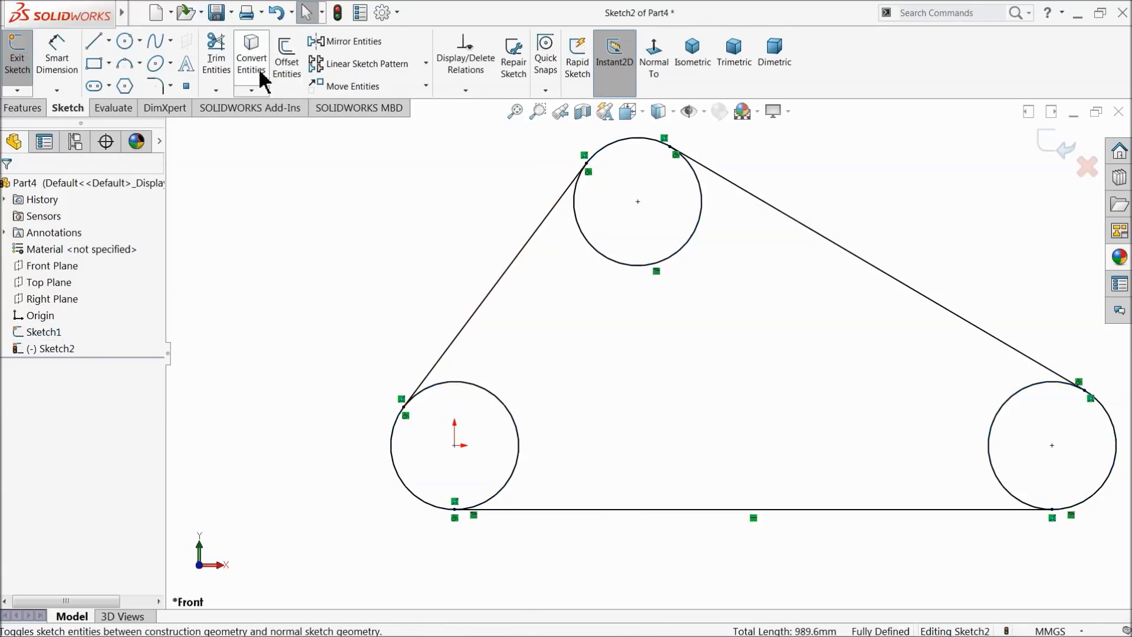
# Power-trim the inner arcs of the three converted circles, leaving one closed chain path around the outside
pyautogui.click(217, 64)
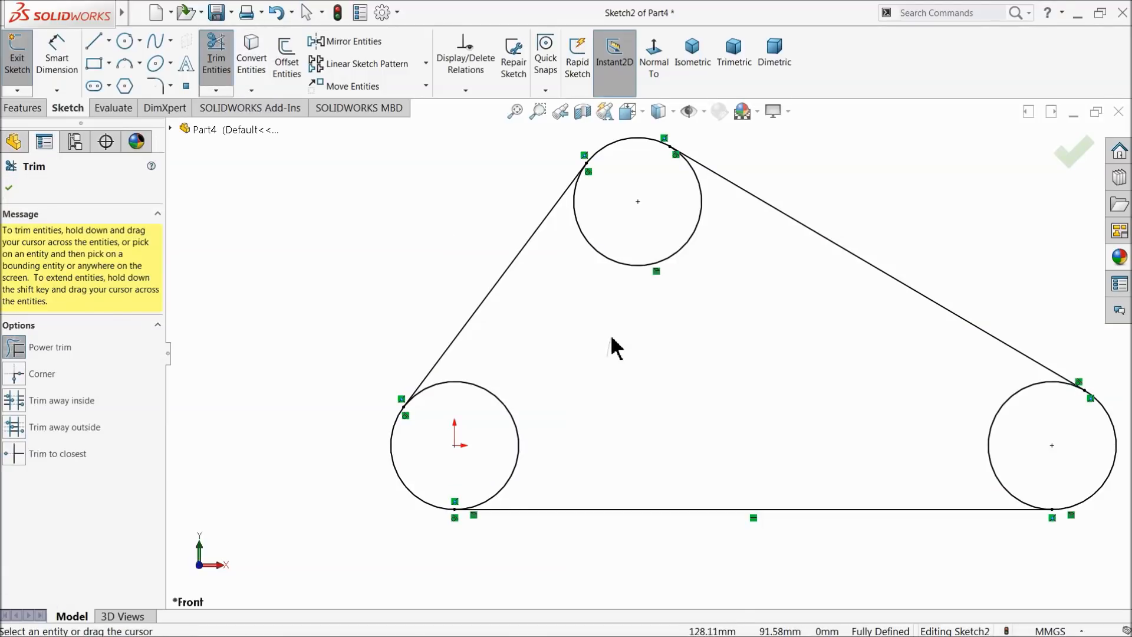
pyautogui.moveTo(628, 272)
pyautogui.mouseDown()
pyautogui.moveTo(583, 429)
pyautogui.moveTo(508, 458)
pyautogui.moveTo(946, 444)
pyautogui.moveTo(996, 454)
pyautogui.mouseUp()
pyautogui.scroll(-2, 715, 359)
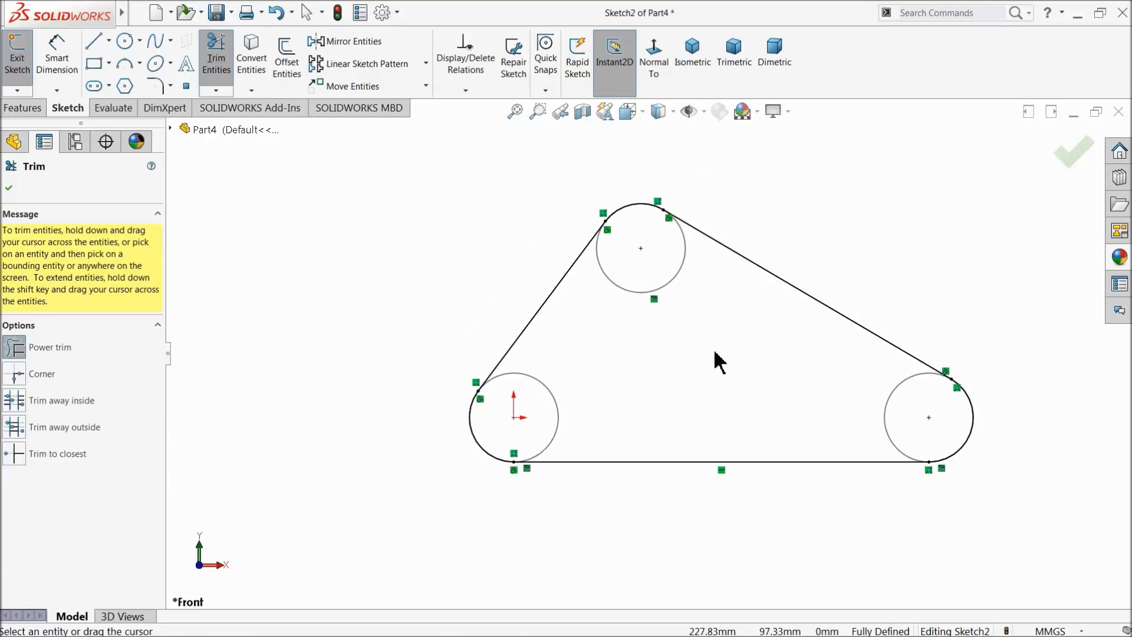
pyautogui.scroll(5, 648, 256)
pyautogui.scroll(-4, 643, 353)
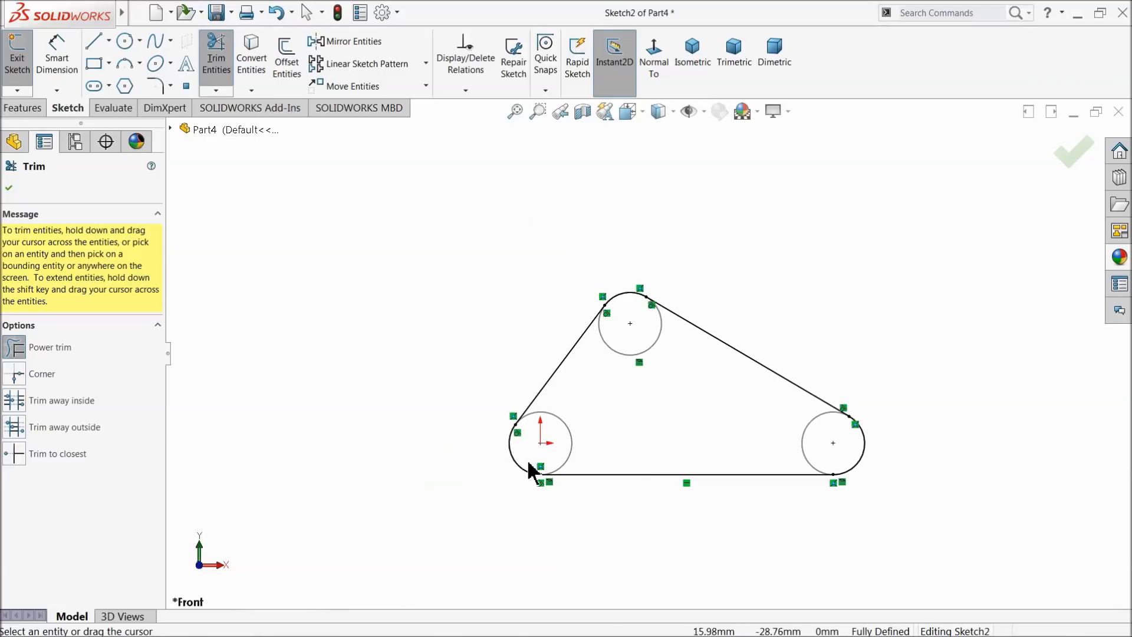
pyautogui.scroll(2, 637, 387)
pyautogui.click(8, 188)
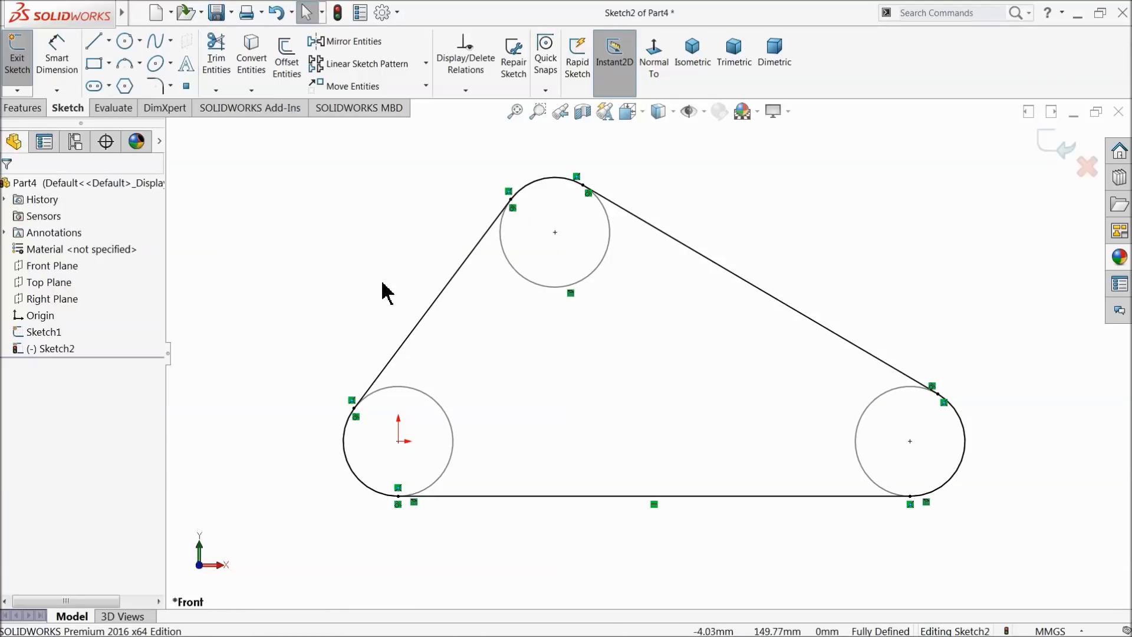
# Check individual segments of the trimmed path: the first slanted line, the upper arc and the second slanted line
pyautogui.click(458, 268)
pyautogui.click(533, 185)
pyautogui.click(639, 217)
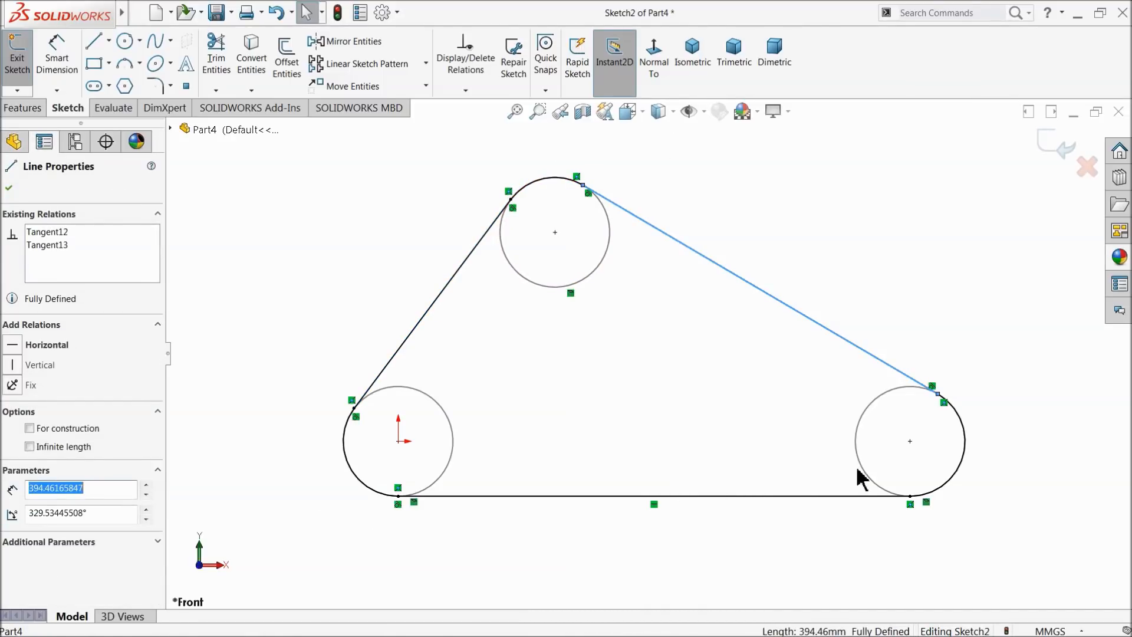
pyautogui.scroll(-1, 705, 419)
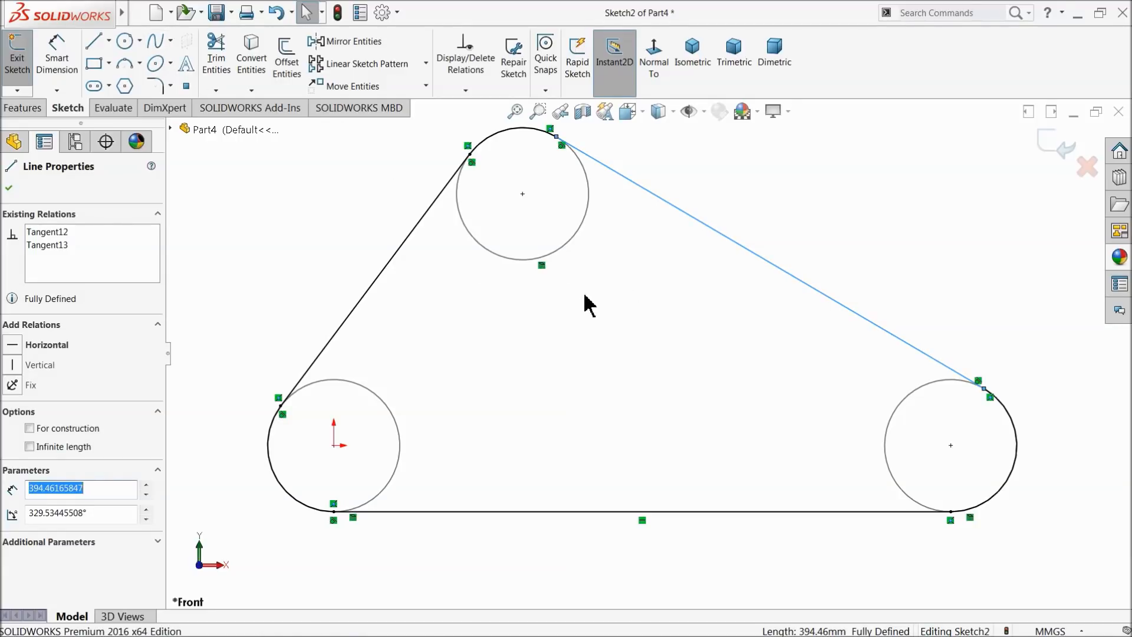
pyautogui.click(1059, 147)
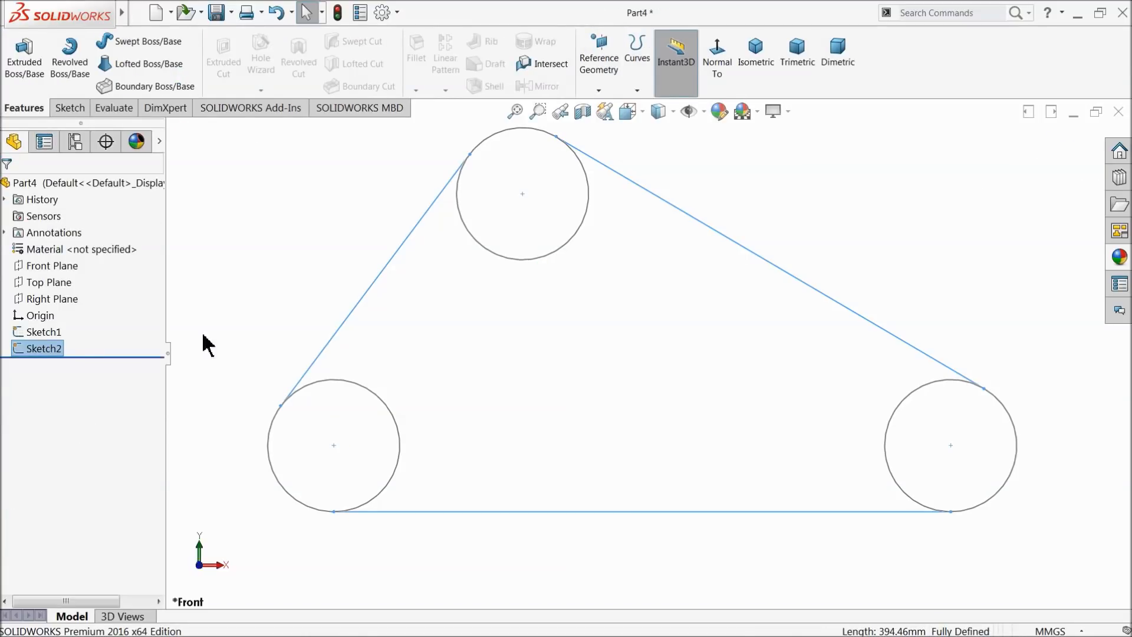
pyautogui.click(23, 266)
pyautogui.click(27, 249)
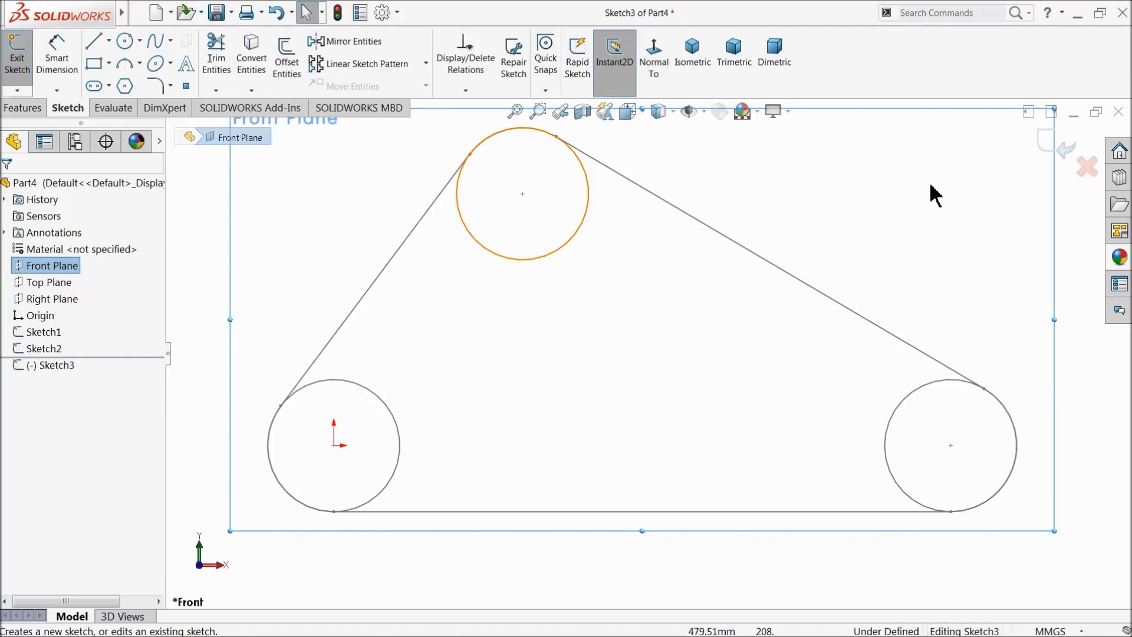
pyautogui.click(1050, 145)
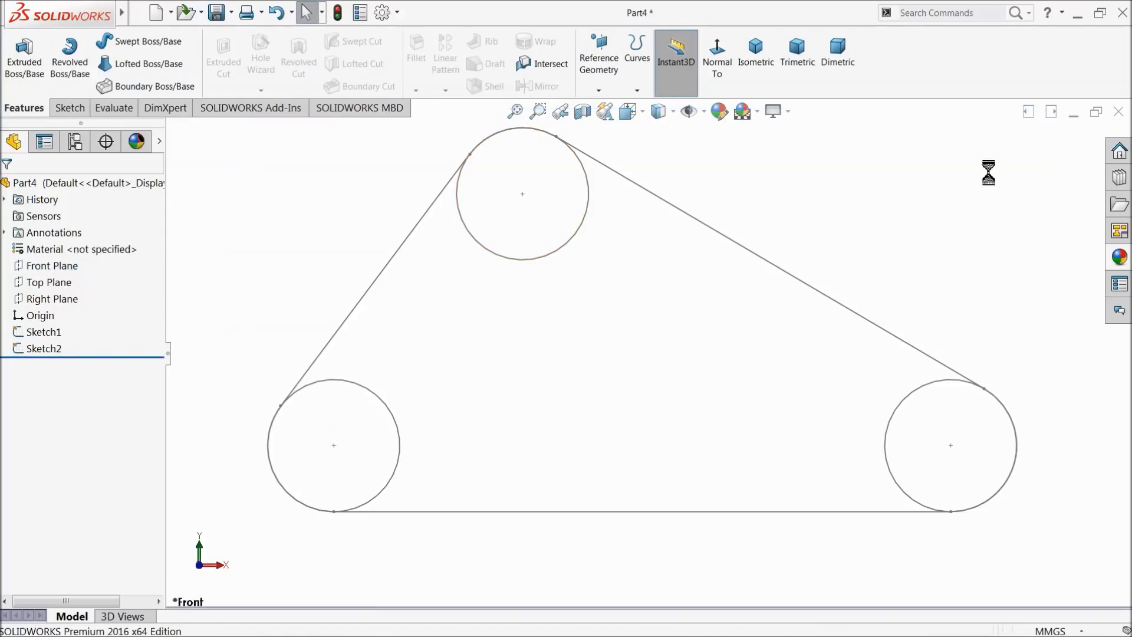
pyautogui.click(22, 348)
pyautogui.click(36, 311)
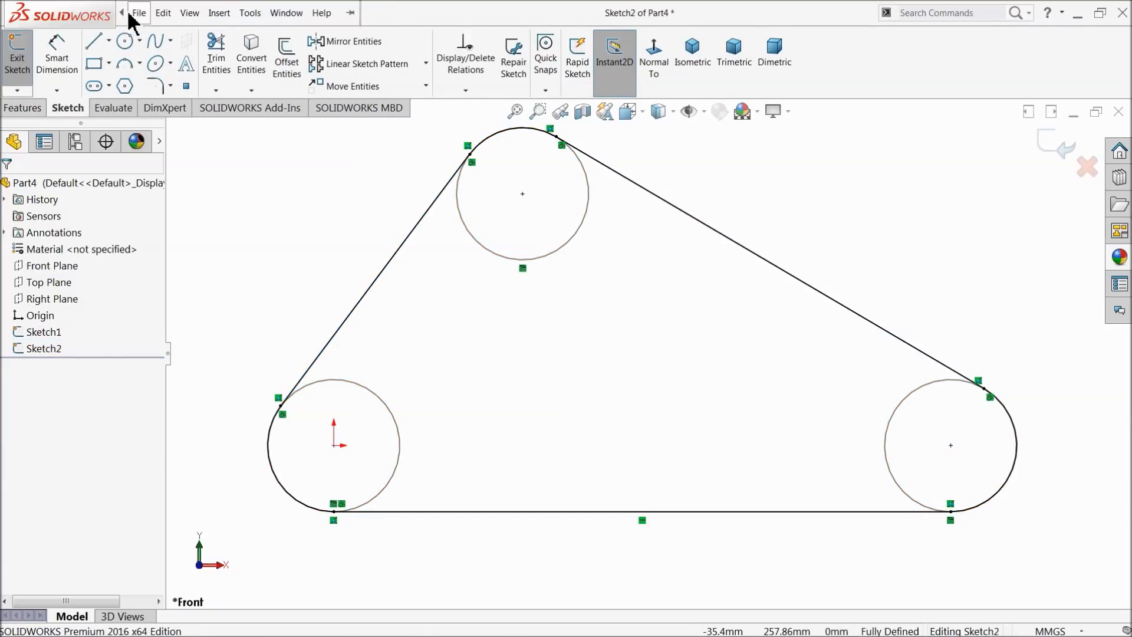
# Try to apply a closed, constrained Fit Spline without selecting any path geometry
pyautogui.click(132, 13)
pyautogui.moveTo(226, 16)
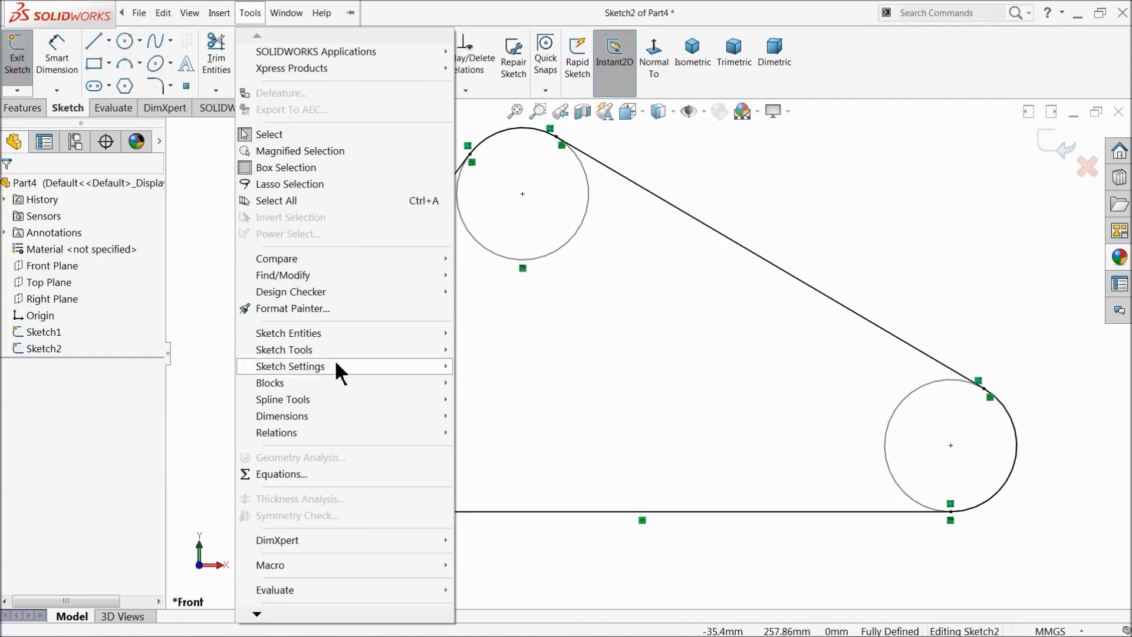
pyautogui.moveTo(337, 422)
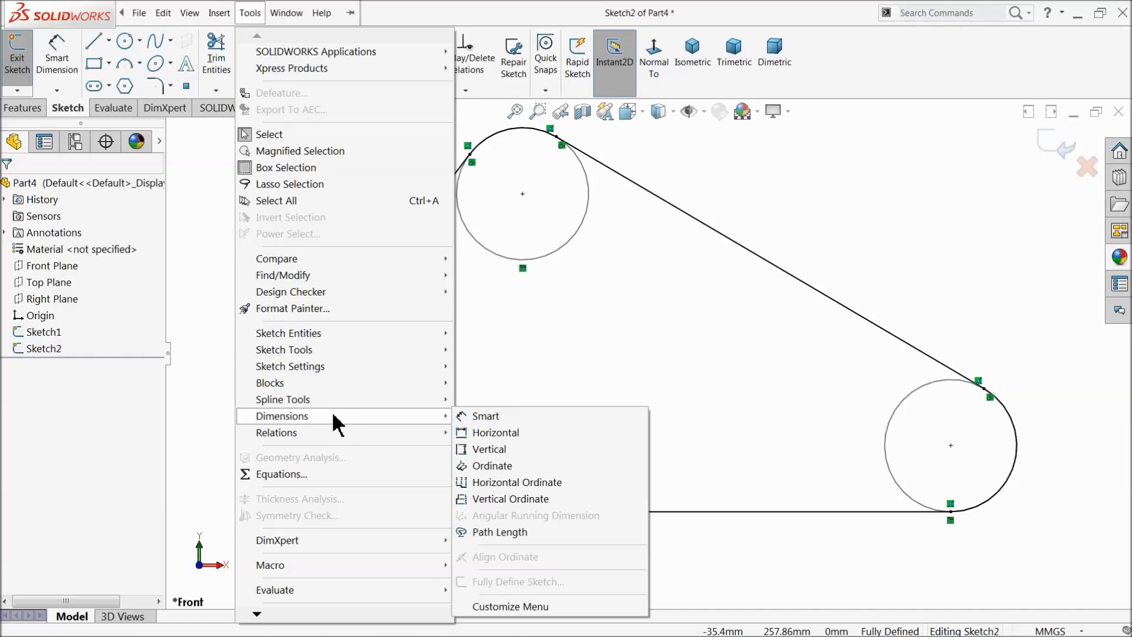
pyautogui.moveTo(310, 398)
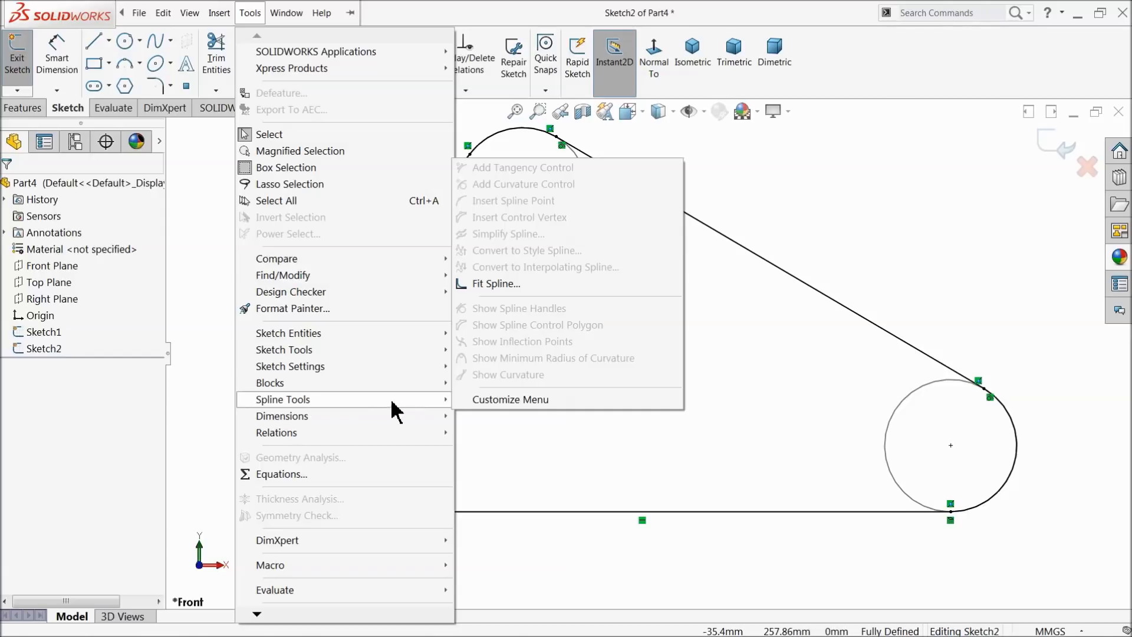
pyautogui.click(497, 284)
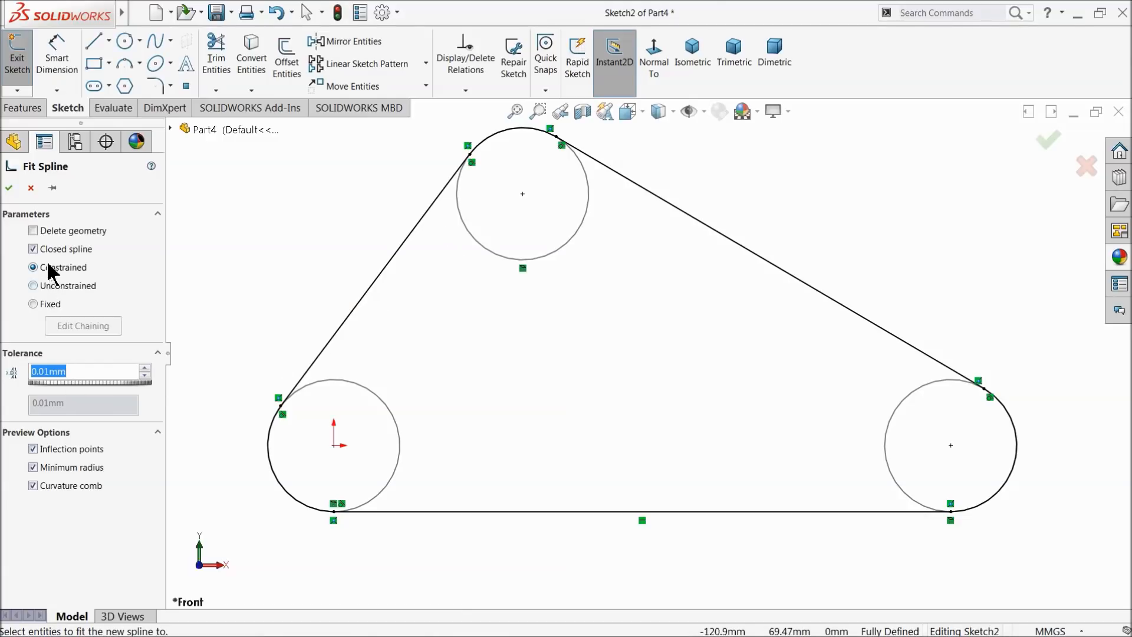
pyautogui.click(9, 188)
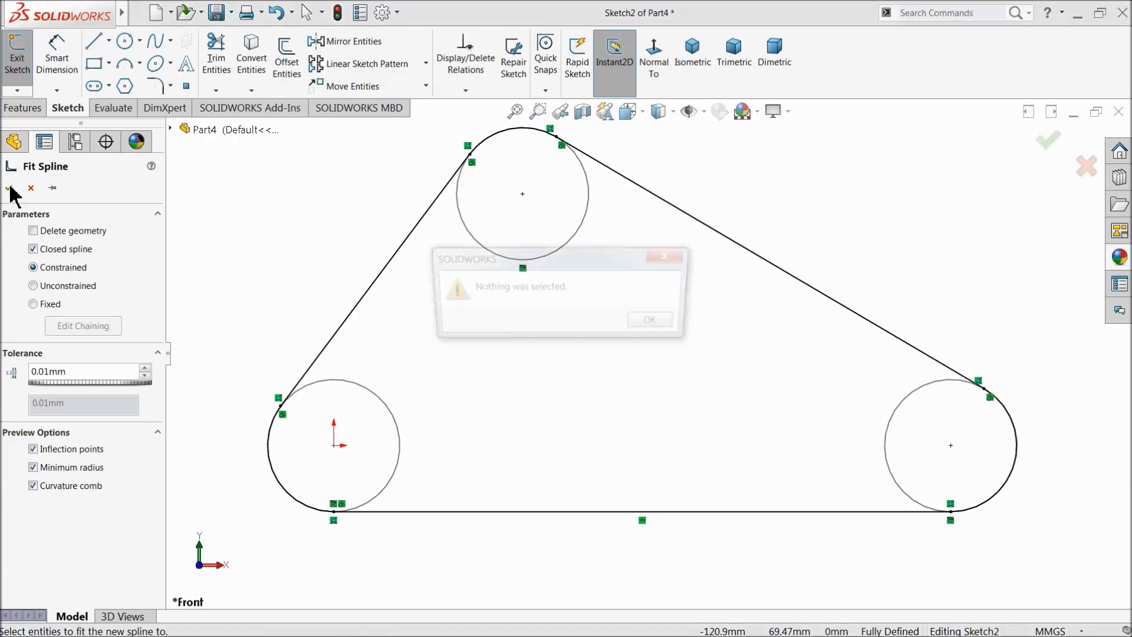
pyautogui.click(657, 323)
# Select the three outer arcs and three tangent lines of the chain path and start Fit Spline on them
pyautogui.click(461, 186)
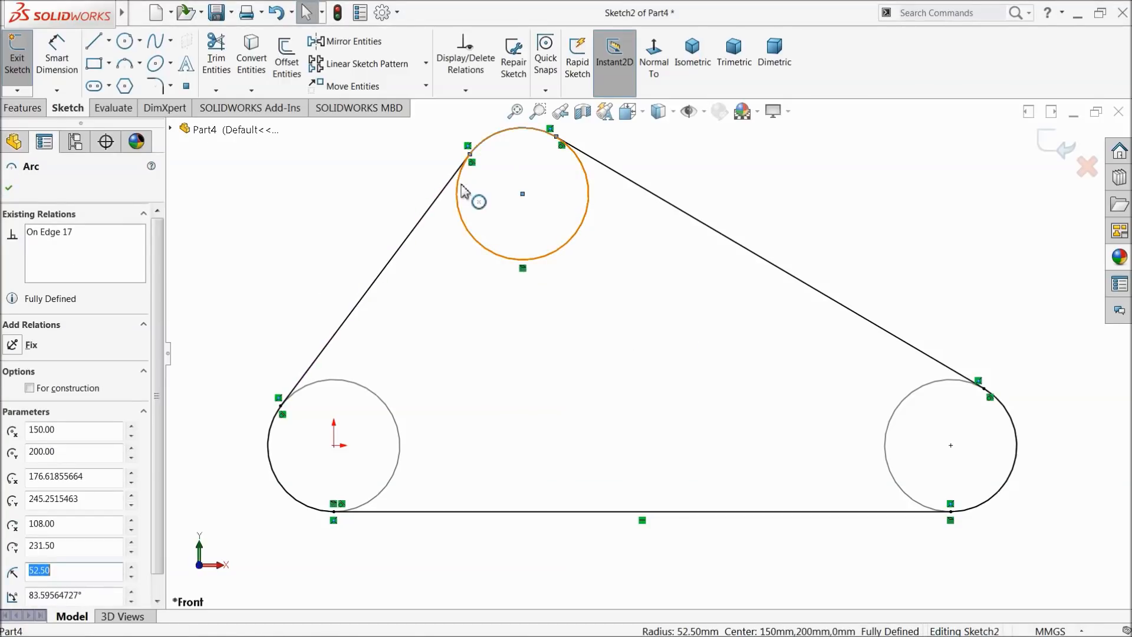
pyautogui.keyDown('ctrl'); pyautogui.click(464, 161); pyautogui.keyUp('ctrl')
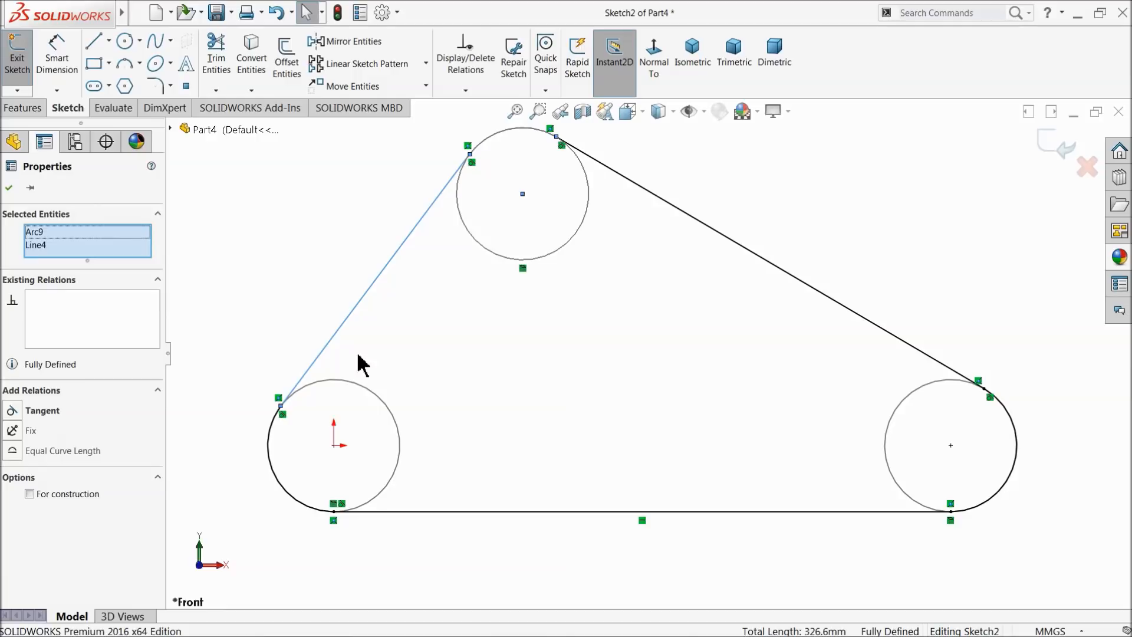
pyautogui.keyDown('ctrl'); pyautogui.click(271, 468); pyautogui.keyUp('ctrl')
pyautogui.keyDown('ctrl'); pyautogui.click(452, 512); pyautogui.keyUp('ctrl')
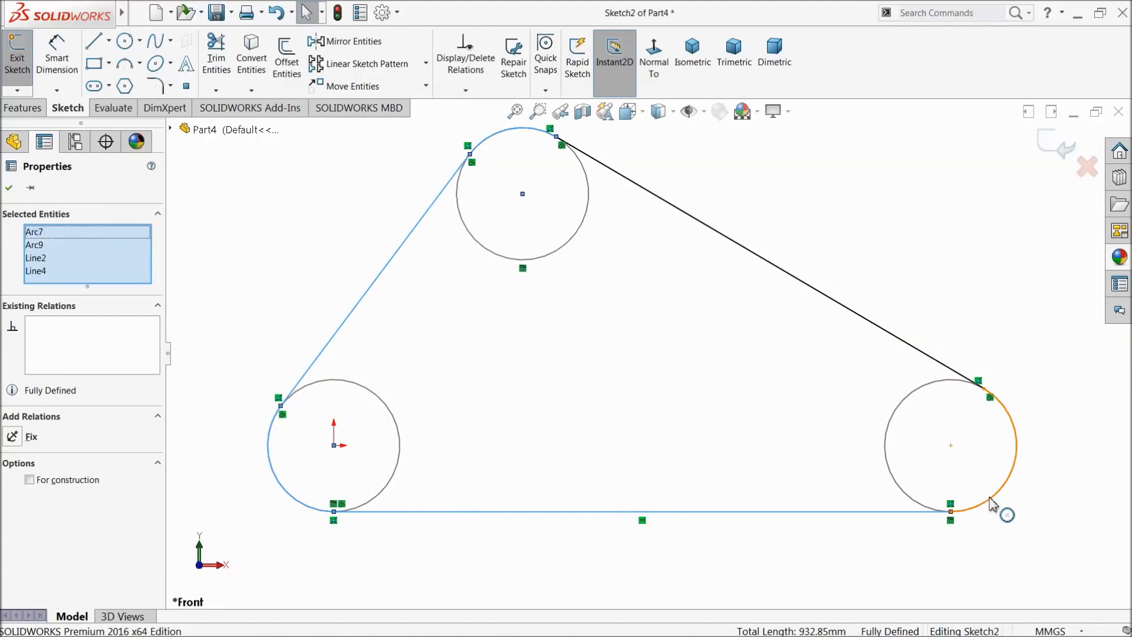
pyautogui.keyDown('ctrl'); pyautogui.click(994, 505); pyautogui.keyUp('ctrl')
pyautogui.keyDown('ctrl'); pyautogui.click(944, 370); pyautogui.keyUp('ctrl')
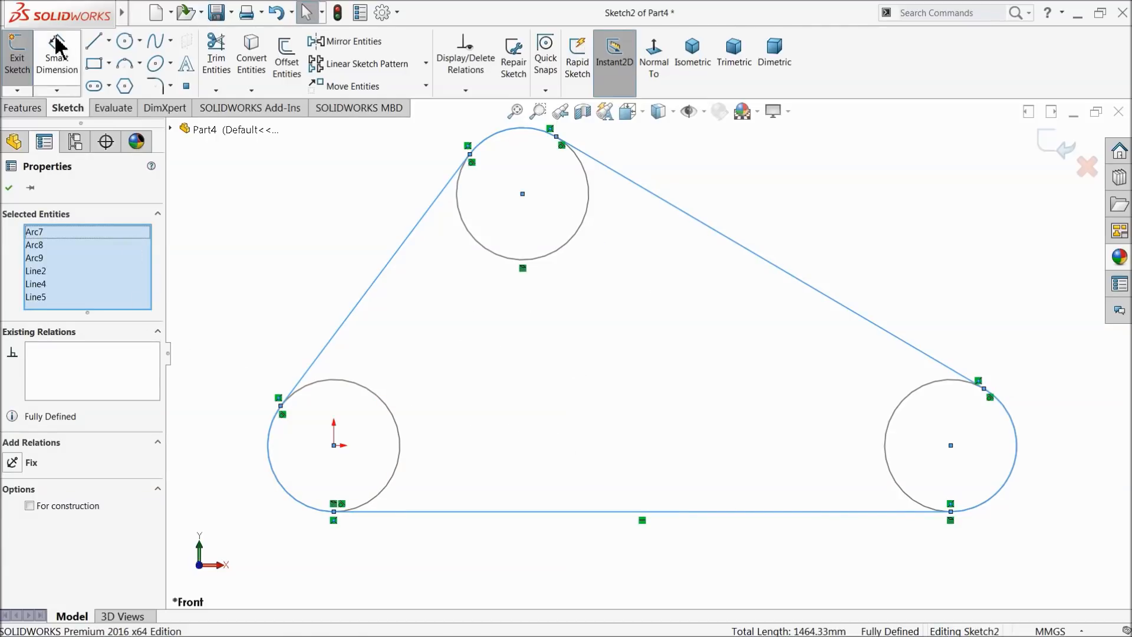
pyautogui.moveTo(121, 12)
pyautogui.click(219, 12)
pyautogui.moveTo(257, 17)
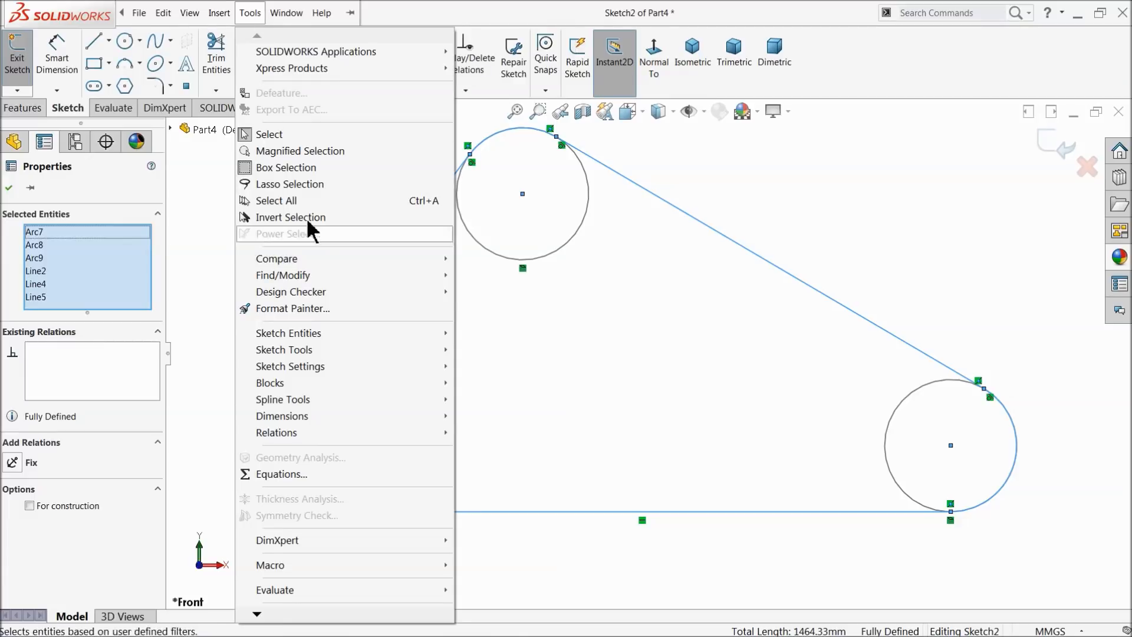
pyautogui.moveTo(333, 399)
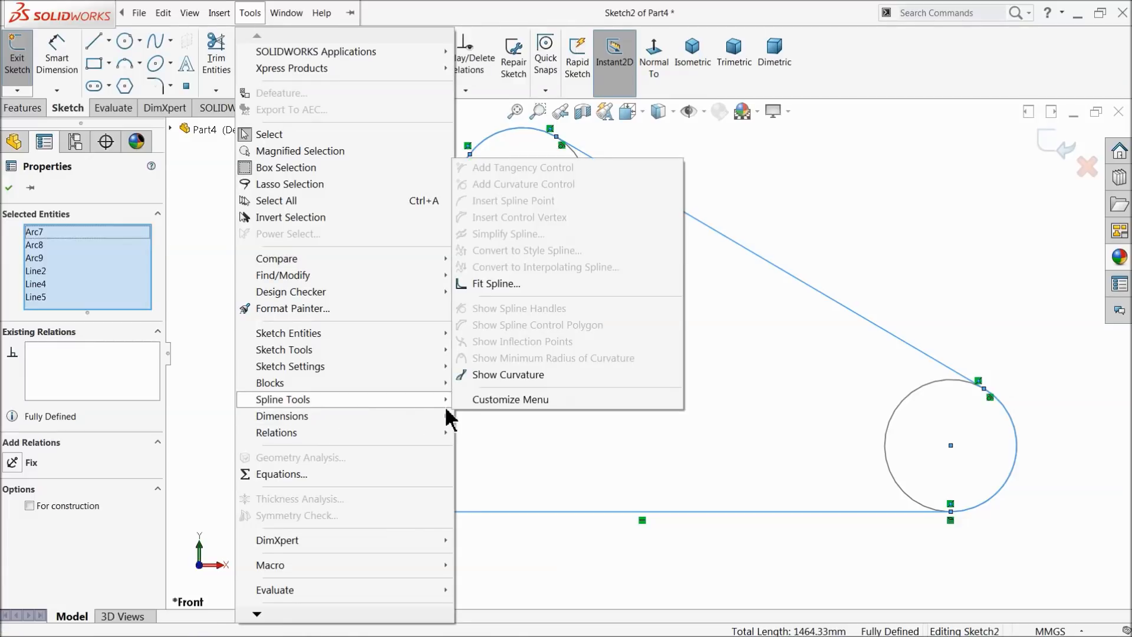
pyautogui.click(497, 282)
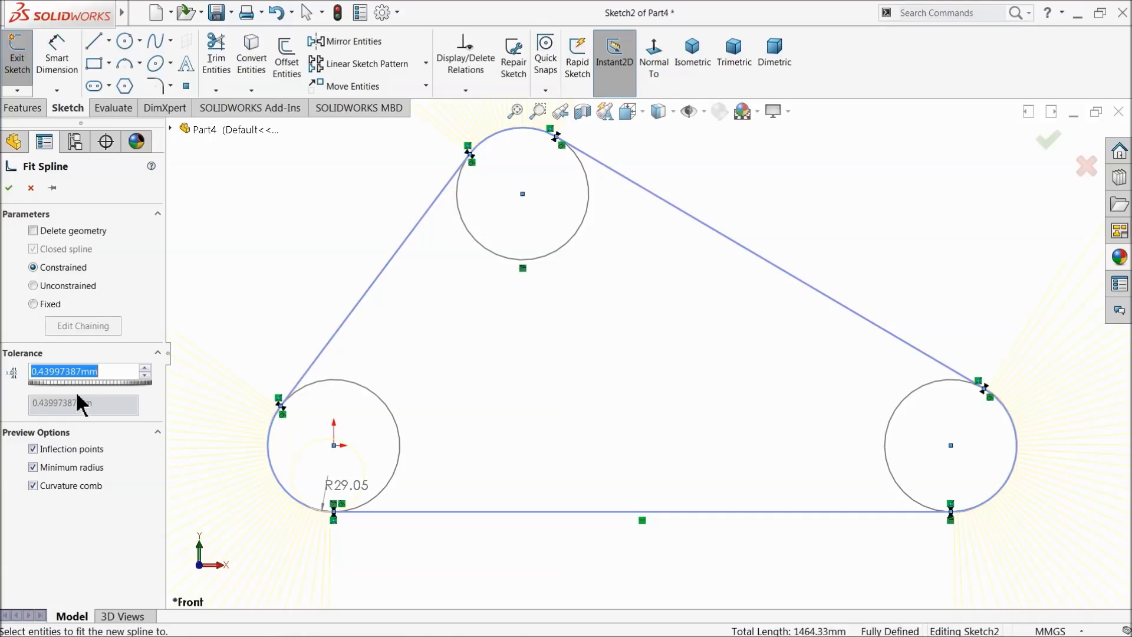
# Set the fit tolerance to 0.01 mm and create the closed, constrained spline along the chain path
pyautogui.write('0.1')
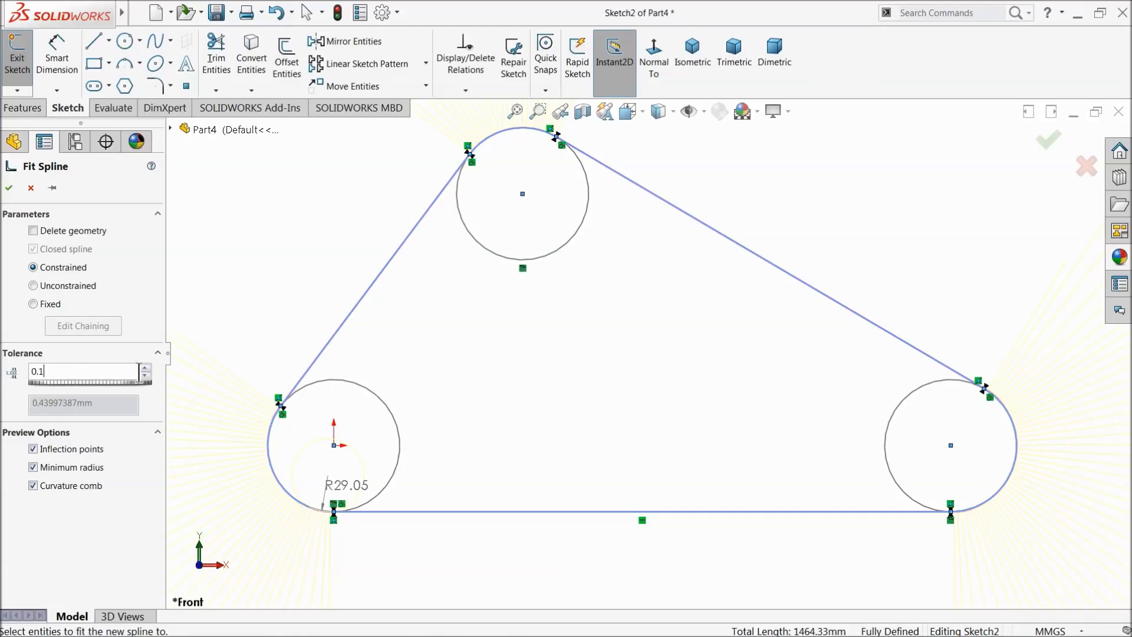
pyautogui.press('Return')
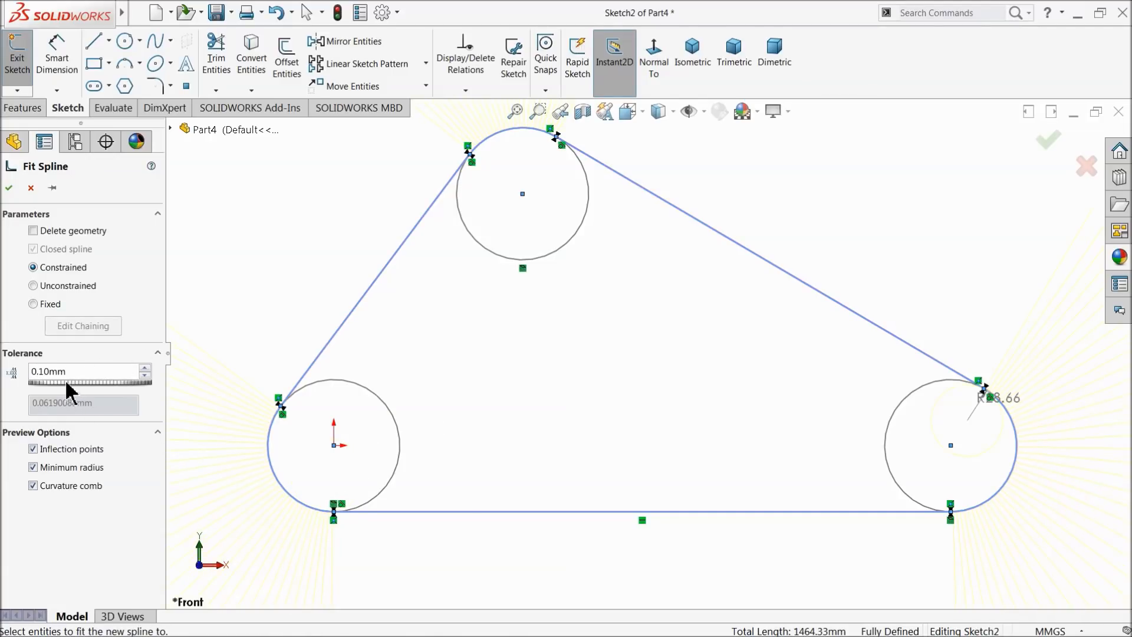
pyautogui.write('0')
pyautogui.press('Return')
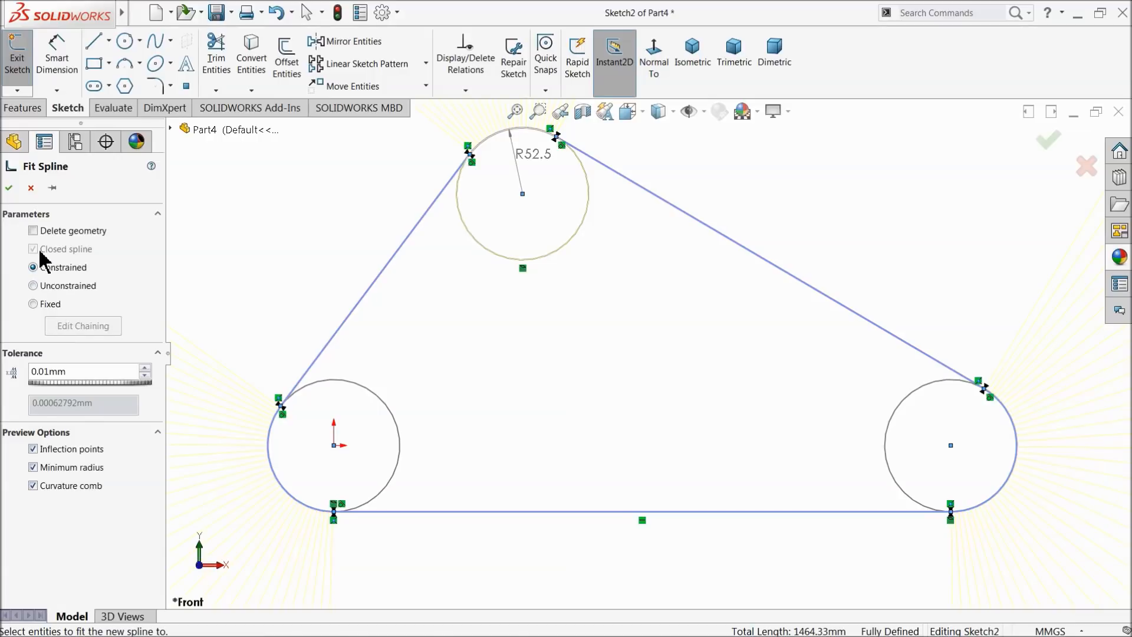
pyautogui.click(9, 188)
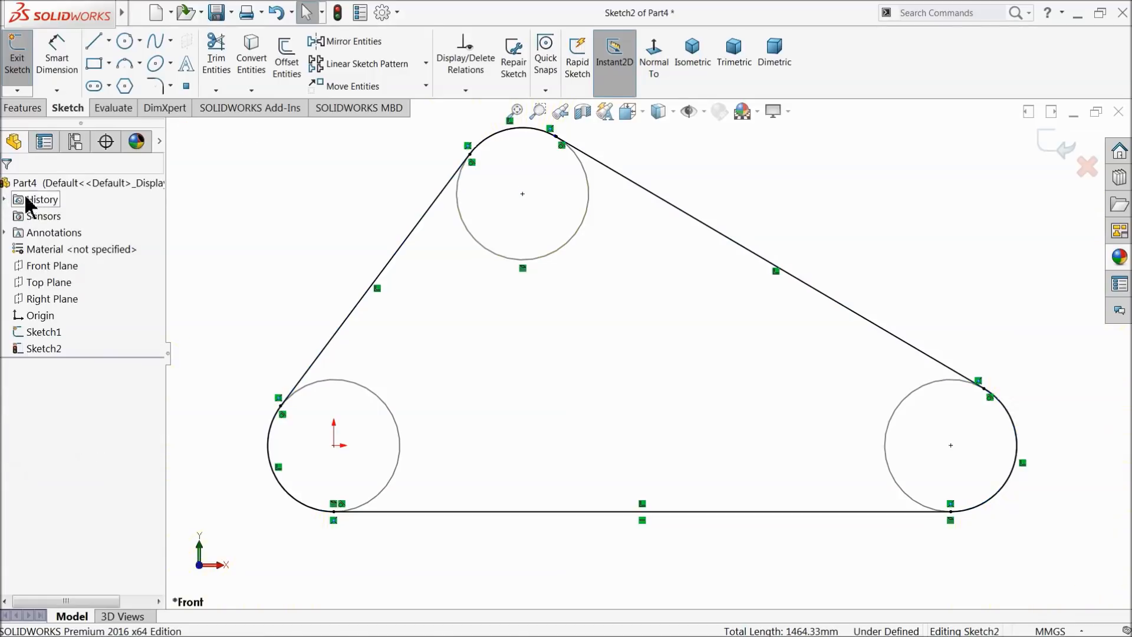
# Check whether the slanted and horizontal stretches of the chain path are selected together as one spline
pyautogui.click(386, 273)
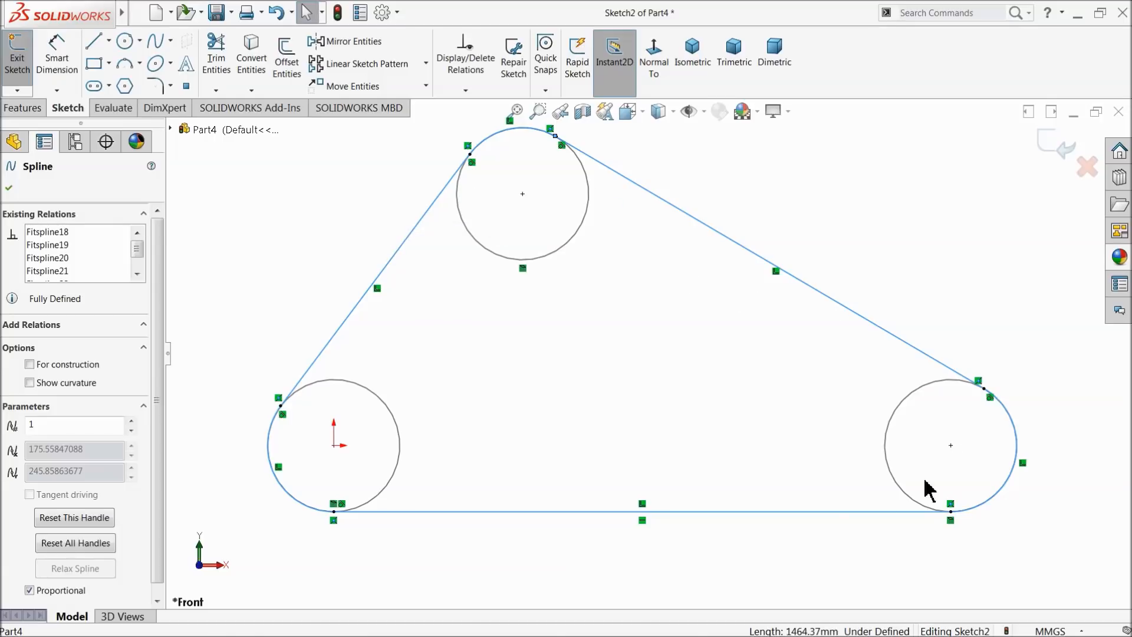
pyautogui.click(742, 209)
pyautogui.click(722, 235)
pyautogui.click(491, 518)
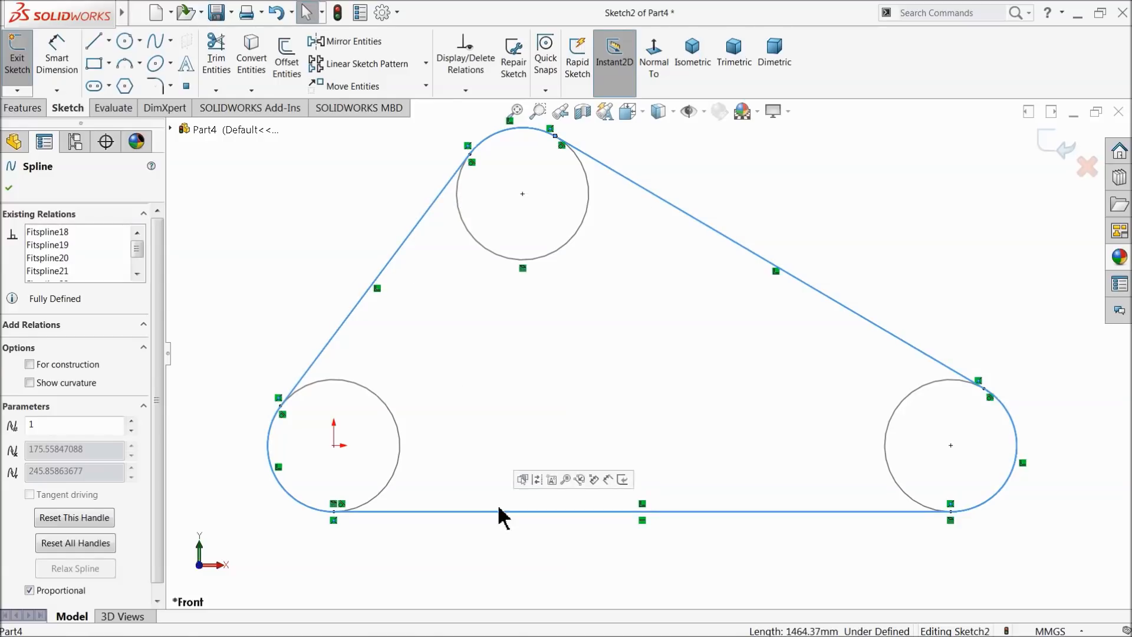
pyautogui.click(658, 326)
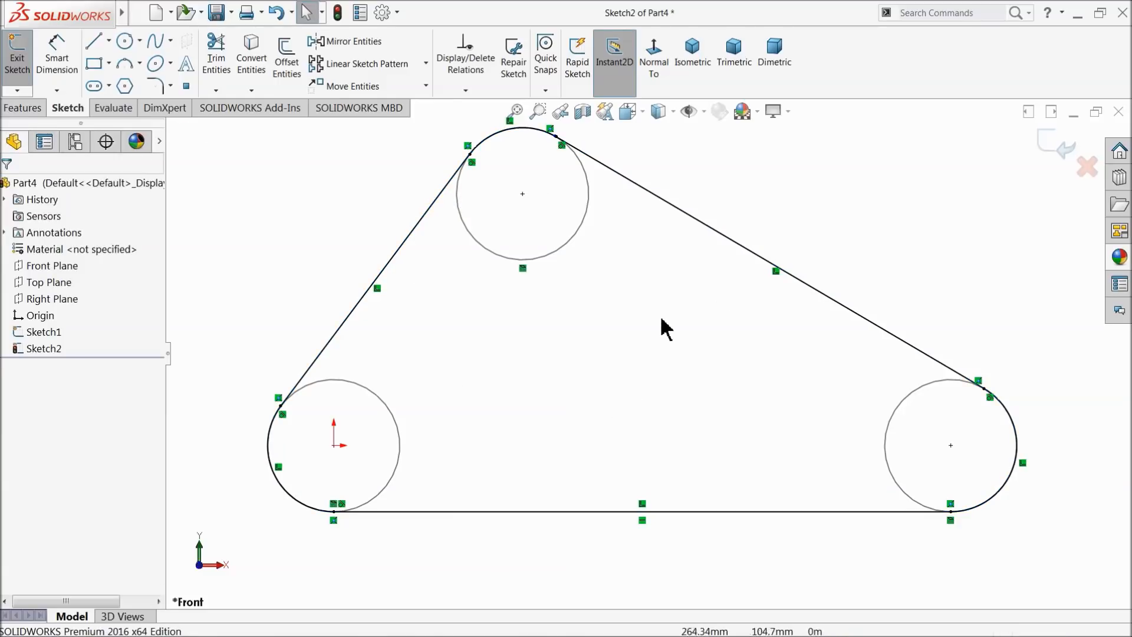
# Exit the chain path sketch and hide the first sketch containing the three layout circles
pyautogui.click(1055, 144)
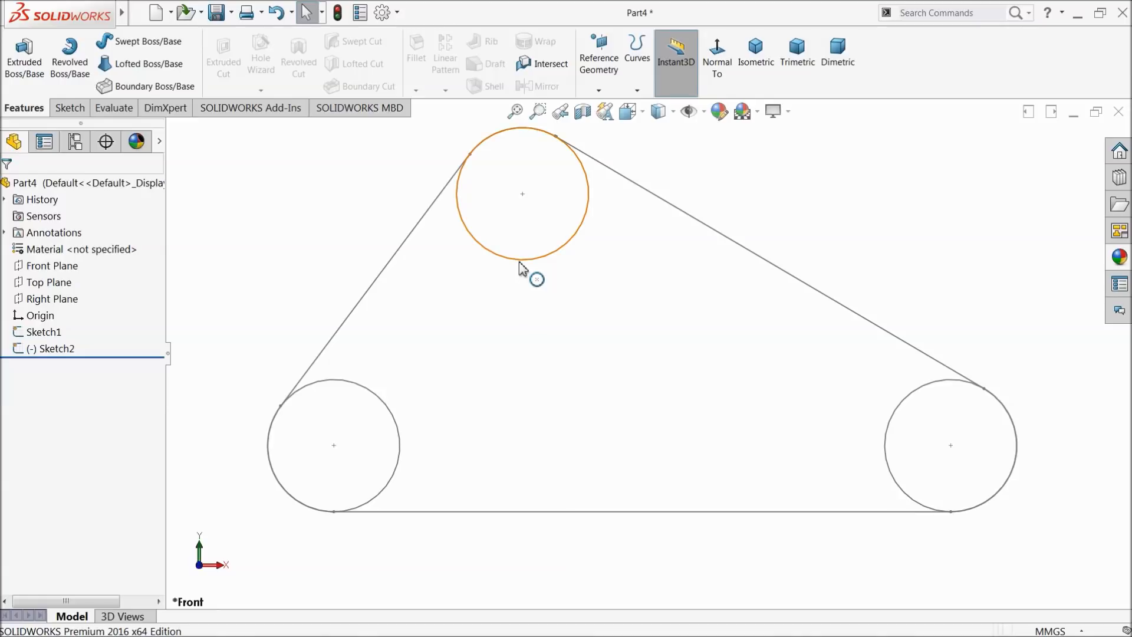
pyautogui.click(531, 260)
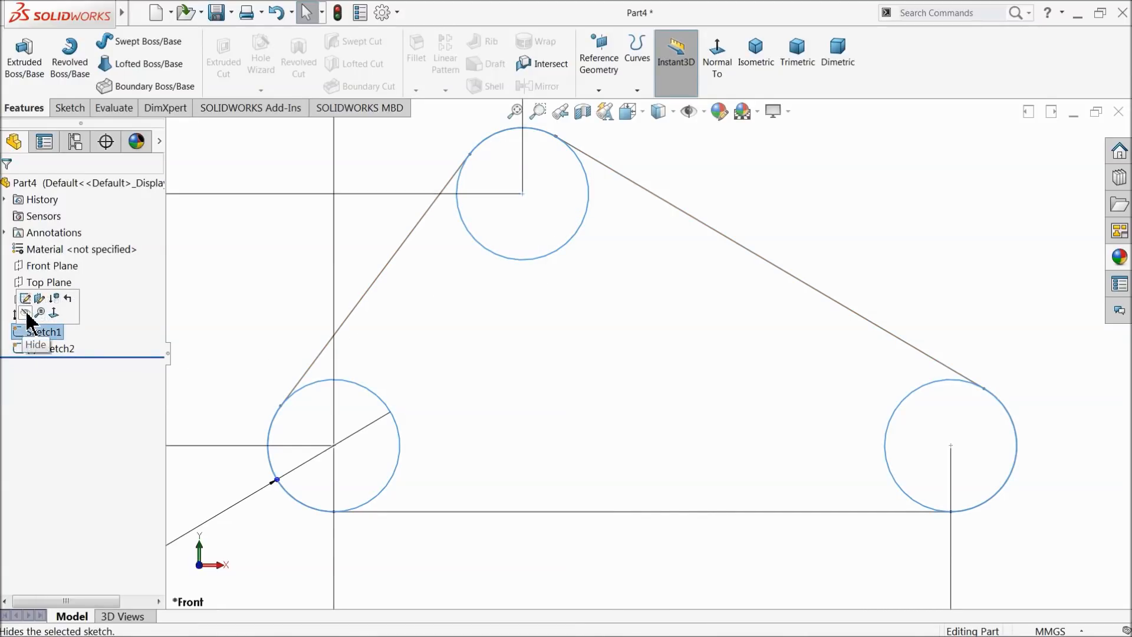
pyautogui.click(25, 313)
# Save the part as 4.path in the Chain & Sproket mechanism folder
pyautogui.moveTo(348, 325)
pyautogui.mouseDown(button='middle')
pyautogui.moveTo(371, 384)
pyautogui.moveTo(351, 372)
pyautogui.mouseUp(button='middle')
pyautogui.click(217, 11)
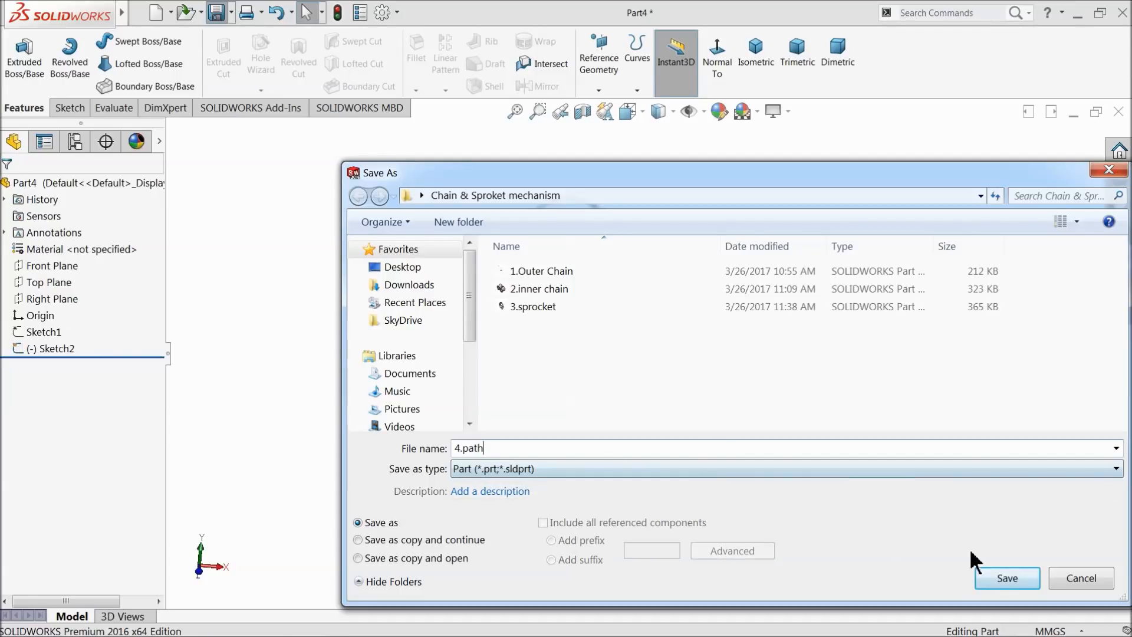
pyautogui.click(1002, 578)
pyautogui.moveTo(667, 388)
pyautogui.mouseDown(button='middle')
pyautogui.moveTo(655, 371)
pyautogui.moveTo(646, 396)
pyautogui.moveTo(644, 331)
pyautogui.moveTo(668, 379)
pyautogui.moveTo(659, 381)
pyautogui.moveTo(678, 397)
pyautogui.mouseUp(button='middle')
pyautogui.scroll(-1, 671, 371)
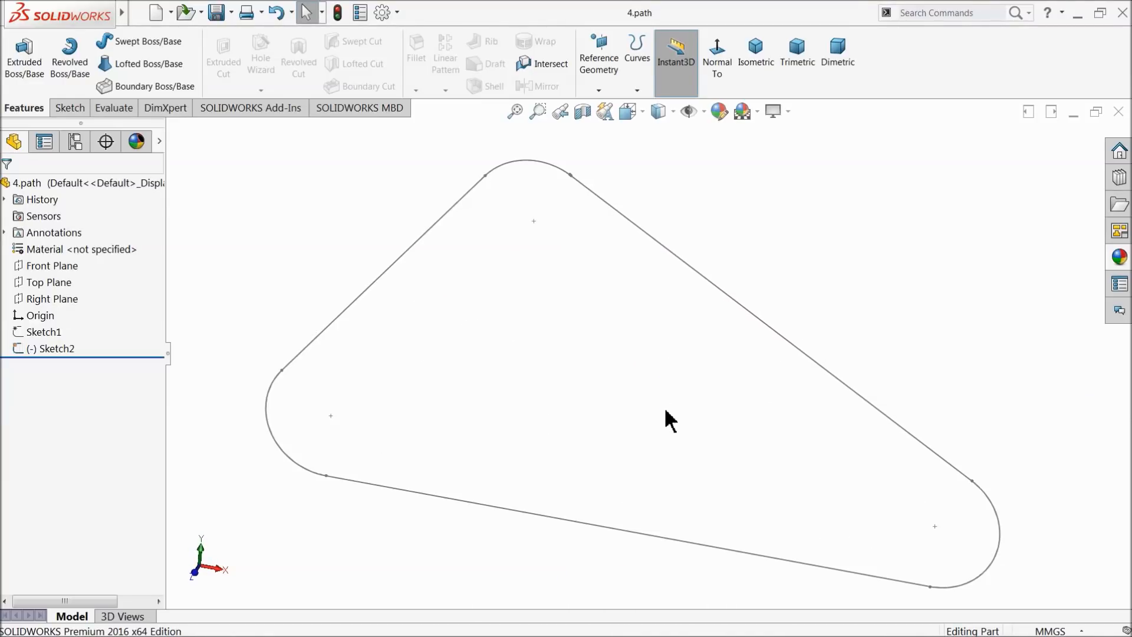
pyautogui.moveTo(662, 397); pyautogui.dragTo(655, 377, button='middle')
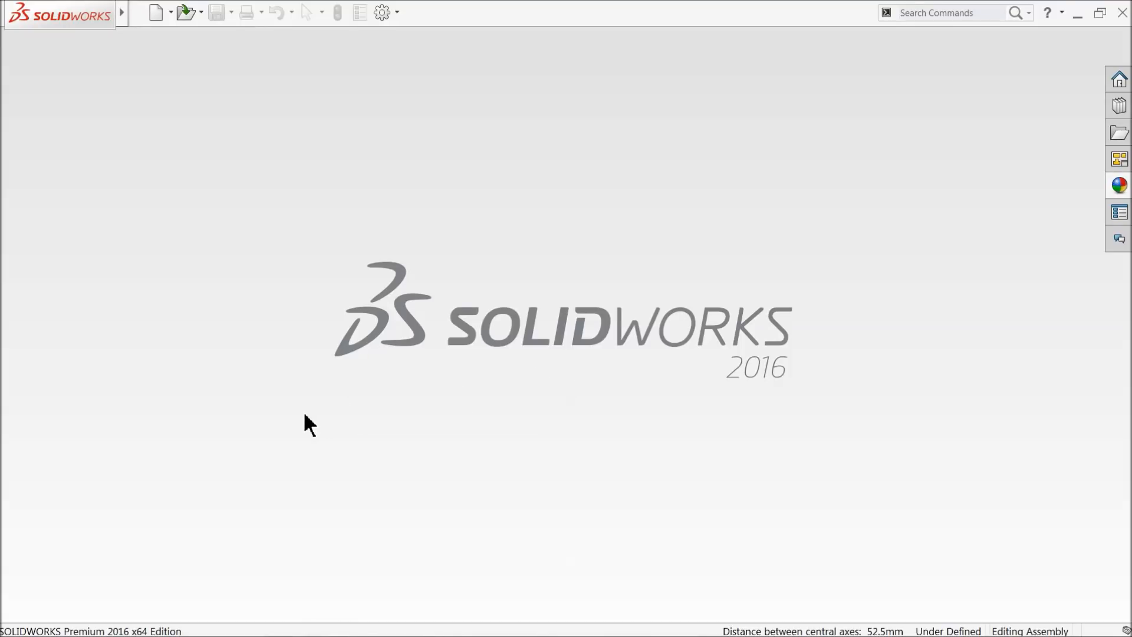
# Create a new assembly document
pyautogui.click(158, 11)
pyautogui.click(429, 296)
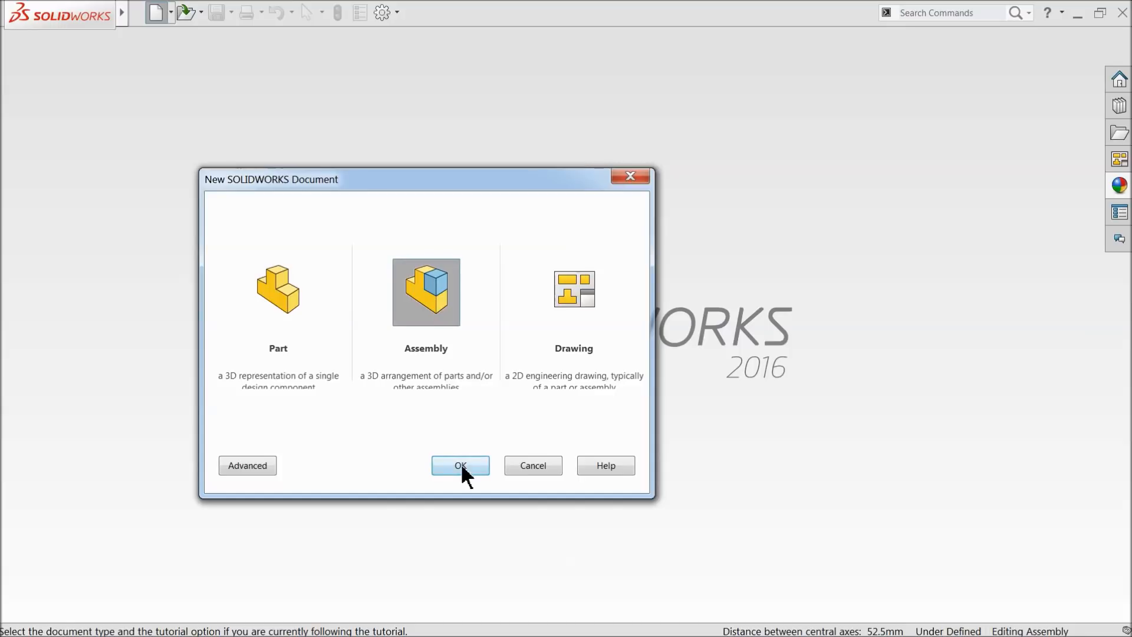
pyautogui.click(461, 466)
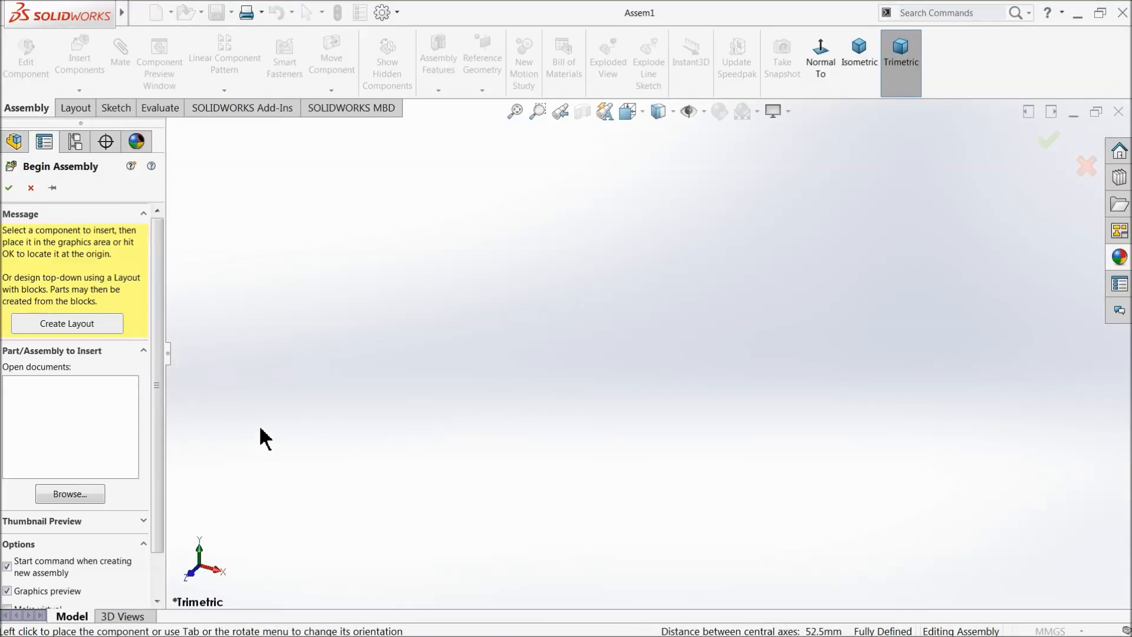
# Insert the 4.path part from the Chain & Sproket mechanism folder, show origins, and place it at the assembly origin
pyautogui.click(74, 495)
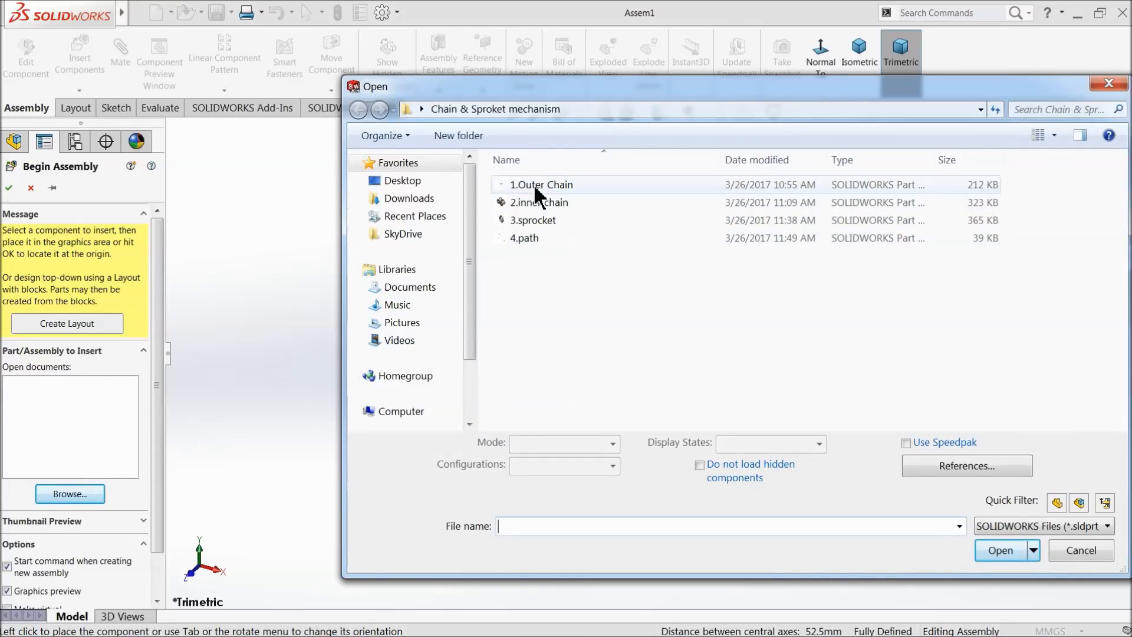
pyautogui.click(523, 238)
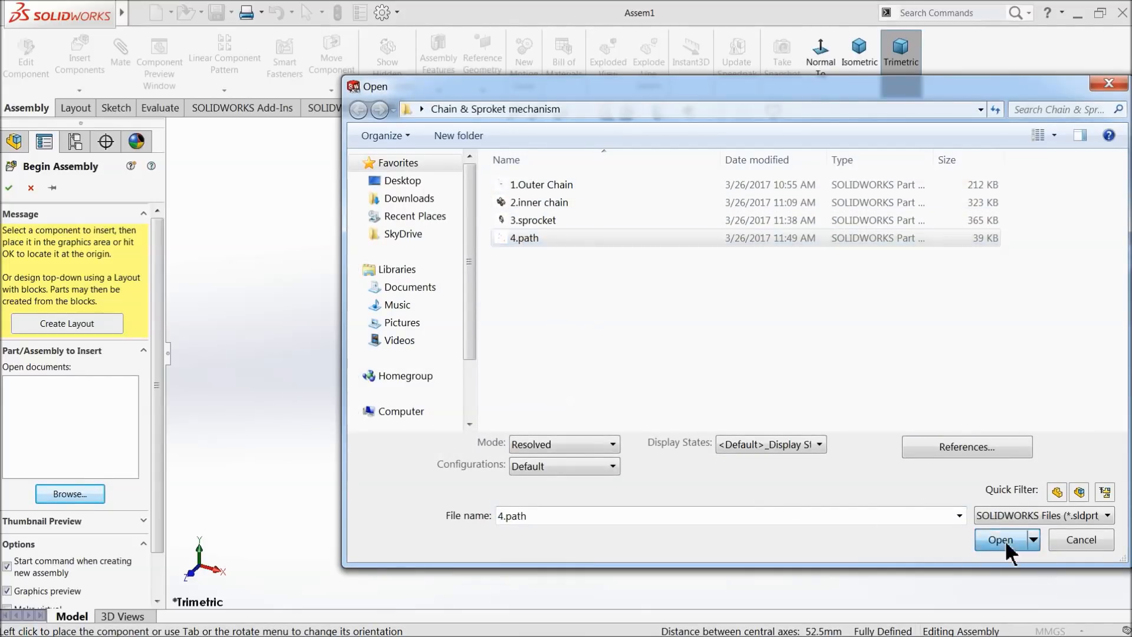
pyautogui.click(1006, 541)
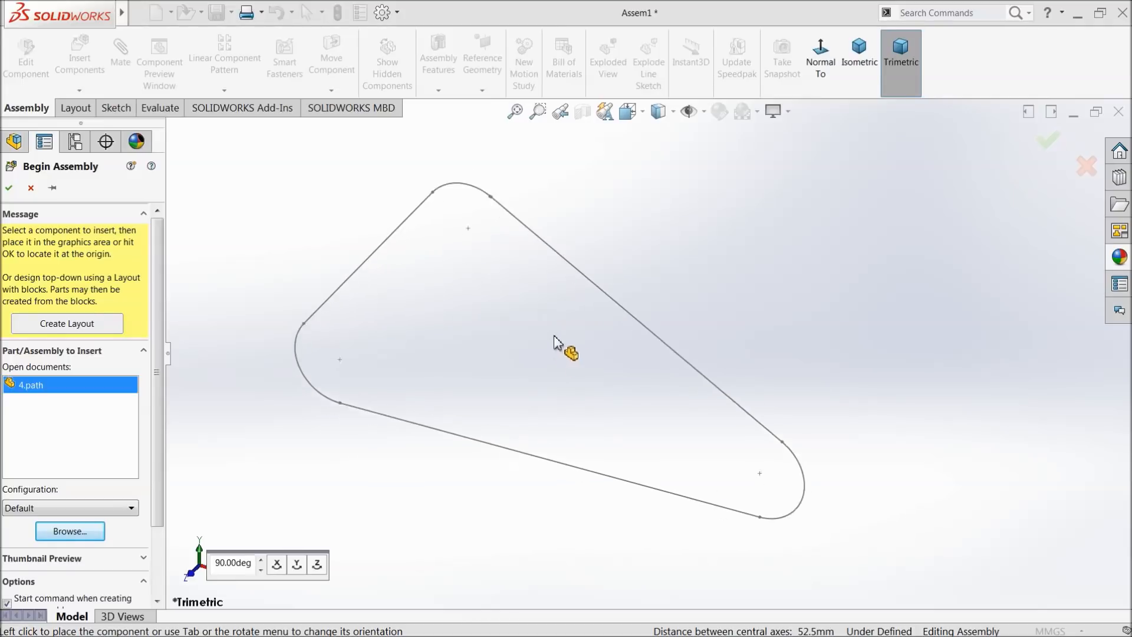
pyautogui.click(701, 116)
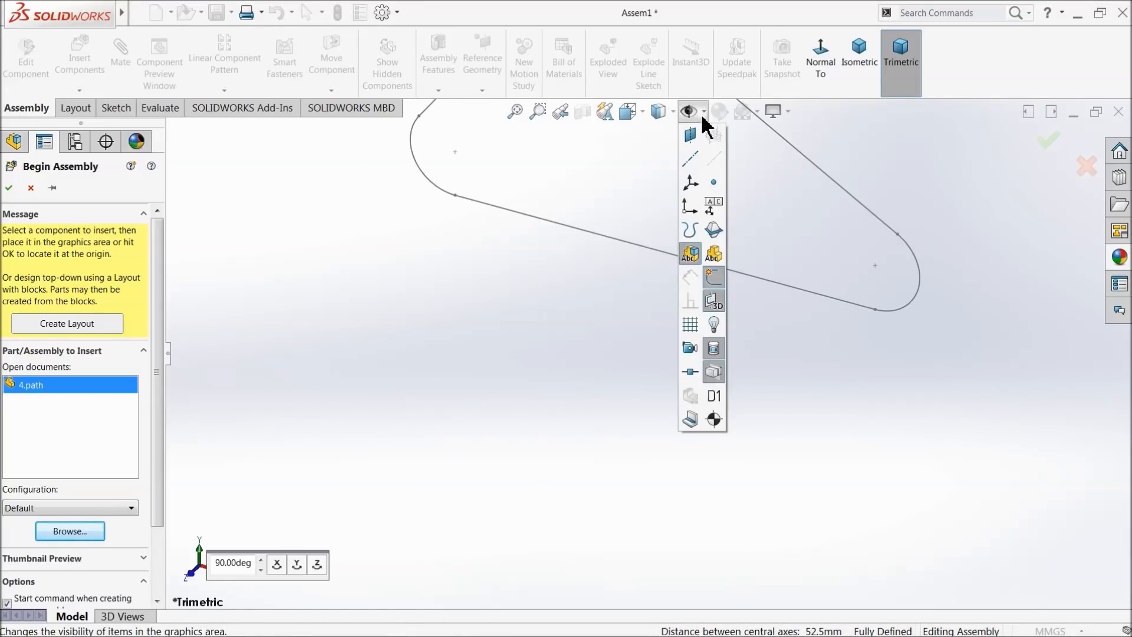
pyautogui.click(689, 211)
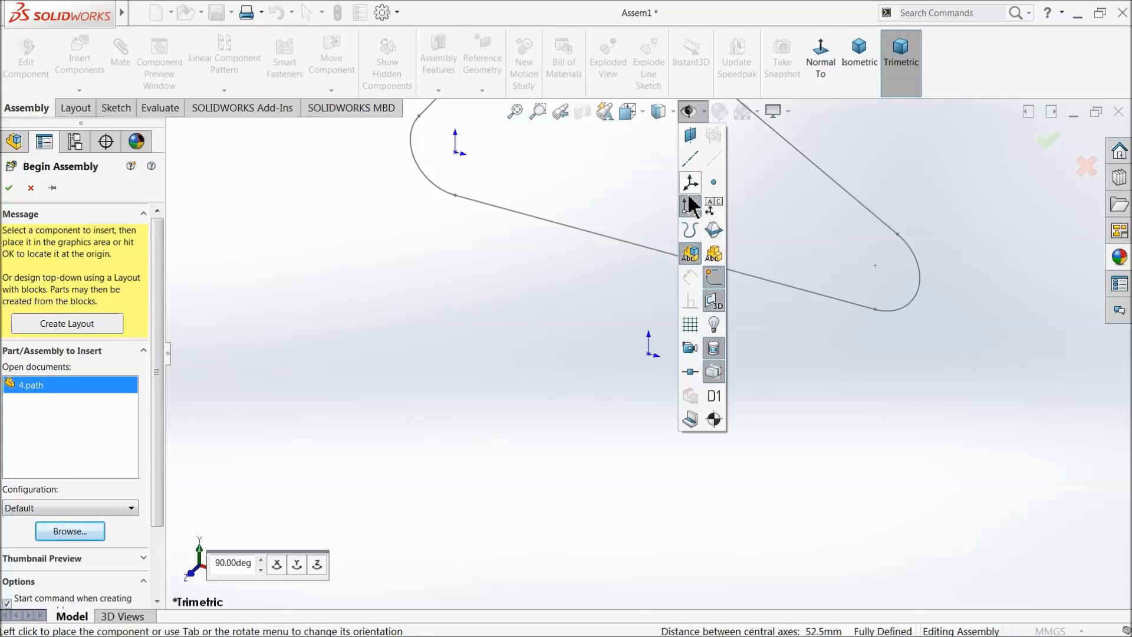
pyautogui.click(694, 113)
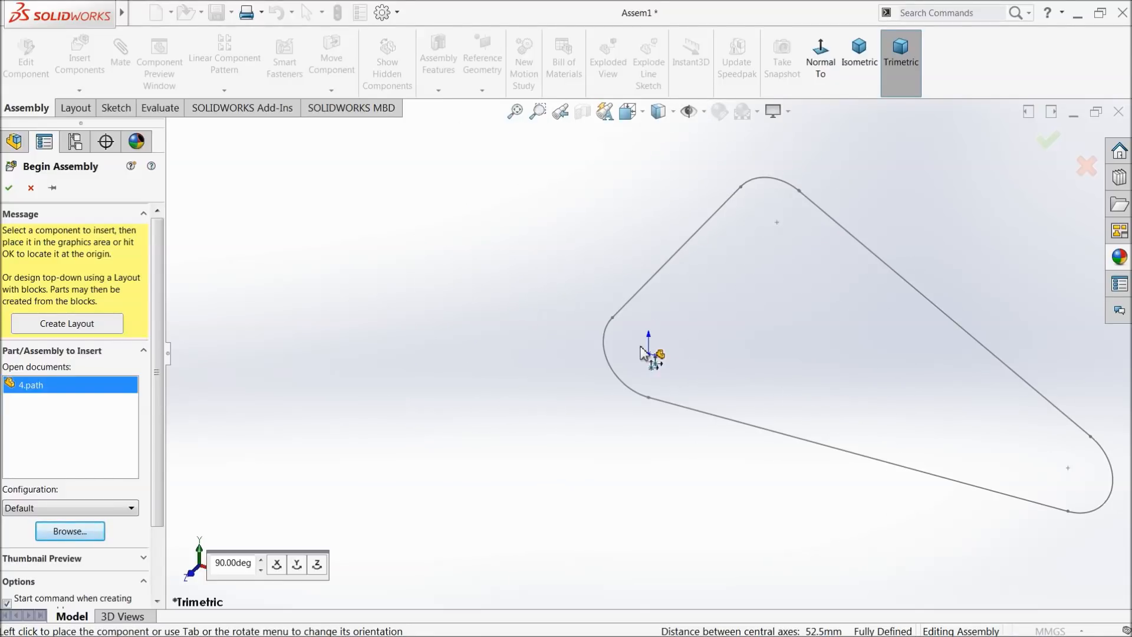
pyautogui.click(641, 398)
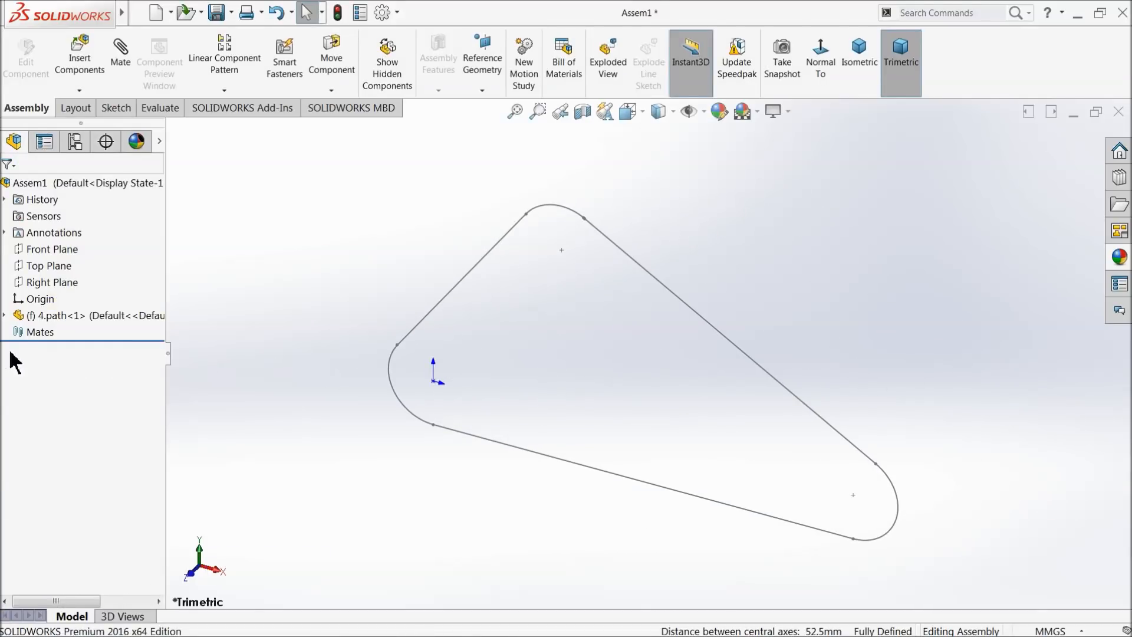
# Show Sketch1 with the three layout circles in the 4.path component and switch the scene to a plain white background
pyautogui.click(4, 316)
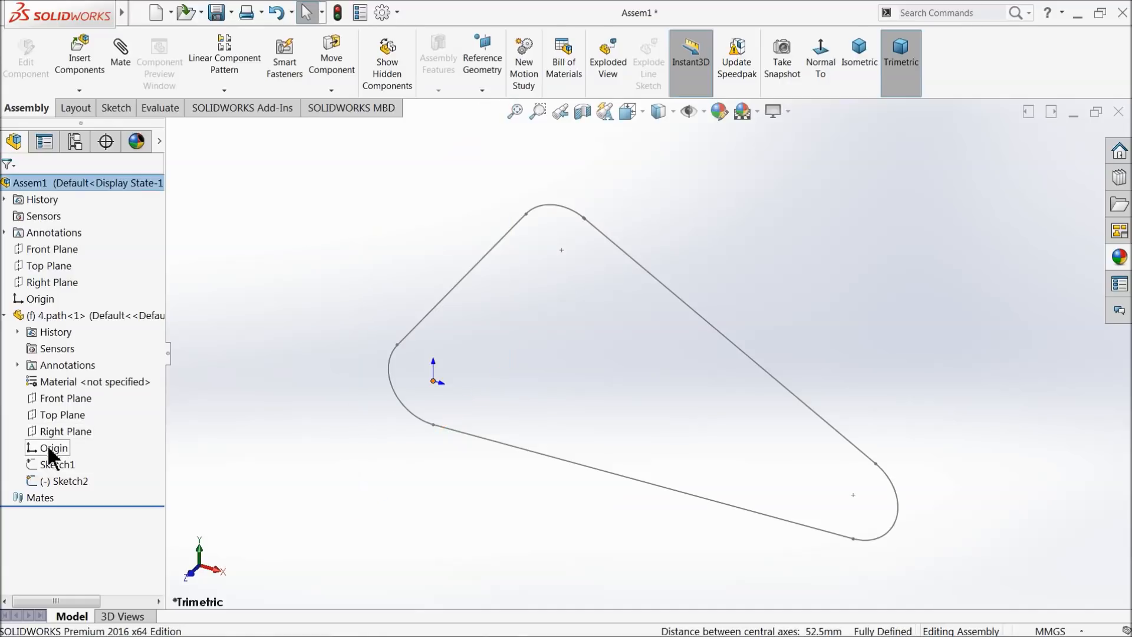
pyautogui.click(43, 464)
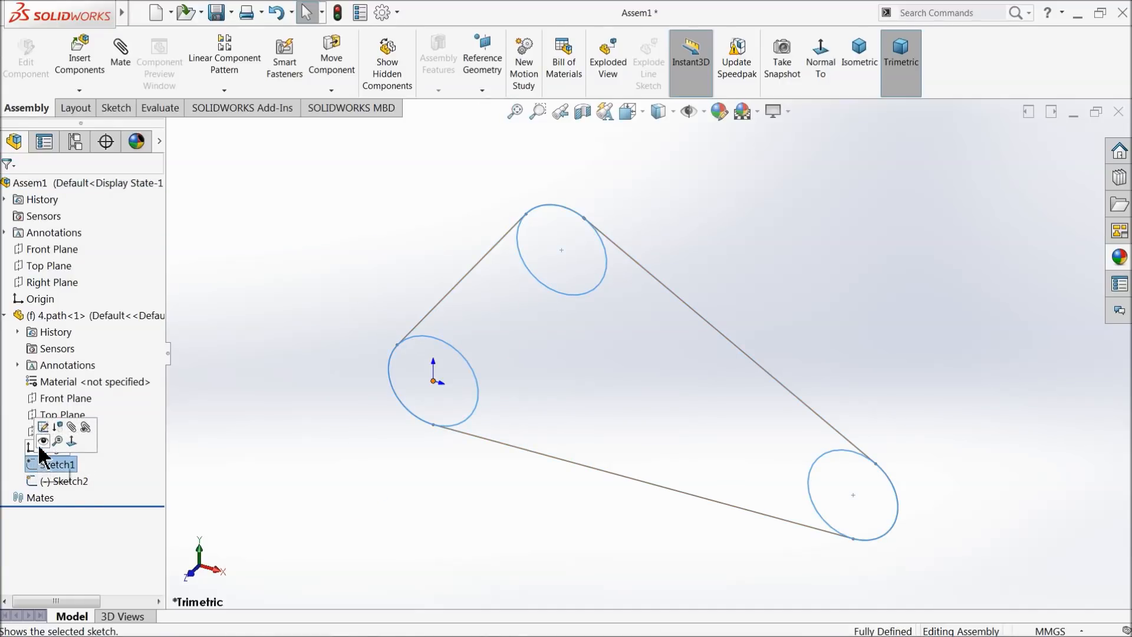
pyautogui.click(44, 441)
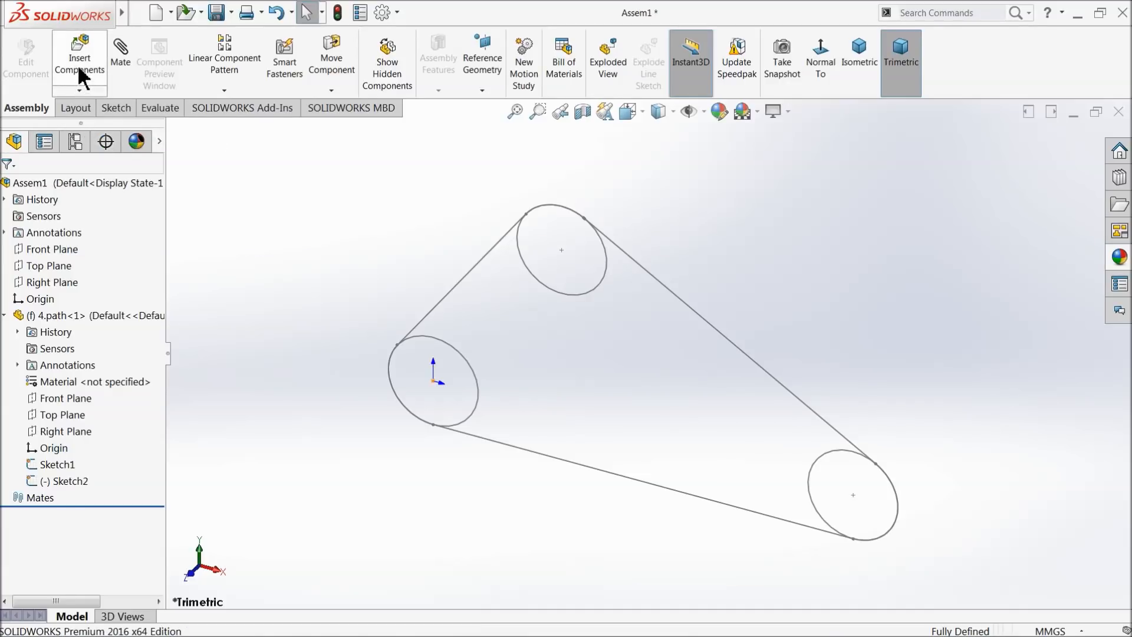
pyautogui.click(757, 112)
pyautogui.click(769, 70)
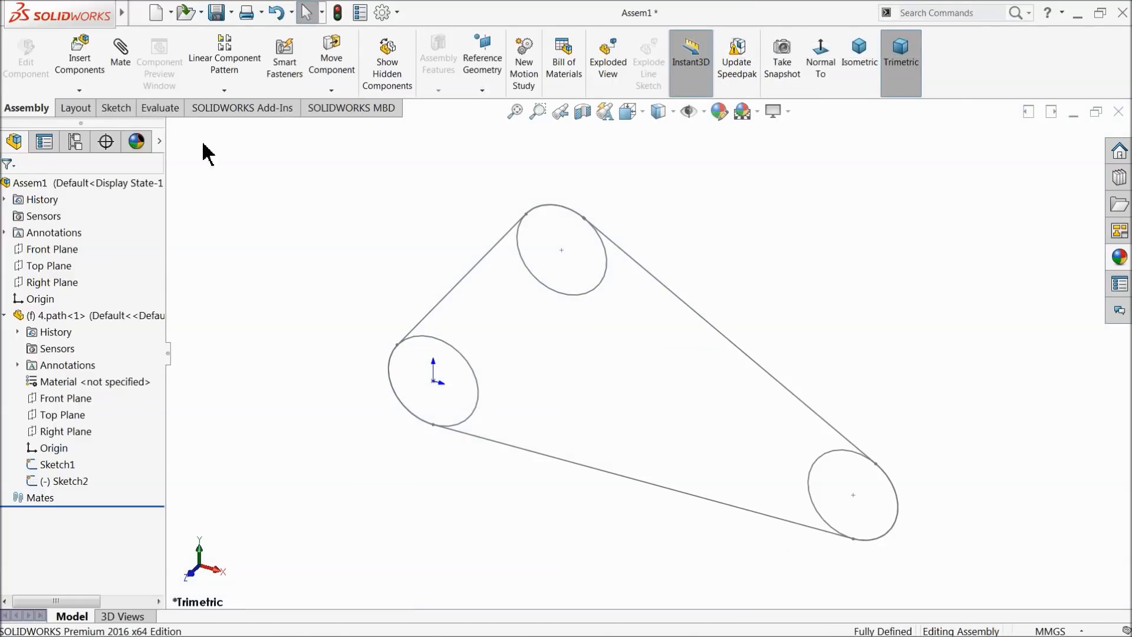
# Insert the 3.sprocket part and place it freely between the two closest layout circles, inside the chain path
pyautogui.click(83, 61)
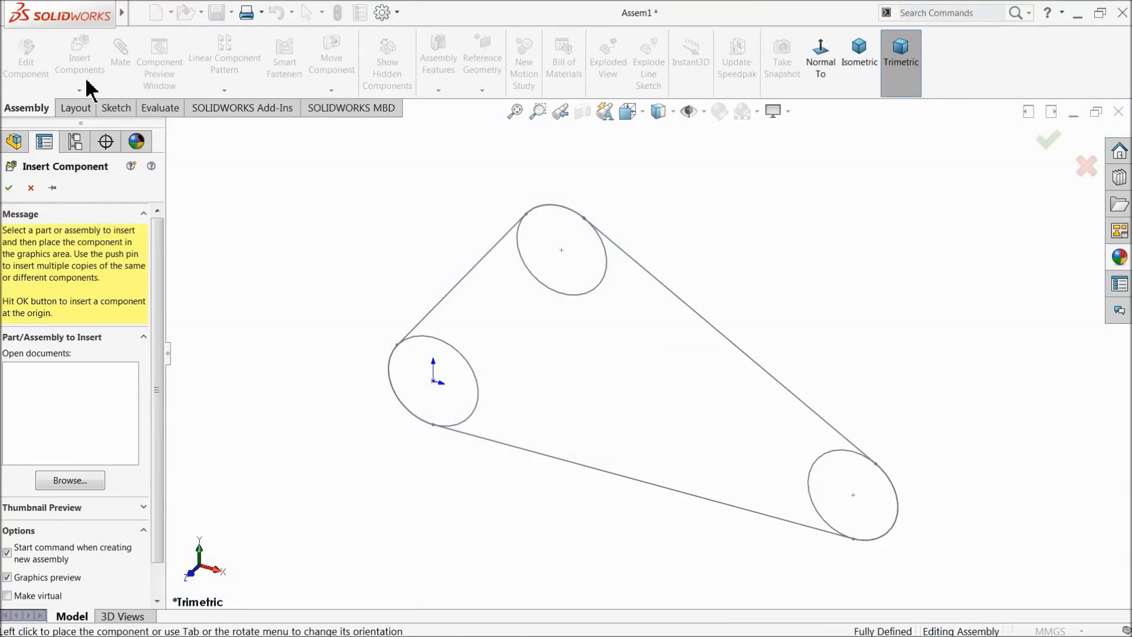
pyautogui.click(59, 480)
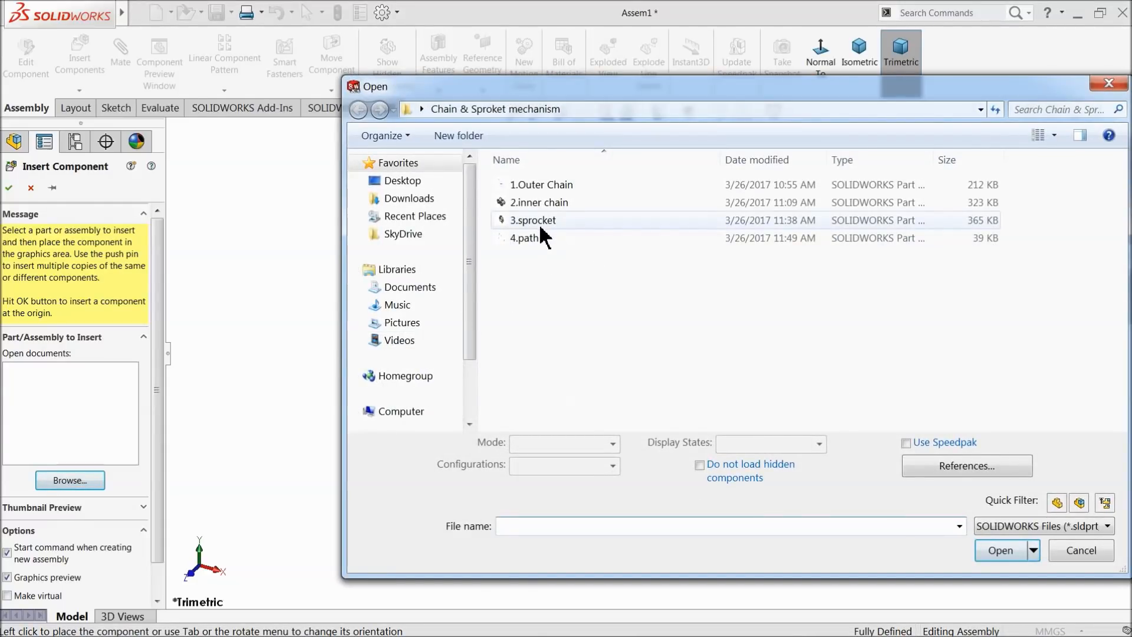
pyautogui.click(539, 221)
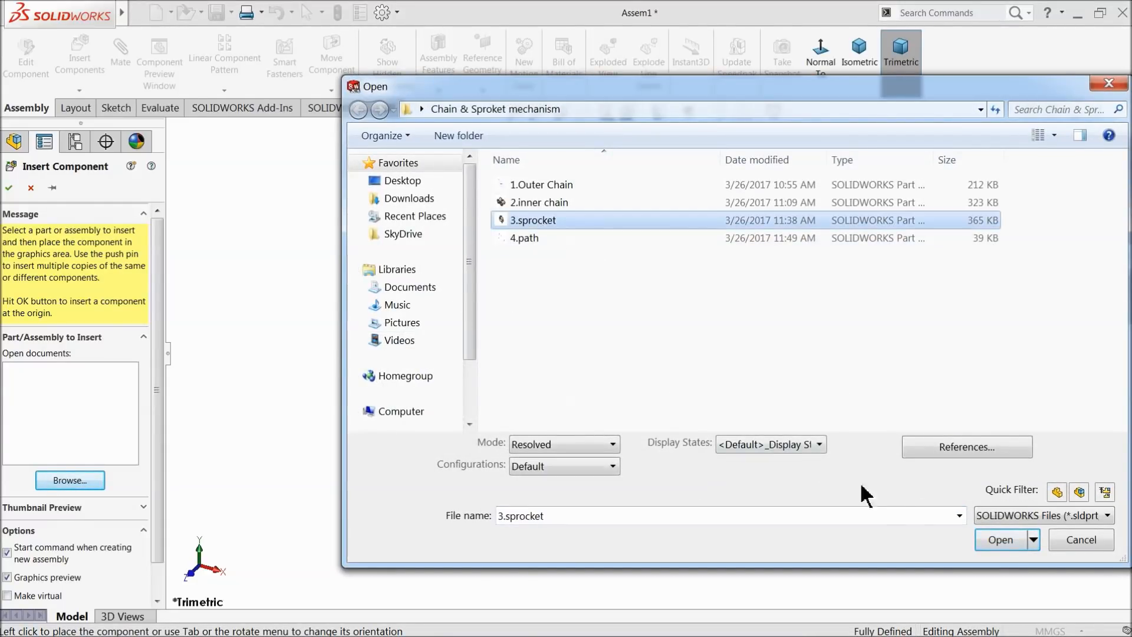
pyautogui.click(1000, 550)
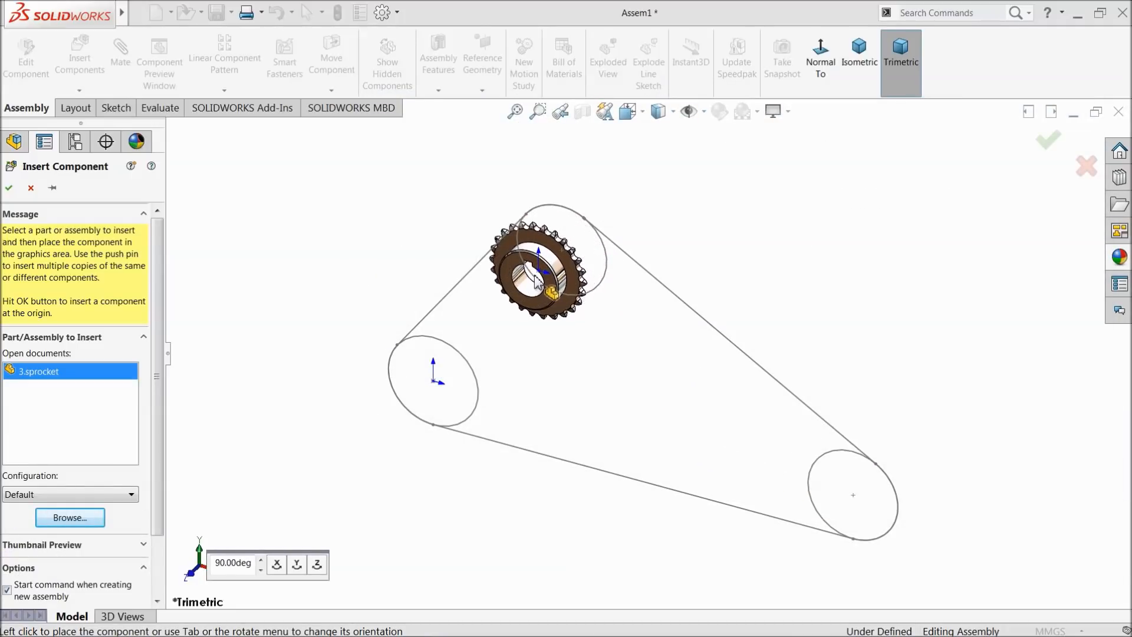
pyautogui.click(504, 323)
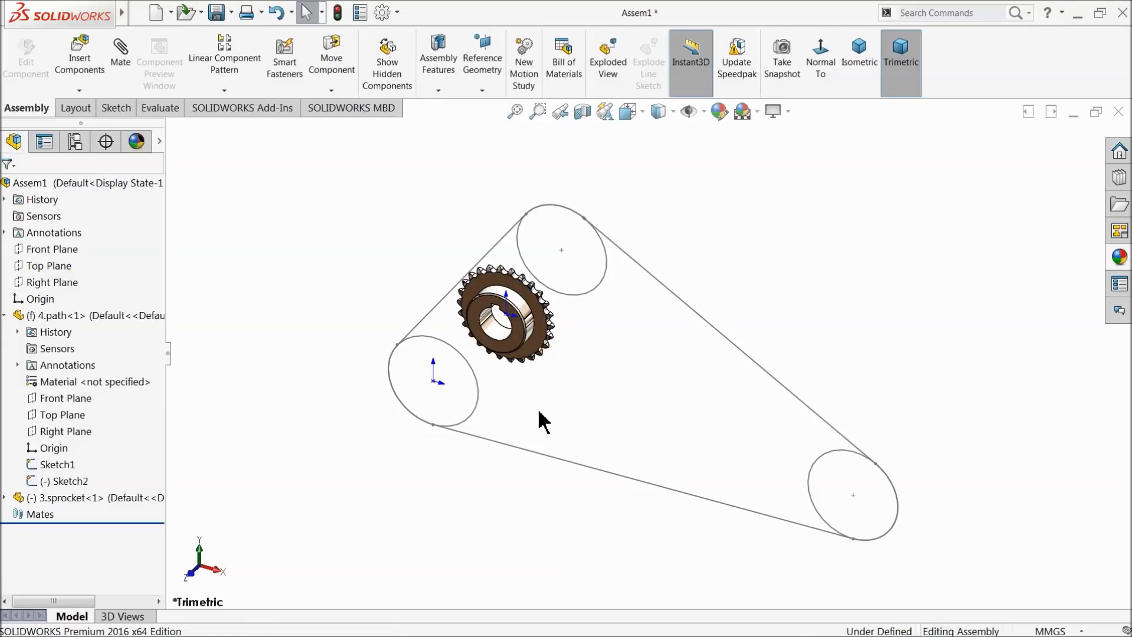
pyautogui.scroll(-3, 557, 321)
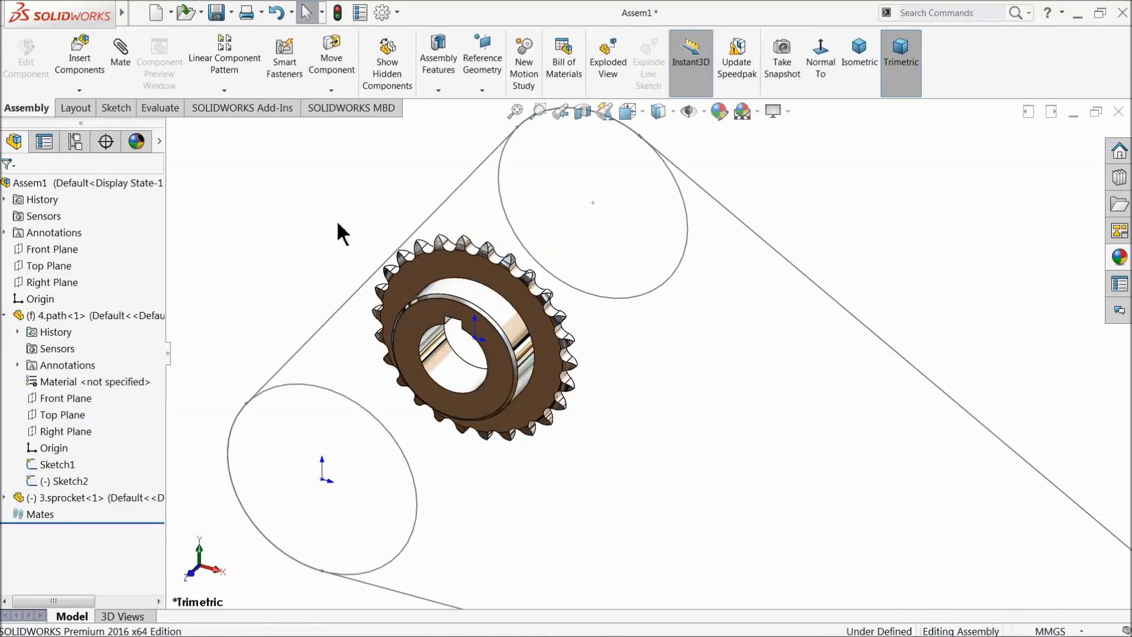
# Show points, axes and temporary axes in the assembly view
pyautogui.scroll(2, 433, 272)
pyautogui.scroll(1, 435, 272)
pyautogui.moveTo(525, 284)
pyautogui.mouseDown(button='middle')
pyautogui.moveTo(506, 285)
pyautogui.moveTo(520, 277)
pyautogui.mouseUp(button='middle')
pyautogui.scroll(2, 601, 289)
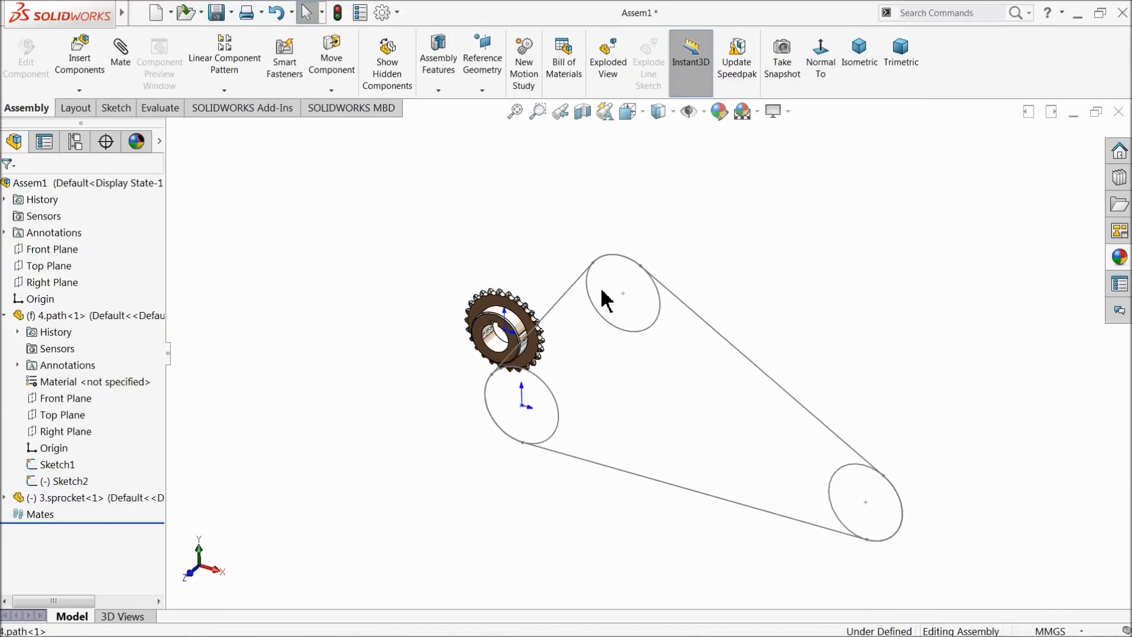
pyautogui.scroll(-2, 693, 336)
pyautogui.scroll(-1, 581, 341)
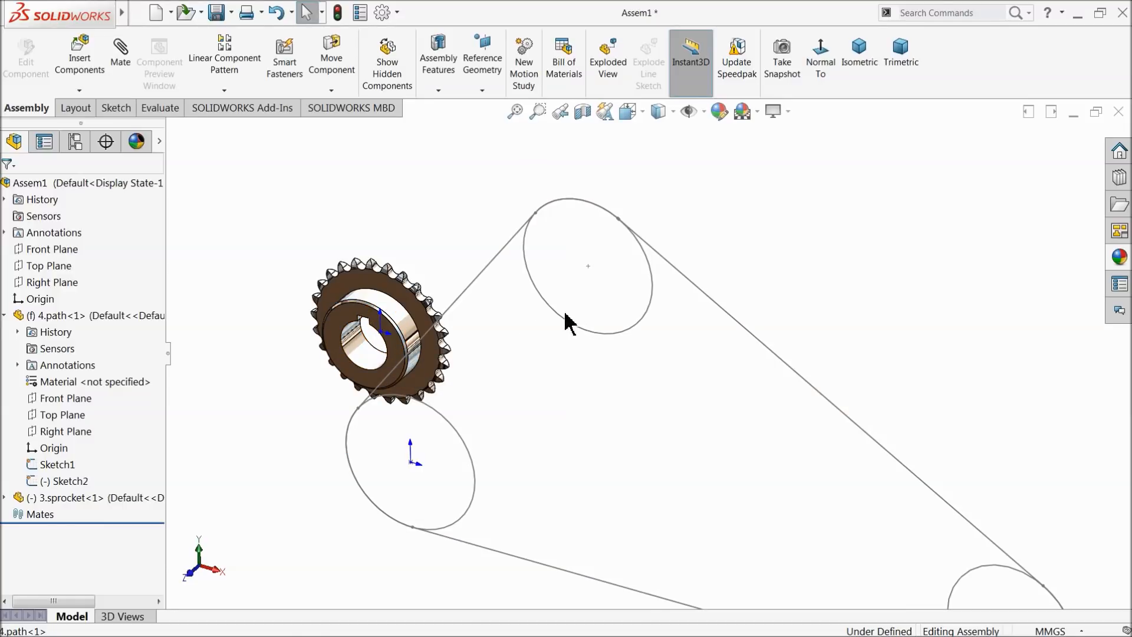
pyautogui.click(702, 113)
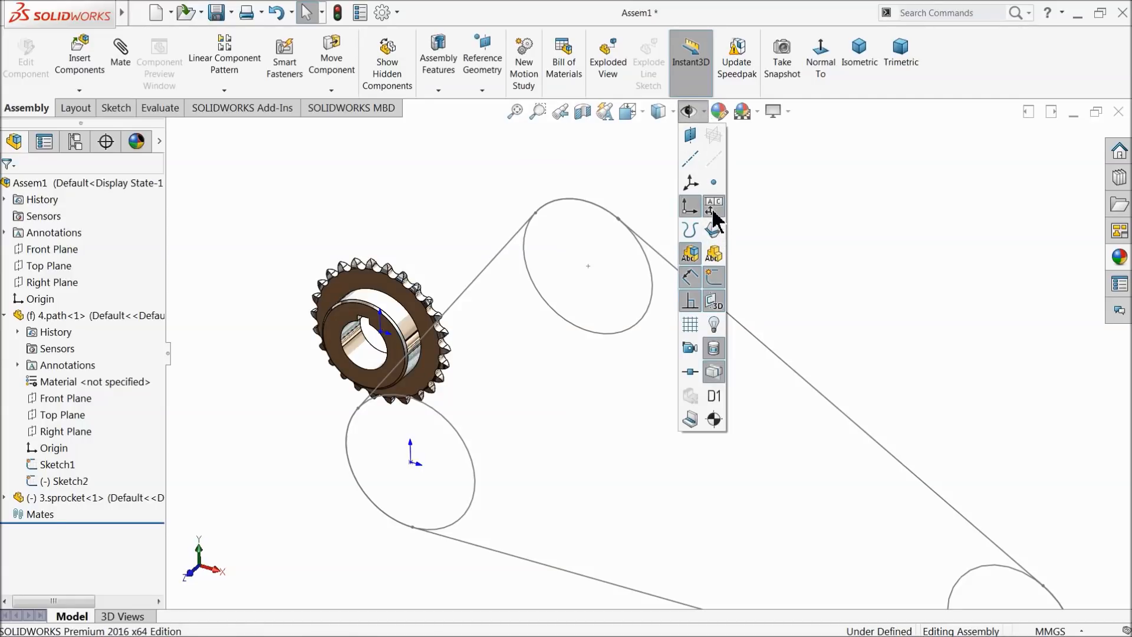
pyautogui.click(713, 183)
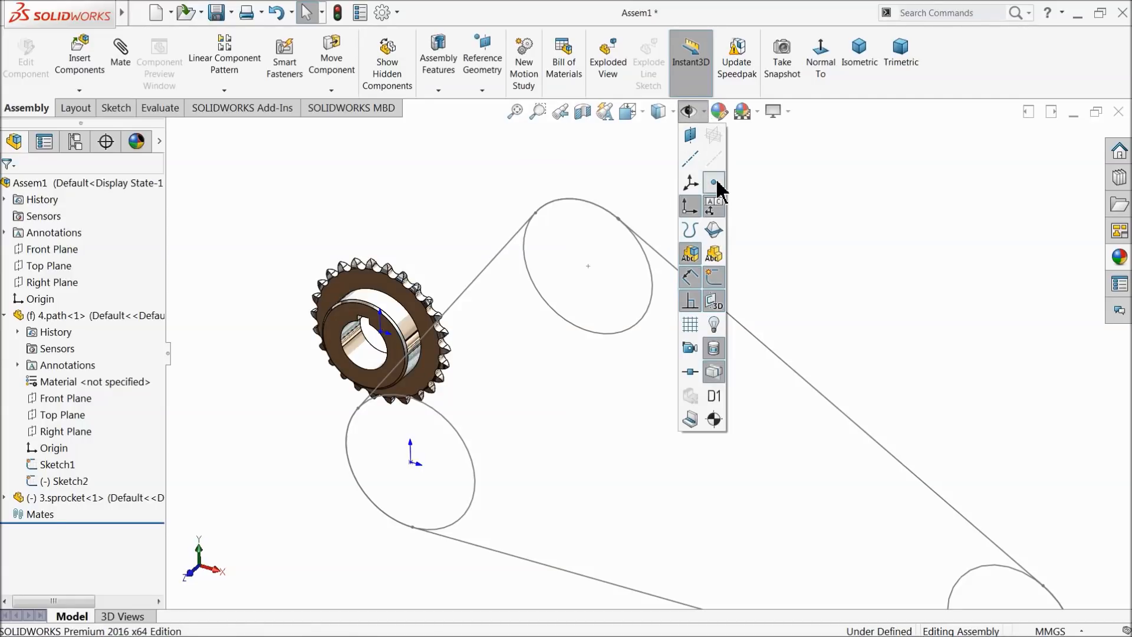
pyautogui.click(689, 159)
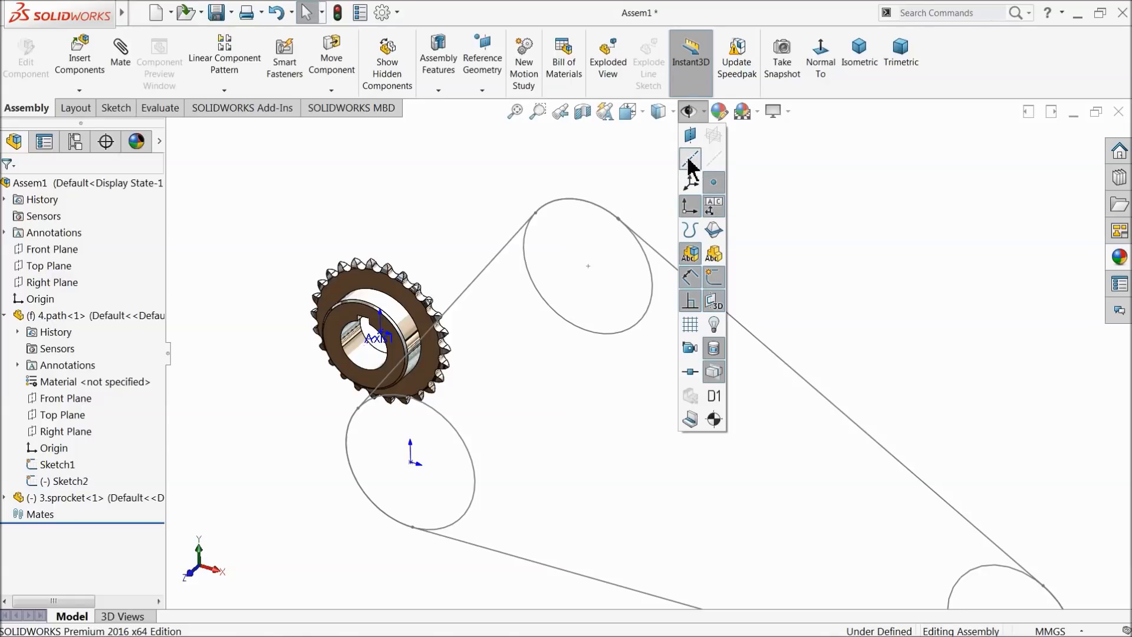
pyautogui.click(714, 159)
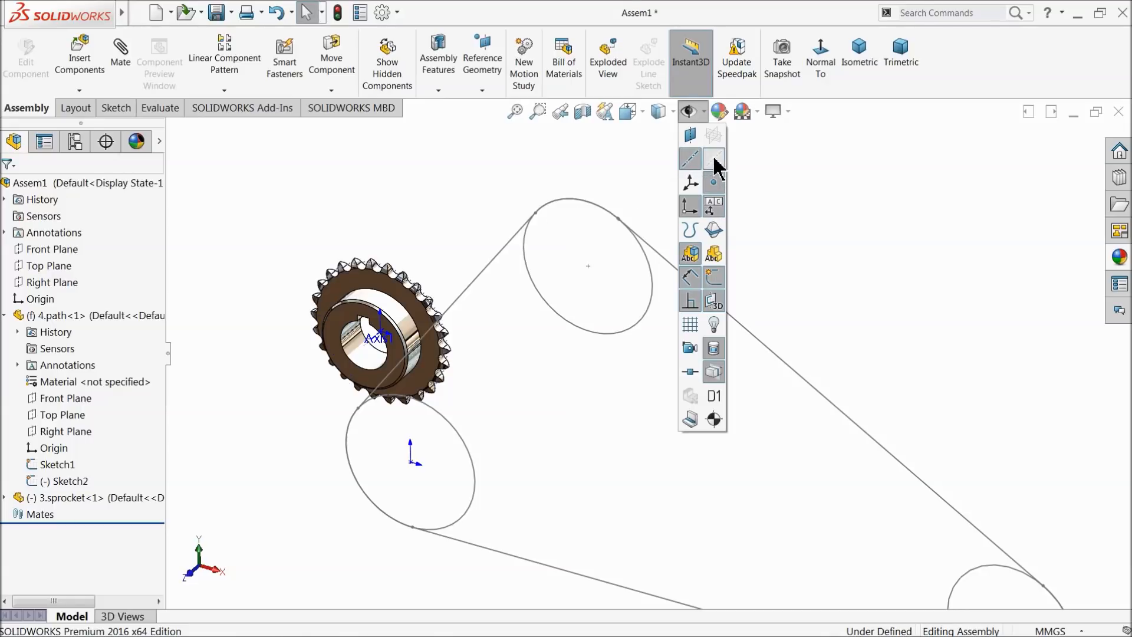
# Mate the assembly's Front Plane coincident with the sprocket's Front Plane
pyautogui.moveTo(563, 265); pyautogui.dragTo(591, 295, button='middle')
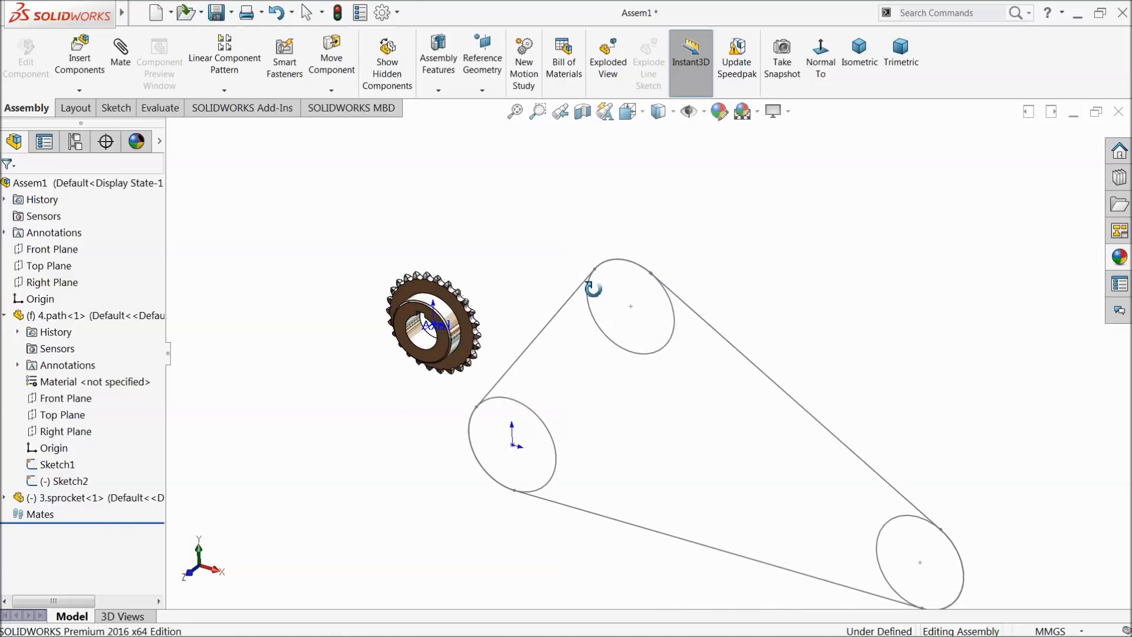
pyautogui.scroll(-2, 539, 344)
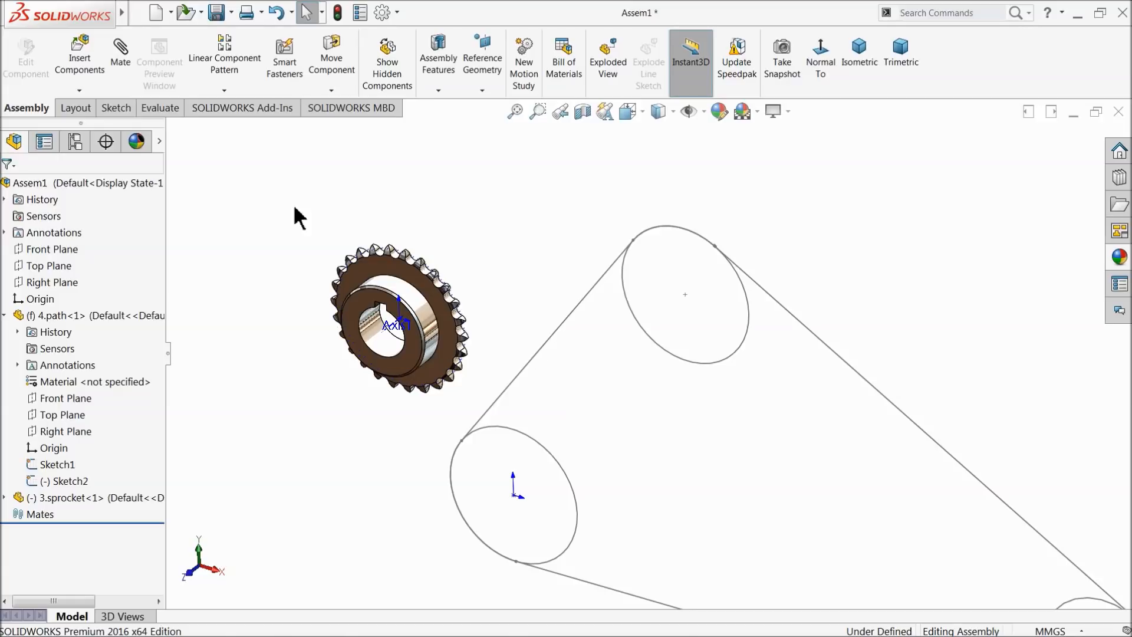
pyautogui.click(5, 315)
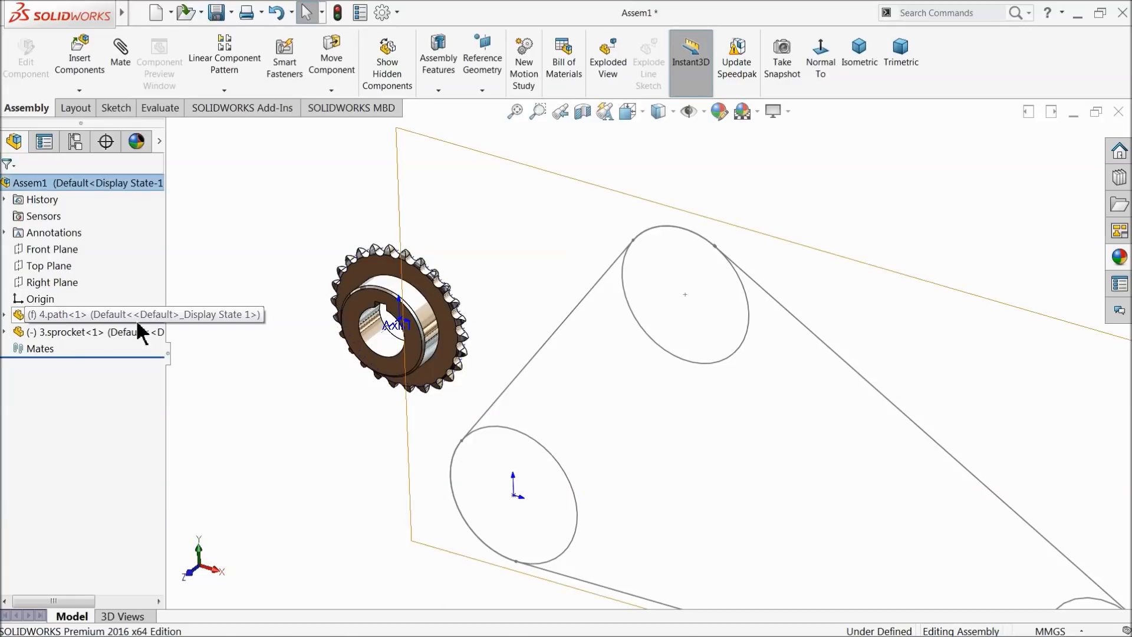
pyautogui.scroll(1, 332, 301)
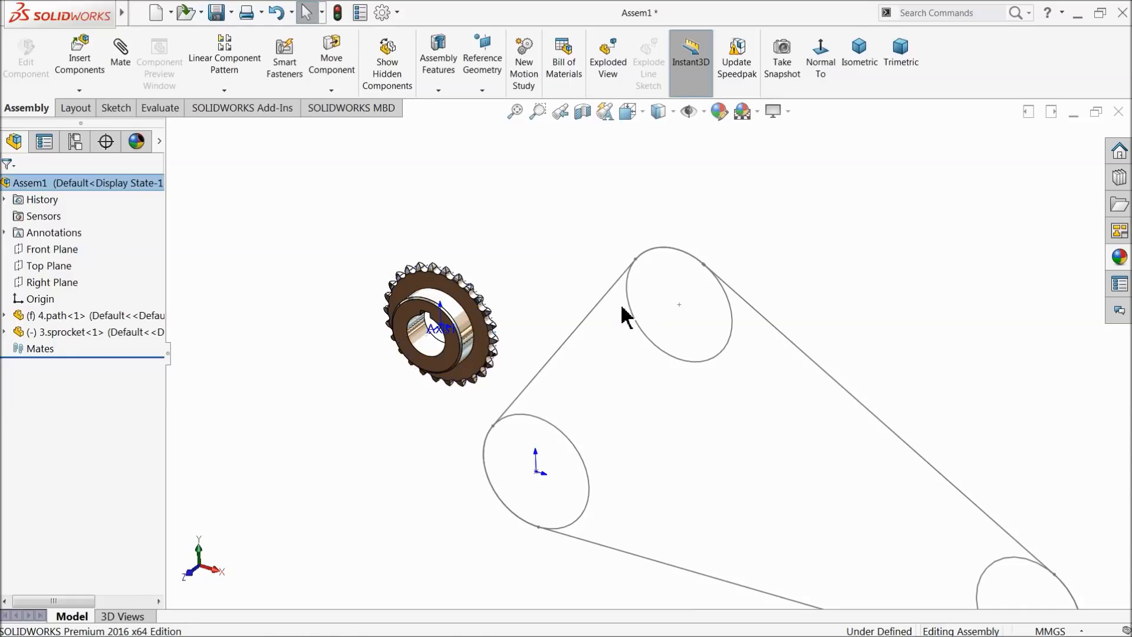
pyautogui.click(33, 257)
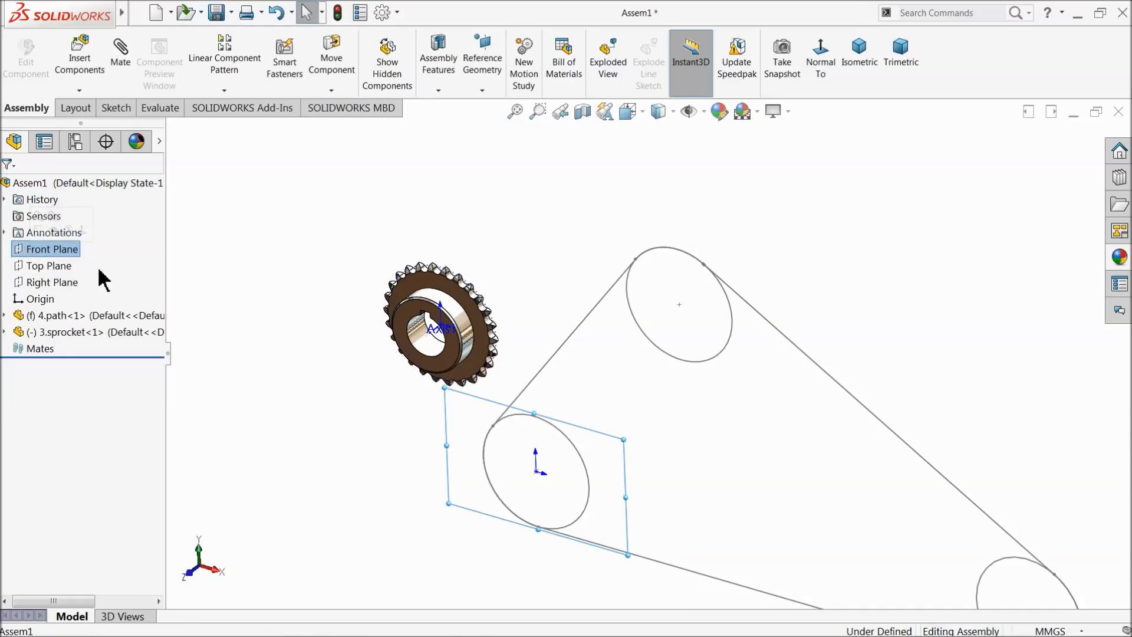
pyautogui.click(4, 332)
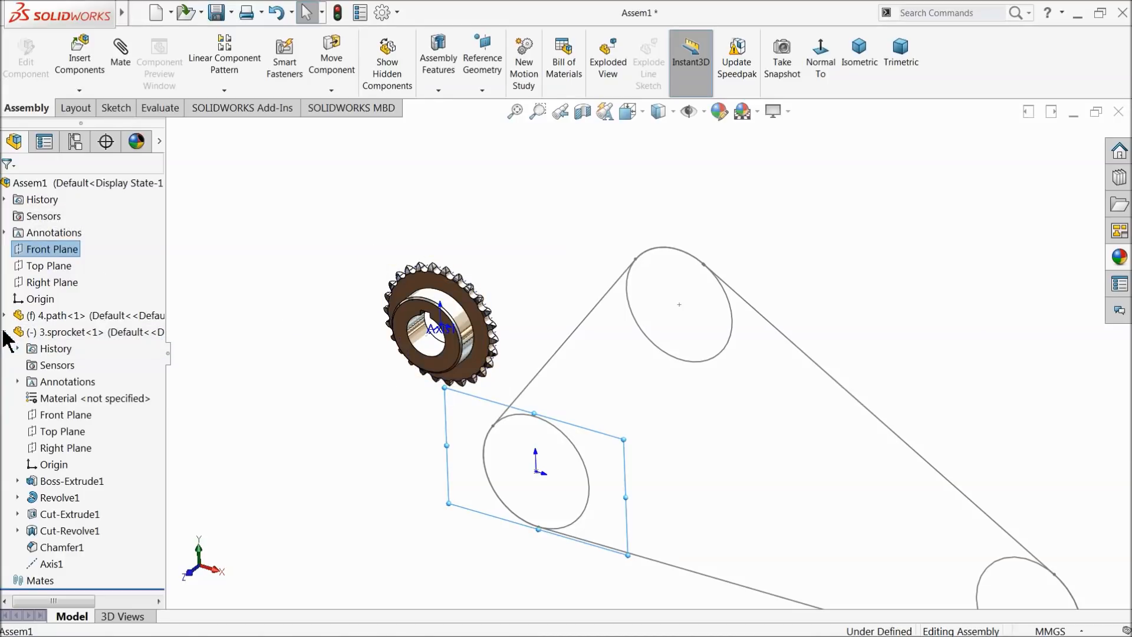
pyautogui.keyDown('ctrl'); pyautogui.click(59, 415); pyautogui.keyUp('ctrl')
pyautogui.scroll(-3, 330, 336)
pyautogui.moveTo(384, 331)
pyautogui.mouseDown(button='middle')
pyautogui.moveTo(354, 331)
pyautogui.moveTo(366, 331)
pyautogui.mouseUp(button='middle')
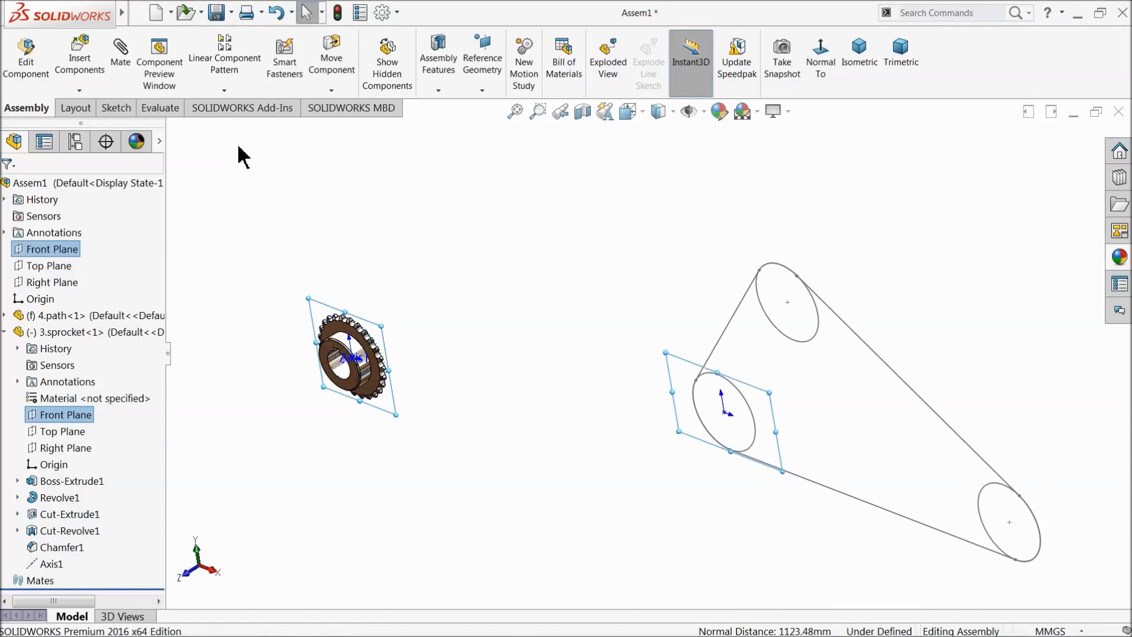
pyautogui.click(121, 56)
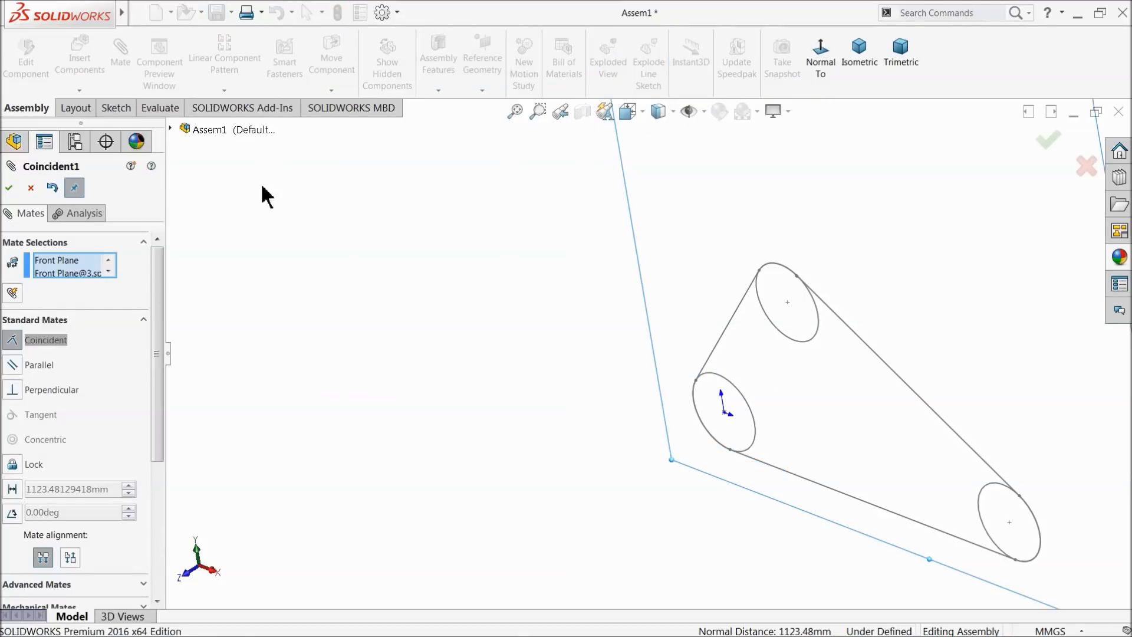
pyautogui.scroll(-5, 618, 371)
pyautogui.moveTo(811, 289); pyautogui.dragTo(831, 277, button='middle')
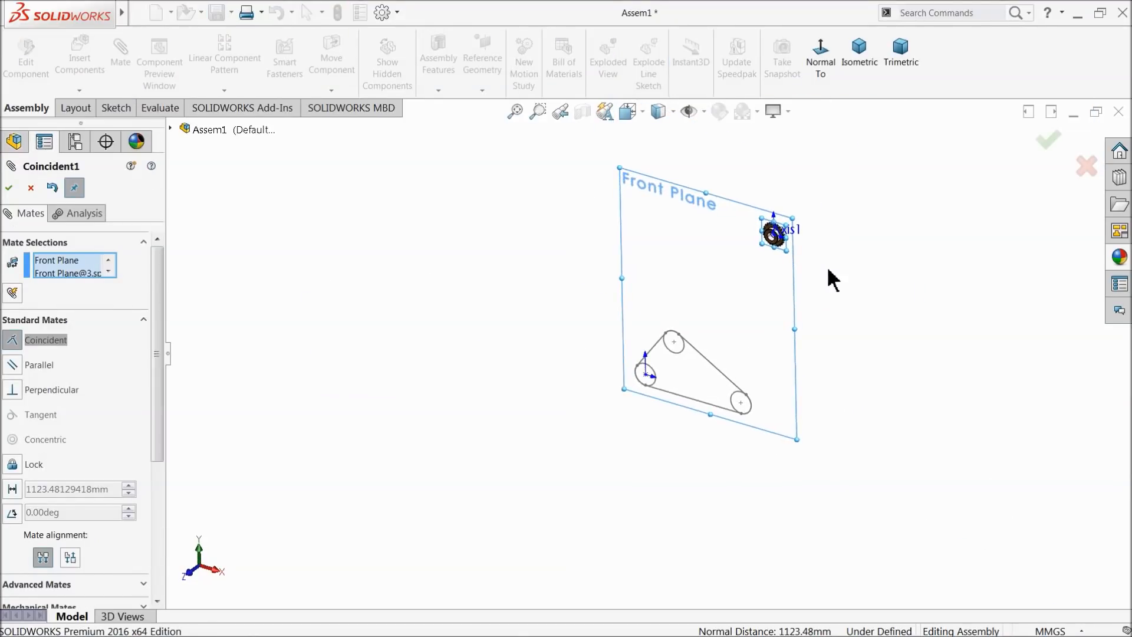
pyautogui.scroll(-3, 833, 277)
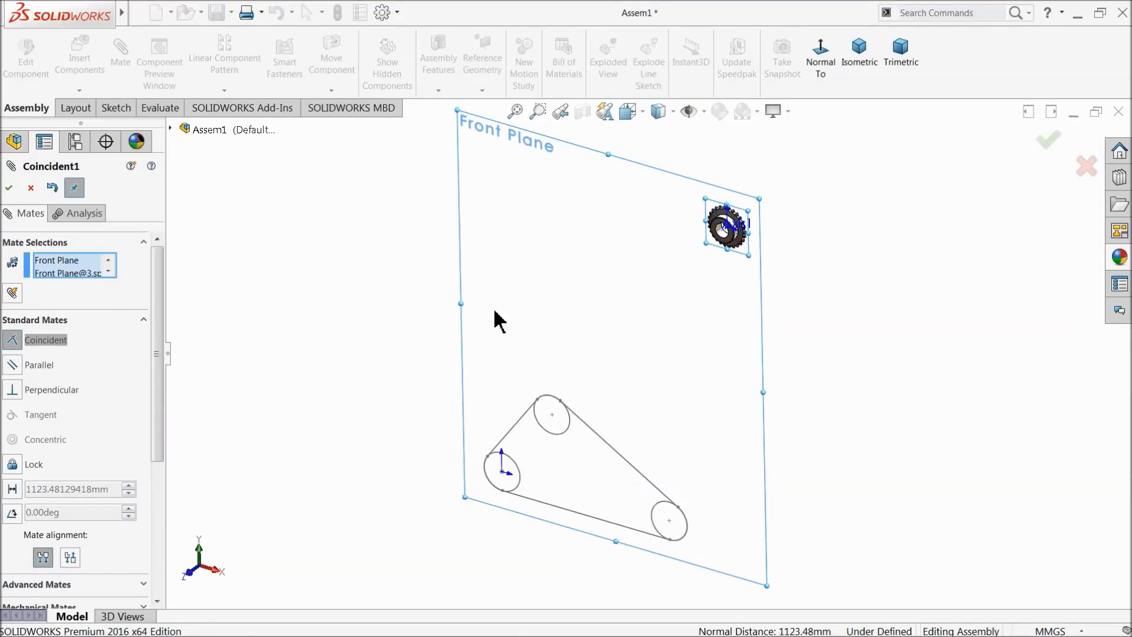
pyautogui.click(9, 188)
pyautogui.scroll(-3, 725, 235)
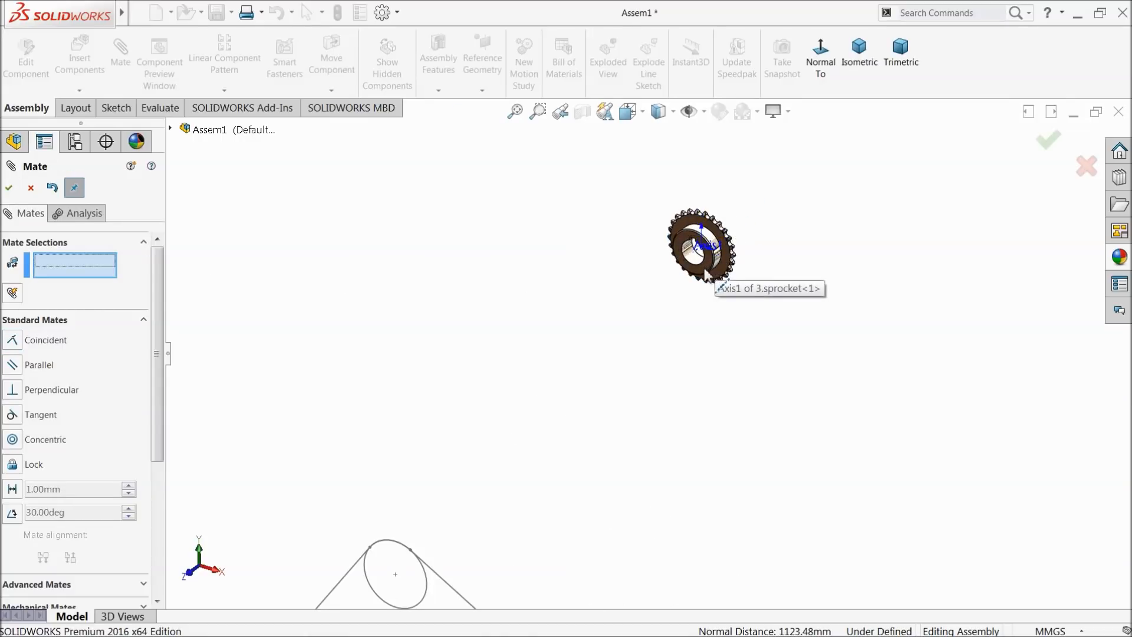
pyautogui.click(705, 273)
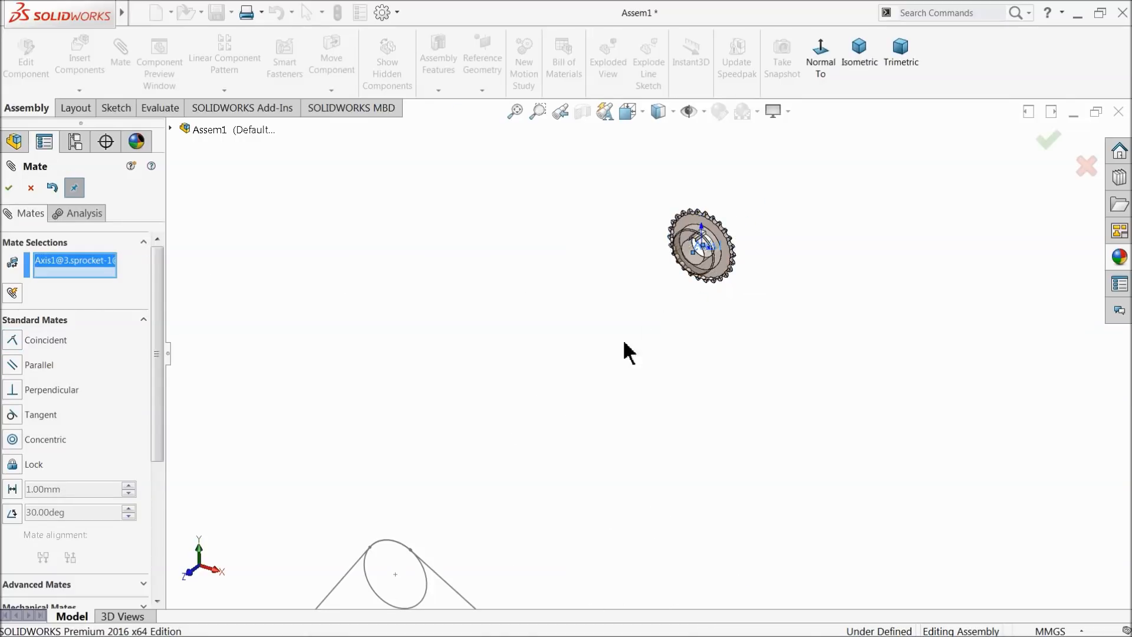
pyautogui.click(31, 188)
# Move the sprocket close to the upper circle of the path sketch, leaving the circle's centre uncovered
pyautogui.scroll(3, 649, 389)
pyautogui.moveTo(680, 318); pyautogui.dragTo(538, 484)
pyautogui.scroll(-5, 589, 424)
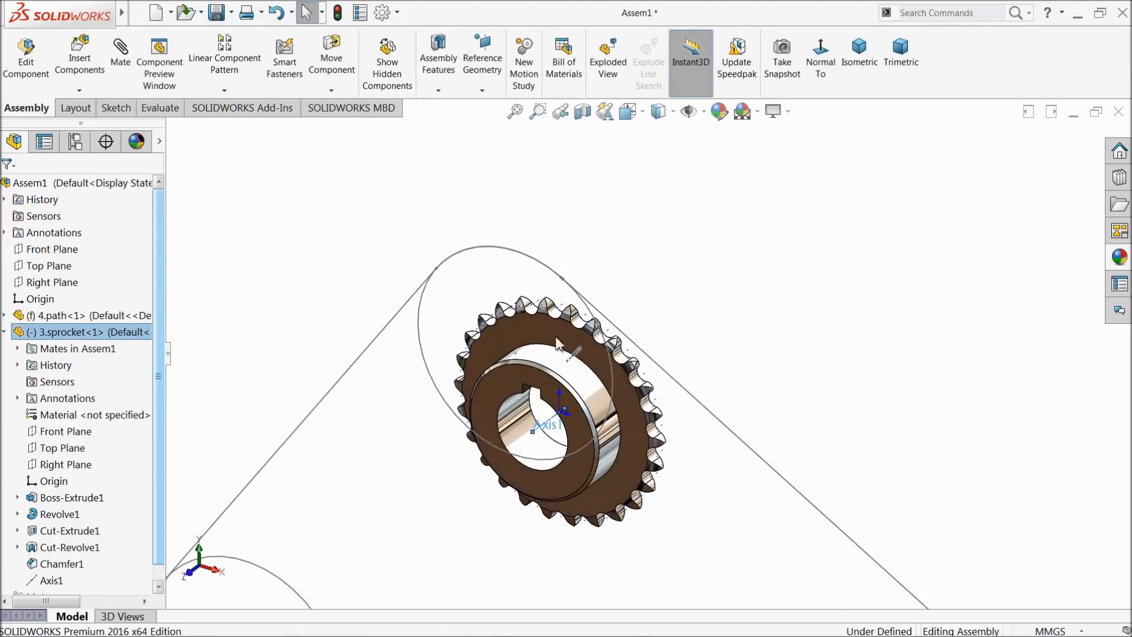
pyautogui.moveTo(586, 471); pyautogui.dragTo(682, 341)
# Create a Point and Face/Plane reference axis through the sprocket's origin, perpendicular to the assembly's Front Plane
pyautogui.click(482, 89)
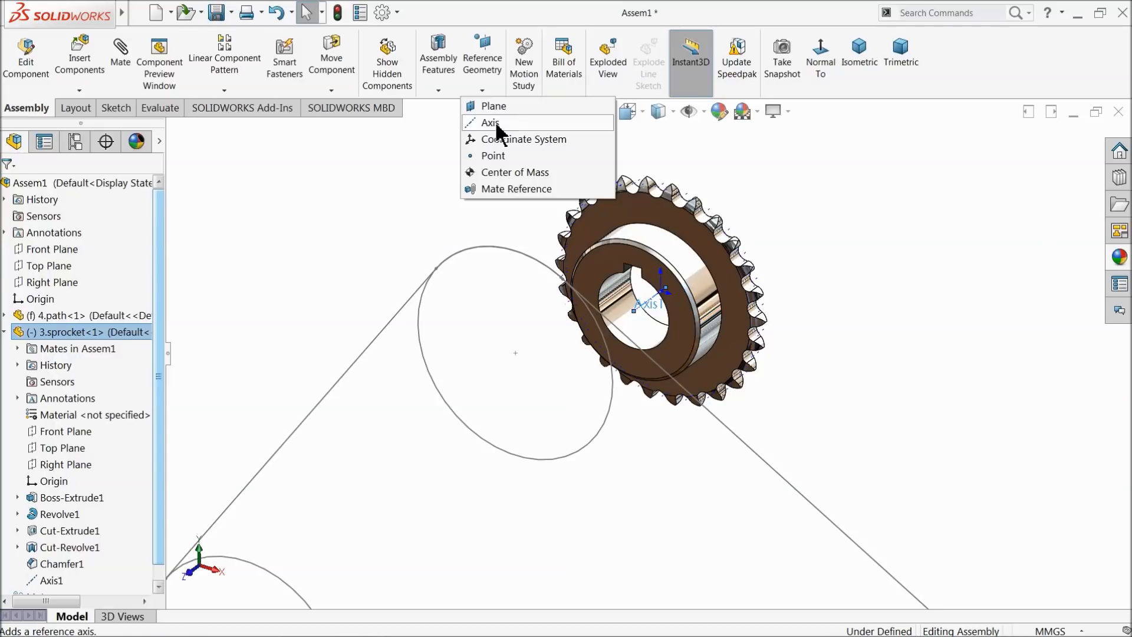
pyautogui.click(490, 123)
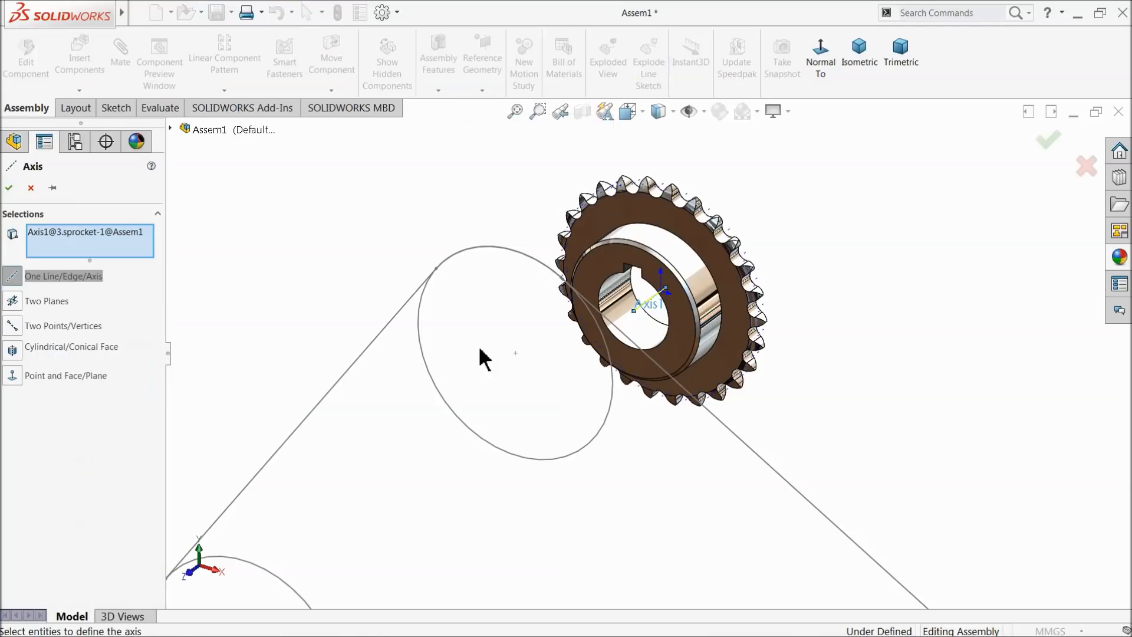
pyautogui.rightClick(74, 239)
pyautogui.click(127, 243)
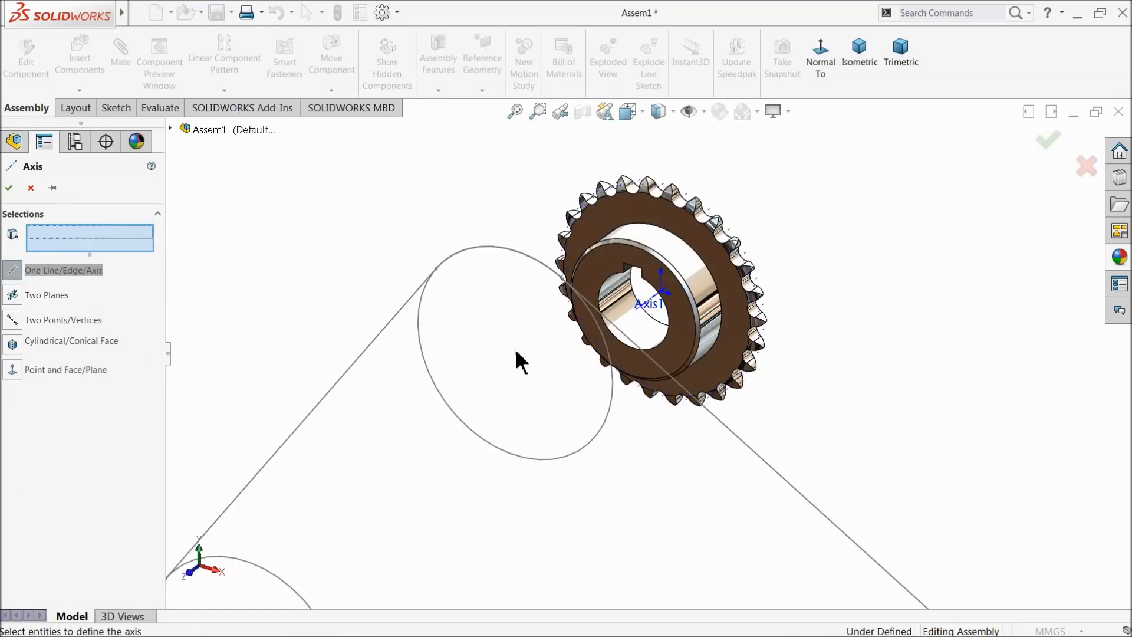
pyautogui.click(62, 369)
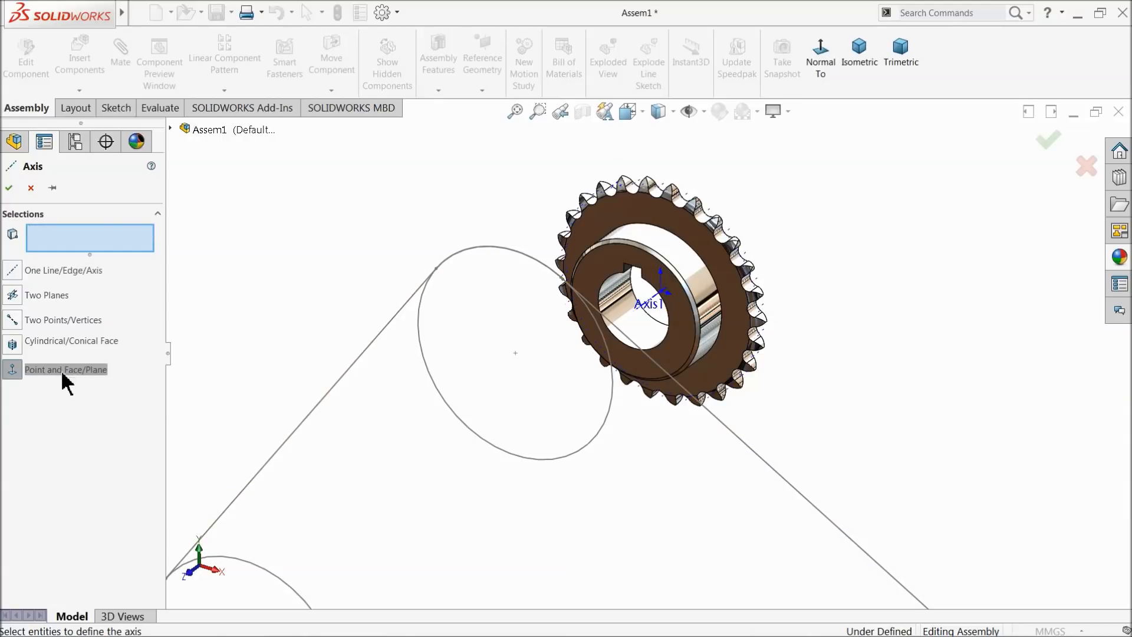
pyautogui.click(170, 129)
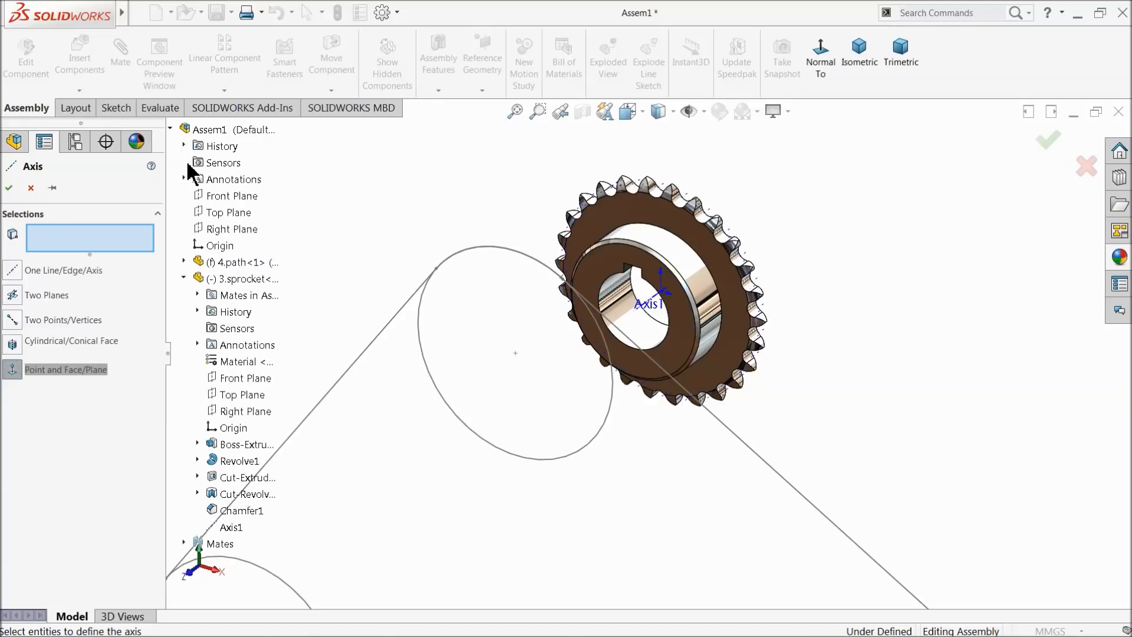
pyautogui.click(210, 195)
pyautogui.moveTo(773, 335); pyautogui.dragTo(861, 309, button='middle')
pyautogui.scroll(-3, 696, 297)
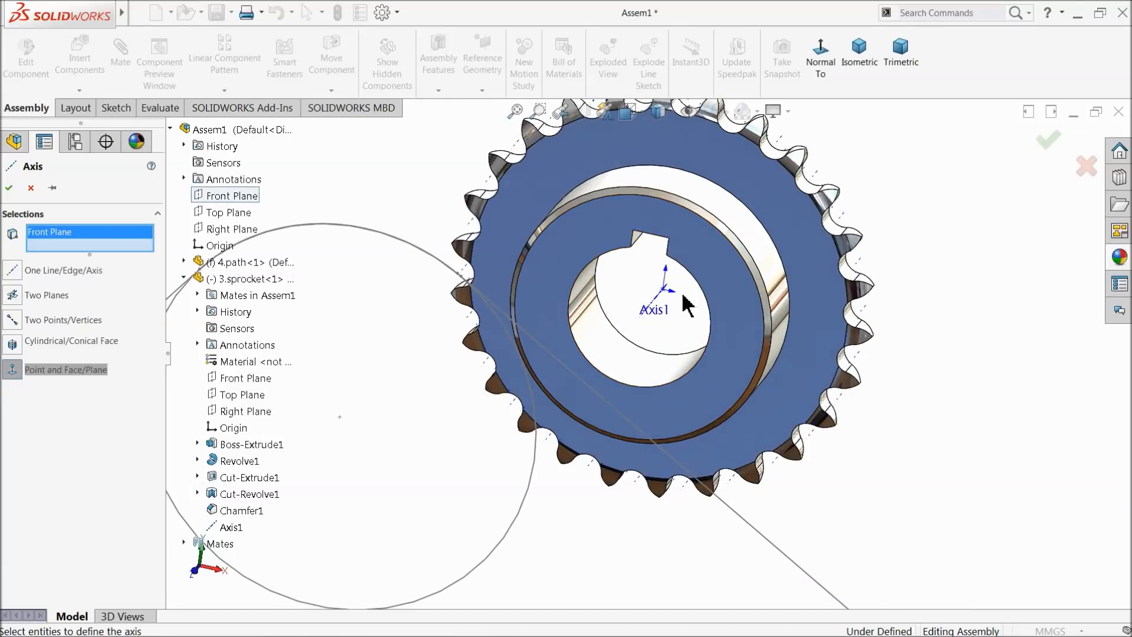
pyautogui.click(662, 289)
pyautogui.scroll(5, 758, 422)
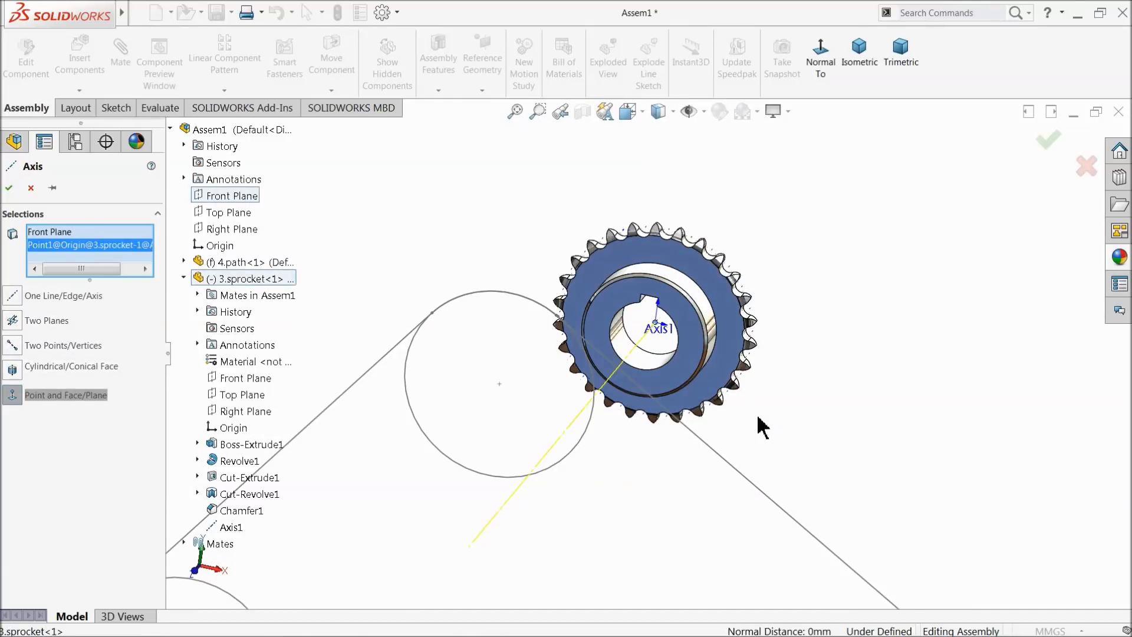
pyautogui.click(12, 186)
# Add a concentric mate between the sprocket's circular hub edge and the upper circle of the path sketch
pyautogui.scroll(2, 624, 419)
pyautogui.moveTo(624, 420); pyautogui.dragTo(611, 401, button='middle')
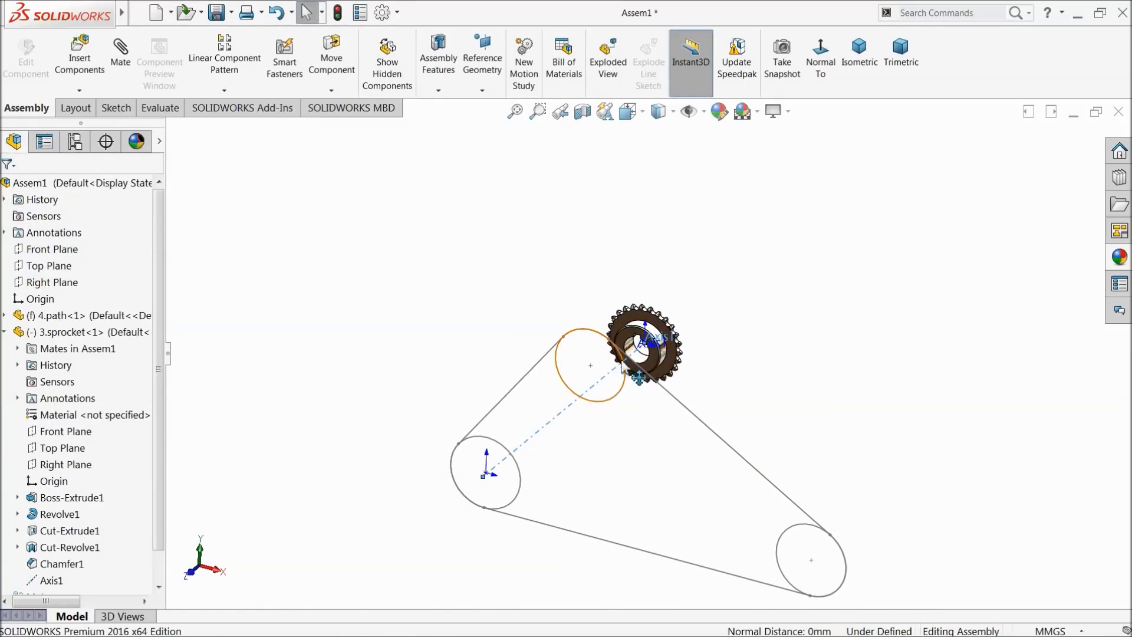
pyautogui.scroll(-4, 620, 371)
pyautogui.scroll(-1, 620, 378)
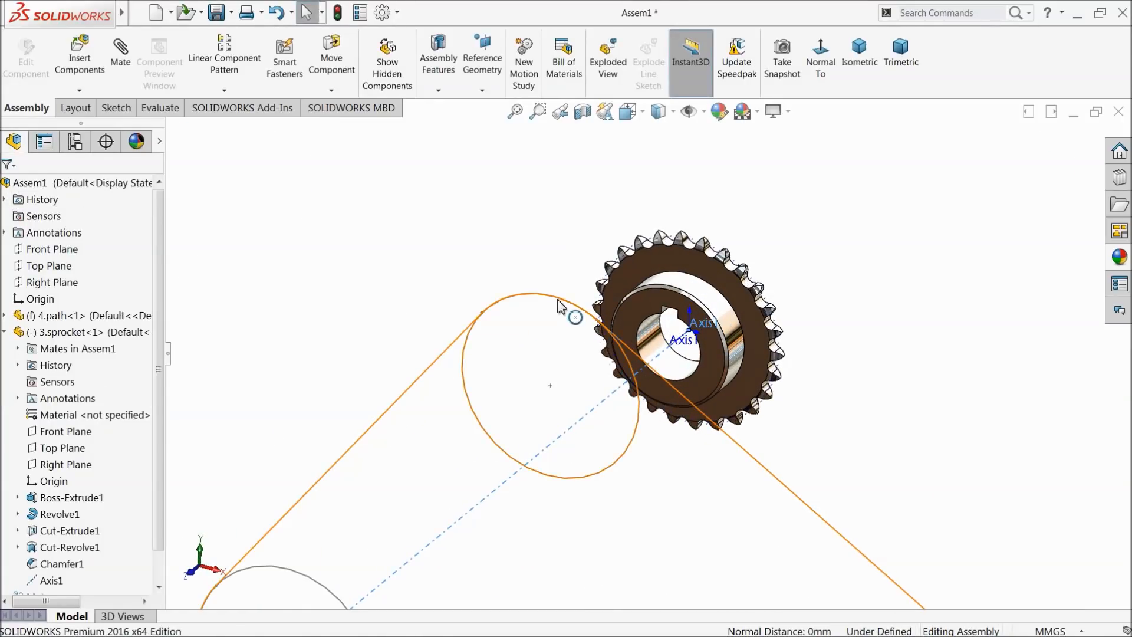
pyautogui.click(471, 395)
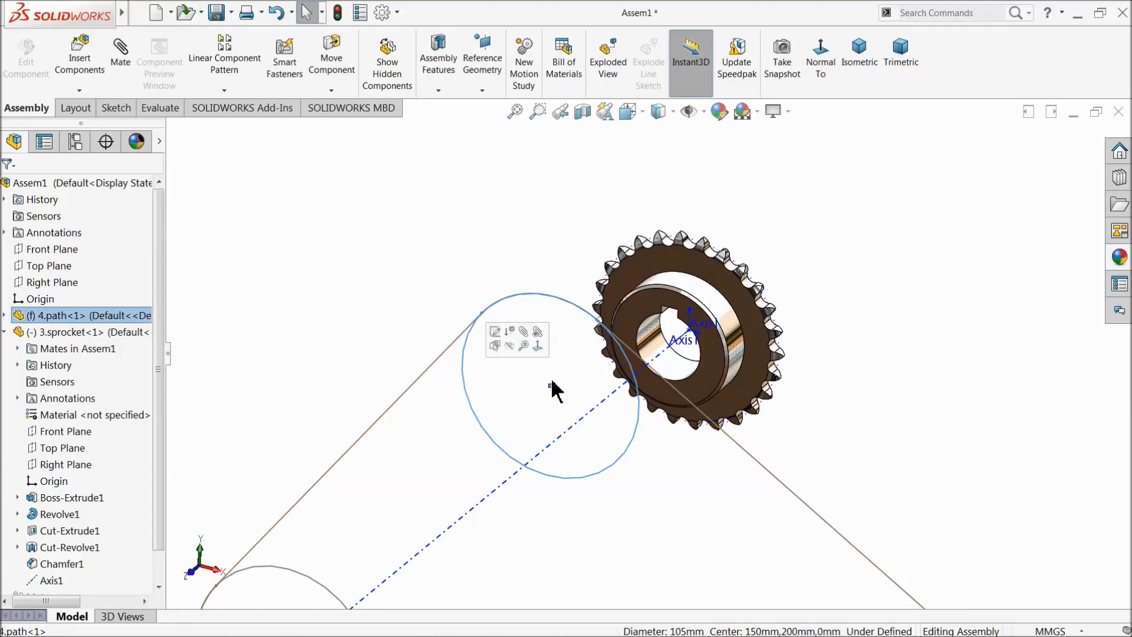
pyautogui.click(722, 308)
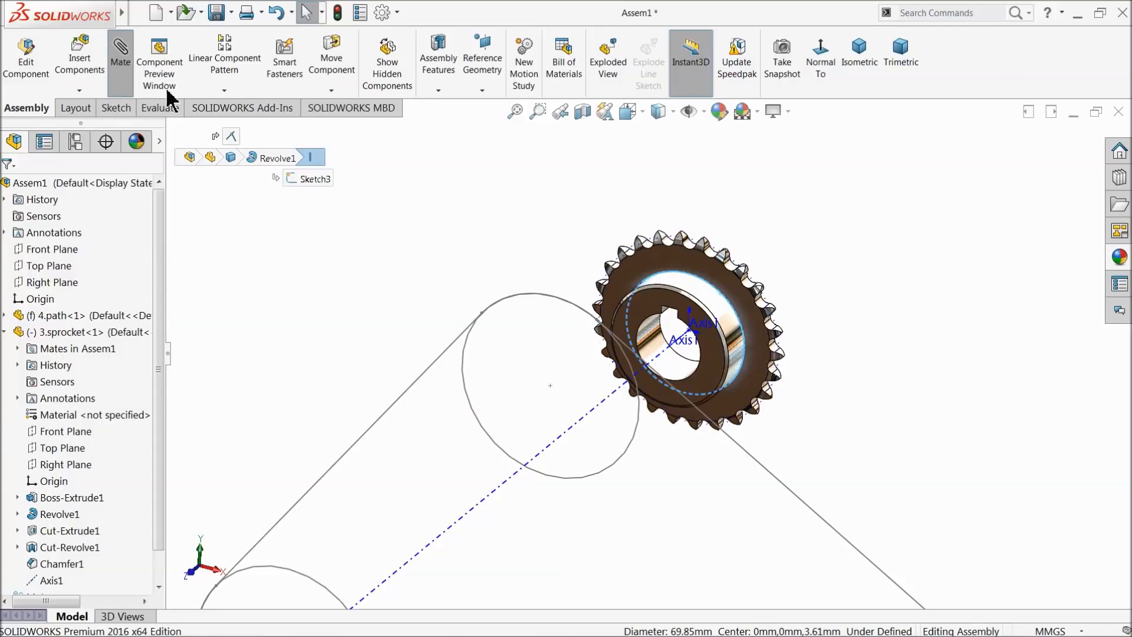
pyautogui.click(471, 366)
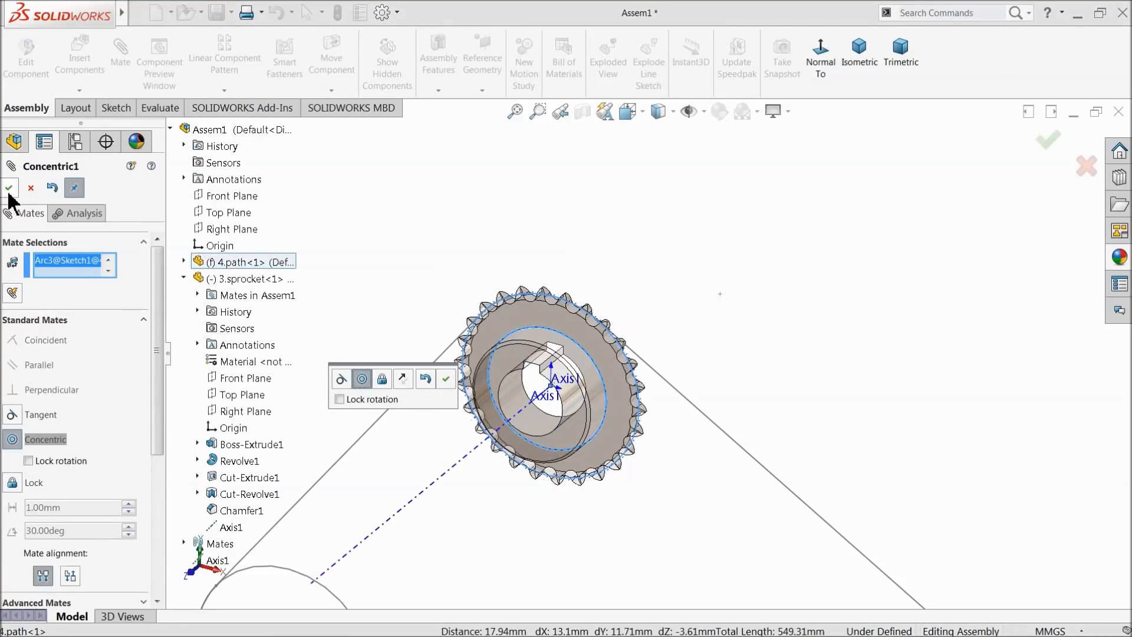
pyautogui.click(9, 187)
pyautogui.moveTo(730, 404); pyautogui.dragTo(665, 416, button='middle')
pyautogui.moveTo(651, 413); pyautogui.dragTo(720, 386, button='middle')
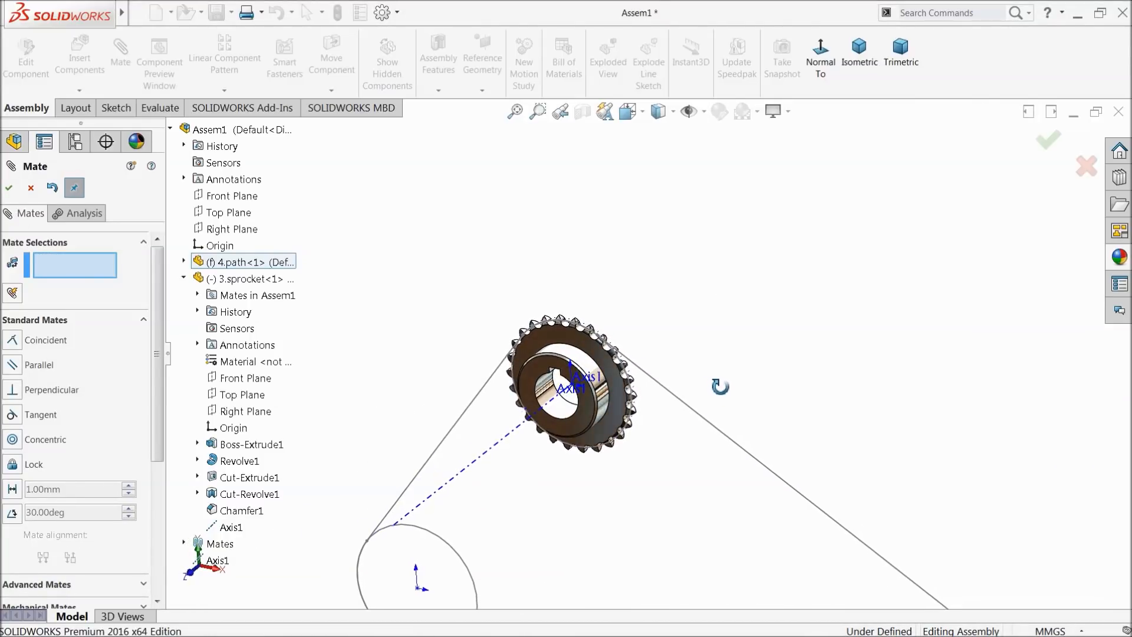
pyautogui.scroll(-6, 580, 380)
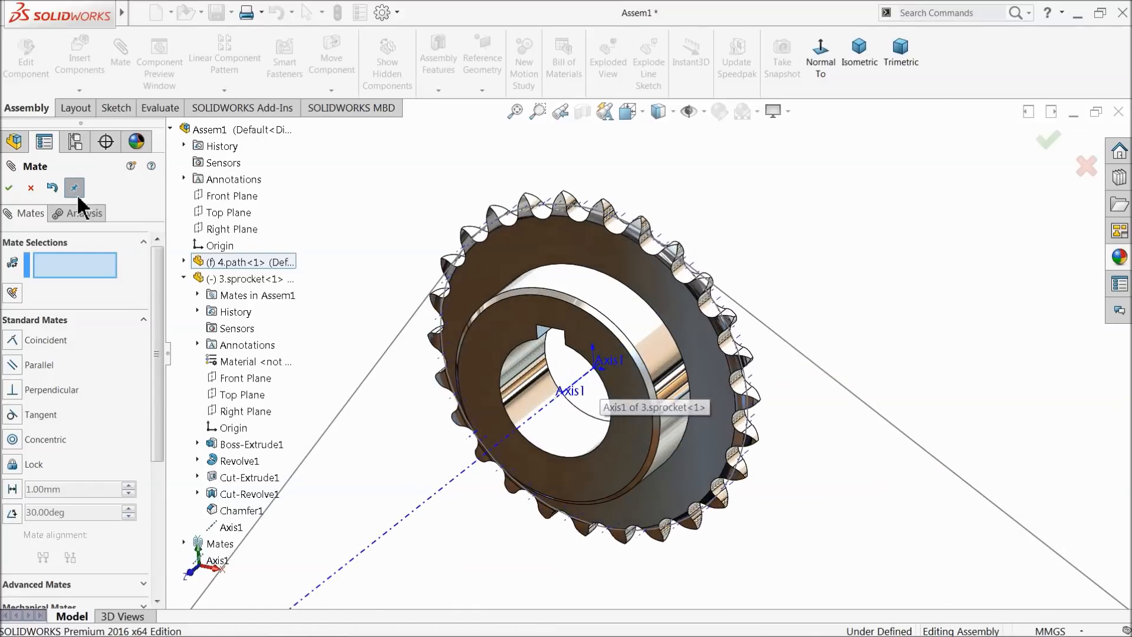
pyautogui.click(30, 187)
# Rotate the mated sprocket about its axis to check its motion on the upper circle
pyautogui.click(573, 247)
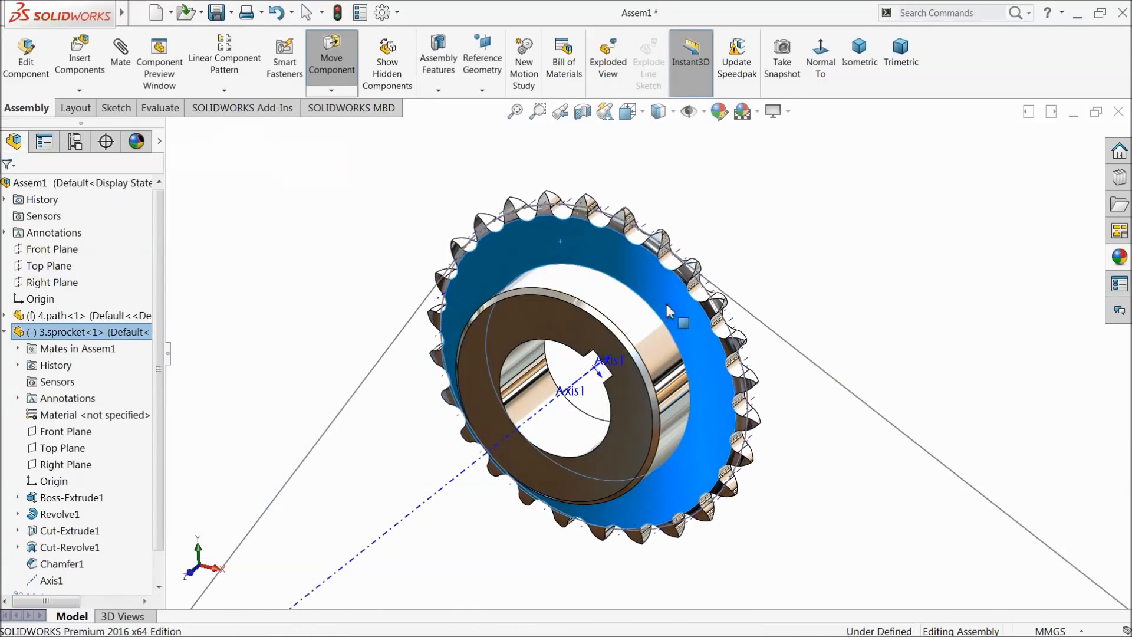
pyautogui.moveTo(670, 394); pyautogui.dragTo(575, 279)
pyautogui.scroll(8, 682, 431)
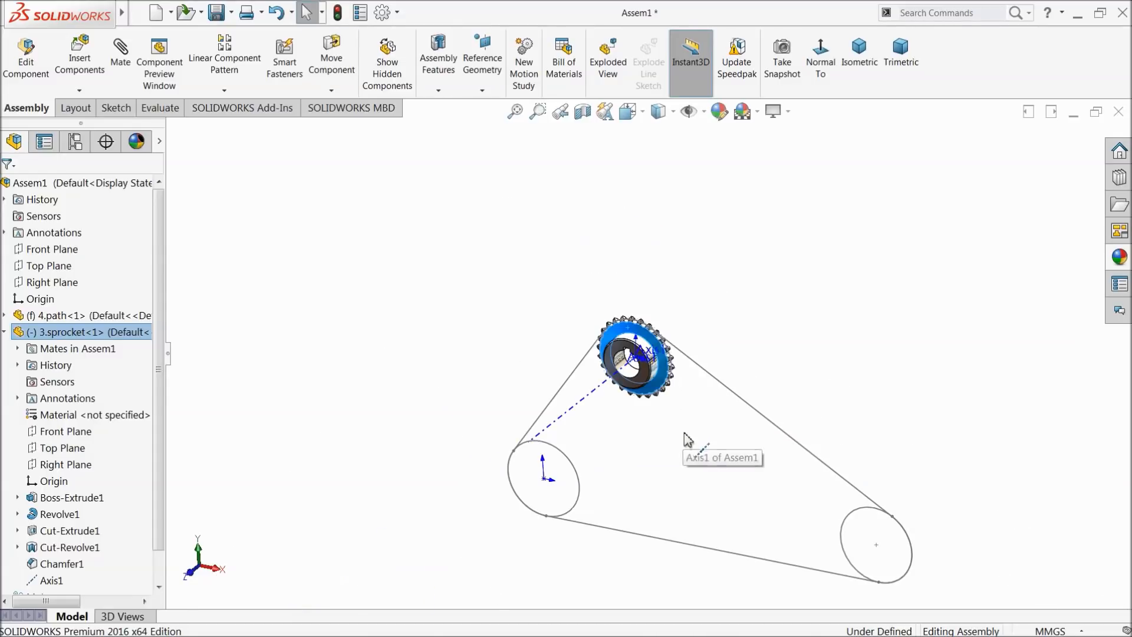
pyautogui.scroll(-2, 700, 469)
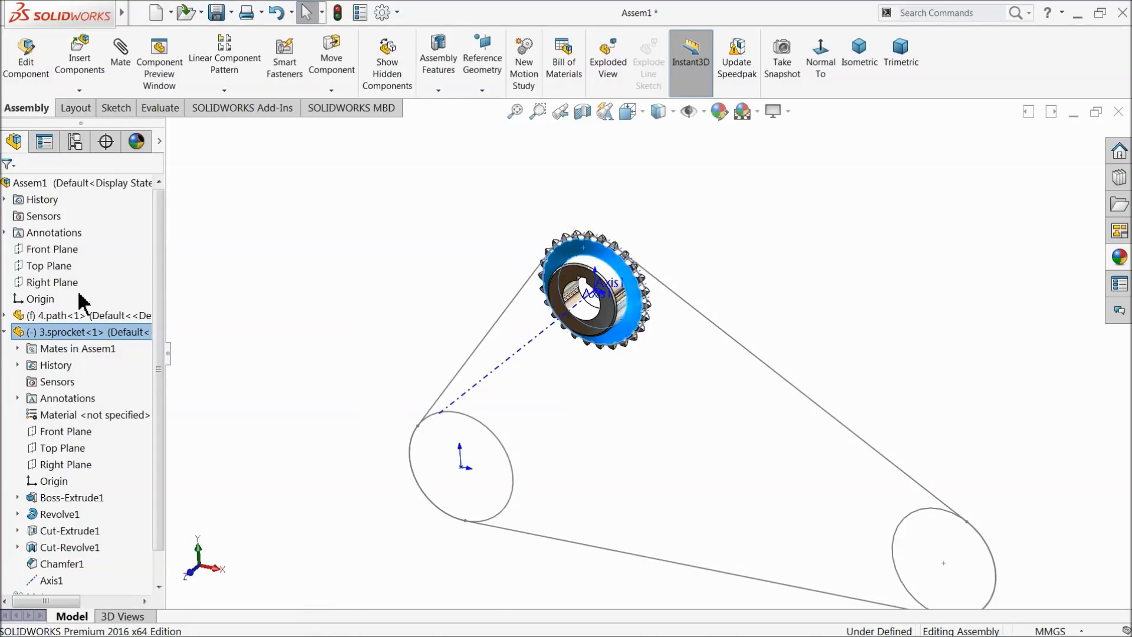
pyautogui.click(4, 333)
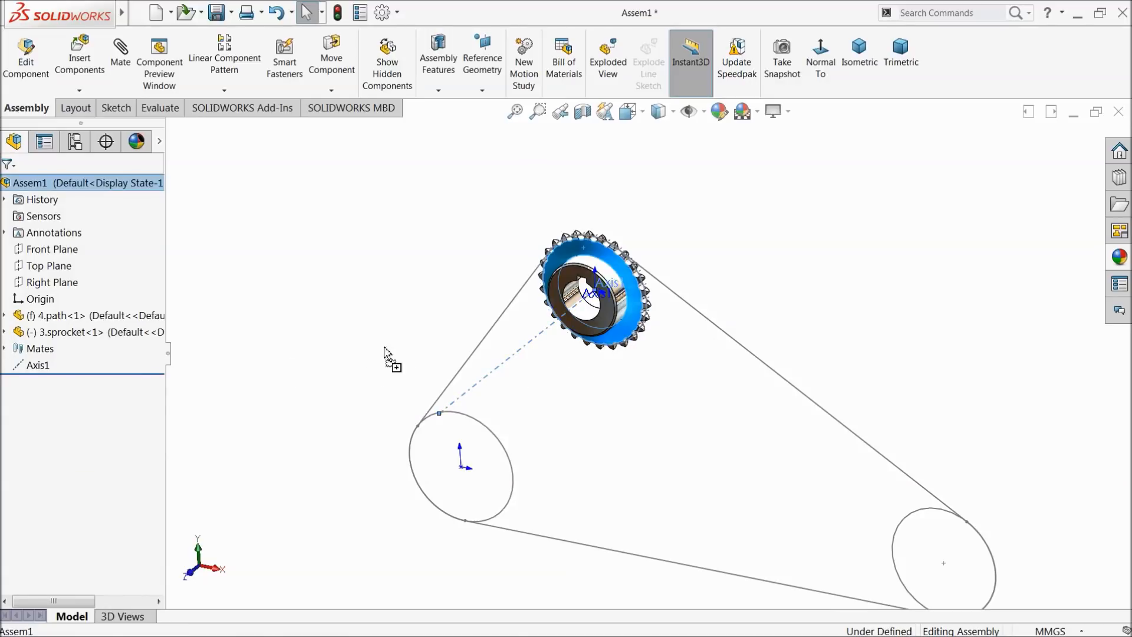
pyautogui.click(316, 323)
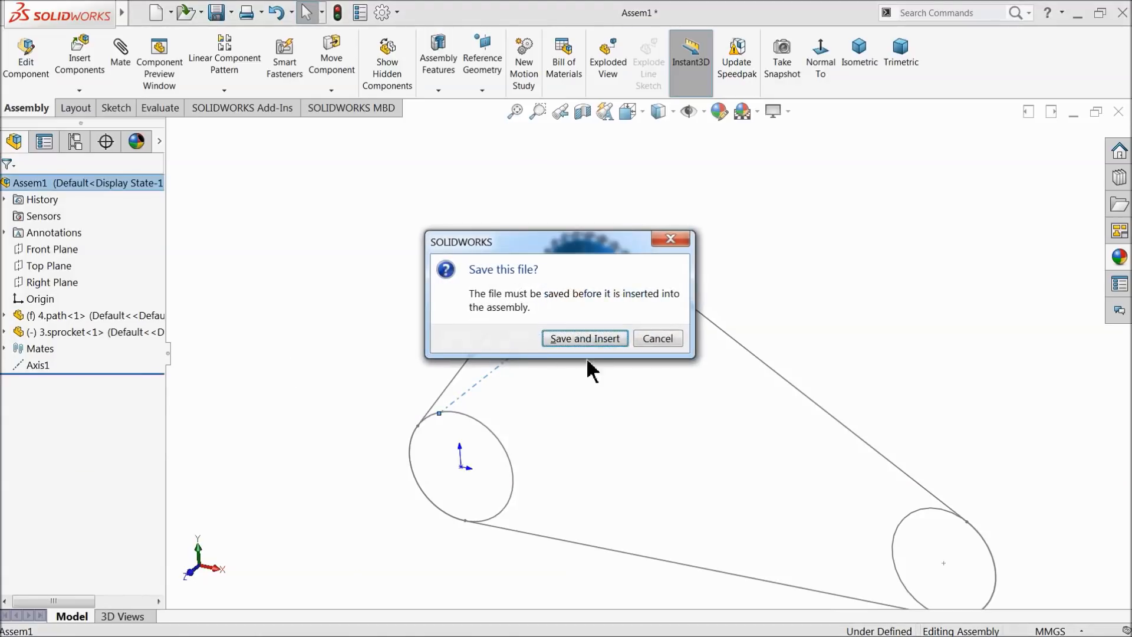
pyautogui.click(585, 338)
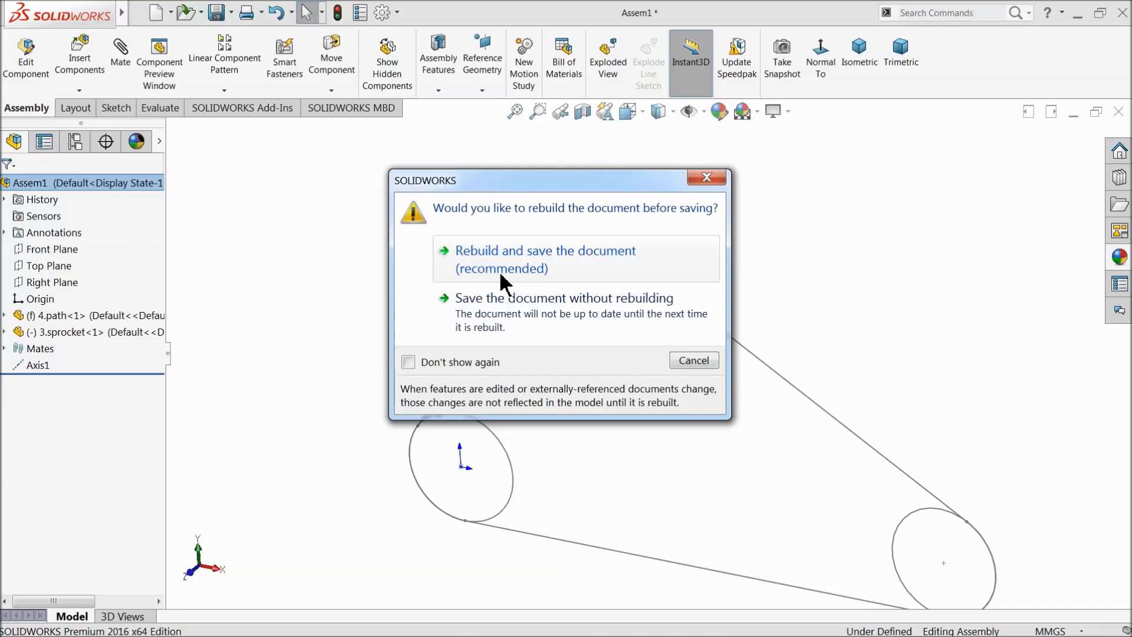
pyautogui.click(703, 178)
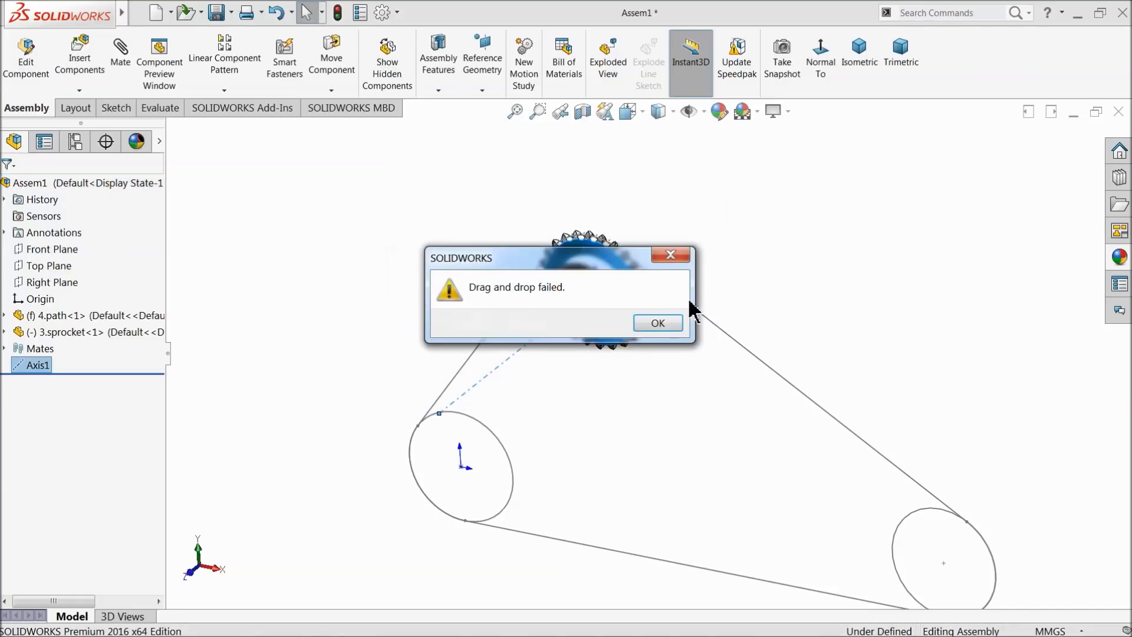
pyautogui.click(657, 322)
# Rebuild and save the assembly as "chain sprocket mechanism" in the Chain & Sproket mechanism folder, saving all modified components with it
pyautogui.click(406, 286)
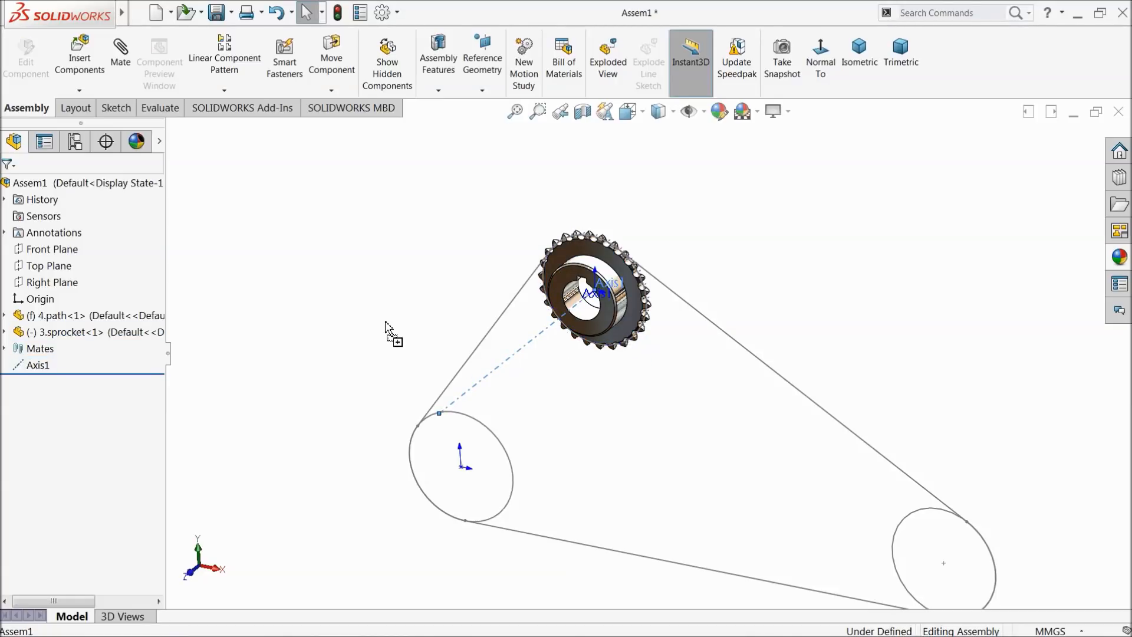
pyautogui.moveTo(370, 310); pyautogui.dragTo(369, 321)
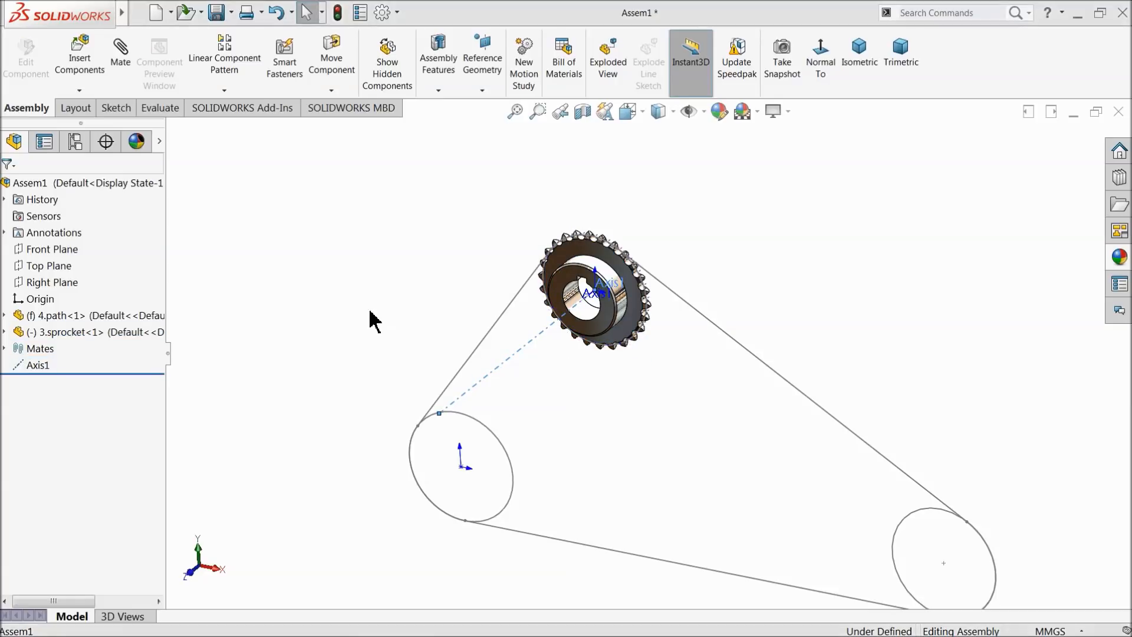
pyautogui.click(586, 338)
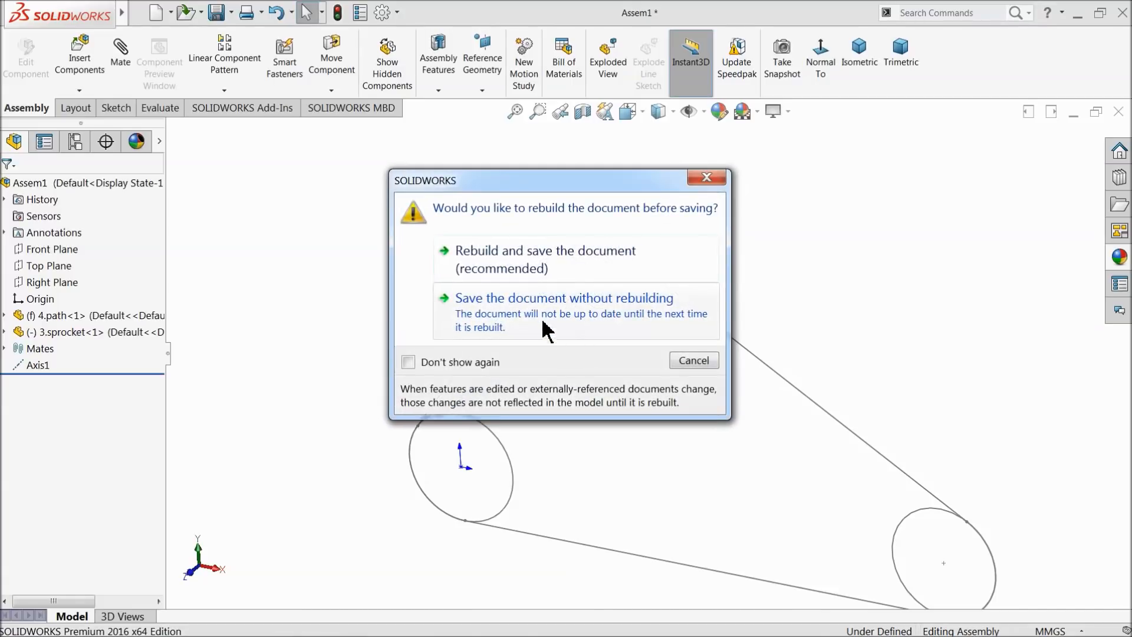
pyautogui.click(521, 272)
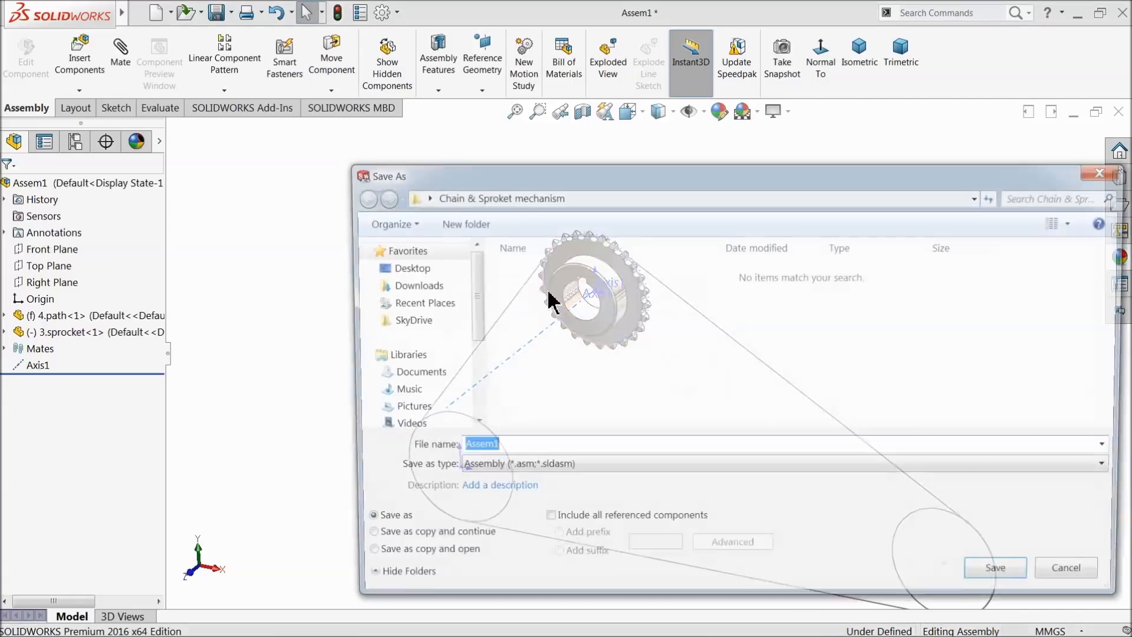
pyautogui.moveTo(589, 180); pyautogui.dragTo(398, 107)
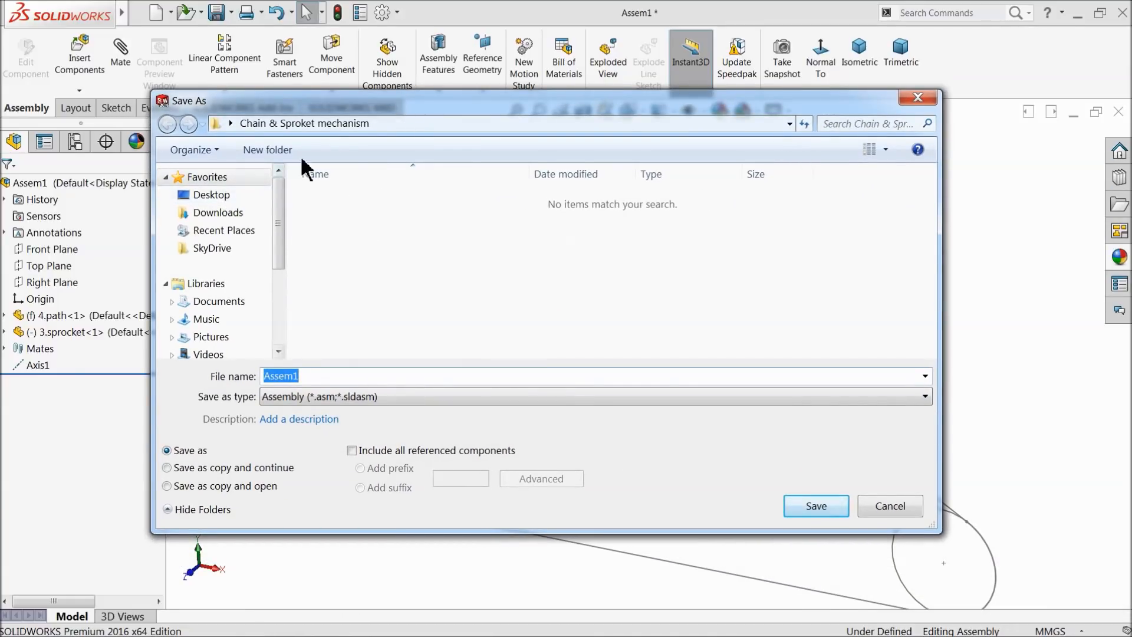
pyautogui.write('chain sprocket mechani')
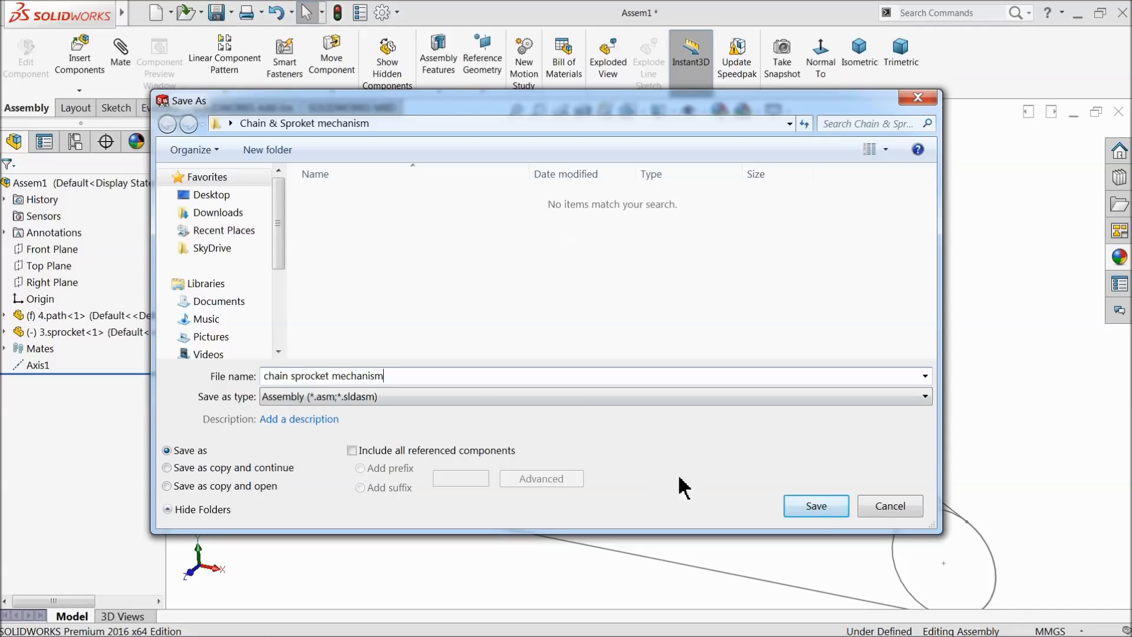
pyautogui.click(828, 507)
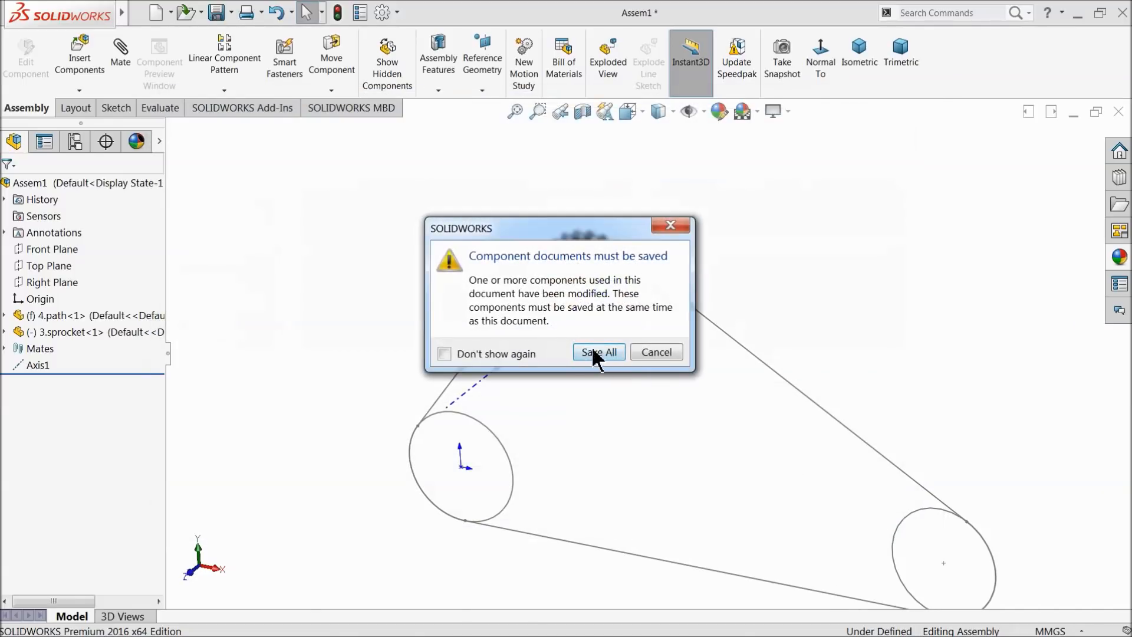
pyautogui.click(596, 352)
pyautogui.click(652, 324)
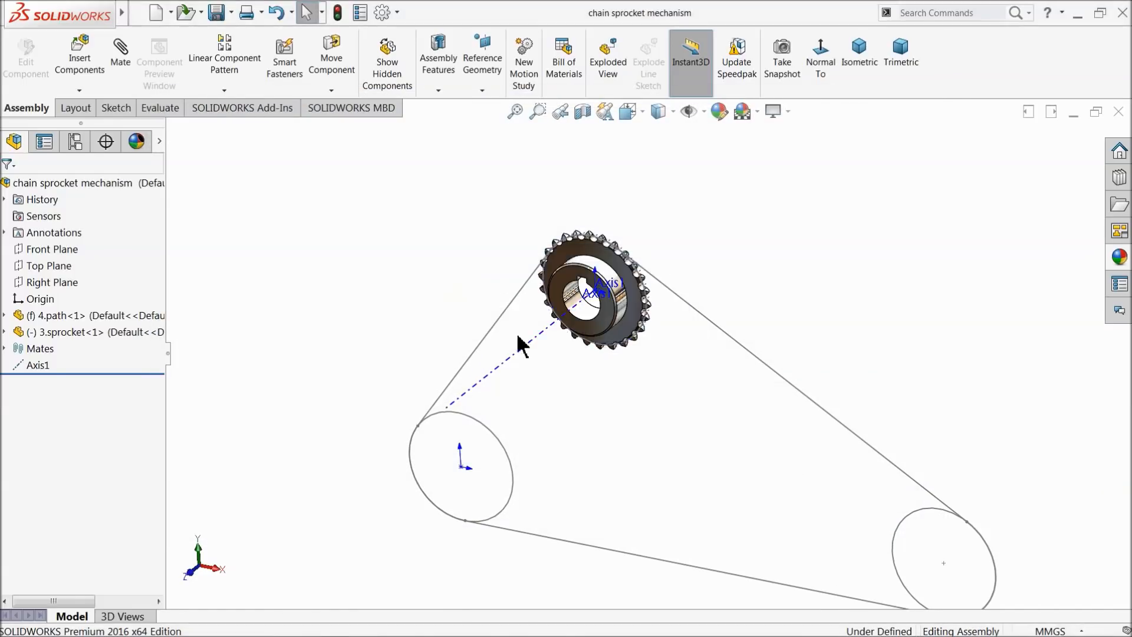
pyautogui.moveTo(438, 315); pyautogui.dragTo(439, 305, button='middle')
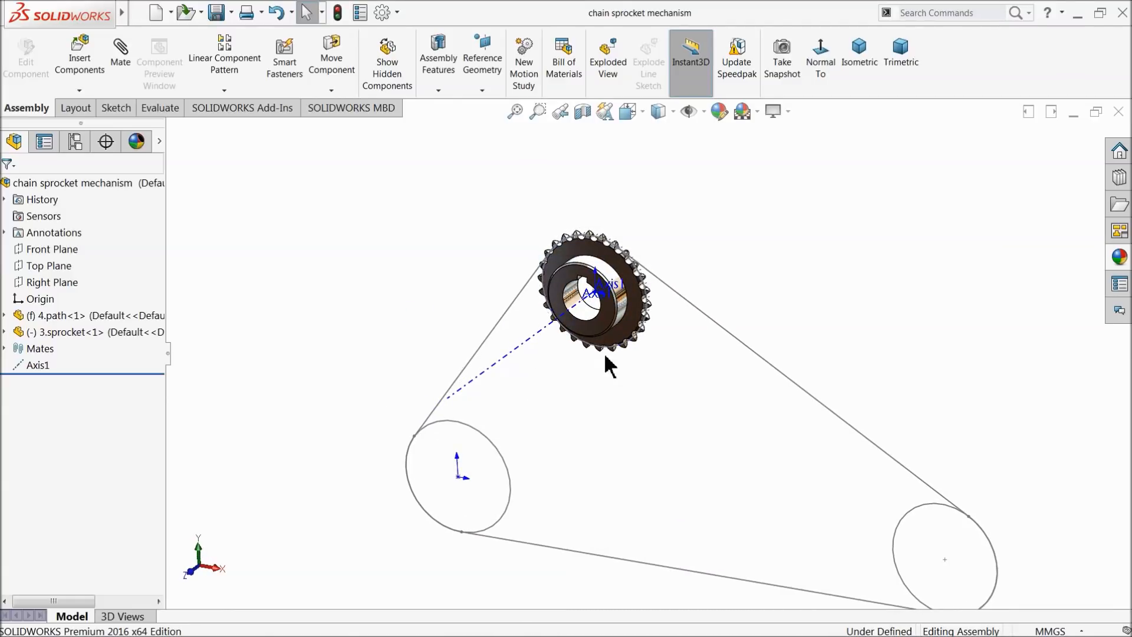
pyautogui.moveTo(384, 341); pyautogui.dragTo(383, 341)
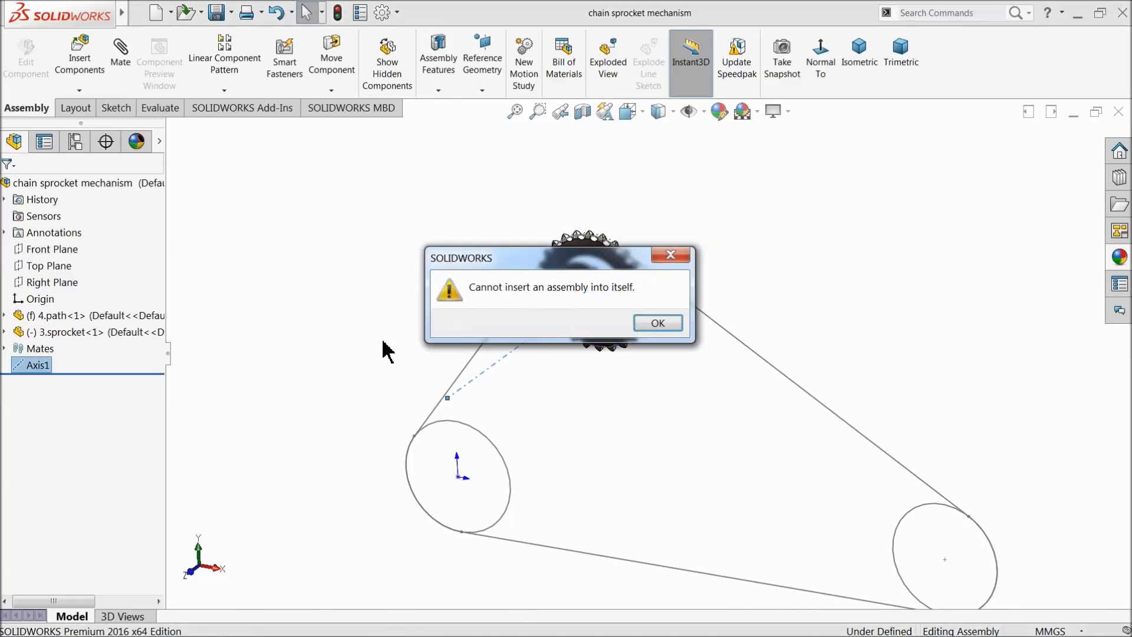
pyautogui.click(666, 257)
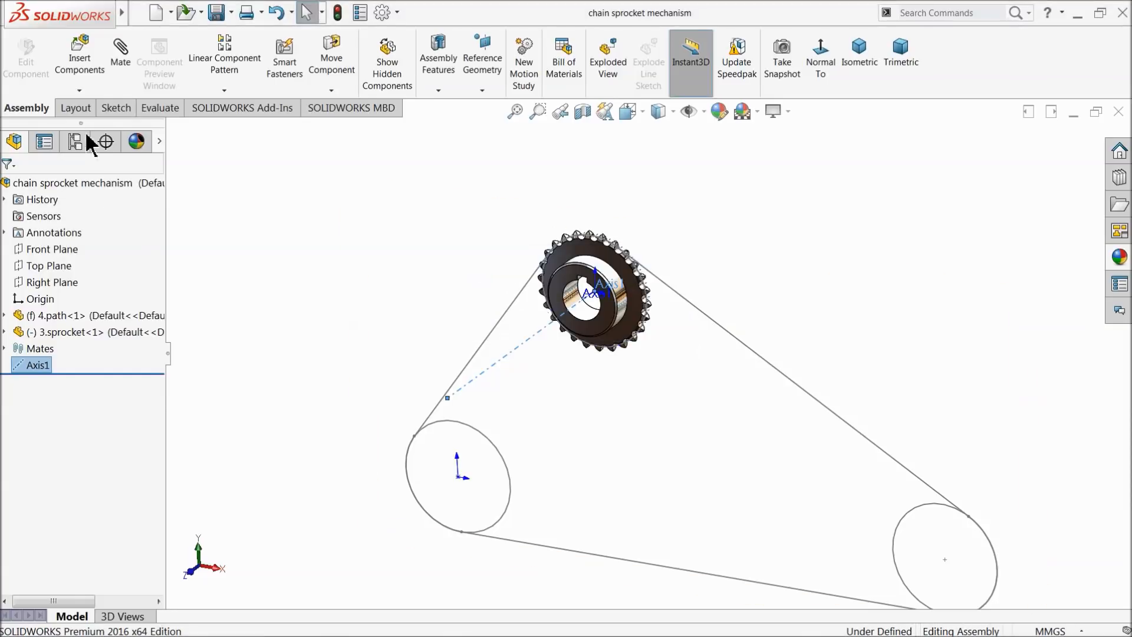
# Insert a second copy of the 3.sprocket part above the path's lower-left circle
pyautogui.click(80, 56)
pyautogui.click(70, 480)
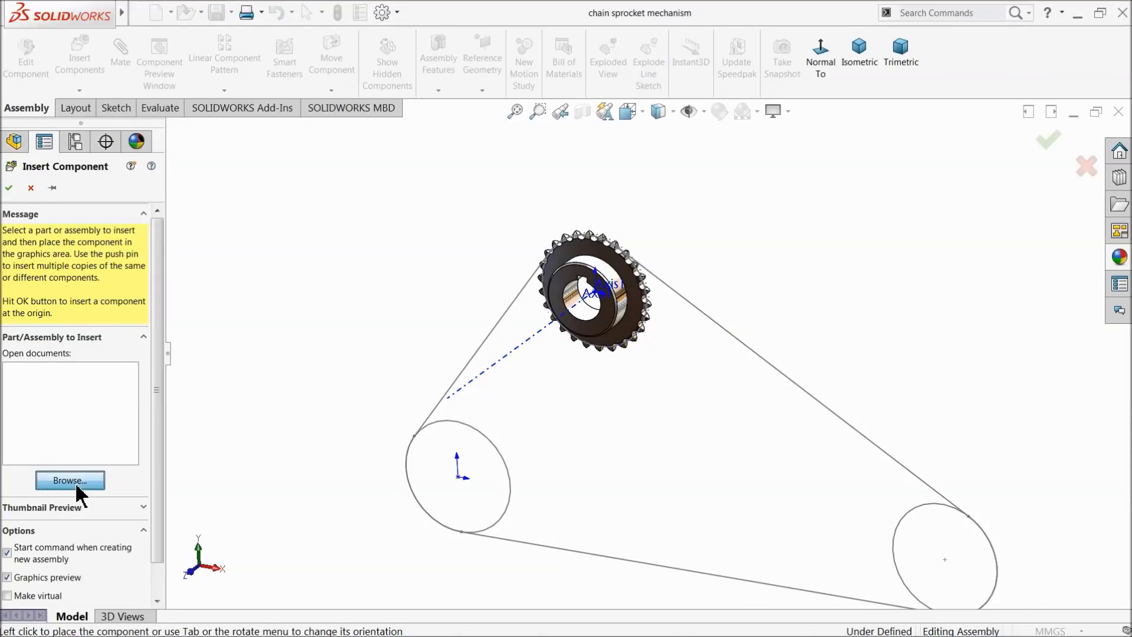
pyautogui.click(533, 220)
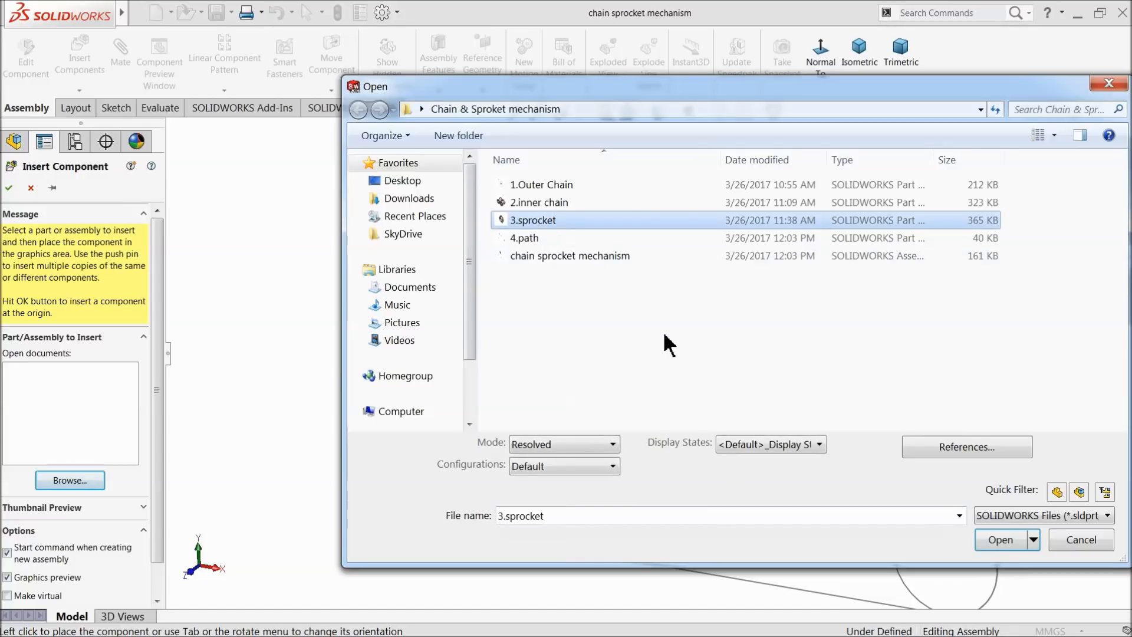
pyautogui.click(1000, 550)
pyautogui.click(407, 352)
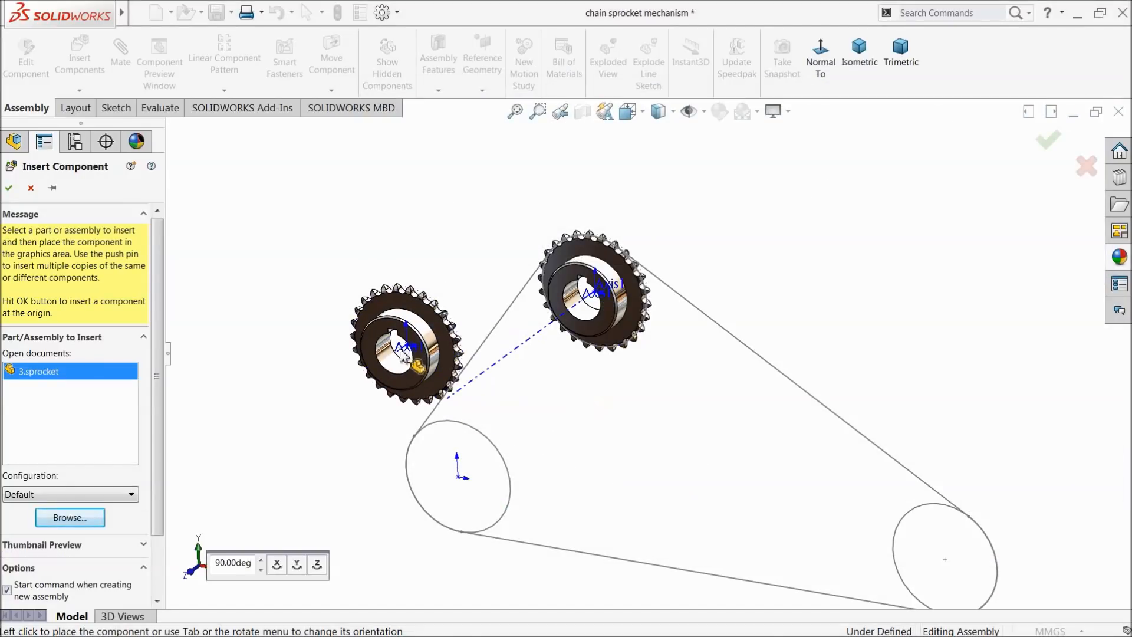
# Insert a third copy of the 3.sprocket part near the path's lower-right circle
pyautogui.click(79, 66)
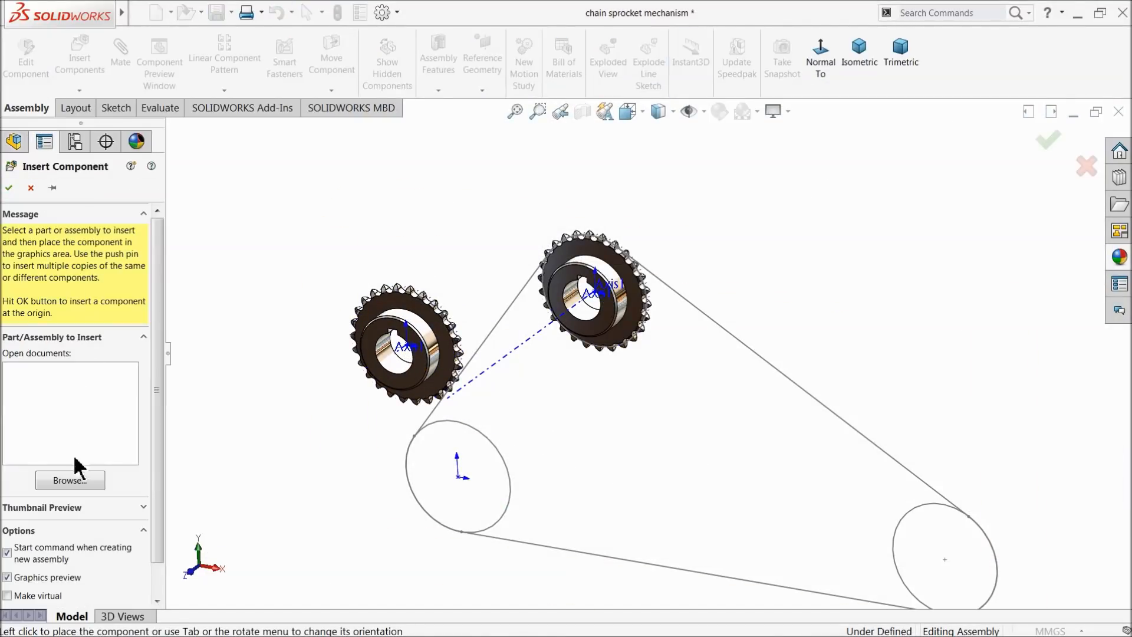
pyautogui.click(88, 484)
pyautogui.click(534, 220)
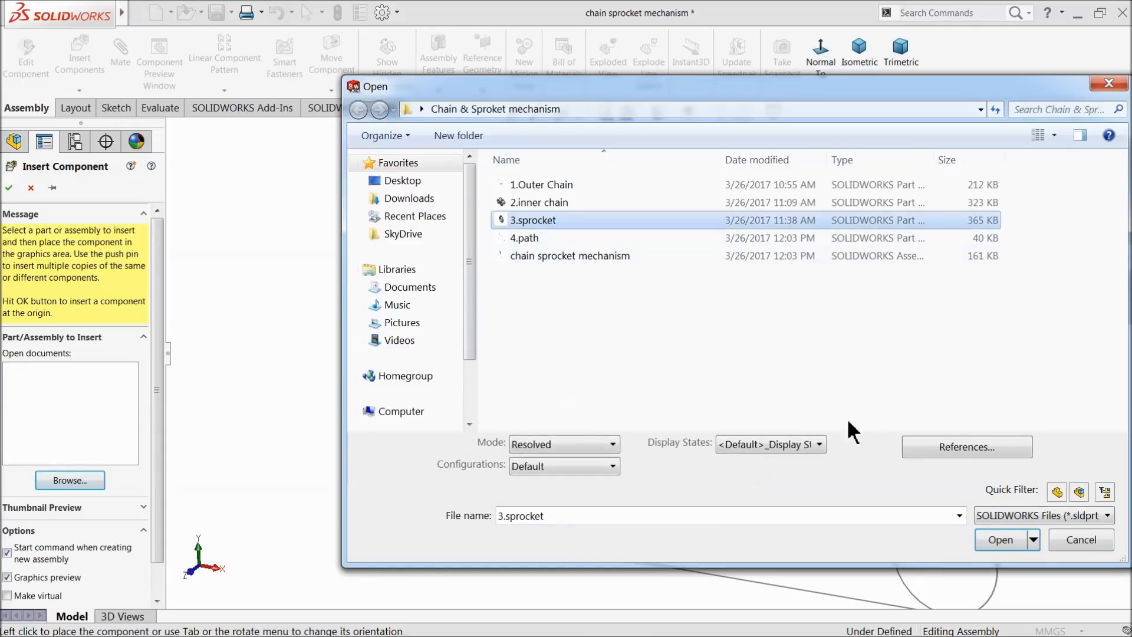
pyautogui.click(1000, 539)
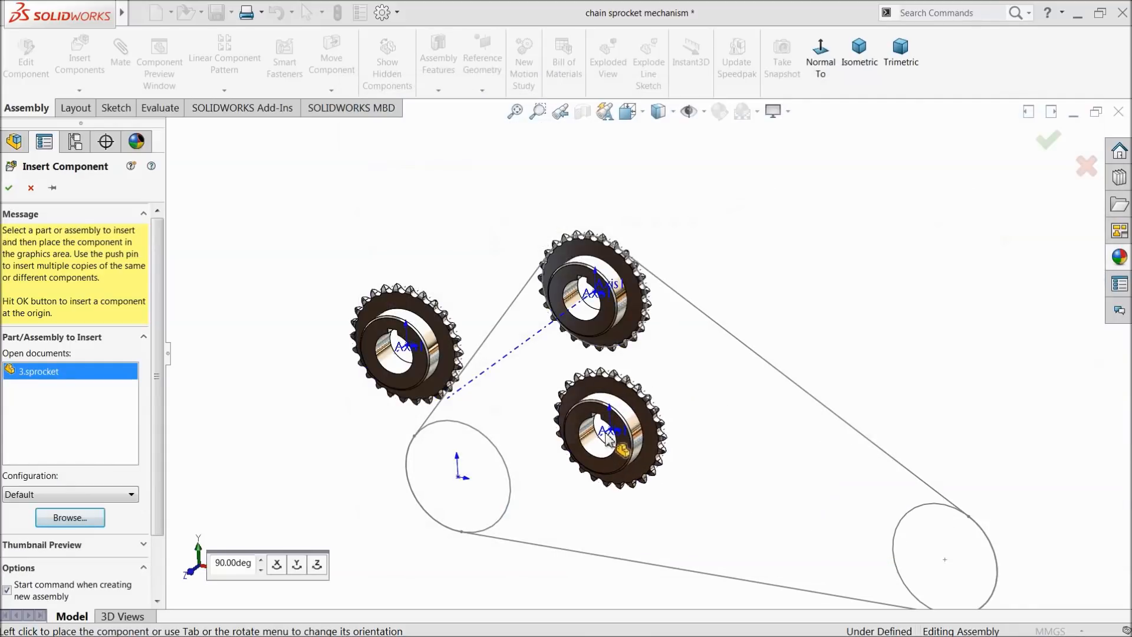
pyautogui.click(774, 486)
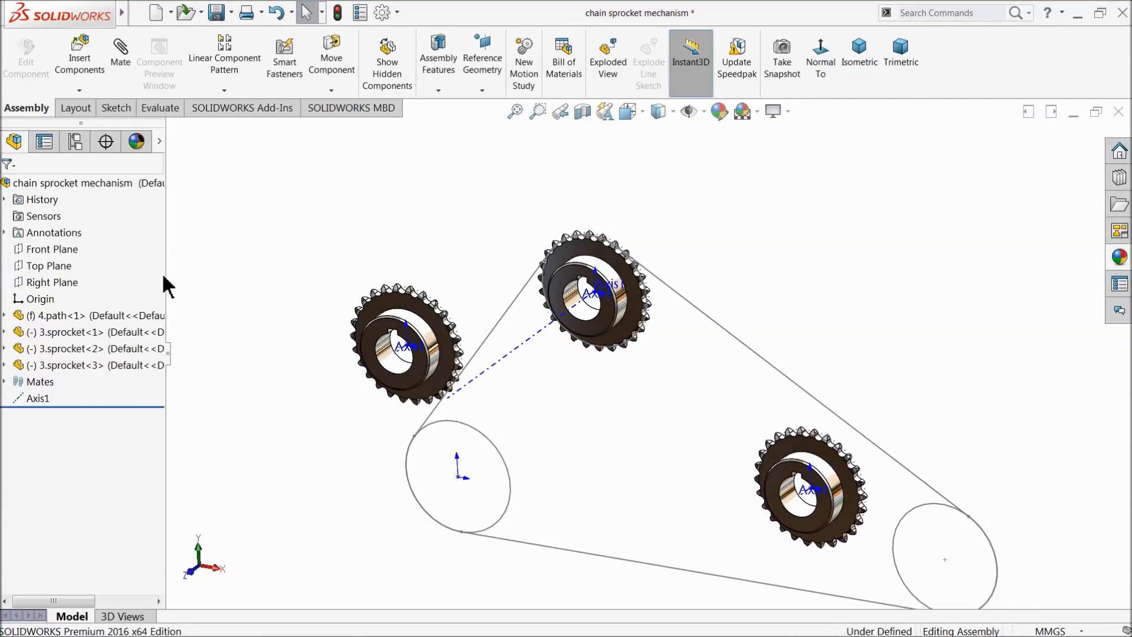
# Add a coincident mate with aligned axes between the second sprocket's origin and the assembly origin at the lower-left circle
pyautogui.moveTo(348, 348)
pyautogui.mouseDown(button='middle')
pyautogui.moveTo(363, 349)
pyautogui.moveTo(353, 390)
pyautogui.mouseUp(button='middle')
pyautogui.scroll(-1, 473, 421)
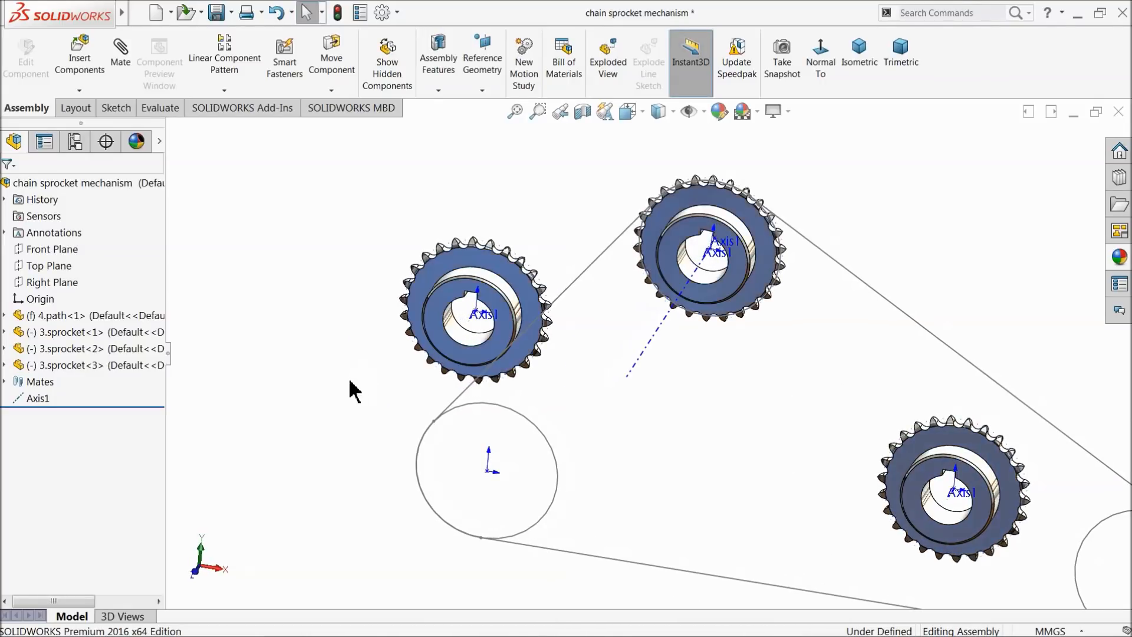
pyautogui.click(120, 56)
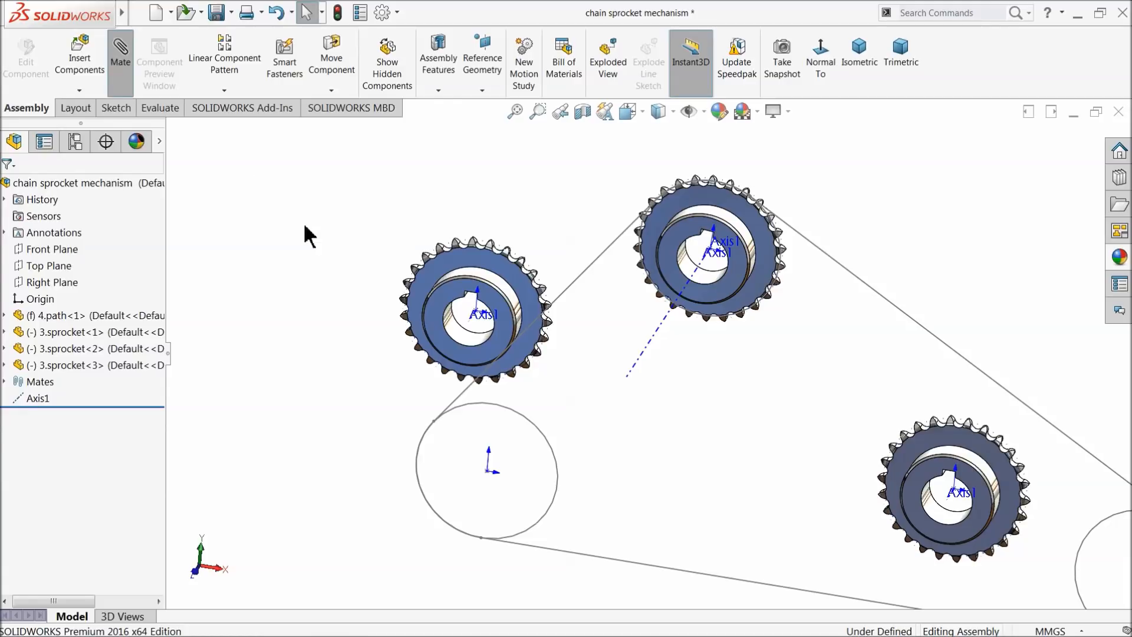
pyautogui.click(476, 313)
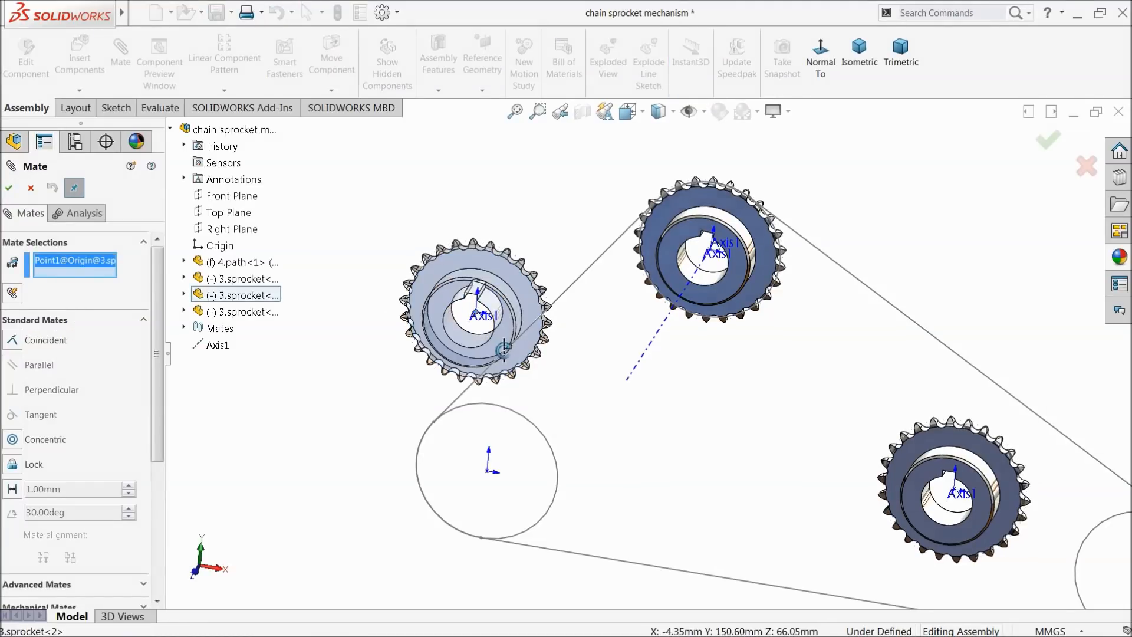
pyautogui.click(486, 472)
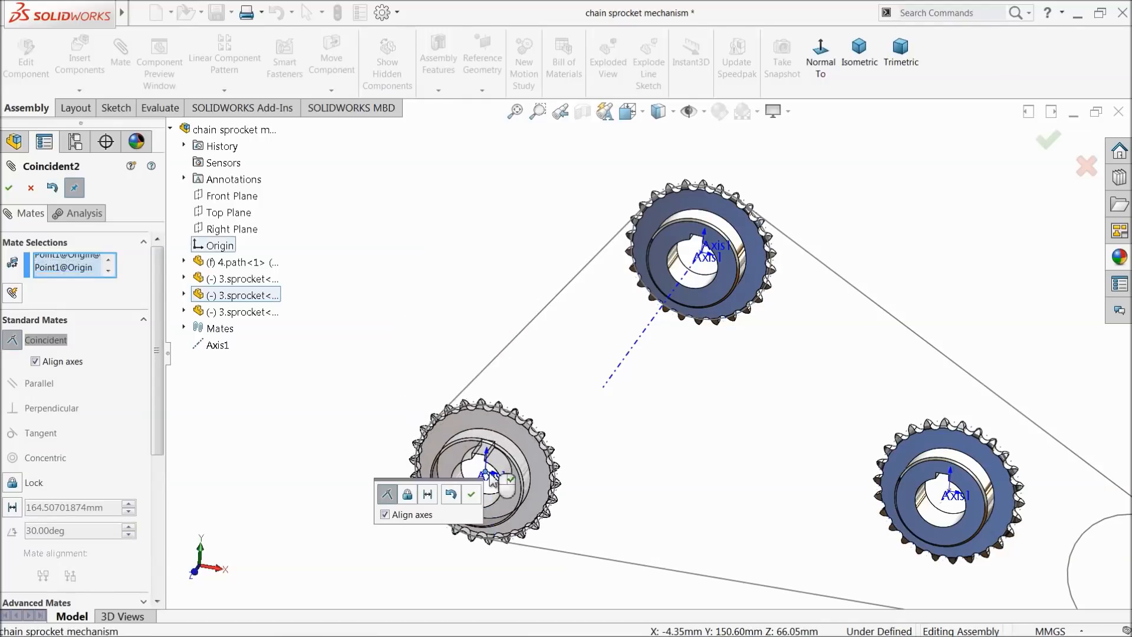
pyautogui.click(471, 494)
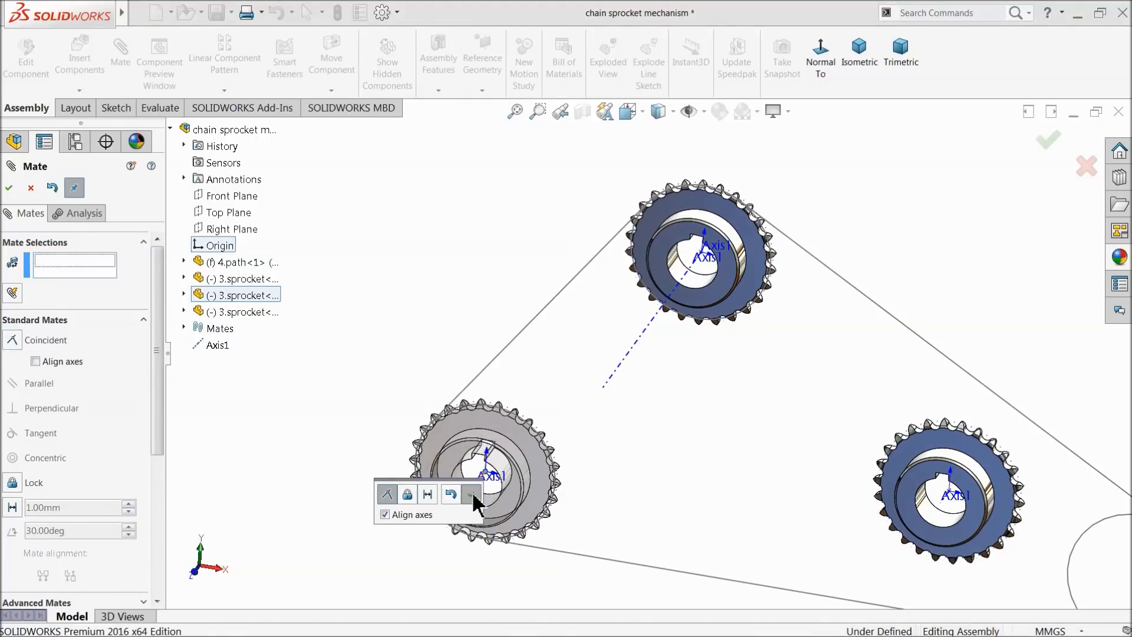
# Add a coincident mate between the lower-right circle's centre point and the third sprocket's origin, without aligning axes
pyautogui.moveTo(612, 450)
pyautogui.mouseDown(button='middle')
pyautogui.moveTo(568, 430)
pyautogui.moveTo(521, 442)
pyautogui.moveTo(616, 440)
pyautogui.mouseUp(button='middle')
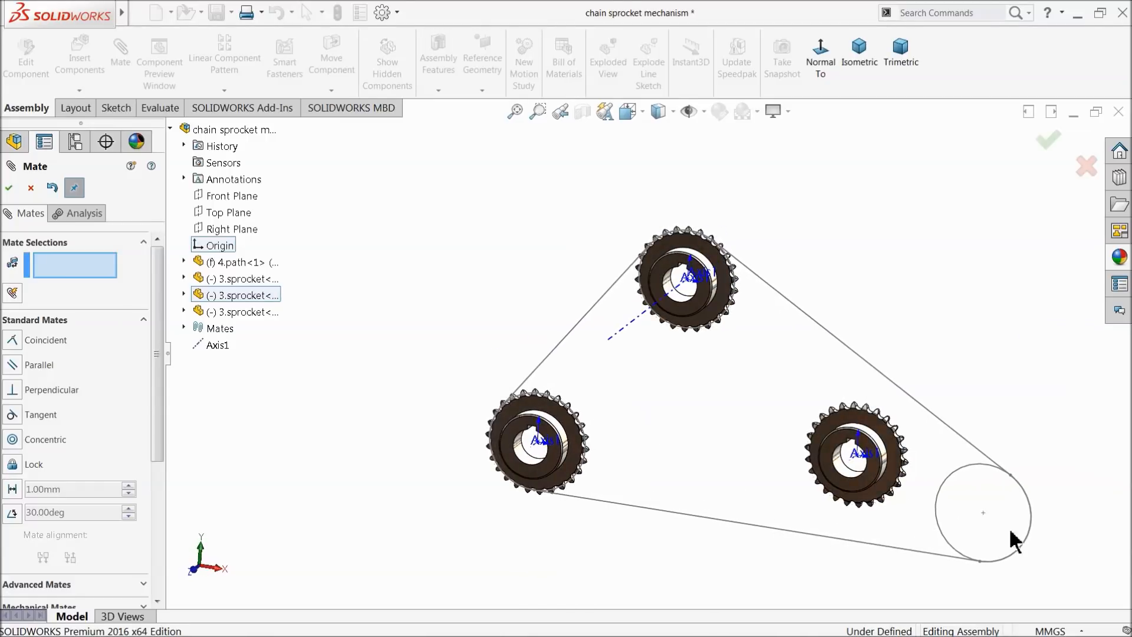
pyautogui.click(983, 514)
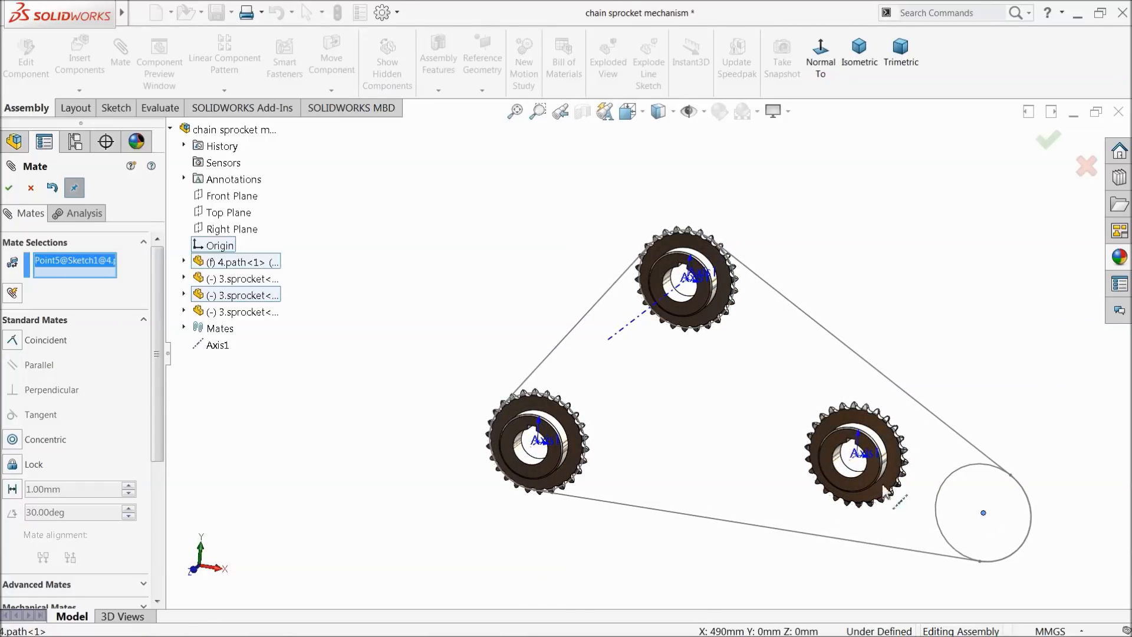
pyautogui.click(858, 457)
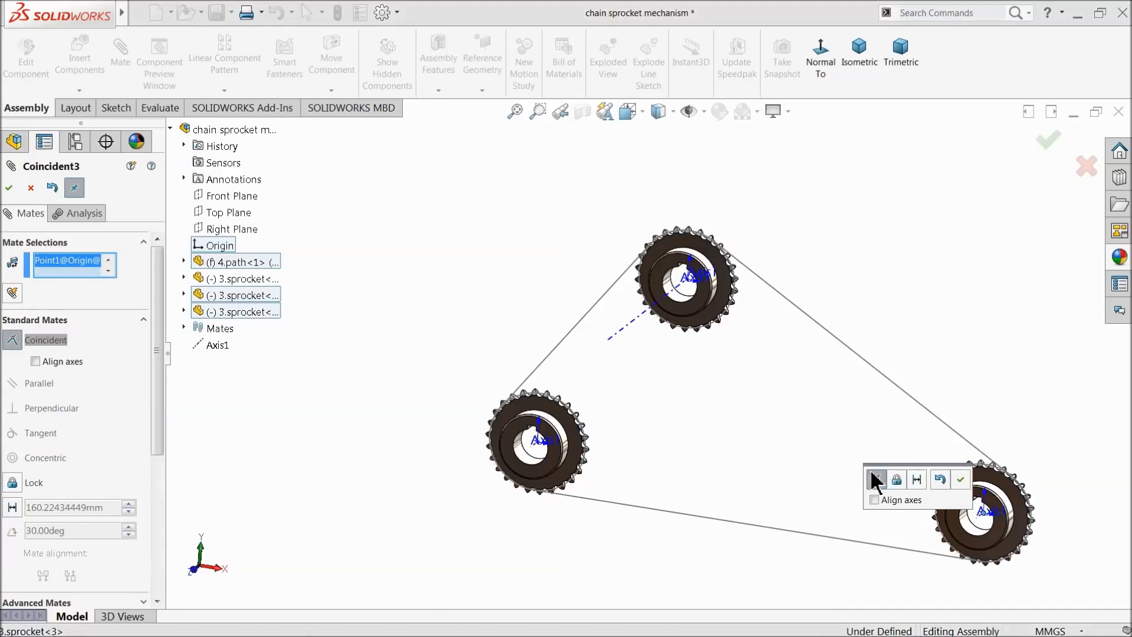
pyautogui.click(961, 478)
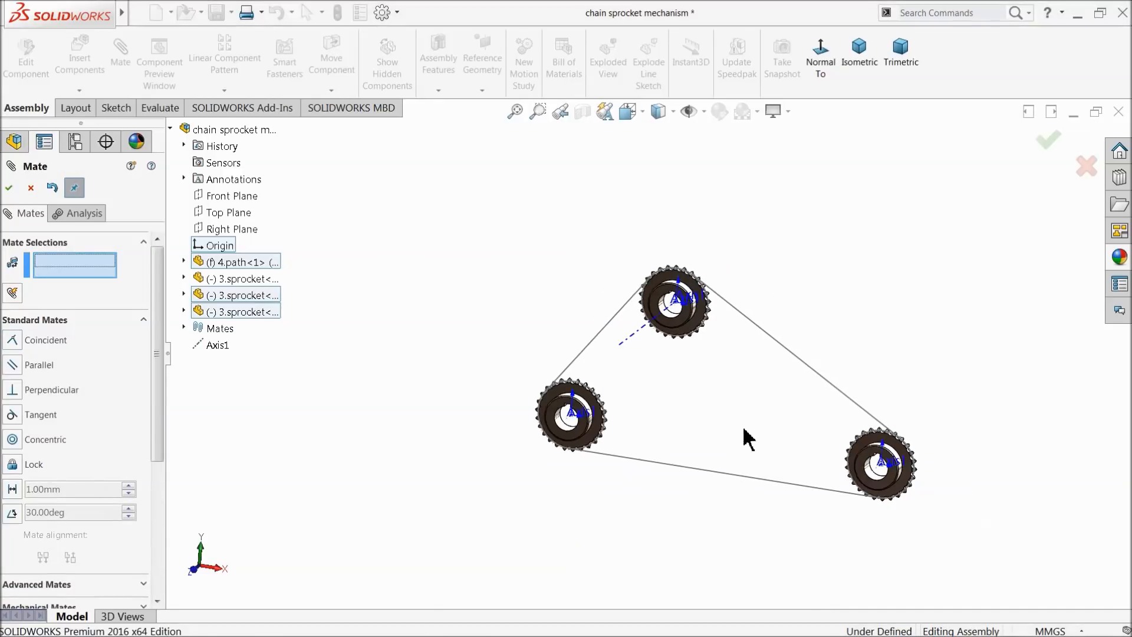
# Close the Mate command and test whether the sprocket on the lower-left circle can still be moved
pyautogui.scroll(-5, 617, 406)
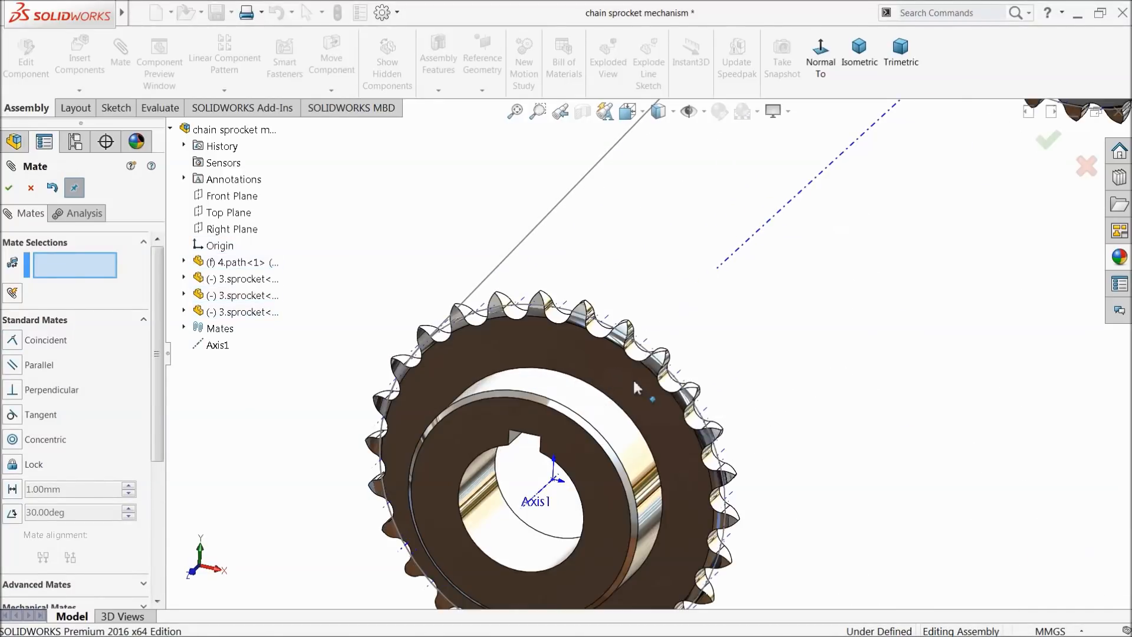
pyautogui.click(31, 188)
pyautogui.click(564, 342)
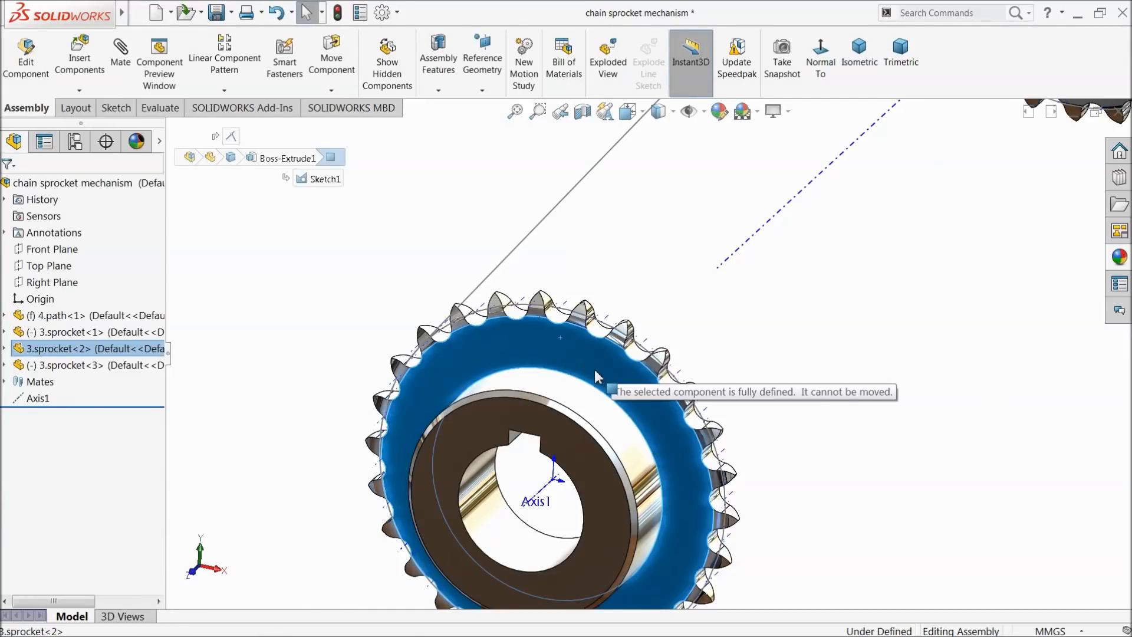
pyautogui.scroll(6, 596, 377)
pyautogui.moveTo(732, 407); pyautogui.dragTo(755, 409, button='middle')
pyautogui.scroll(-4, 619, 401)
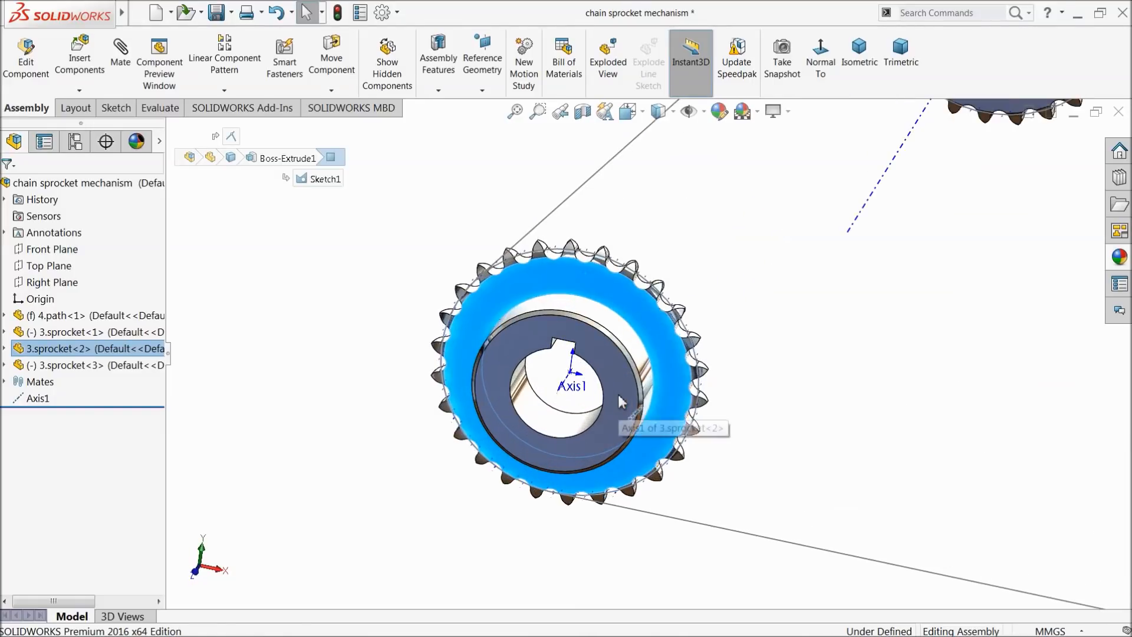
# Start a Point and Face/Plane reference axis using the second sprocket's face and the assembly origin at the lower-left circle
pyautogui.scroll(4, 619, 401)
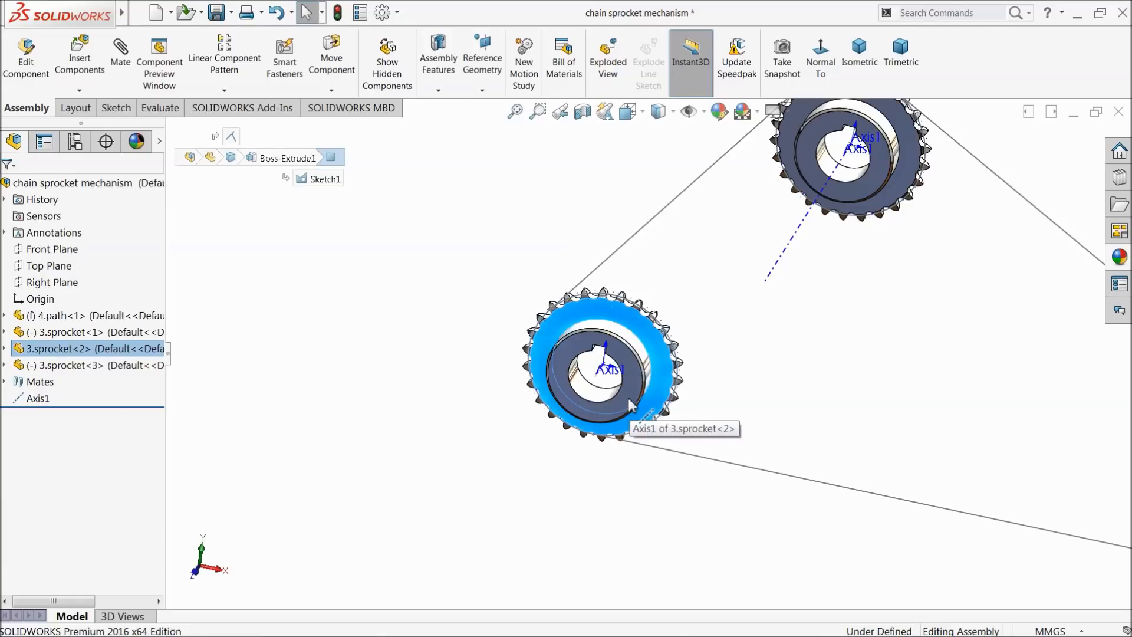
pyautogui.moveTo(672, 374); pyautogui.dragTo(647, 373, button='middle')
pyautogui.scroll(-8, 633, 382)
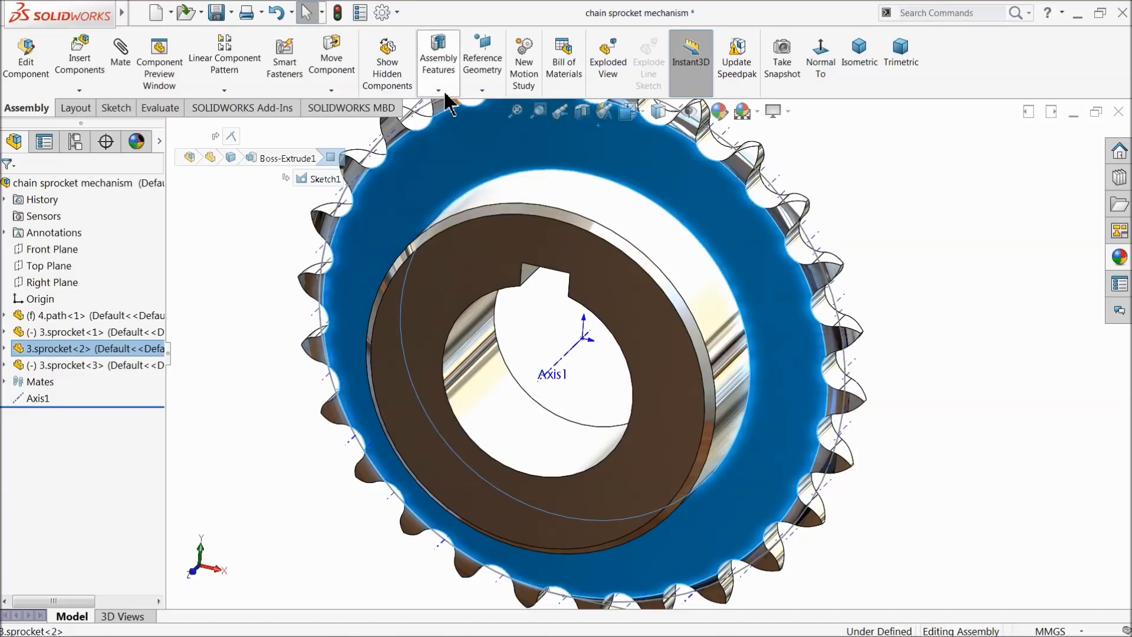
pyautogui.click(440, 90)
pyautogui.click(481, 91)
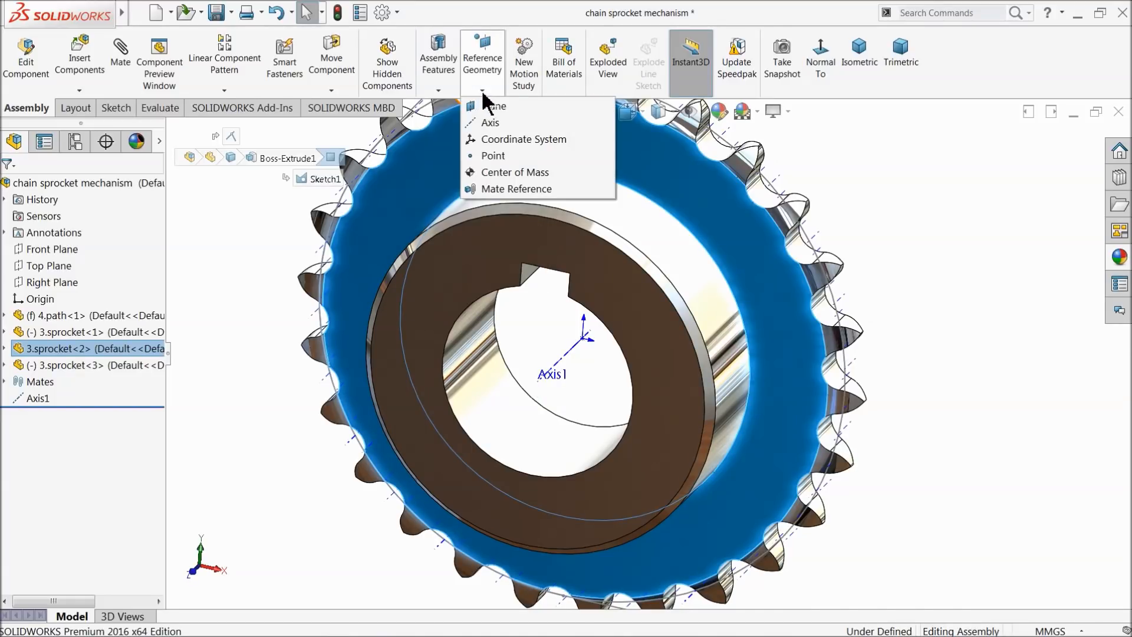
pyautogui.click(492, 124)
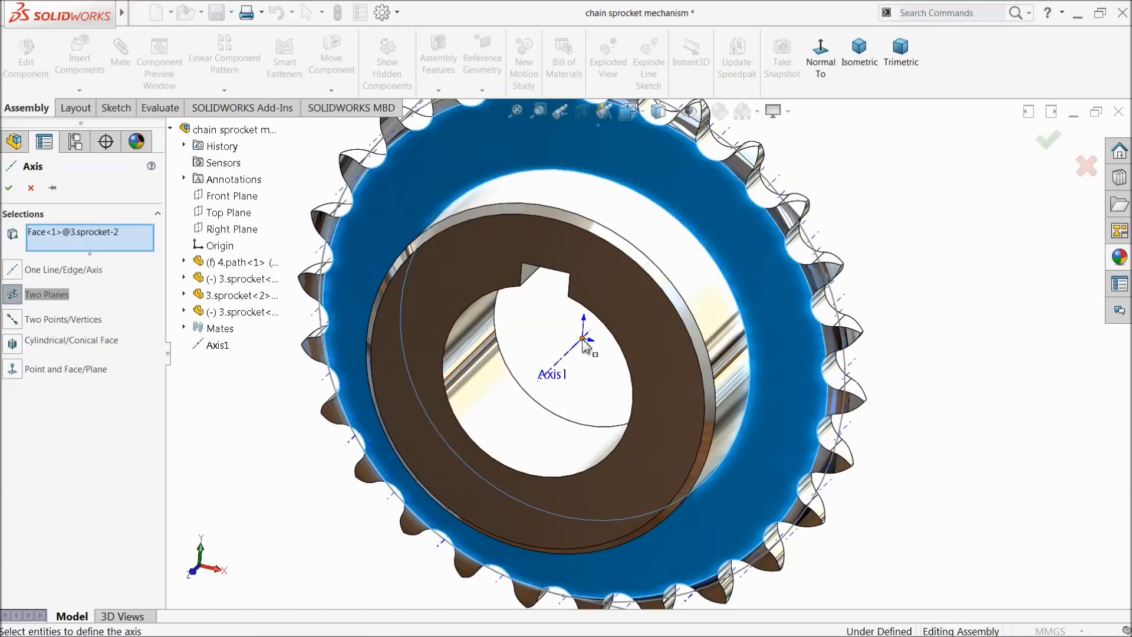
pyautogui.click(65, 370)
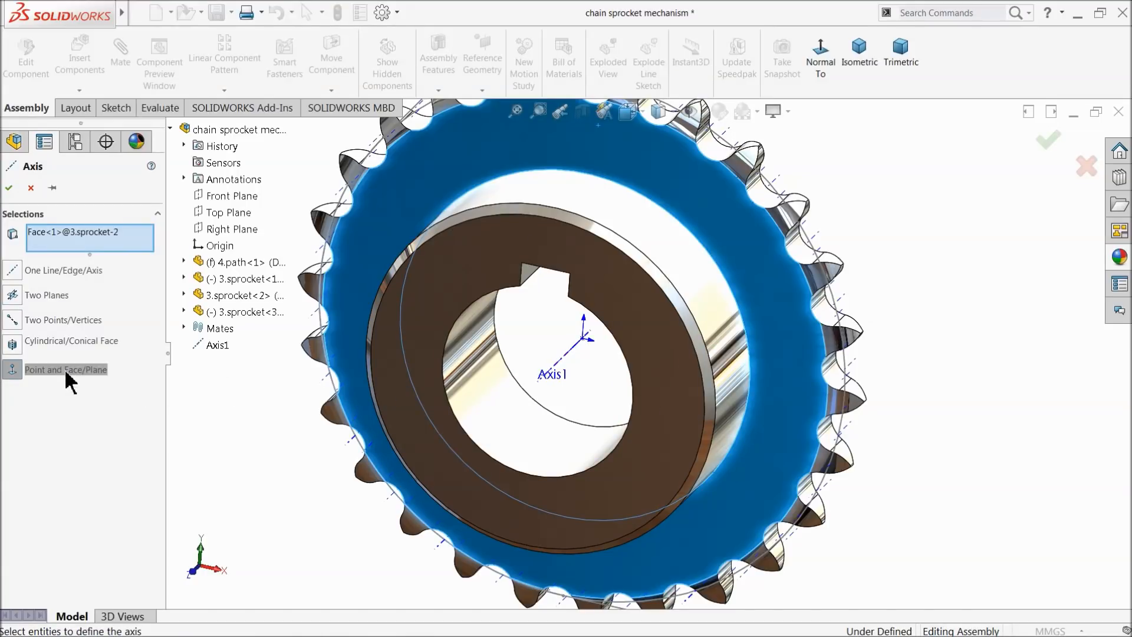
pyautogui.click(582, 338)
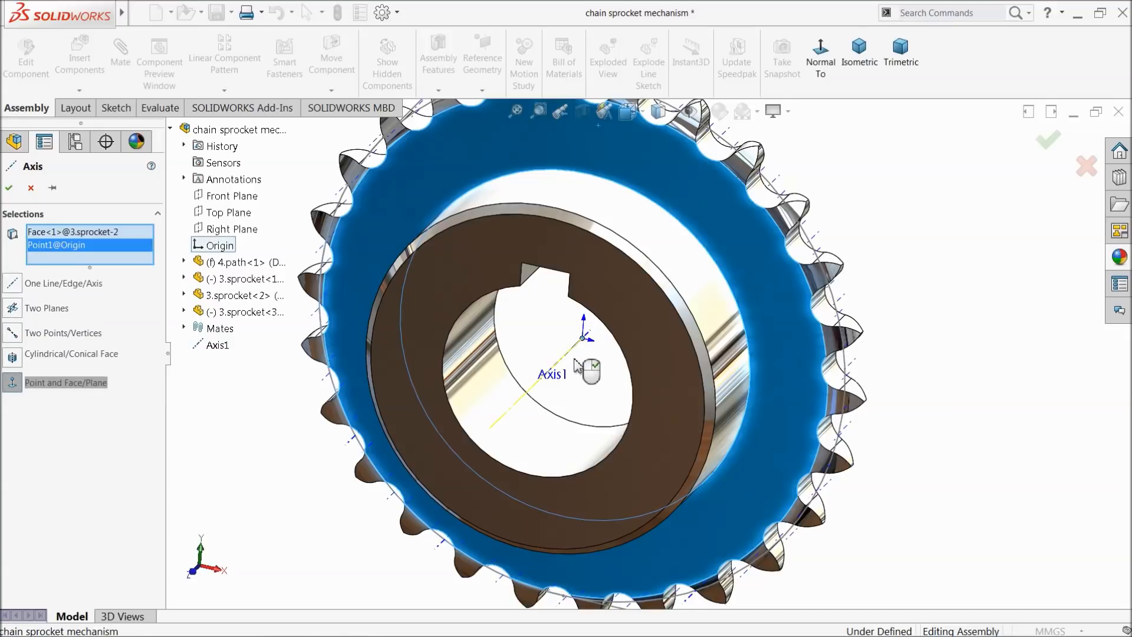
# Replace the axis references with the Front Plane and the assembly origin, and create the axis at the lower-left circle
pyautogui.scroll(3, 590, 353)
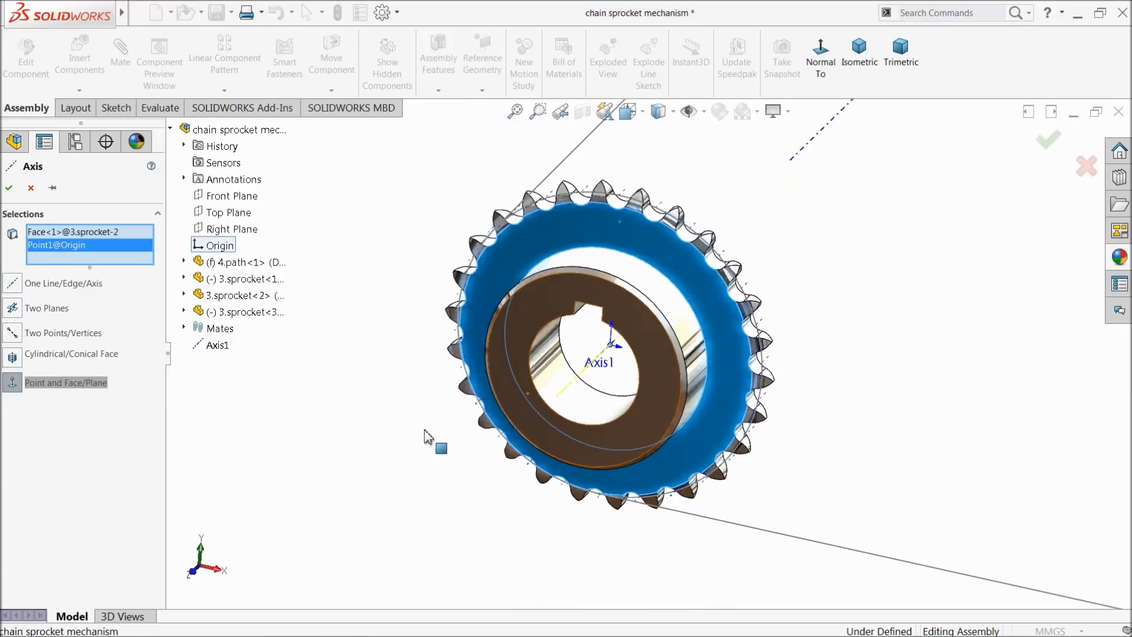
pyautogui.rightClick(103, 253)
pyautogui.click(114, 251)
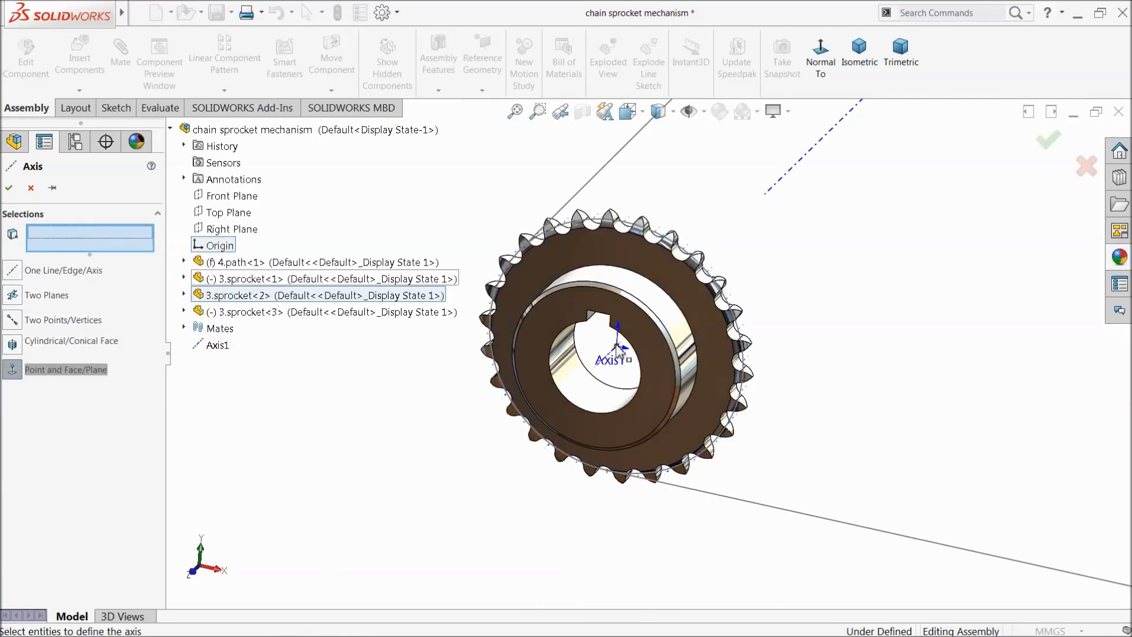
pyautogui.click(221, 195)
pyautogui.click(619, 348)
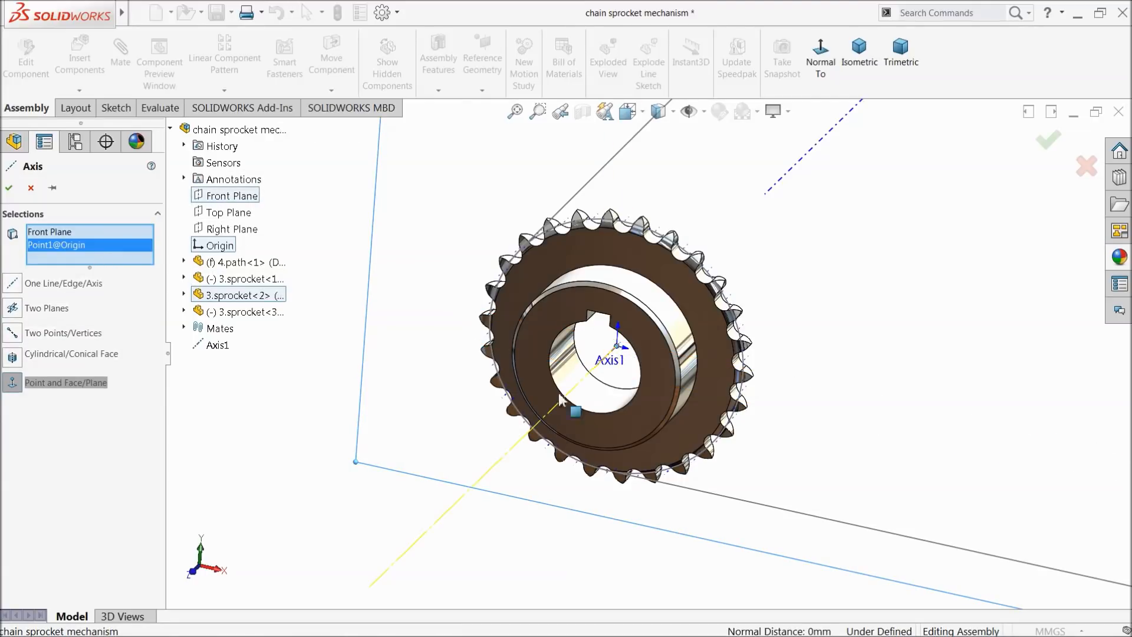
pyautogui.click(9, 188)
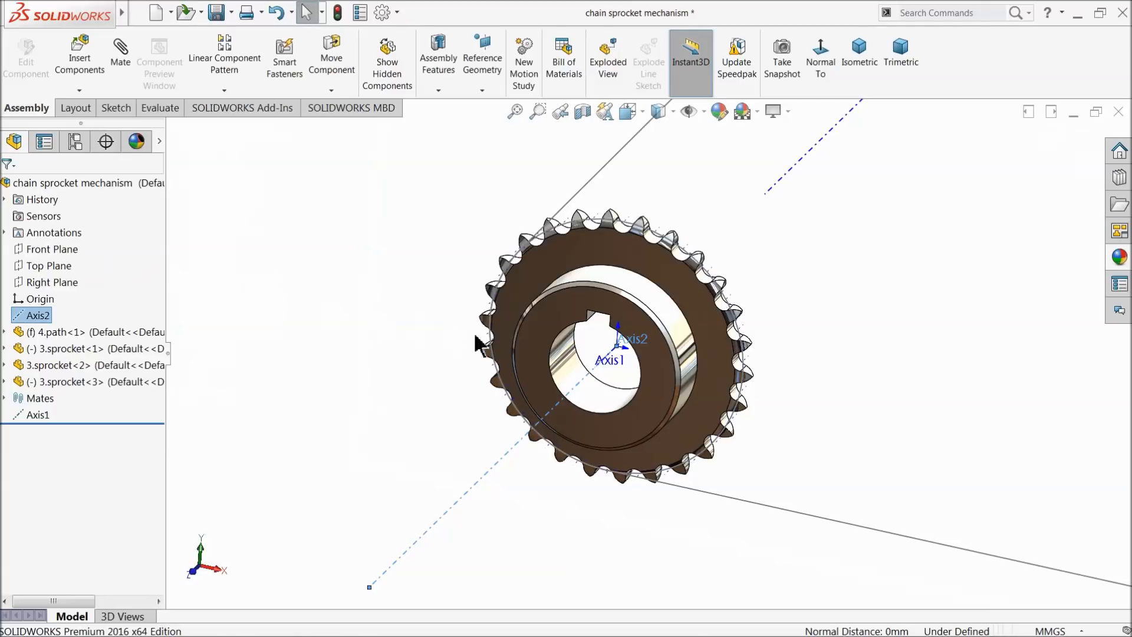
# Create a Point and Face/Plane reference axis through the third sprocket's origin, perpendicular to the Front Plane, at the lower-right circle
pyautogui.scroll(-1, 617, 383)
pyautogui.scroll(-2, 617, 377)
pyautogui.scroll(5, 613, 369)
pyautogui.scroll(-2, 996, 427)
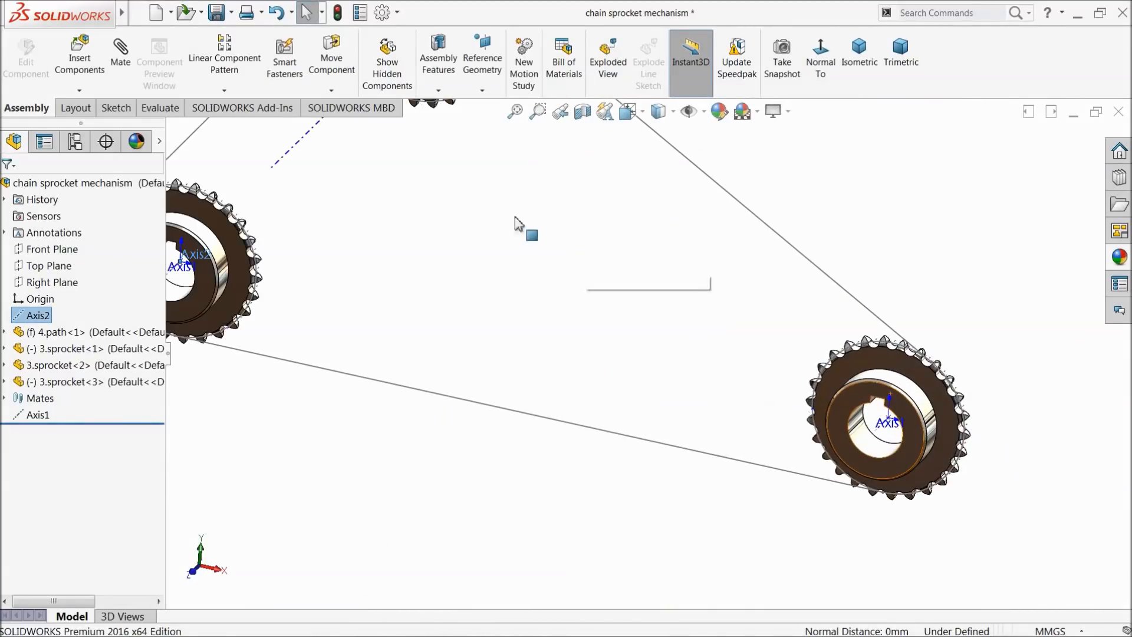
pyautogui.click(482, 91)
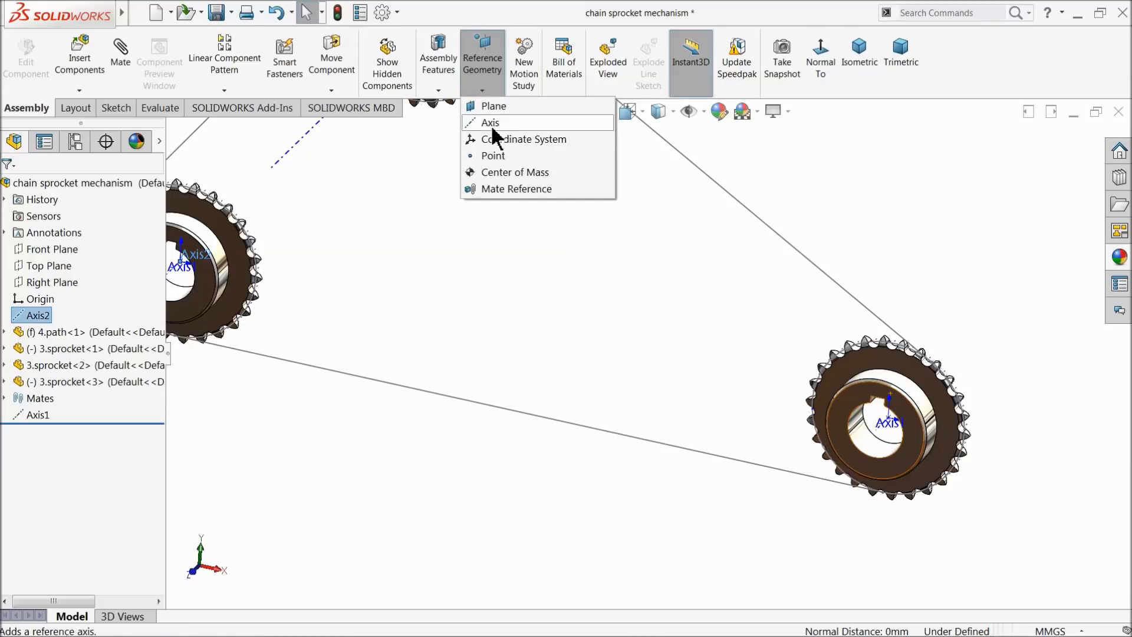
pyautogui.click(490, 122)
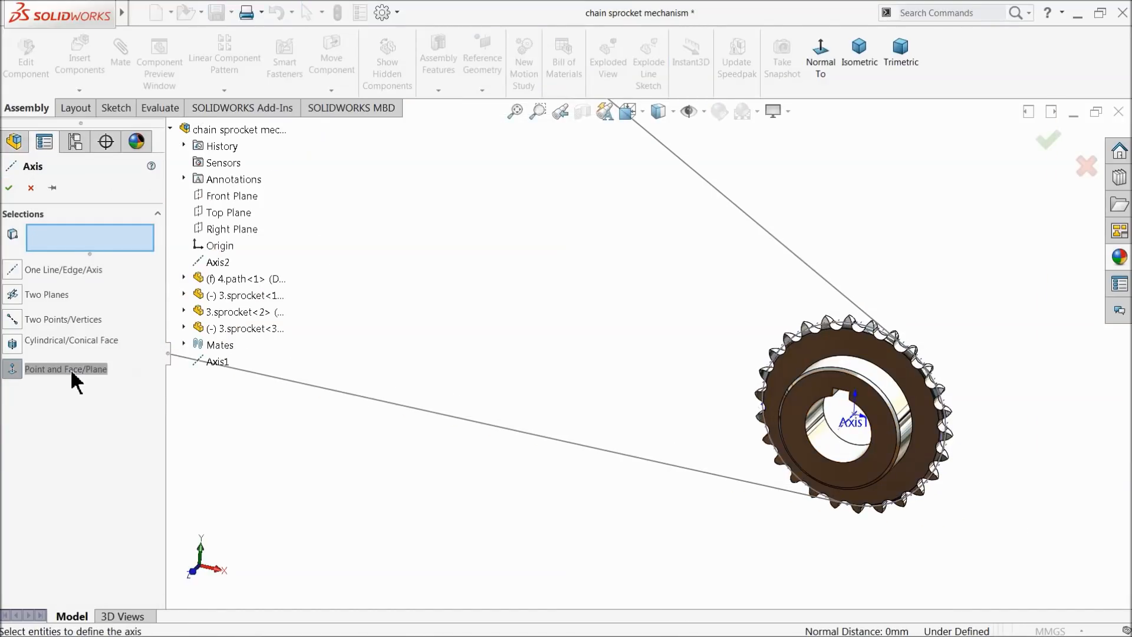
pyautogui.scroll(-1, 898, 456)
pyautogui.click(228, 196)
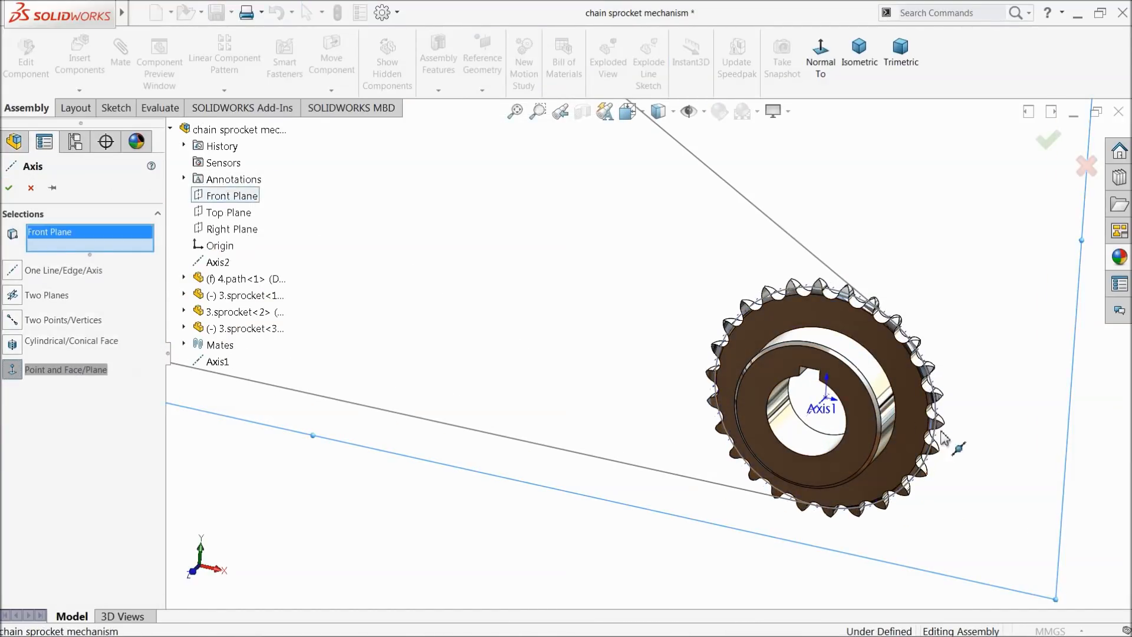
pyautogui.click(826, 399)
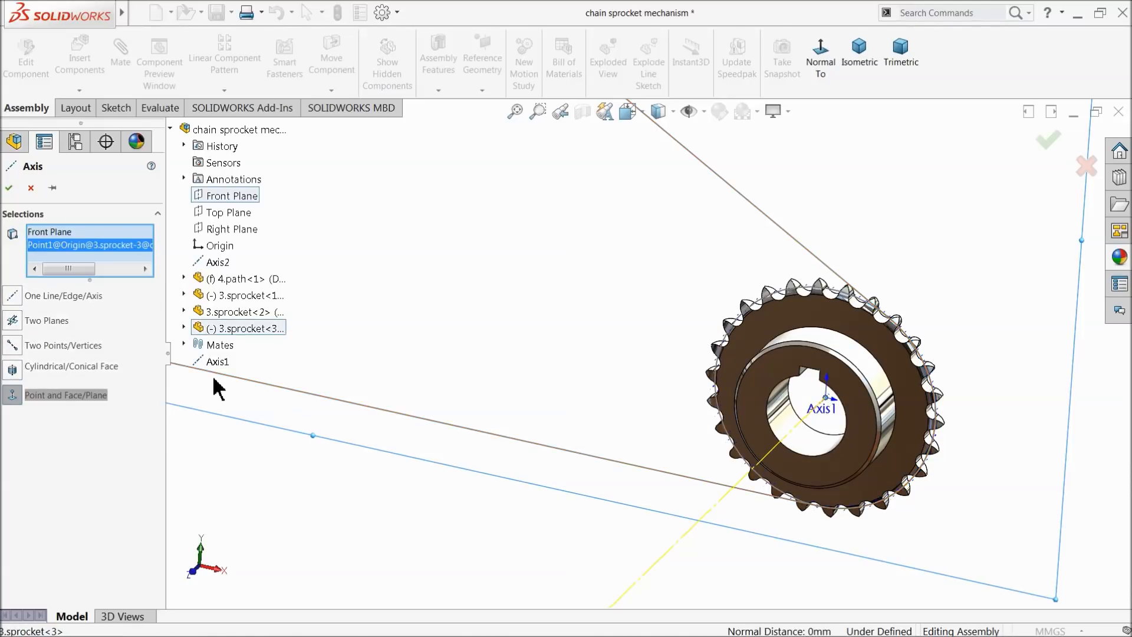
pyautogui.click(9, 188)
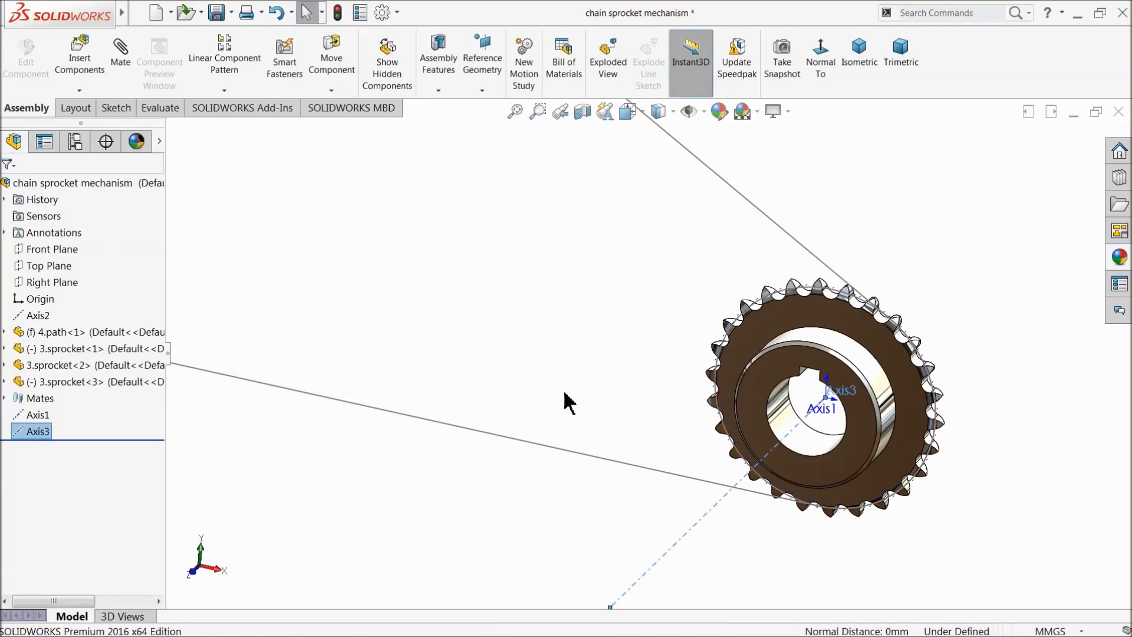
# Test whether the lower-left sprocket can be moved and examine the component options of the lower-left and upper sprockets
pyautogui.scroll(2, 568, 399)
pyautogui.scroll(3, 591, 399)
pyautogui.scroll(-3, 374, 298)
pyautogui.moveTo(373, 298); pyautogui.dragTo(399, 310)
pyautogui.scroll(2, 400, 303)
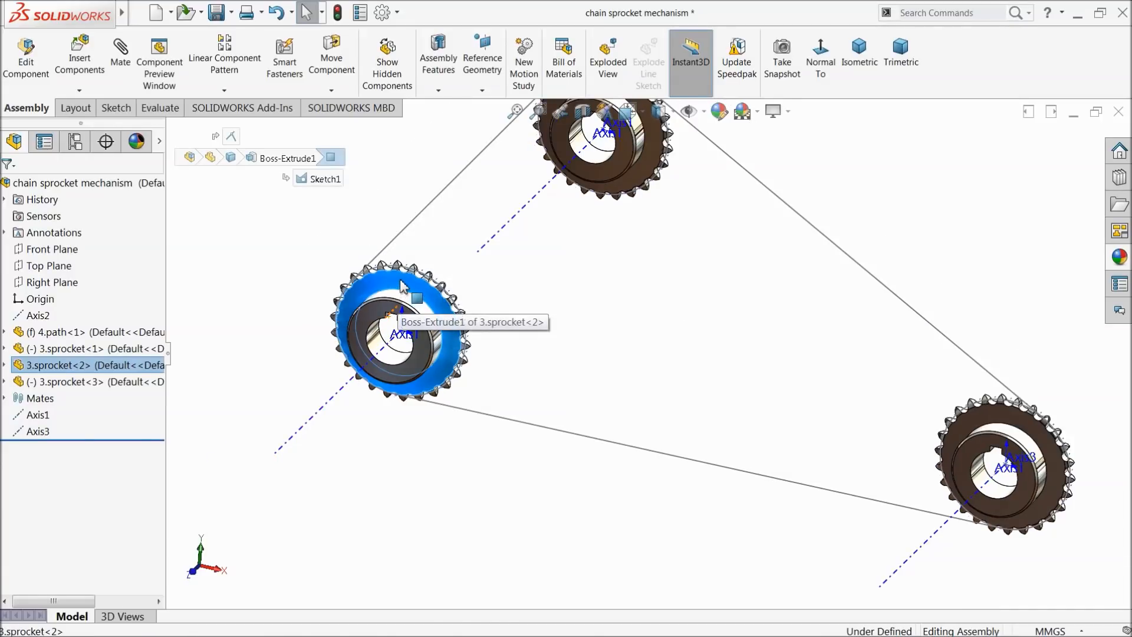
pyautogui.rightClick(406, 289)
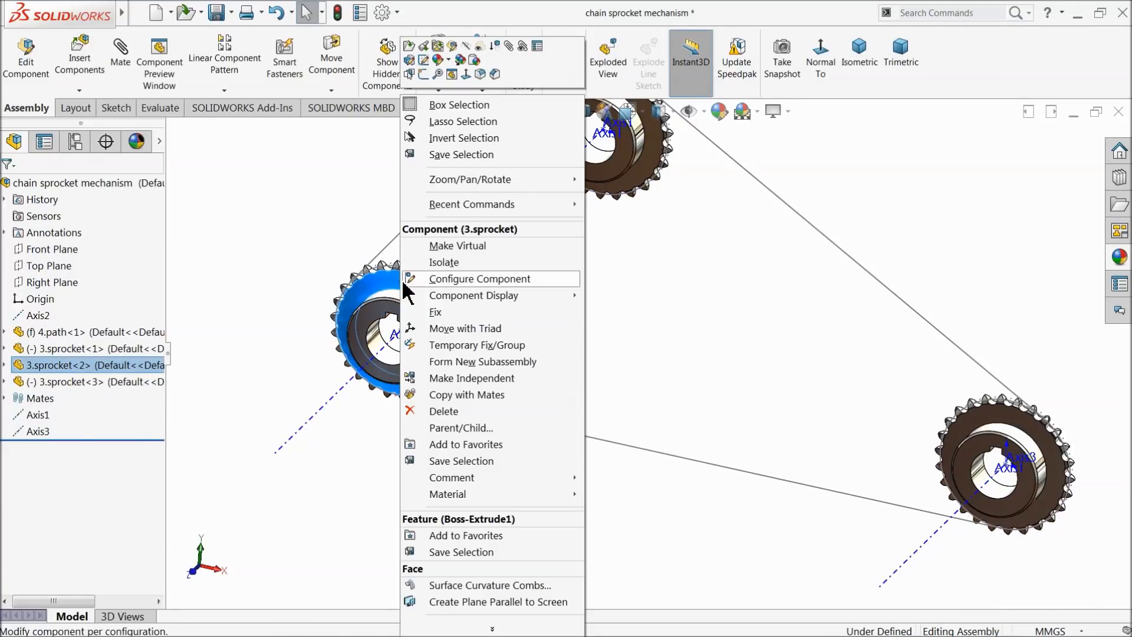
pyautogui.rightClick(655, 161)
pyautogui.click(615, 257)
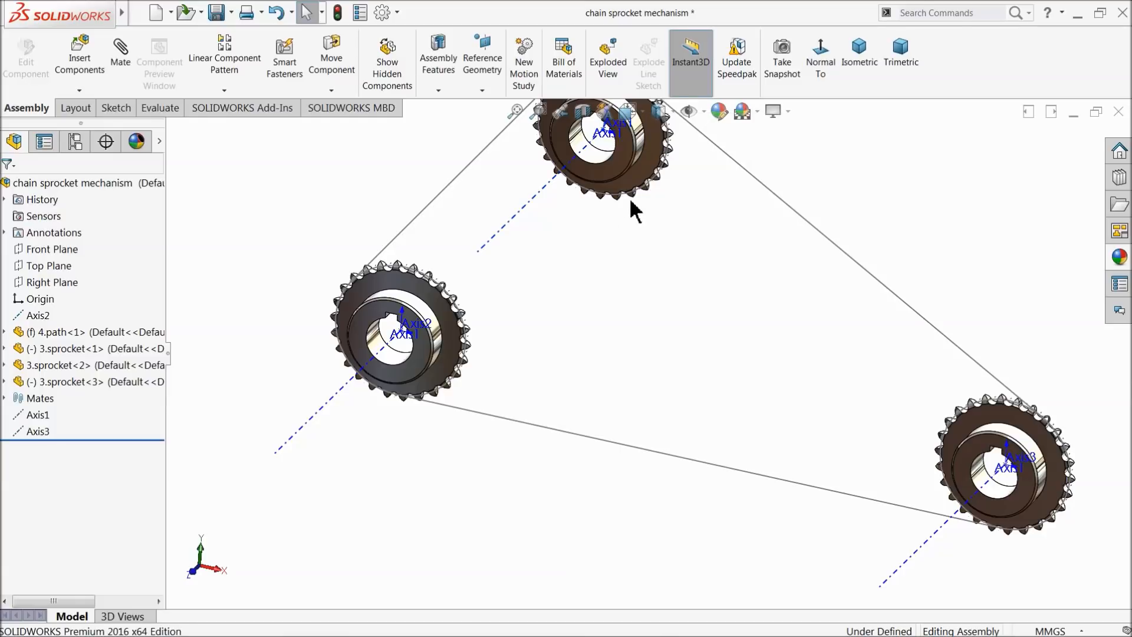
pyautogui.rightClick(640, 171)
pyautogui.click(607, 264)
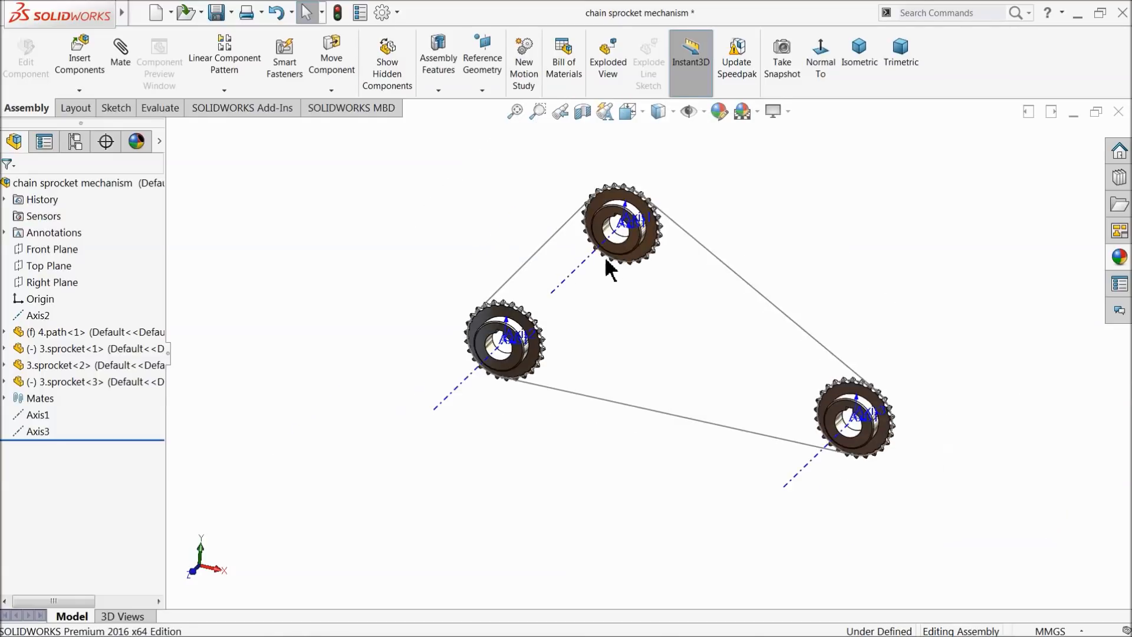
# Examine the upper circle's axis and the component options of the lower-right and upper sprockets
pyautogui.scroll(-3, 649, 289)
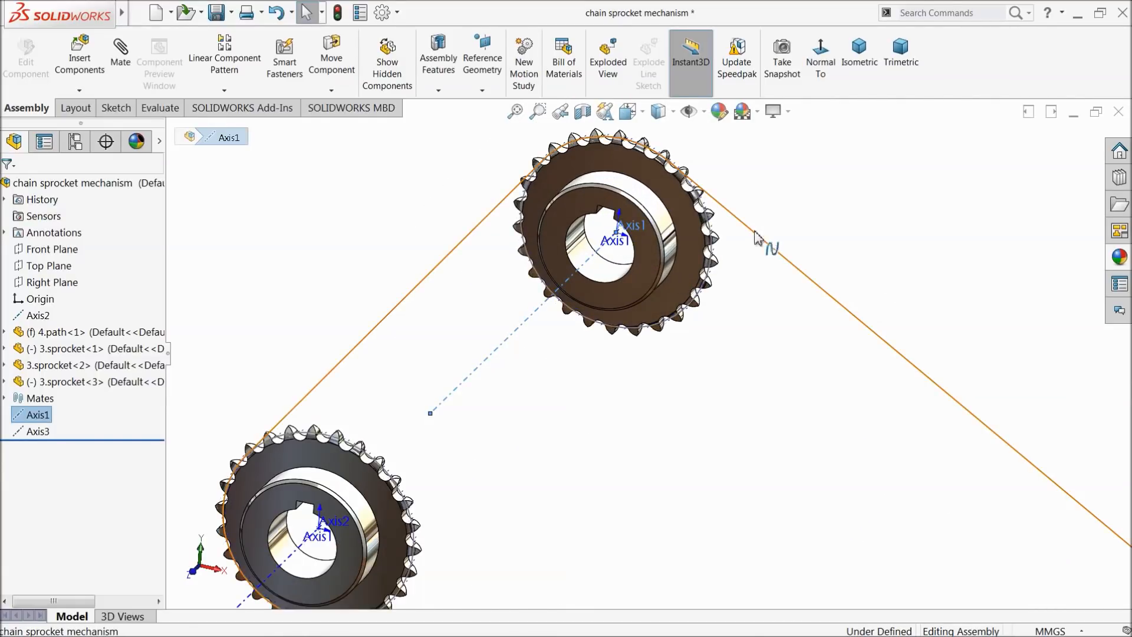
pyautogui.click(696, 231)
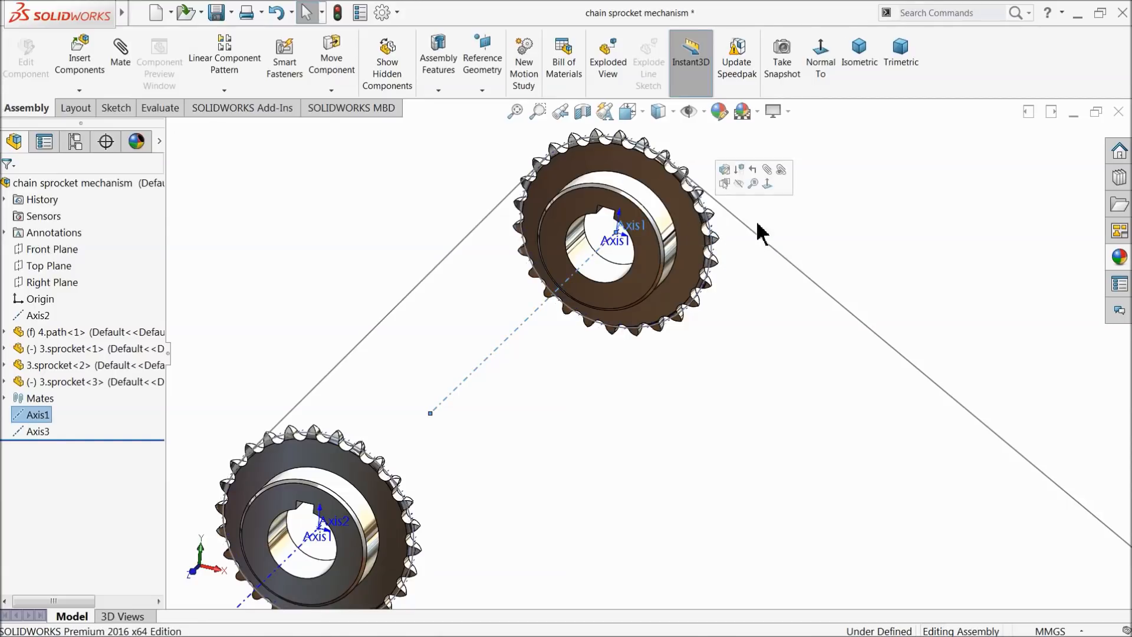
pyautogui.click(731, 260)
pyautogui.scroll(5, 710, 313)
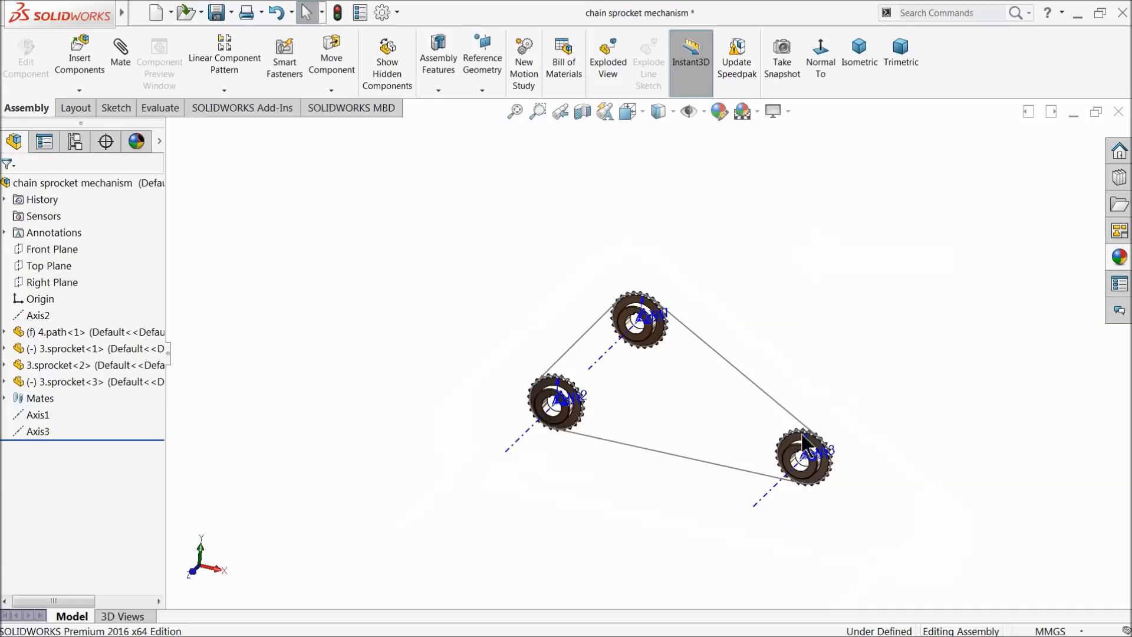
pyautogui.scroll(-6, 805, 439)
pyautogui.rightClick(788, 430)
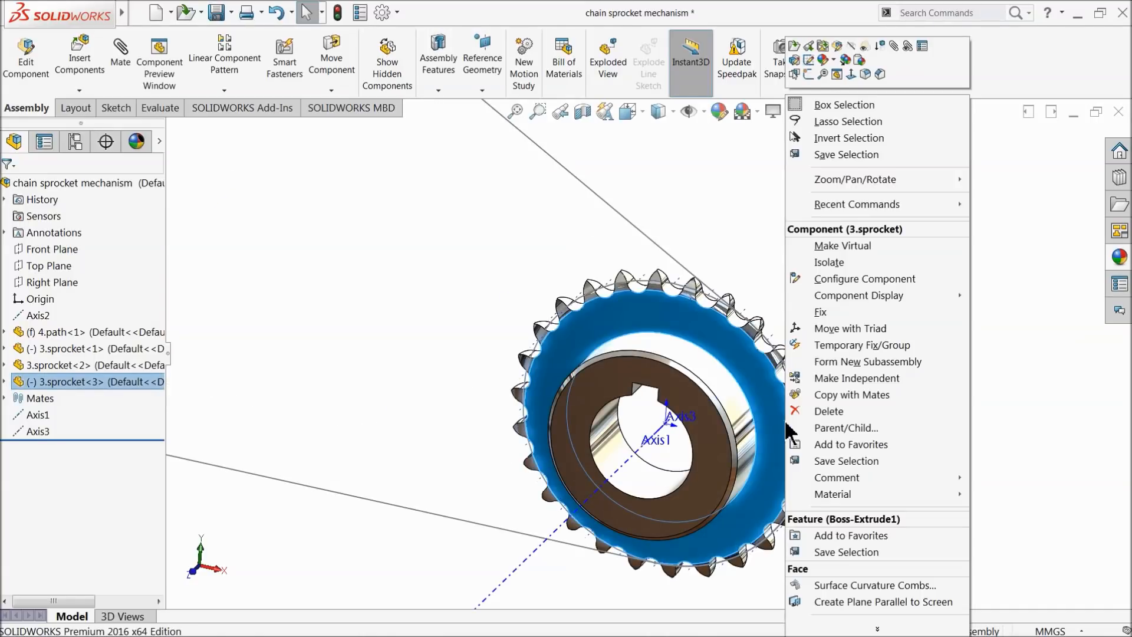
pyautogui.click(727, 260)
pyautogui.scroll(5, 574, 300)
pyautogui.scroll(-6, 575, 300)
pyautogui.click(660, 295)
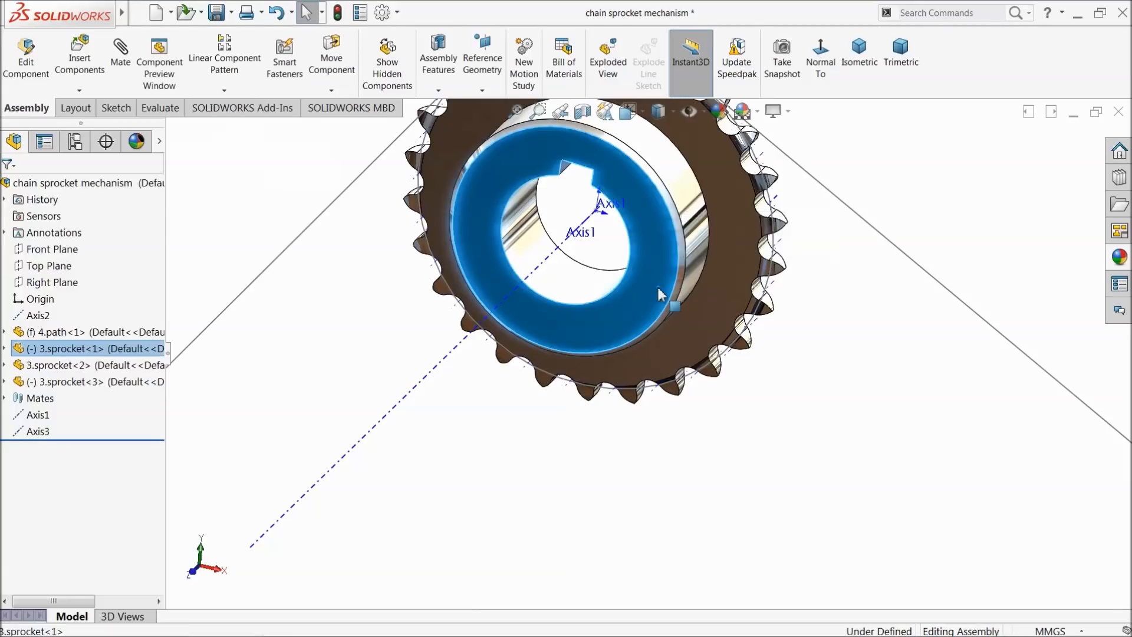
pyautogui.rightClick(657, 287)
pyautogui.scroll(5, 537, 448)
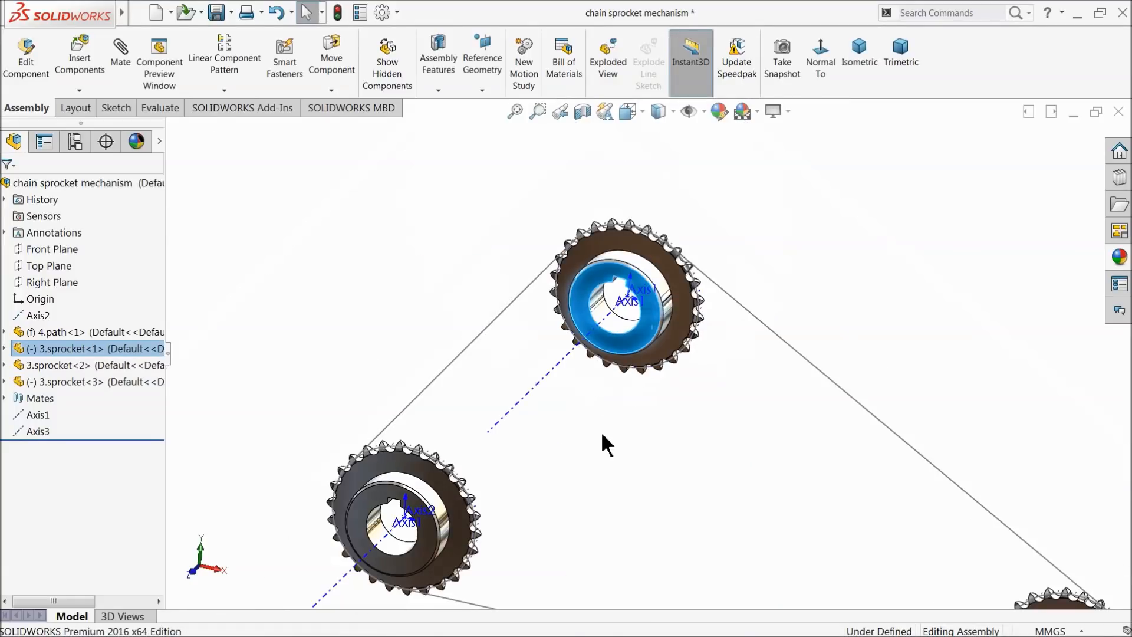
# Test by moving them whether the sprockets on the upper and lower-left circles can still rotate
pyautogui.scroll(3, 631, 366)
pyautogui.scroll(-8, 647, 297)
pyautogui.moveTo(624, 259); pyautogui.dragTo(607, 261)
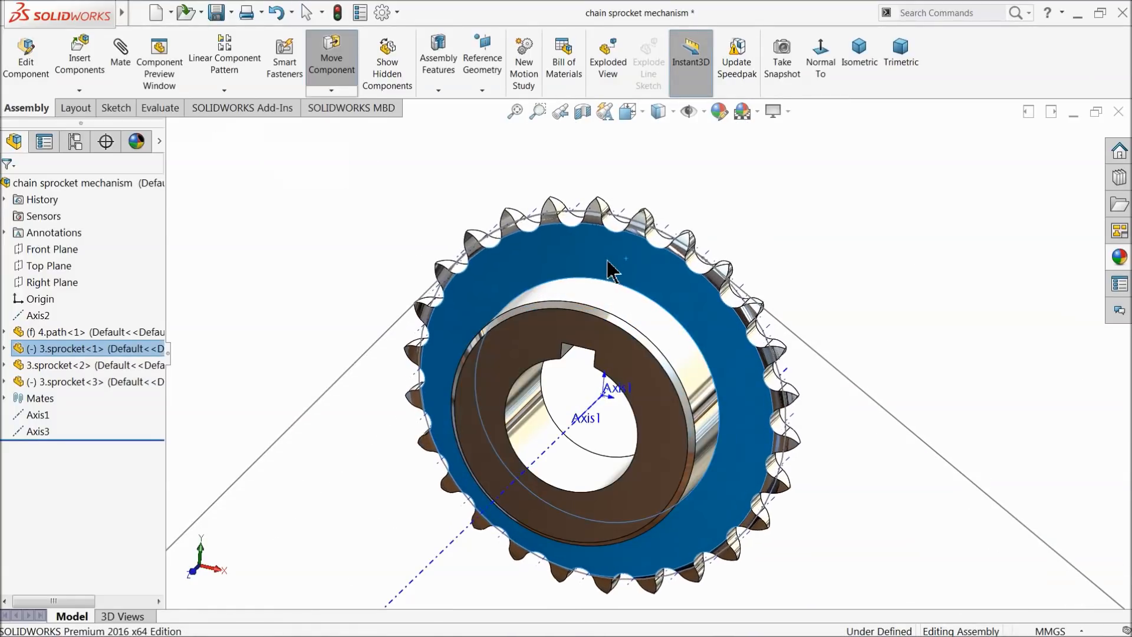
pyautogui.scroll(6, 641, 432)
pyautogui.scroll(-6, 566, 399)
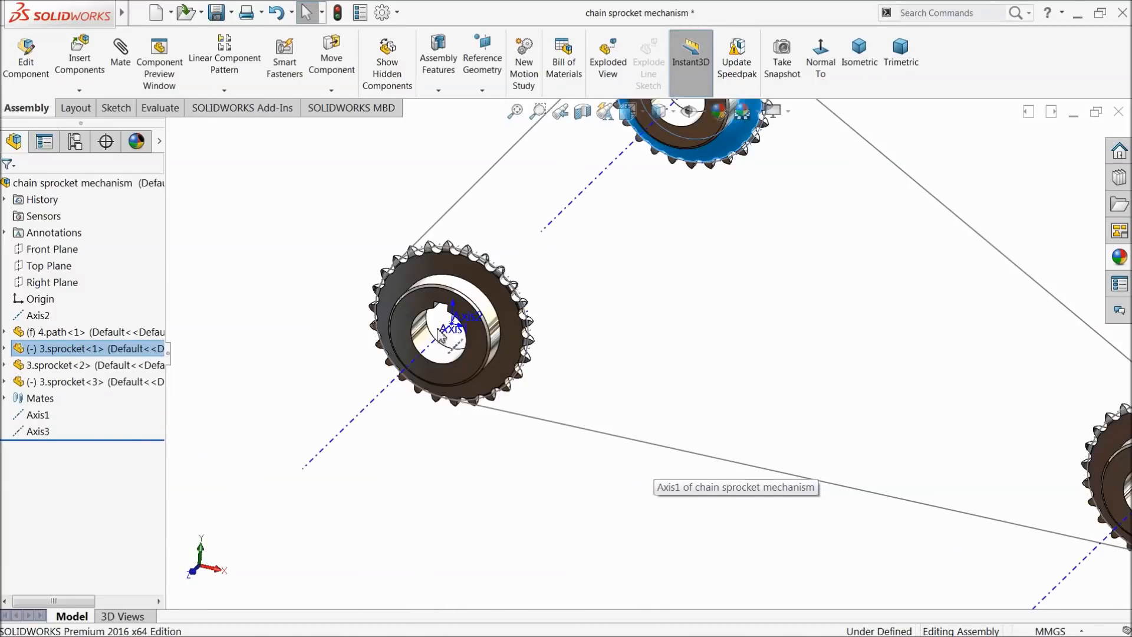
pyautogui.scroll(-4, 430, 268)
pyautogui.moveTo(493, 297); pyautogui.dragTo(562, 293)
pyautogui.click(609, 220)
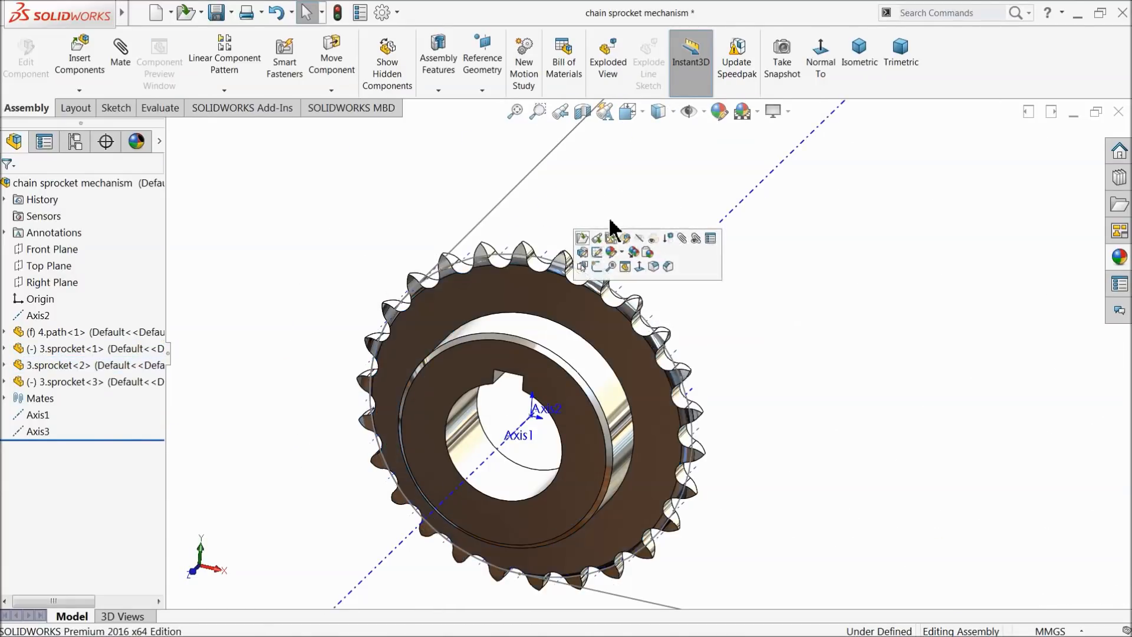
pyautogui.click(129, 63)
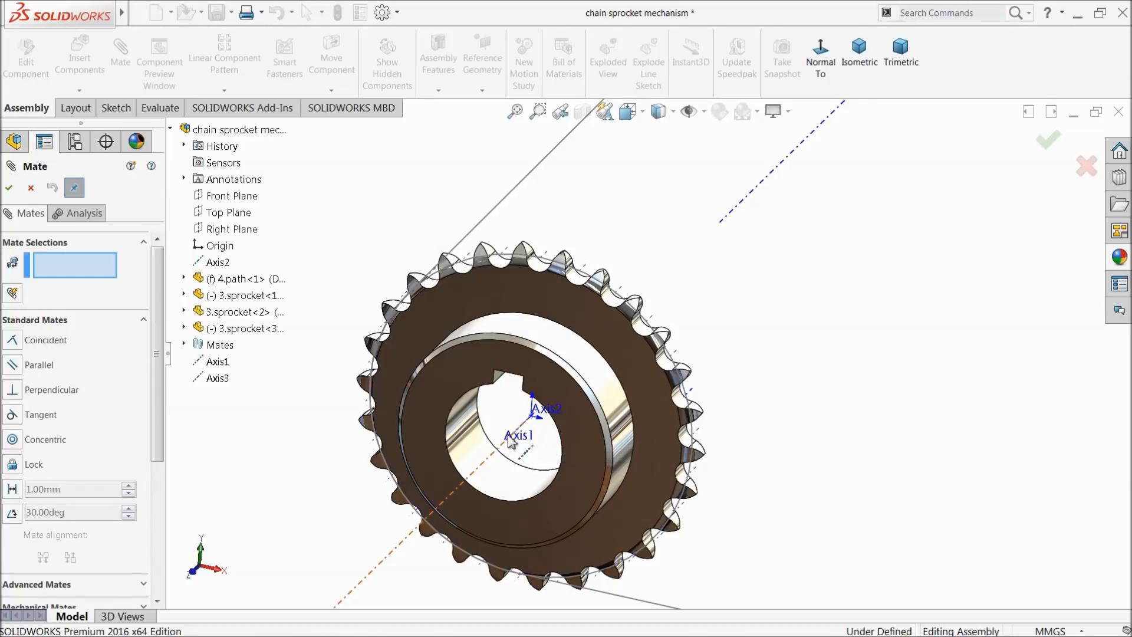
pyautogui.scroll(3, 347, 445)
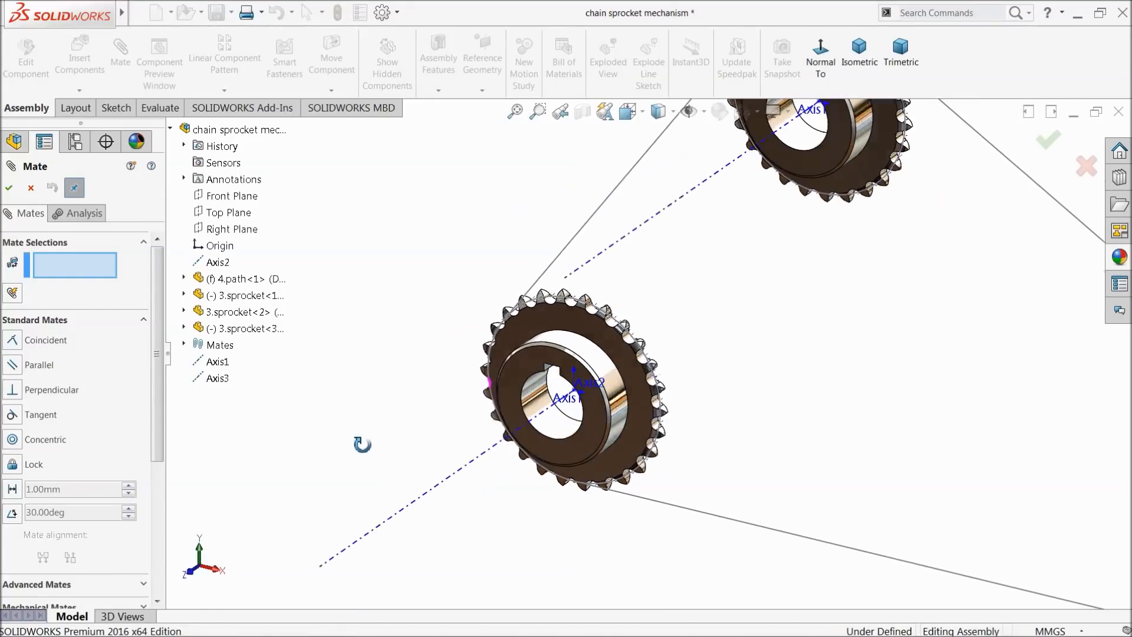
pyautogui.scroll(-4, 563, 380)
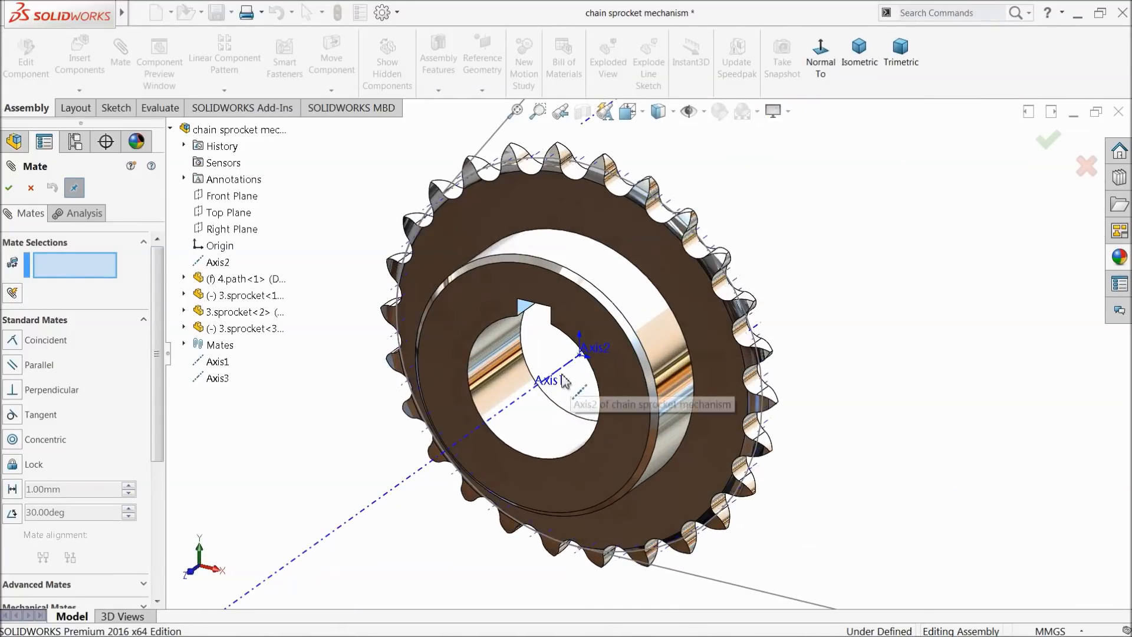
pyautogui.click(470, 449)
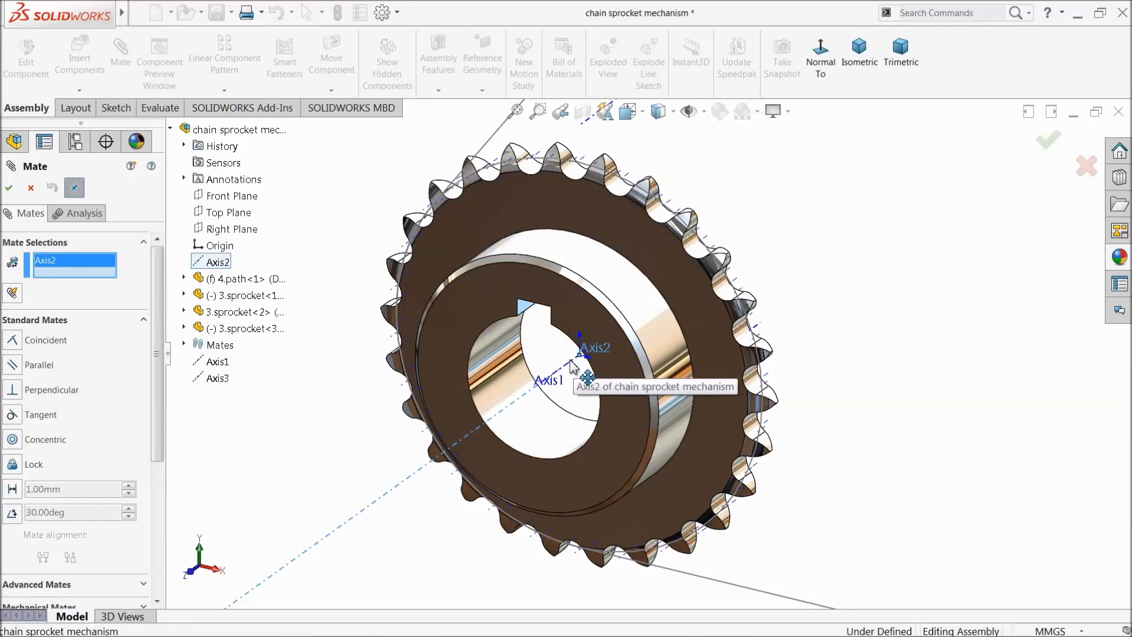
pyautogui.click(663, 357)
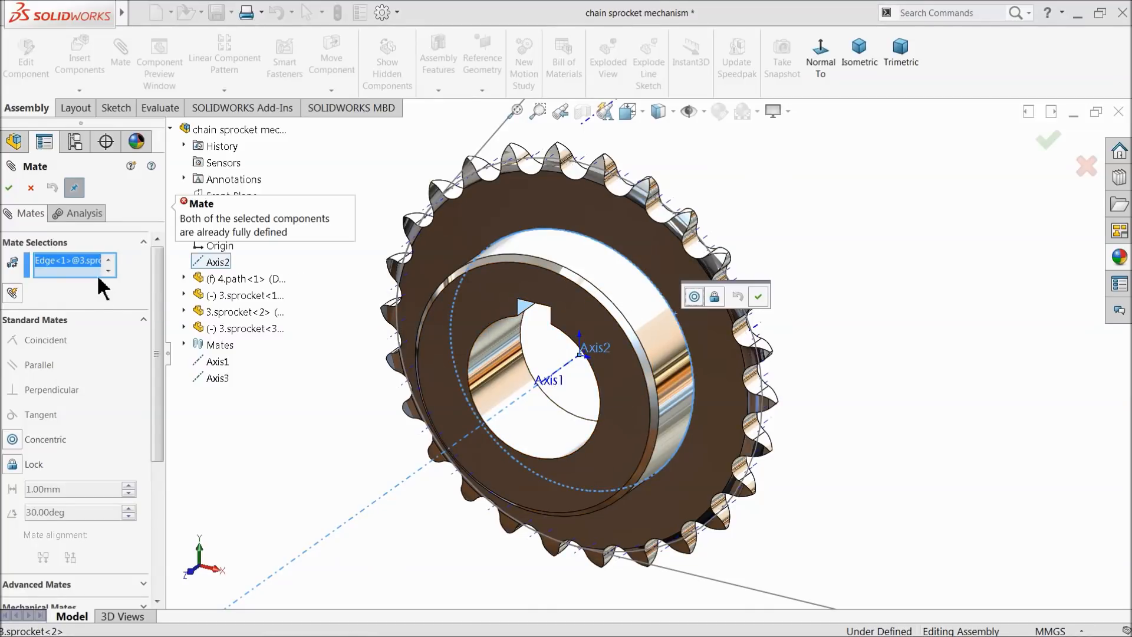
pyautogui.rightClick(81, 259)
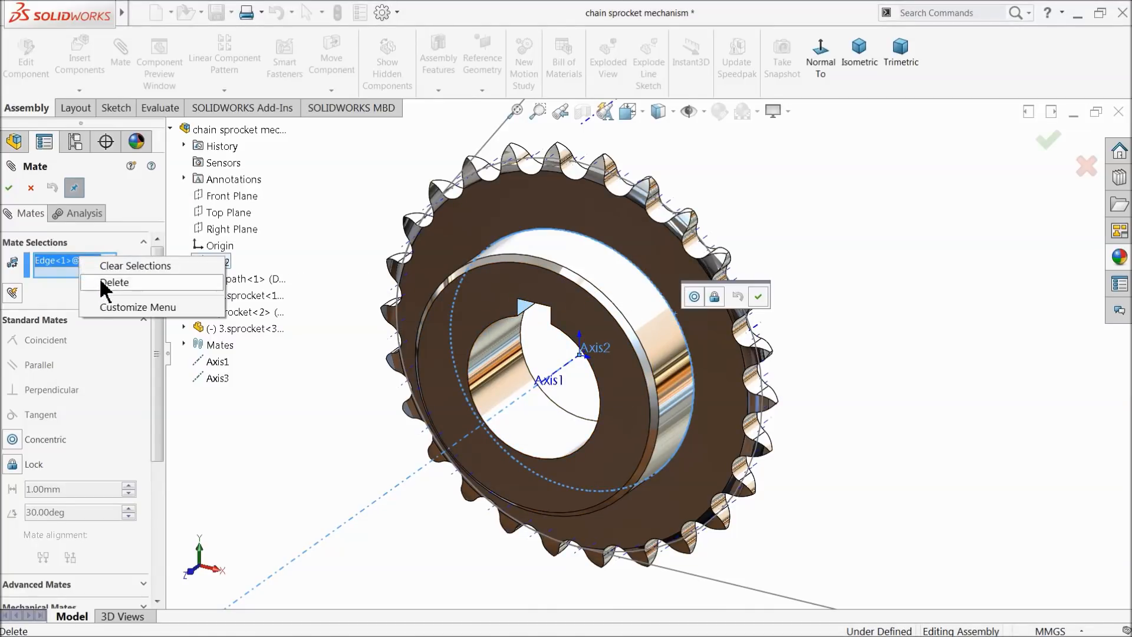
pyautogui.click(118, 267)
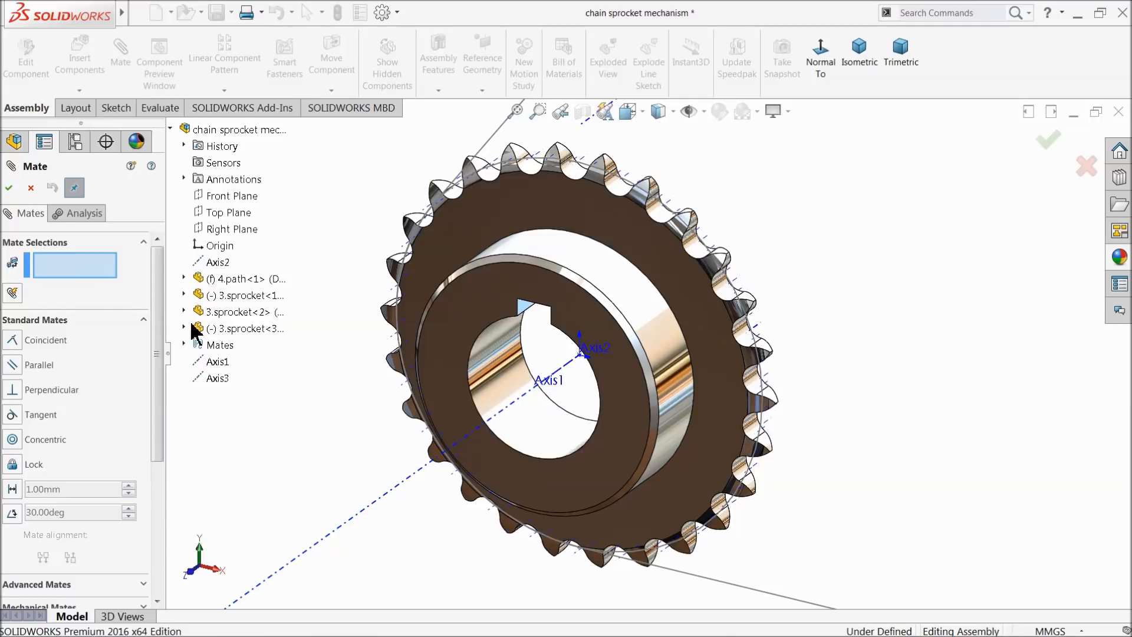
# Add a coincident mate between the lower-left sprocket's own Axis1 and the assembly's Axis2
pyautogui.click(565, 372)
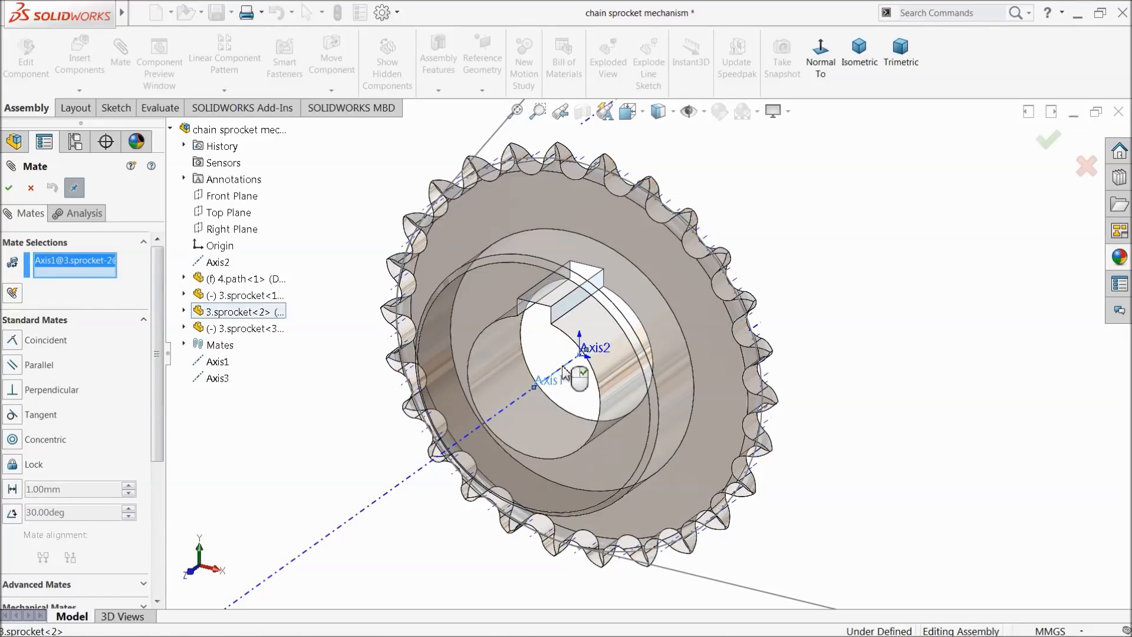
pyautogui.click(359, 521)
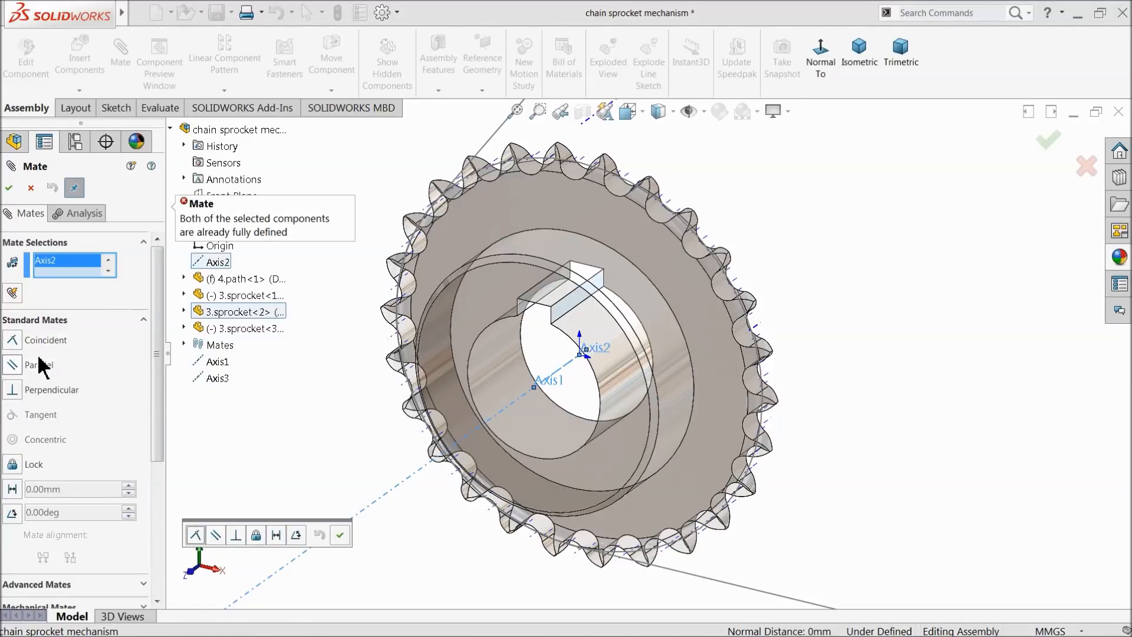
pyautogui.click(12, 342)
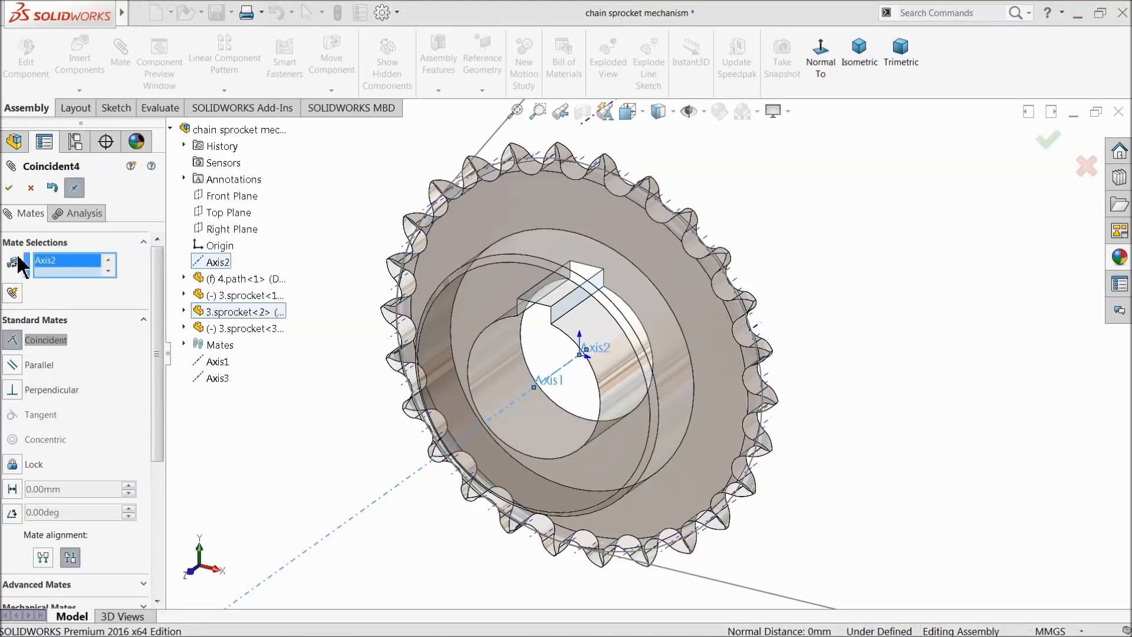
pyautogui.click(10, 190)
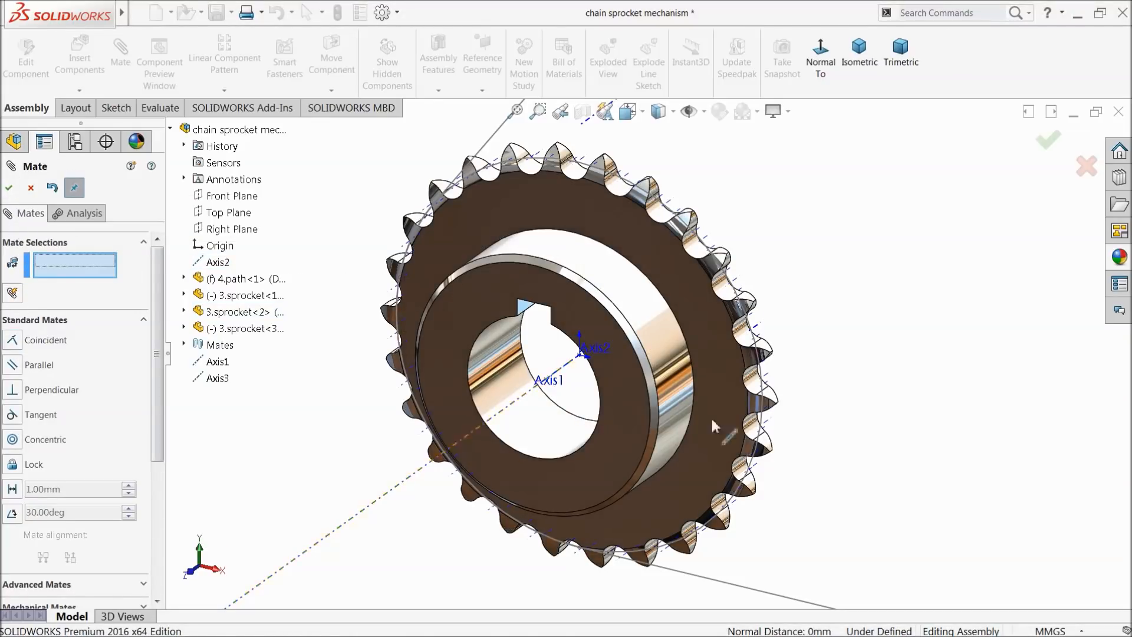
# Add a coincident mate between the lower-right sprocket's own Axis1 and the assembly's Axis3, and finish mating
pyautogui.scroll(5, 750, 450)
pyautogui.scroll(-10, 748, 459)
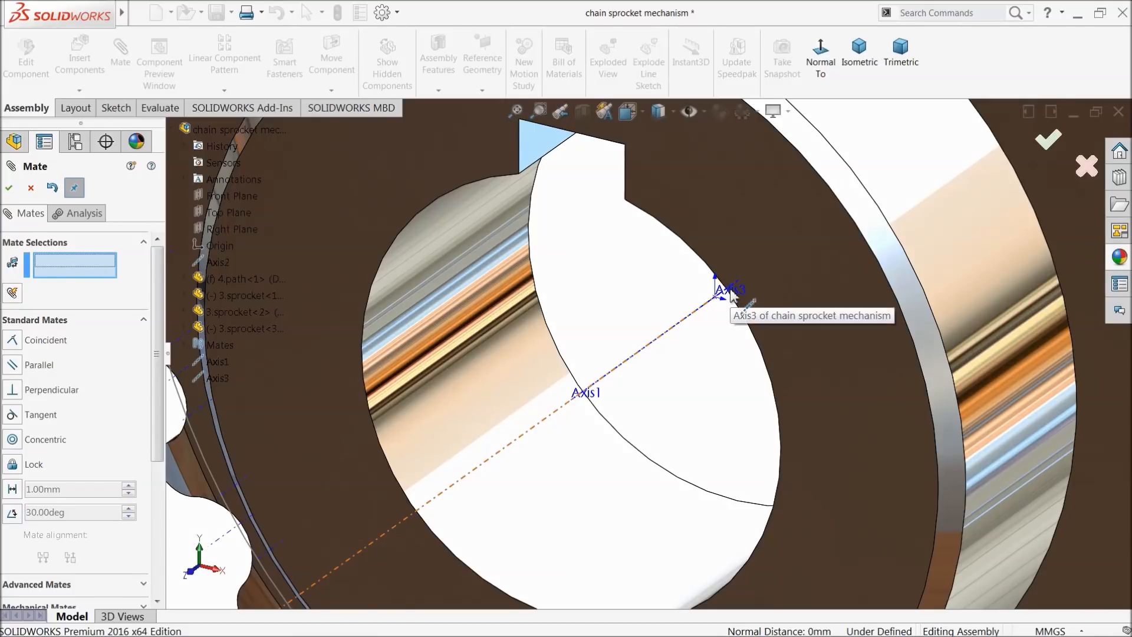
pyautogui.scroll(3, 701, 347)
pyautogui.scroll(-4, 674, 354)
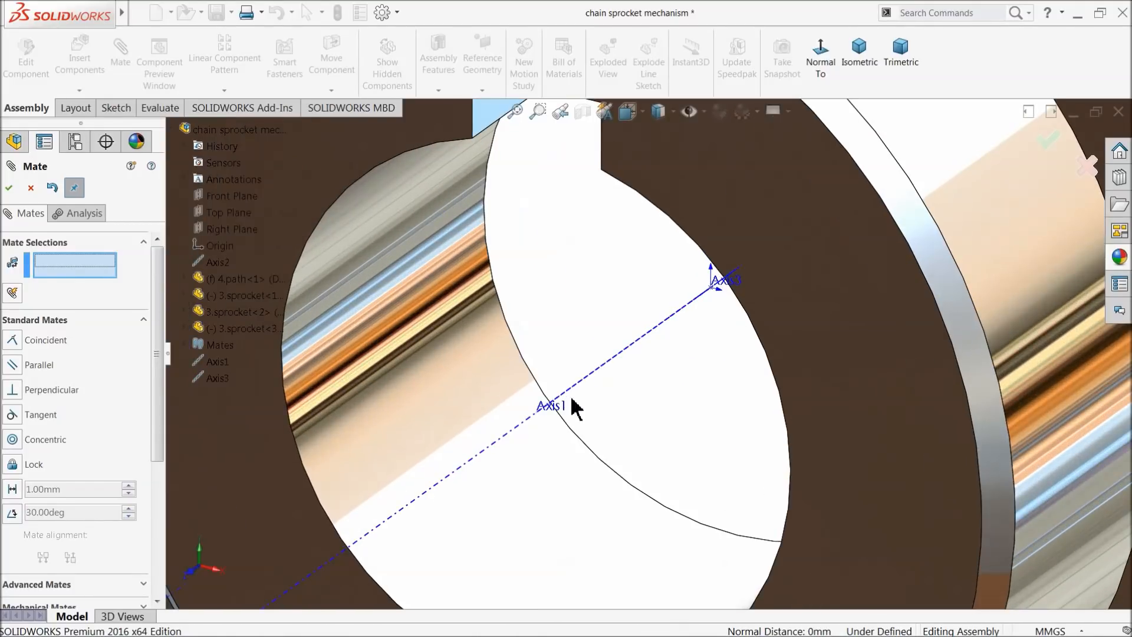
pyautogui.click(561, 414)
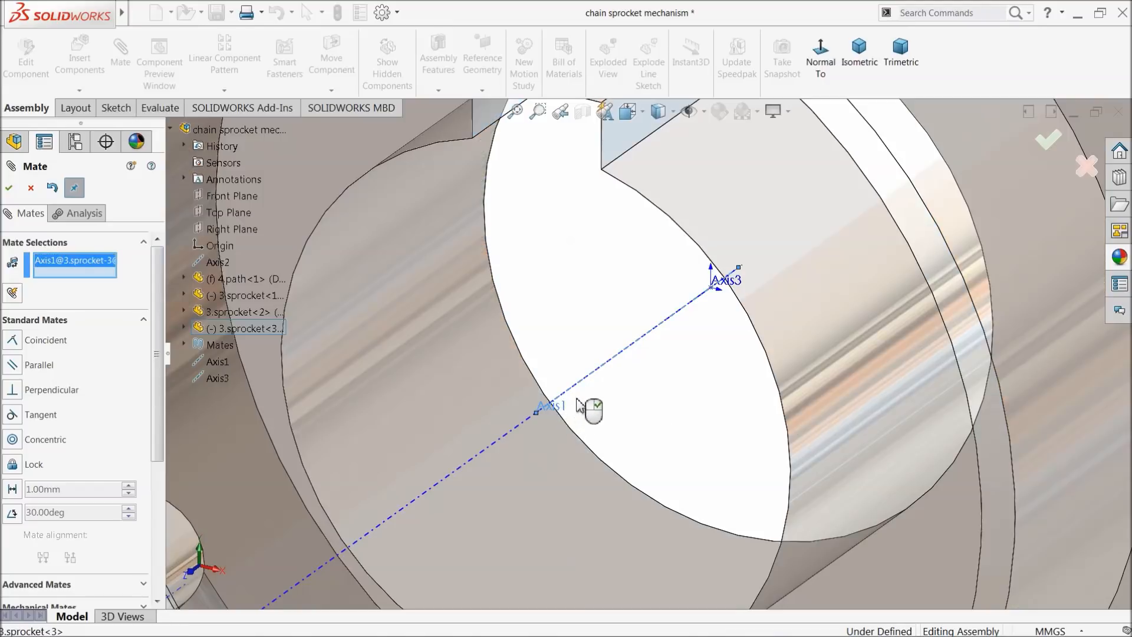
pyautogui.scroll(4, 469, 468)
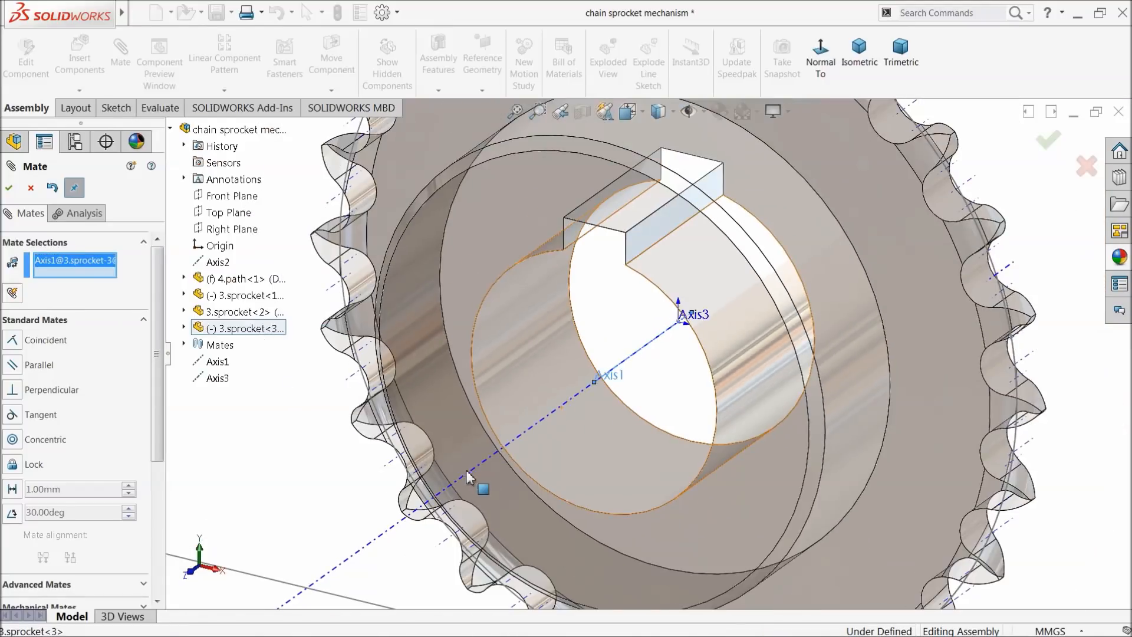
pyautogui.click(389, 537)
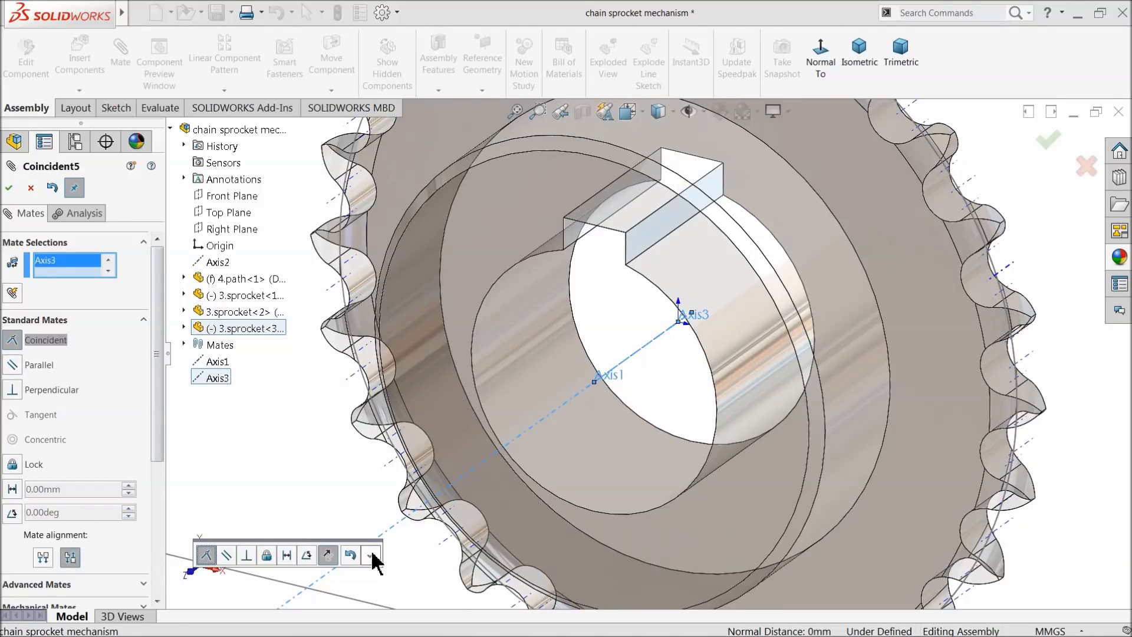
pyautogui.click(371, 556)
pyautogui.click(9, 187)
# Test by moving them whether the lower-right and lower-left sprockets can rotate about their axes
pyautogui.scroll(5, 686, 342)
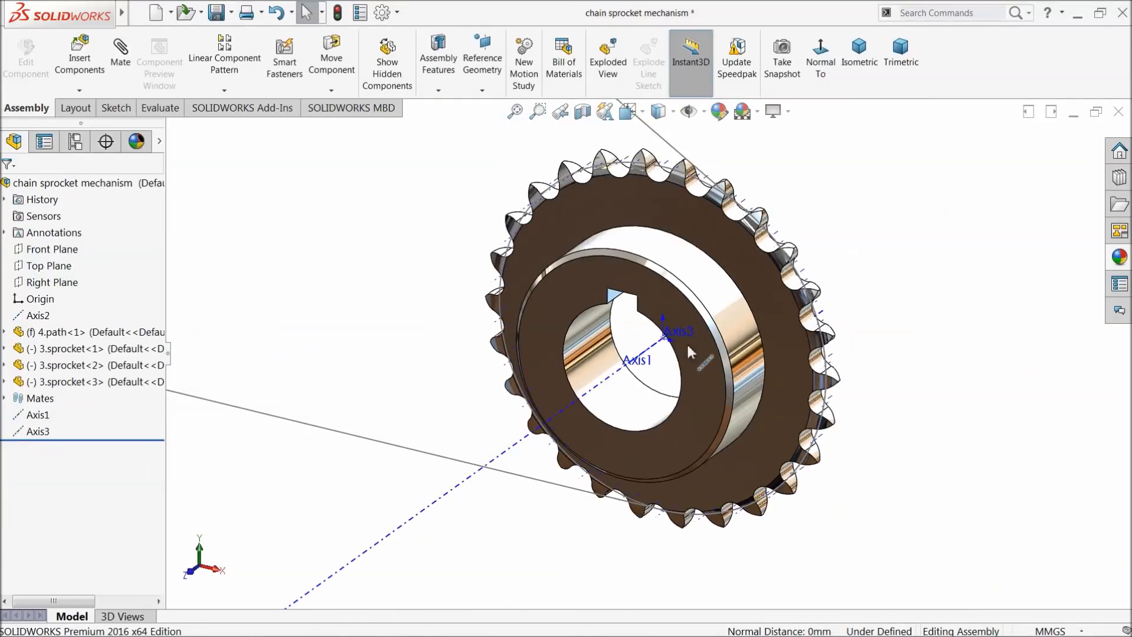
pyautogui.click(731, 276)
pyautogui.scroll(8, 731, 276)
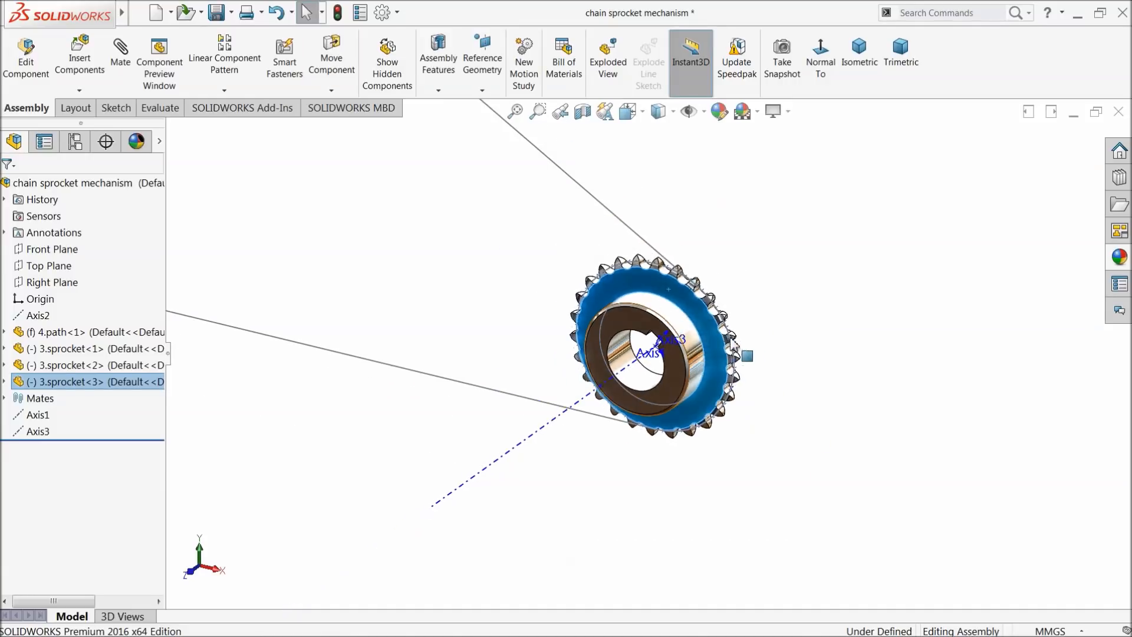
pyautogui.scroll(-8, 407, 272)
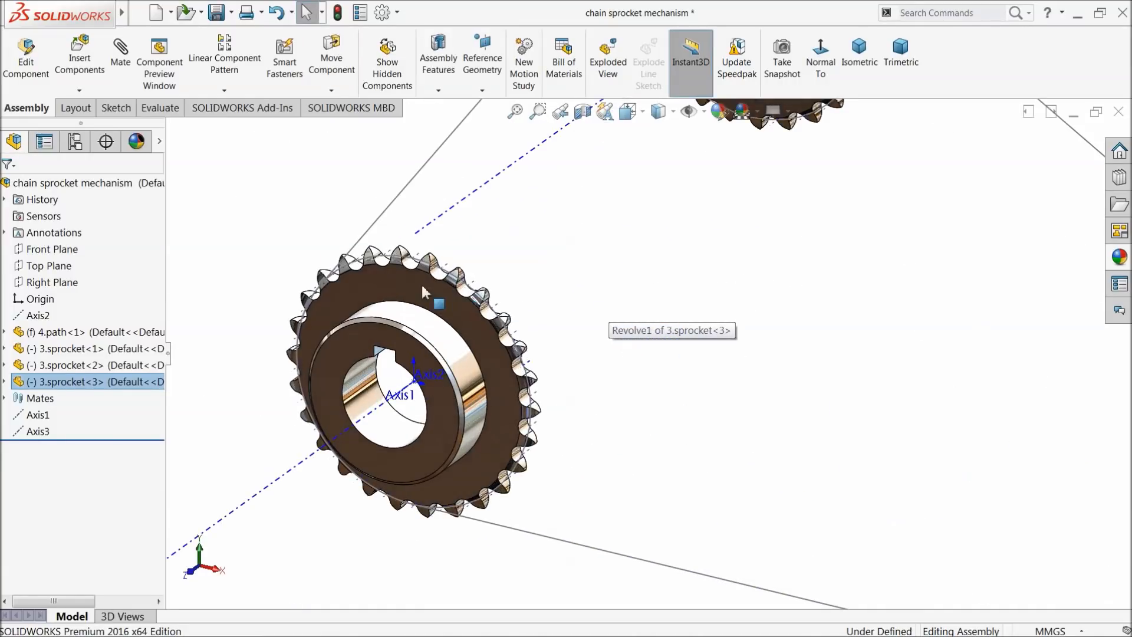
pyautogui.moveTo(422, 291); pyautogui.dragTo(455, 327)
pyautogui.moveTo(402, 257); pyautogui.dragTo(395, 280)
pyautogui.click(594, 256)
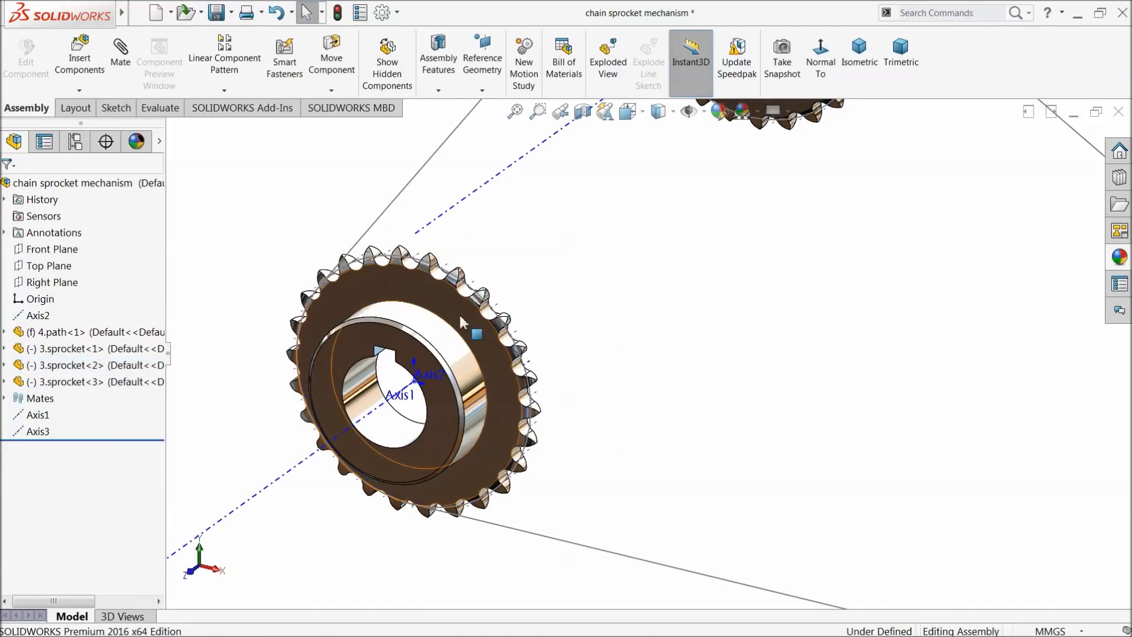
pyautogui.moveTo(457, 303); pyautogui.dragTo(489, 347)
pyautogui.moveTo(439, 295); pyautogui.dragTo(551, 400)
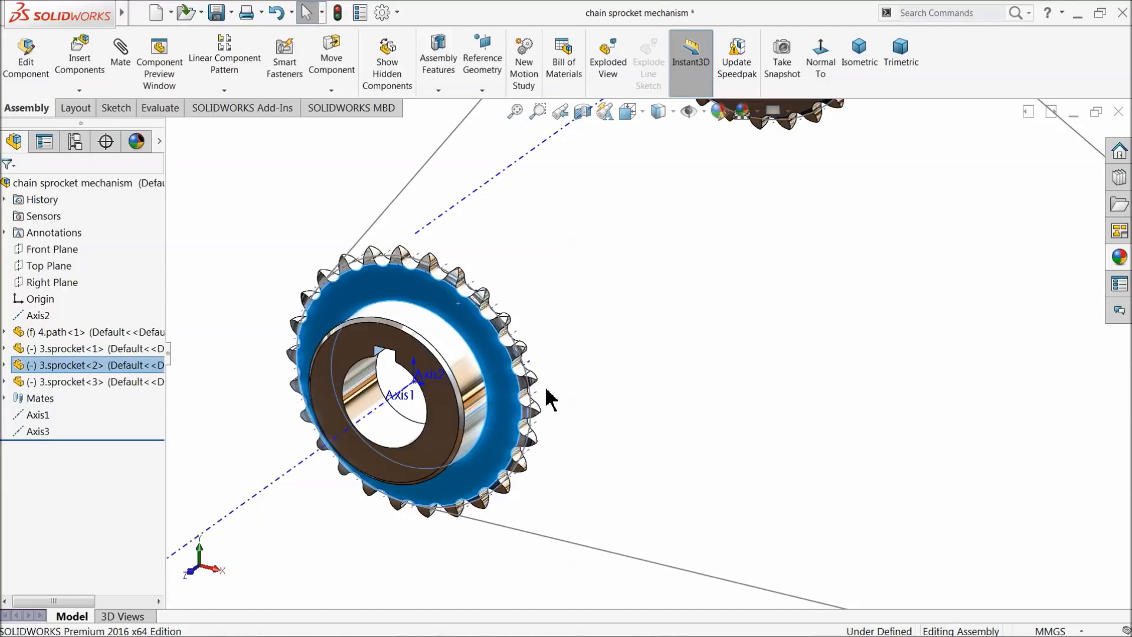
# Examine the assembly's mates Concentric1 and Coincident3 and the origin at the lower-left circle
pyautogui.click(4, 398)
pyautogui.click(57, 435)
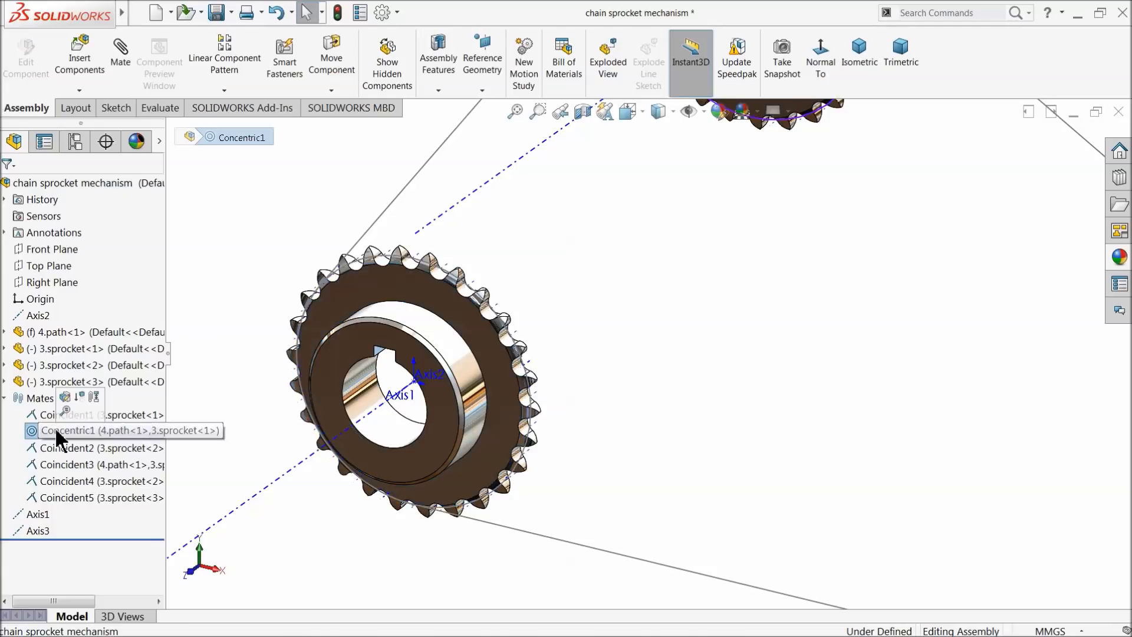
pyautogui.scroll(4, 381, 390)
pyautogui.scroll(-5, 382, 394)
pyautogui.scroll(1, 825, 373)
pyautogui.scroll(-4, 799, 373)
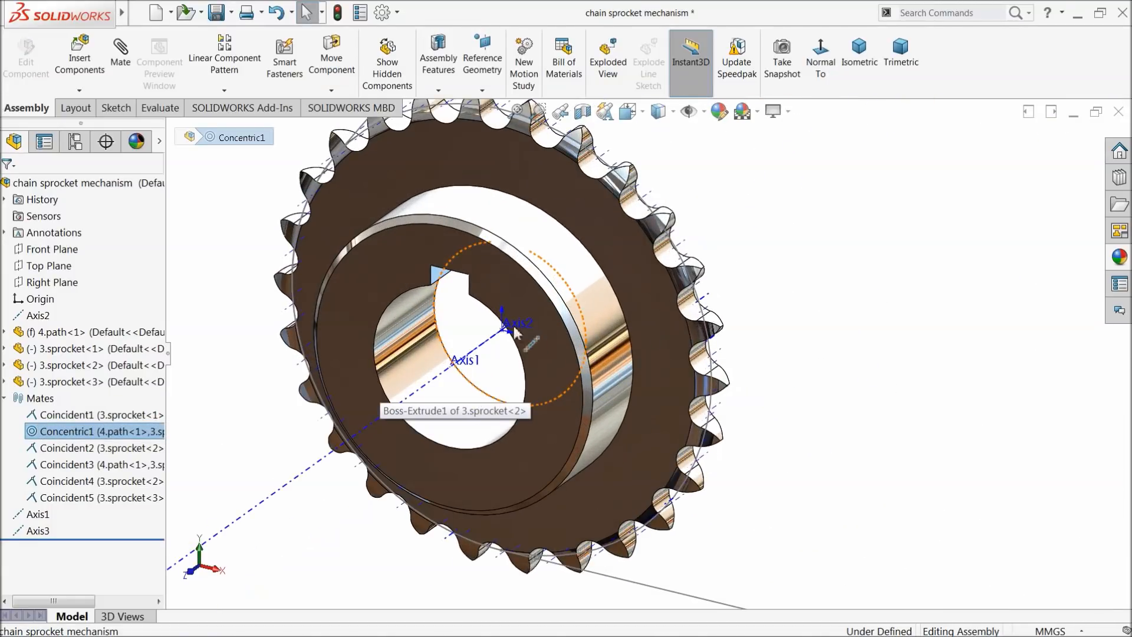
pyautogui.click(502, 331)
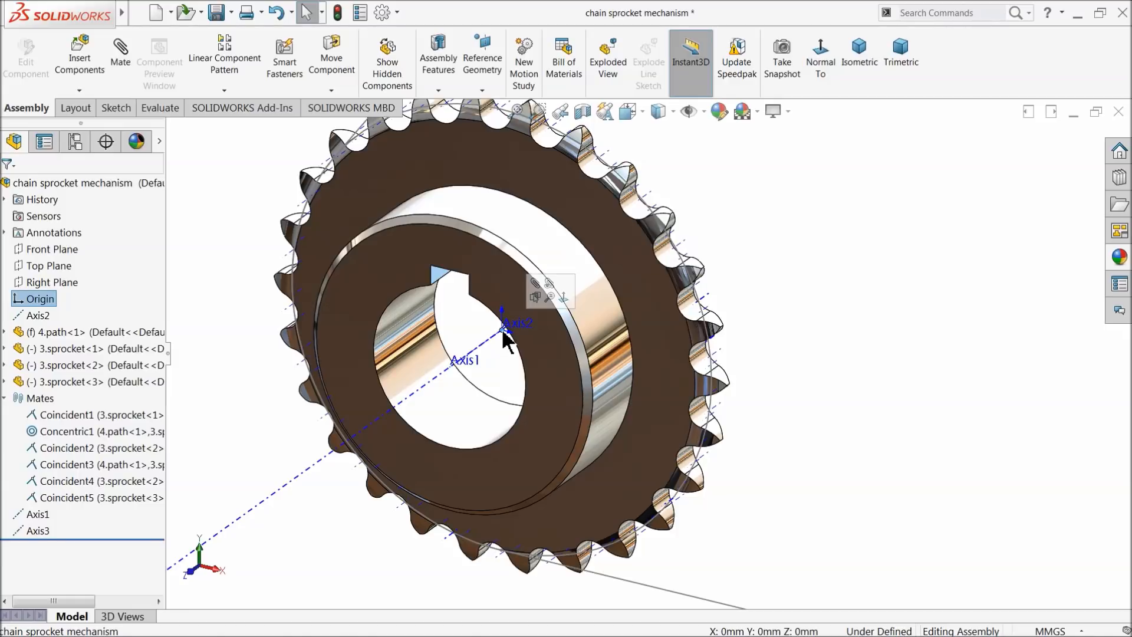
pyautogui.click(78, 466)
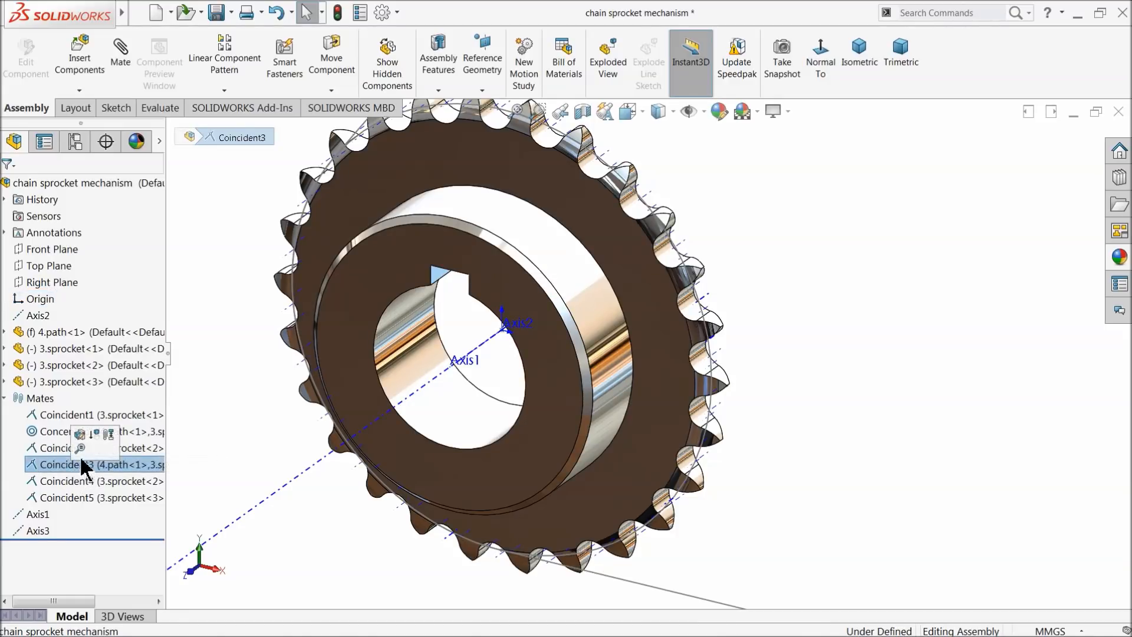
# Delete the lower-left sprocket from the assembly together with its dependent mates
pyautogui.moveTo(548, 352); pyautogui.dragTo(562, 369)
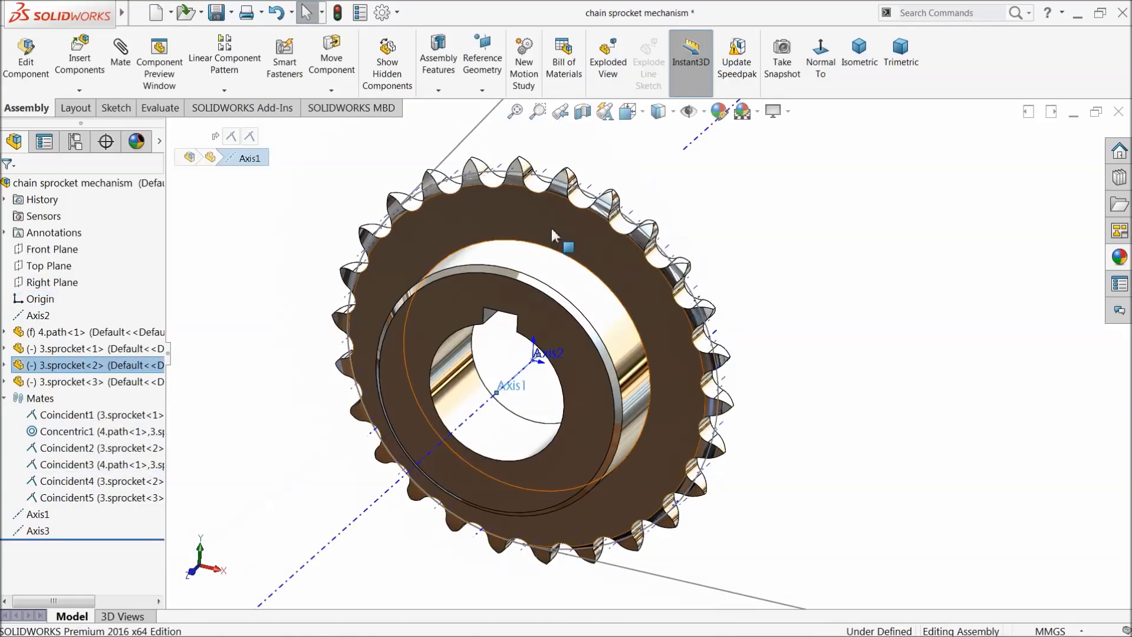
pyautogui.rightClick(553, 235)
pyautogui.click(607, 411)
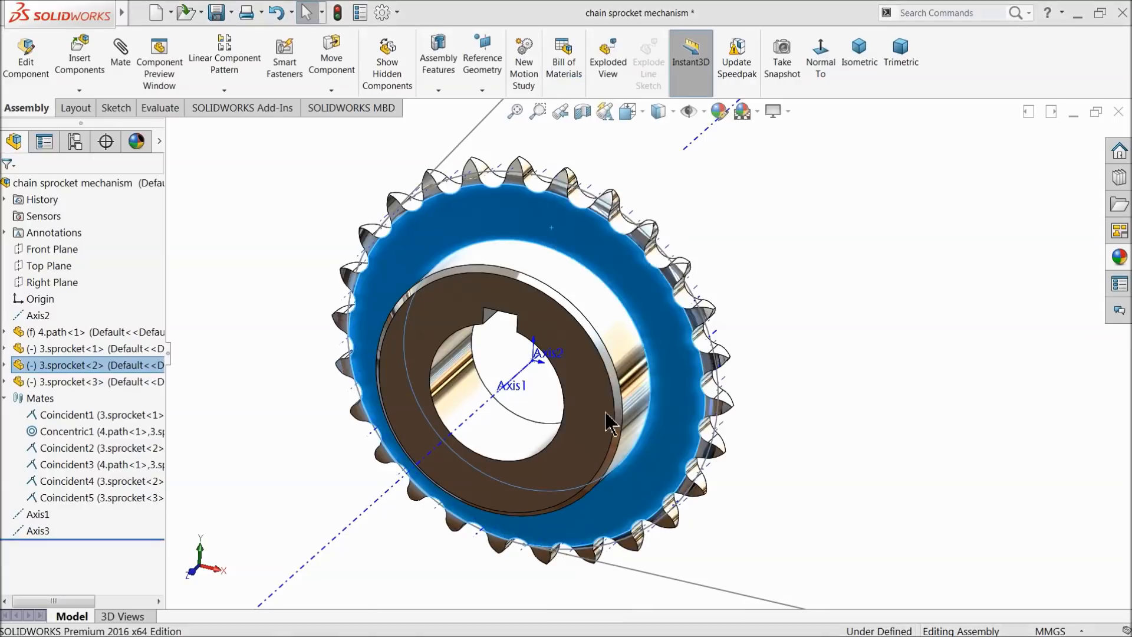
pyautogui.click(664, 220)
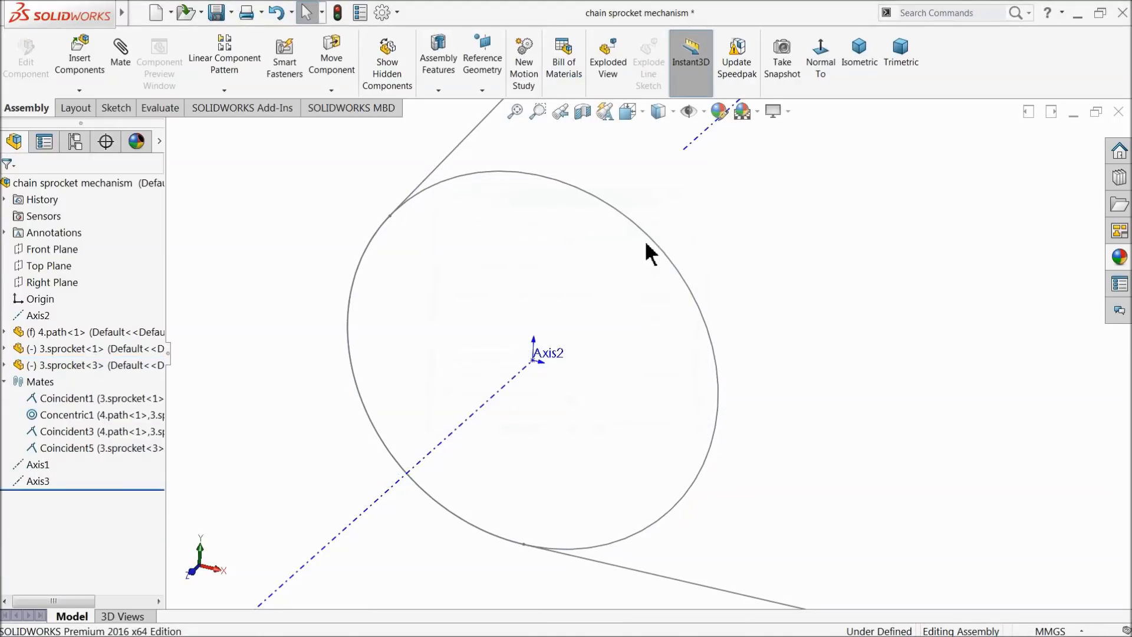
# Delete the reference axis Axis2 at the lower-left circle
pyautogui.scroll(6, 259, 253)
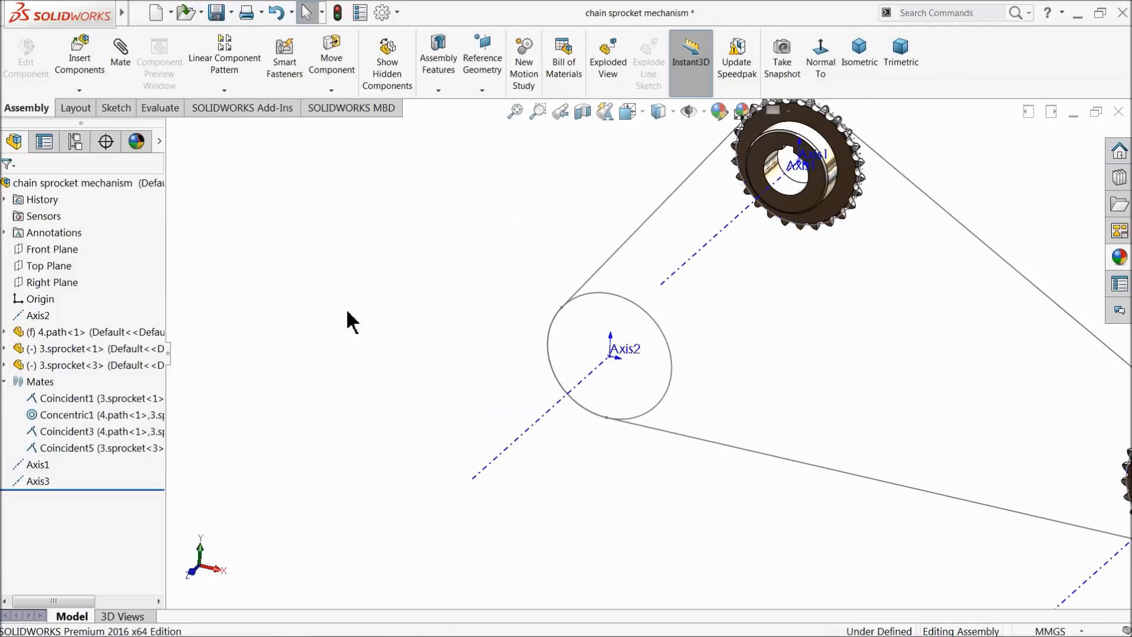
pyautogui.click(542, 419)
pyautogui.press('Delete')
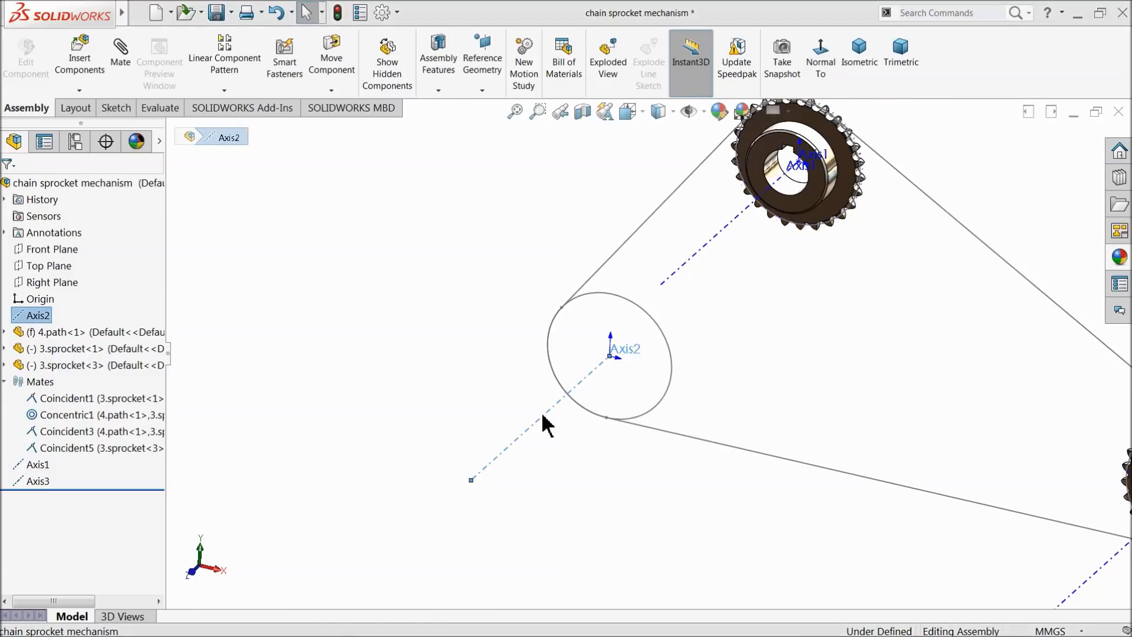
pyautogui.click(659, 221)
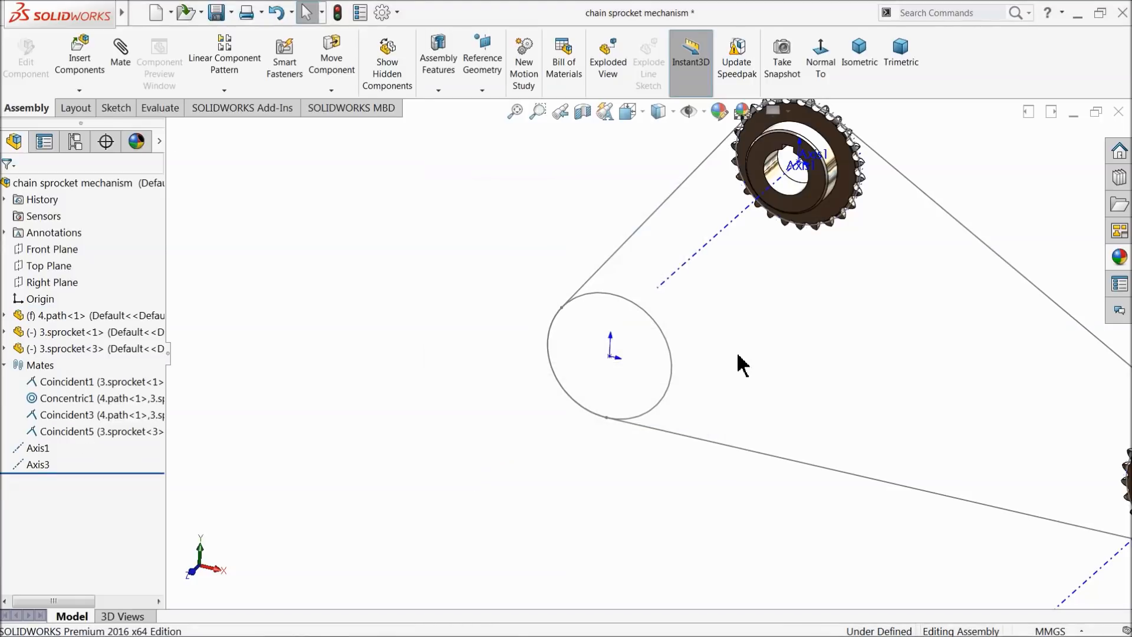
# Insert a new copy of the part 3.sprocket and place it beside the empty lower-left circle
pyautogui.scroll(-2, 741, 361)
pyautogui.click(94, 63)
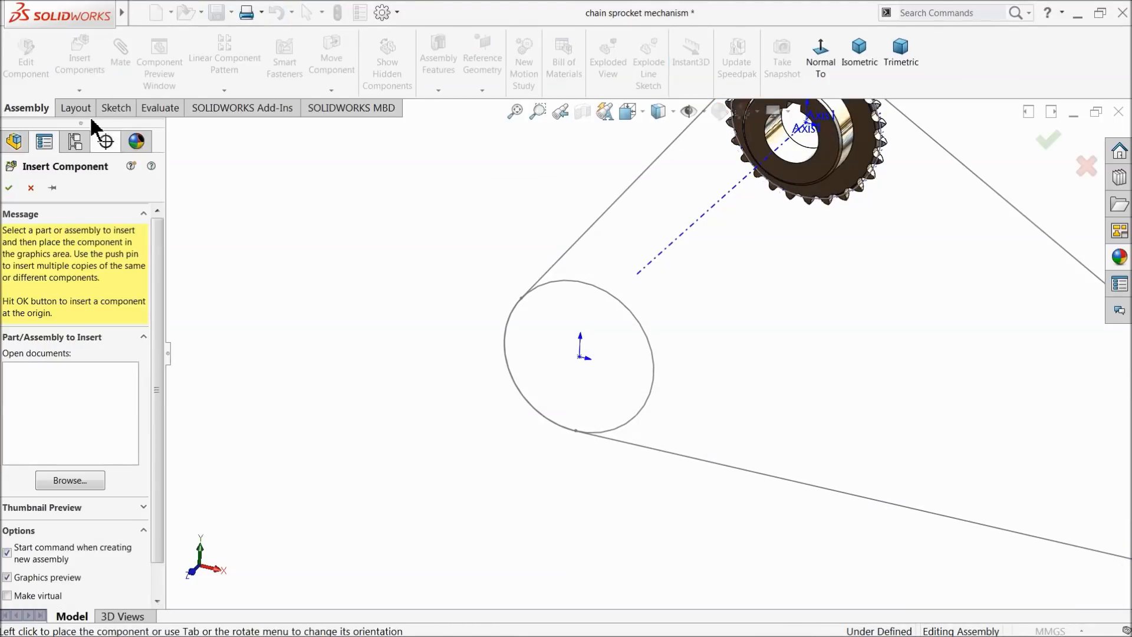
pyautogui.click(71, 480)
pyautogui.click(541, 219)
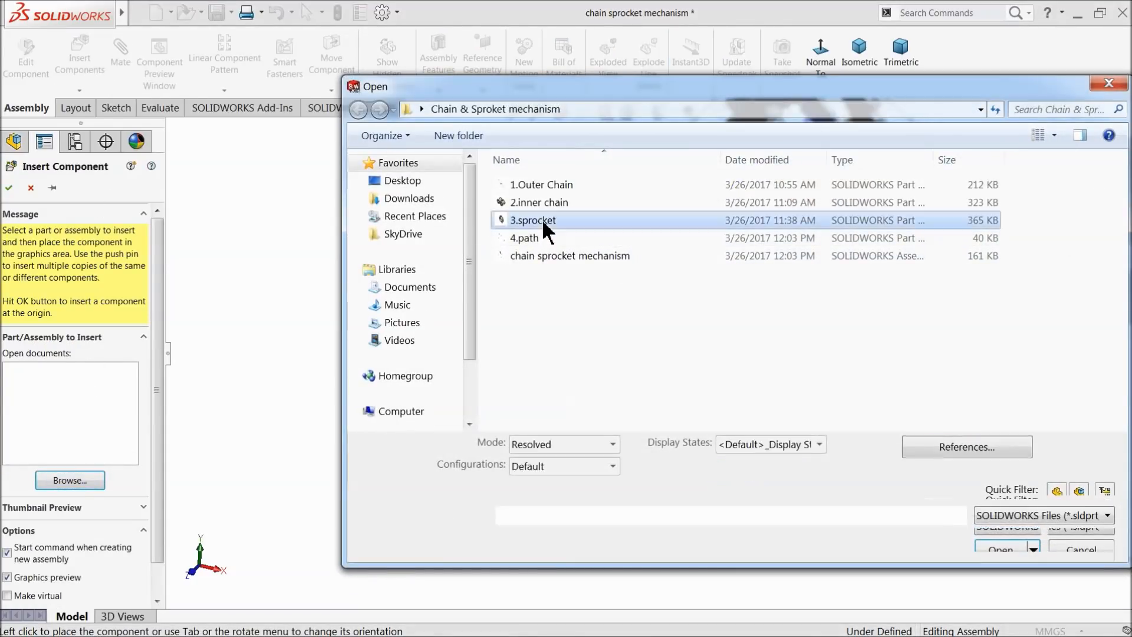
pyautogui.click(990, 541)
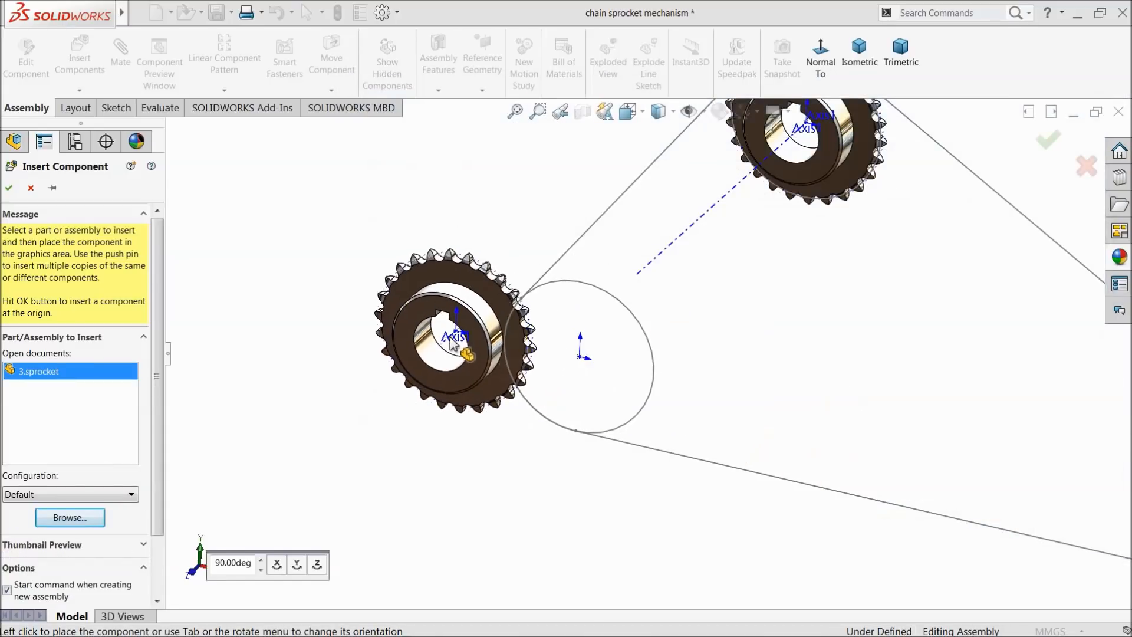
pyautogui.click(552, 363)
pyautogui.scroll(-3, 607, 359)
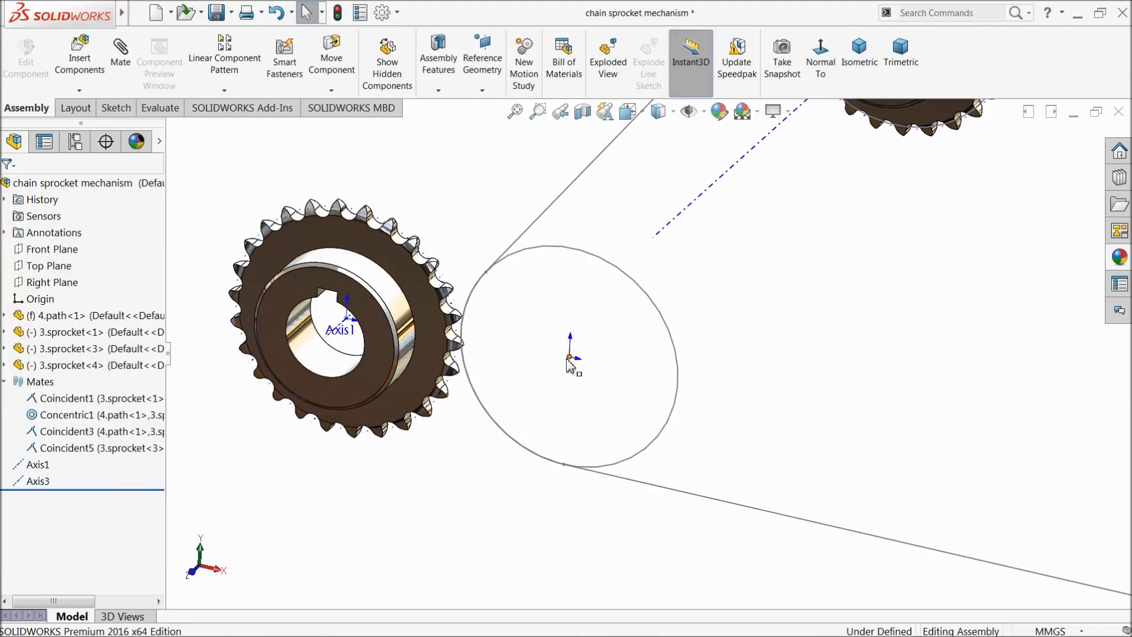
# Create a reference axis through the origin point at the lower-left circle, perpendicular to the Front Plane
pyautogui.click(474, 92)
pyautogui.click(490, 125)
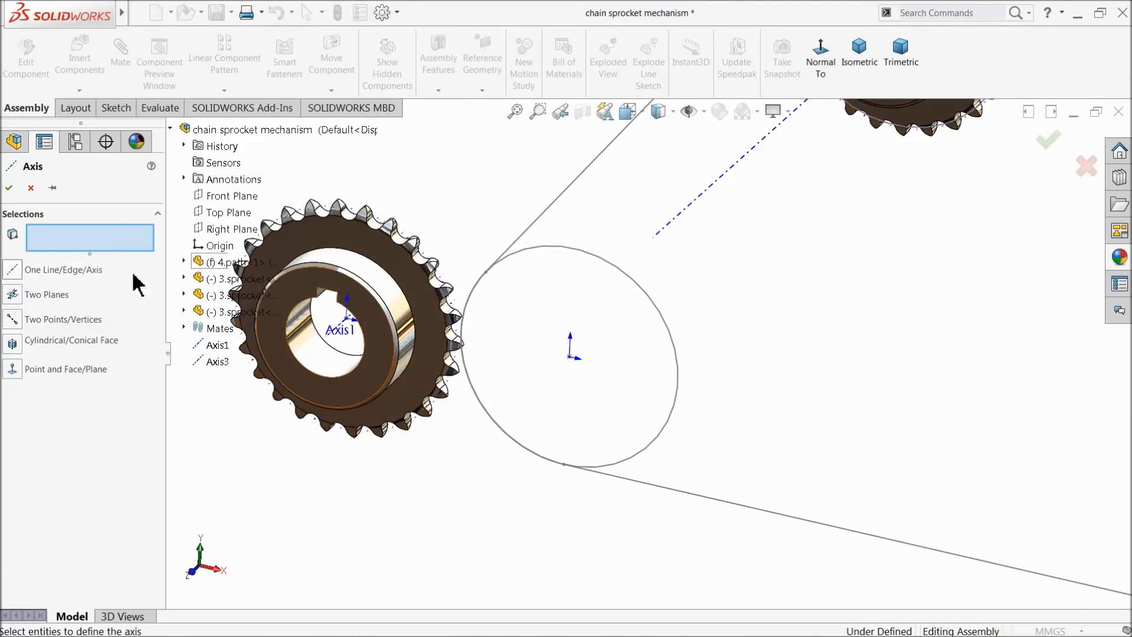
pyautogui.click(222, 200)
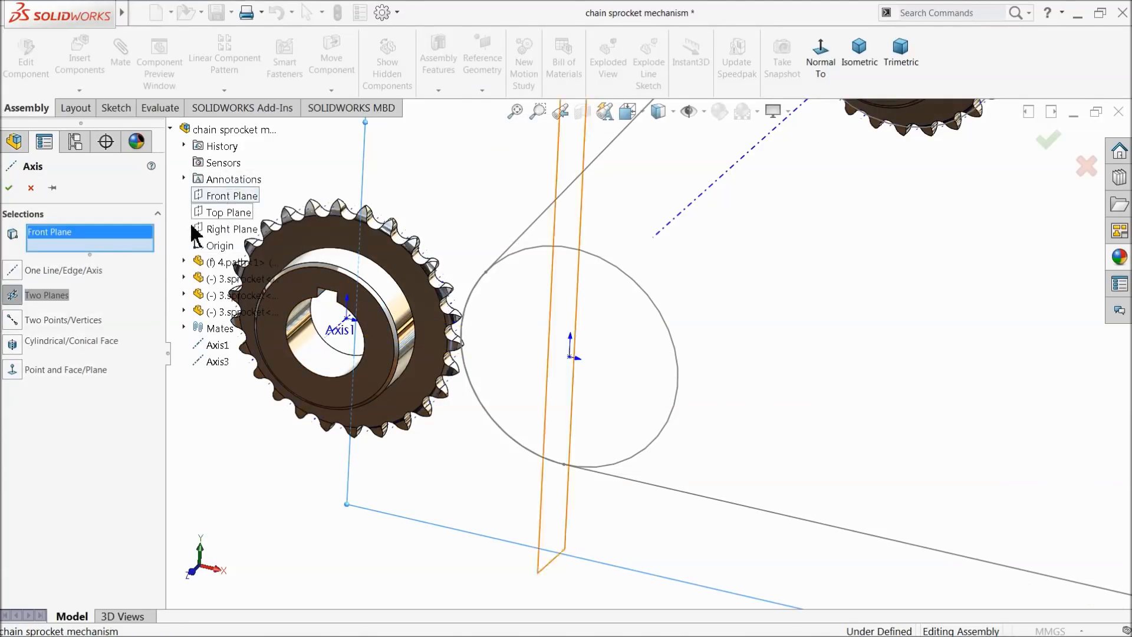
pyautogui.click(570, 360)
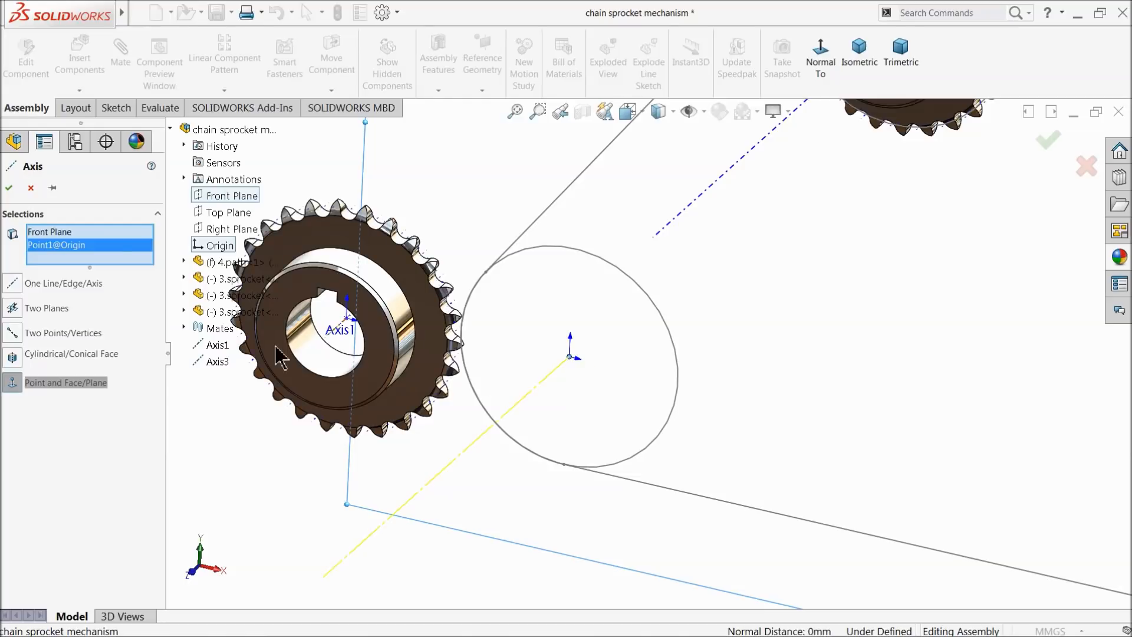
pyautogui.click(9, 188)
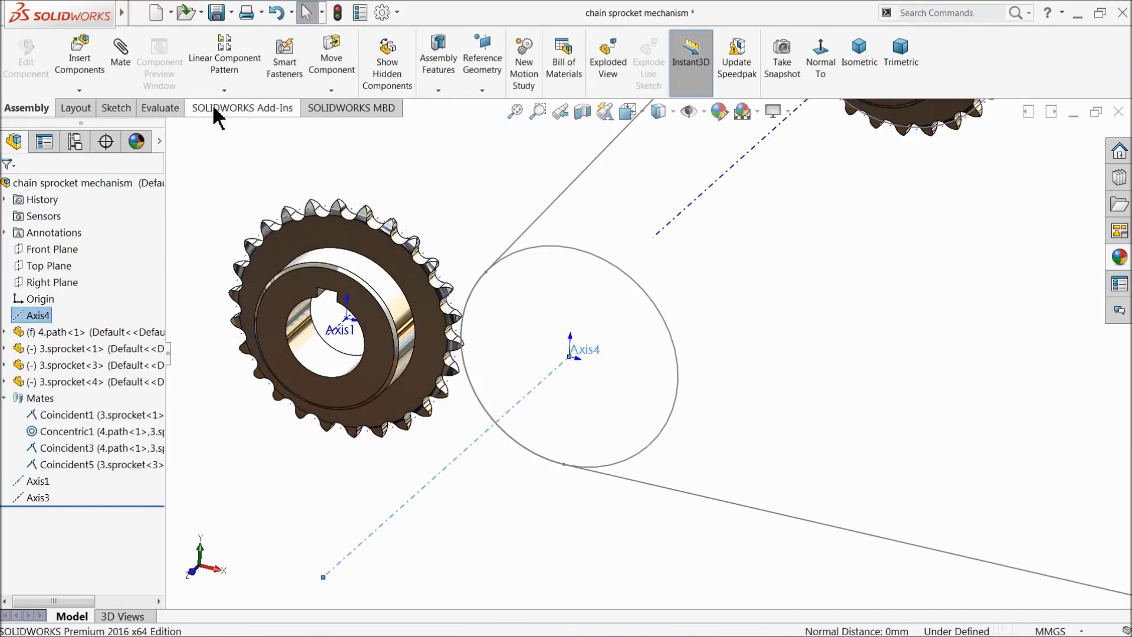
# Mate the new sprocket's Axis1 coincident with the reference axis Axis4 at the lower-left circle
pyautogui.click(120, 48)
pyautogui.click(342, 335)
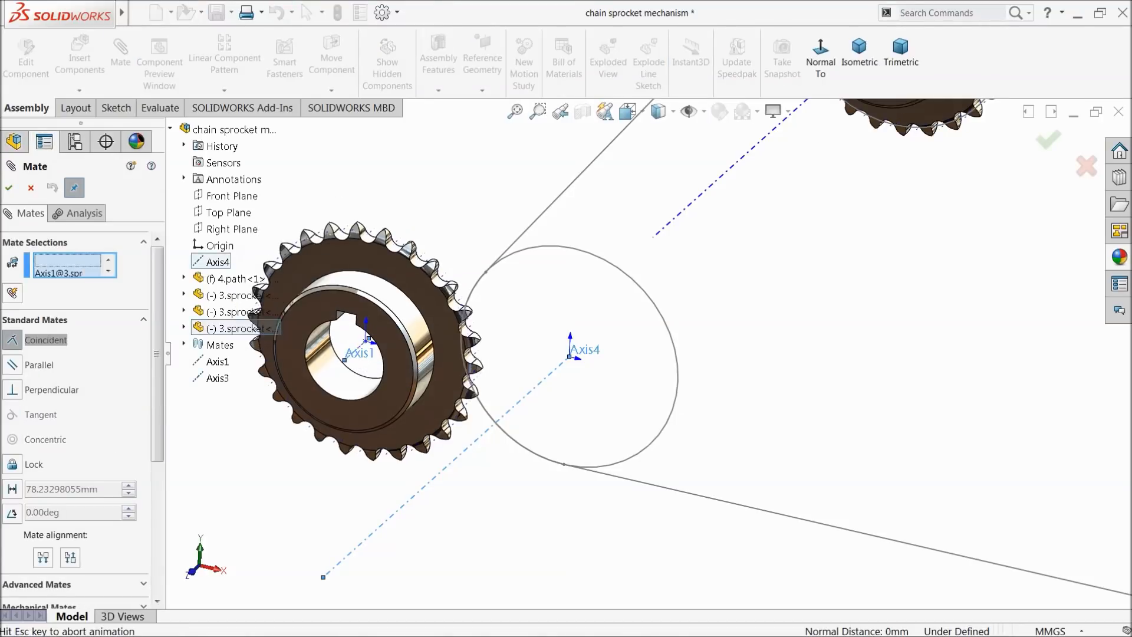
pyautogui.rightClick(79, 271)
pyautogui.click(104, 270)
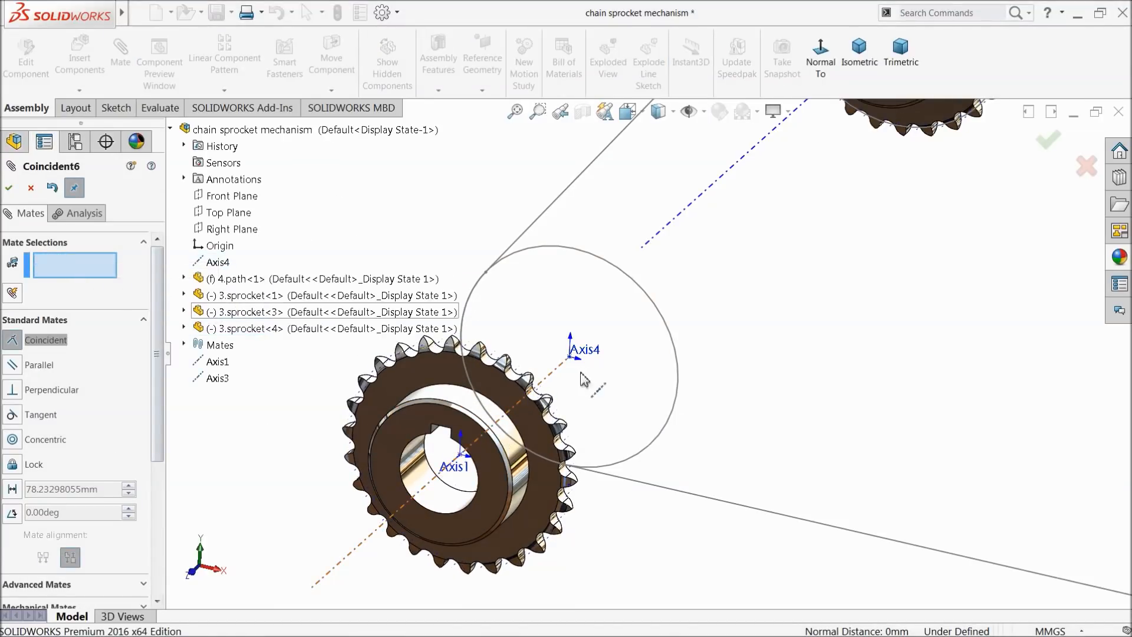
pyautogui.click(560, 375)
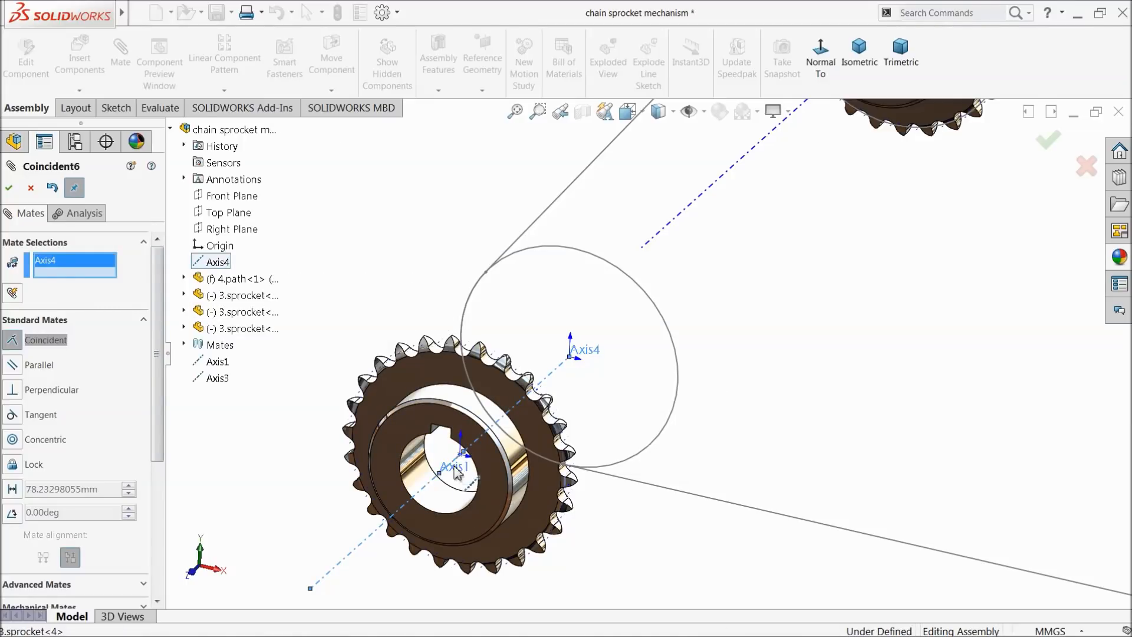
pyautogui.click(458, 470)
pyautogui.click(436, 488)
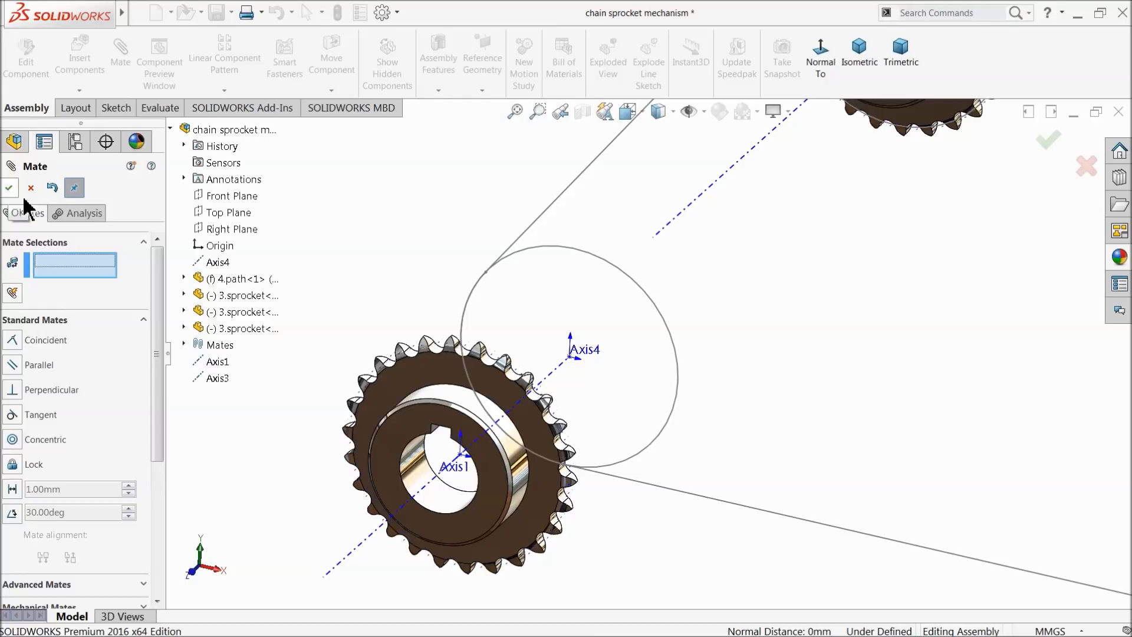
# Try to align the new sprocket's hub face with the upper sprocket using a parallel mate
pyautogui.scroll(3, 498, 356)
pyautogui.moveTo(497, 356)
pyautogui.mouseDown(button='middle')
pyautogui.moveTo(468, 360)
pyautogui.moveTo(482, 353)
pyautogui.mouseUp(button='middle')
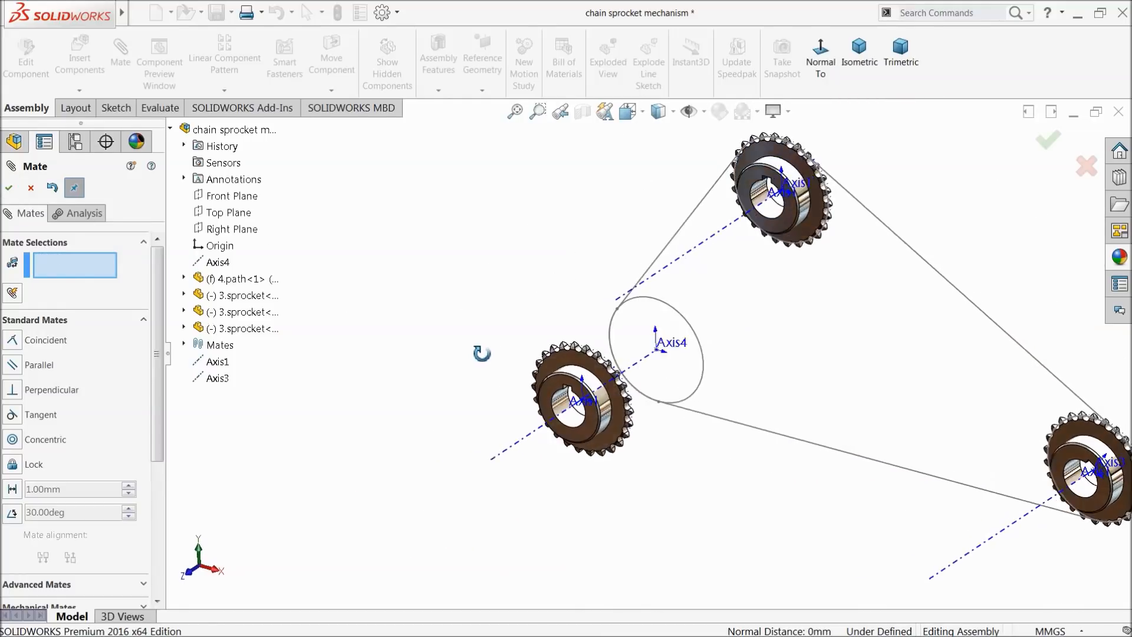
pyautogui.scroll(-3, 760, 356)
pyautogui.click(383, 419)
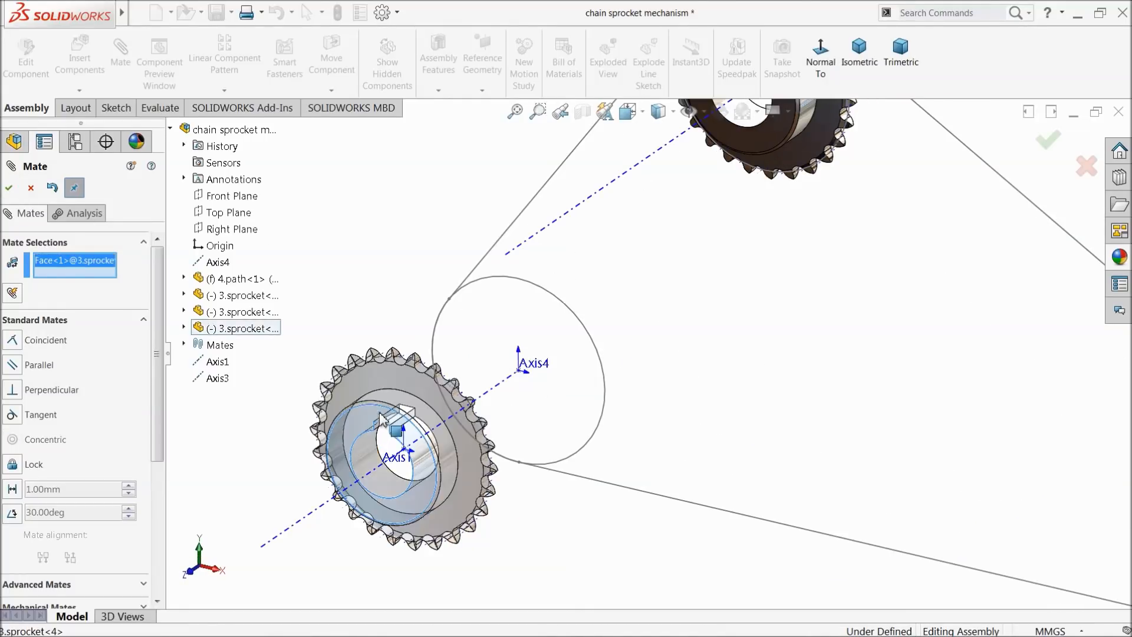
pyautogui.scroll(2, 760, 271)
pyautogui.click(744, 175)
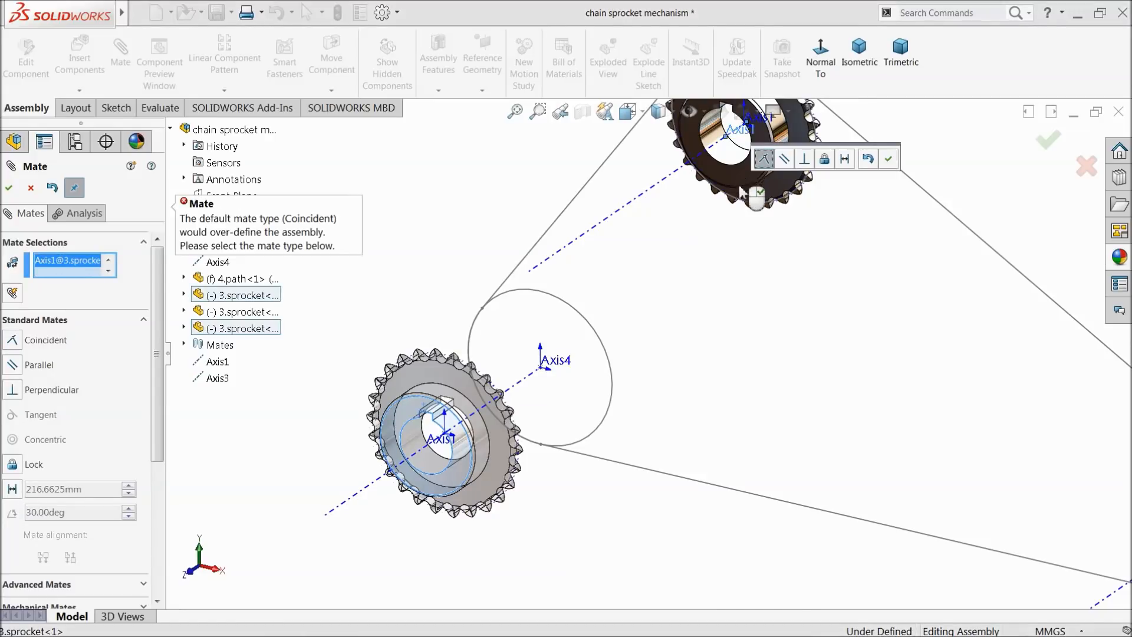
pyautogui.scroll(3, 830, 310)
pyautogui.moveTo(828, 312)
pyautogui.mouseDown(button='middle')
pyautogui.moveTo(884, 248)
pyautogui.moveTo(977, 285)
pyautogui.moveTo(851, 277)
pyautogui.moveTo(811, 302)
pyautogui.moveTo(814, 323)
pyautogui.moveTo(818, 312)
pyautogui.mouseUp(button='middle')
pyautogui.click(784, 158)
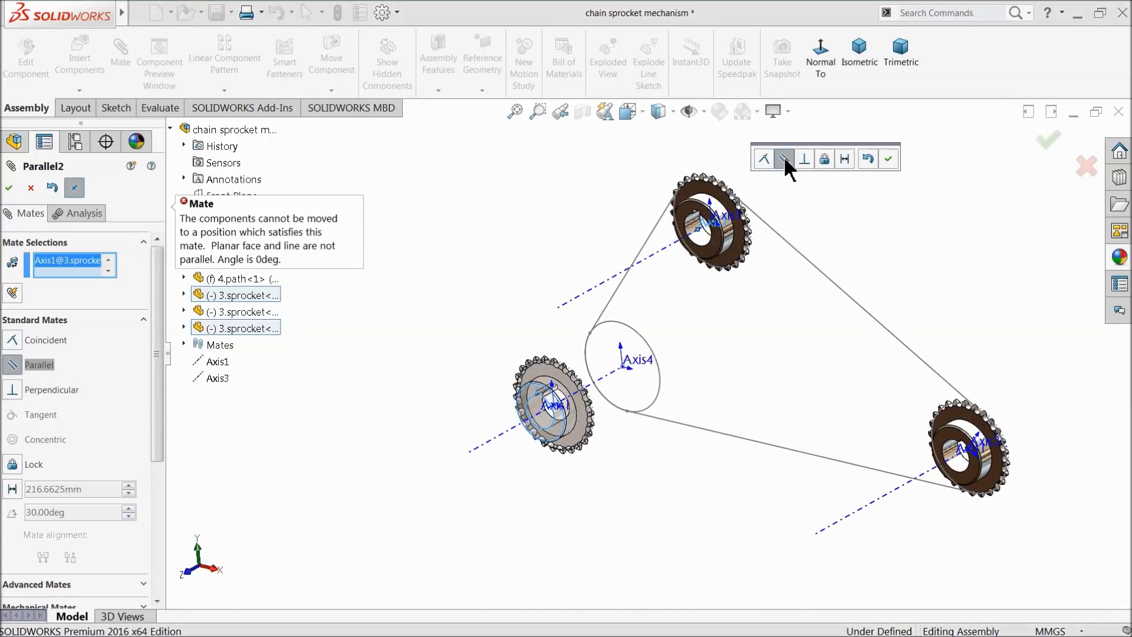
pyautogui.click(36, 193)
# Slide the new sprocket back along Axis4 to behind the lower-left circle
pyautogui.scroll(2, 652, 361)
pyautogui.scroll(-4, 652, 362)
pyautogui.moveTo(500, 446); pyautogui.dragTo(660, 388)
pyautogui.scroll(-2, 799, 283)
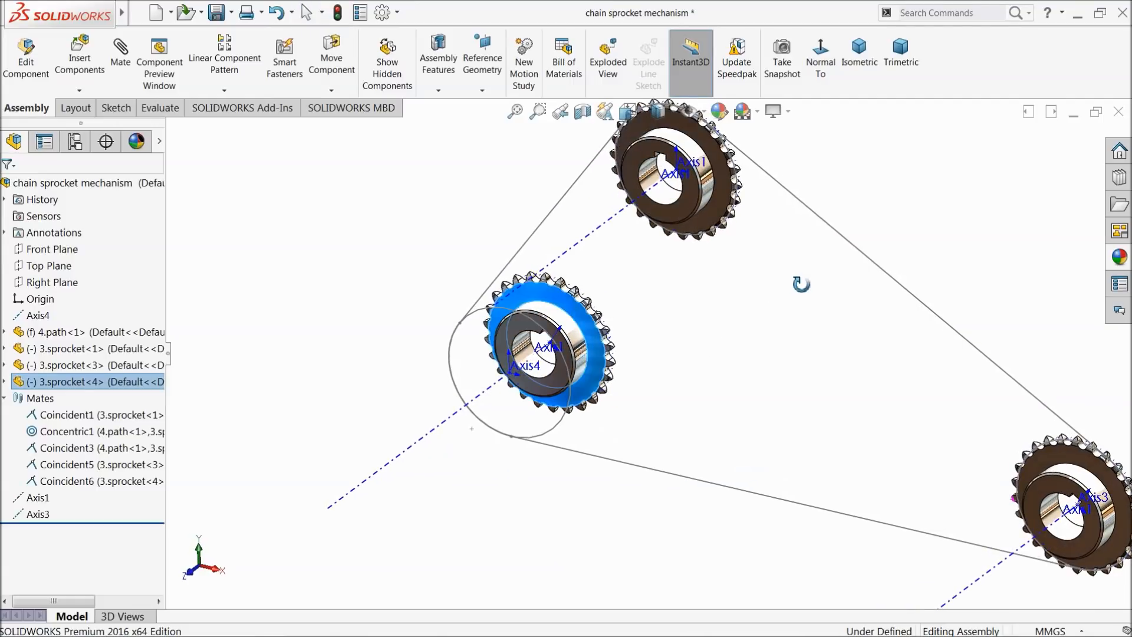
pyautogui.scroll(-2, 708, 269)
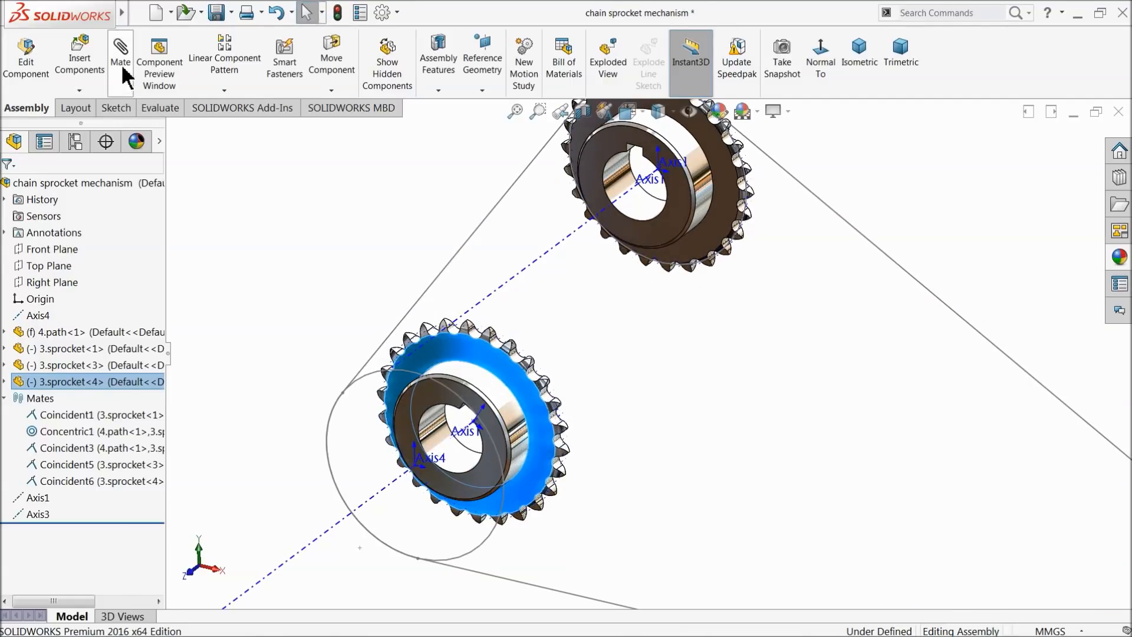
# Try to mate the new sprocket's hub face coincident with the upper sprocket
pyautogui.click(120, 56)
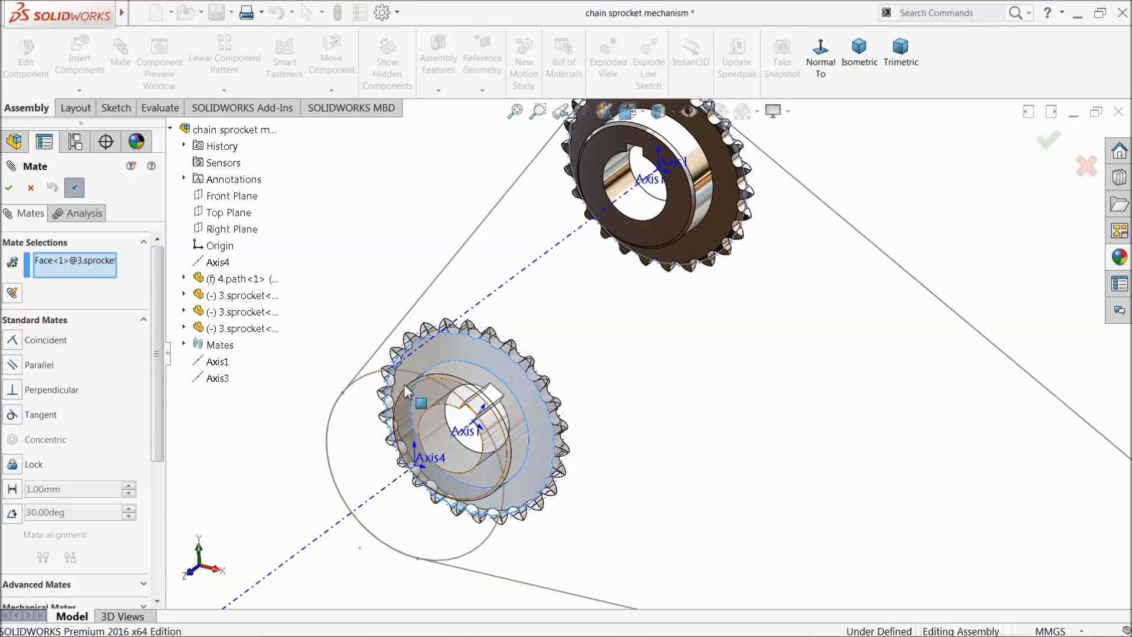
pyautogui.rightClick(54, 263)
pyautogui.click(89, 270)
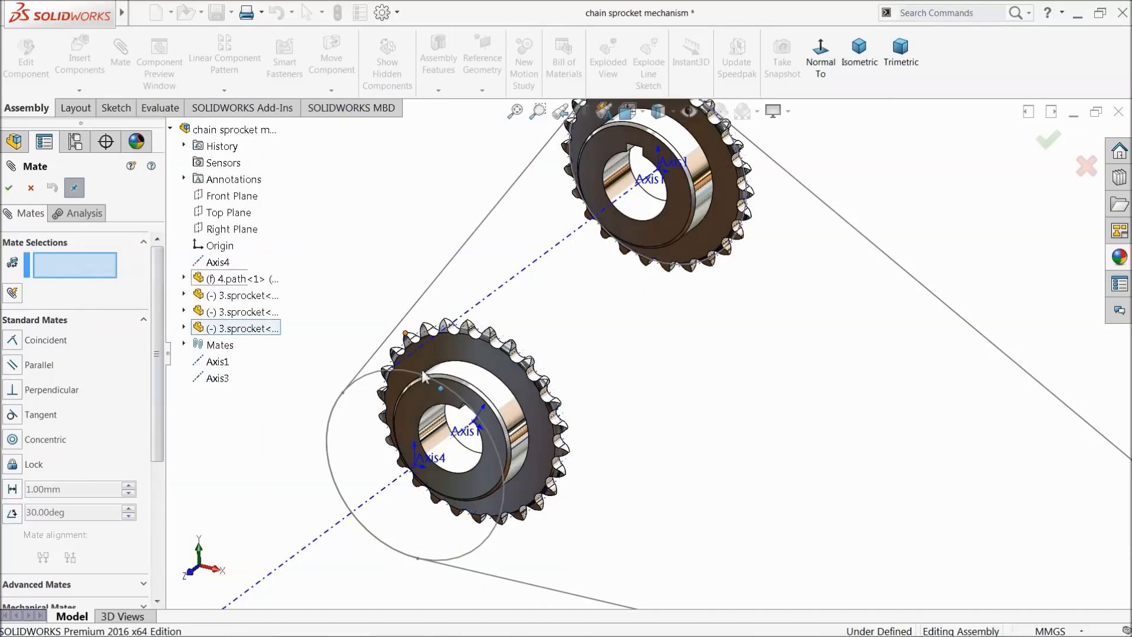
pyautogui.click(429, 396)
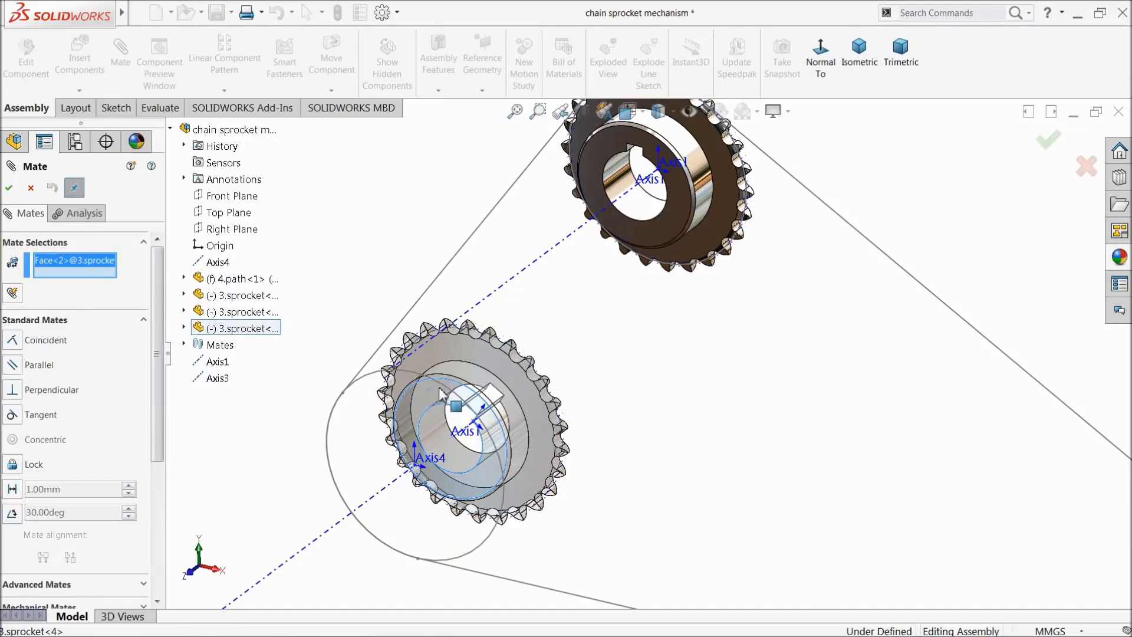
pyautogui.click(656, 230)
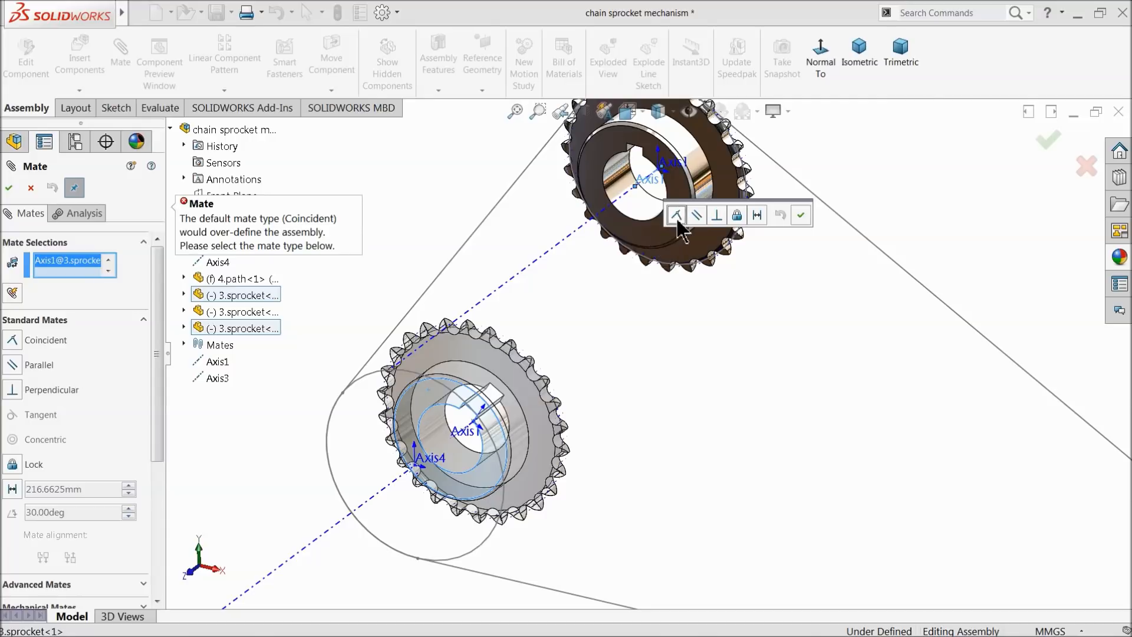
pyautogui.click(677, 217)
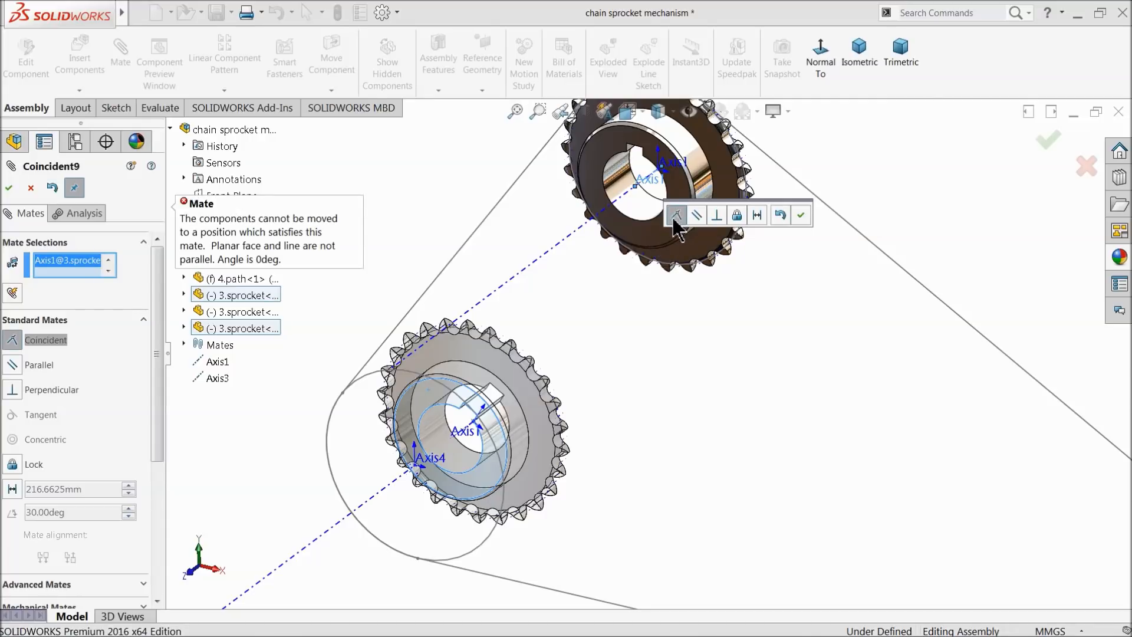
pyautogui.click(30, 188)
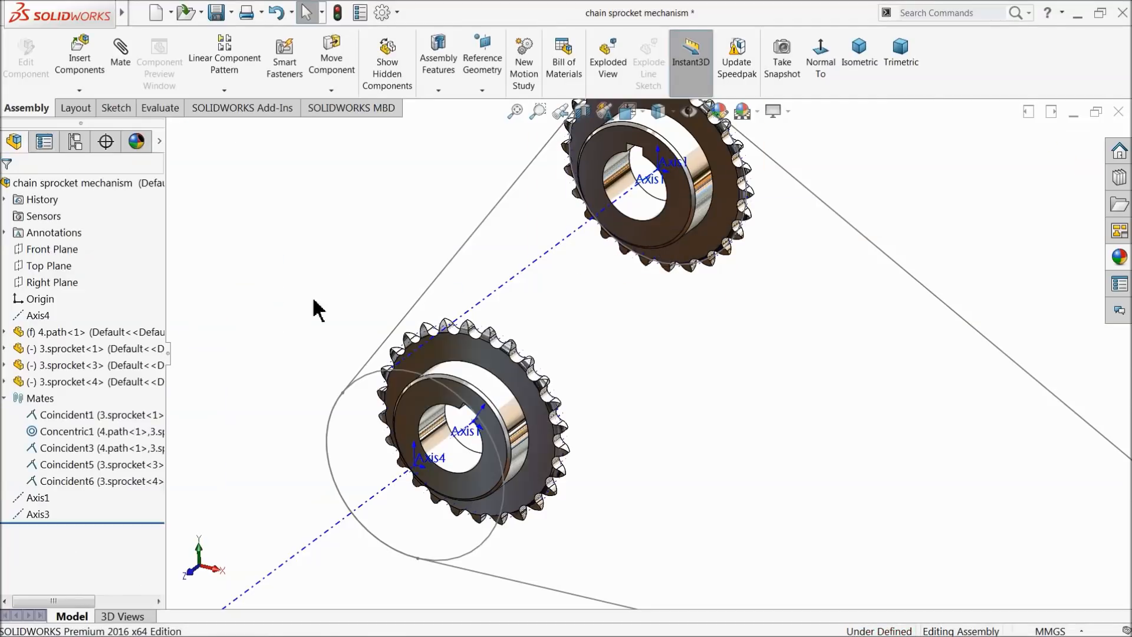
# Mate the new sprocket's Front Plane coincident with the assembly's Front Plane
pyautogui.moveTo(647, 406); pyautogui.dragTo(614, 390, button='middle')
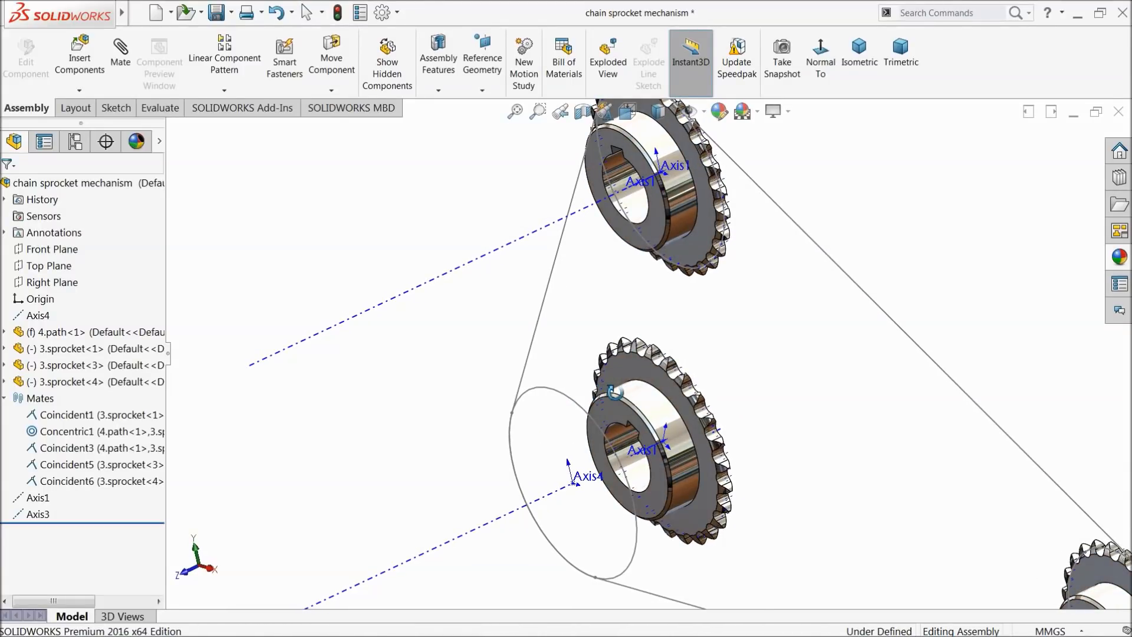
pyautogui.moveTo(615, 390); pyautogui.dragTo(491, 373)
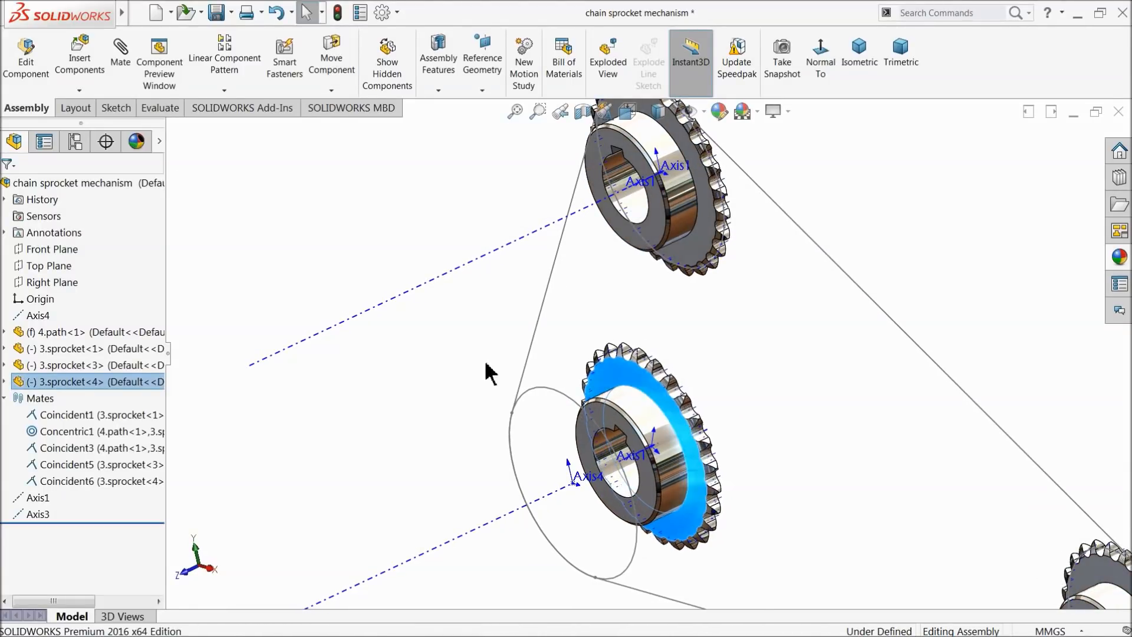
pyautogui.click(53, 250)
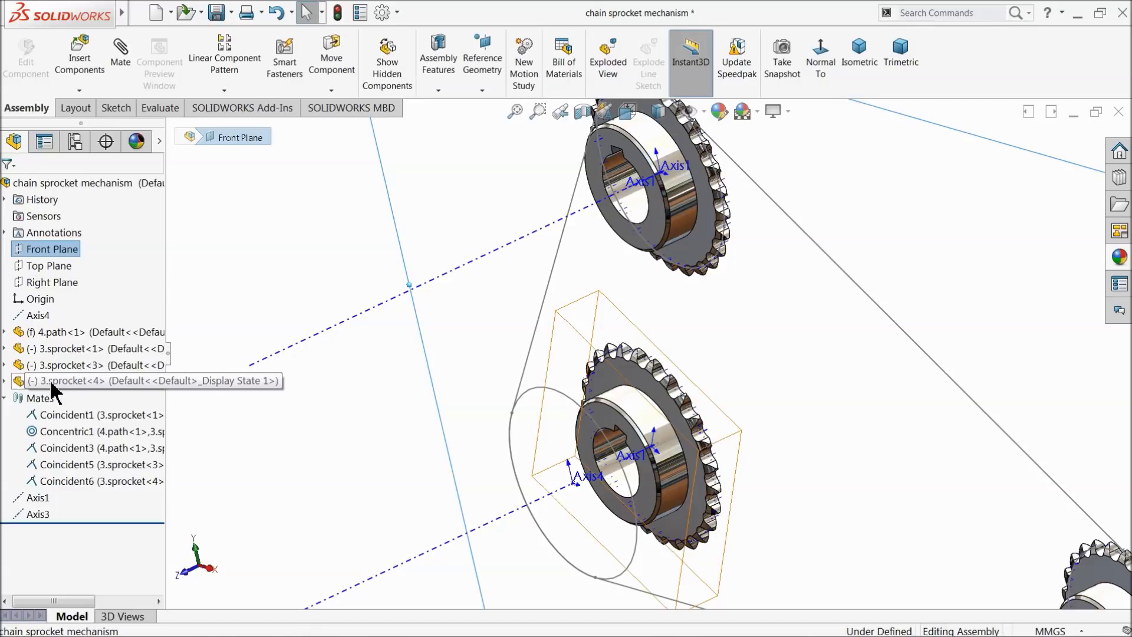
pyautogui.click(5, 381)
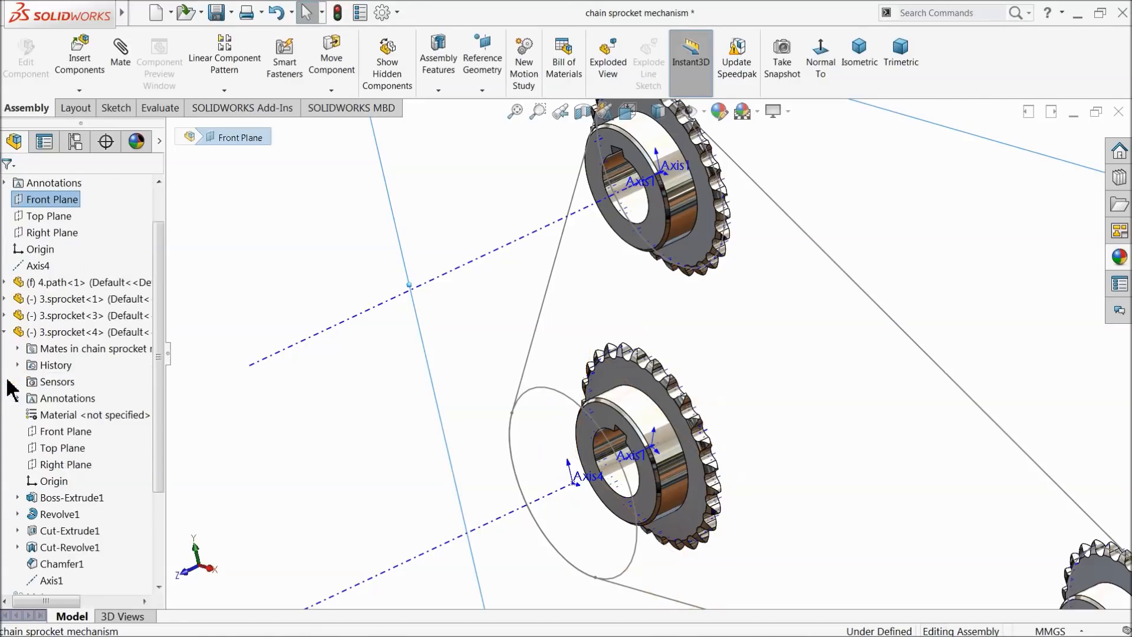
pyautogui.click(65, 431)
pyautogui.moveTo(360, 409); pyautogui.dragTo(407, 389, button='middle')
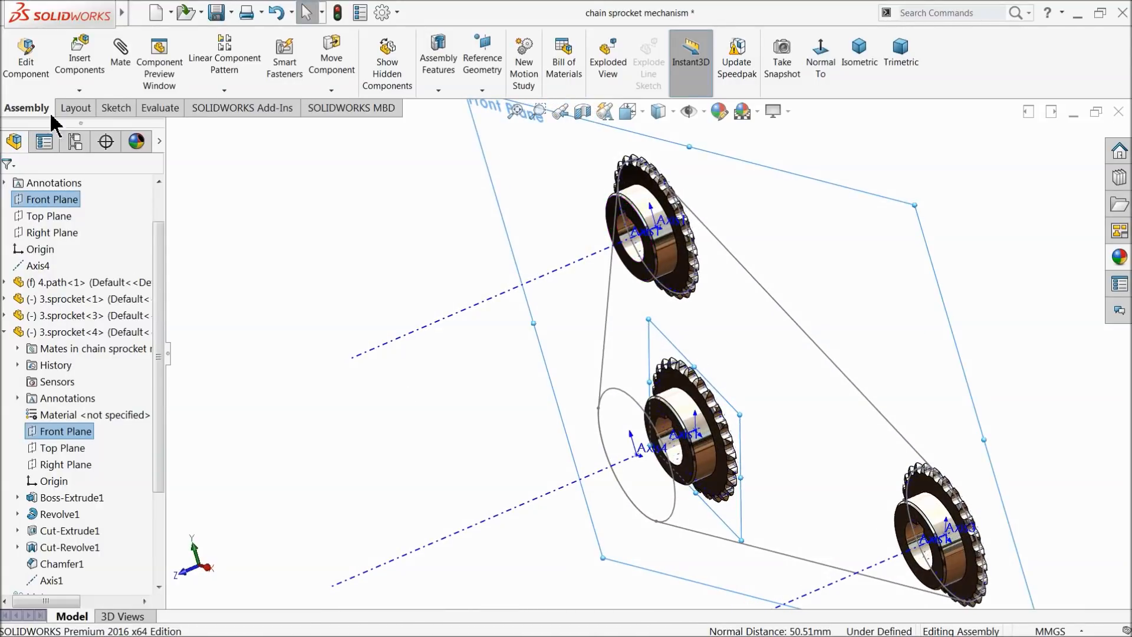
pyautogui.click(121, 52)
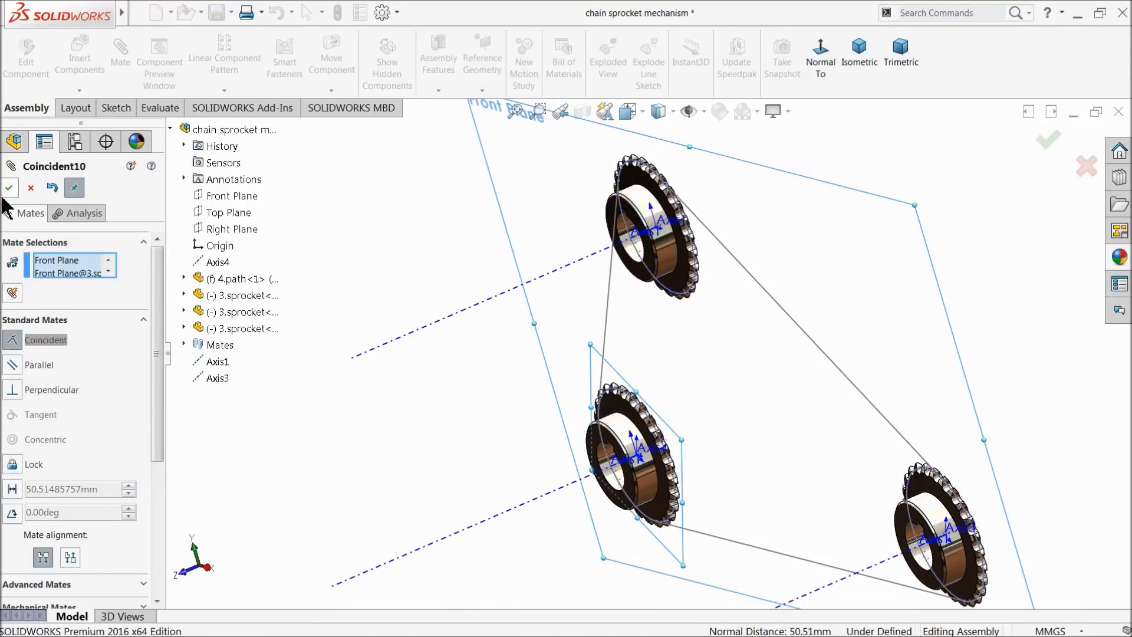
pyautogui.click(9, 188)
pyautogui.moveTo(440, 380); pyautogui.dragTo(536, 404, button='middle')
pyautogui.scroll(-4, 536, 404)
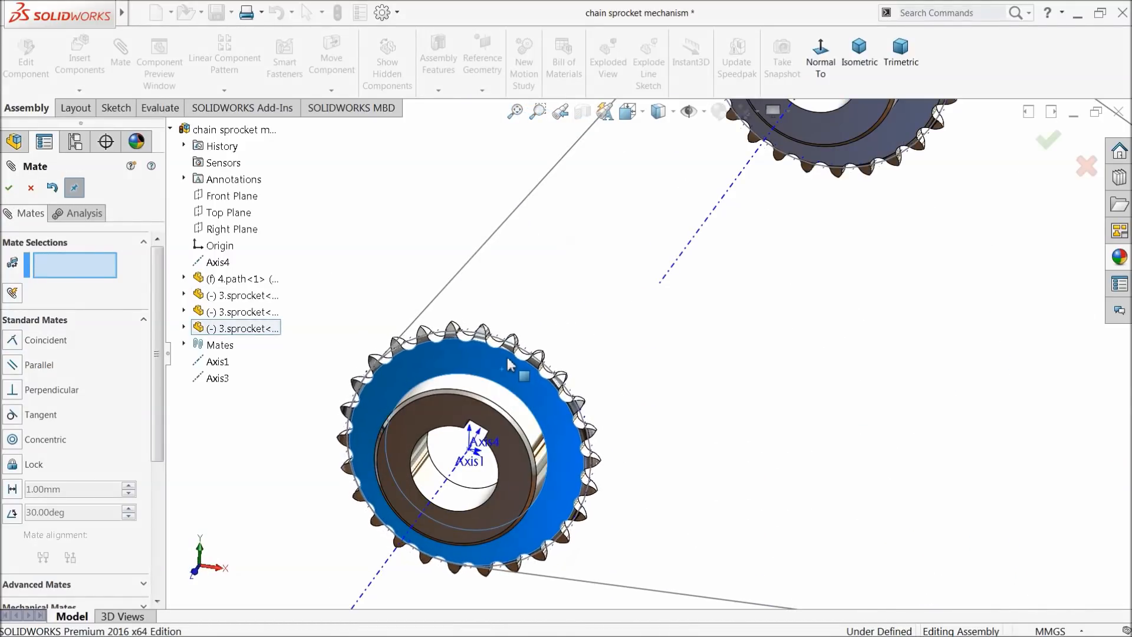
pyautogui.moveTo(623, 407); pyautogui.dragTo(589, 423, button='middle')
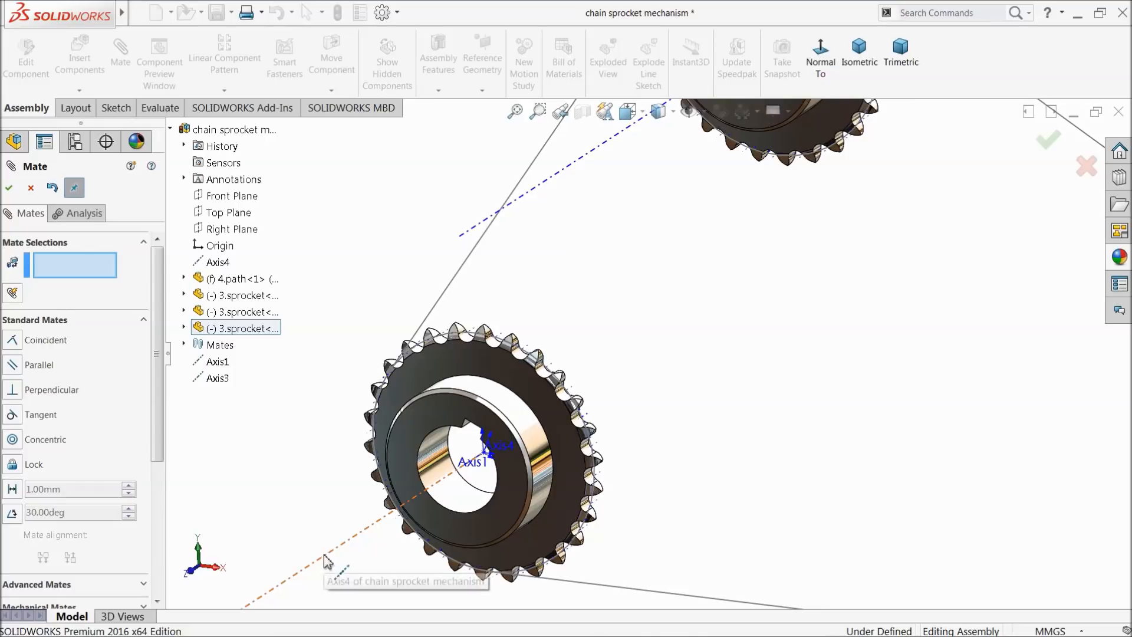
pyautogui.click(31, 188)
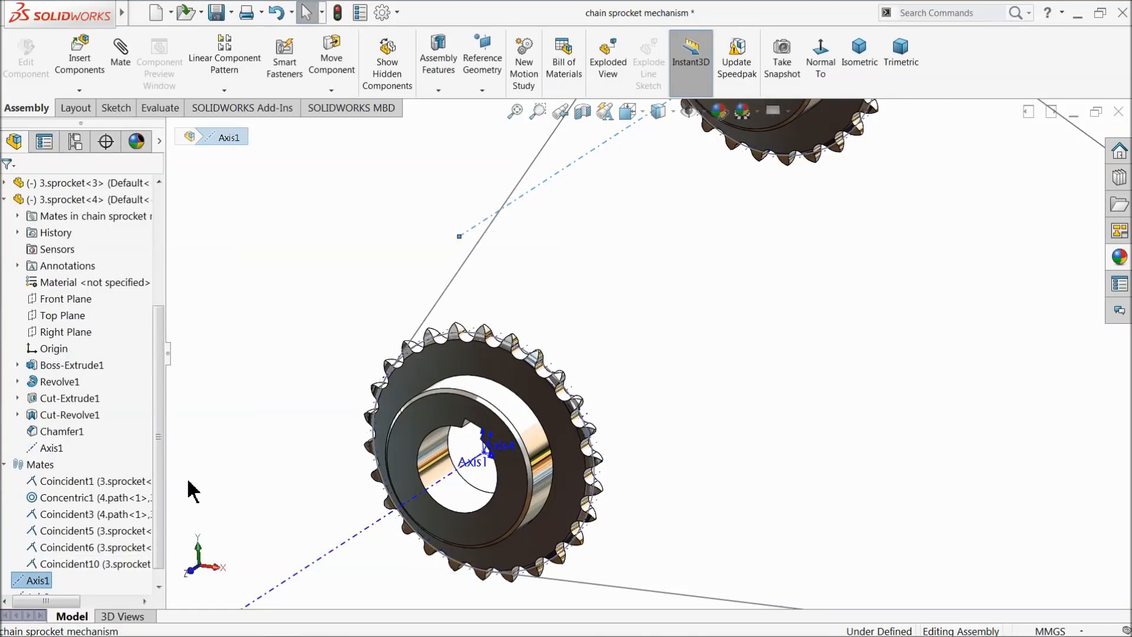
# Hide the assembly's reference axes Axis4, Axis1 and Axis3
pyautogui.scroll(-1, 158, 507)
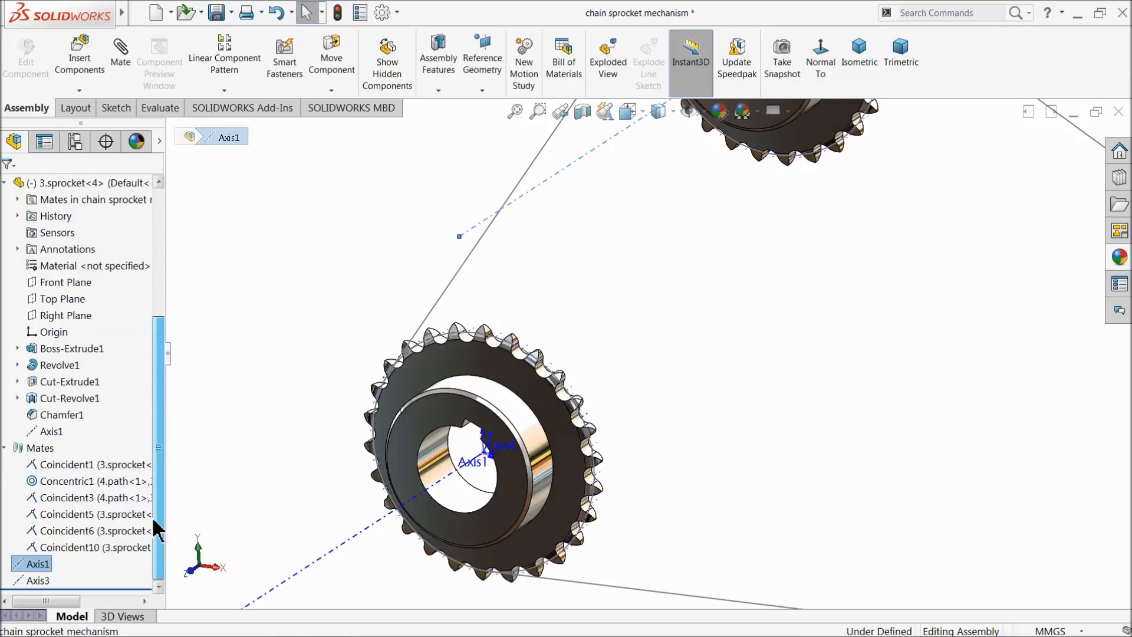
pyautogui.click(4, 183)
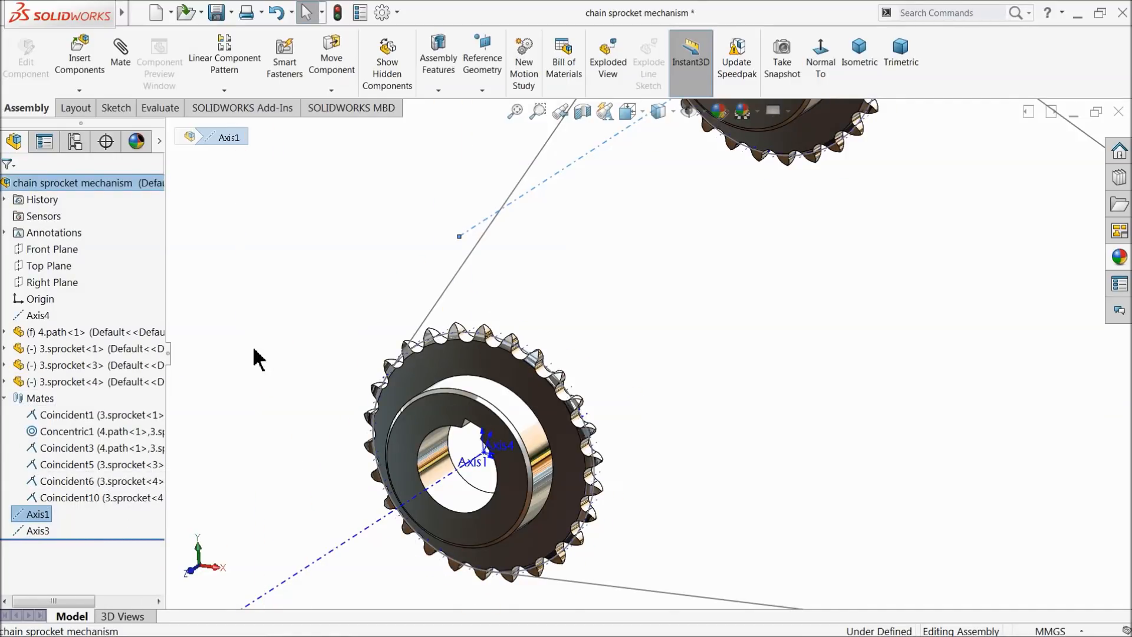
pyautogui.click(37, 315)
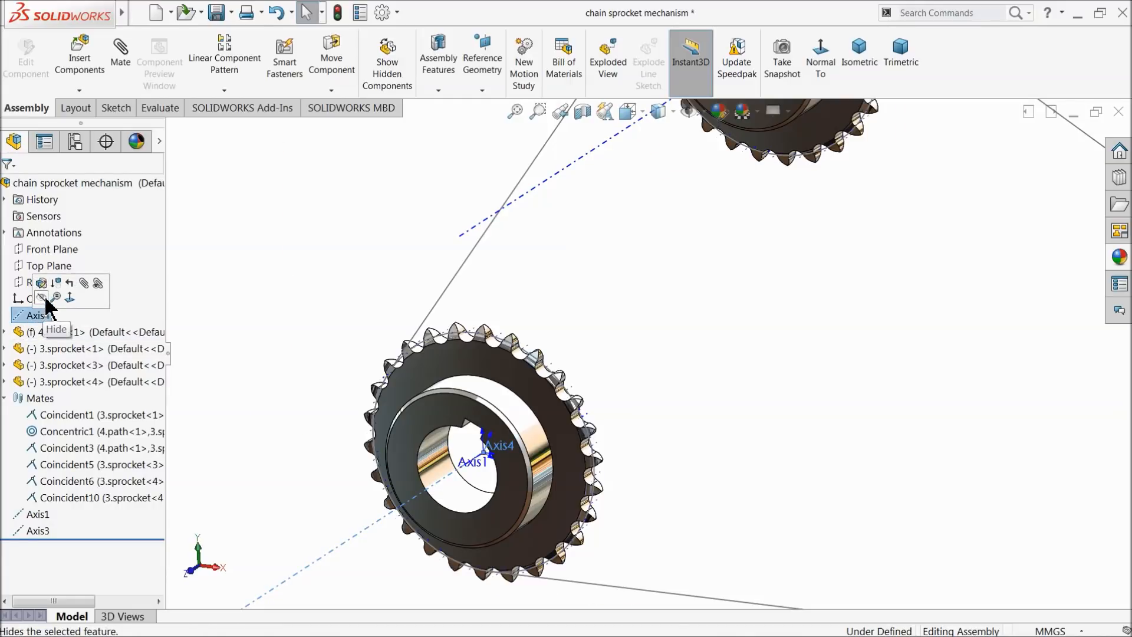
pyautogui.click(44, 299)
pyautogui.click(17, 515)
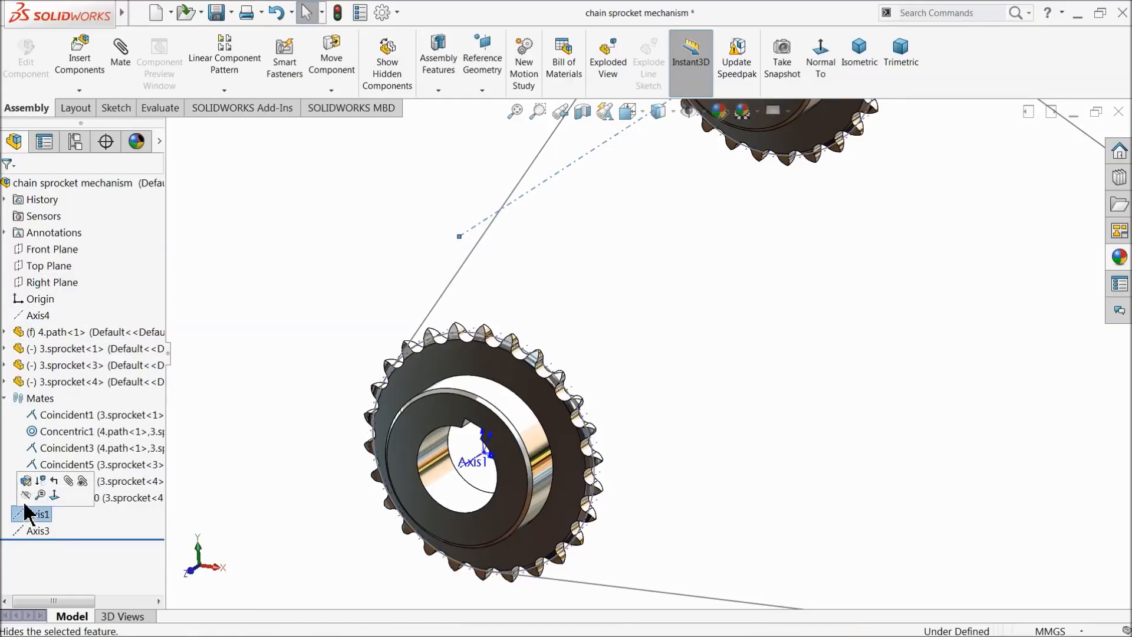
pyautogui.click(26, 496)
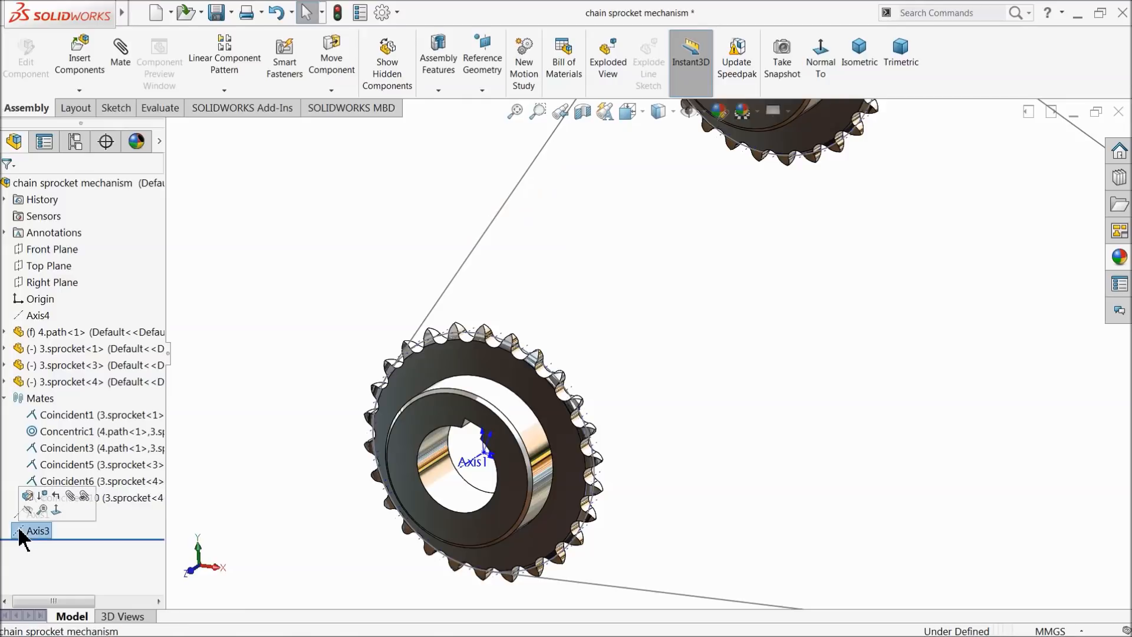
pyautogui.scroll(3, 313, 283)
pyautogui.moveTo(323, 349); pyautogui.dragTo(368, 378, button='middle')
pyautogui.press('f')
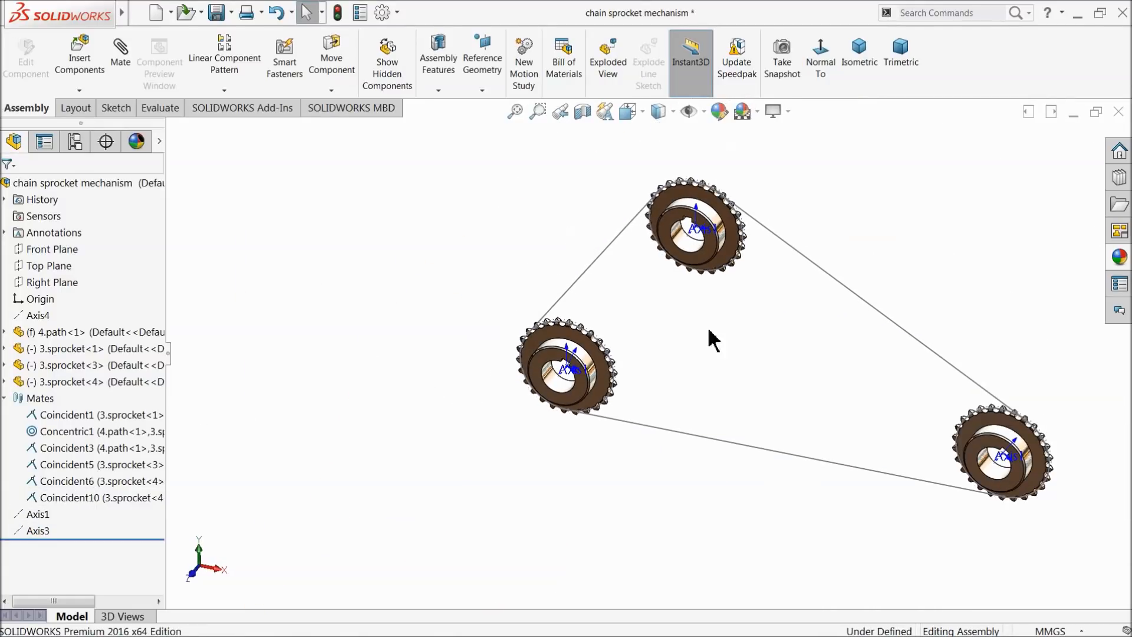
# Rotate the lower-left sprocket about its axis to test that it turns in place on the path
pyautogui.scroll(-2, 820, 287)
pyautogui.scroll(-4, 503, 395)
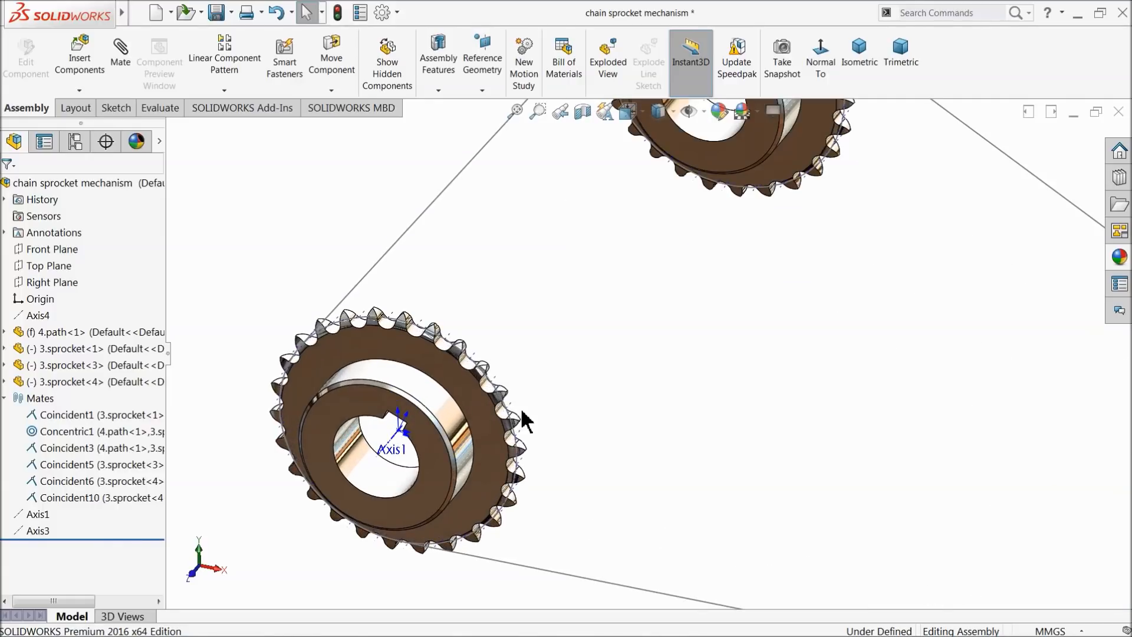
pyautogui.moveTo(547, 422); pyautogui.dragTo(543, 384, button='middle')
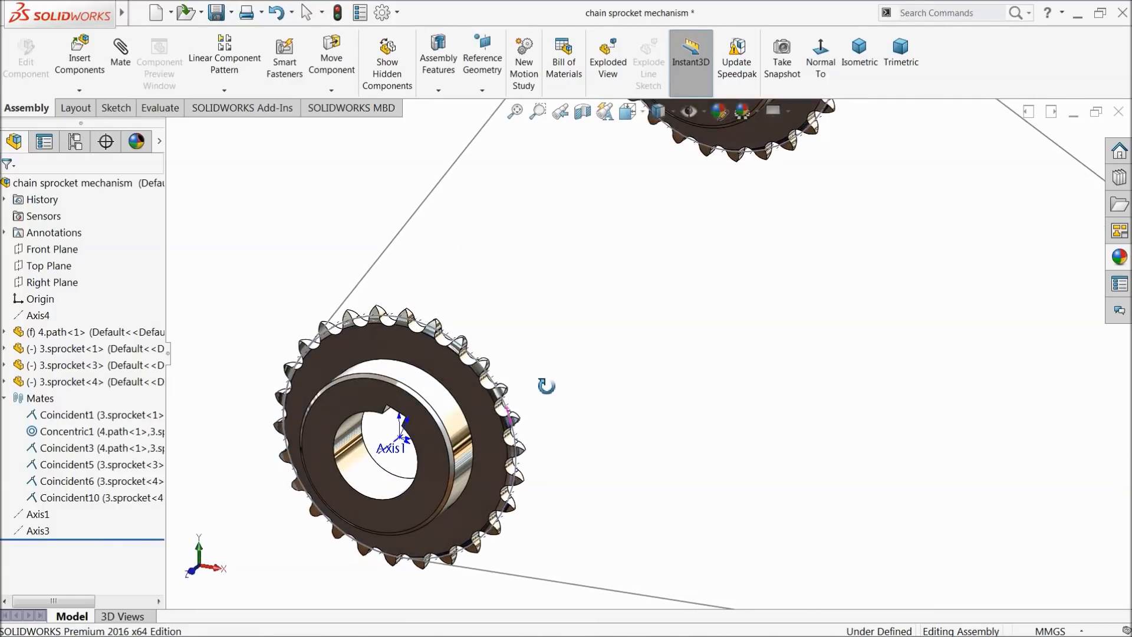
pyautogui.scroll(2, 505, 416)
pyautogui.scroll(3, 506, 416)
pyautogui.moveTo(601, 434); pyautogui.dragTo(707, 413, button='middle')
pyautogui.scroll(-2, 794, 341)
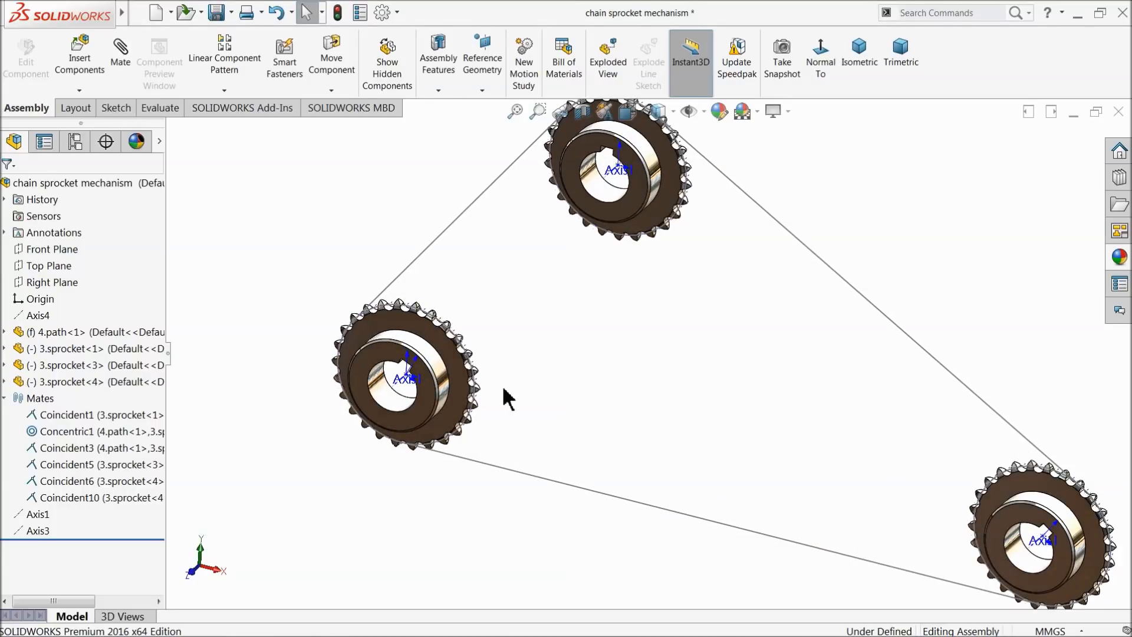
pyautogui.moveTo(446, 352); pyautogui.dragTo(406, 448)
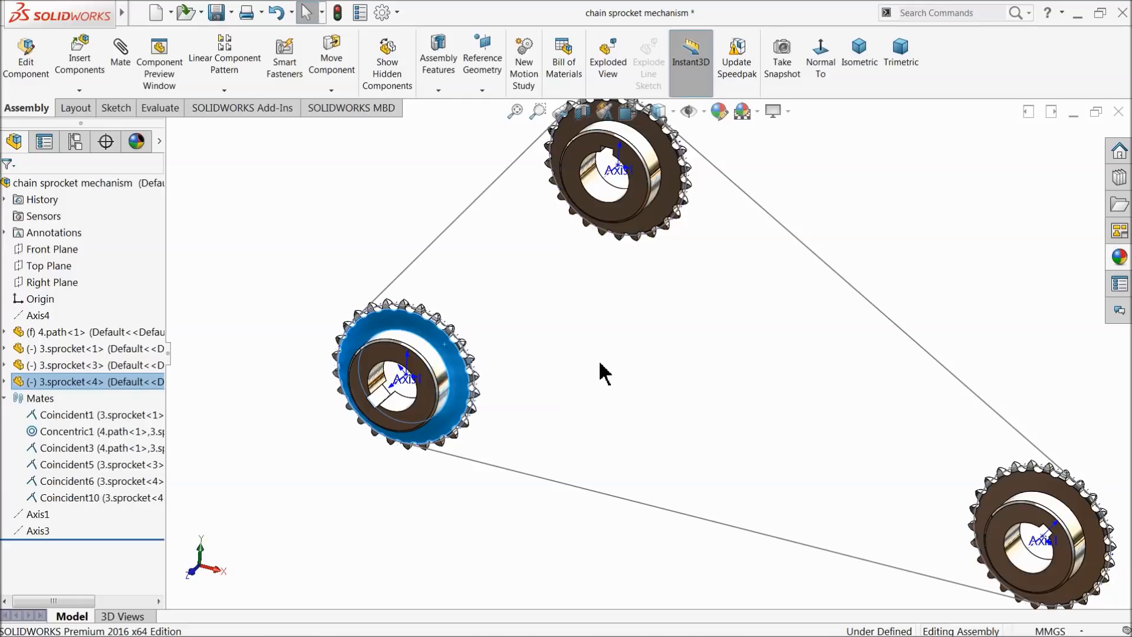
pyautogui.click(606, 292)
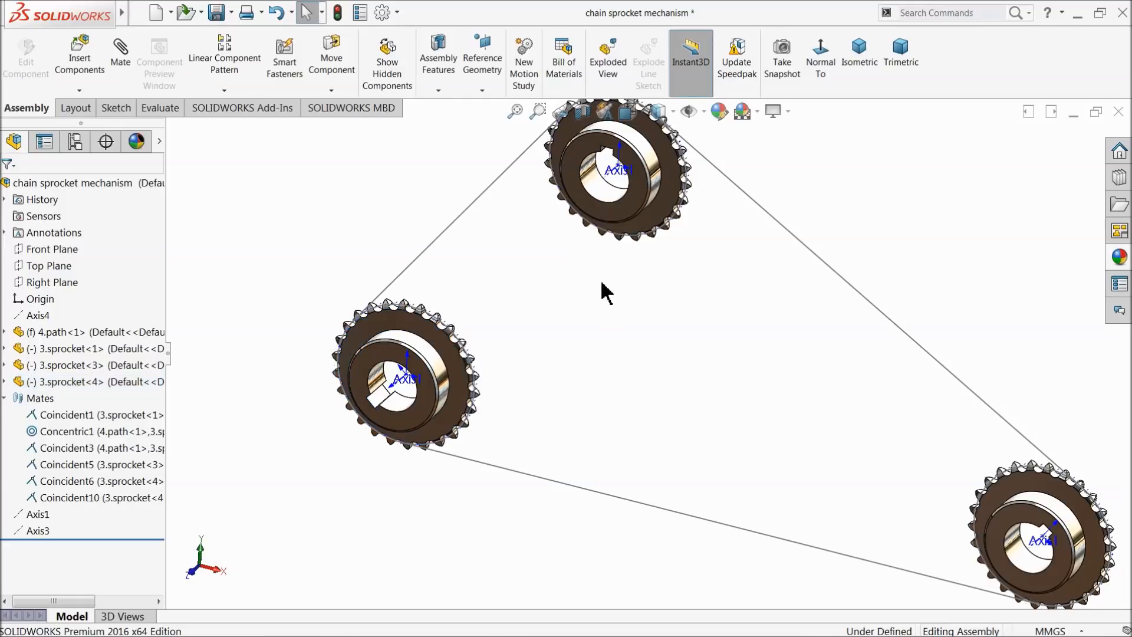
# Expand the 4.path component and highlight its Sketch2 to check the chain path around the sprockets
pyautogui.click(64, 334)
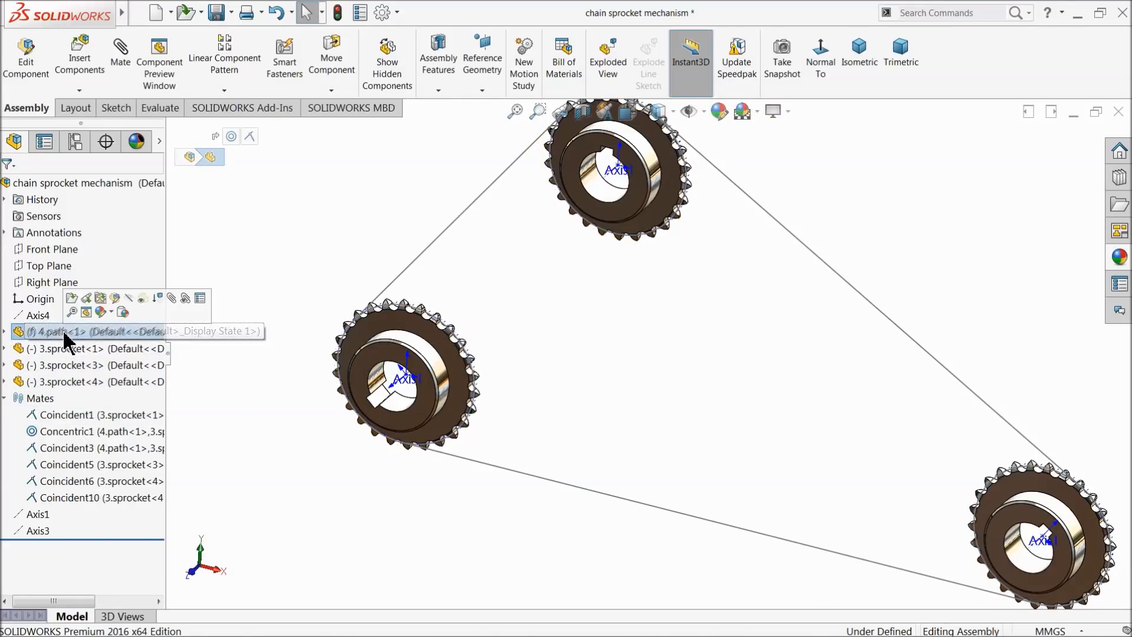
pyautogui.click(4, 332)
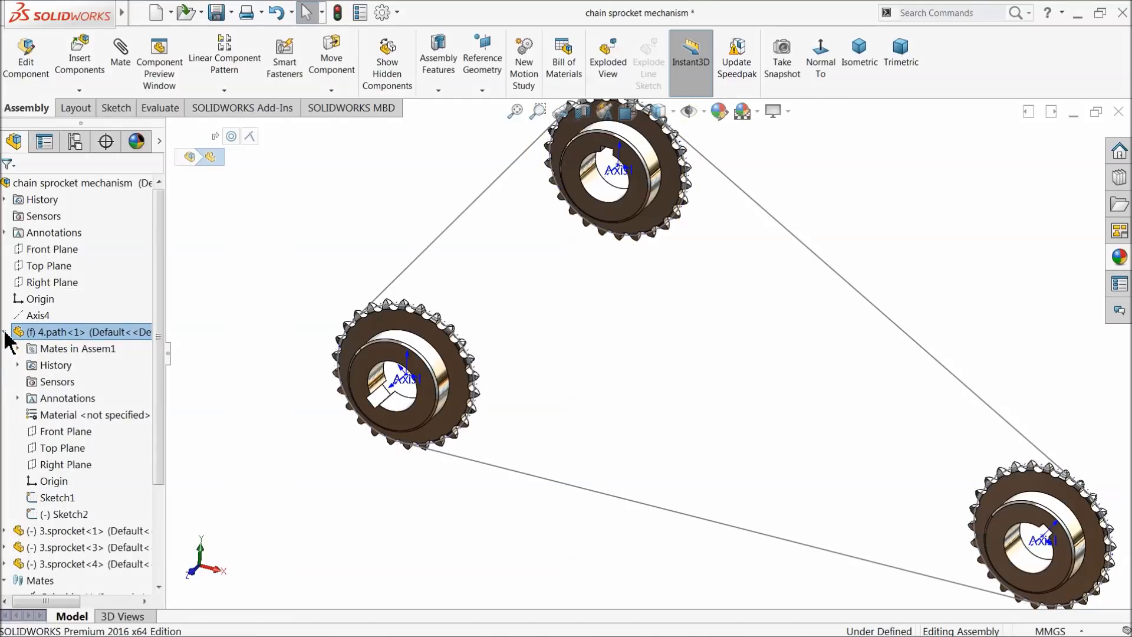
pyautogui.click(62, 514)
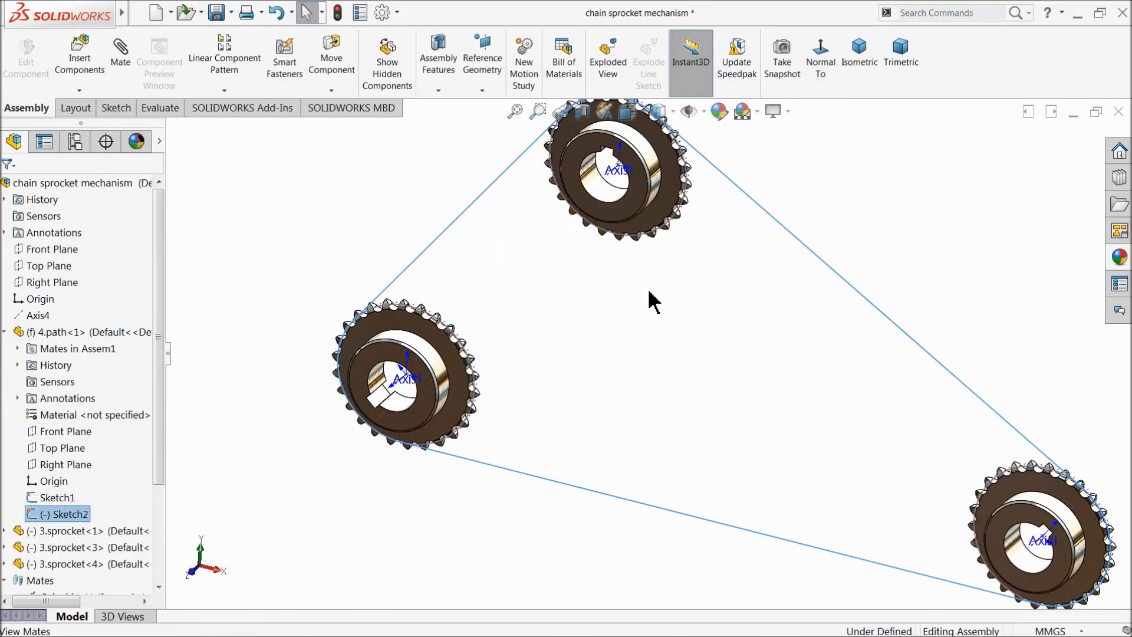
pyautogui.scroll(2, 649, 292)
pyautogui.scroll(-2, 719, 304)
pyautogui.click(482, 91)
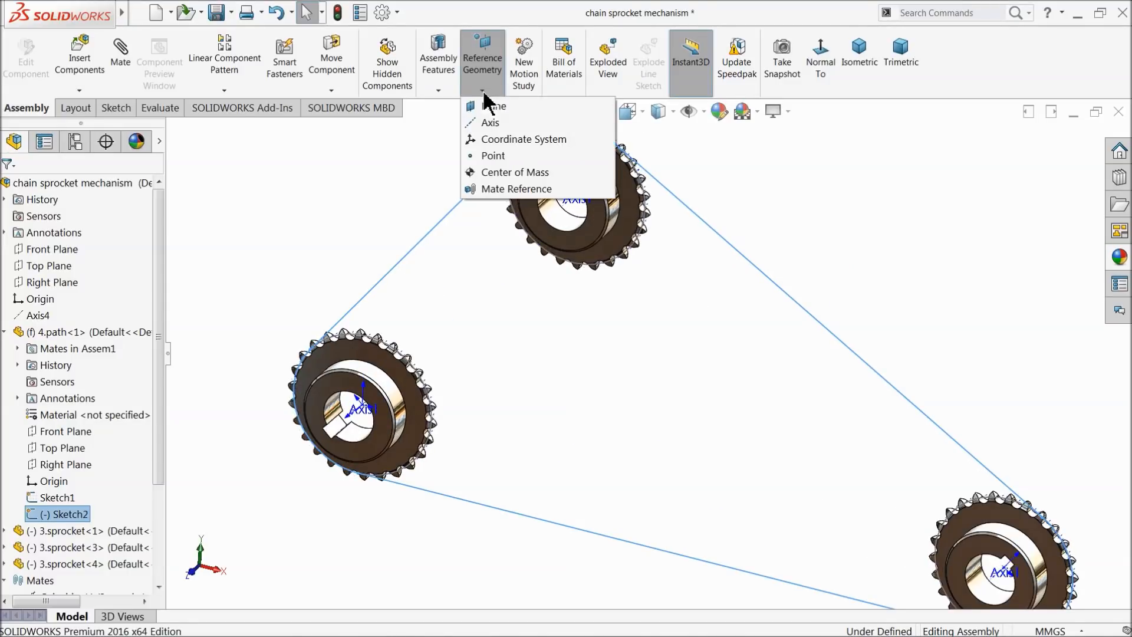
pyautogui.click(438, 90)
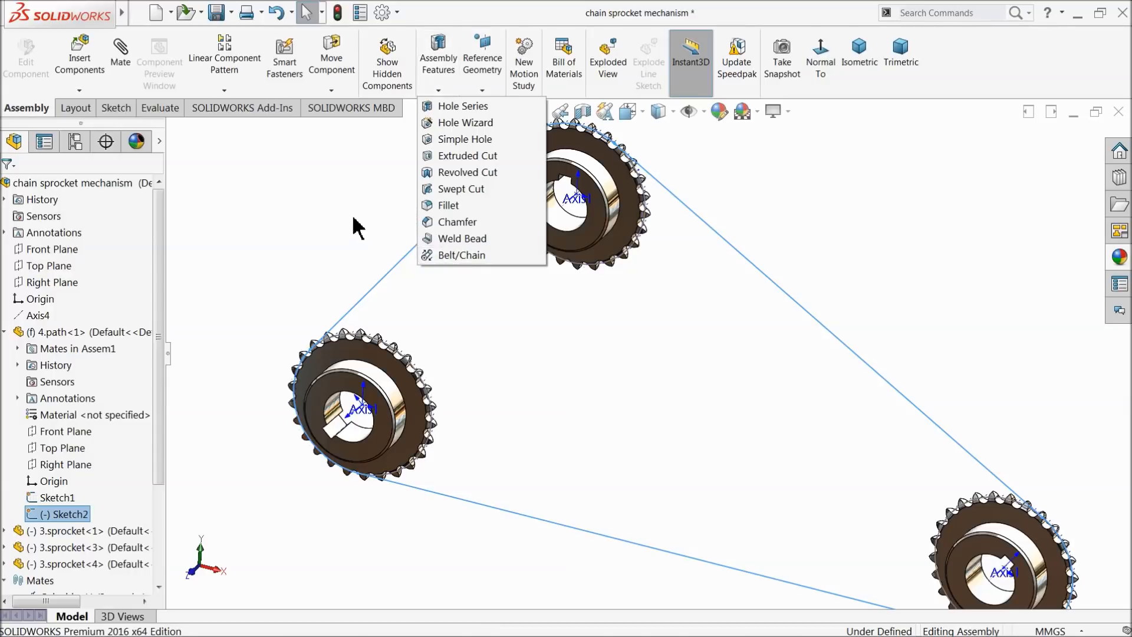
pyautogui.click(375, 233)
# Start a Belt/Chain feature with the upper sprocket's circular root edge as the first belt member
pyautogui.click(438, 89)
pyautogui.click(452, 254)
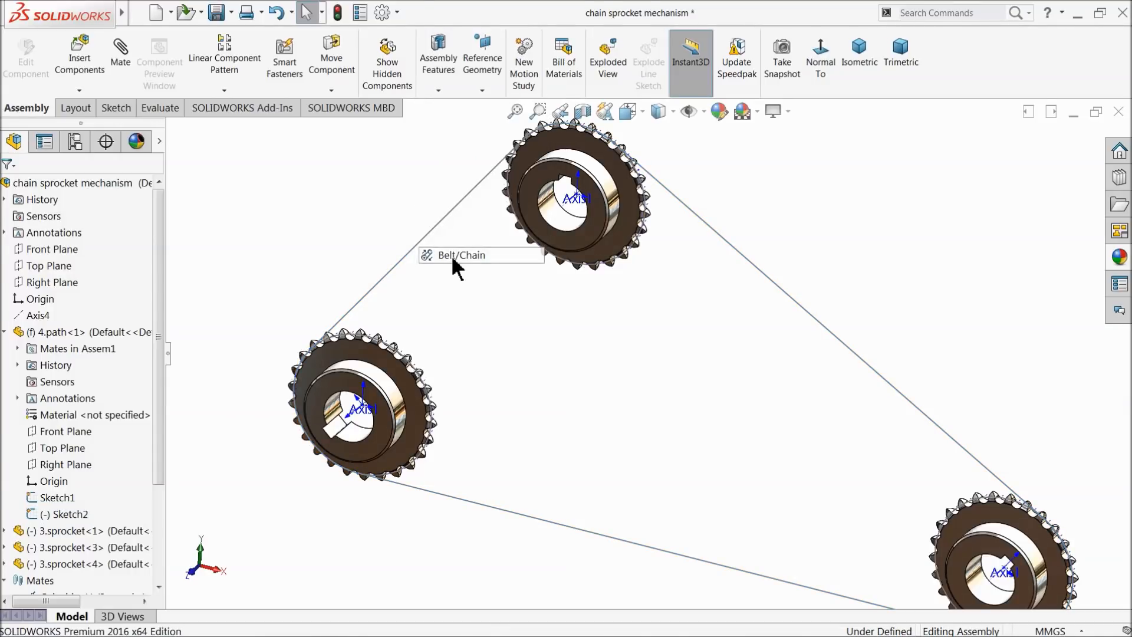
pyautogui.scroll(-8, 590, 244)
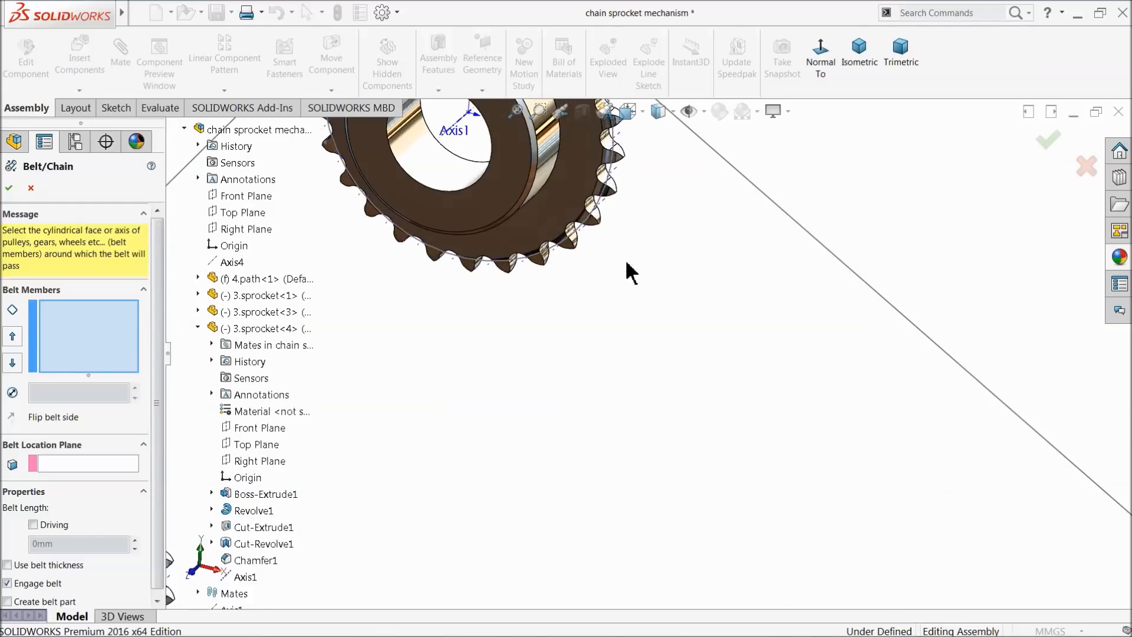
pyautogui.scroll(-3, 590, 244)
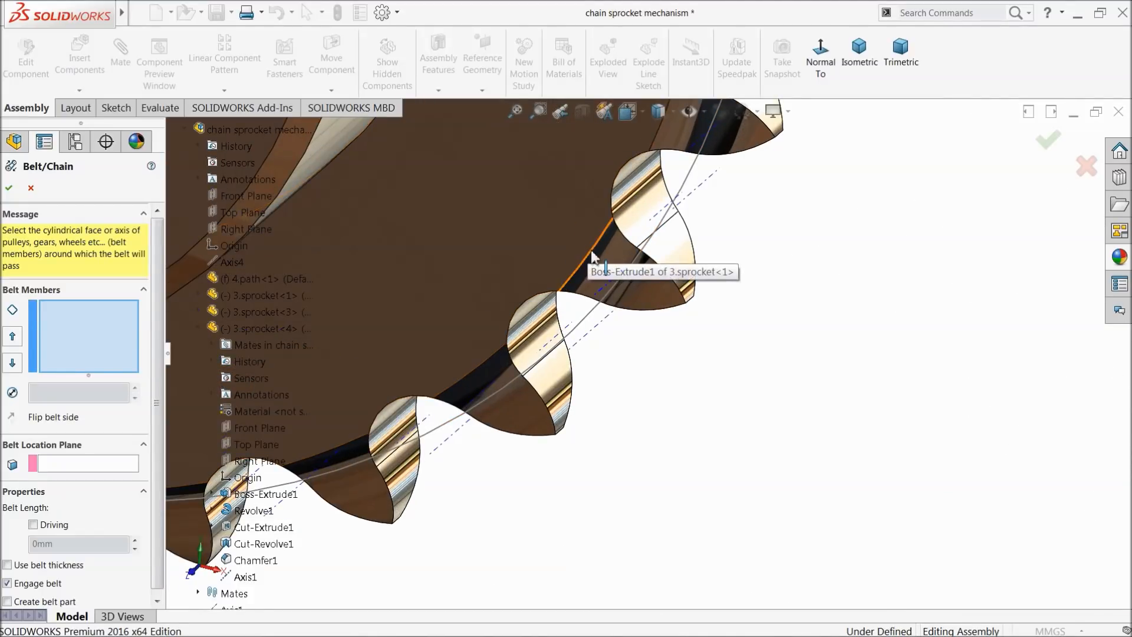
pyautogui.click(593, 254)
pyautogui.scroll(10, 591, 316)
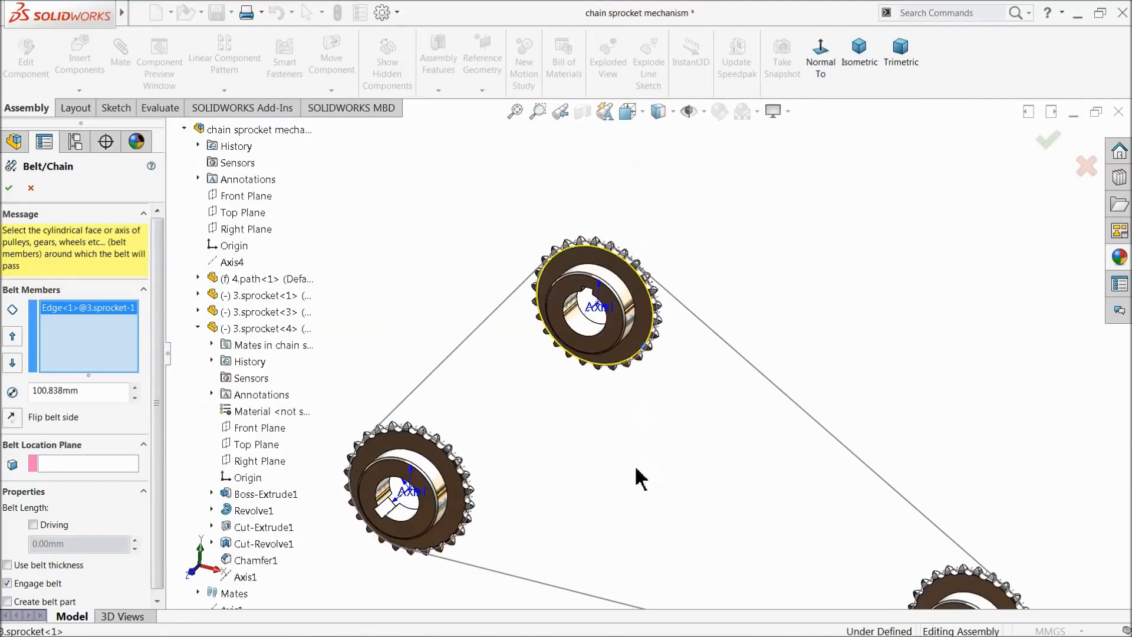
# Add the root edges of the lower-left and lower-right sprockets as belt members and create the engaged belt
pyautogui.scroll(-8, 485, 511)
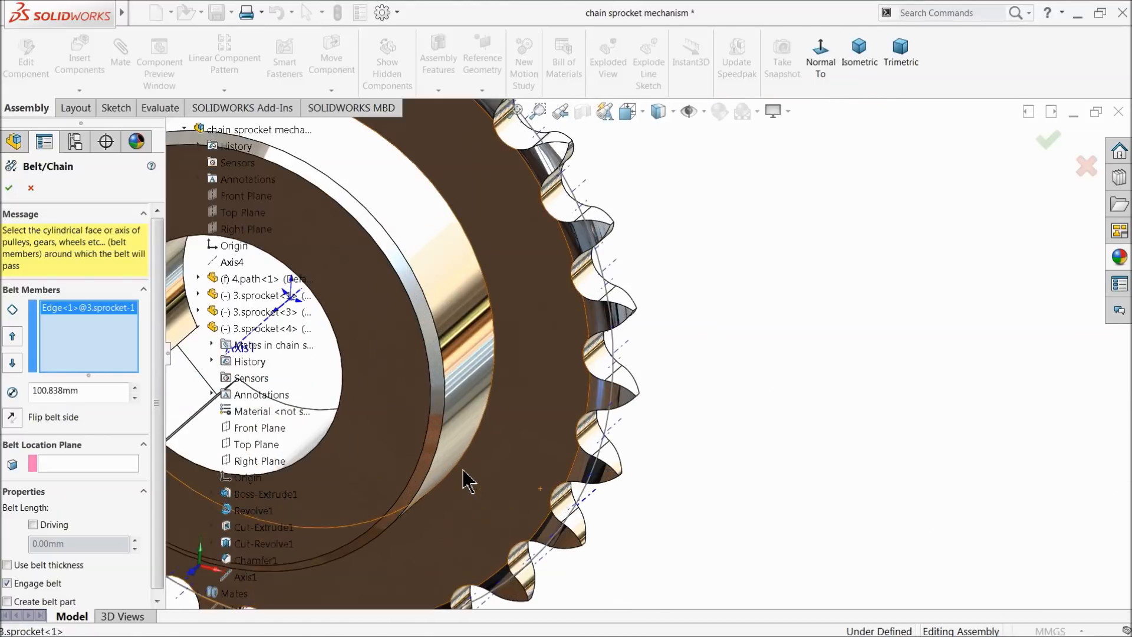
pyautogui.click(589, 404)
pyautogui.scroll(10, 713, 425)
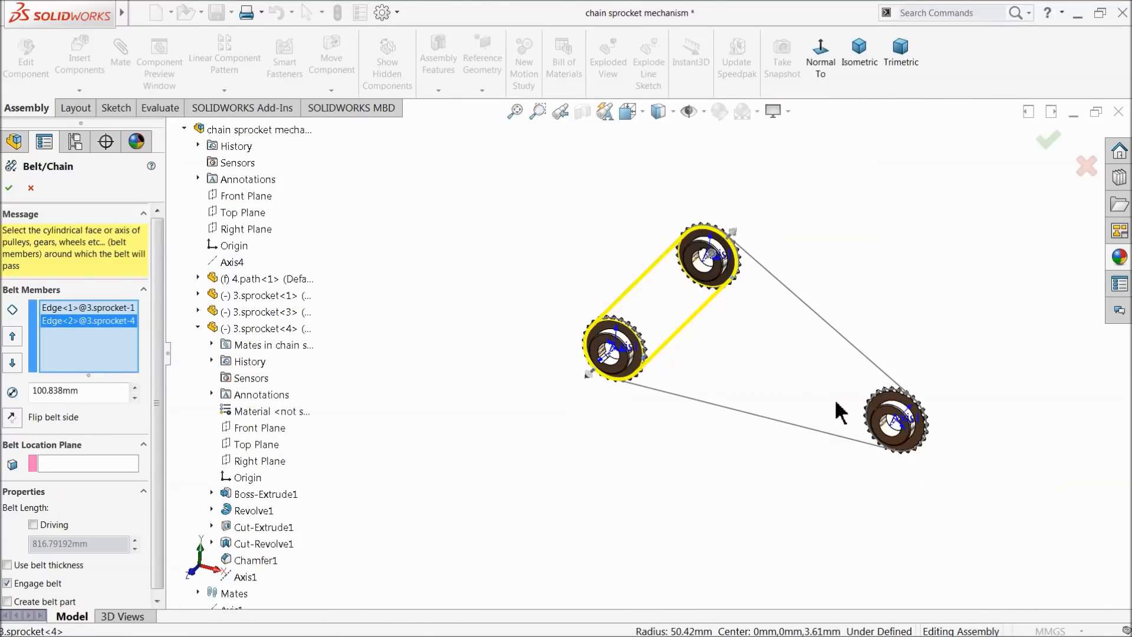
pyautogui.scroll(-10, 840, 413)
pyautogui.scroll(-5, 889, 439)
pyautogui.click(950, 453)
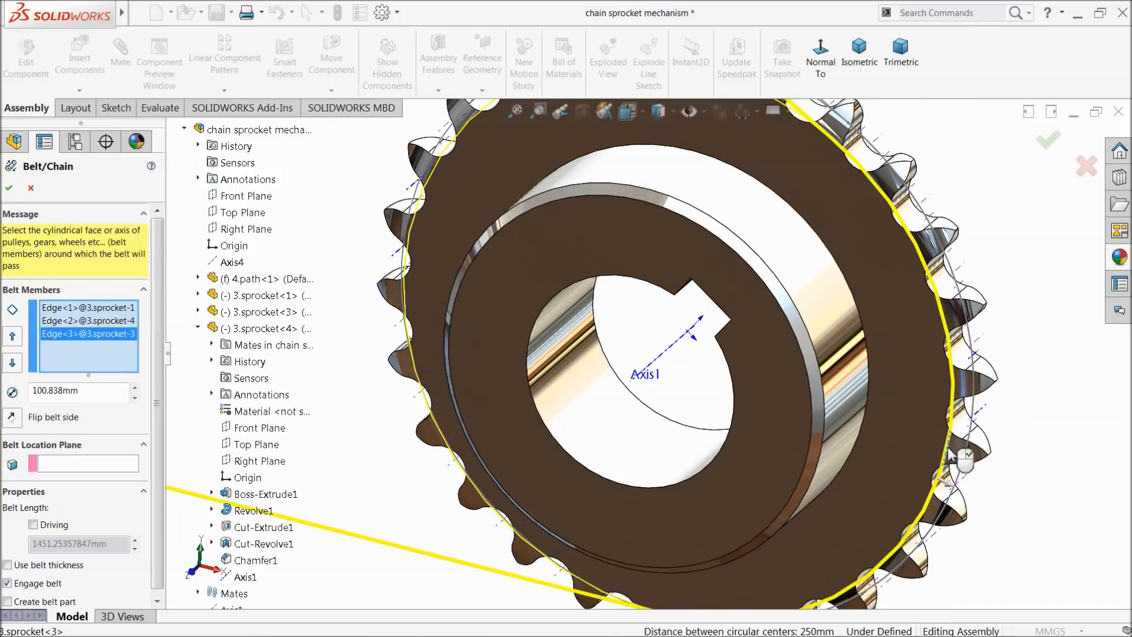
pyautogui.scroll(15, 950, 454)
pyautogui.scroll(-6, 542, 322)
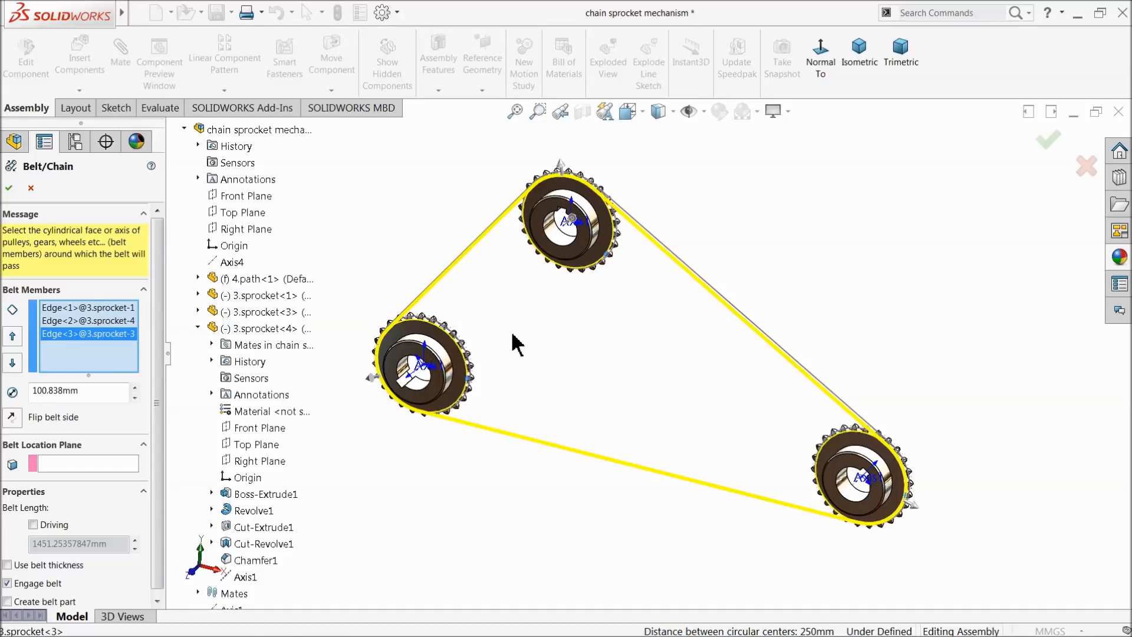
pyautogui.scroll(-2, 467, 331)
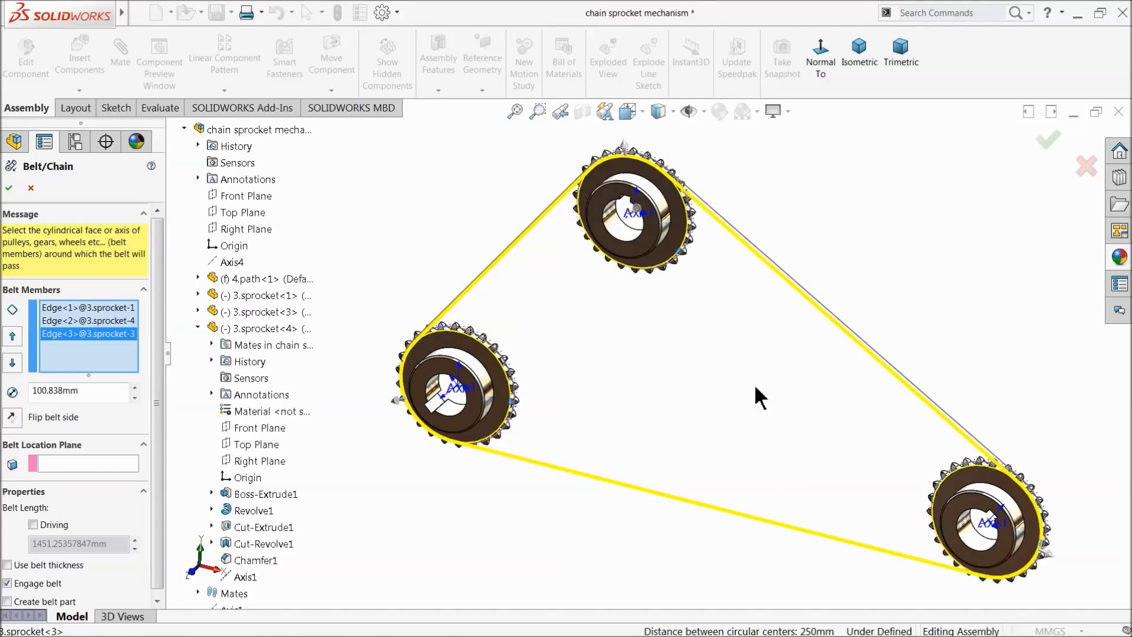
pyautogui.click(10, 189)
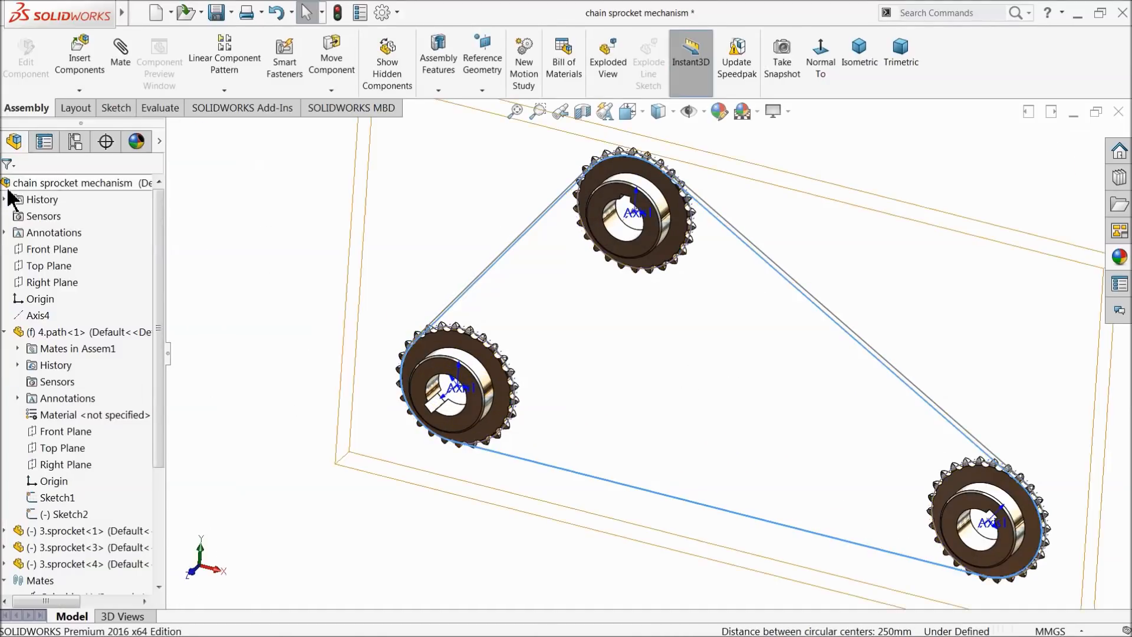
pyautogui.click(760, 380)
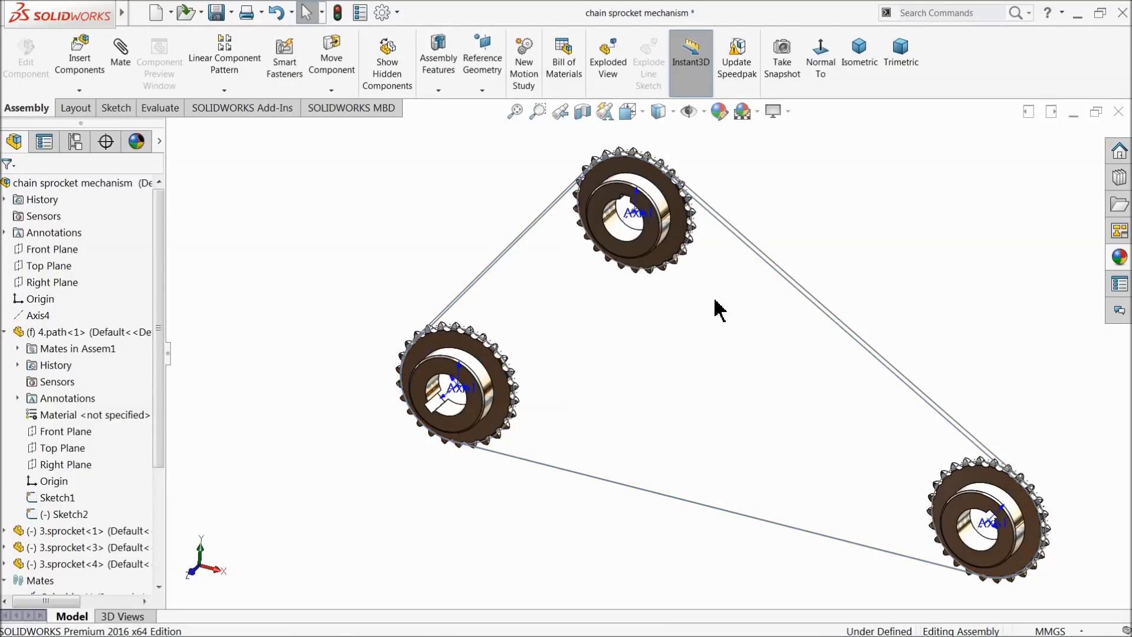
# Rotate the upper sprocket to test whether the belt drives the other two sprockets
pyautogui.moveTo(678, 235); pyautogui.dragTo(765, 291)
pyautogui.scroll(-2, 1031, 302)
pyautogui.scroll(2, 817, 331)
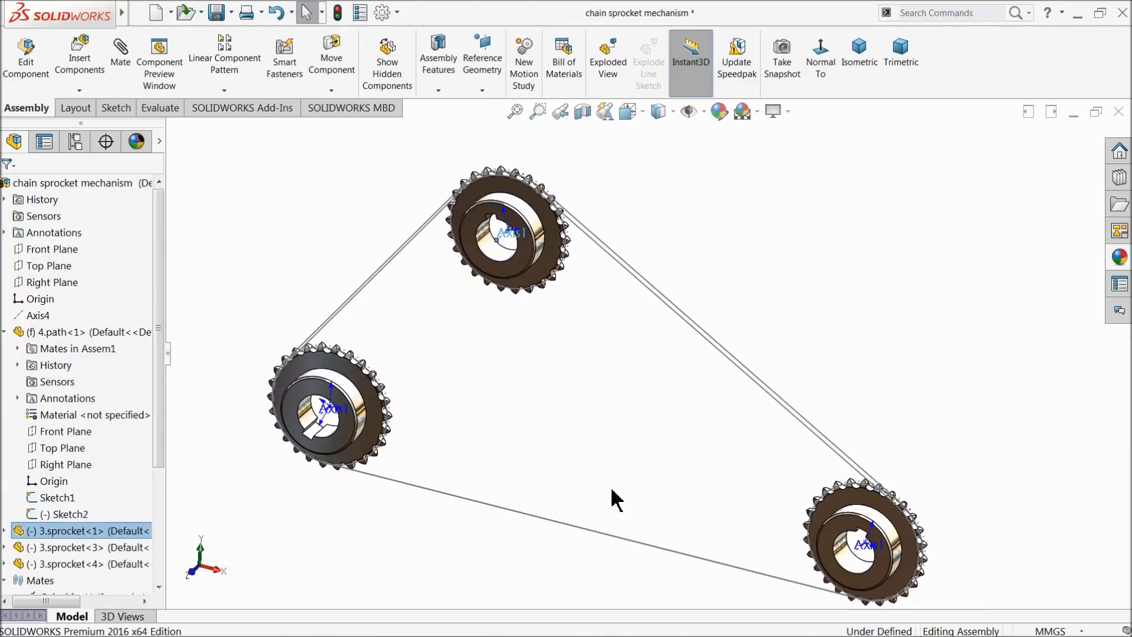
pyautogui.scroll(2, 612, 490)
pyautogui.scroll(-2, 595, 479)
pyautogui.moveTo(582, 367)
pyautogui.mouseDown(button='middle')
pyautogui.moveTo(581, 395)
pyautogui.moveTo(584, 361)
pyautogui.mouseUp(button='middle')
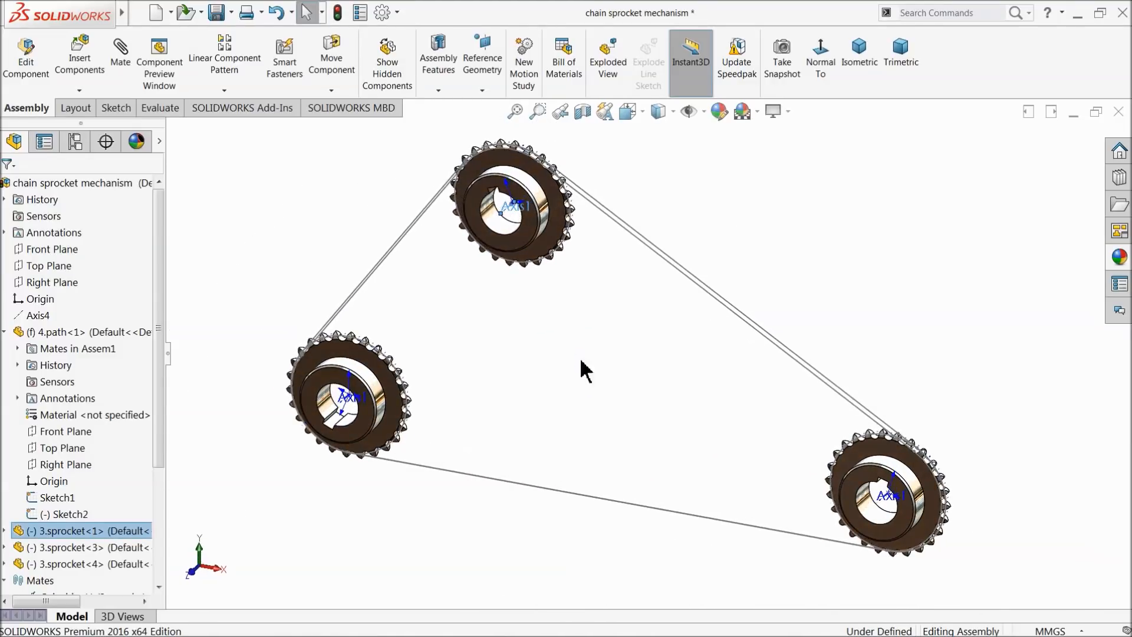
pyautogui.scroll(-1, 560, 308)
pyautogui.moveTo(530, 209); pyautogui.dragTo(592, 273)
# Rotate the lower-left sprocket by its keyway to test the belt-linked motion from that side
pyautogui.click(295, 454)
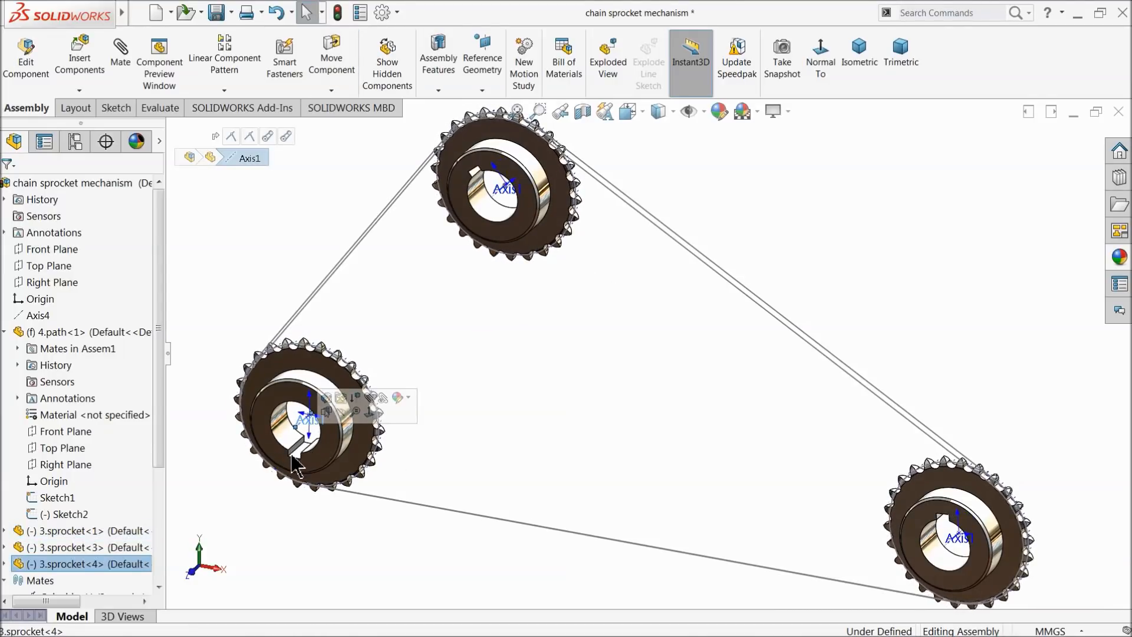
pyautogui.moveTo(290, 460); pyautogui.dragTo(413, 380)
pyautogui.click(615, 405)
pyautogui.moveTo(614, 403); pyautogui.dragTo(661, 416, button='middle')
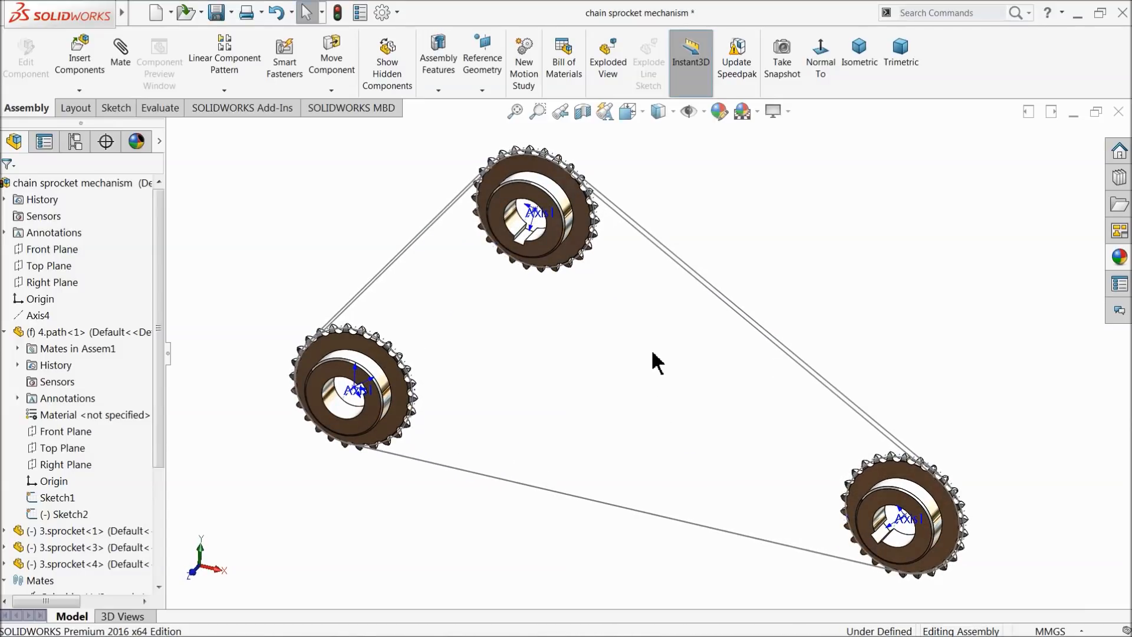
# Collapse the path component, examine the BeltMates1 mate and its available options, and collapse the Mates folder
pyautogui.scroll(-3, 652, 353)
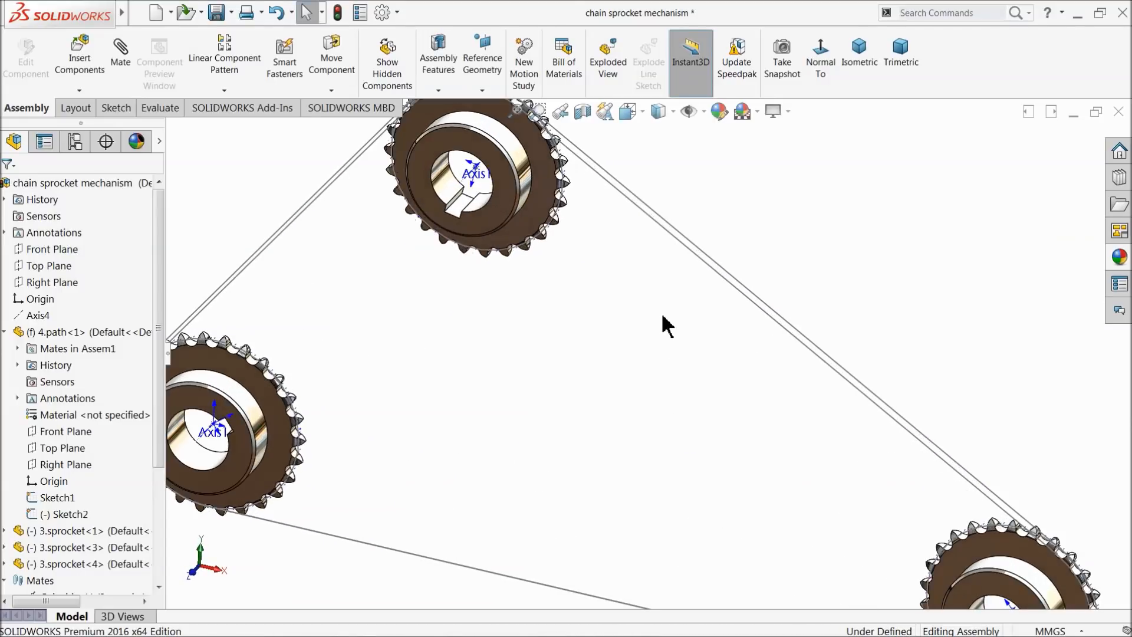
pyautogui.click(4, 332)
pyautogui.click(31, 518)
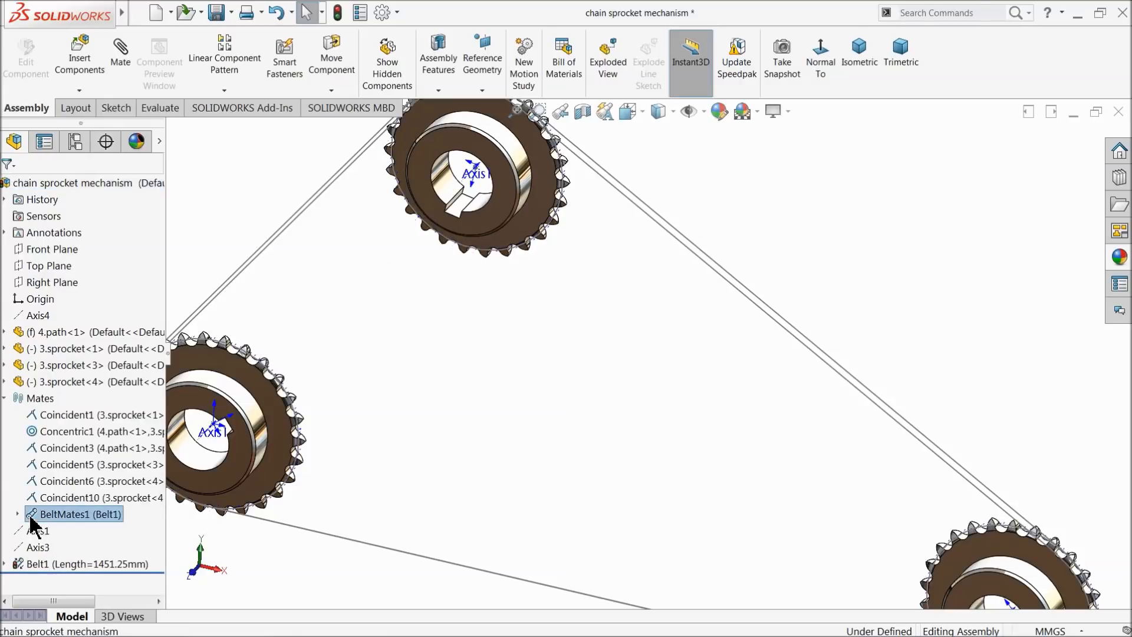
pyautogui.rightClick(32, 515)
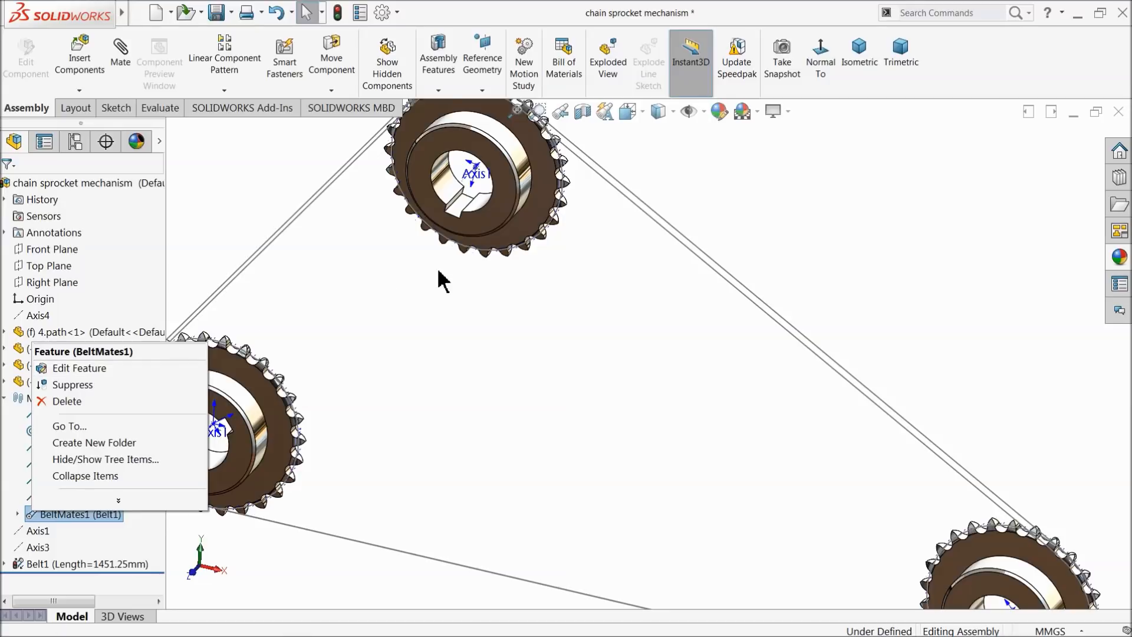
pyautogui.click(536, 331)
pyautogui.press('f')
pyautogui.moveTo(596, 415); pyautogui.dragTo(676, 395, button='middle')
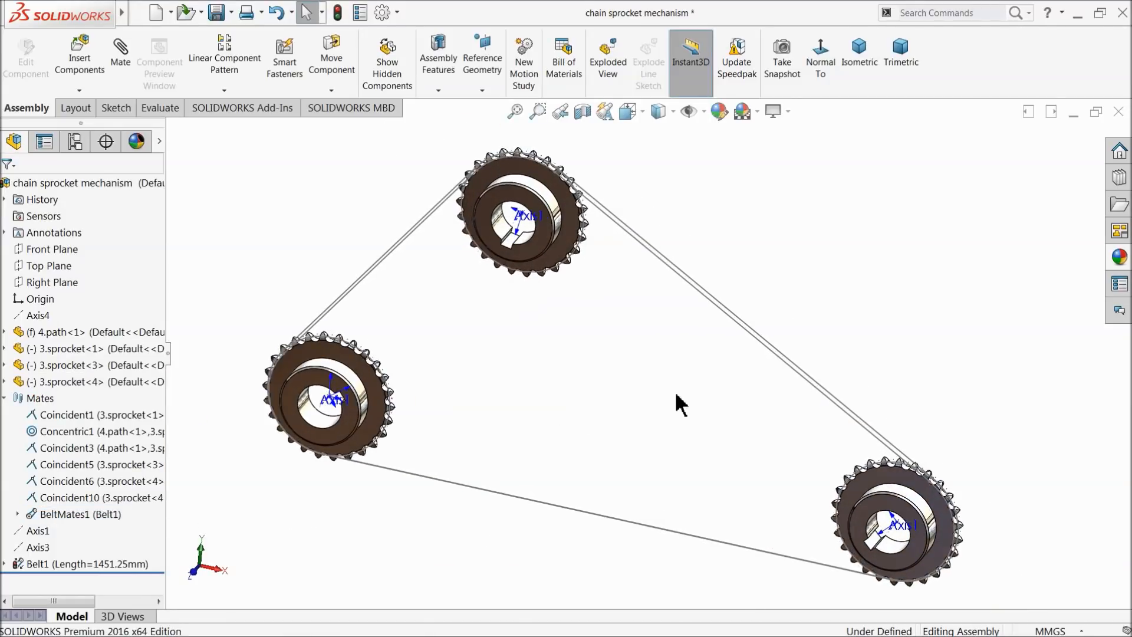
pyautogui.click(4, 399)
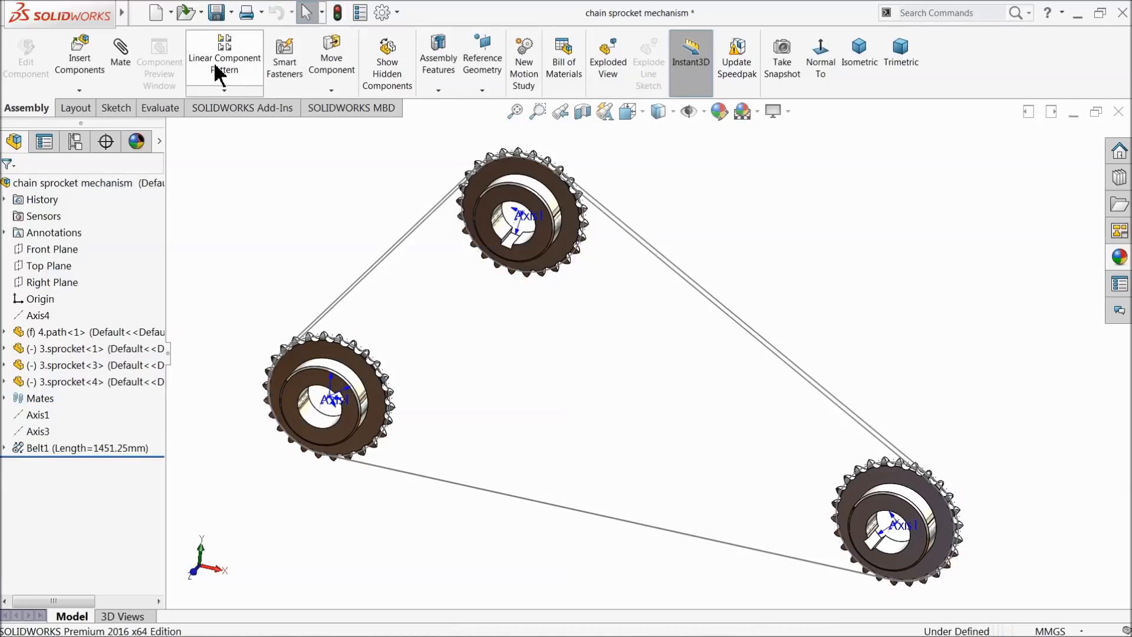
# Insert the 1.Outer Chain and 2.inner chain parts and place them side by side just below the path near the lower-right sprocket
pyautogui.click(79, 56)
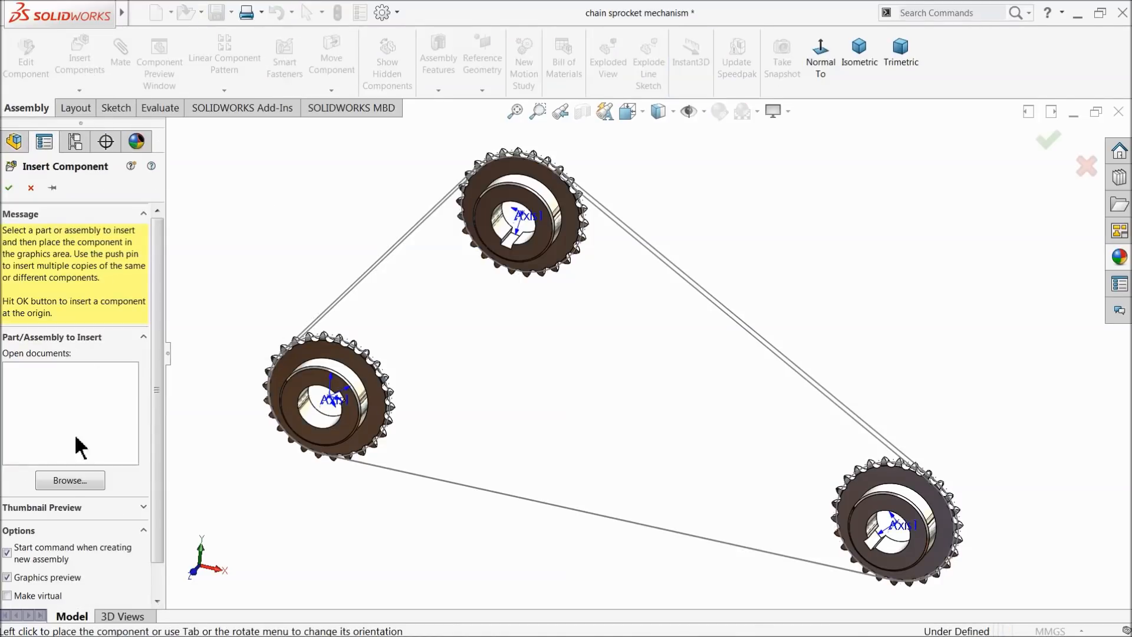
pyautogui.click(66, 480)
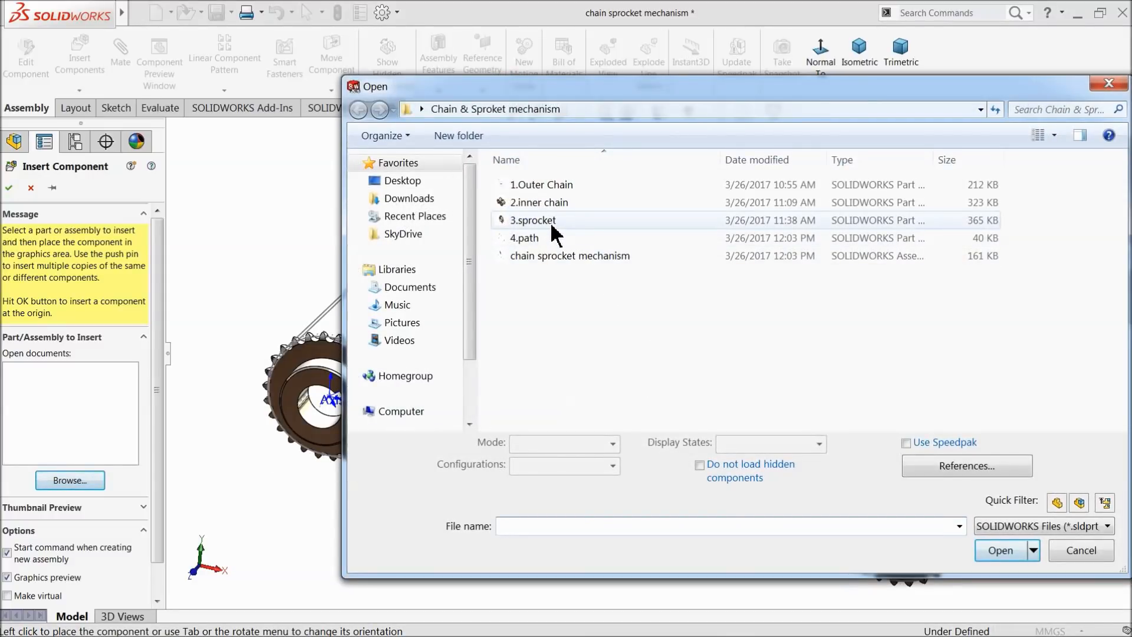
pyautogui.click(536, 184)
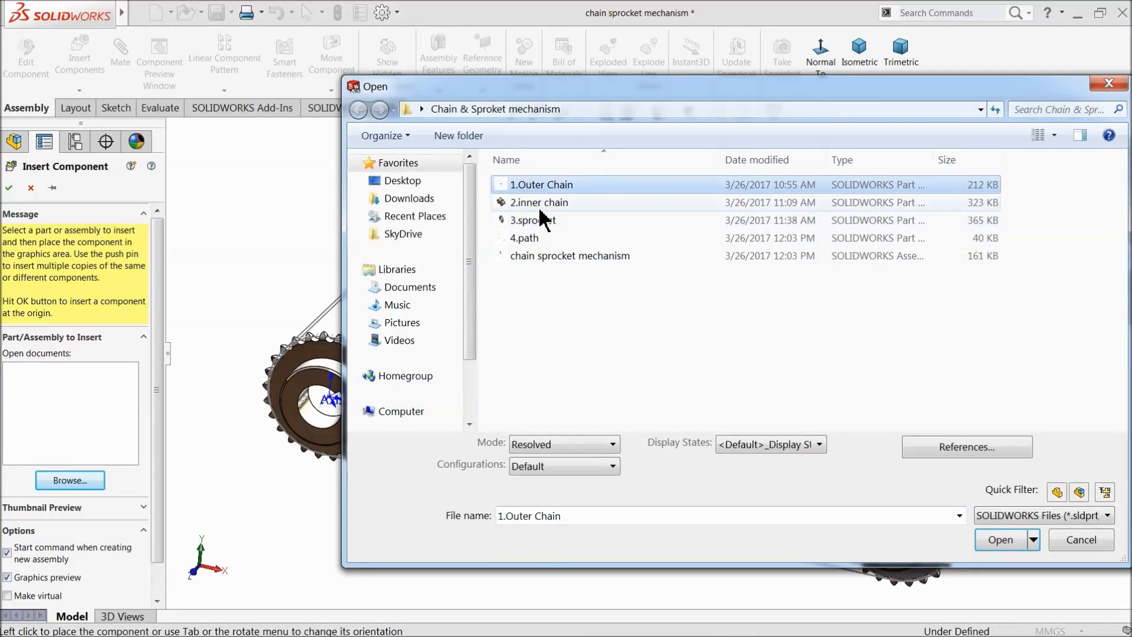
pyautogui.keyDown('ctrl'); pyautogui.click(536, 201); pyautogui.keyUp('ctrl')
pyautogui.click(1000, 550)
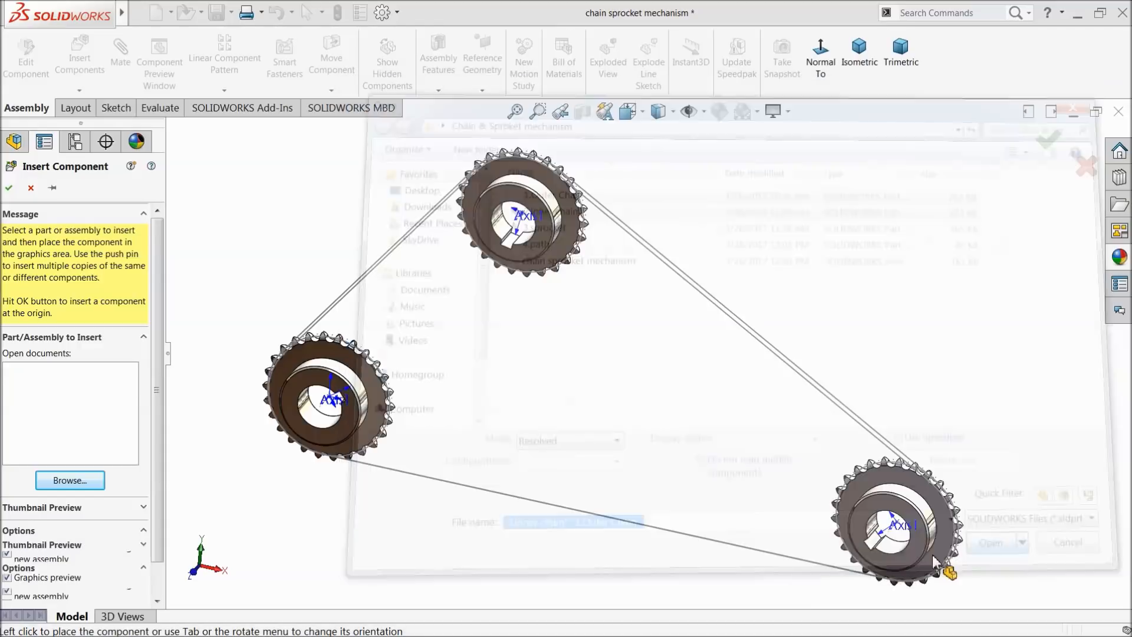
pyautogui.scroll(-3, 749, 536)
pyautogui.scroll(-3, 741, 534)
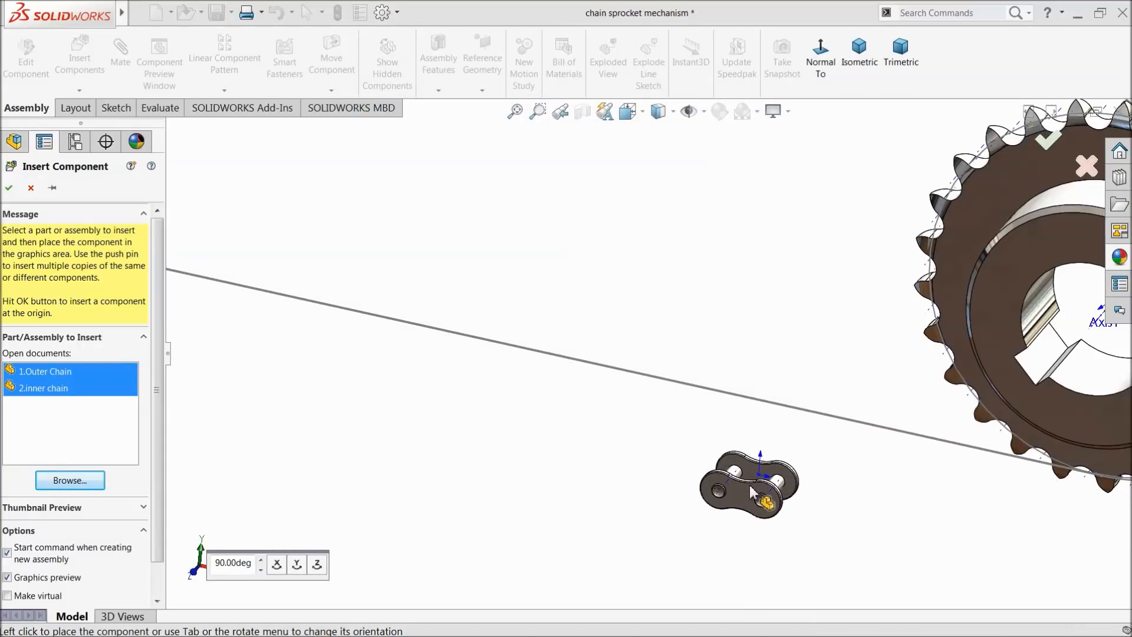
pyautogui.click(745, 484)
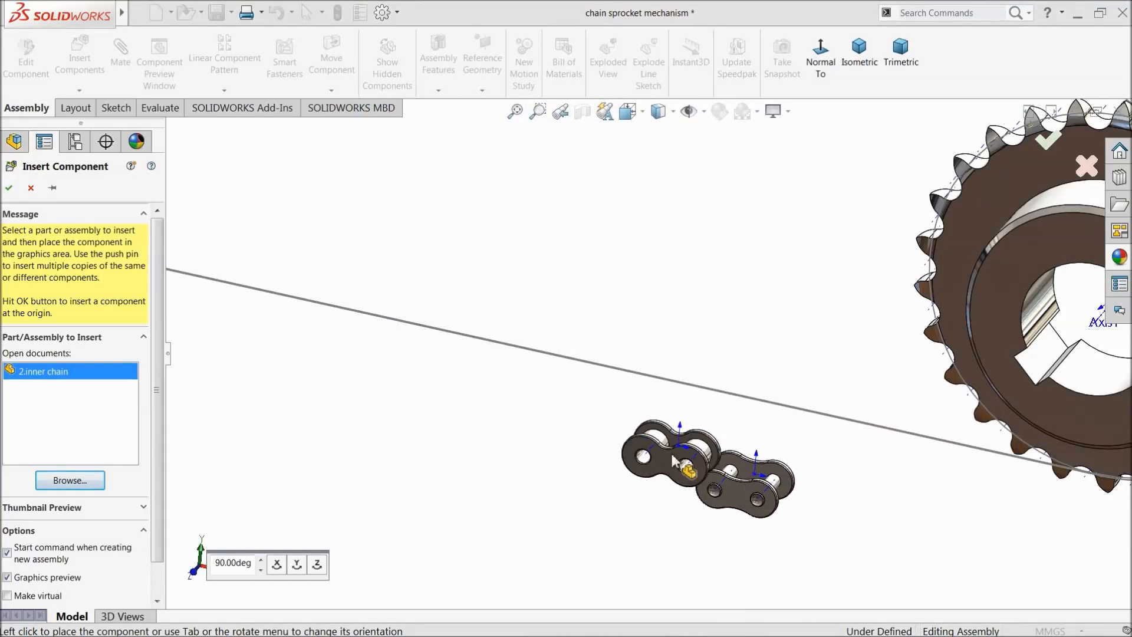
pyautogui.click(852, 526)
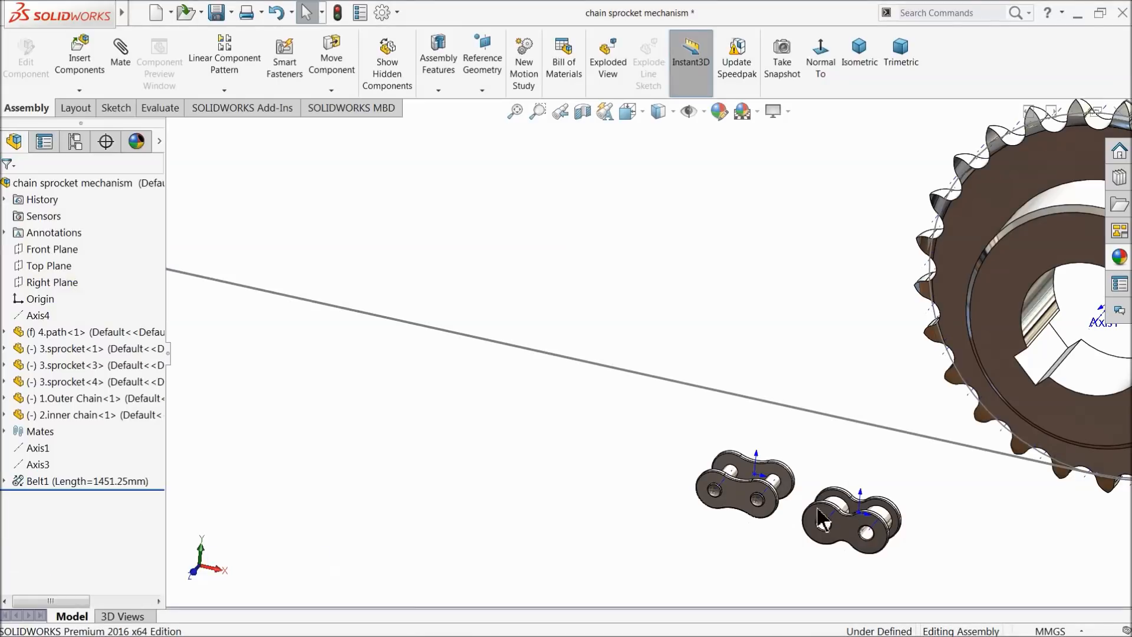
pyautogui.scroll(6, 771, 464)
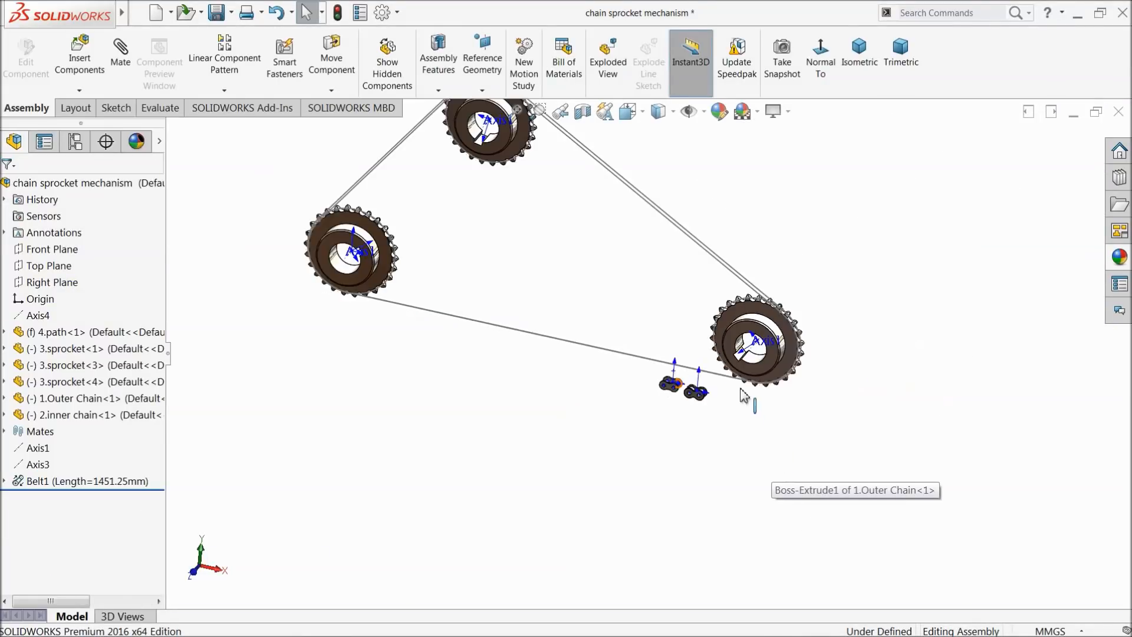
# Hide the reference axes and origins in the assembly view
pyautogui.click(702, 112)
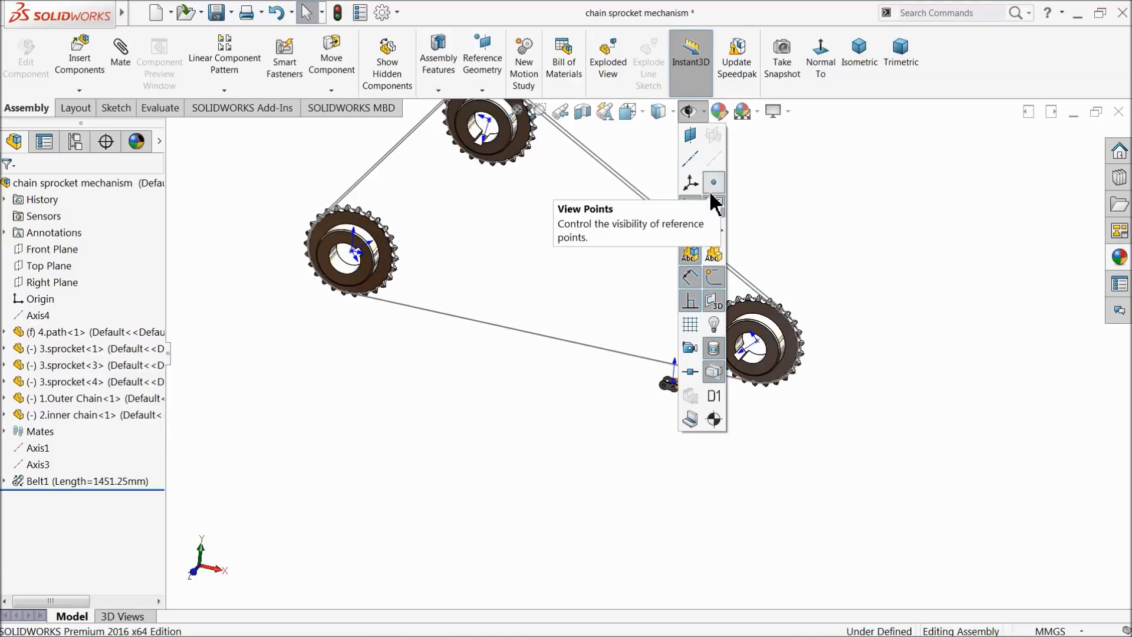
pyautogui.click(688, 211)
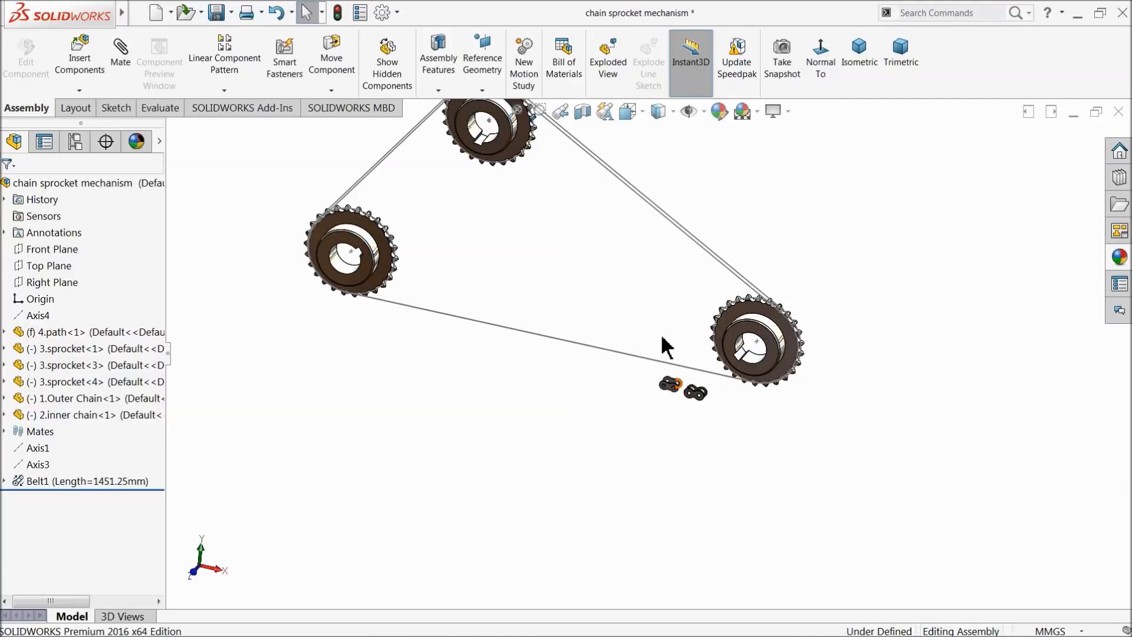
pyautogui.scroll(-9, 678, 354)
pyautogui.scroll(4, 671, 378)
pyautogui.moveTo(674, 368); pyautogui.dragTo(675, 384, button='middle')
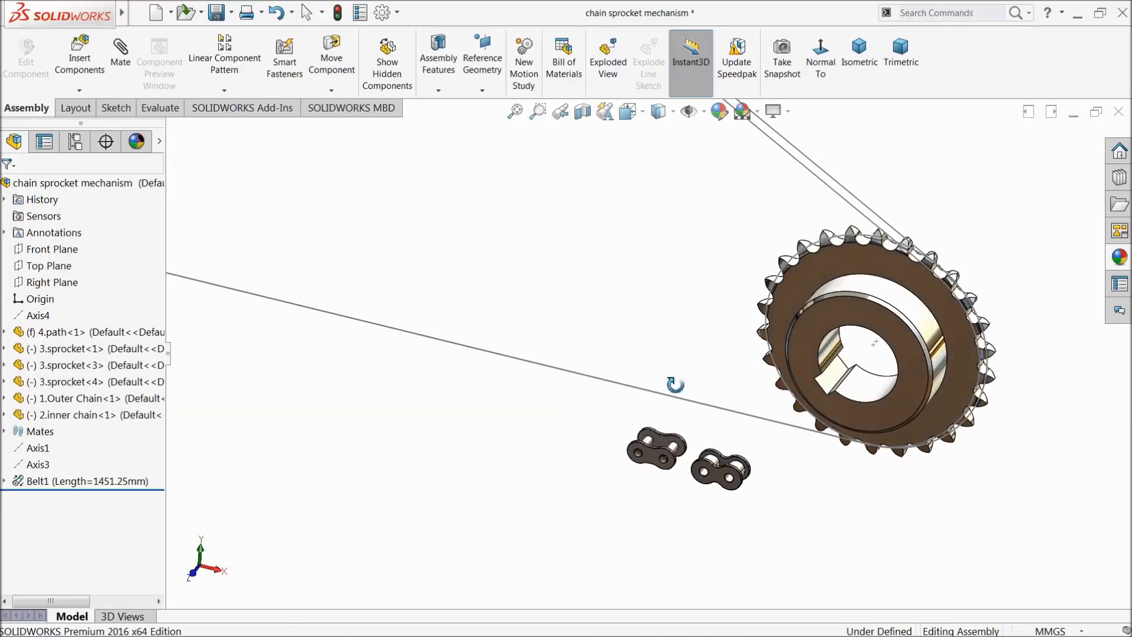
# Start a Chain Component Pattern with Sketch2 of the 4.path component as the chain path
pyautogui.click(4, 332)
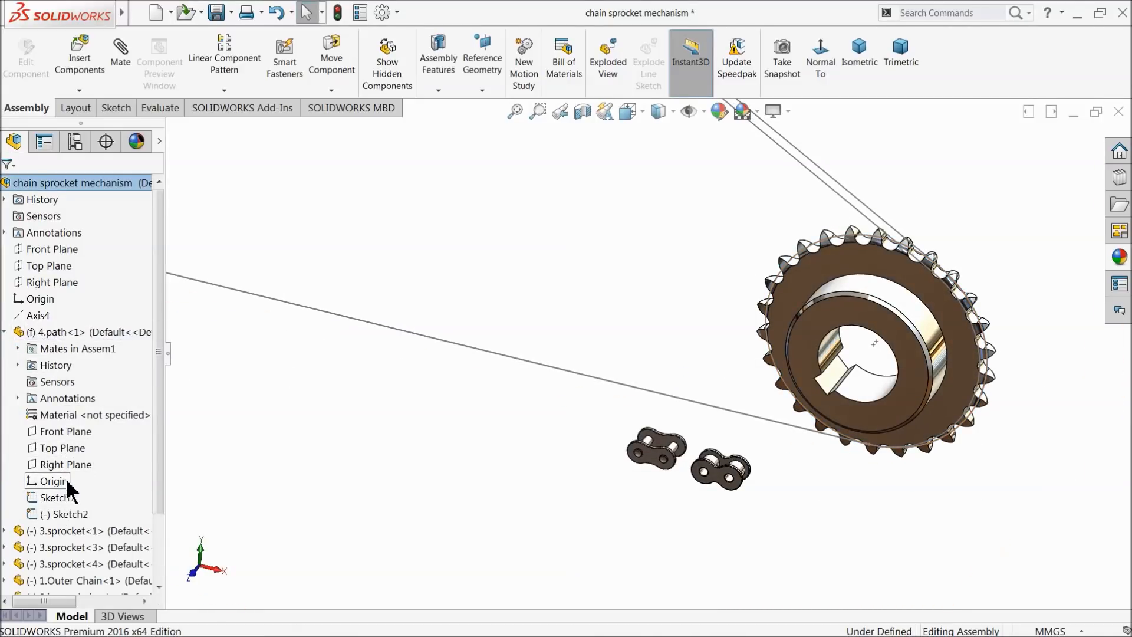
pyautogui.click(56, 515)
pyautogui.scroll(6, 651, 410)
pyautogui.scroll(-3, 571, 264)
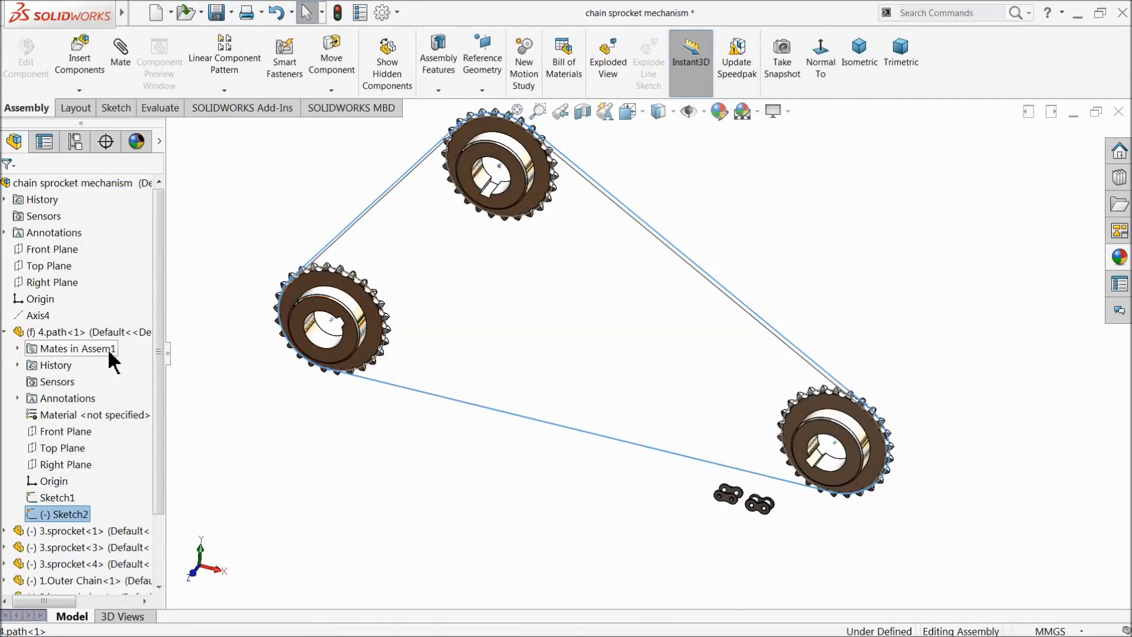
pyautogui.click(225, 90)
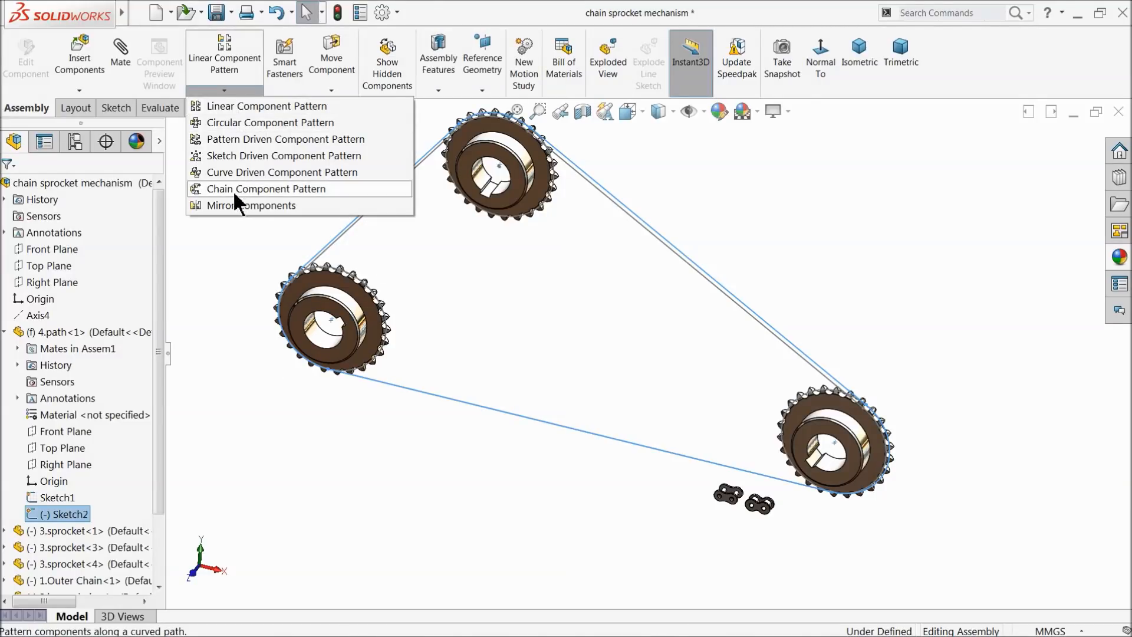
pyautogui.click(295, 191)
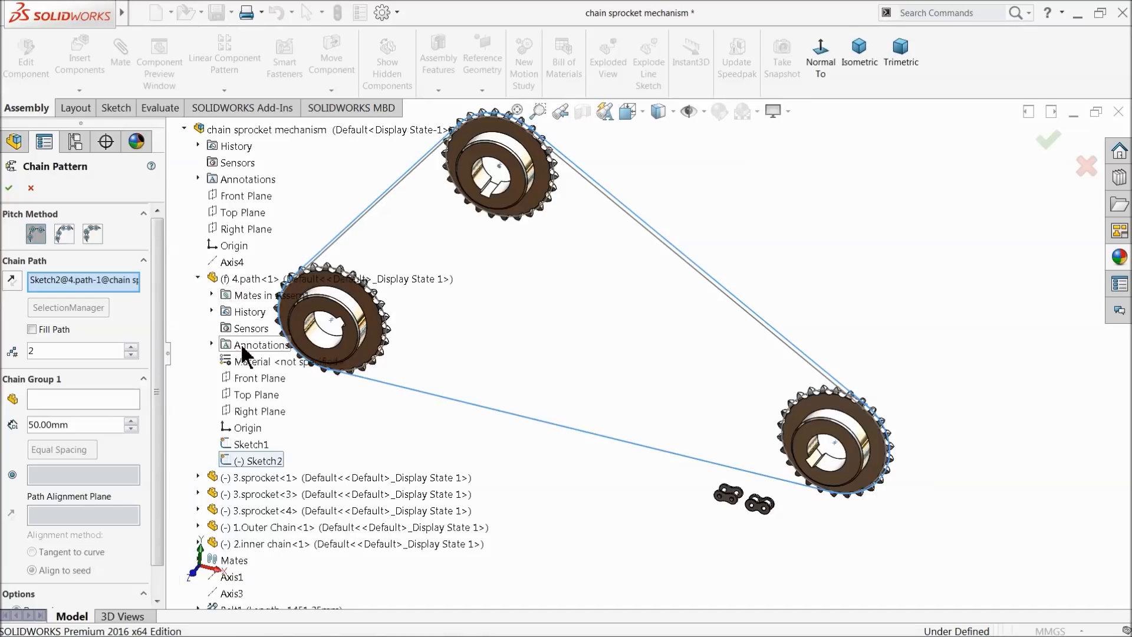
# Set the outer chain link as the Chain Group 1 component, use the connected linkage pitch method, and pick its two pin faces as path links
pyautogui.click(68, 405)
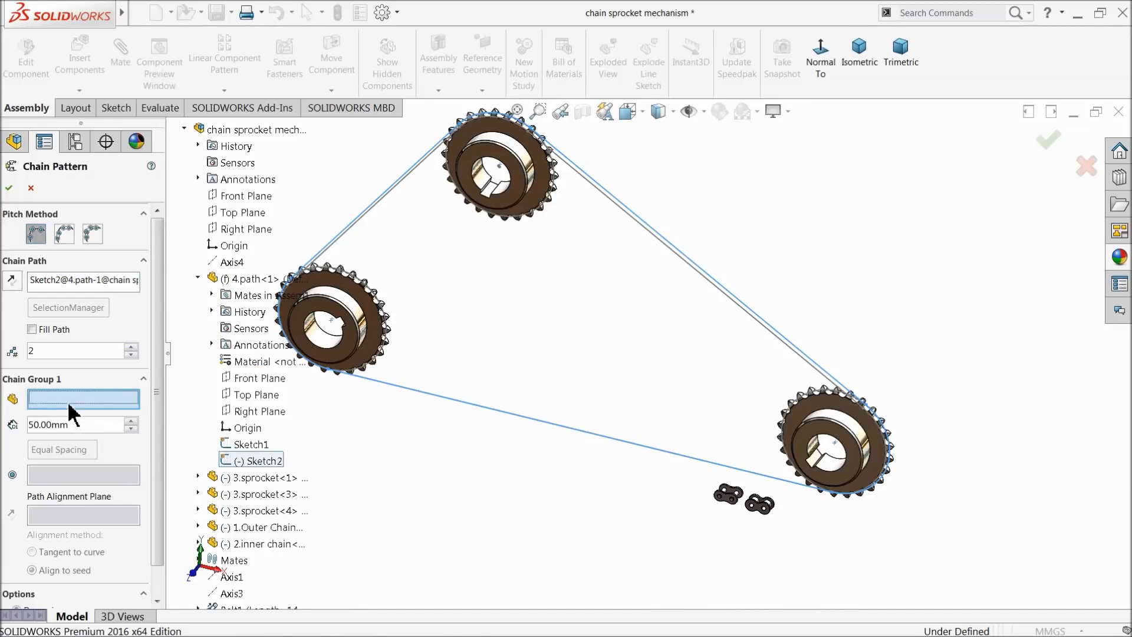
pyautogui.scroll(-8, 802, 491)
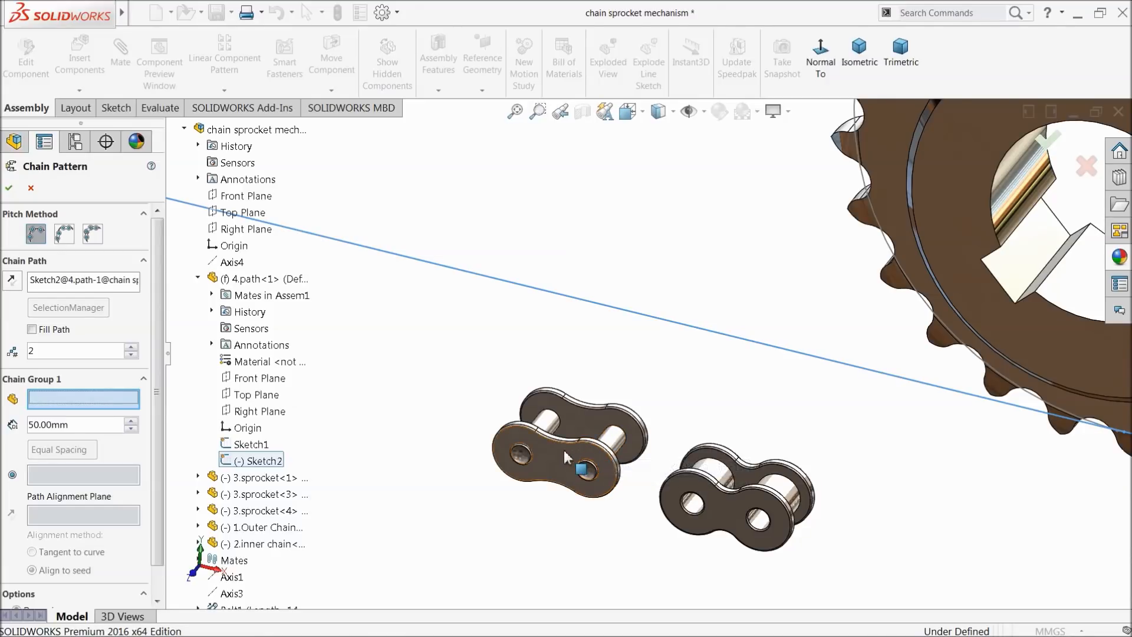
pyautogui.click(537, 457)
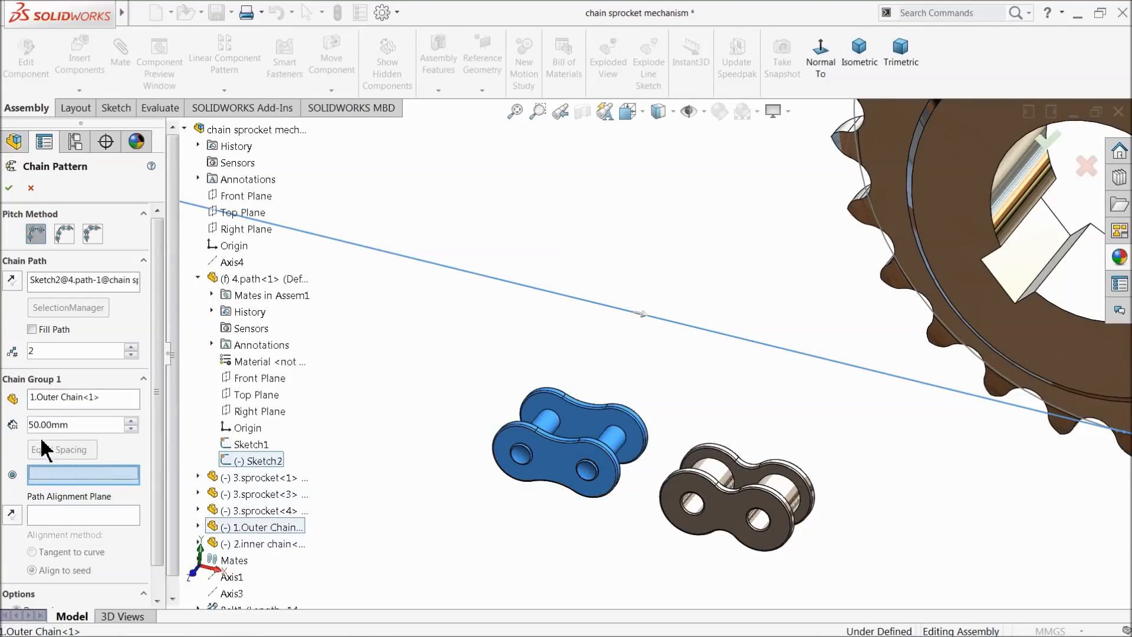
pyautogui.click(92, 234)
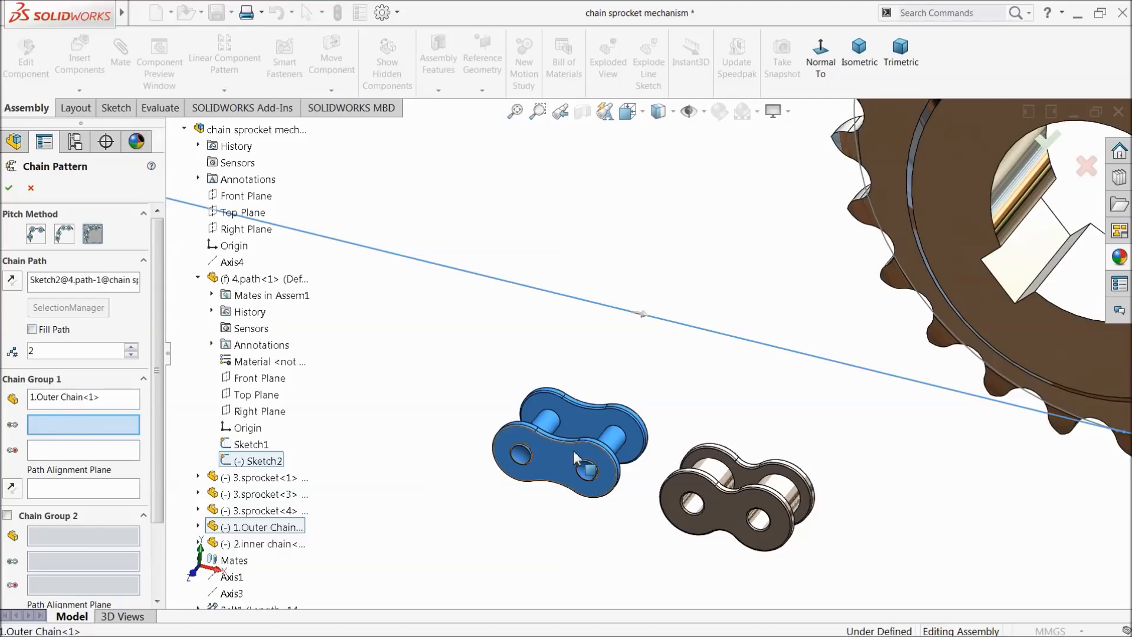
pyautogui.click(545, 422)
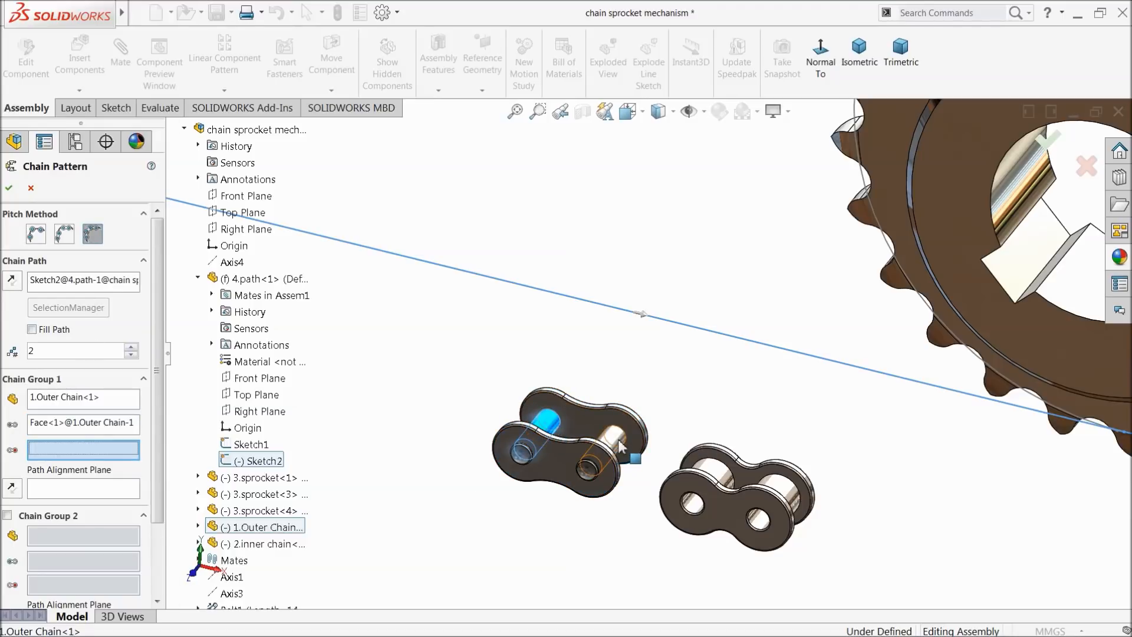
pyautogui.click(608, 441)
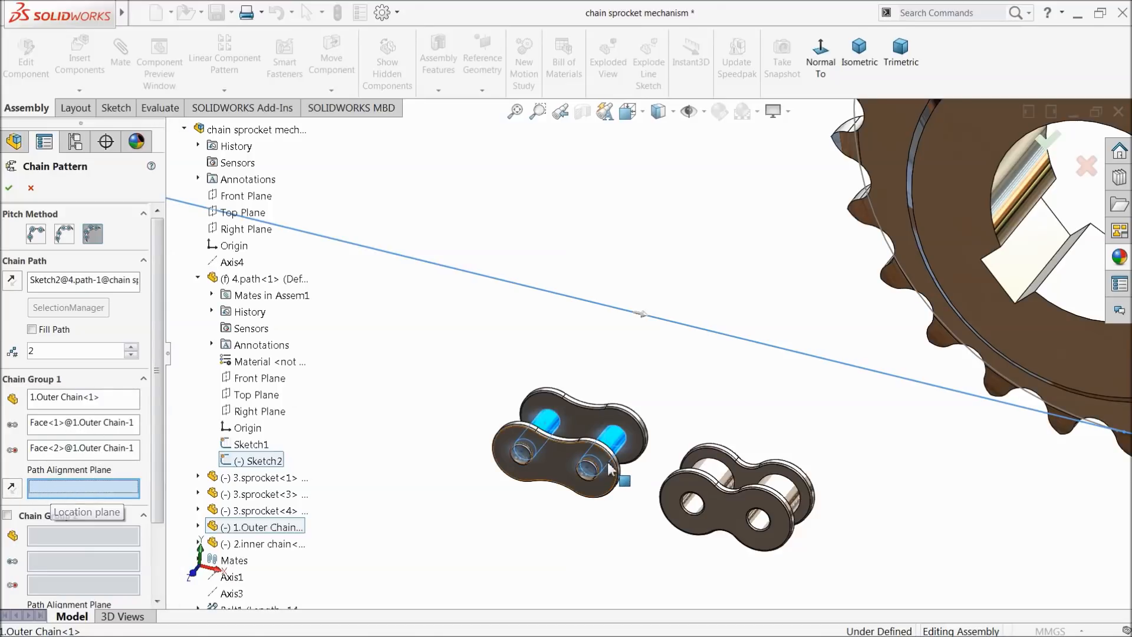
# Set Plane1 of the outer chain link as the path alignment plane for Chain Group 1
pyautogui.scroll(3, 619, 489)
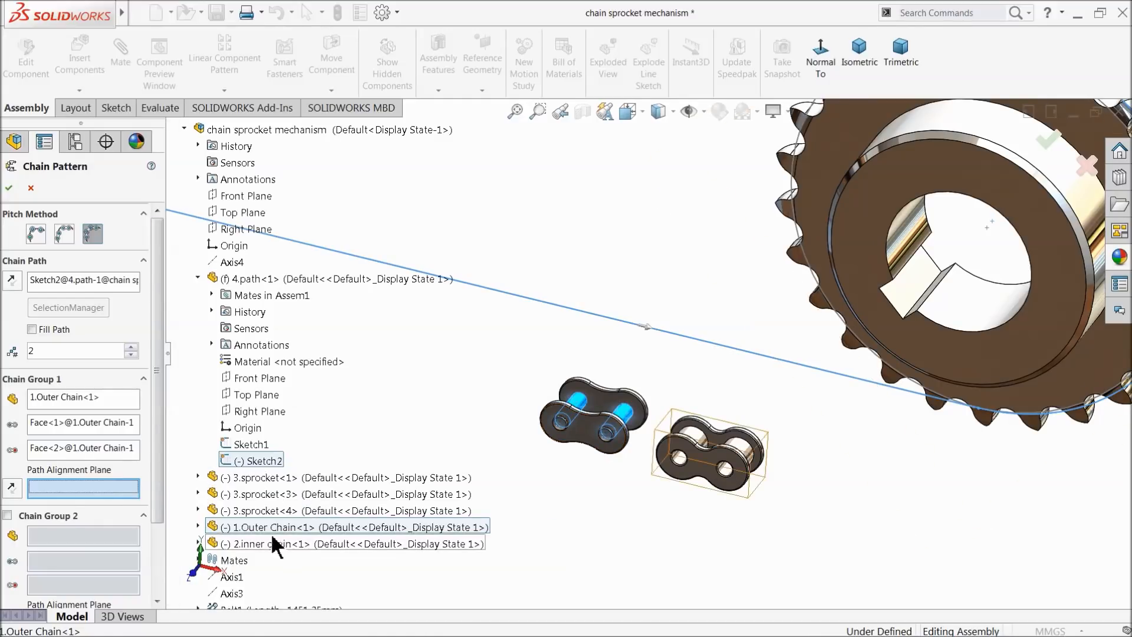
pyautogui.click(199, 526)
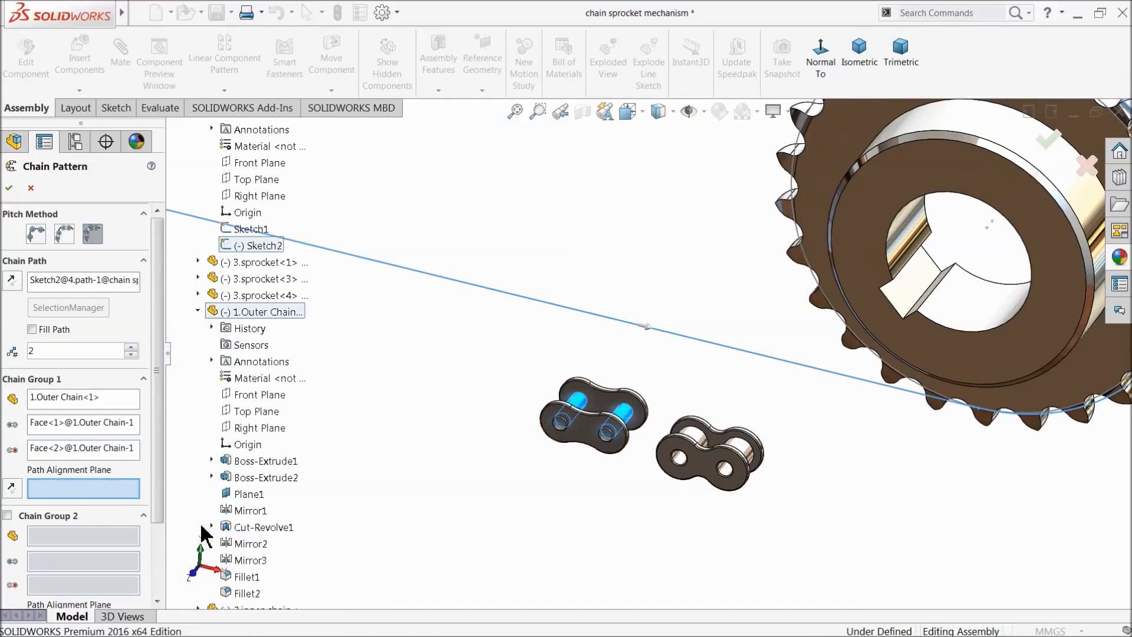
pyautogui.click(252, 496)
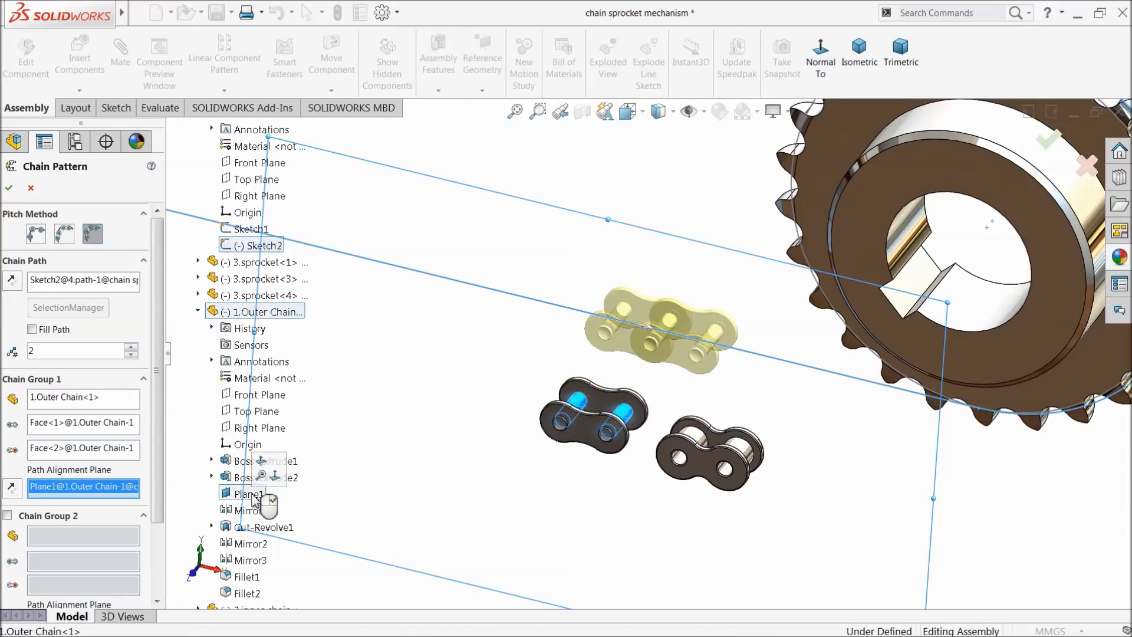
pyautogui.moveTo(652, 384)
pyautogui.mouseDown(button='middle')
pyautogui.moveTo(707, 354)
pyautogui.moveTo(712, 329)
pyautogui.moveTo(684, 405)
pyautogui.moveTo(731, 340)
pyautogui.mouseUp(button='middle')
pyautogui.scroll(-5, 712, 348)
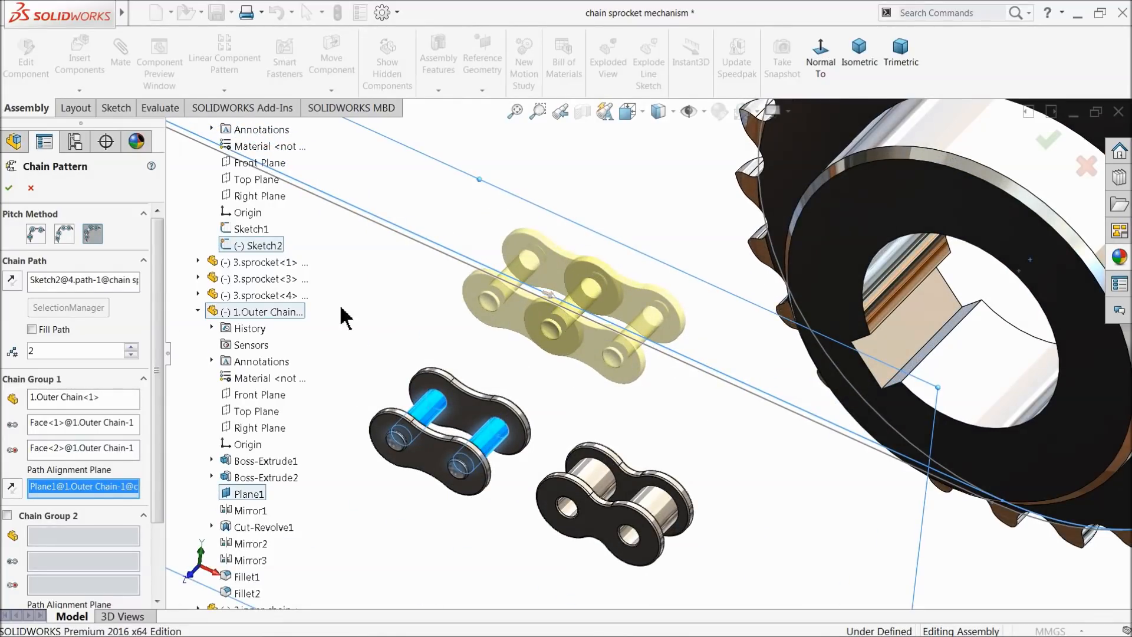
# Enable Chain Group 2 with the inner chain link as its component and pick the link's two hole faces as path links
pyautogui.click(7, 515)
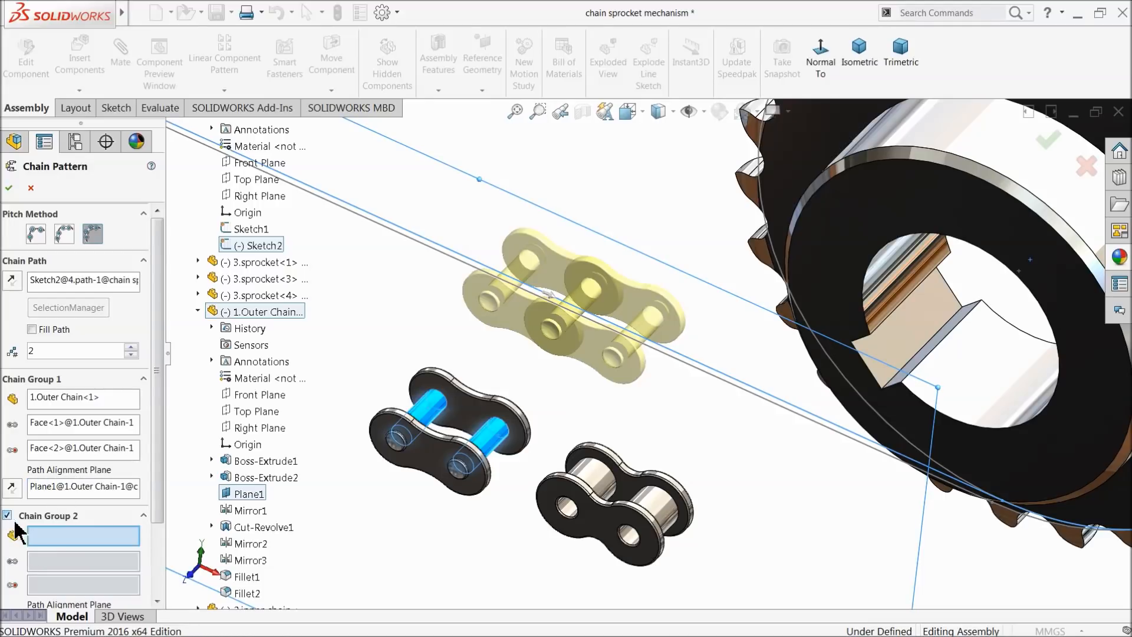
pyautogui.click(591, 520)
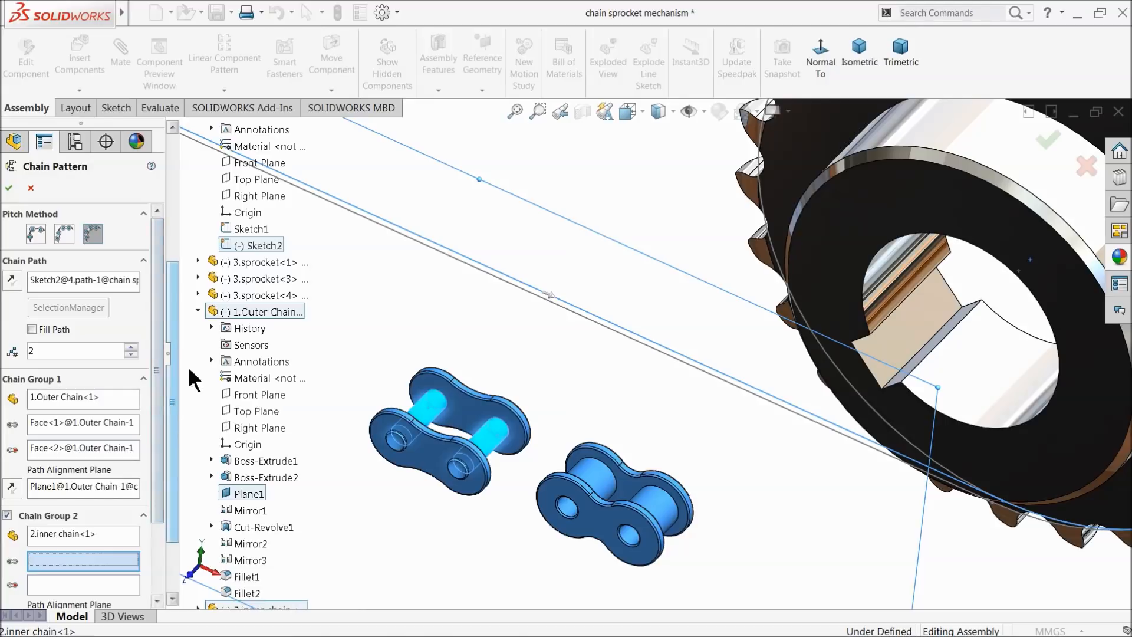
pyautogui.click(198, 311)
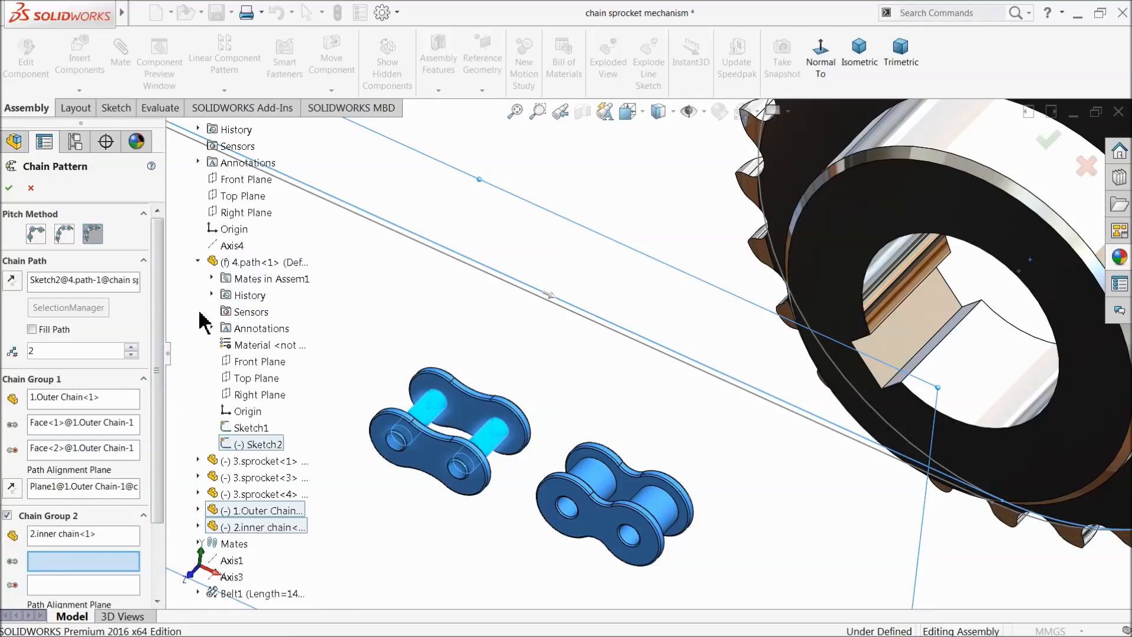
pyautogui.moveTo(159, 437); pyautogui.dragTo(159, 528)
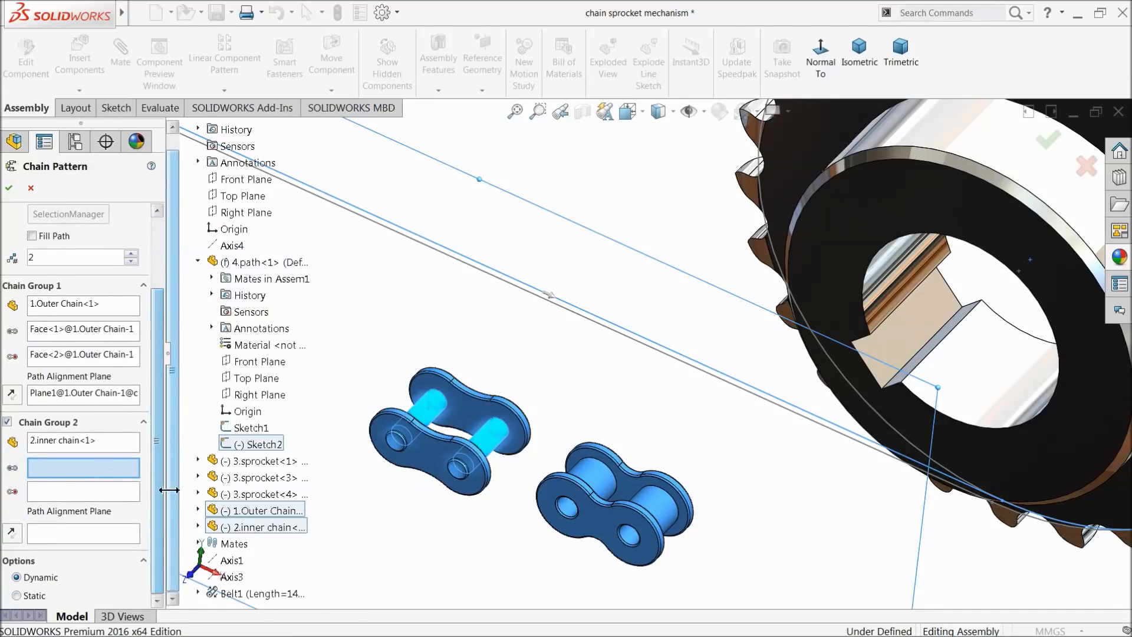
pyautogui.scroll(-3, 551, 519)
pyautogui.scroll(-3, 560, 495)
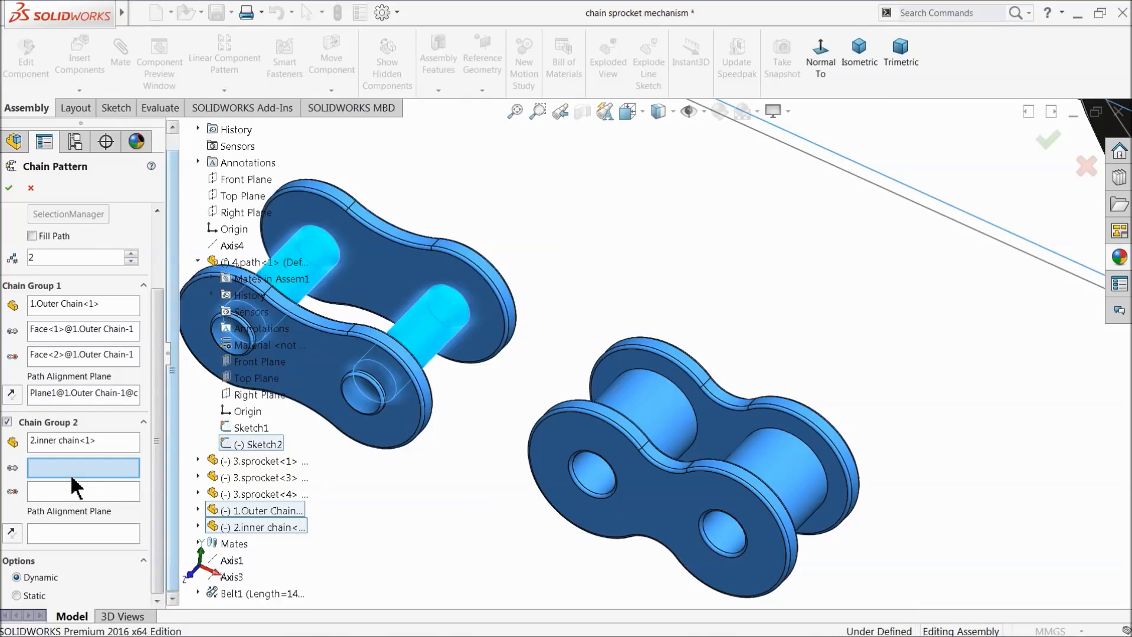
pyautogui.click(594, 476)
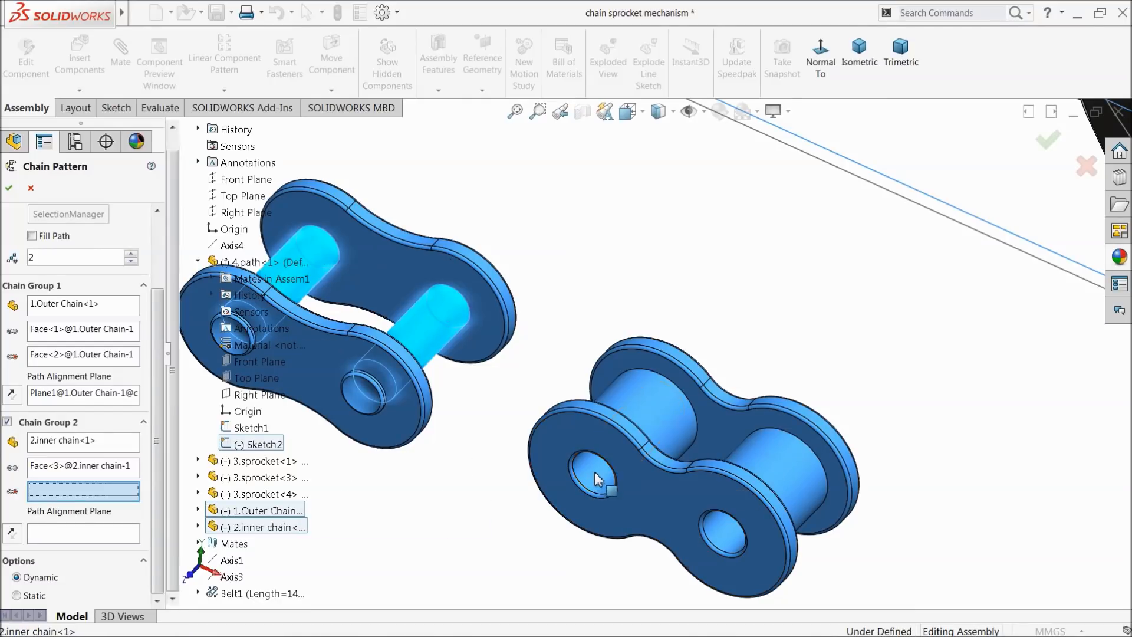
pyautogui.click(725, 532)
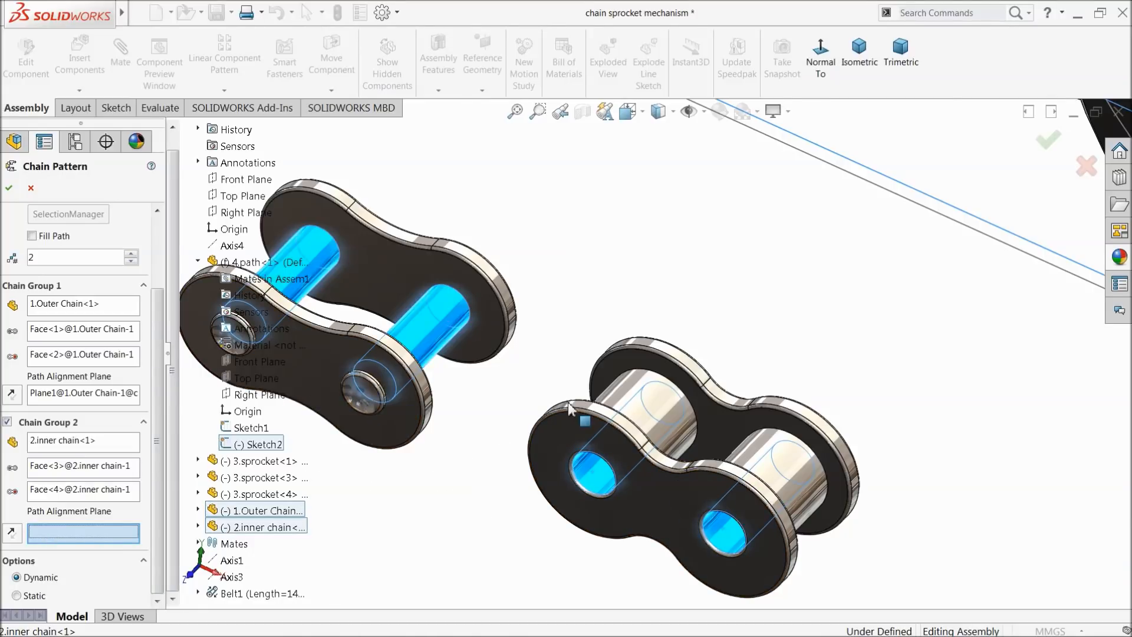
# Set Plane1 of the inner chain link as the path alignment plane for Chain Group 2
pyautogui.scroll(3, 413, 406)
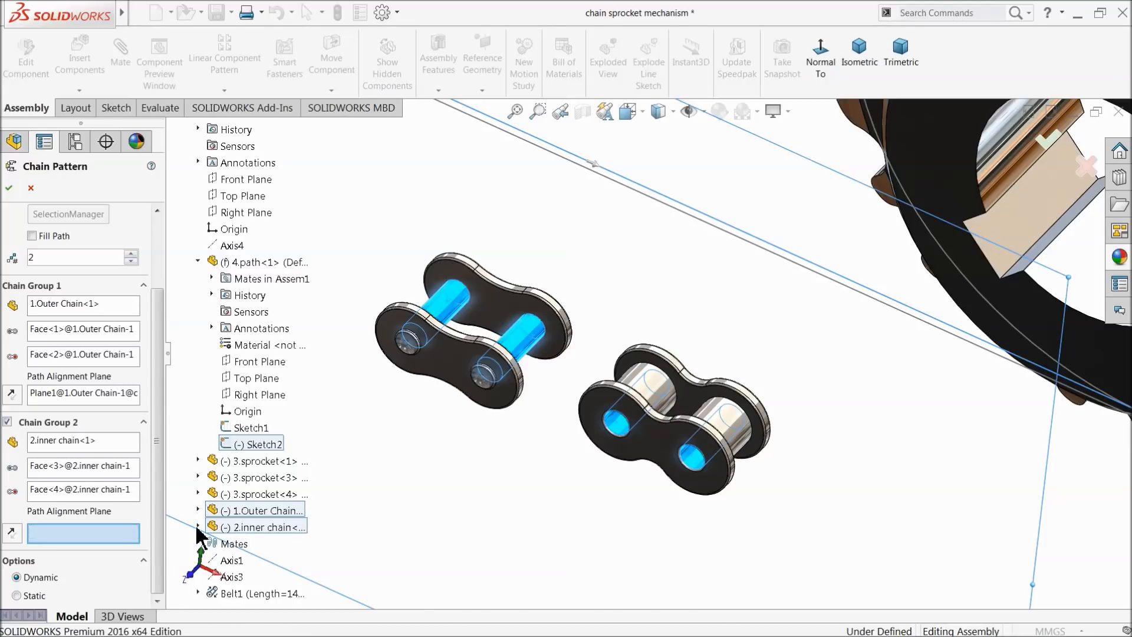
pyautogui.scroll(3, 387, 563)
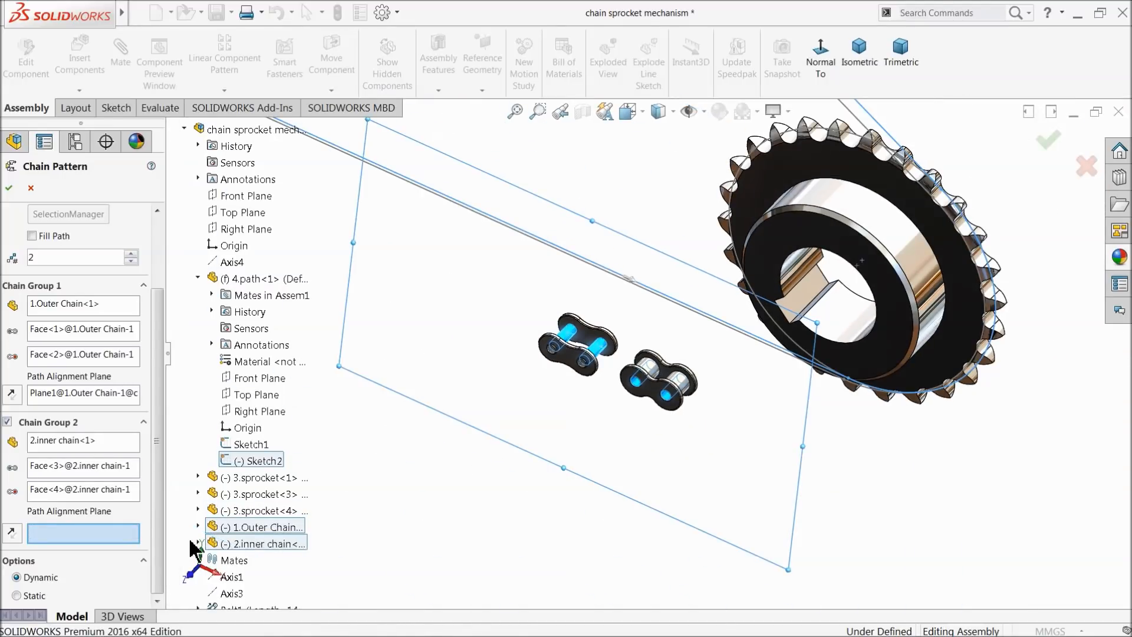
pyautogui.click(198, 526)
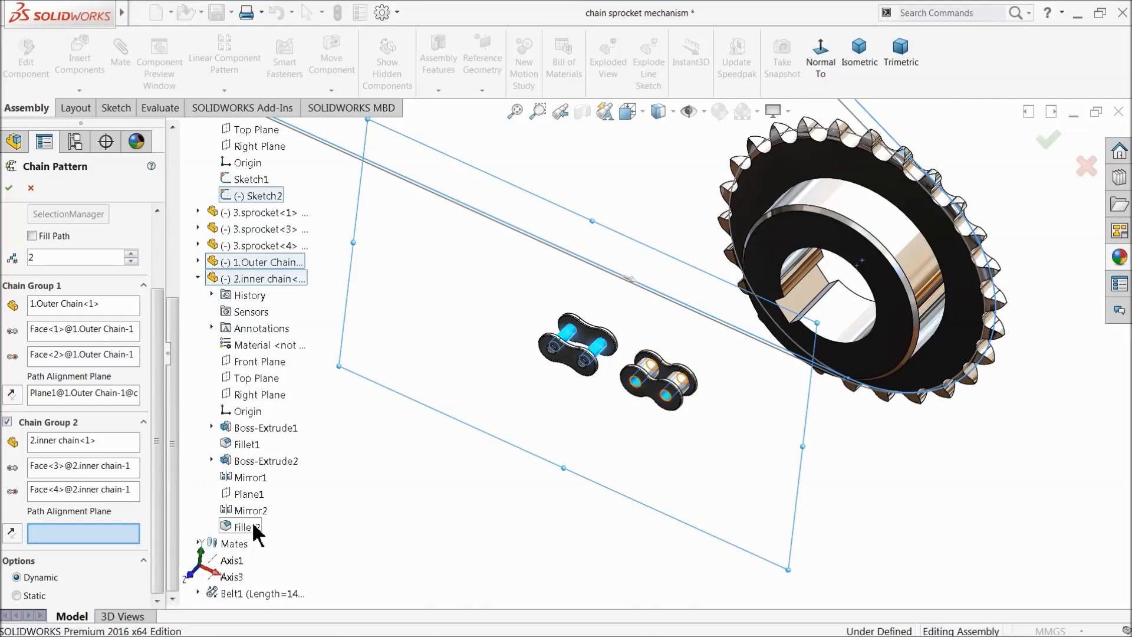
pyautogui.click(250, 495)
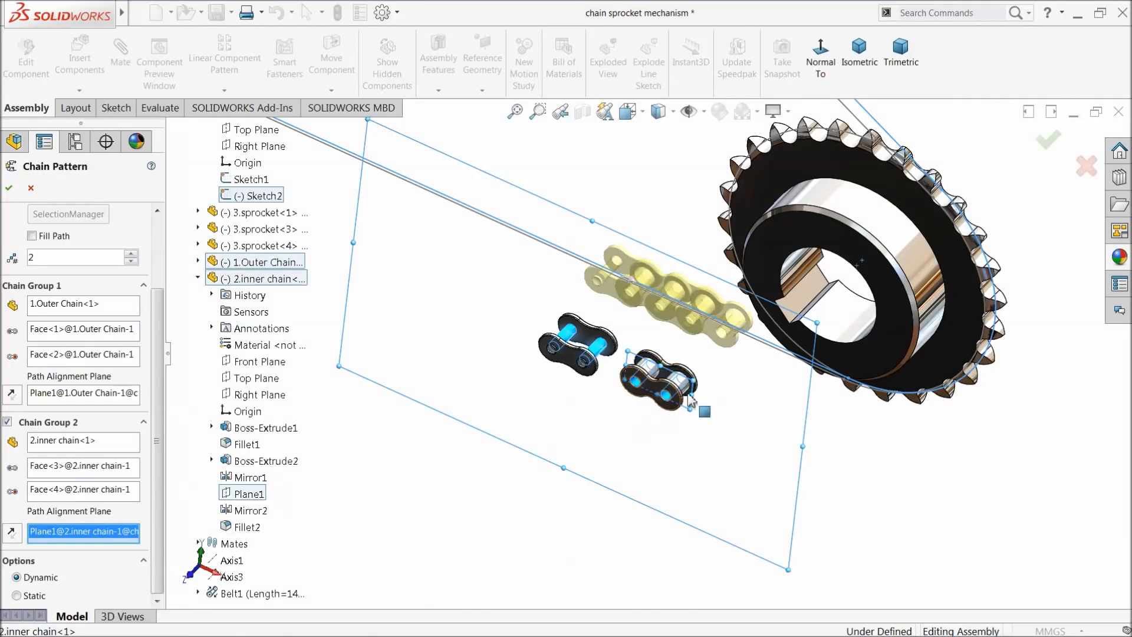
pyautogui.scroll(-3, 714, 335)
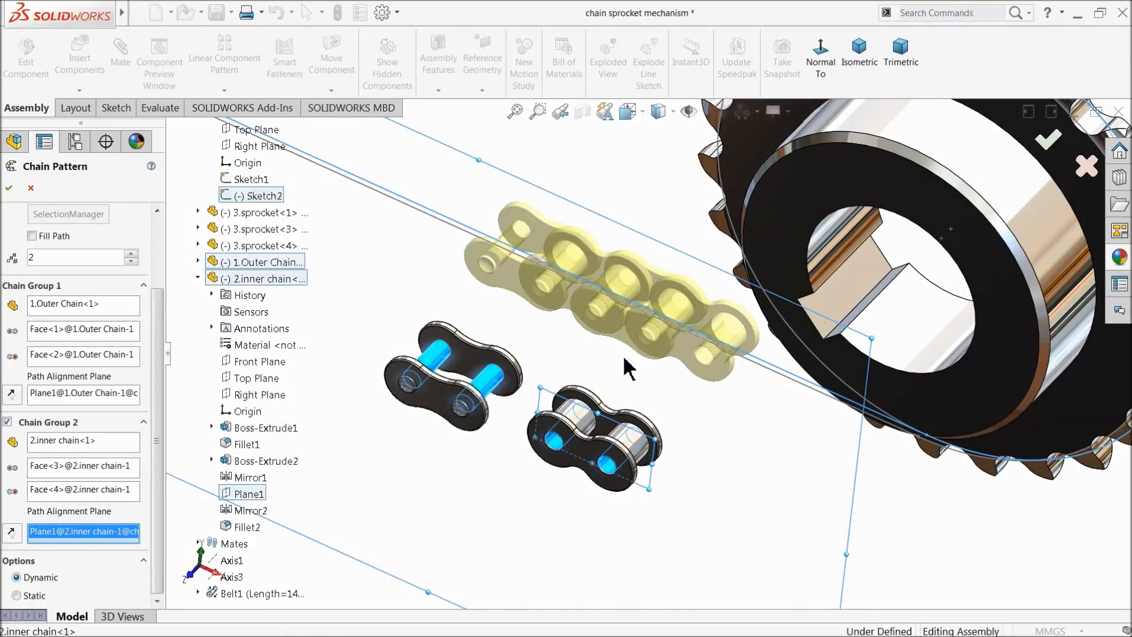
# Increase the pattern's instance count beyond 60 until the links close the loop around all three sprockets, and accept the chain pattern
pyautogui.scroll(10, 627, 368)
pyautogui.moveTo(554, 298); pyautogui.dragTo(563, 260, button='middle')
pyautogui.scroll(3, 533, 250)
pyautogui.scroll(-3, 533, 248)
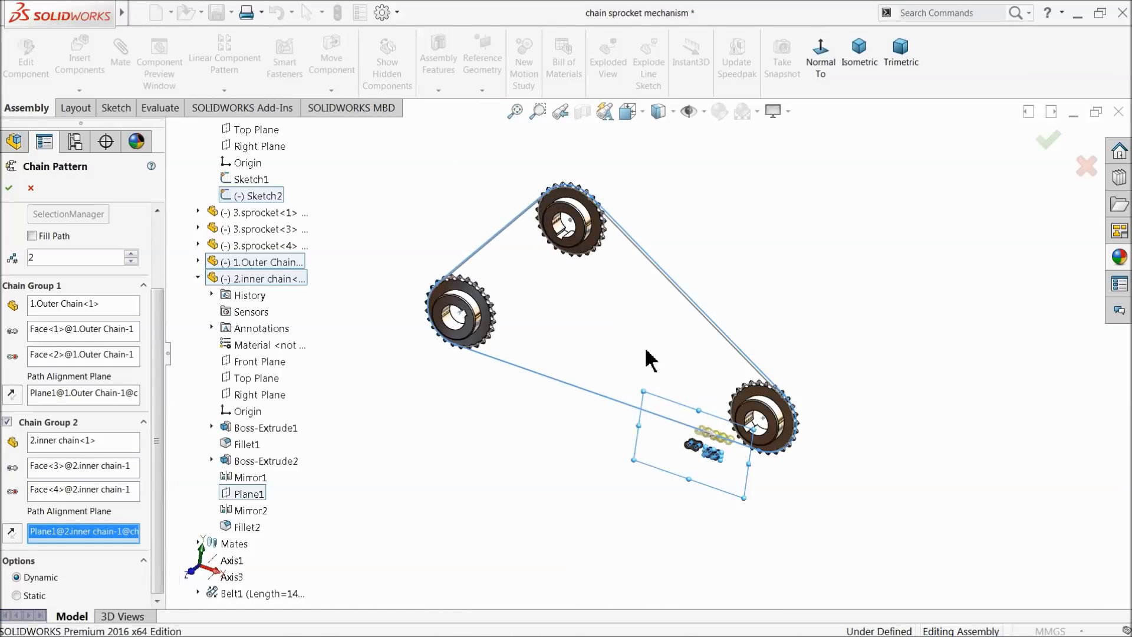
pyautogui.scroll(-2, 648, 360)
pyautogui.click(131, 254)
pyautogui.click(131, 254)
pyautogui.click(130, 255)
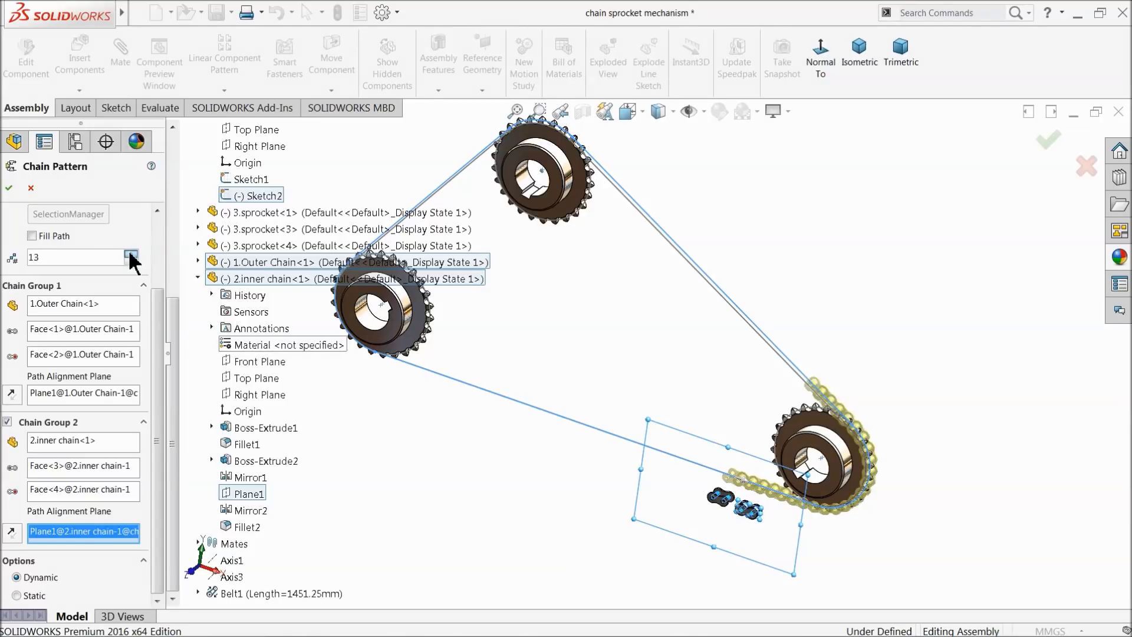
pyautogui.scroll(-3, 621, 293)
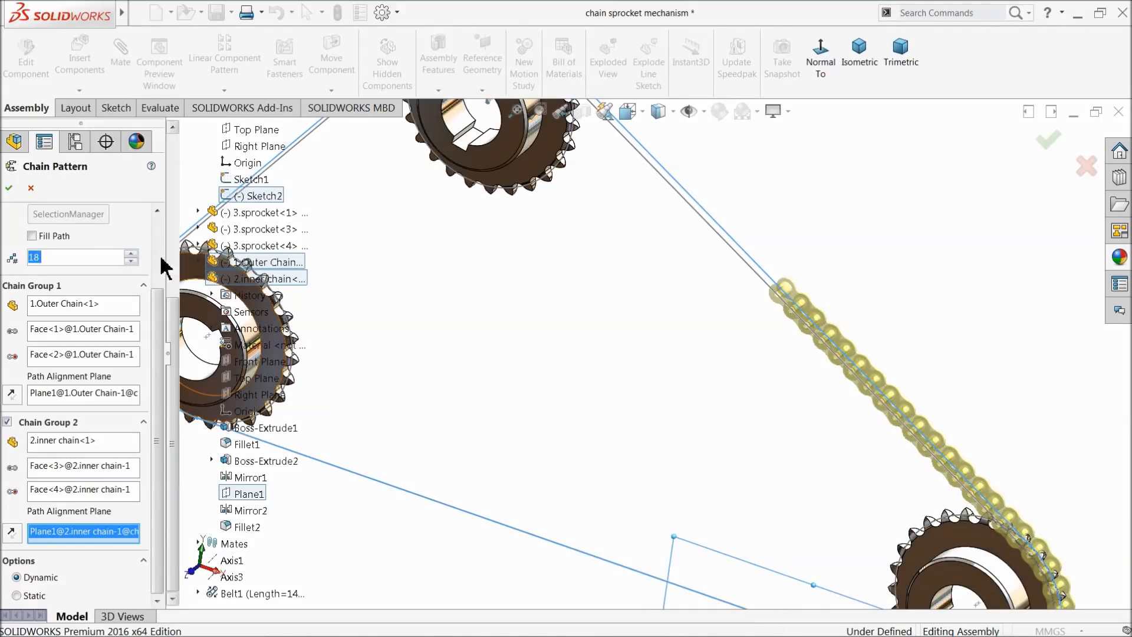
pyautogui.click(131, 255)
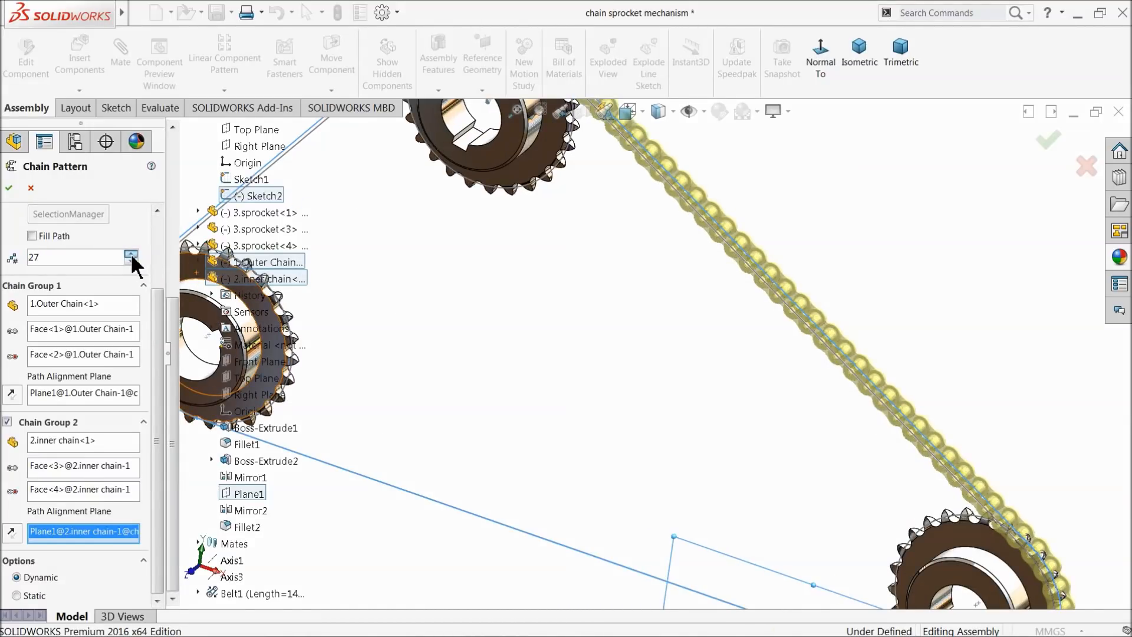
pyautogui.click(131, 255)
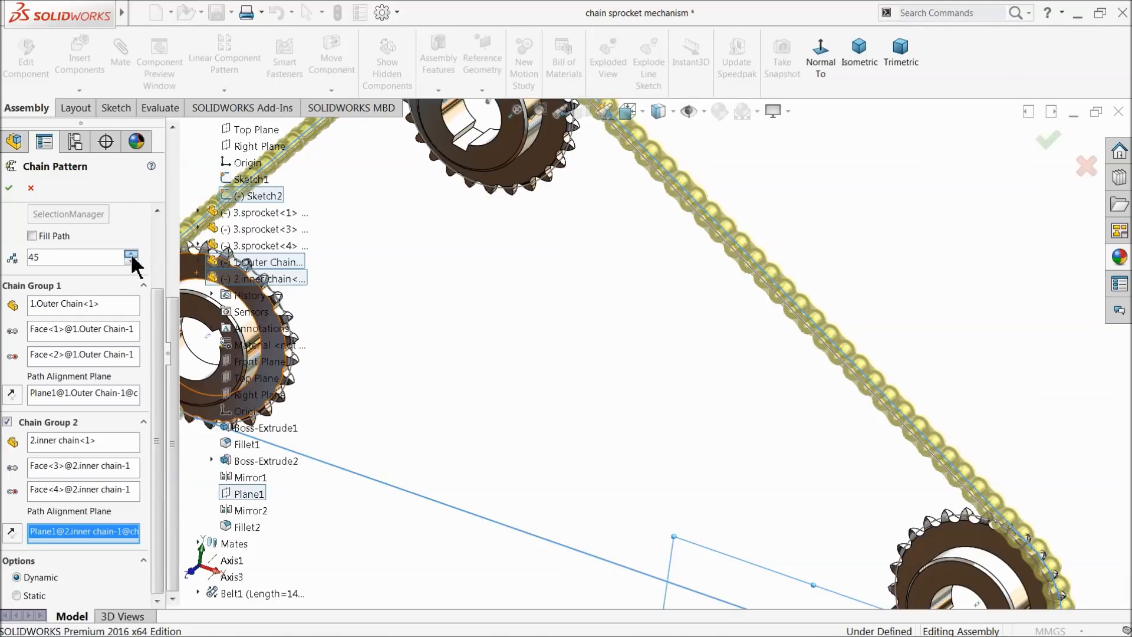
pyautogui.click(131, 254)
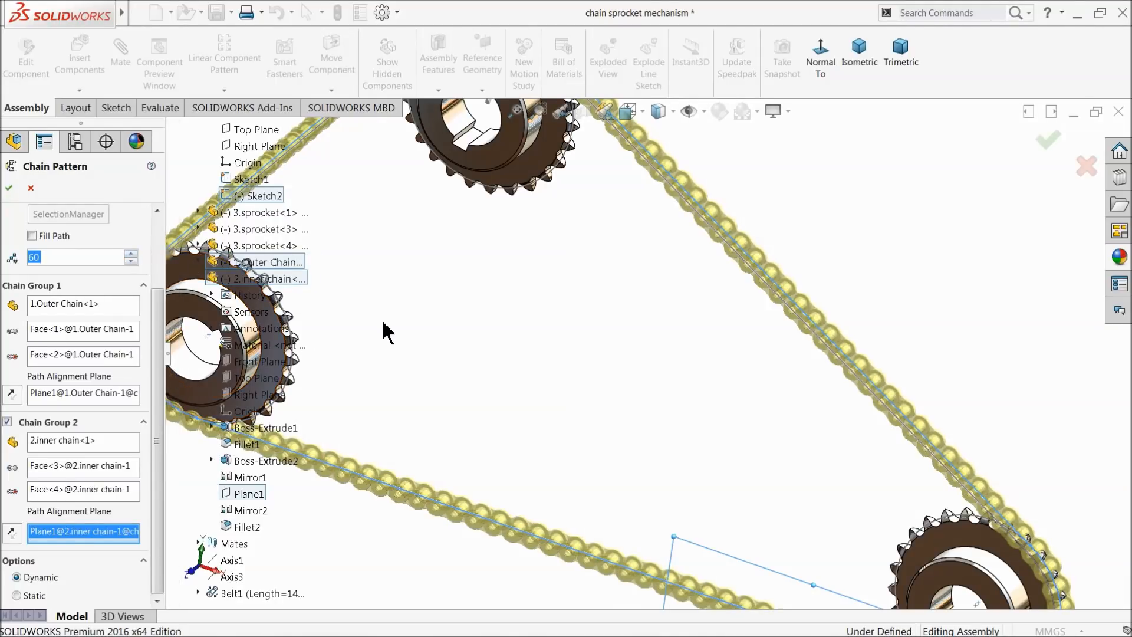
pyautogui.scroll(2, 468, 378)
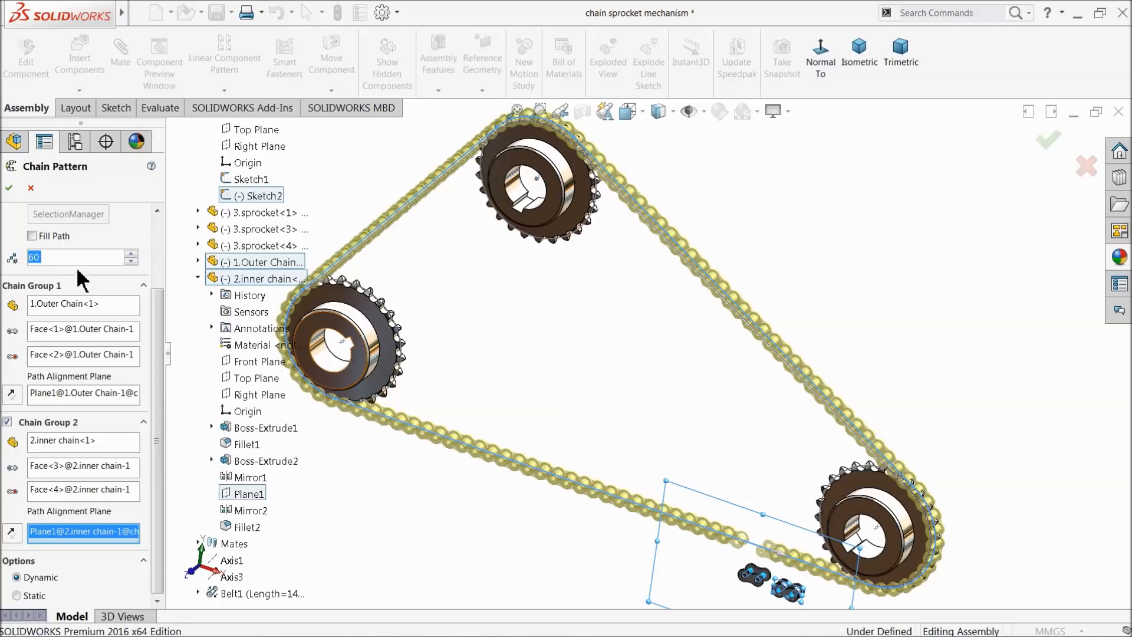
pyautogui.click(131, 254)
pyautogui.moveTo(538, 321)
pyautogui.mouseDown(button='middle')
pyautogui.moveTo(560, 331)
pyautogui.moveTo(529, 317)
pyautogui.moveTo(531, 331)
pyautogui.mouseUp(button='middle')
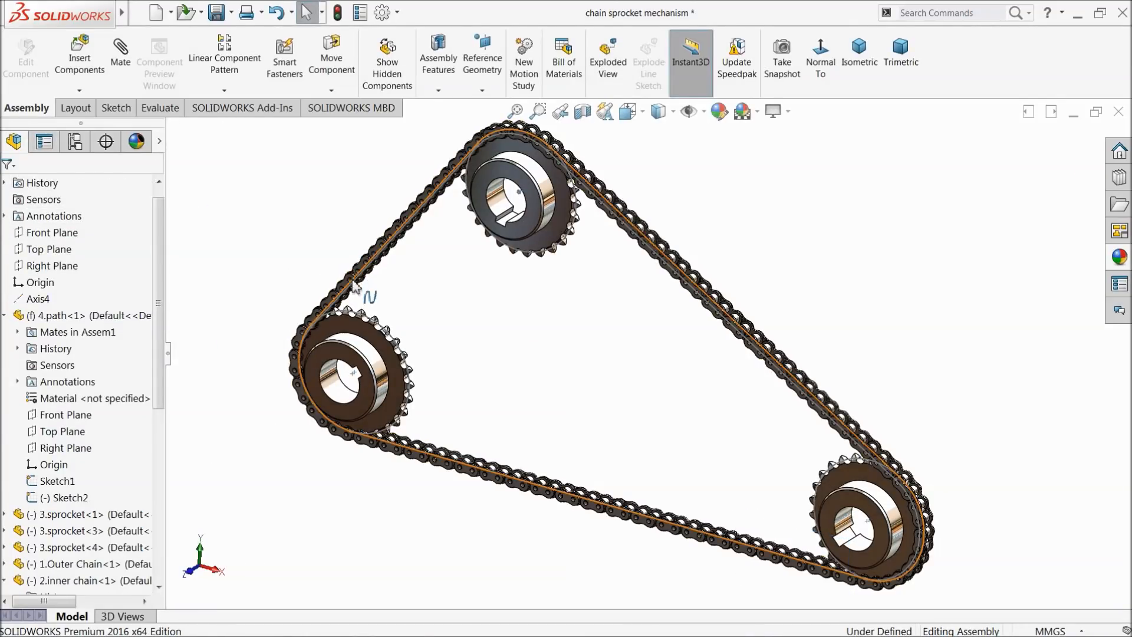
# Hide the belt and chain path curves and the 105 mm circle sketch at the sprocket
pyautogui.scroll(-5, 354, 288)
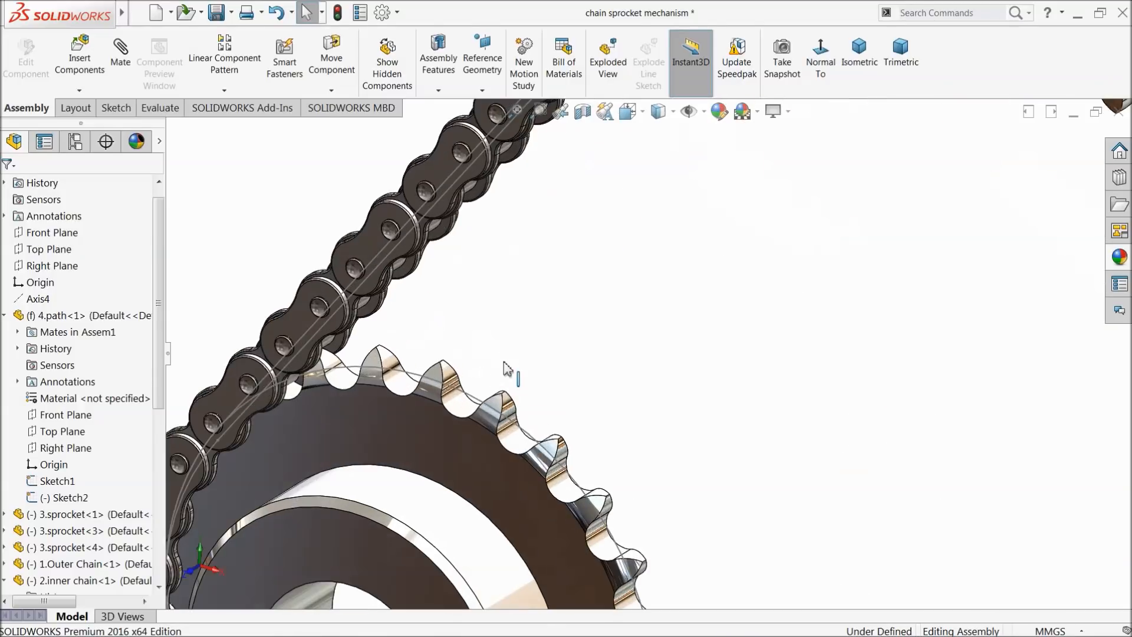
pyautogui.click(386, 257)
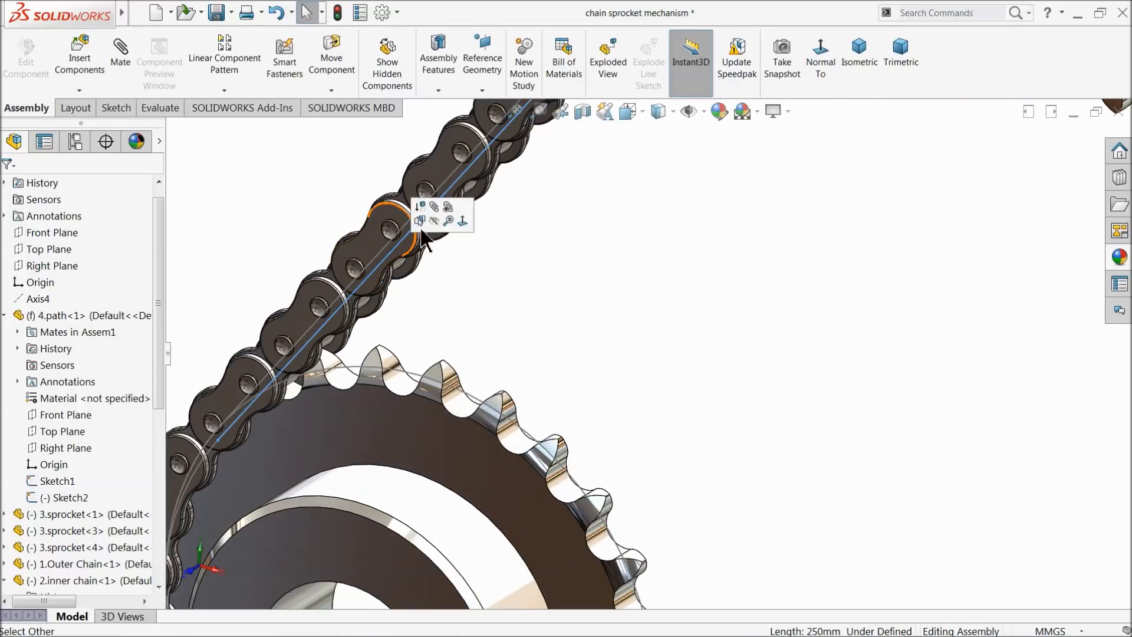
pyautogui.click(437, 221)
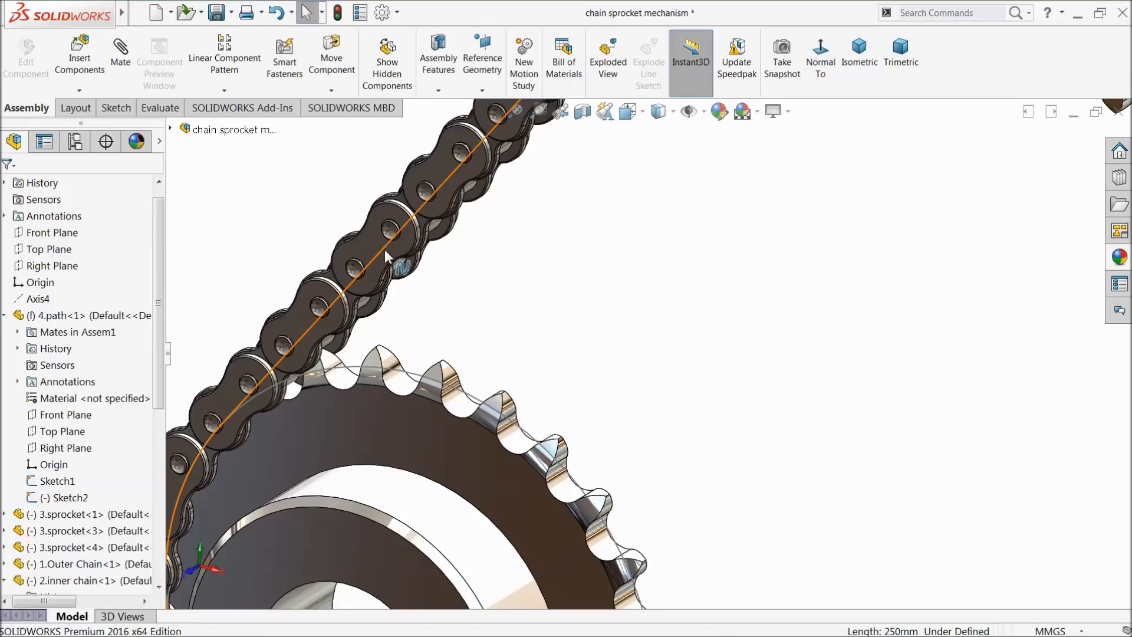
pyautogui.click(384, 249)
pyautogui.click(431, 211)
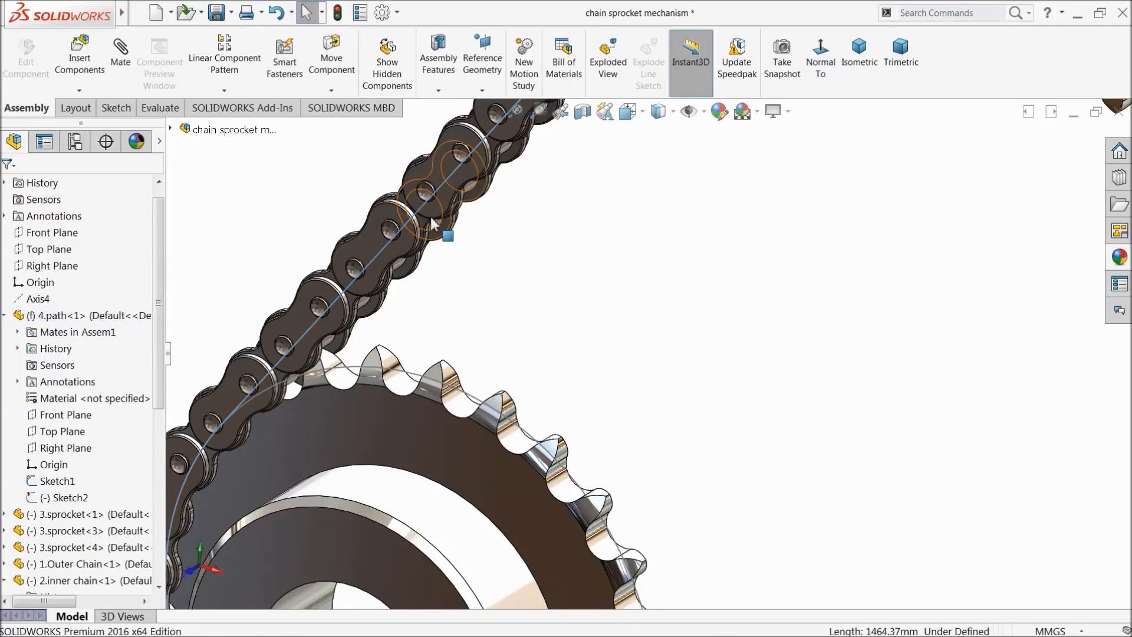
pyautogui.click(417, 379)
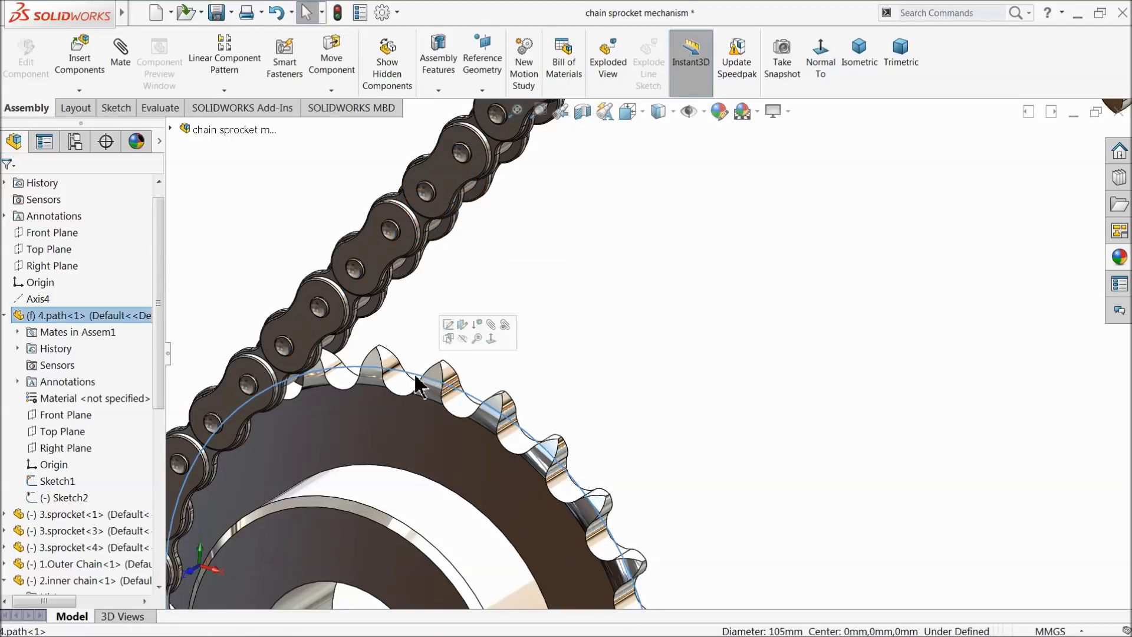
pyautogui.click(462, 337)
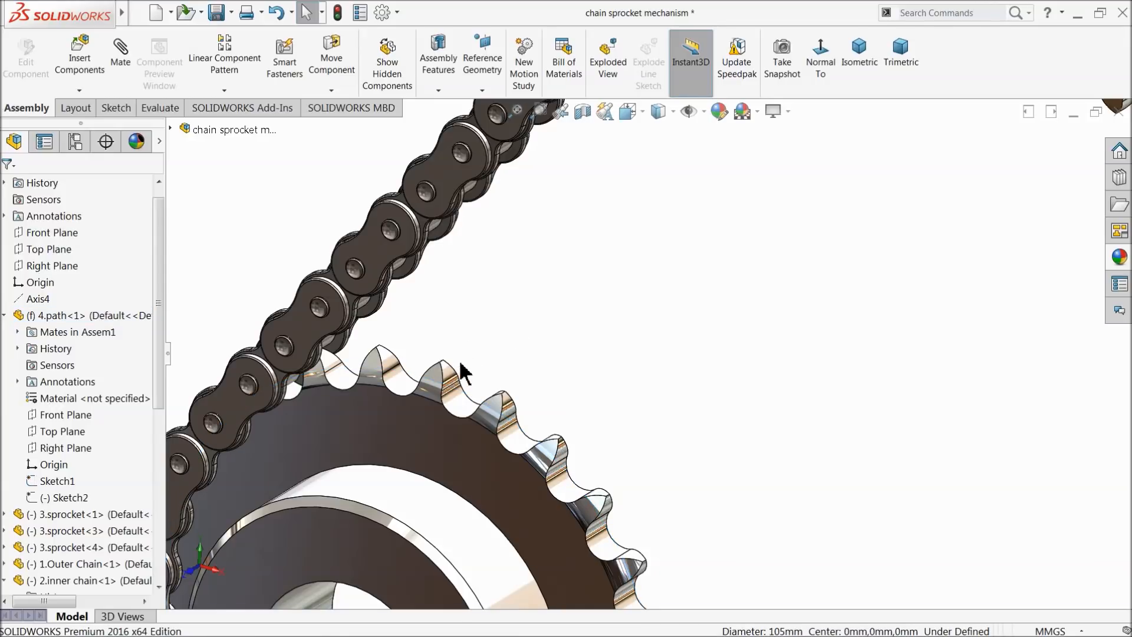
pyautogui.scroll(3, 458, 355)
pyautogui.scroll(3, 460, 356)
pyautogui.scroll(3, 502, 383)
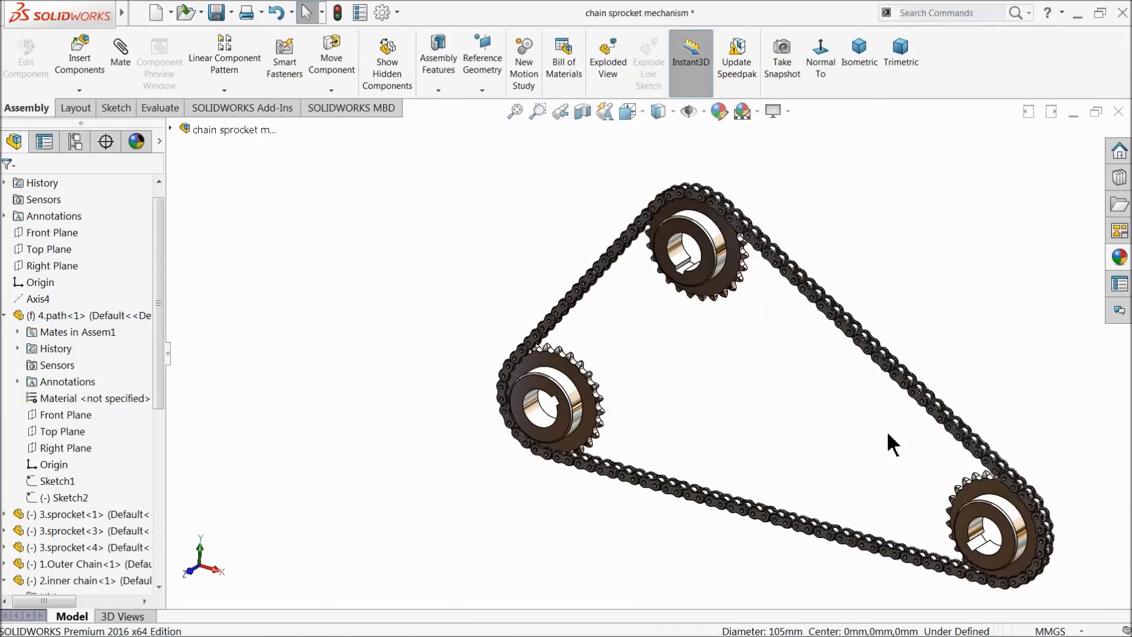
pyautogui.press('f')
pyautogui.moveTo(644, 389)
pyautogui.mouseDown(button='middle')
pyautogui.moveTo(651, 360)
pyautogui.moveTo(634, 371)
pyautogui.moveTo(648, 384)
pyautogui.mouseUp(button='middle')
pyautogui.scroll(-2, 595, 338)
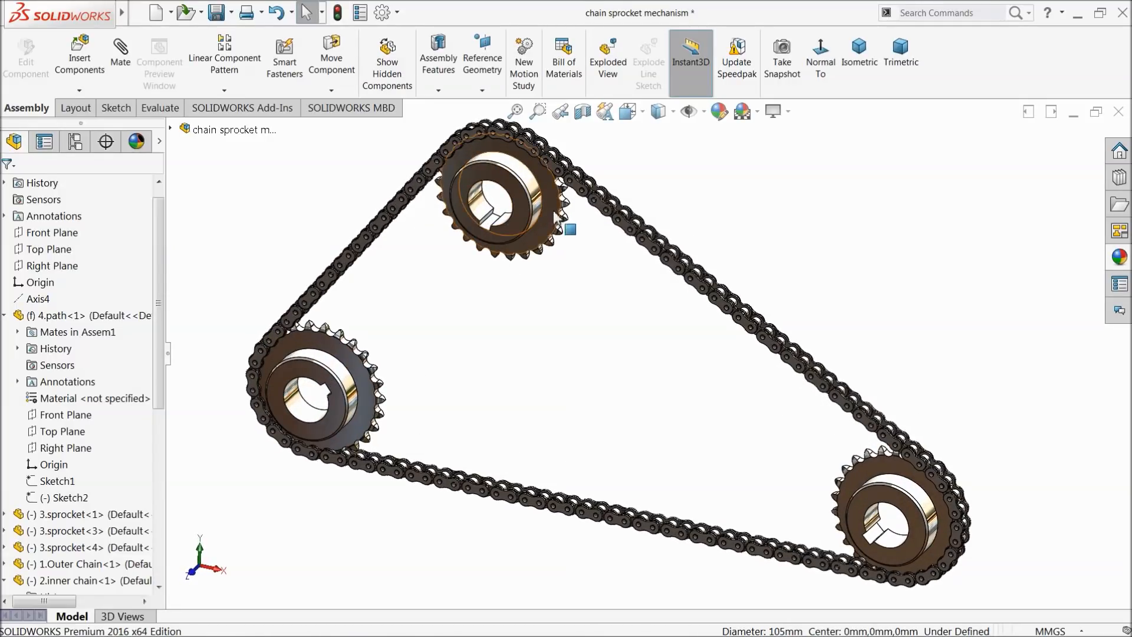
# Rotate the uppermost sprocket and try moving a chain link along the path to test the mechanism's motion
pyautogui.click(545, 234)
pyautogui.moveTo(479, 247); pyautogui.dragTo(475, 186)
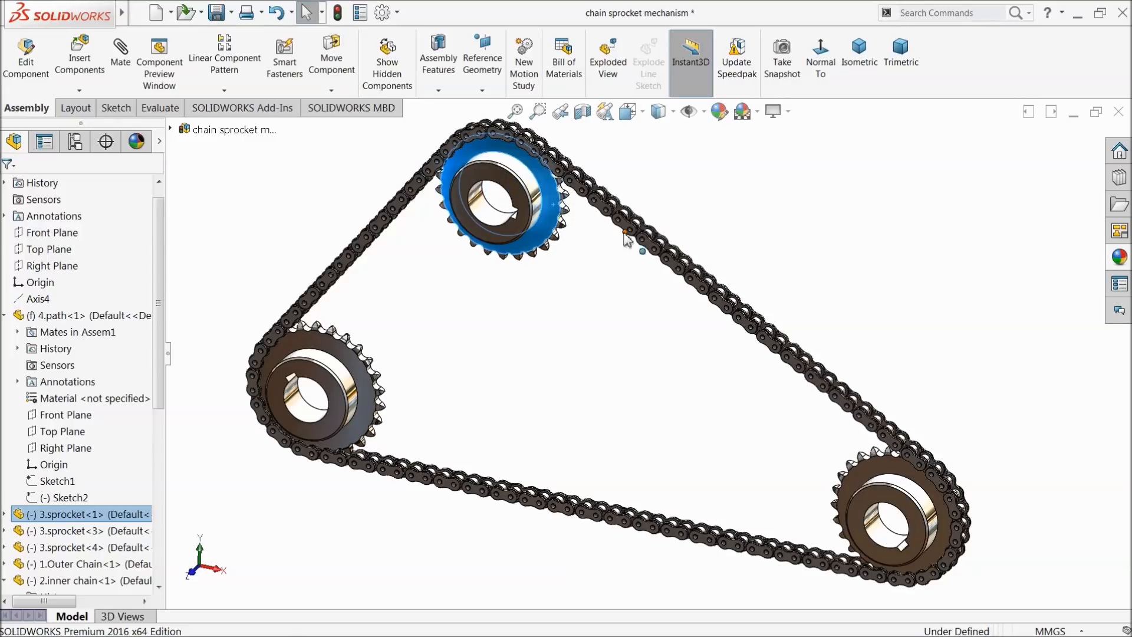
pyautogui.scroll(-3, 626, 238)
pyautogui.moveTo(588, 216); pyautogui.dragTo(672, 268)
pyautogui.press('f')
pyautogui.moveTo(626, 356)
pyautogui.mouseDown(button='middle')
pyautogui.moveTo(607, 351)
pyautogui.moveTo(620, 372)
pyautogui.mouseUp(button='middle')
pyautogui.click(615, 387)
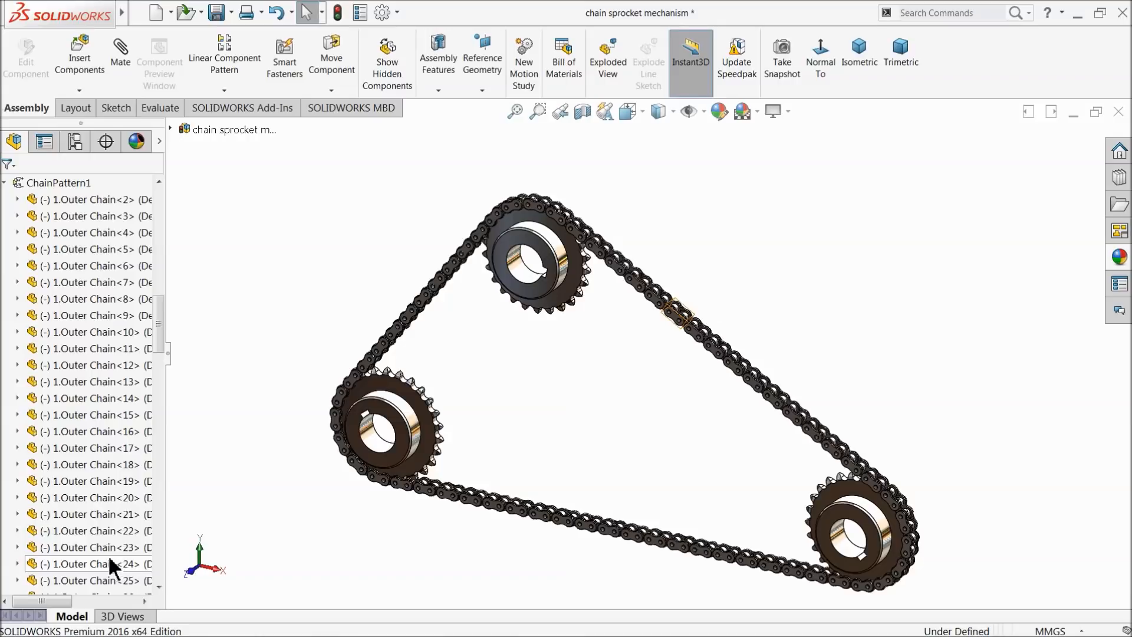
# Collapse ChainPattern1 and the 2.inner chain component in the feature tree
pyautogui.moveTo(160, 326); pyautogui.dragTo(161, 278)
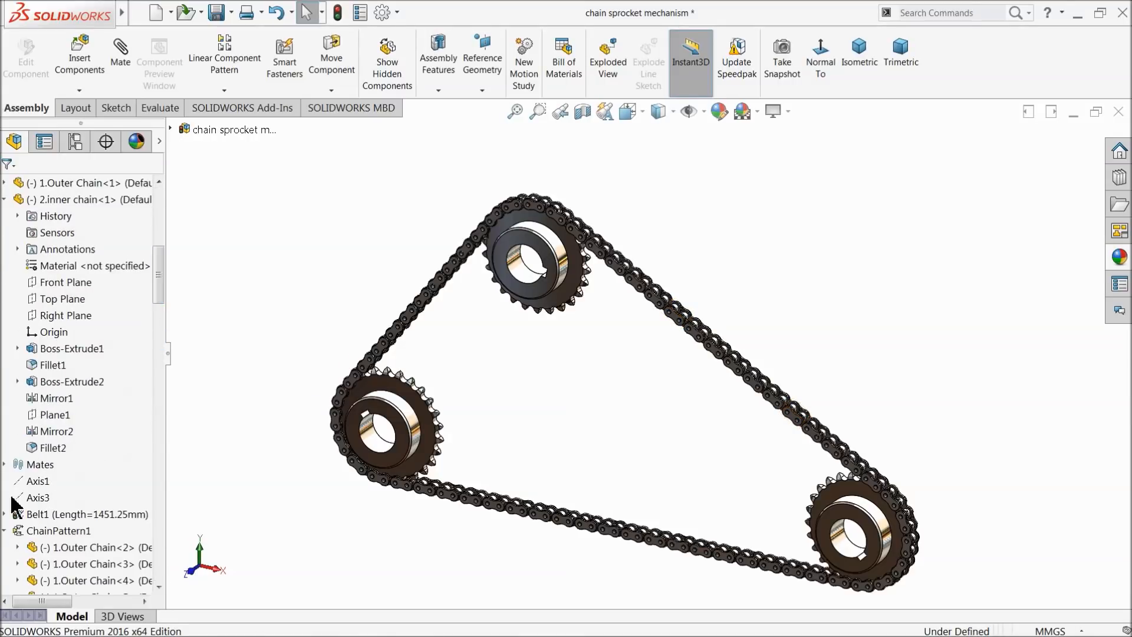
pyautogui.click(5, 531)
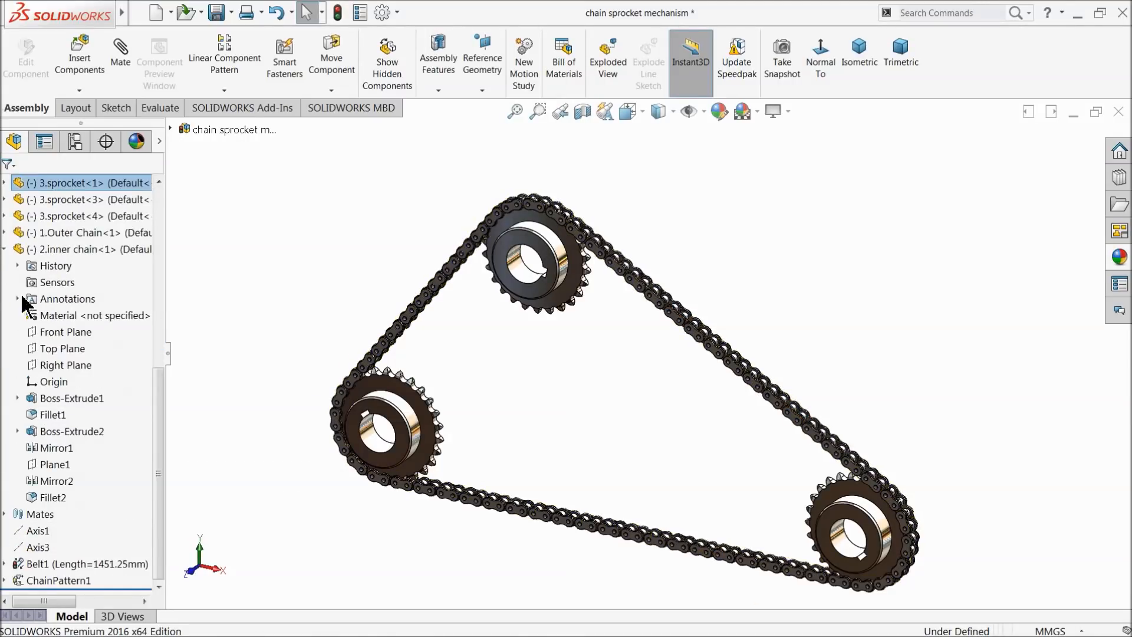
pyautogui.click(6, 248)
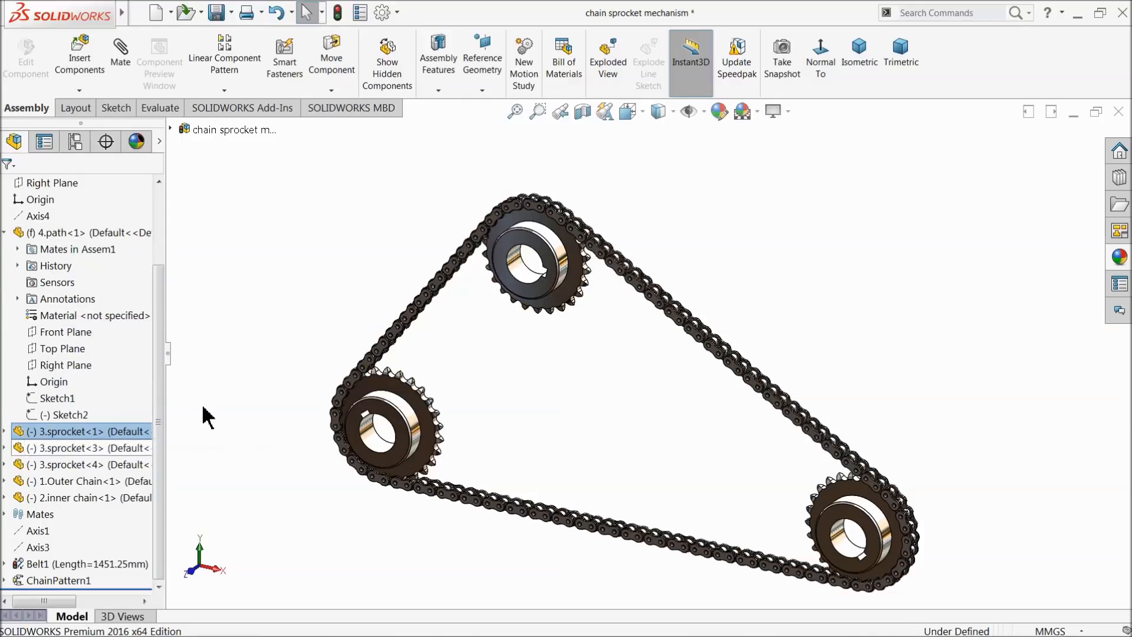
# Highlight the original outer and inner chain links to locate them within the patterned chain
pyautogui.click(36, 488)
pyautogui.scroll(-3, 715, 559)
pyautogui.moveTo(722, 460); pyautogui.dragTo(702, 448, button='middle')
pyautogui.click(43, 498)
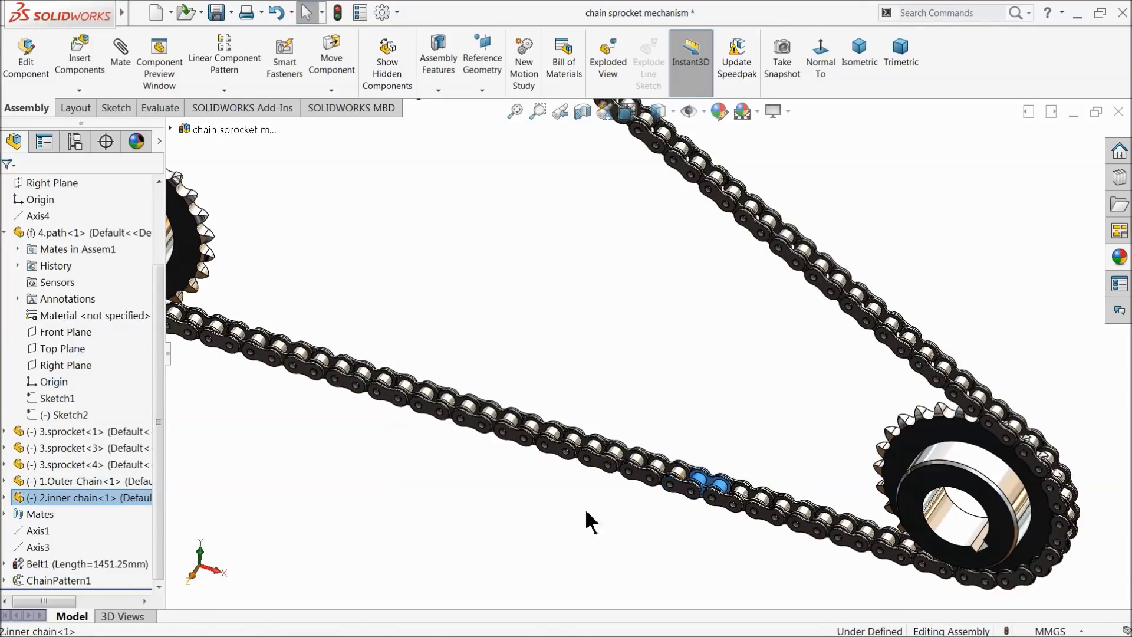
pyautogui.scroll(-5, 702, 480)
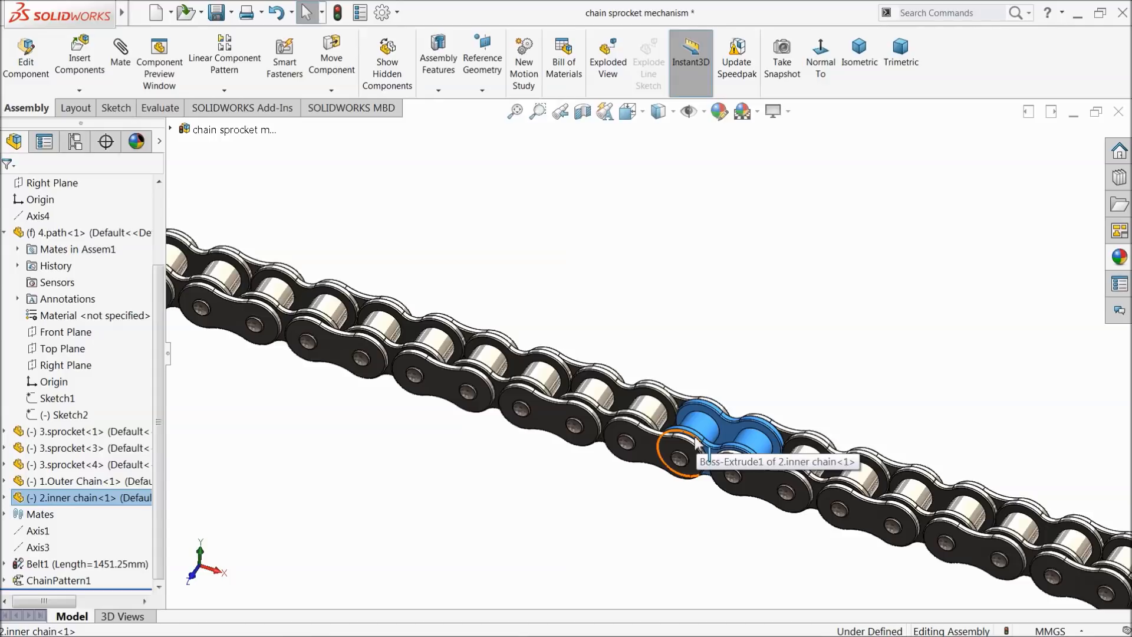
# Set up a Gear mate between a roller face of the original inner chain link and the hub edge of the uppermost sprocket
pyautogui.click(698, 441)
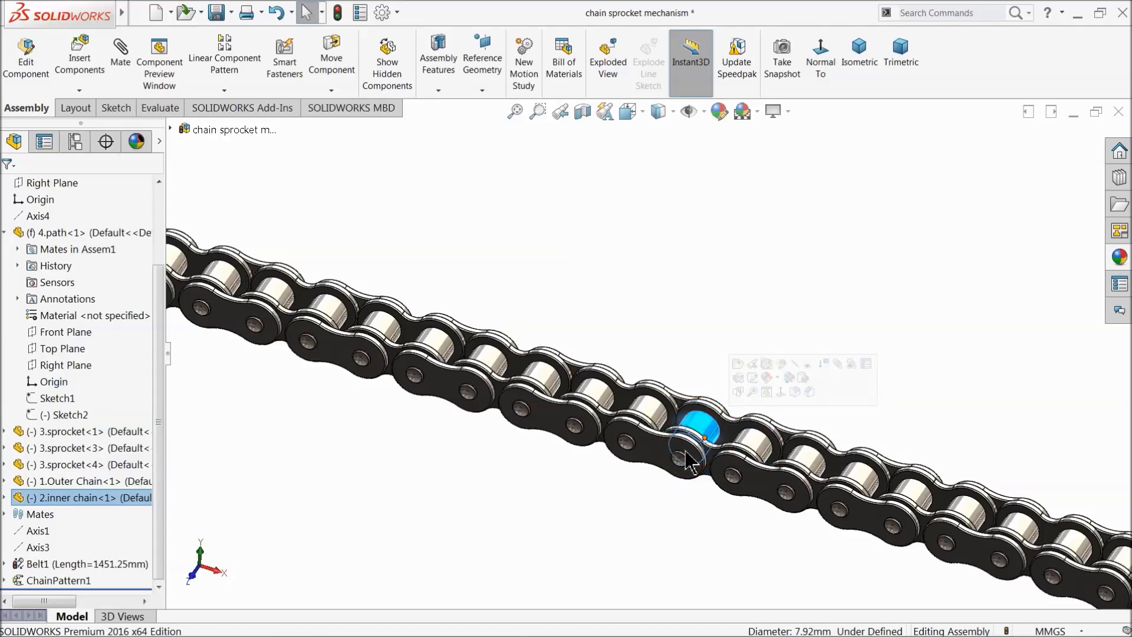
pyautogui.scroll(10, 710, 457)
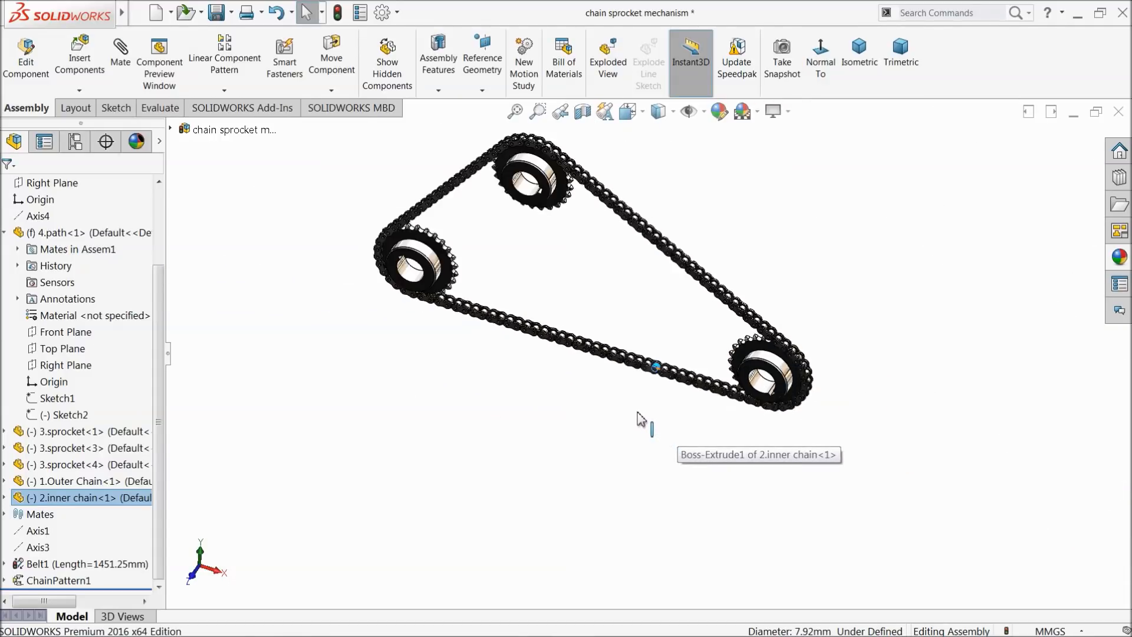
pyautogui.moveTo(644, 356); pyautogui.dragTo(642, 320, button='middle')
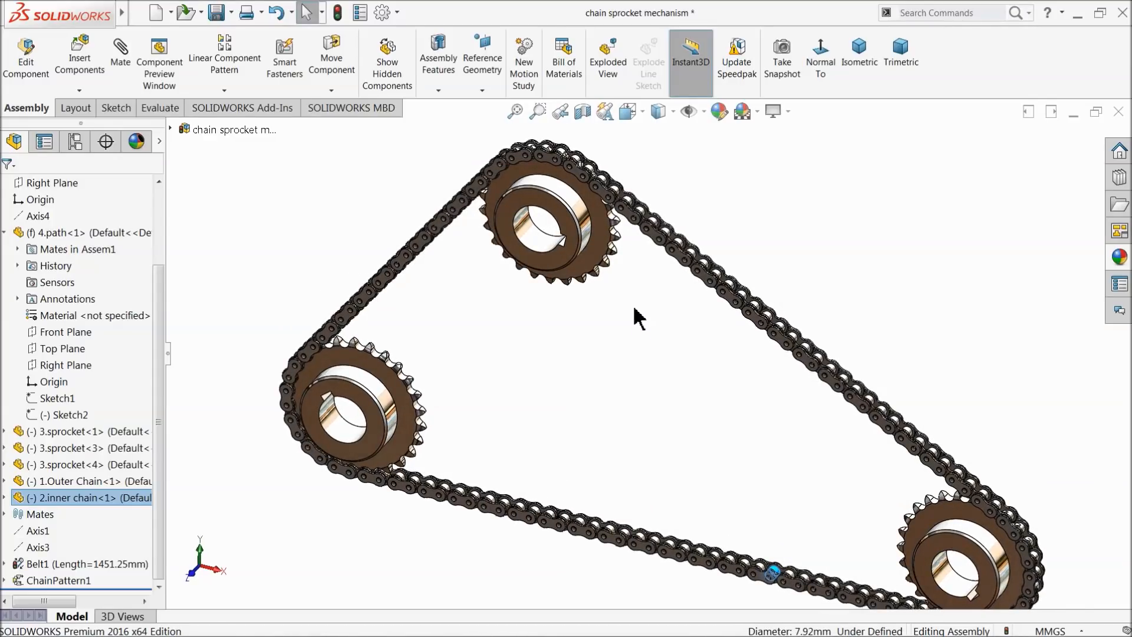
pyautogui.keyDown('ctrl'); pyautogui.click(601, 239); pyautogui.keyUp('ctrl')
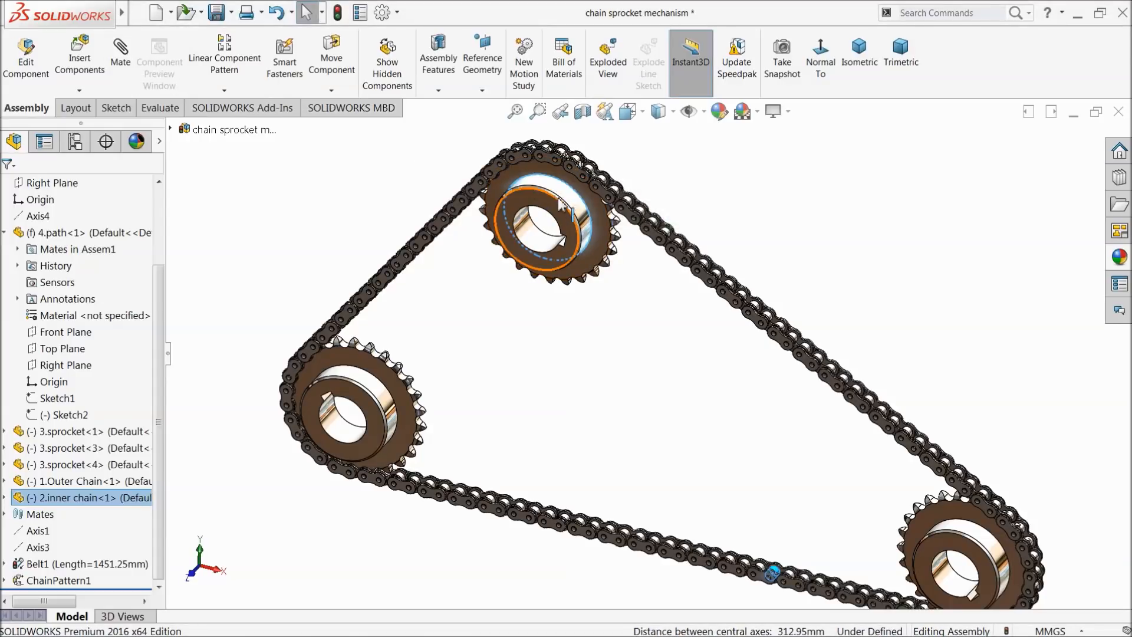
pyautogui.click(119, 62)
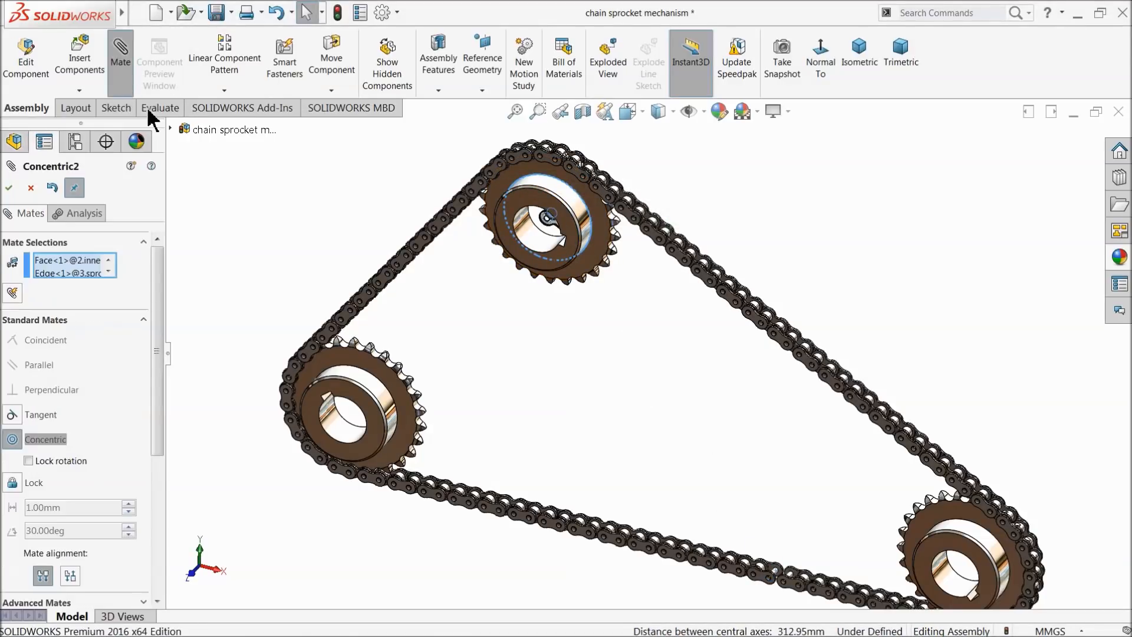
pyautogui.click(143, 319)
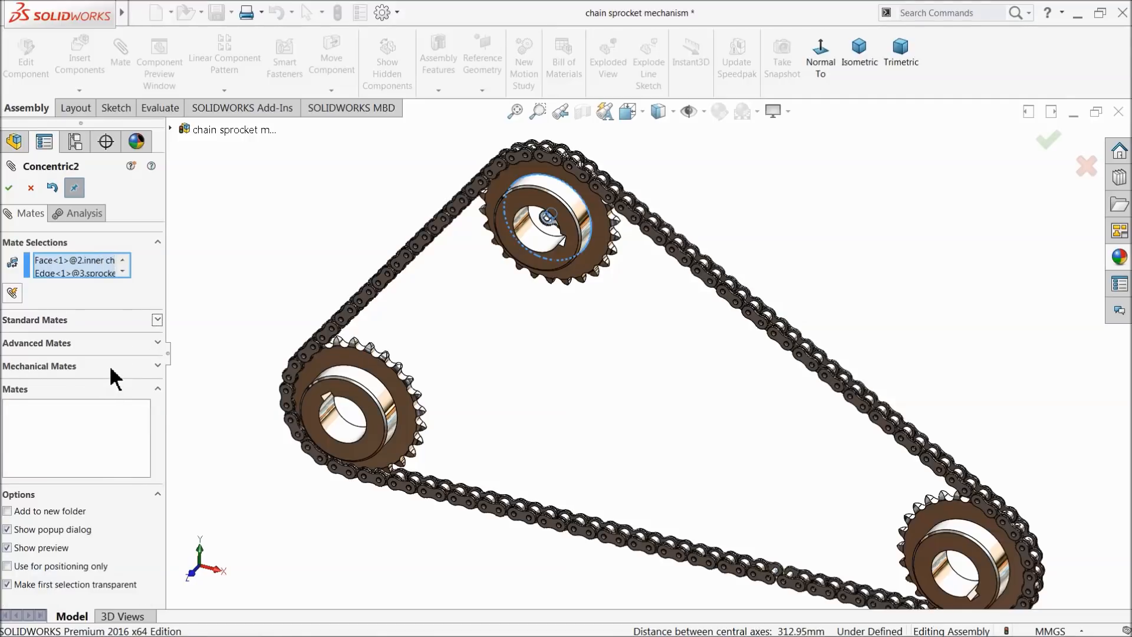
pyautogui.click(149, 370)
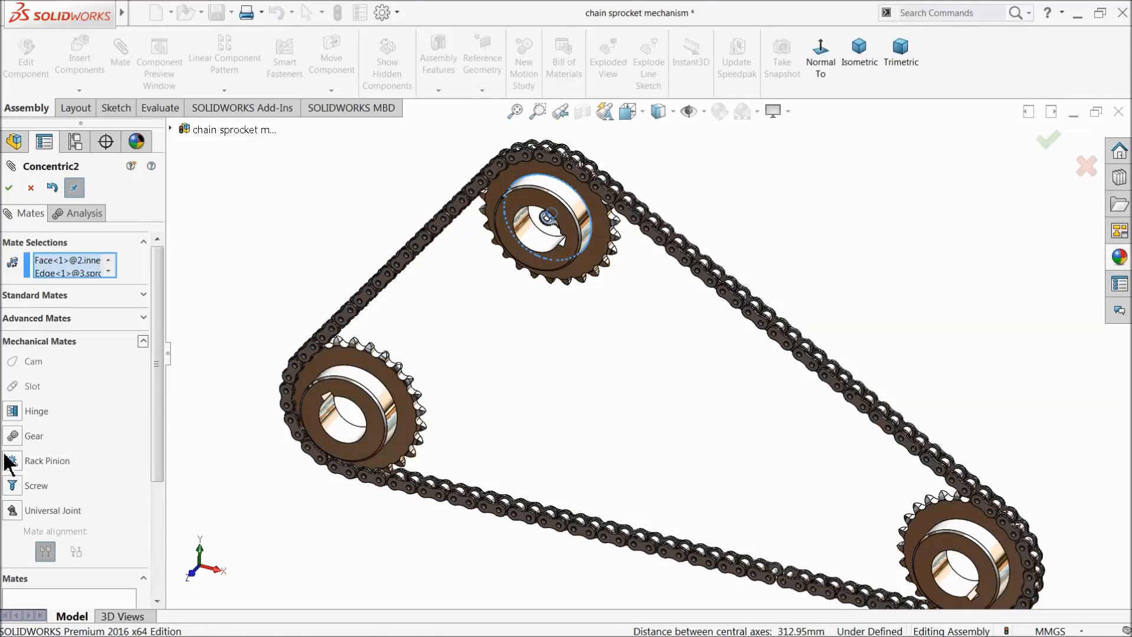
pyautogui.click(12, 435)
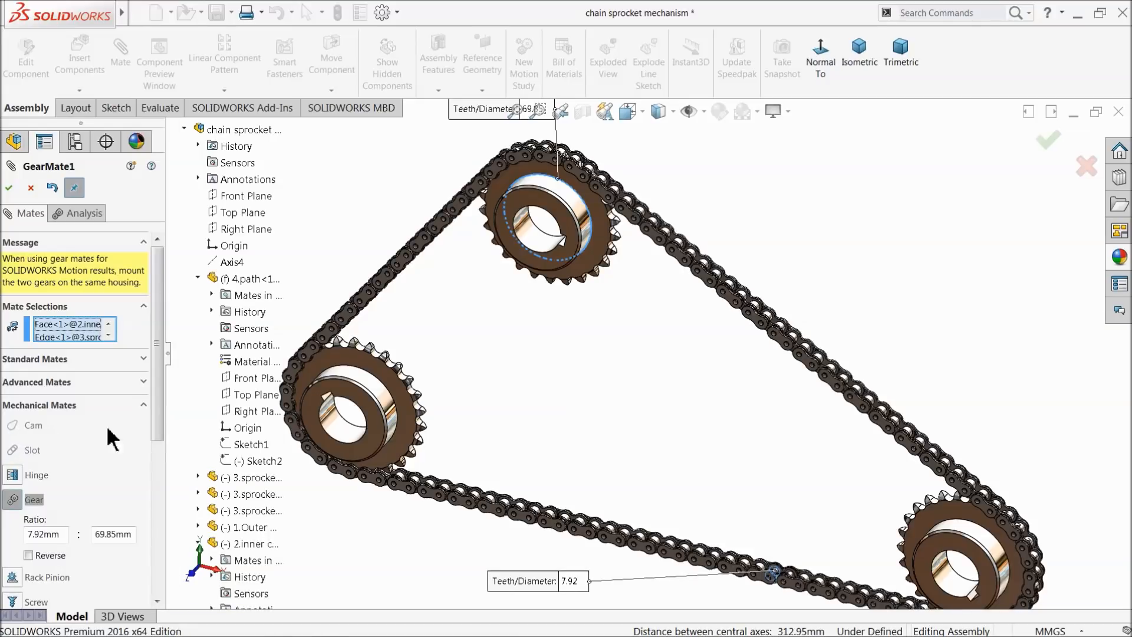
# Reverse the gear mate's direction, apply it with the 7.92 mm : 69.85 mm ratio, and finish mating
pyautogui.scroll(-3, 557, 171)
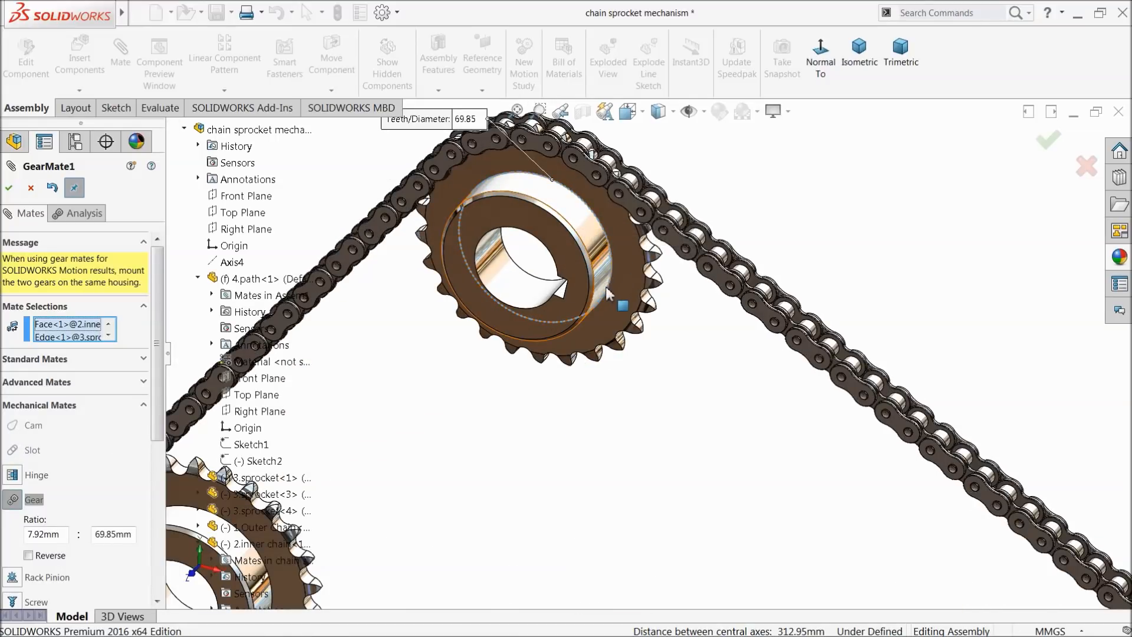
pyautogui.scroll(4, 590, 294)
pyautogui.scroll(-3, 731, 519)
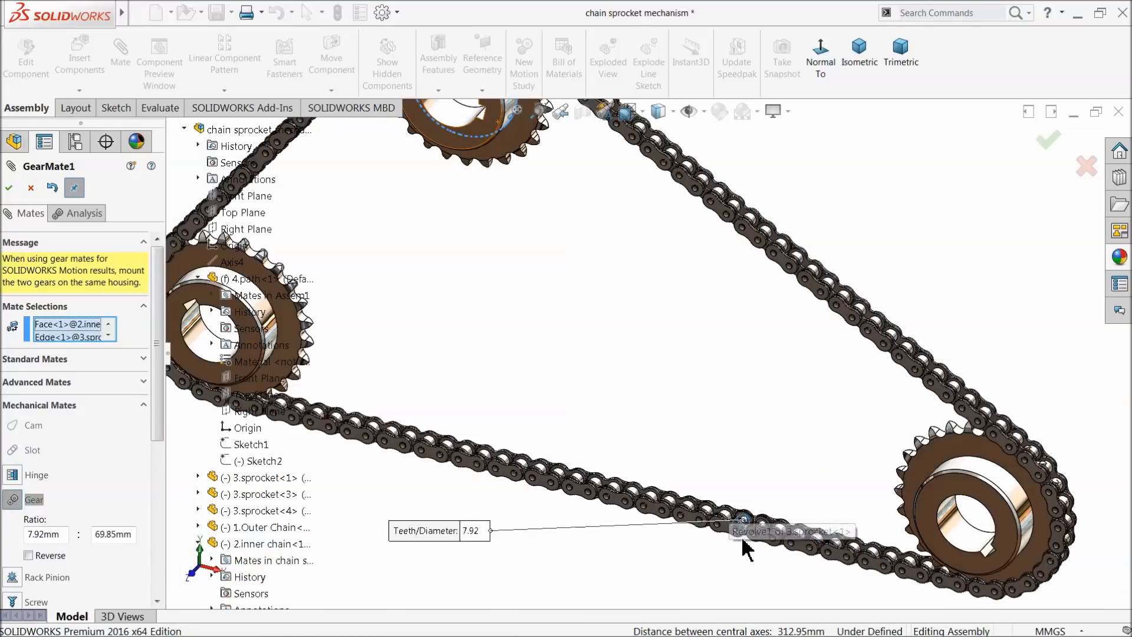
pyautogui.click(741, 550)
pyautogui.scroll(-3, 725, 507)
pyautogui.moveTo(733, 410); pyautogui.dragTo(736, 401, button='middle')
pyautogui.scroll(-3, 736, 400)
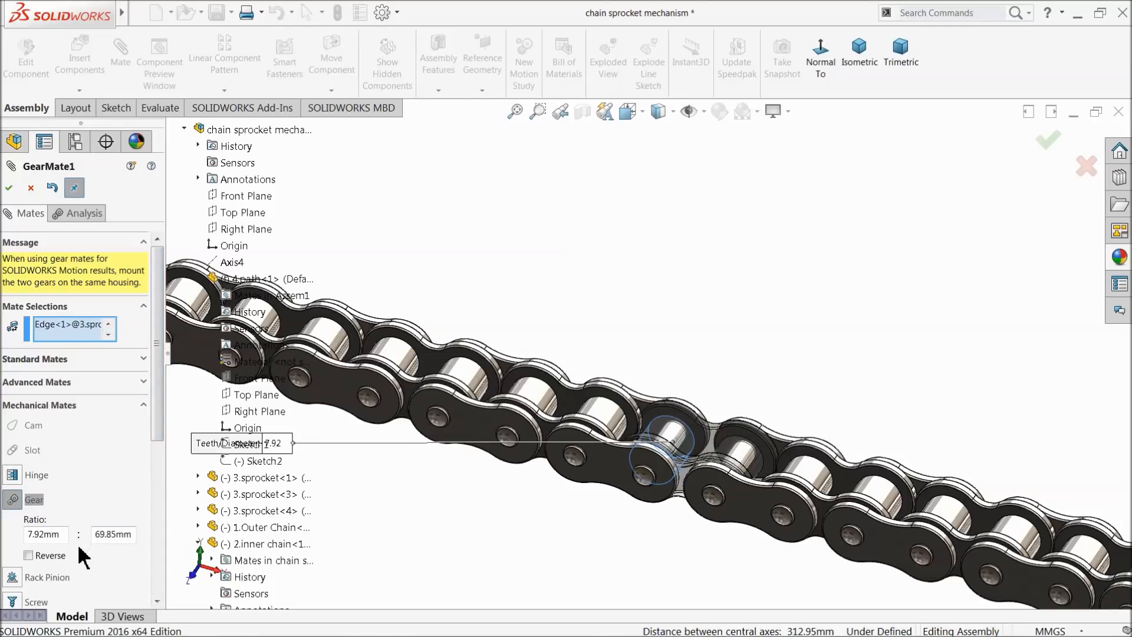
pyautogui.click(27, 555)
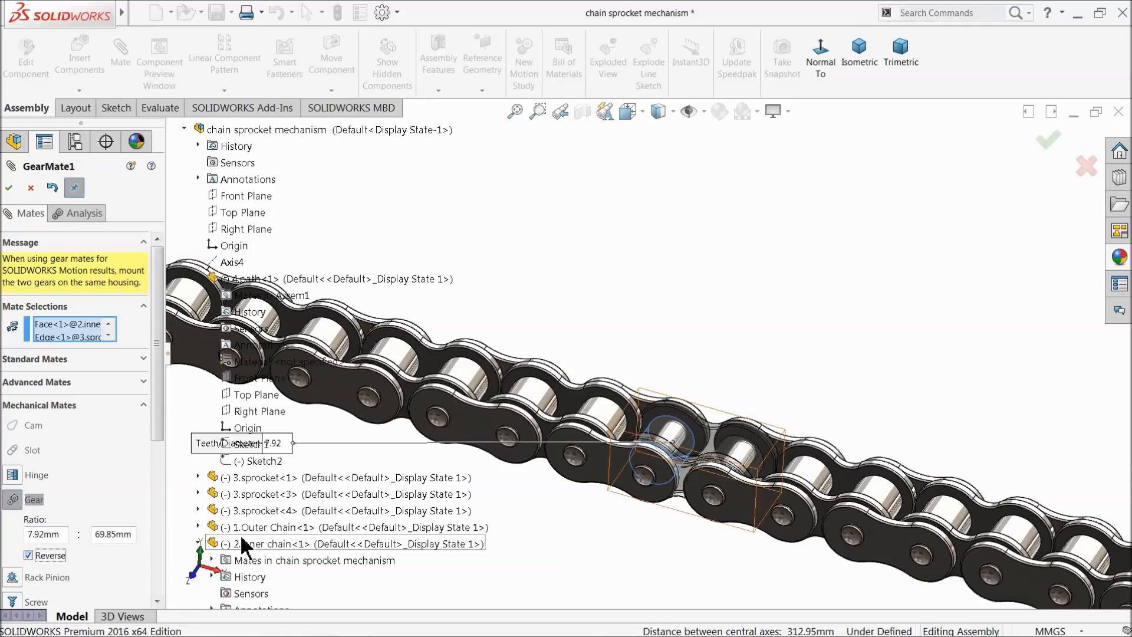
pyautogui.scroll(10, 615, 454)
pyautogui.scroll(-3, 537, 238)
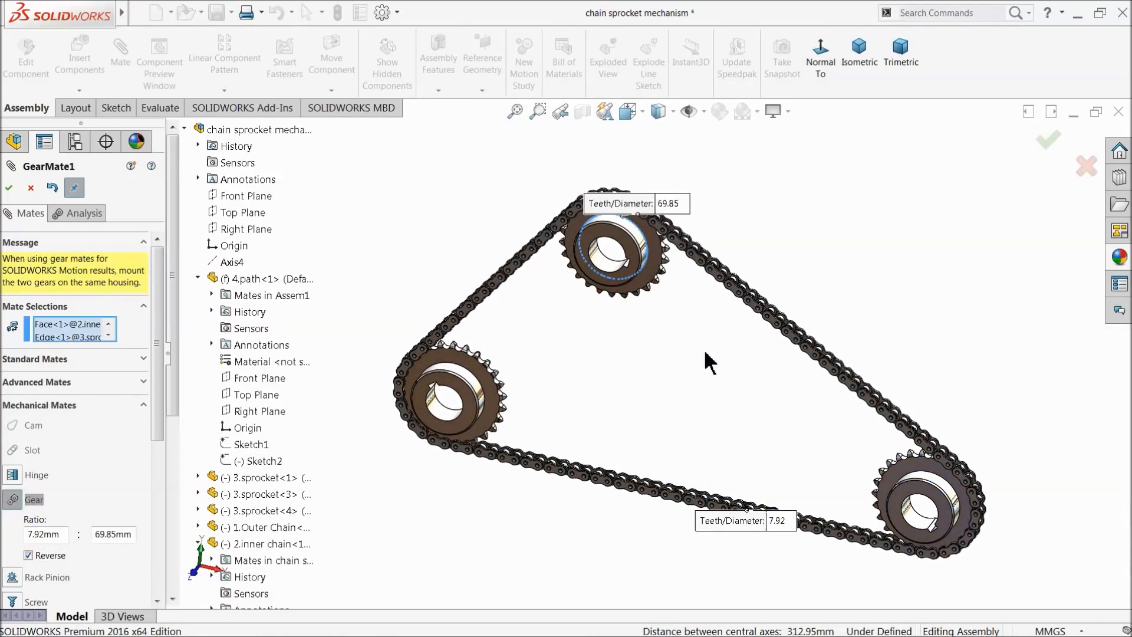
pyautogui.scroll(-2, 705, 390)
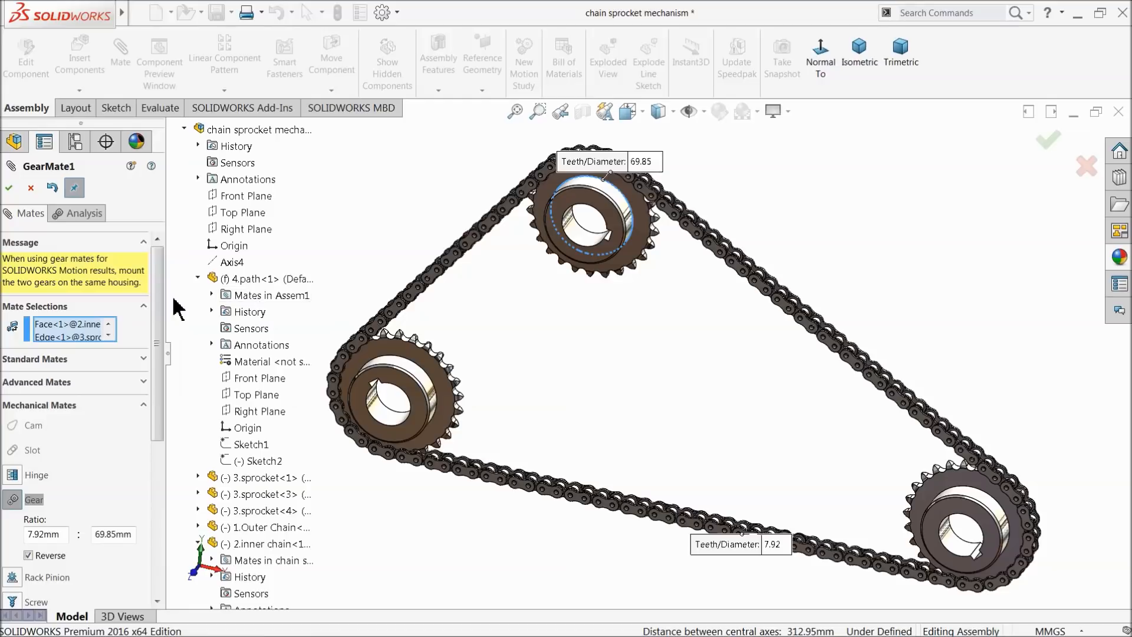
pyautogui.click(9, 188)
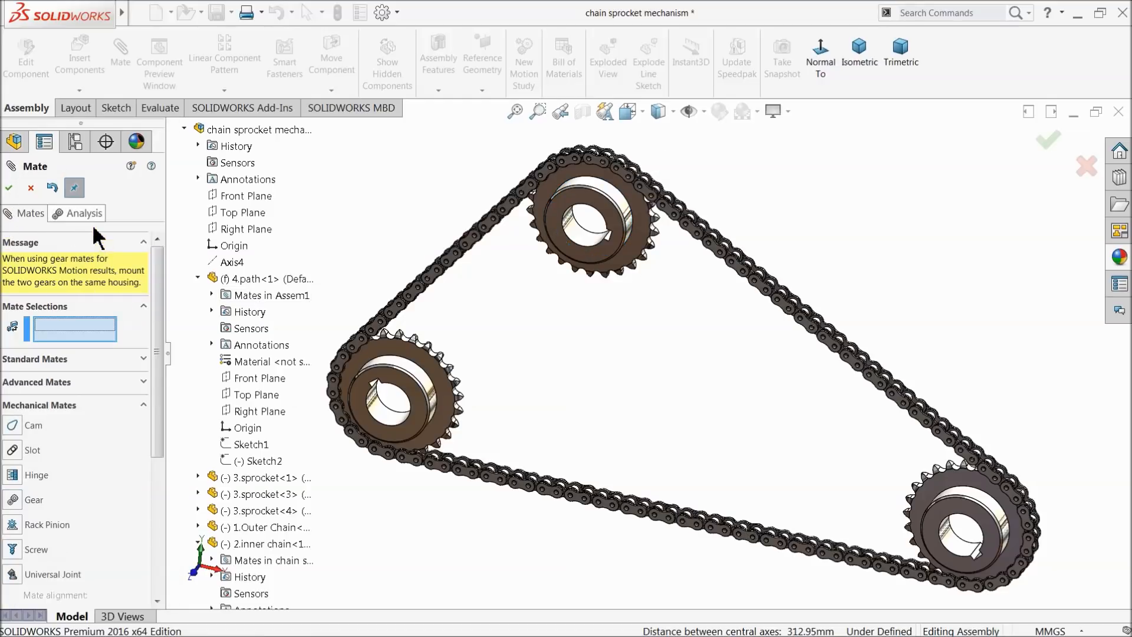
pyautogui.click(9, 188)
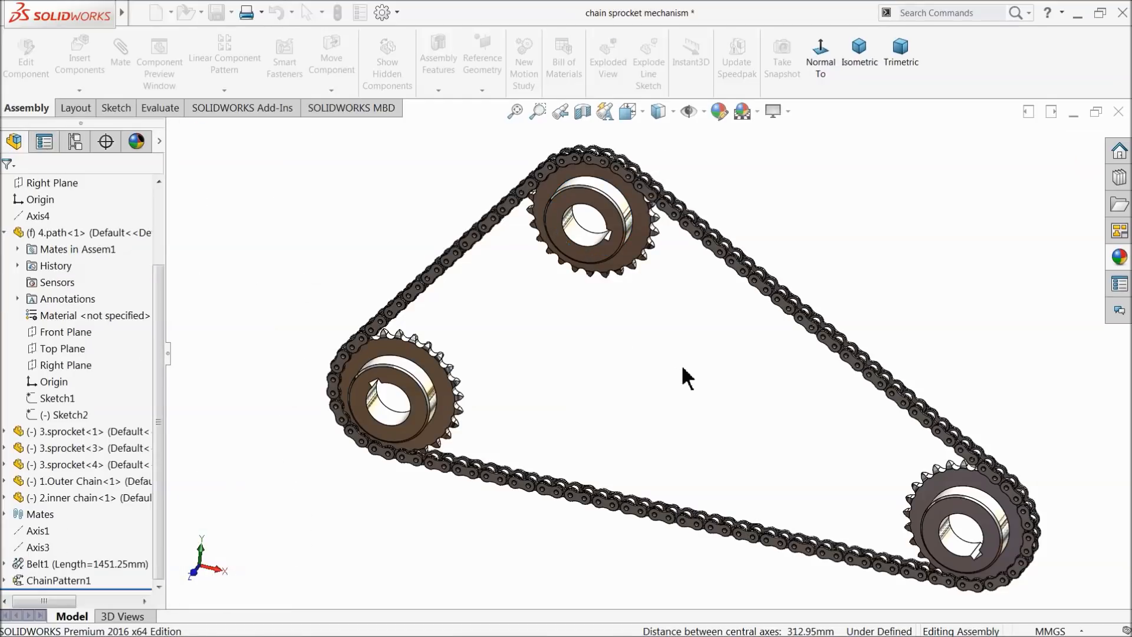
# Rotate the uppermost sprocket back and forth to test how it drives the chain and the other sprockets
pyautogui.scroll(-2, 861, 398)
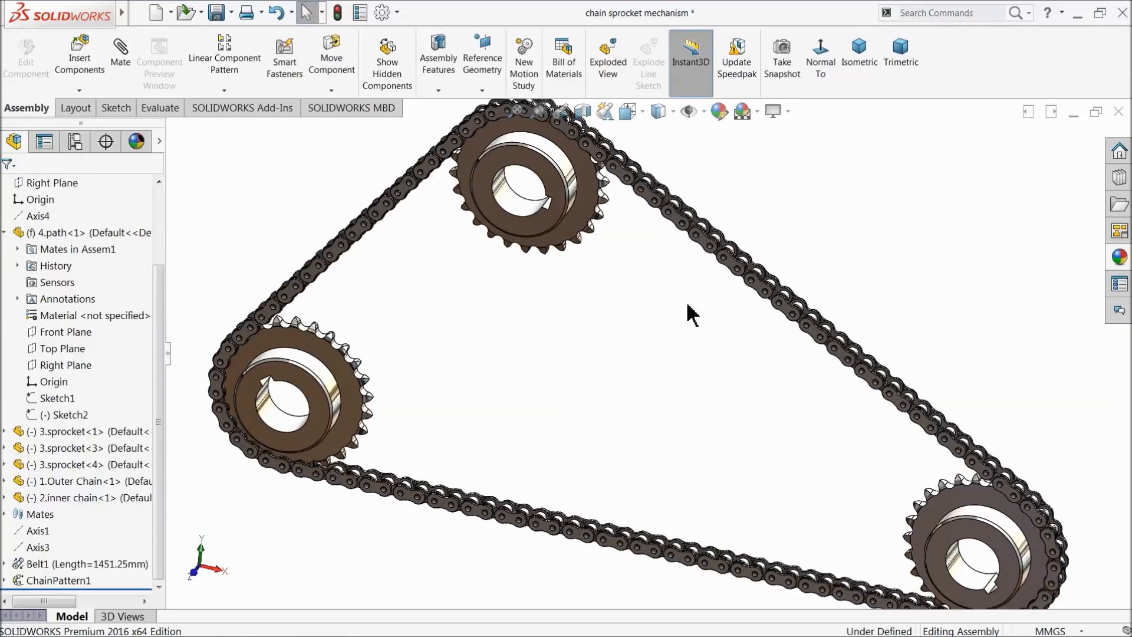
pyautogui.click(582, 207)
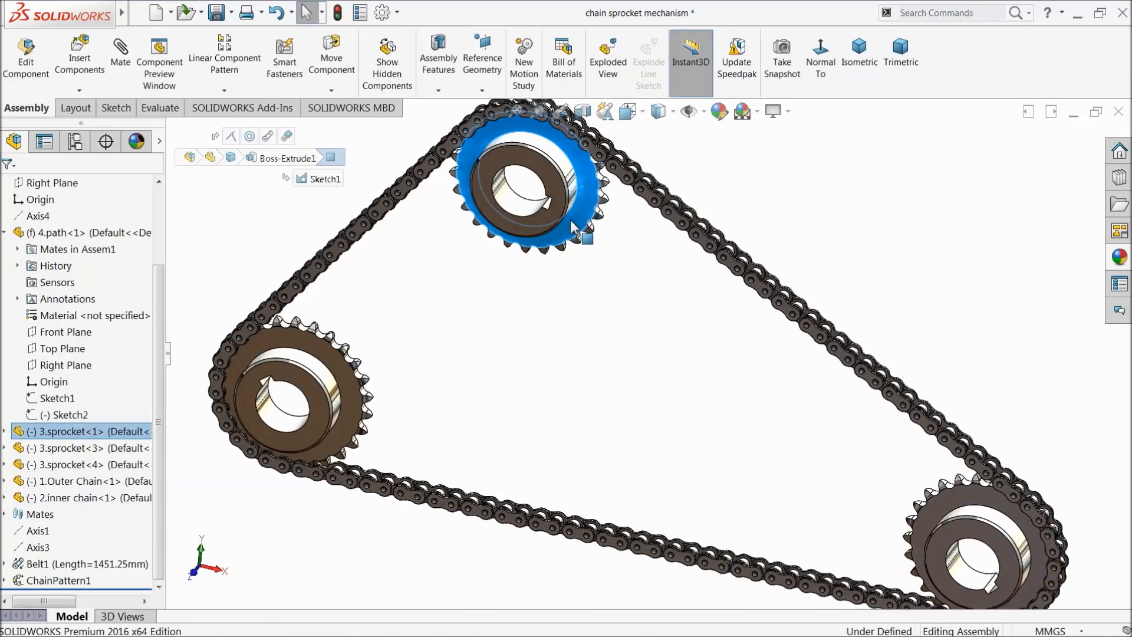
pyautogui.moveTo(572, 226); pyautogui.dragTo(553, 242)
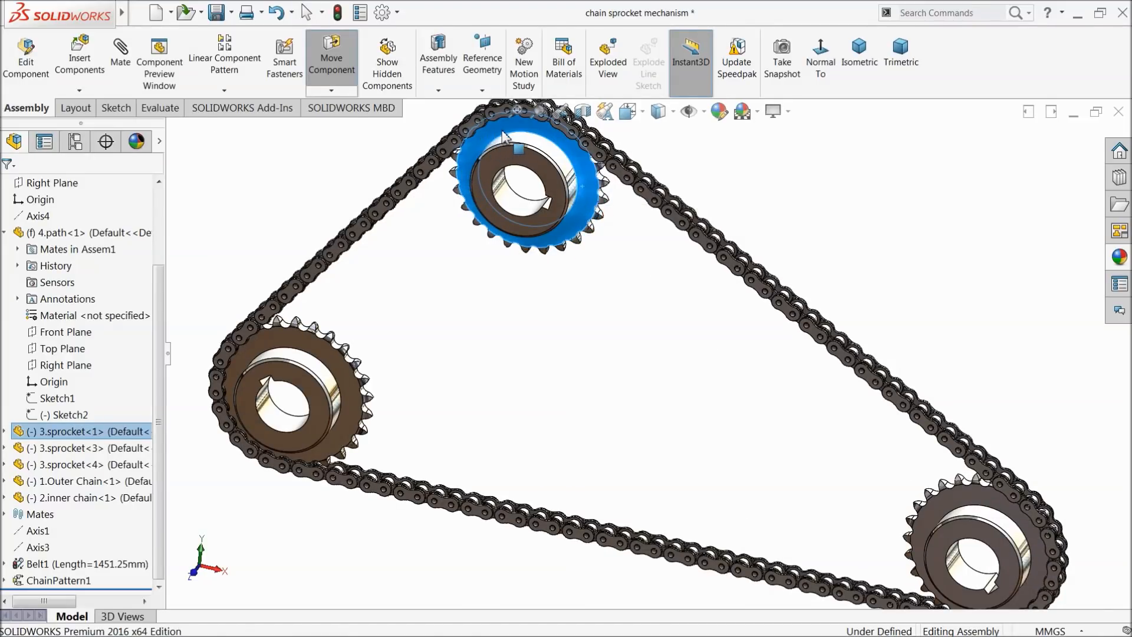
pyautogui.moveTo(498, 136); pyautogui.dragTo(491, 143)
pyautogui.click(535, 136)
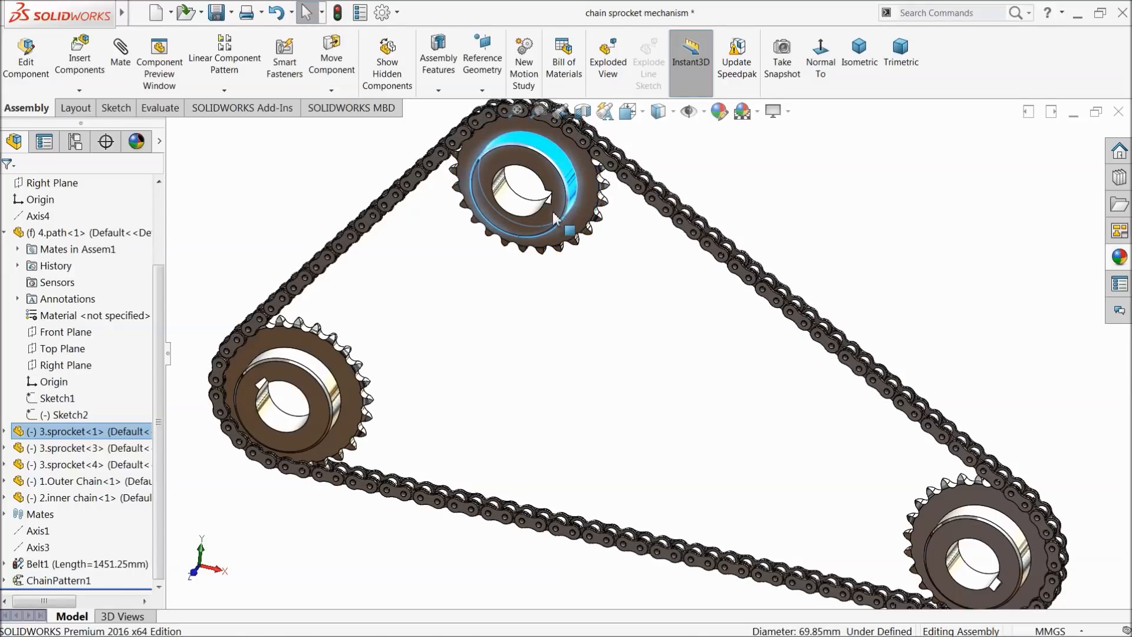
pyautogui.moveTo(540, 131); pyautogui.dragTo(524, 135)
# Rotate the leftmost sprocket by its plate face and keyway to test its motion with the chain
pyautogui.click(303, 335)
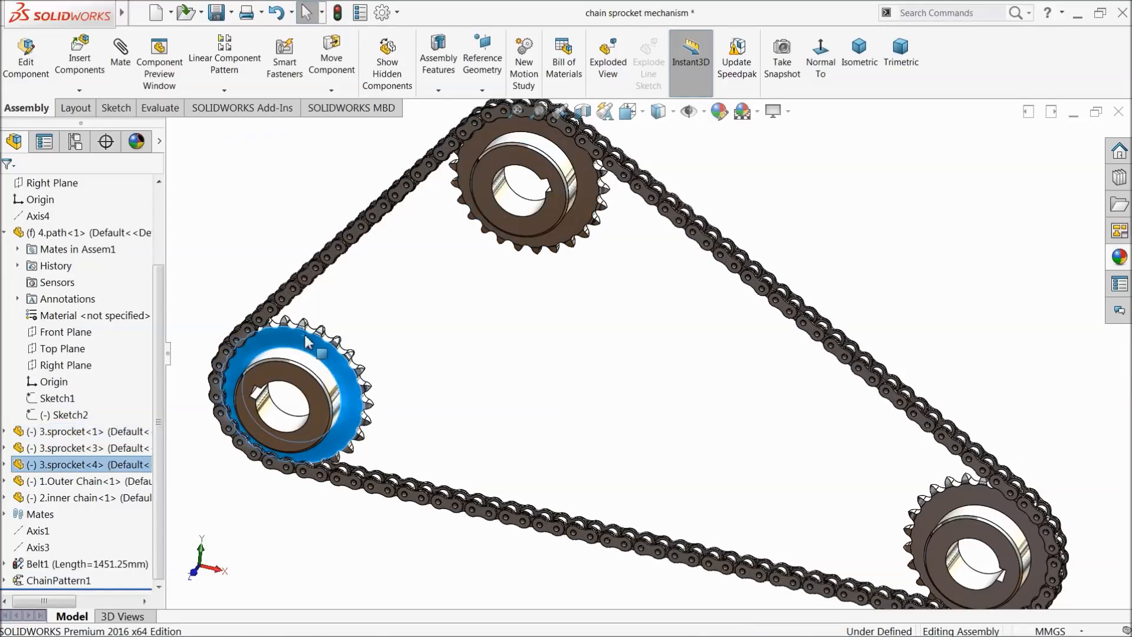
pyautogui.moveTo(254, 391); pyautogui.dragTo(256, 394)
pyautogui.click(254, 402)
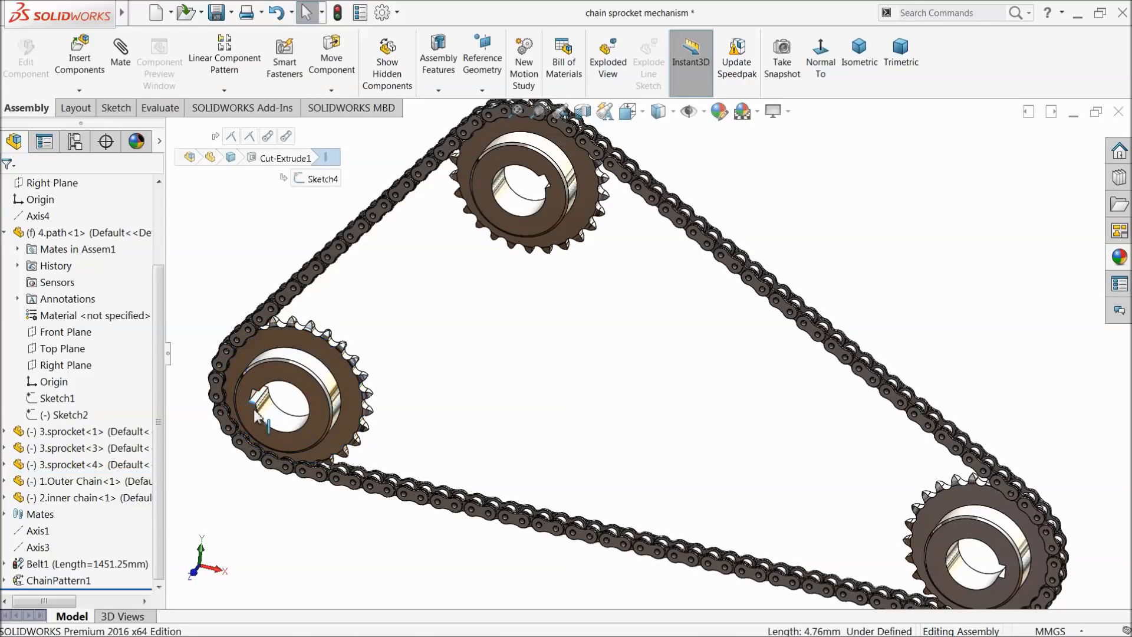
pyautogui.moveTo(314, 454); pyautogui.dragTo(356, 377)
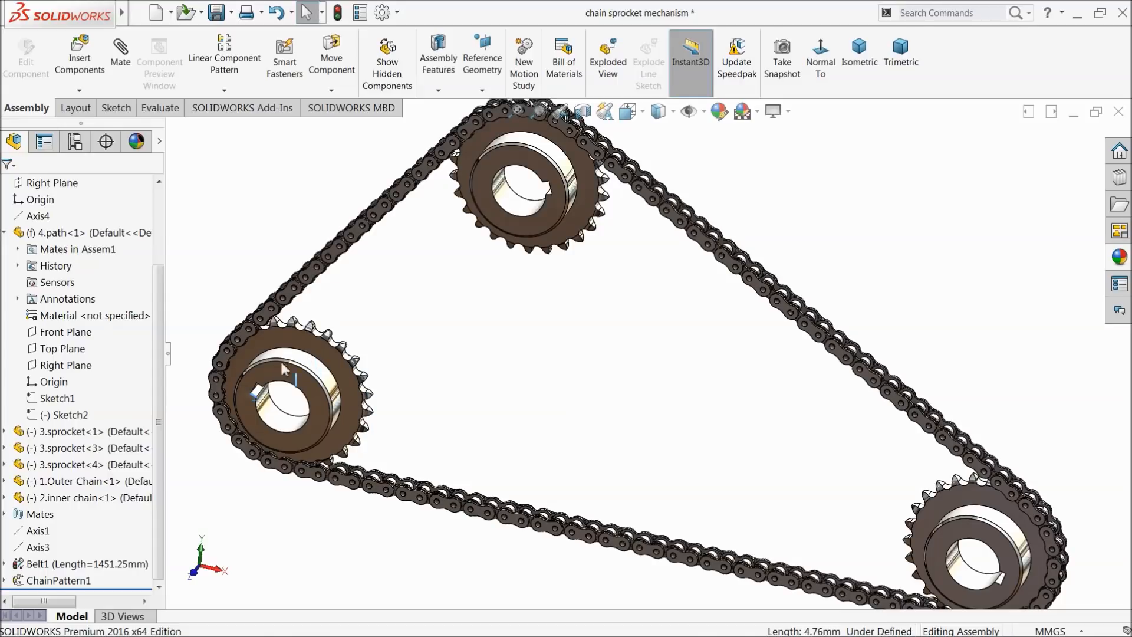
pyautogui.moveTo(283, 368); pyautogui.dragTo(242, 415)
pyautogui.moveTo(338, 443); pyautogui.dragTo(245, 448)
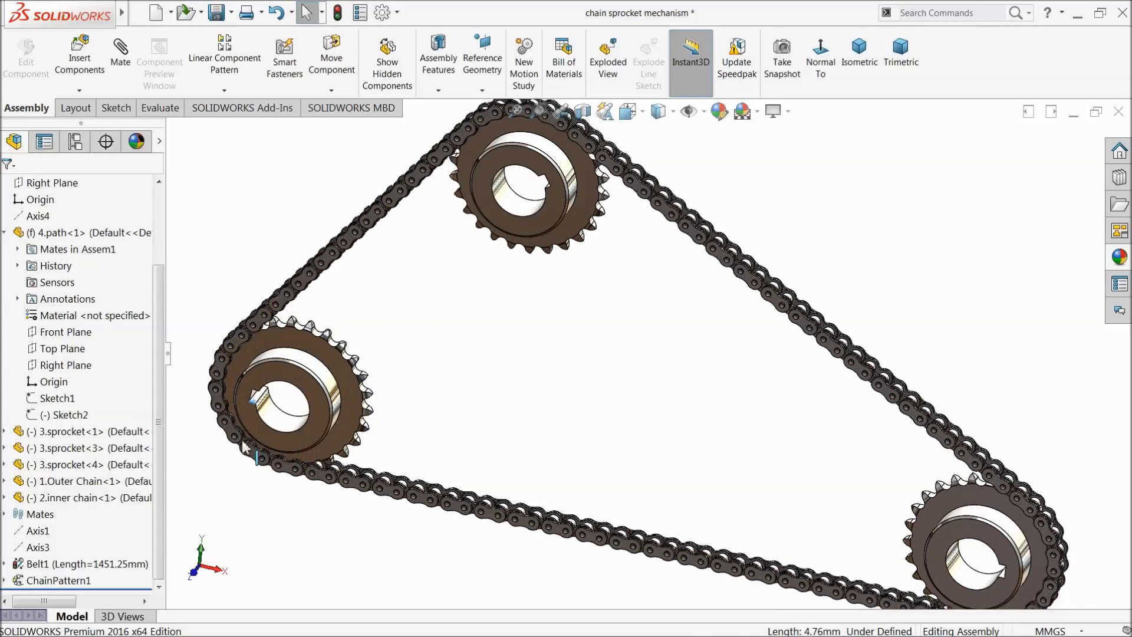
# Move outer chain links along the path to test the motion of the full chain and all three sprockets
pyautogui.click(238, 337)
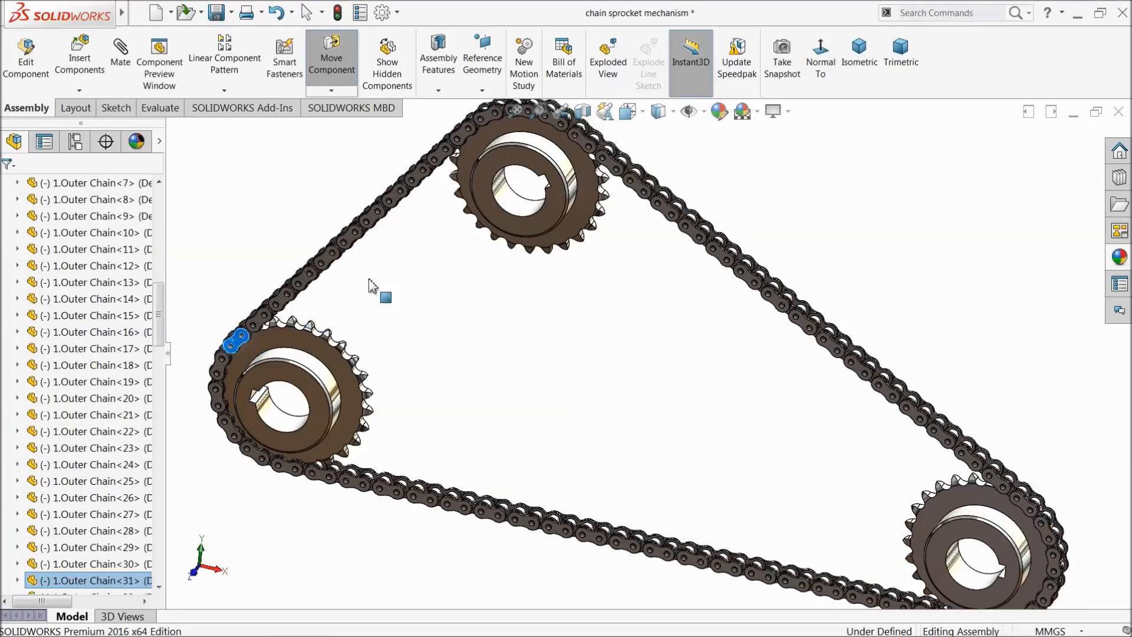
pyautogui.click(497, 372)
pyautogui.scroll(2, 497, 373)
pyautogui.moveTo(599, 399); pyautogui.dragTo(660, 376, button='middle')
pyautogui.scroll(2, 659, 376)
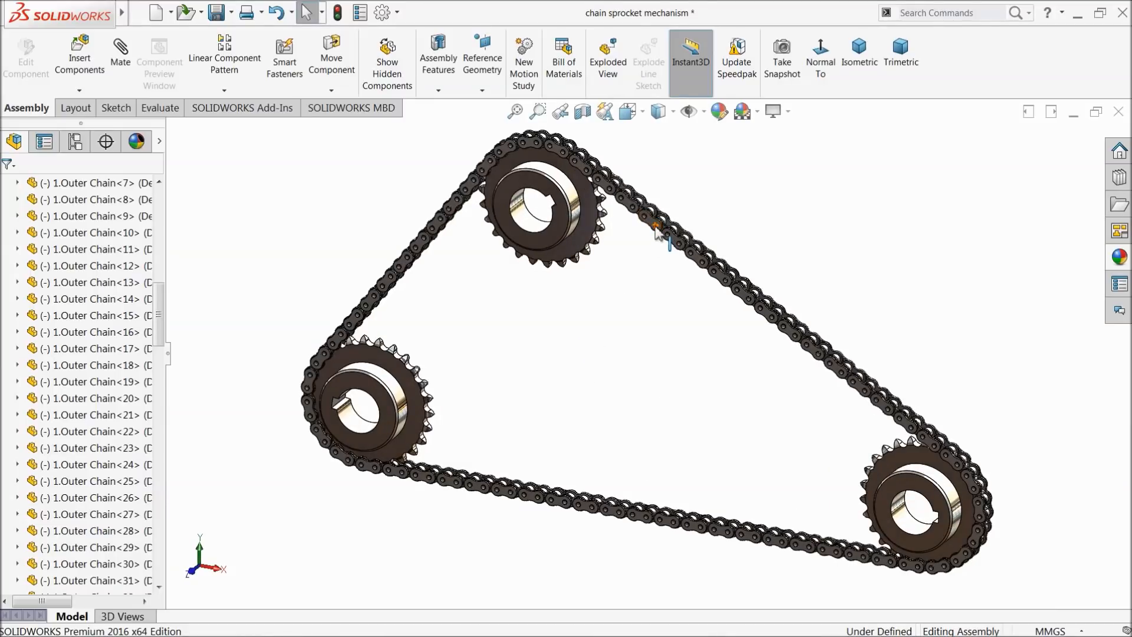
pyautogui.moveTo(657, 230); pyautogui.dragTo(913, 510)
pyautogui.scroll(-1, 925, 373)
pyautogui.scroll(1, 578, 439)
pyautogui.moveTo(574, 434); pyautogui.dragTo(518, 407, button='middle')
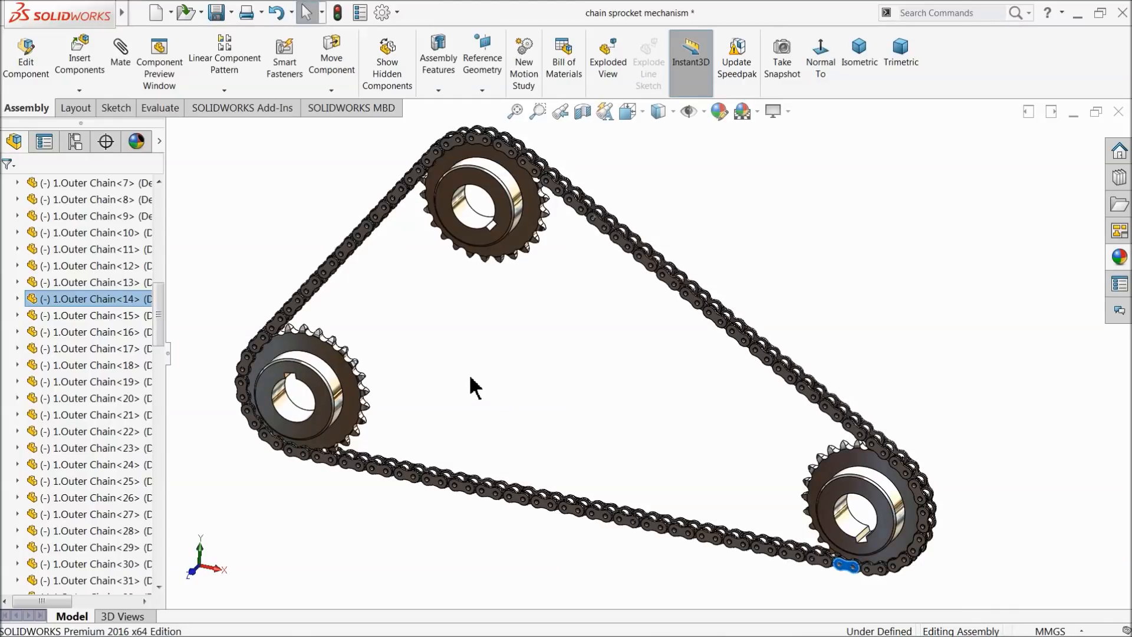
pyautogui.scroll(-2, 471, 379)
pyautogui.scroll(2, 587, 337)
pyautogui.moveTo(586, 351)
pyautogui.mouseDown(button='middle')
pyautogui.moveTo(576, 330)
pyautogui.moveTo(594, 345)
pyautogui.mouseUp(button='middle')
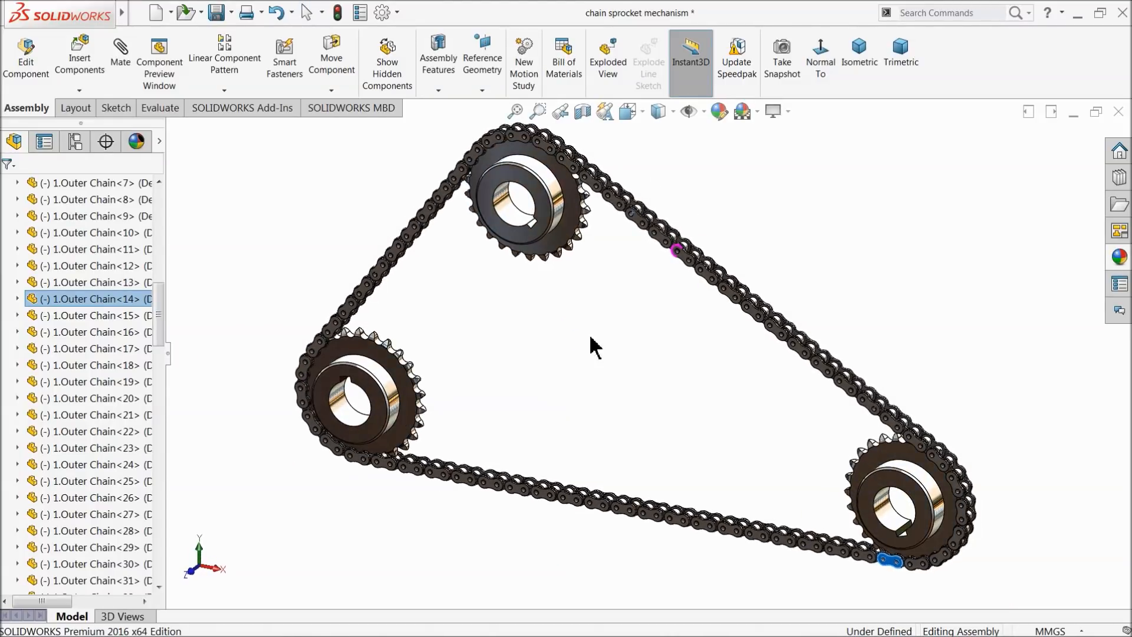
pyautogui.rightClick(774, 211)
pyautogui.click(700, 195)
pyautogui.rightClick(748, 222)
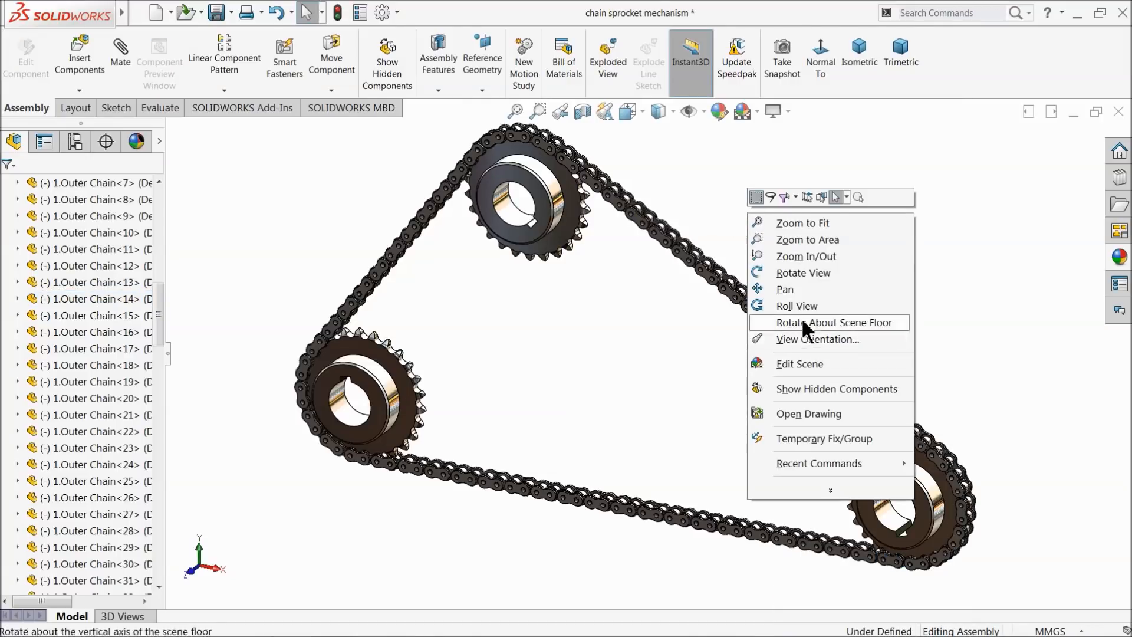
pyautogui.click(801, 289)
pyautogui.moveTo(841, 288)
pyautogui.mouseDown()
pyautogui.moveTo(836, 309)
pyautogui.moveTo(813, 313)
pyautogui.moveTo(836, 271)
pyautogui.mouseUp()
pyautogui.rightClick(805, 224)
pyautogui.click(834, 289)
pyautogui.rightClick(836, 272)
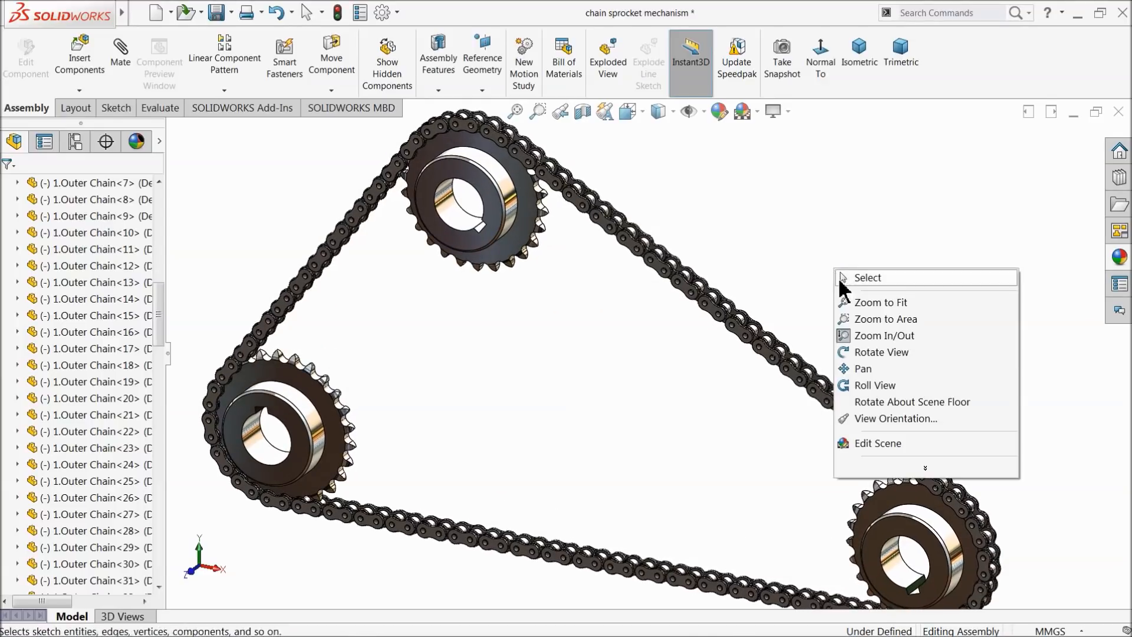
pyautogui.click(843, 369)
pyautogui.moveTo(872, 362); pyautogui.dragTo(877, 349)
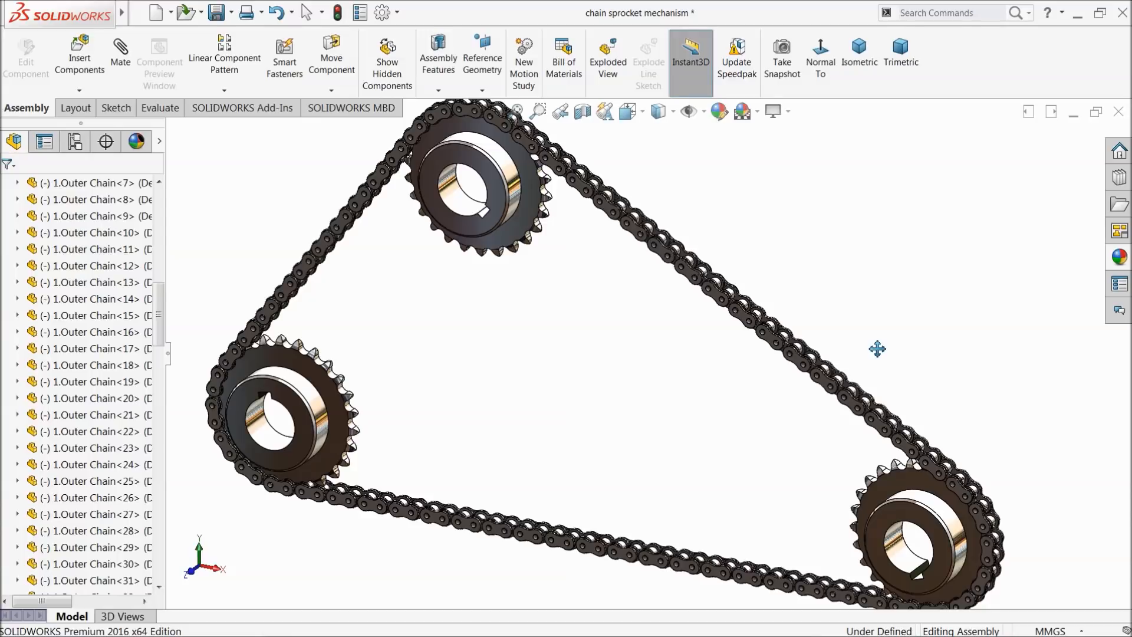
# Collapse ChainPattern1 in the feature tree and save the assembly with a rebuild
pyautogui.scroll(4, 126, 366)
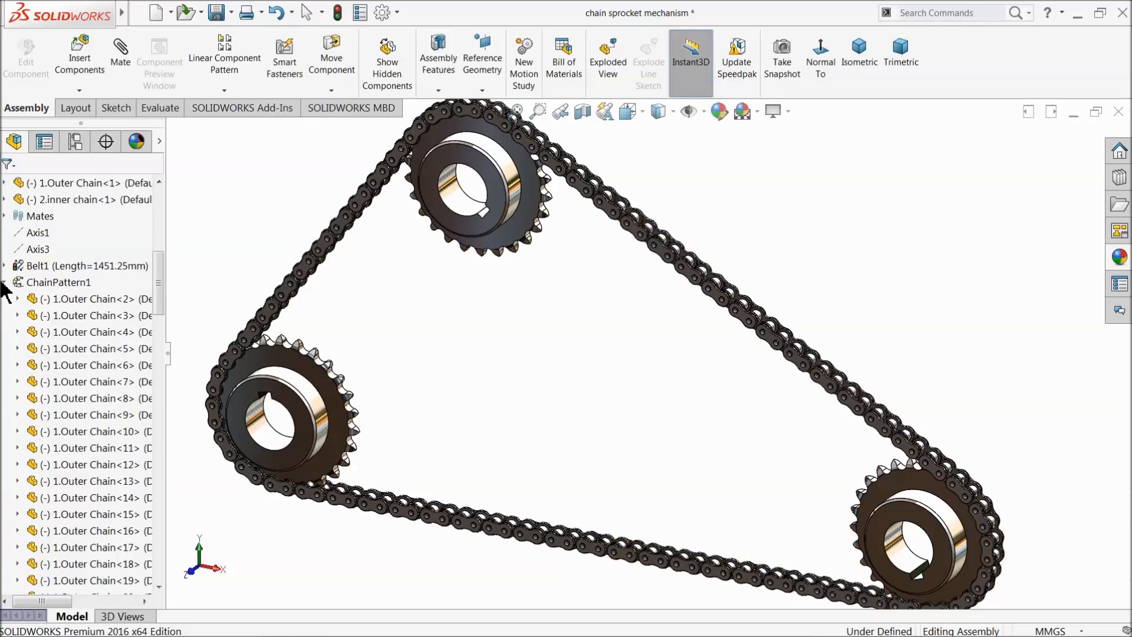
pyautogui.click(4, 282)
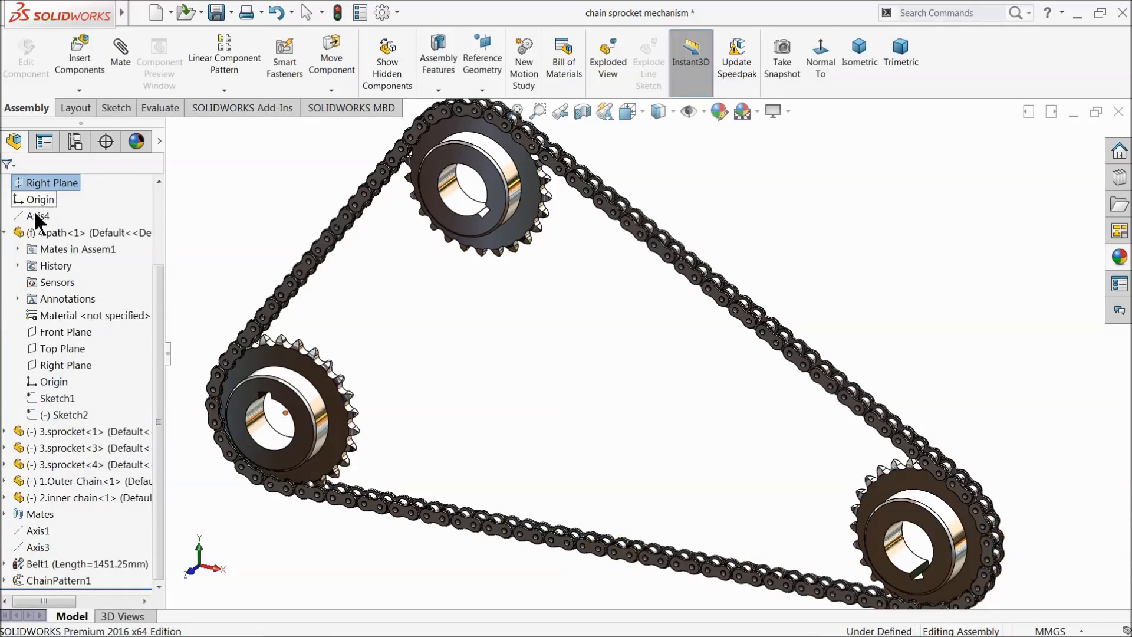
pyautogui.click(221, 23)
pyautogui.click(324, 298)
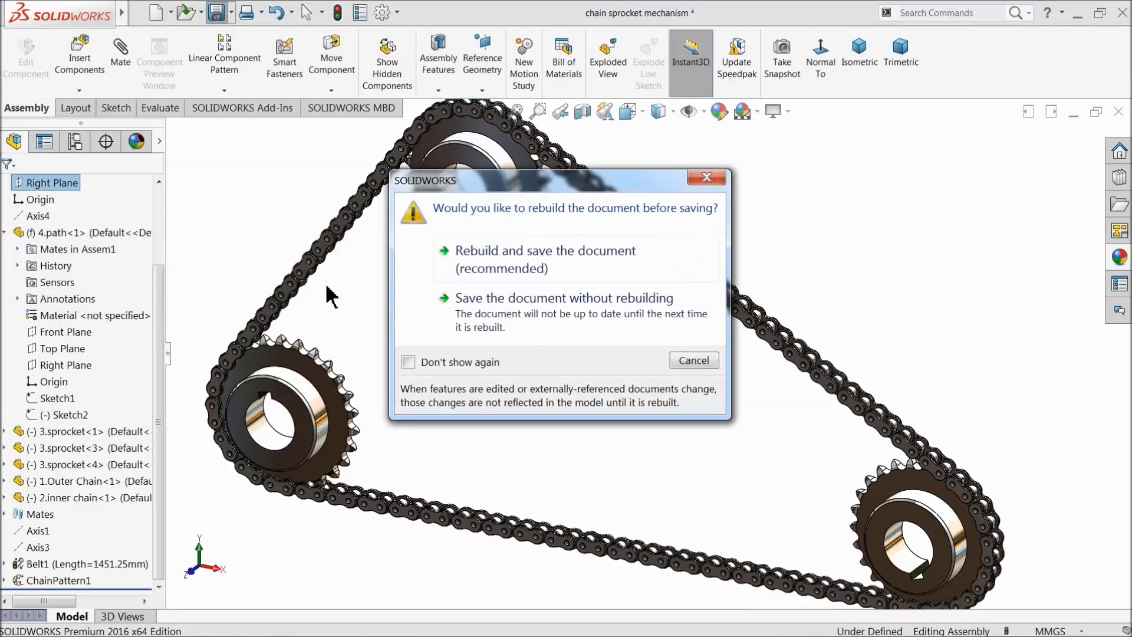
pyautogui.click(530, 273)
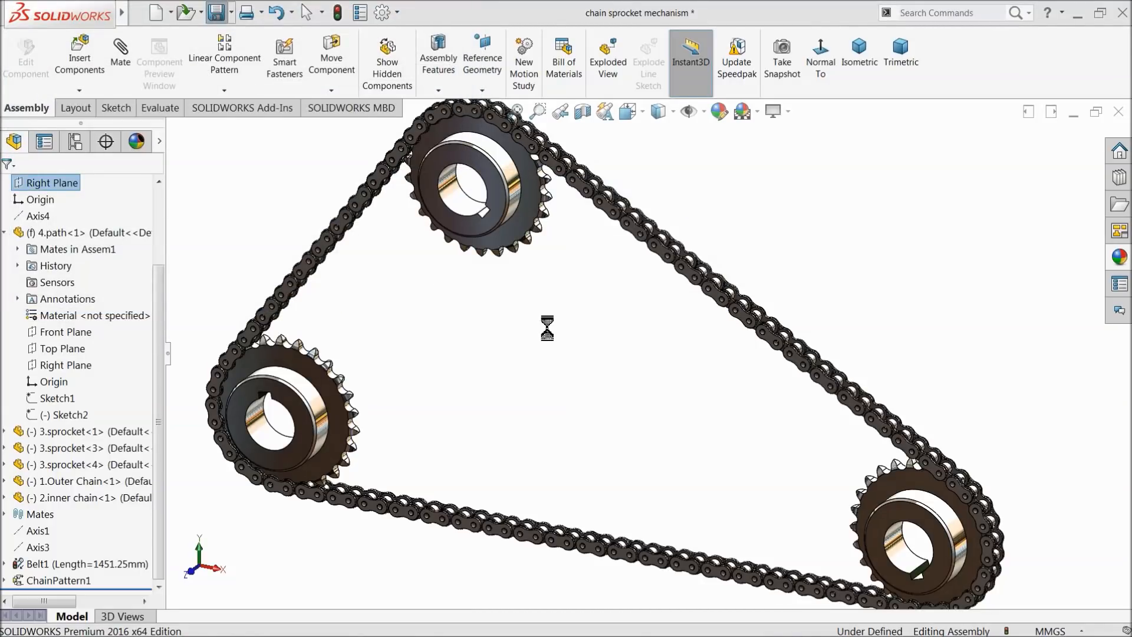
# Enable the MotionManager and open Motion Study 1 for the chain sprocket assembly
pyautogui.rightClick(1026, 65)
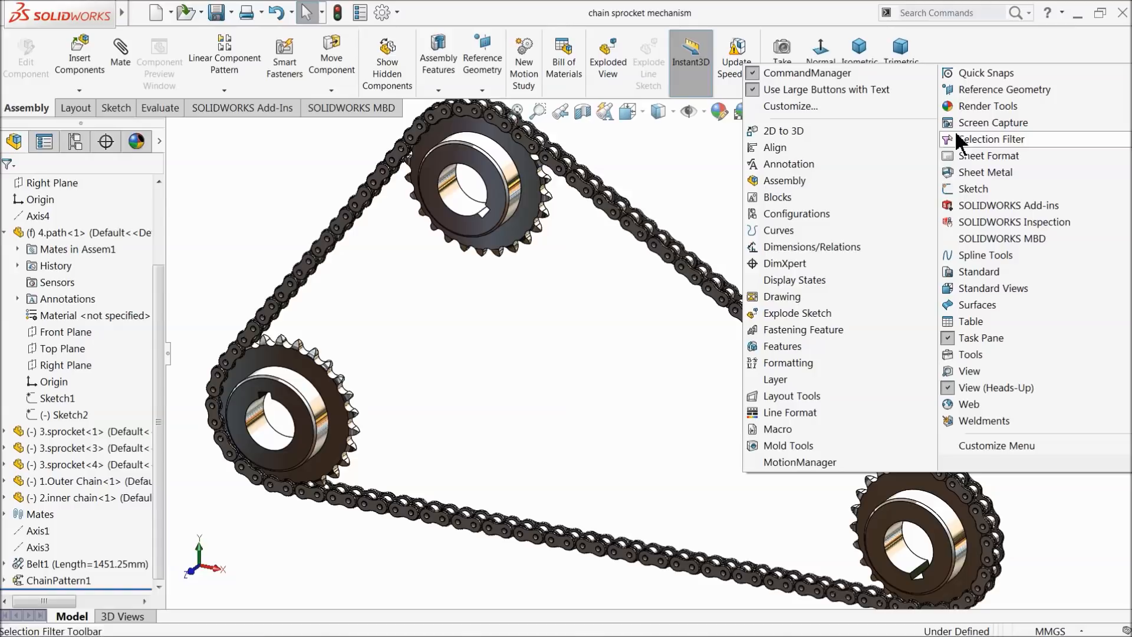
pyautogui.click(790, 464)
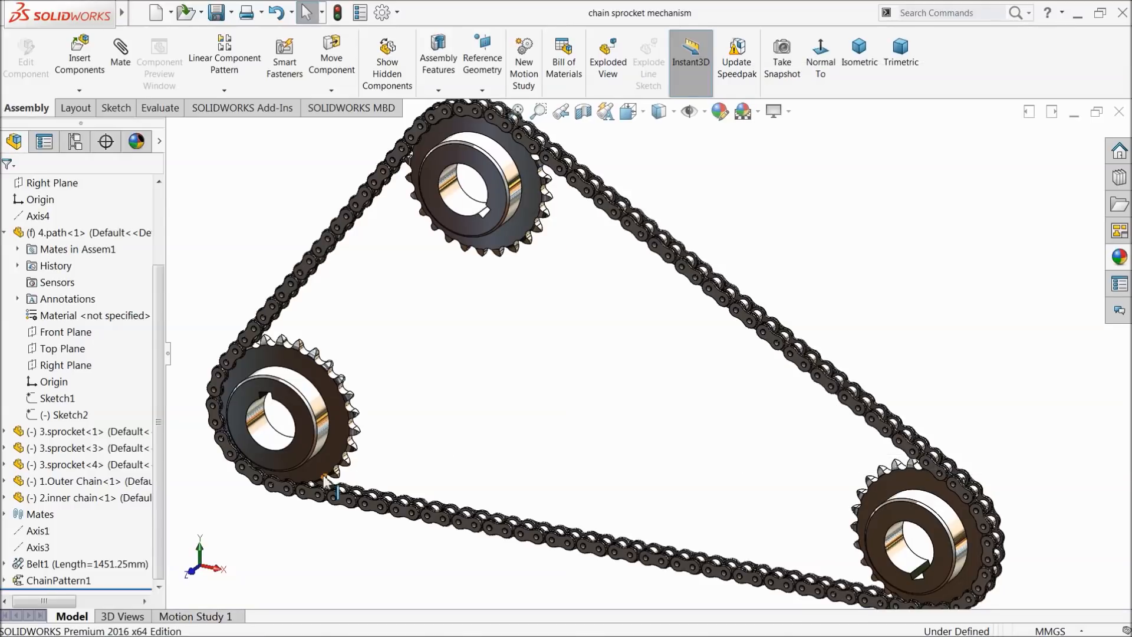
pyautogui.click(194, 616)
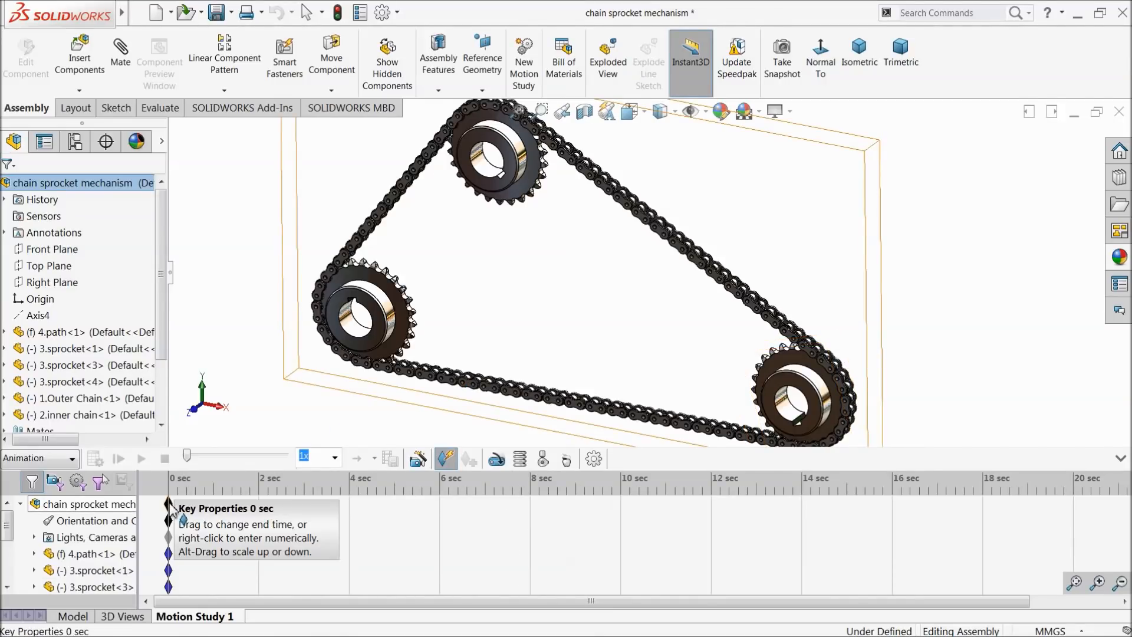
# Dismiss the motion study properties and change the study type to Basic Motion
pyautogui.click(593, 460)
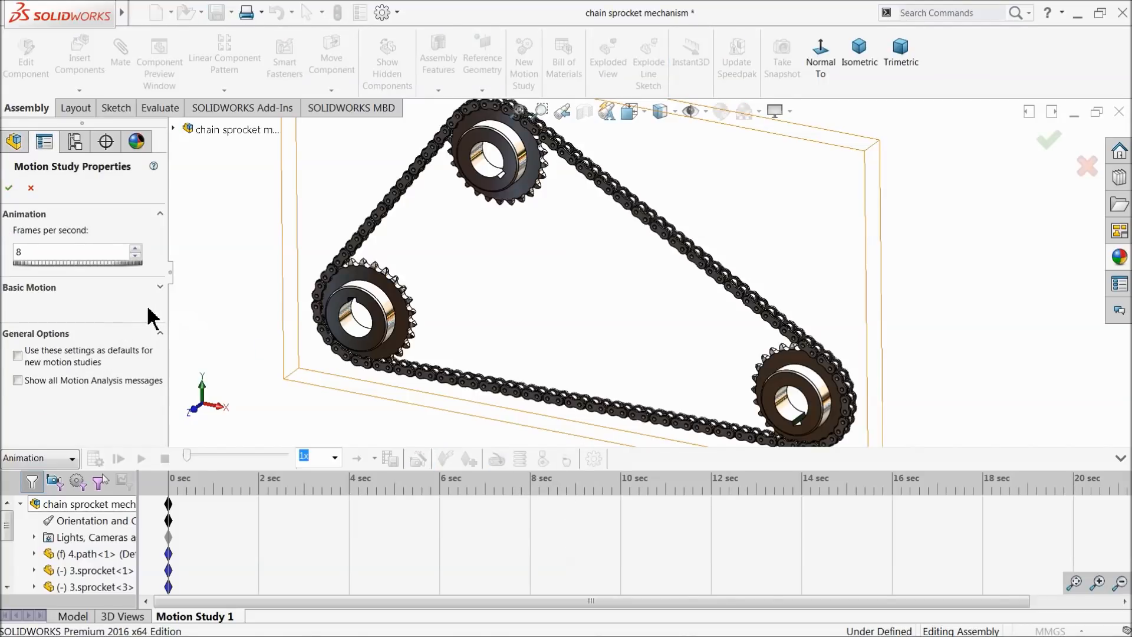
pyautogui.click(40, 459)
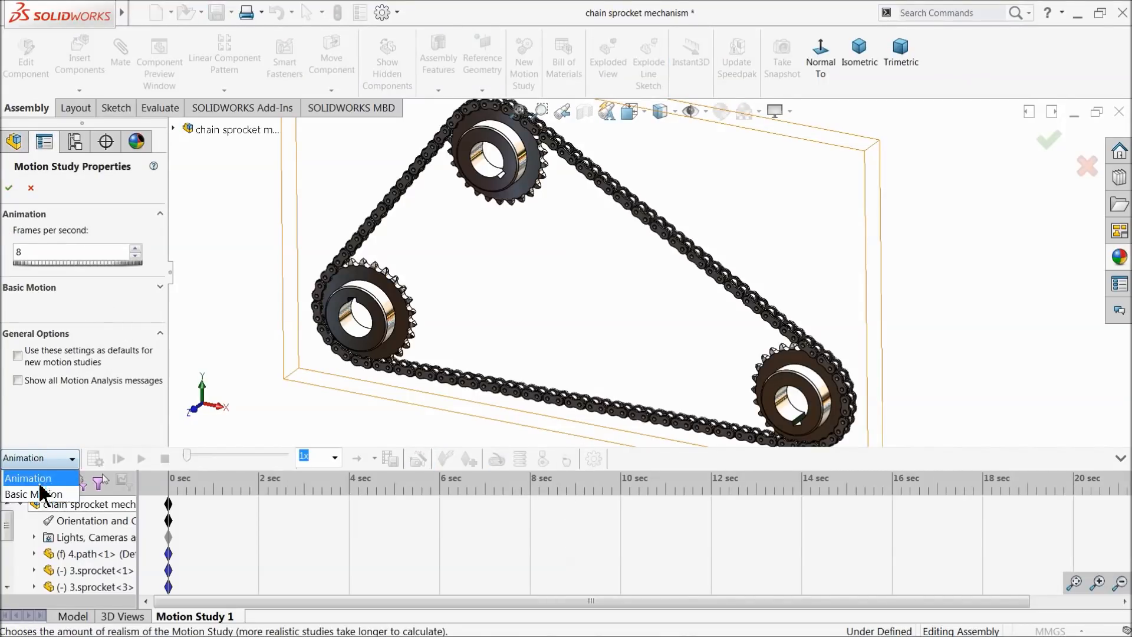
pyautogui.click(31, 187)
pyautogui.click(39, 459)
pyautogui.click(27, 494)
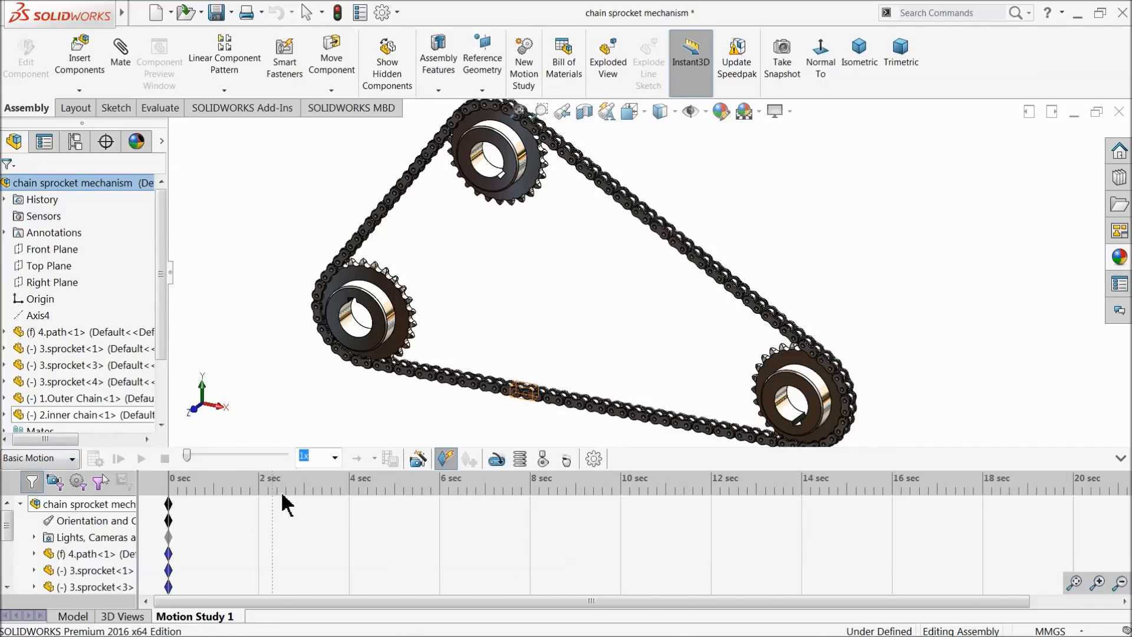
# Extend the motion study's duration to 12 seconds and set its Basic Motion frame rate to 50 frames per second
pyautogui.moveTo(169, 504); pyautogui.dragTo(713, 519)
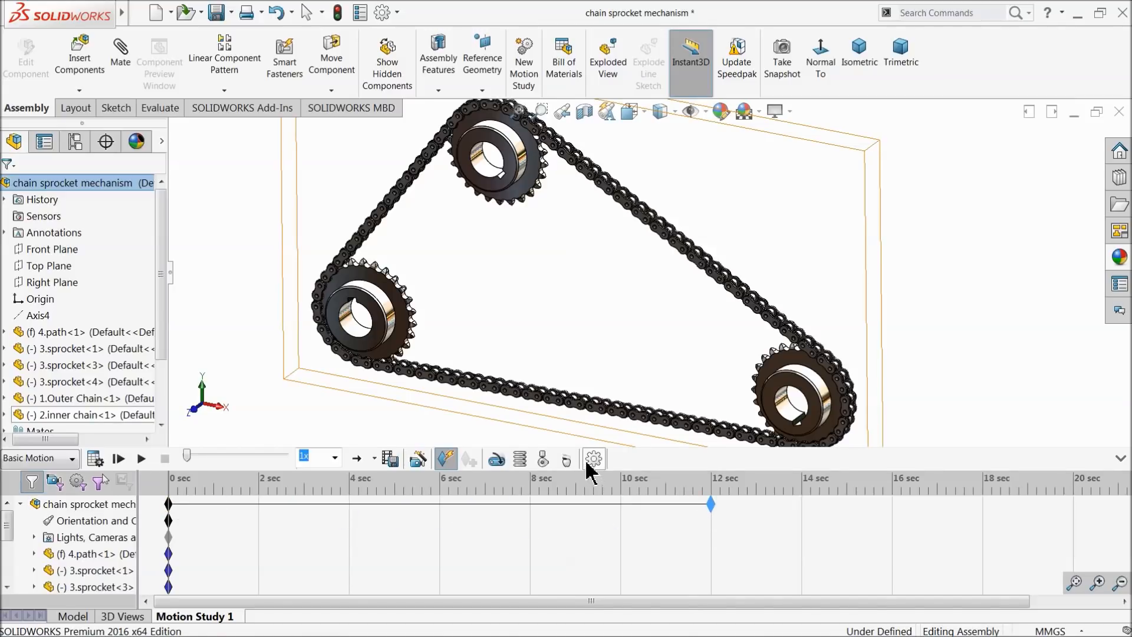
pyautogui.click(593, 459)
pyautogui.moveTo(49, 274); pyautogui.dragTo(9, 274)
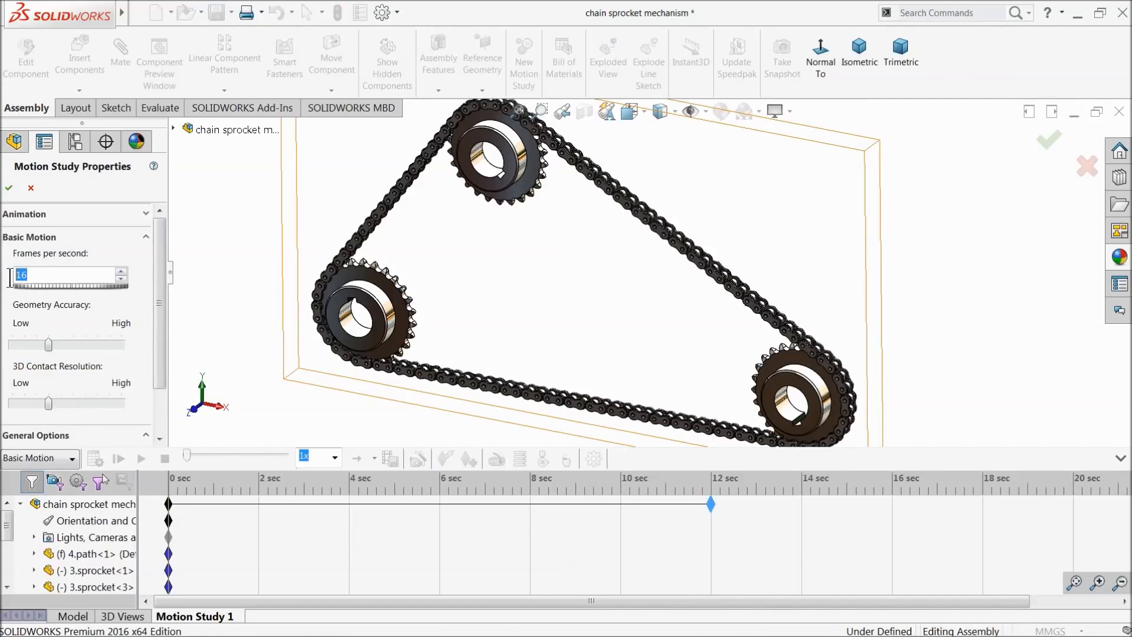
pyautogui.write('50')
pyautogui.click(9, 187)
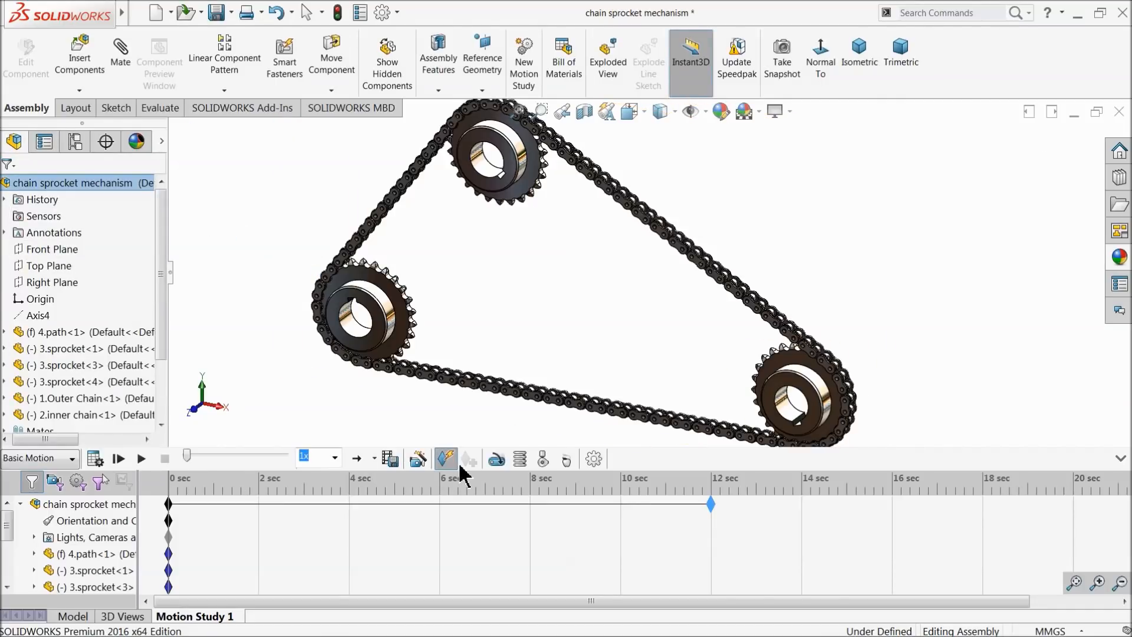
# Add a constant-speed rotary motor at 20 RPM to the cylindrical hub face of the uppermost sprocket
pyautogui.click(497, 459)
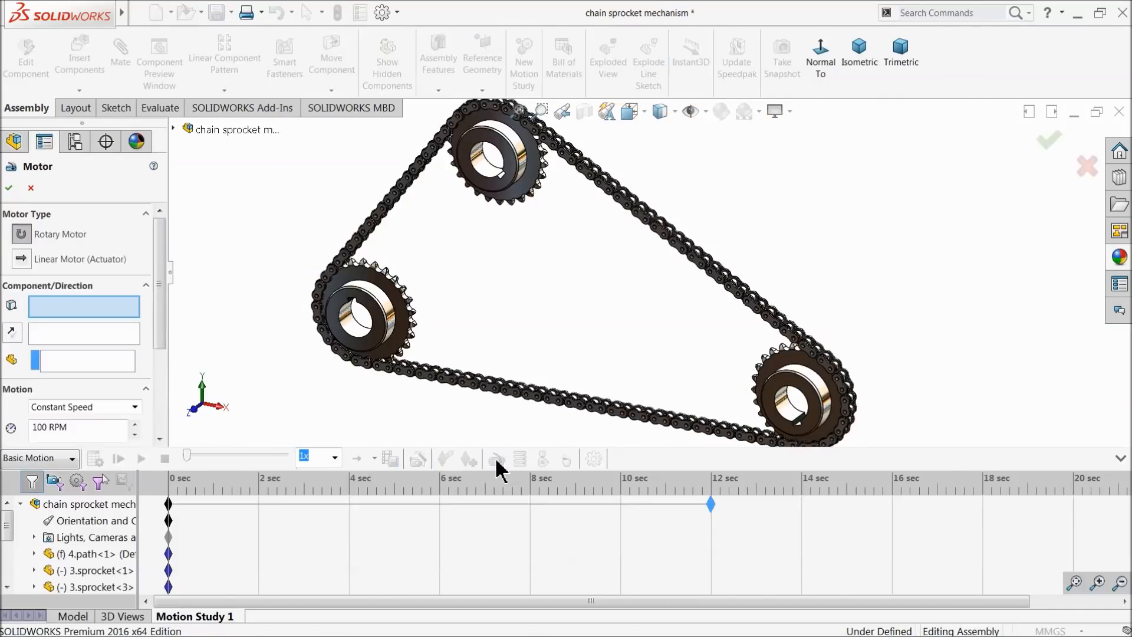
pyautogui.click(518, 145)
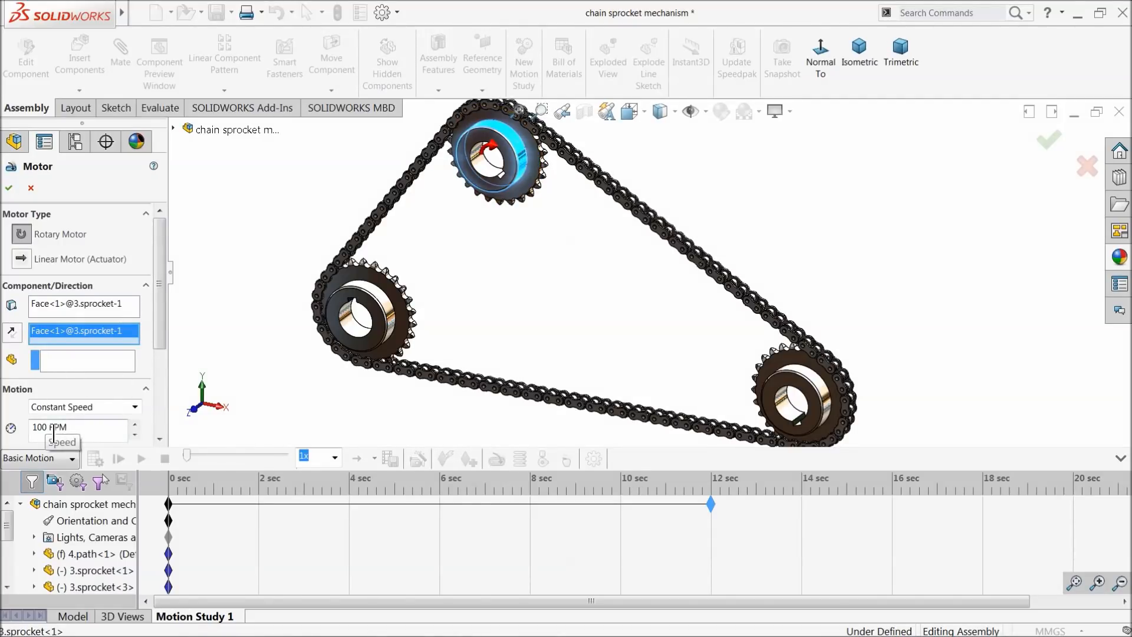
pyautogui.moveTo(50, 428); pyautogui.dragTo(23, 423)
pyautogui.write('20')
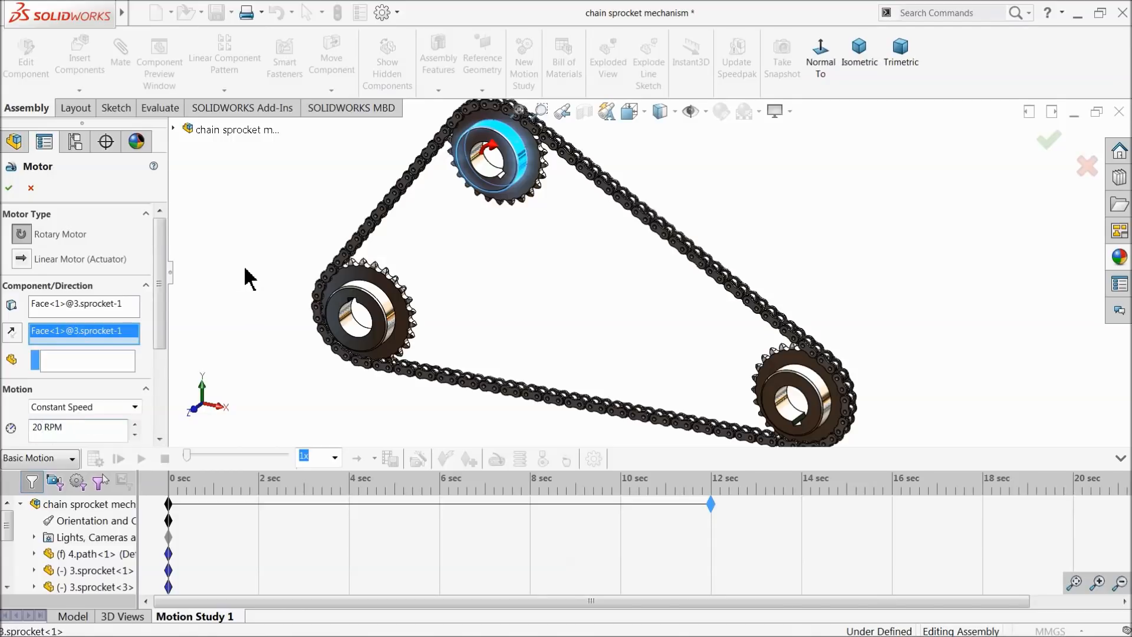
pyautogui.click(9, 189)
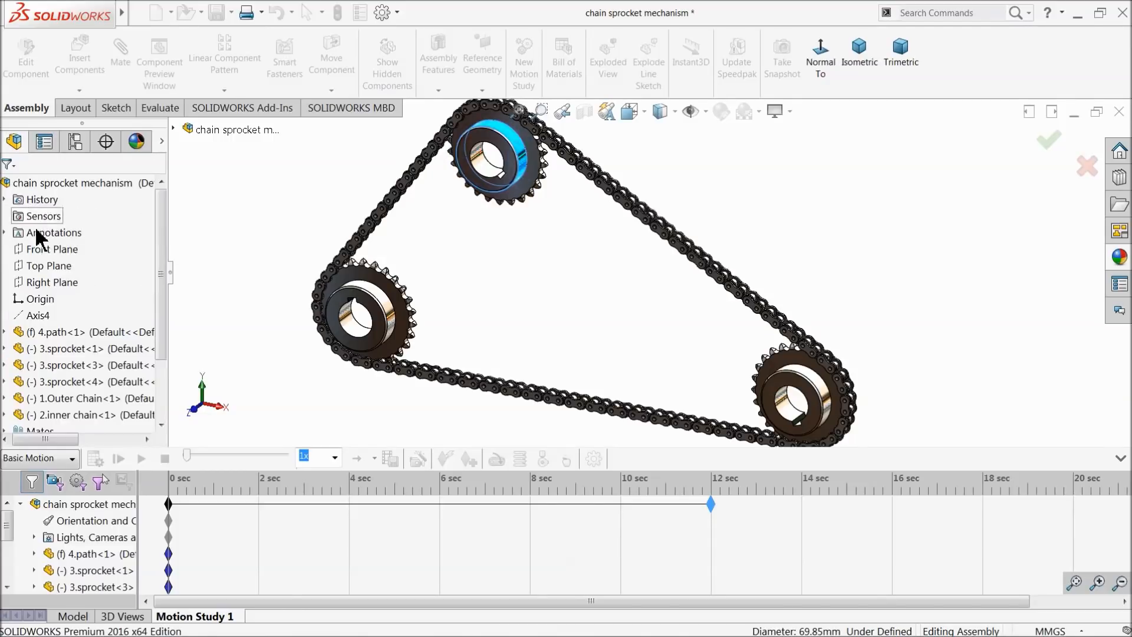
# Calculate the motion study, play back the result and collapse the timeline
pyautogui.click(95, 462)
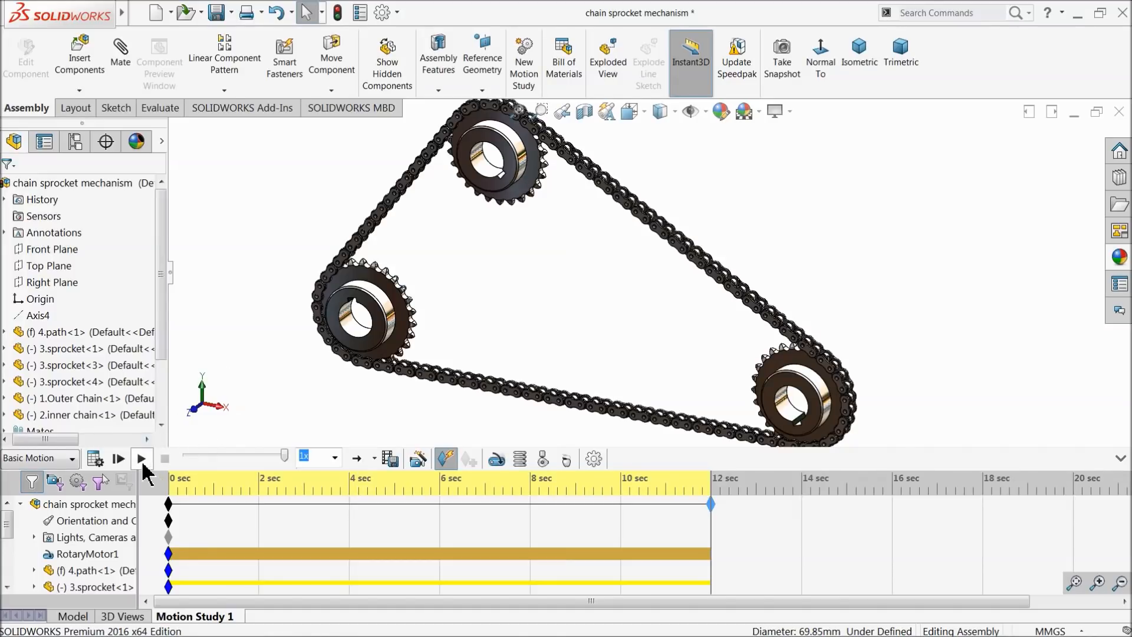
pyautogui.click(141, 460)
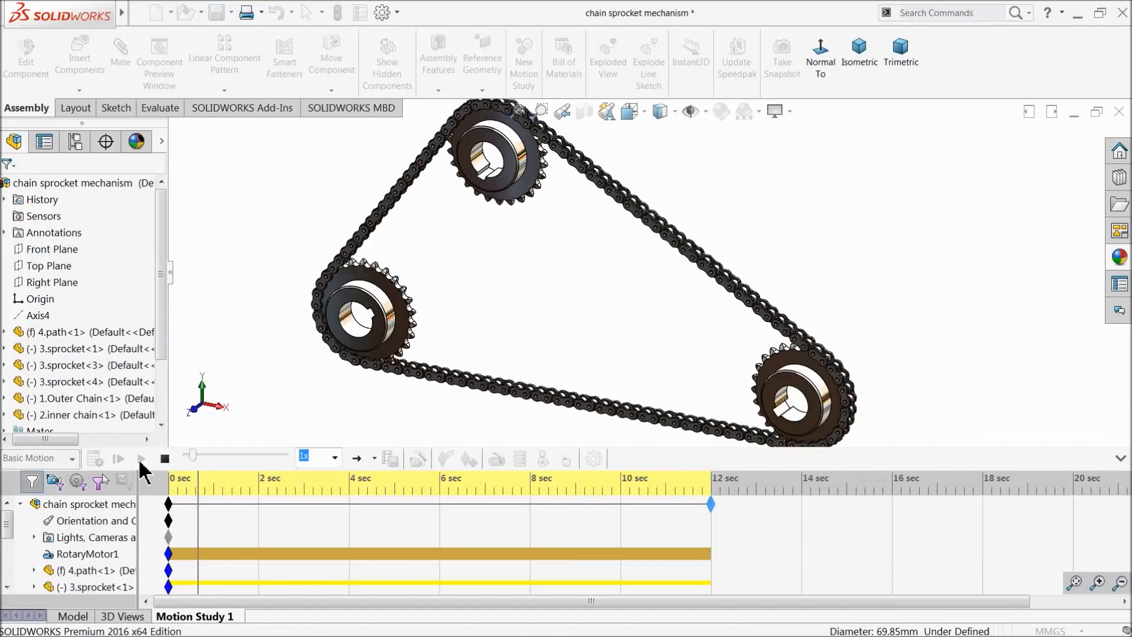
pyautogui.click(1121, 458)
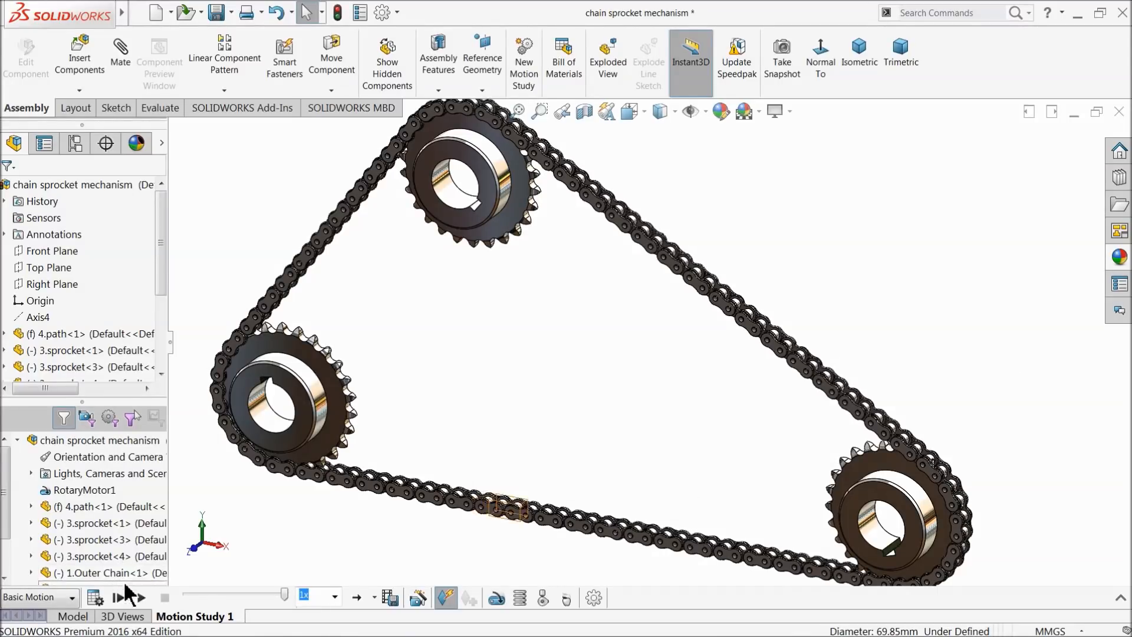
# Set up the animation export to the Desktop as a Microsoft AVI file with 16:9 aspect ratio, 1920 by 1080, at 25 frames per second
pyautogui.click(394, 596)
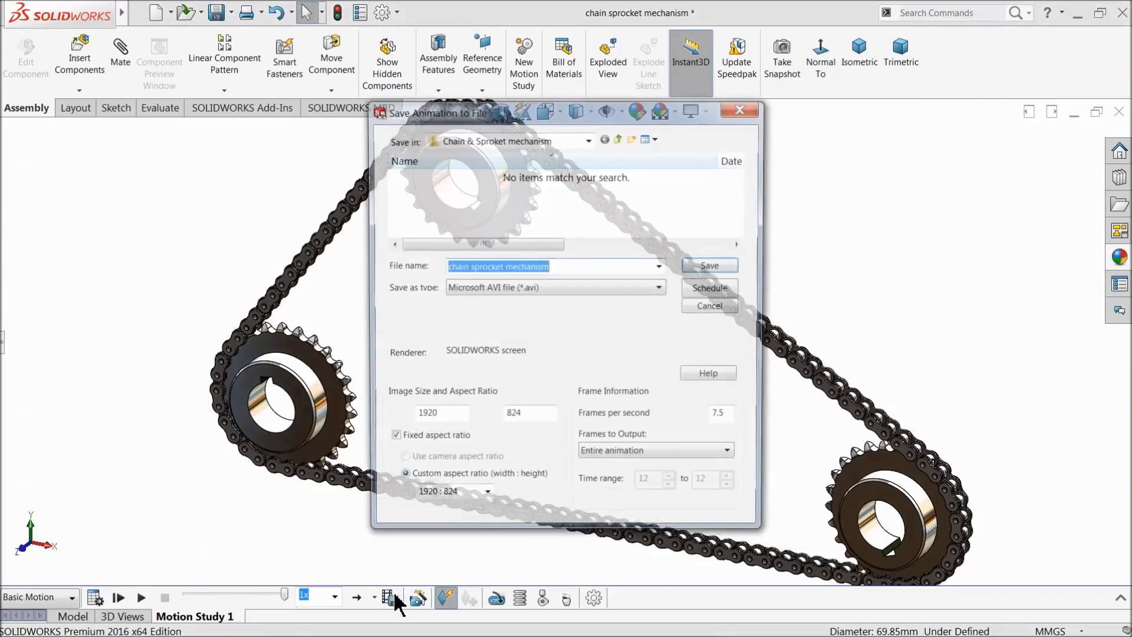
pyautogui.click(588, 139)
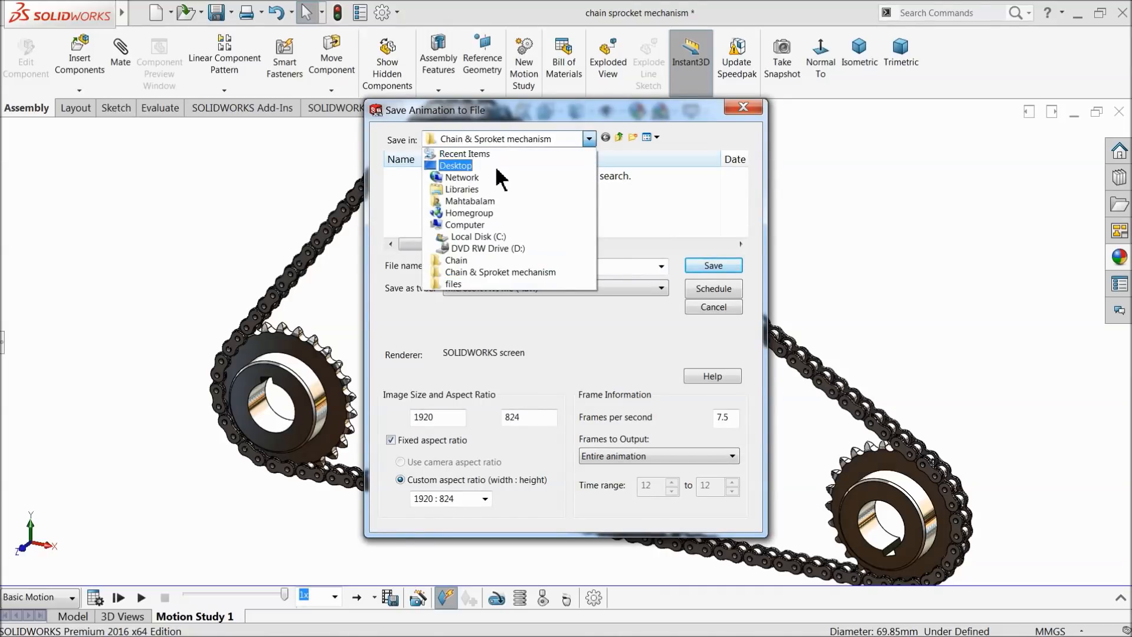
pyautogui.click(454, 166)
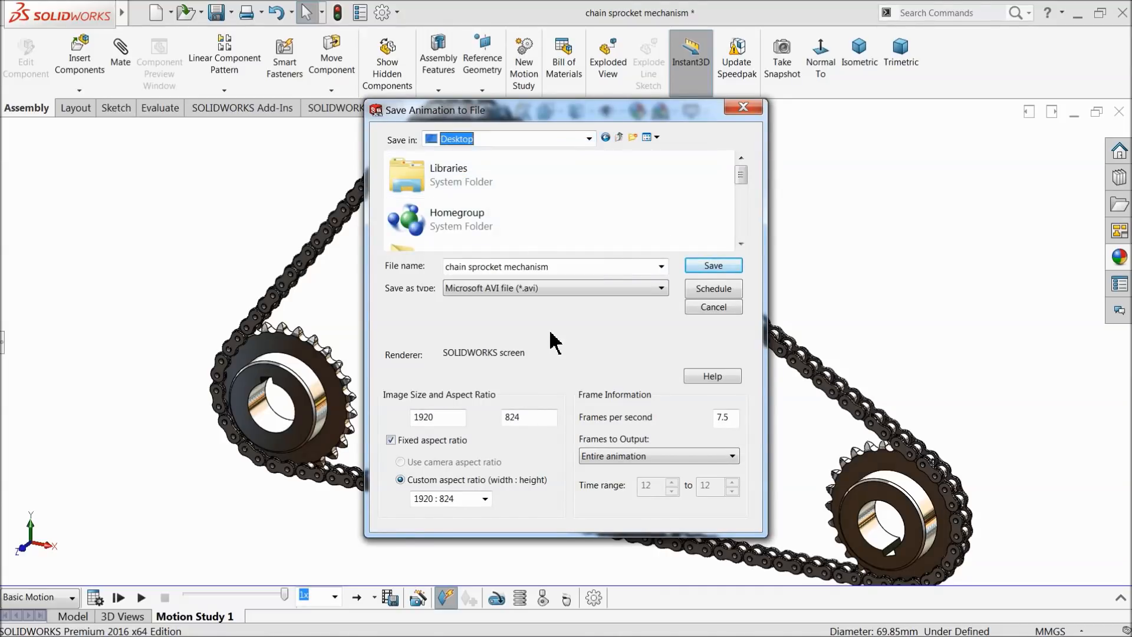
pyautogui.click(526, 289)
pyautogui.click(529, 297)
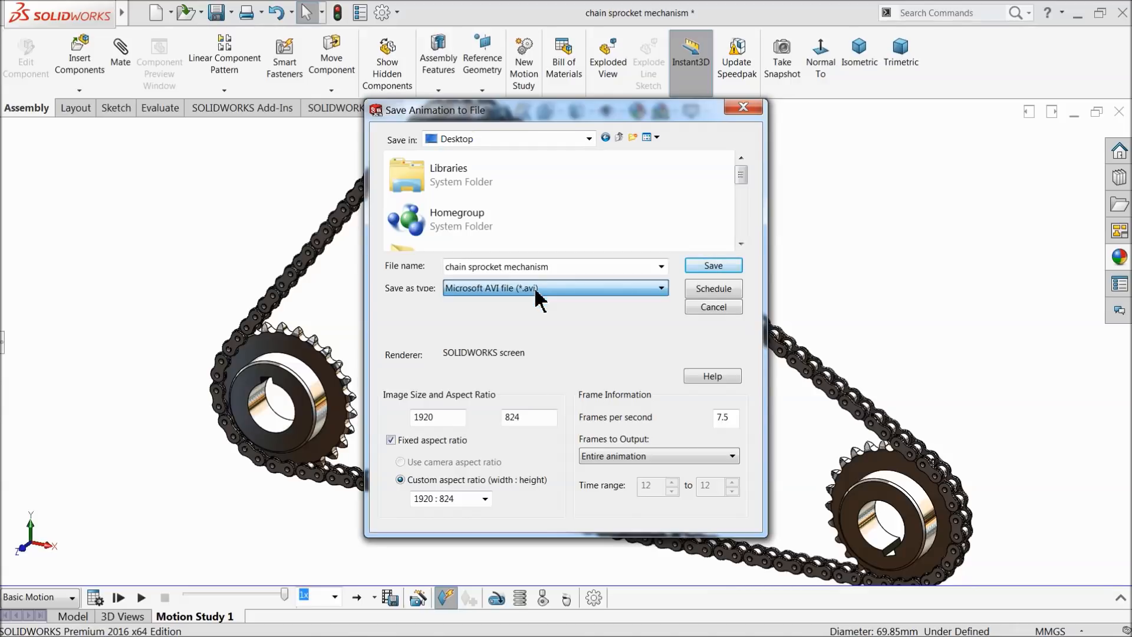
pyautogui.click(484, 498)
pyautogui.click(448, 328)
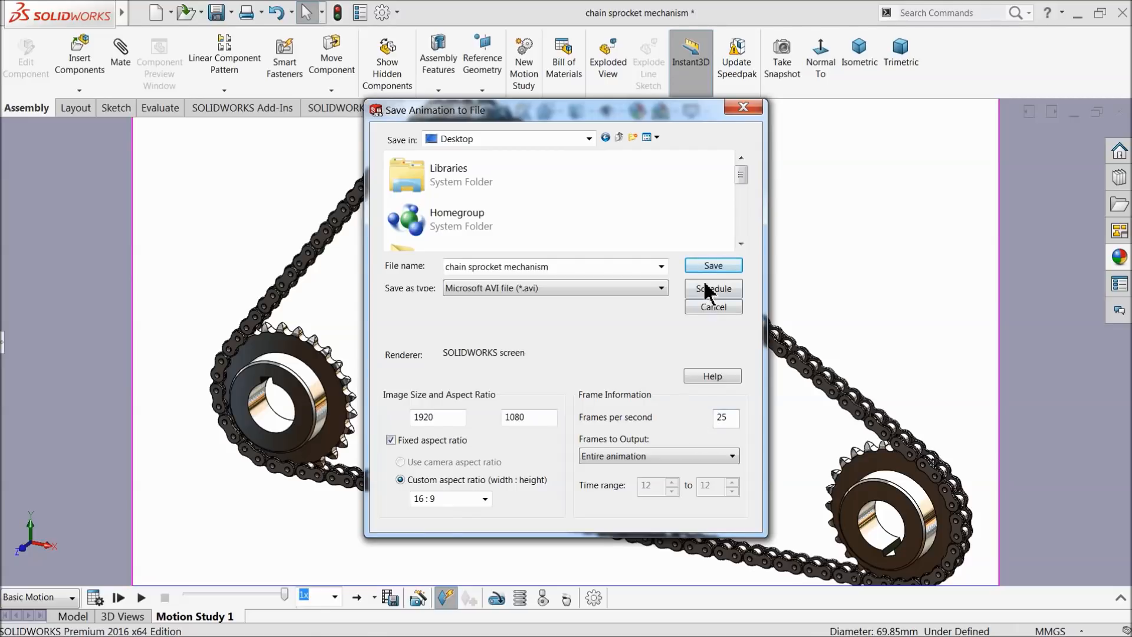
# Save the animation with Microsoft Video 1 compression at quality 85 and the key frame interval turned off
pyautogui.click(713, 266)
pyautogui.click(471, 357)
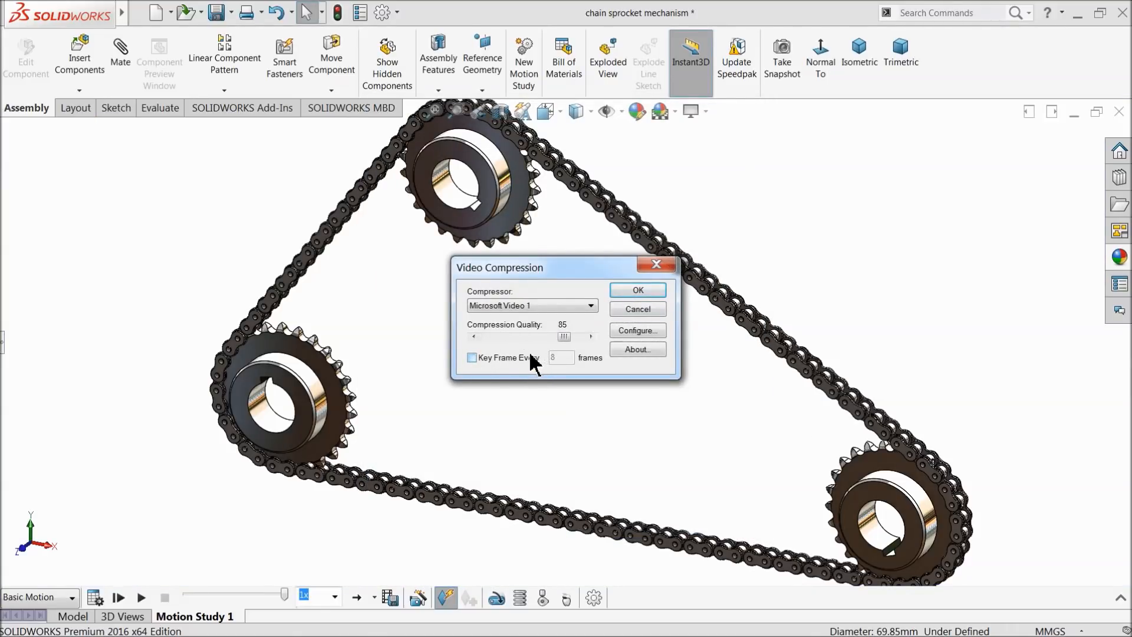
pyautogui.click(641, 290)
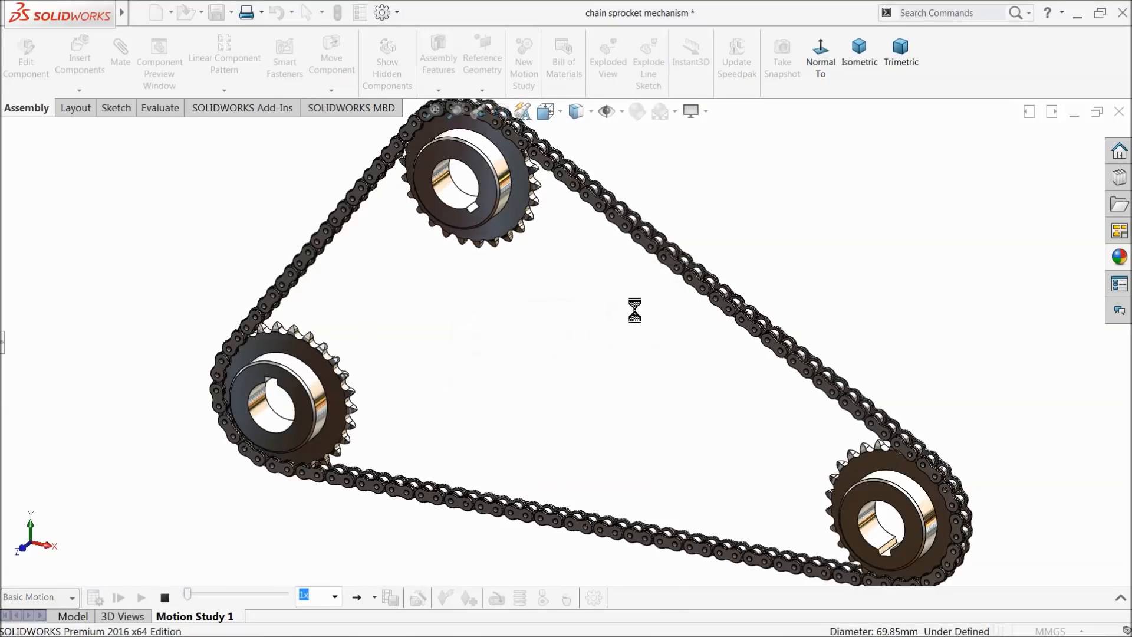